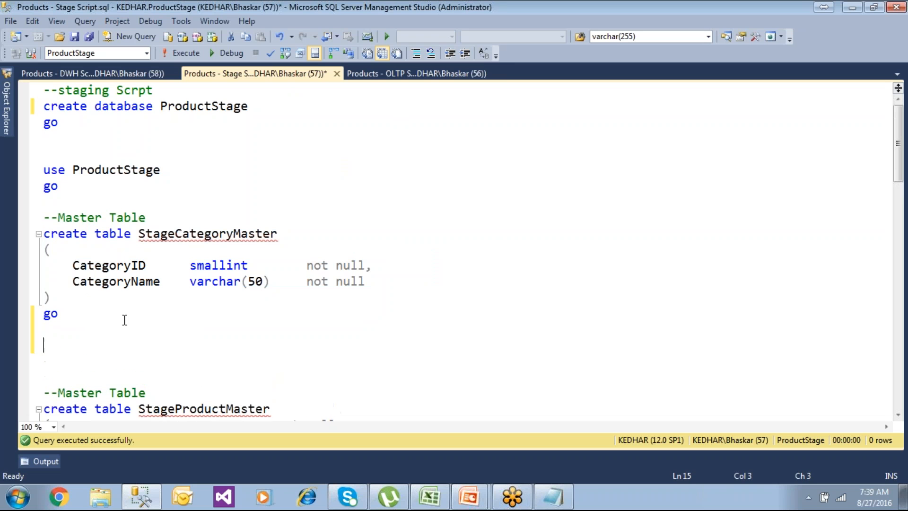
Add "select * from StageCategoryMaster" below that table's create statement in the staging script and execute it
{"action": "type", "text": "from"}
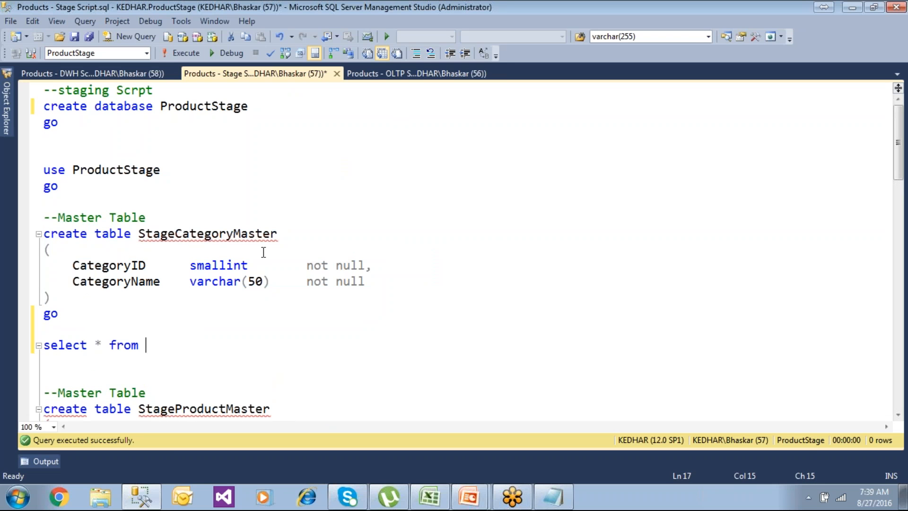
{"action": "double_click", "coordinate": [253, 234]}
{"action": "key", "text": "ctrl+c"}
{"action": "left_click", "coordinate": [188, 343]}
{"action": "key", "text": "ctrl+v"}
{"action": "left_click_drag", "start_coordinate": [305, 349], "coordinate": [47, 346]}
{"action": "left_click", "coordinate": [187, 53]}
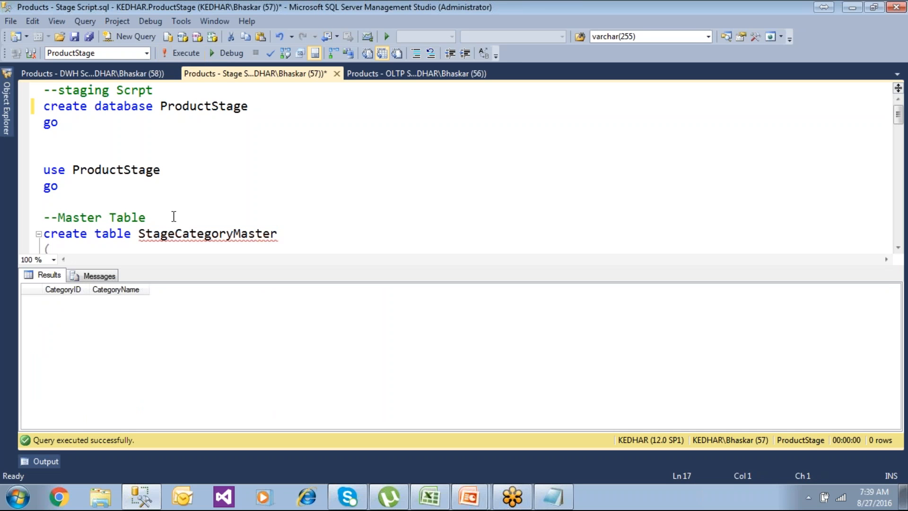
{"action": "key", "text": "ctrl+r"}
Compare the staging script's master table definitions with the CategoryMaster definition in the OLTP script
{"action": "scroll", "coordinate": [194, 303], "scroll_direction": "down", "scroll_amount": 4}
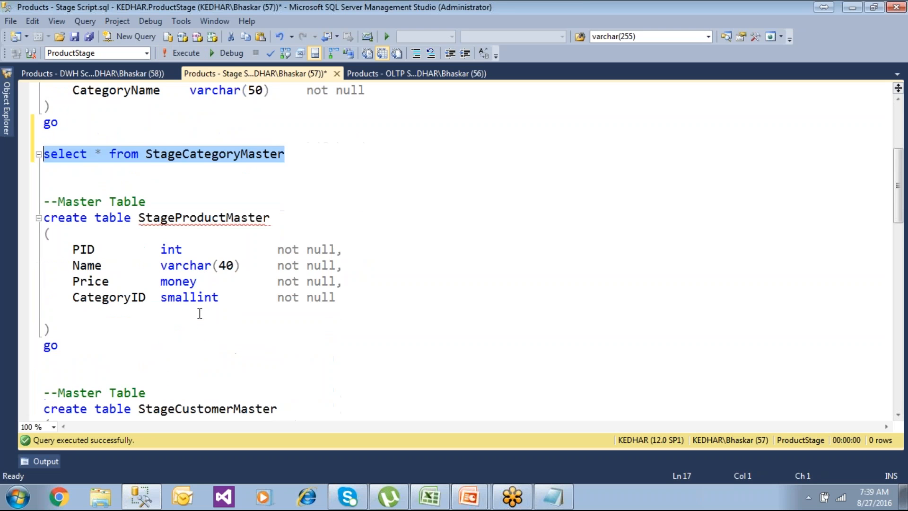
{"action": "left_click", "coordinate": [173, 222]}
{"action": "double_click", "coordinate": [201, 217]}
{"action": "left_click", "coordinate": [179, 218]}
{"action": "scroll", "coordinate": [185, 221], "scroll_direction": "up", "scroll_amount": 3}
{"action": "left_click", "coordinate": [171, 191]}
{"action": "left_click_drag", "start_coordinate": [138, 186], "coordinate": [277, 186]}
{"action": "left_click", "coordinate": [382, 74]}
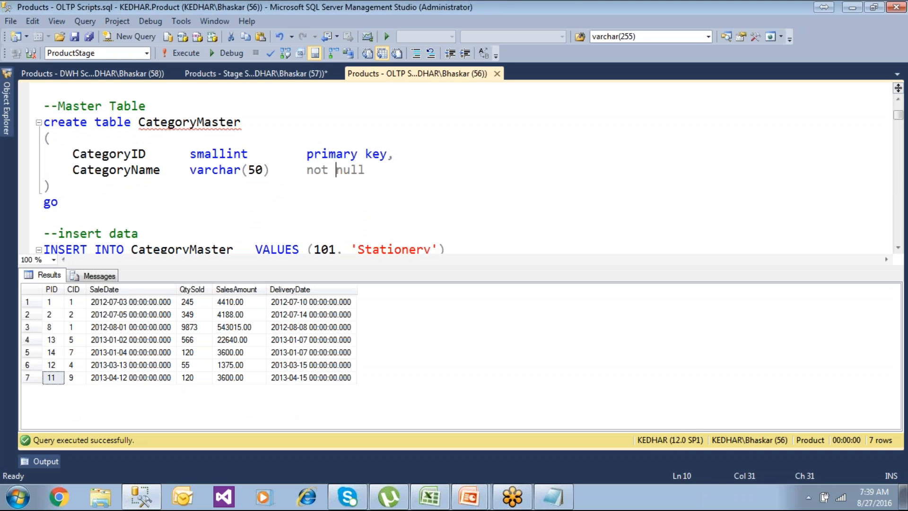
{"action": "left_click_drag", "start_coordinate": [175, 123], "coordinate": [246, 124]}
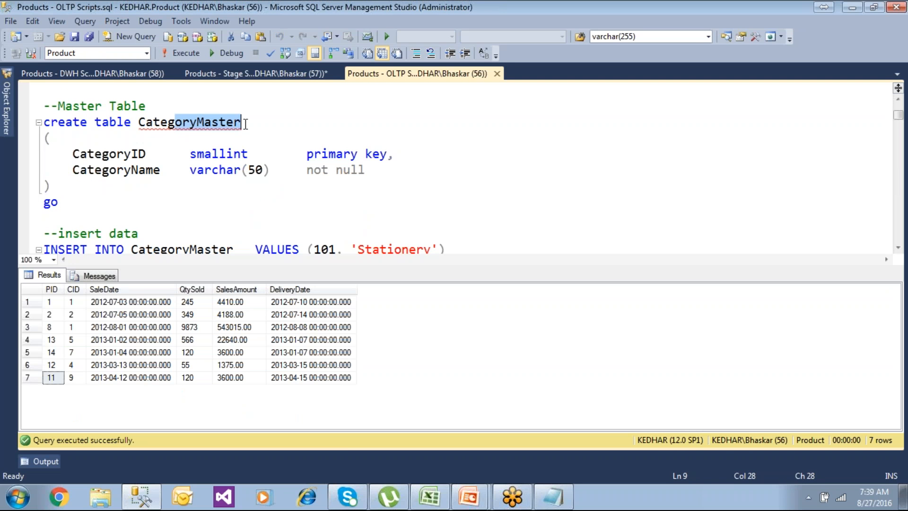
{"action": "left_click", "coordinate": [403, 19]}
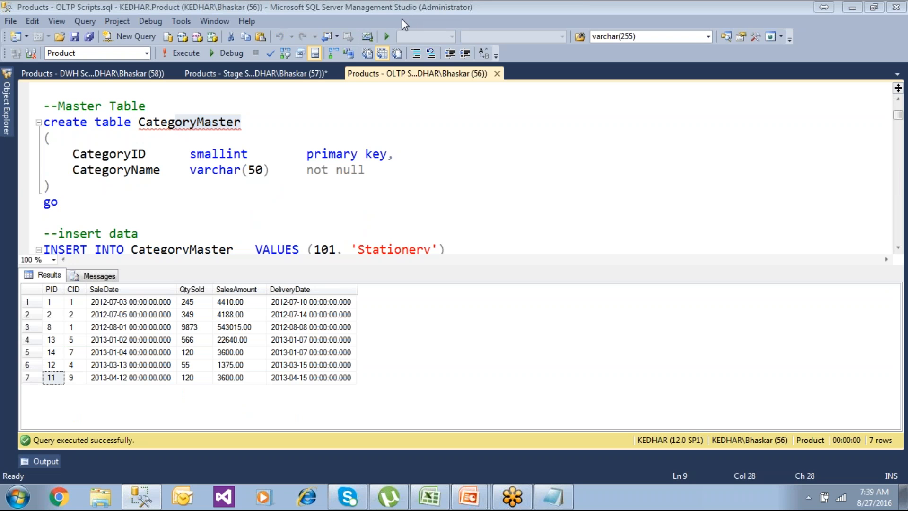
{"action": "double_click", "coordinate": [179, 122]}
Examine the StageCategoryMaster, StageProductMaster and StageCustomerMaster definitions in the staging script, including their not null columns
{"action": "left_click", "coordinate": [235, 74]}
{"action": "left_click", "coordinate": [190, 186]}
{"action": "scroll", "coordinate": [203, 201], "scroll_direction": "down", "scroll_amount": 1}
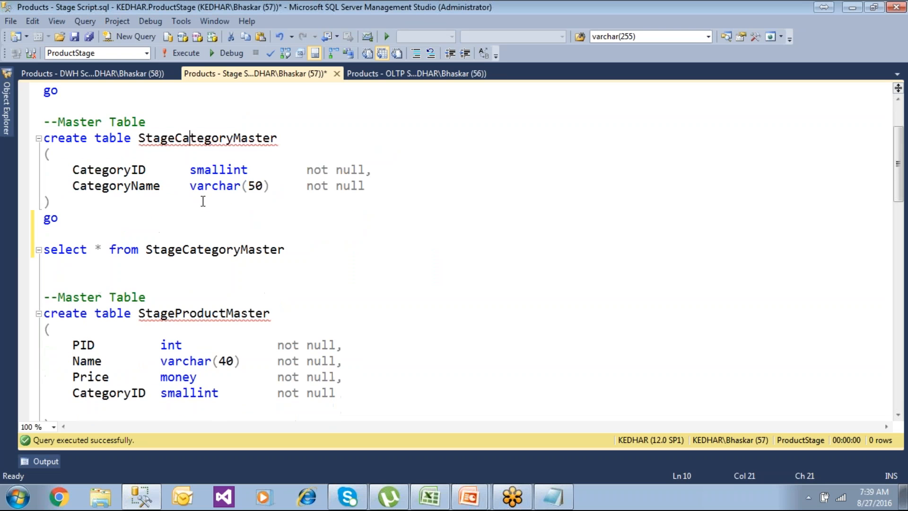
{"action": "scroll", "coordinate": [195, 252], "scroll_direction": "down", "scroll_amount": 1}
{"action": "left_click_drag", "start_coordinate": [182, 202], "coordinate": [287, 202]}
{"action": "left_click", "coordinate": [160, 203]}
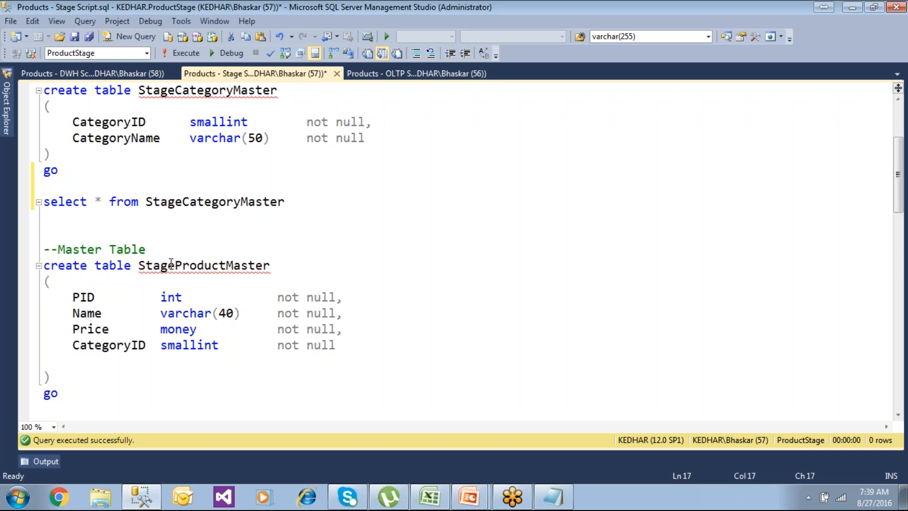
{"action": "left_click_drag", "start_coordinate": [277, 297], "coordinate": [347, 342]}
{"action": "scroll", "coordinate": [371, 340], "scroll_direction": "down", "scroll_amount": 1}
{"action": "left_click", "coordinate": [371, 341]}
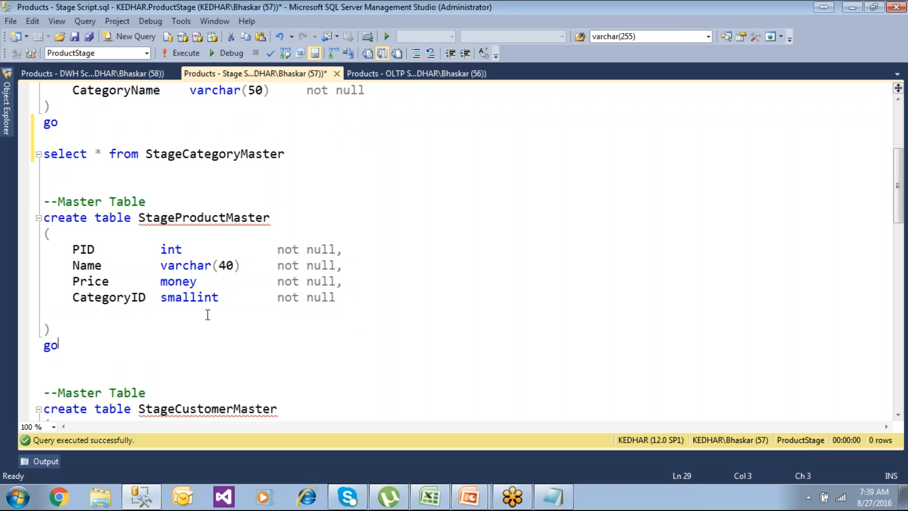
{"action": "left_click_drag", "start_coordinate": [79, 357], "coordinate": [154, 355]}
{"action": "scroll", "coordinate": [154, 355], "scroll_direction": "down", "scroll_amount": 3}
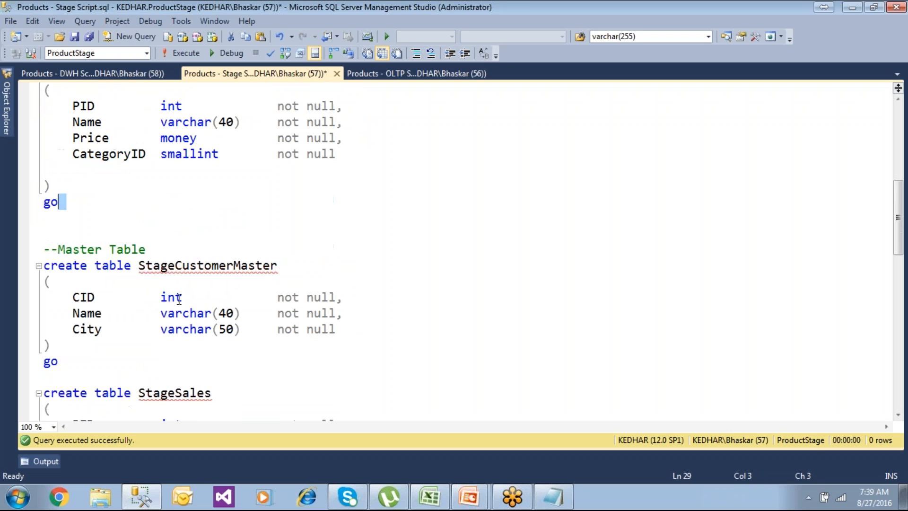
{"action": "double_click", "coordinate": [196, 268]}
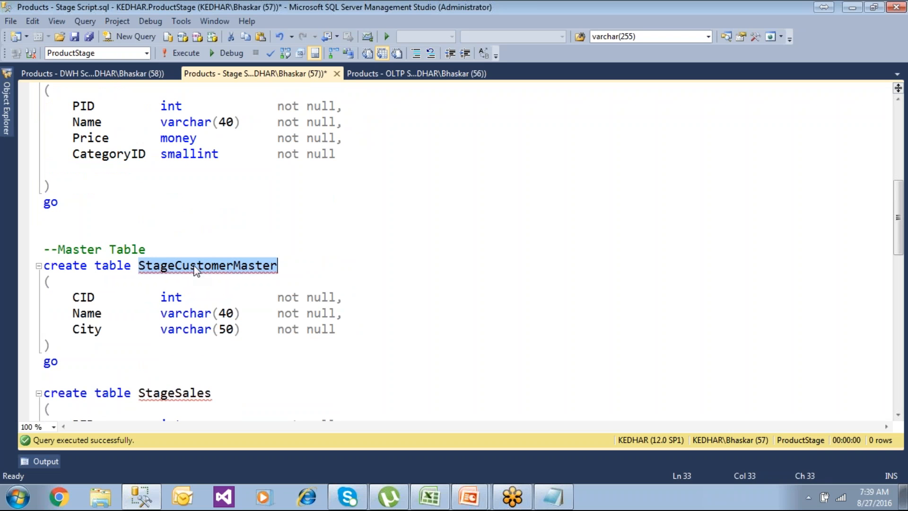
Review the CategoryMaster definition and its insert statements in the OLTP script
{"action": "left_click", "coordinate": [372, 75]}
{"action": "left_click", "coordinate": [124, 171]}
{"action": "scroll", "coordinate": [138, 156], "scroll_direction": "down", "scroll_amount": 2}
{"action": "scroll", "coordinate": [142, 142], "scroll_direction": "up", "scroll_amount": 2}
{"action": "left_click", "coordinate": [139, 123]}
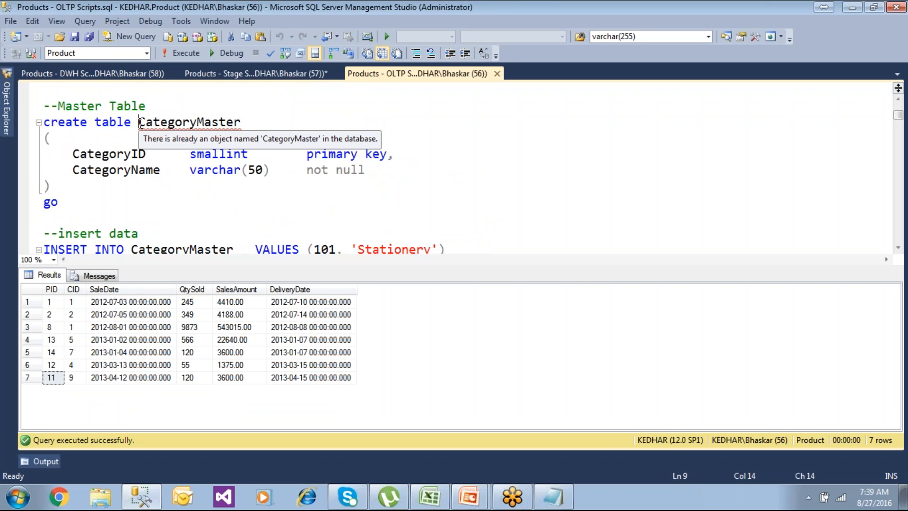
{"action": "scroll", "coordinate": [156, 161], "scroll_direction": "down", "scroll_amount": 3}
{"action": "left_click_drag", "start_coordinate": [171, 167], "coordinate": [45, 107]}
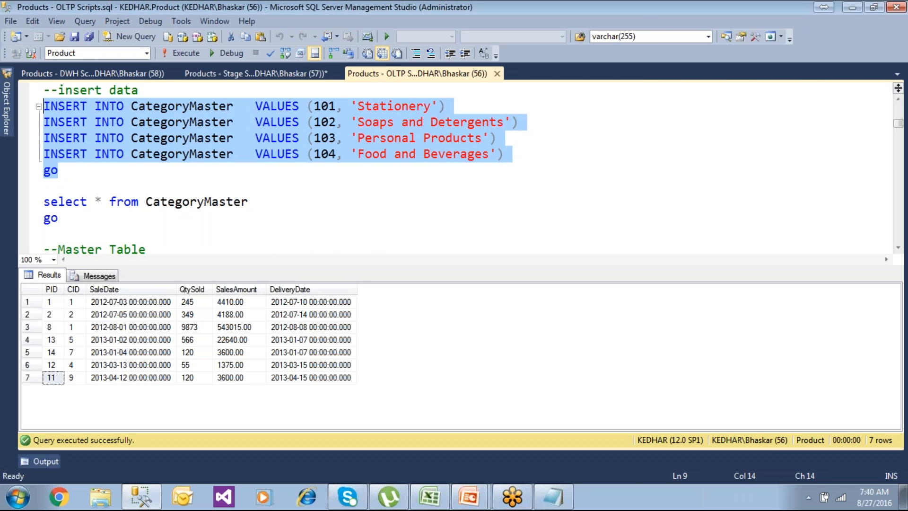
View the Case Study: Product slide in the PowerPoint slide show, and return to the staging script in SQL Server Management Studio
{"action": "left_click", "coordinate": [227, 75]}
{"action": "mouse_move", "coordinate": [469, 496]}
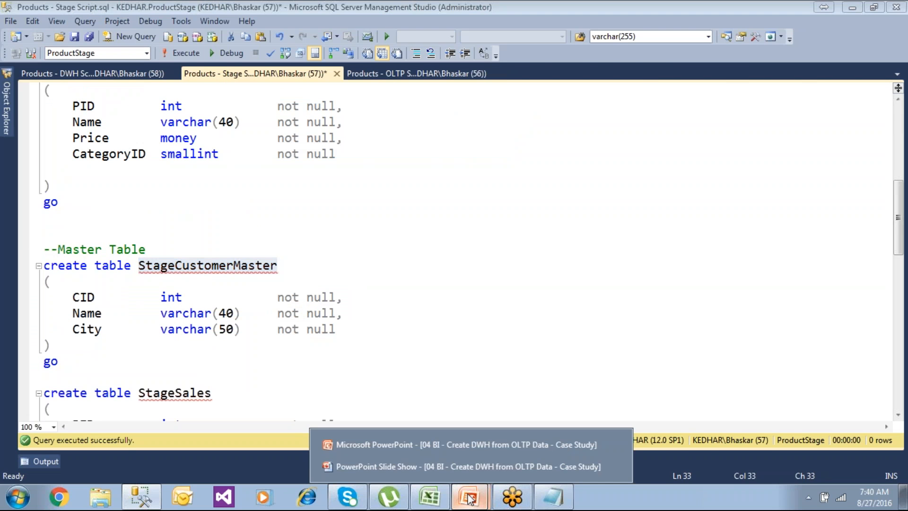
{"action": "left_click", "coordinate": [470, 470]}
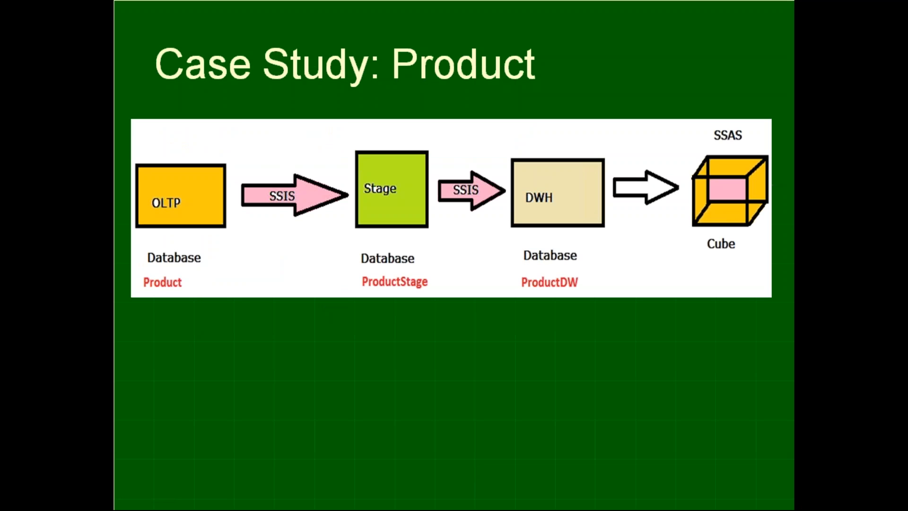
{"action": "key", "text": "super"}
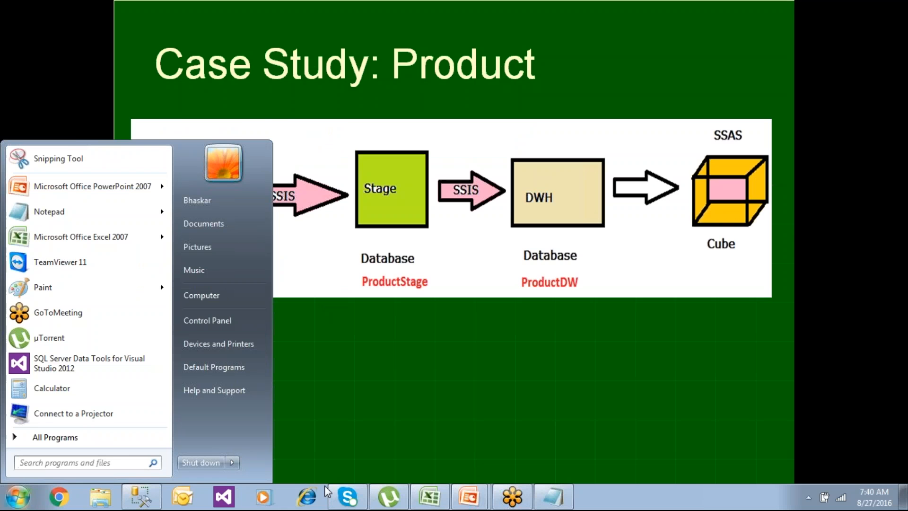
{"action": "left_click", "coordinate": [152, 498]}
{"action": "left_click", "coordinate": [248, 298]}
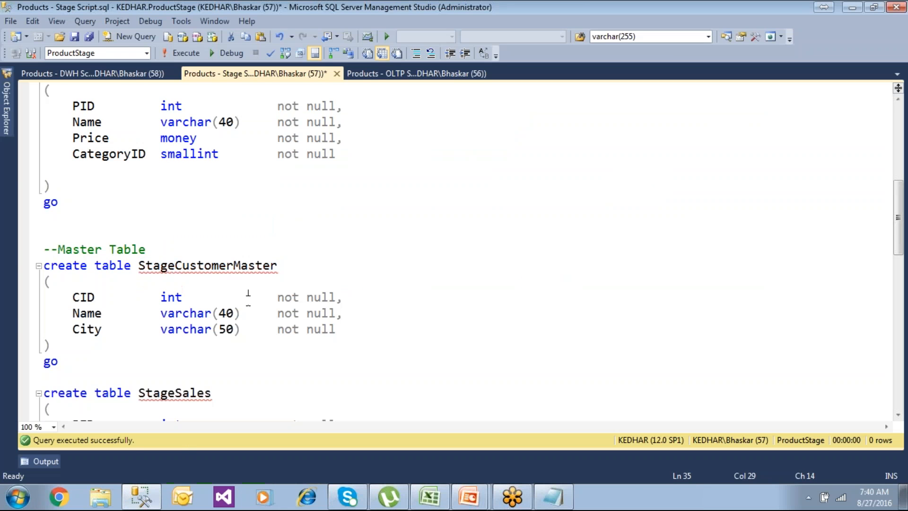
Examine the StageSales table definition in the staging script
{"action": "scroll", "coordinate": [248, 295], "scroll_direction": "down", "scroll_amount": 4}
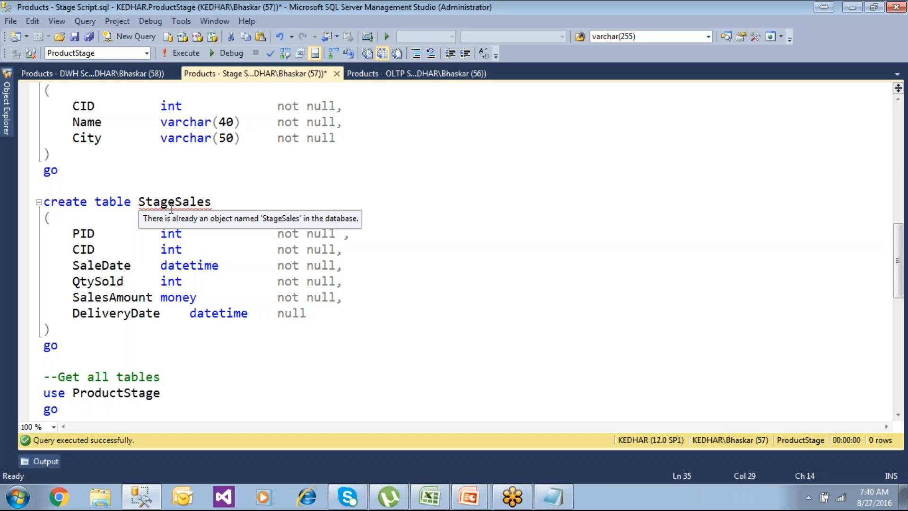
{"action": "mouse_move", "coordinate": [190, 209]}
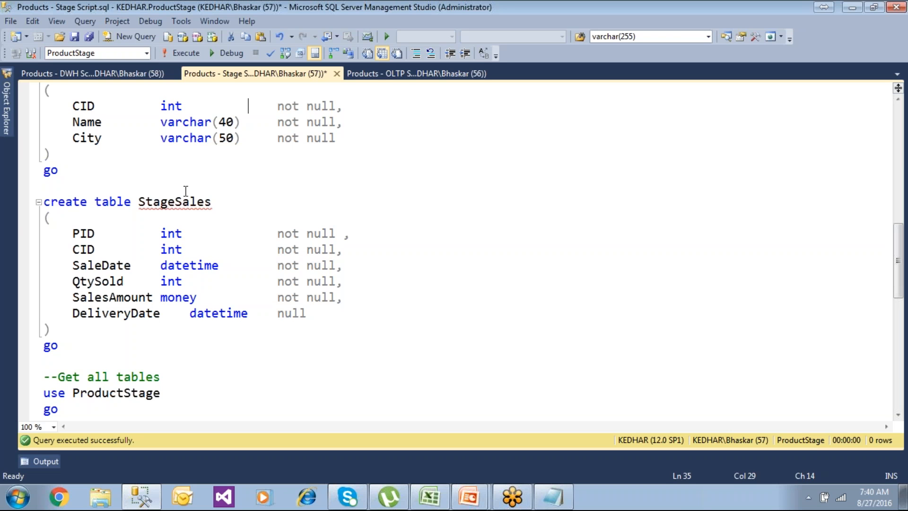
{"action": "double_click", "coordinate": [161, 203]}
Execute only the SELECT statement for StageCategoryMaster near the end of the staging script
{"action": "scroll", "coordinate": [241, 201], "scroll_direction": "down", "scroll_amount": 4}
{"action": "scroll", "coordinate": [243, 203], "scroll_direction": "down", "scroll_amount": 2}
{"action": "left_click_drag", "start_coordinate": [286, 249], "coordinate": [152, 249]}
{"action": "key", "text": "shift+Home"}
{"action": "left_click", "coordinate": [186, 53]}
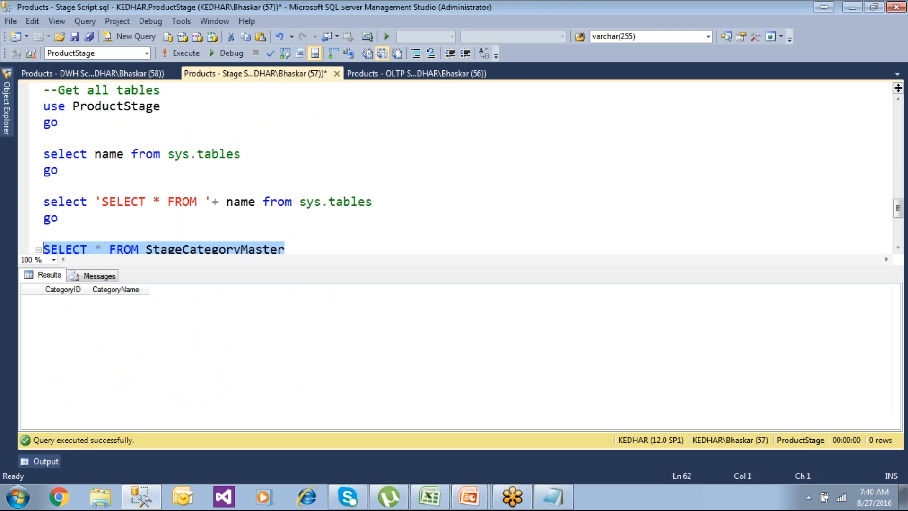
Execute the SELECT statements for StageSales and StageCustomerMaster separately to check their contents
{"action": "scroll", "coordinate": [286, 235], "scroll_direction": "down", "scroll_amount": 1}
{"action": "left_click", "coordinate": [281, 219]}
{"action": "key", "text": "shift+Up"}
{"action": "key", "text": "shift+Home"}
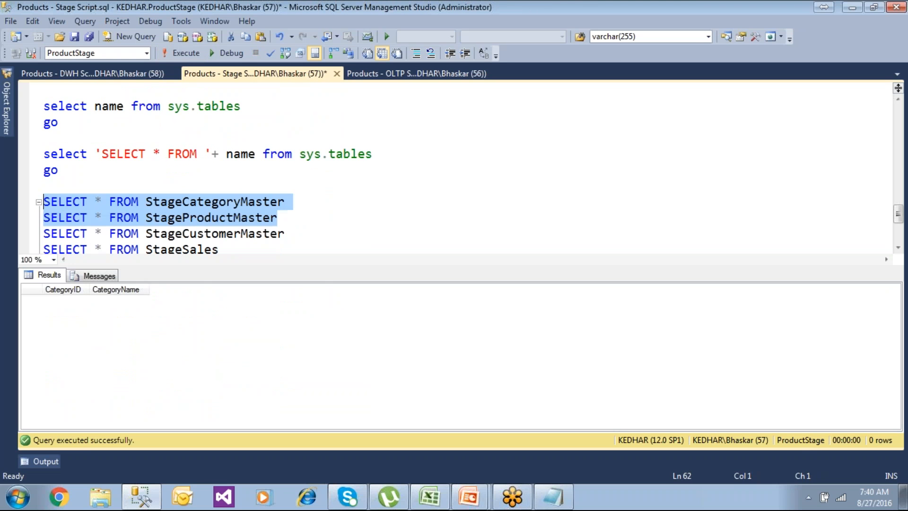
{"action": "left_click", "coordinate": [284, 251]}
{"action": "left_click_drag", "start_coordinate": [229, 247], "coordinate": [13, 258]}
{"action": "scroll", "coordinate": [211, 186], "scroll_direction": "up", "scroll_amount": 2}
{"action": "left_click", "coordinate": [230, 198]}
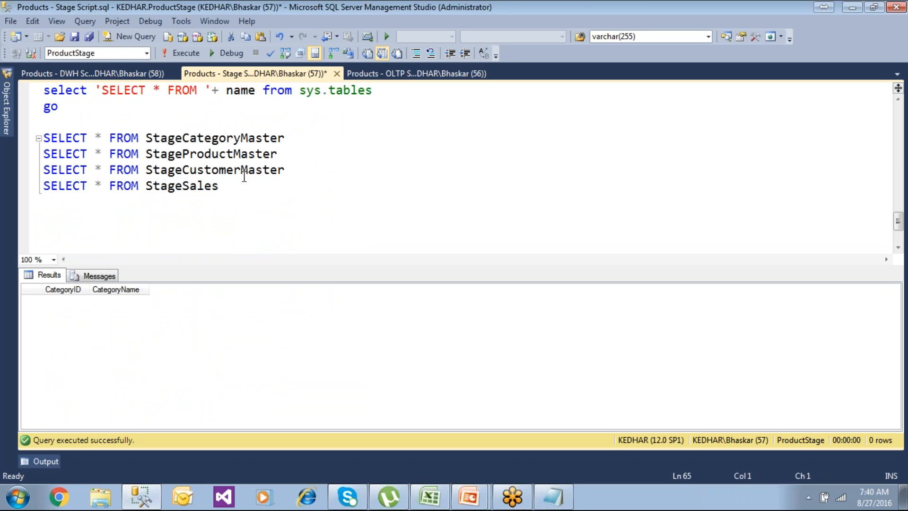
{"action": "key", "text": "shift+Home"}
{"action": "key", "text": "F5"}
{"action": "key", "text": "Up"}
{"action": "key", "text": "shift+Down"}
{"action": "key", "text": "F5"}
Execute the SELECT statements for StageProductMaster and StageCategoryMaster separately to check their contents
{"action": "key", "text": "Up"}
{"action": "key", "text": "Up"}
{"action": "key", "text": "shift+Down"}
{"action": "key", "text": "F5"}
{"action": "key", "text": "Up"}
{"action": "key", "text": "Up"}
{"action": "key", "text": "shift+Down"}
{"action": "key", "text": "F5"}
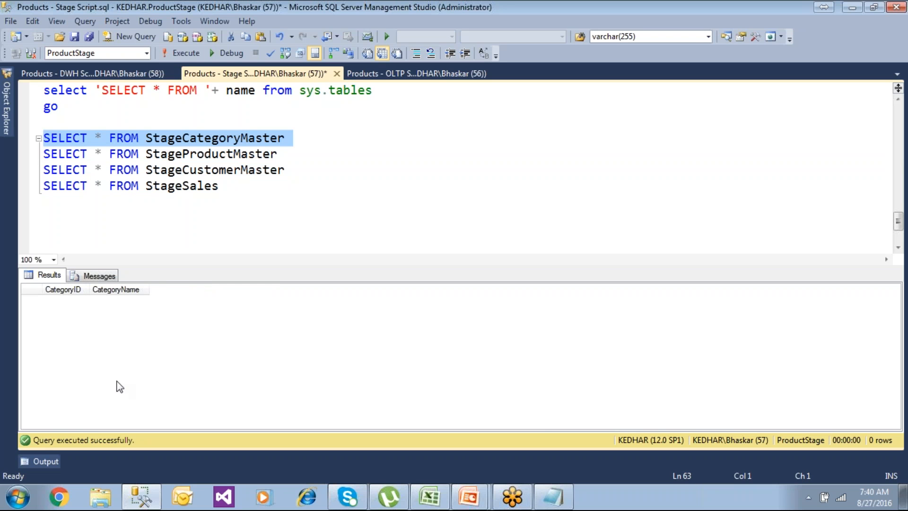
Switch to Visual Studio and start a new project with the Integration Services Project template
{"action": "left_click", "coordinate": [235, 505]}
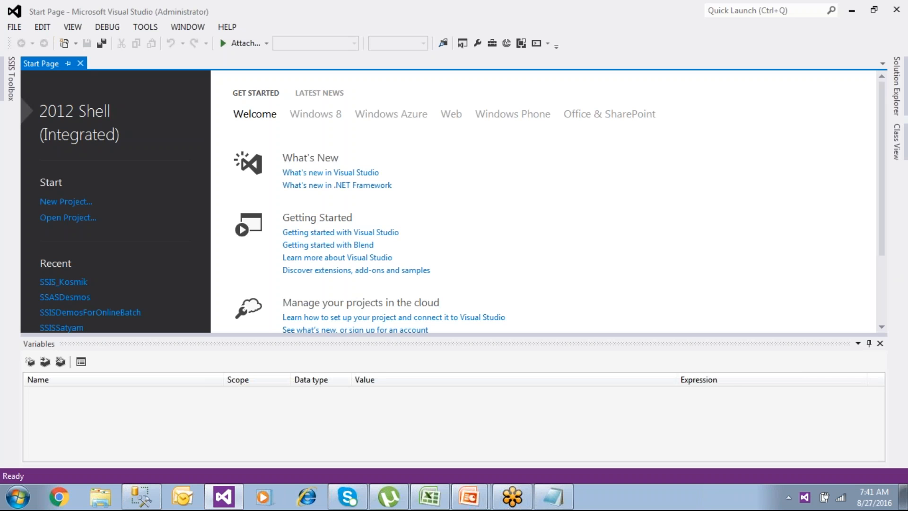
{"action": "left_click", "coordinate": [71, 202]}
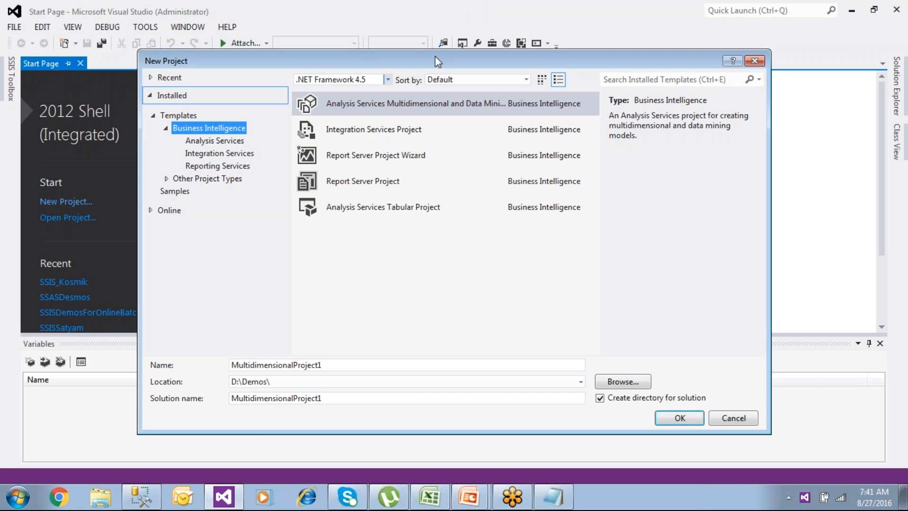
{"action": "left_click", "coordinate": [401, 131]}
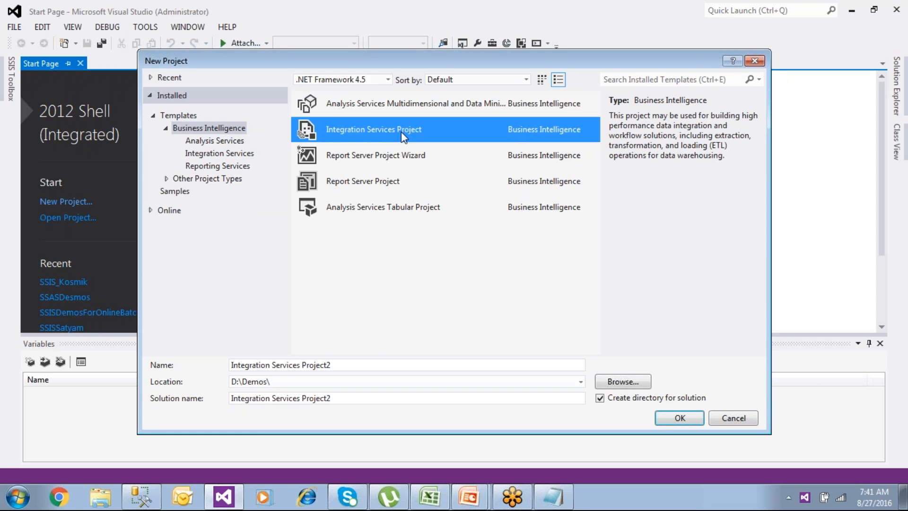
Name the new project SSISProducts and create it in D:\Demos\
{"action": "left_click", "coordinate": [349, 365]}
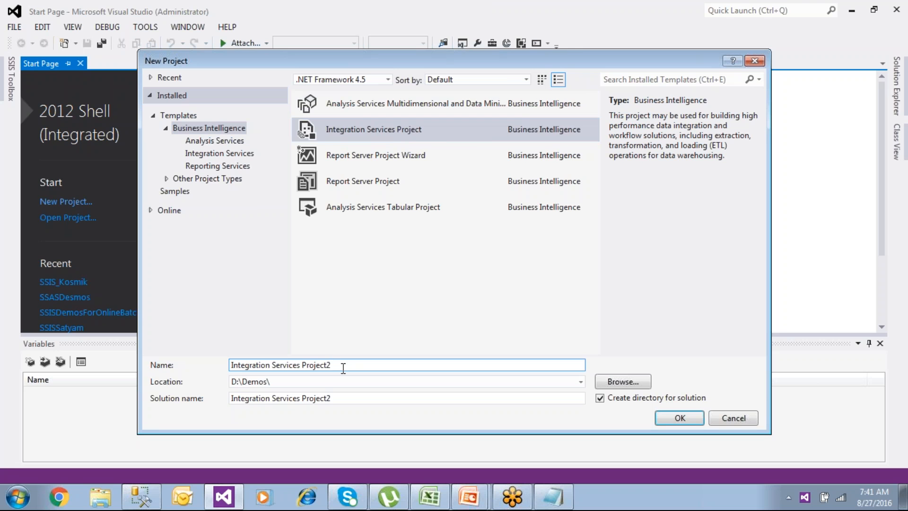
{"action": "key", "text": "BackSpace"}
{"action": "key", "text": "BackSpace"}
{"action": "key", "text": "BackSpace"}
{"action": "key", "text": "BackSpace"}
{"action": "key", "text": "BackSpace"}
{"action": "key", "text": "BackSpace"}
{"action": "key", "text": "BackSpace"}
{"action": "key", "text": "BackSpace"}
{"action": "key", "text": "BackSpace"}
{"action": "key", "text": "BackSpace"}
{"action": "key", "text": "BackSpace"}
{"action": "key", "text": "BackSpace"}
{"action": "key", "text": "BackSpace"}
{"action": "key", "text": "BackSpace"}
{"action": "key", "text": "BackSpace"}
{"action": "key", "text": "BackSpace"}
{"action": "key", "text": "BackSpace"}
{"action": "key", "text": "BackSpace"}
{"action": "key", "text": "BackSpace"}
{"action": "key", "text": "BackSpace"}
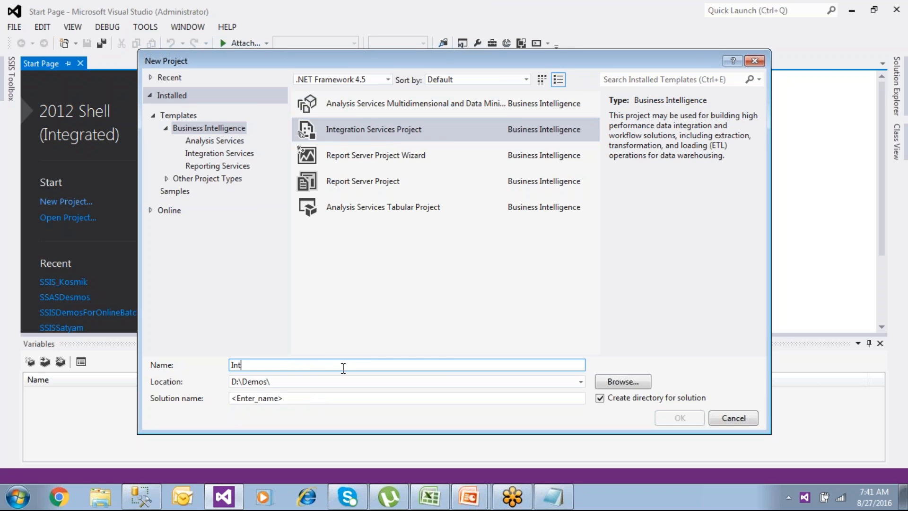
{"action": "type", "text": "SSISProducts"}
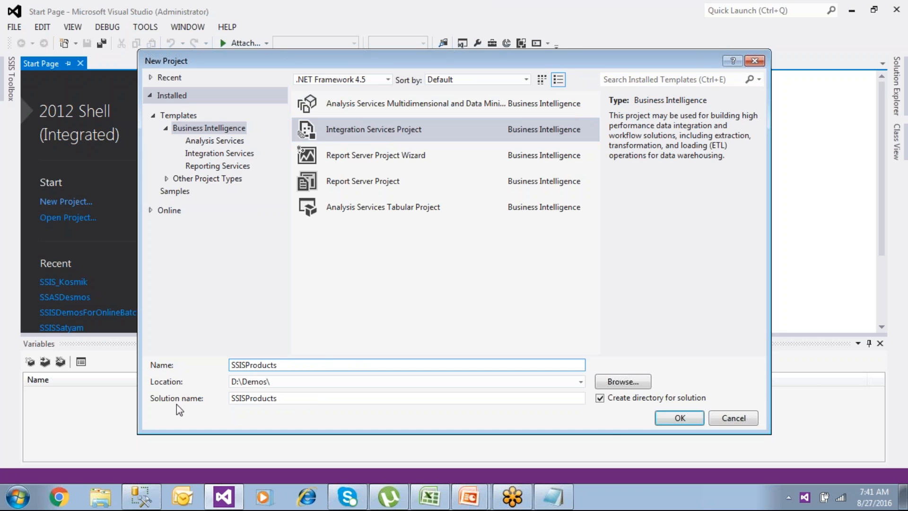
{"action": "left_click", "coordinate": [667, 421]}
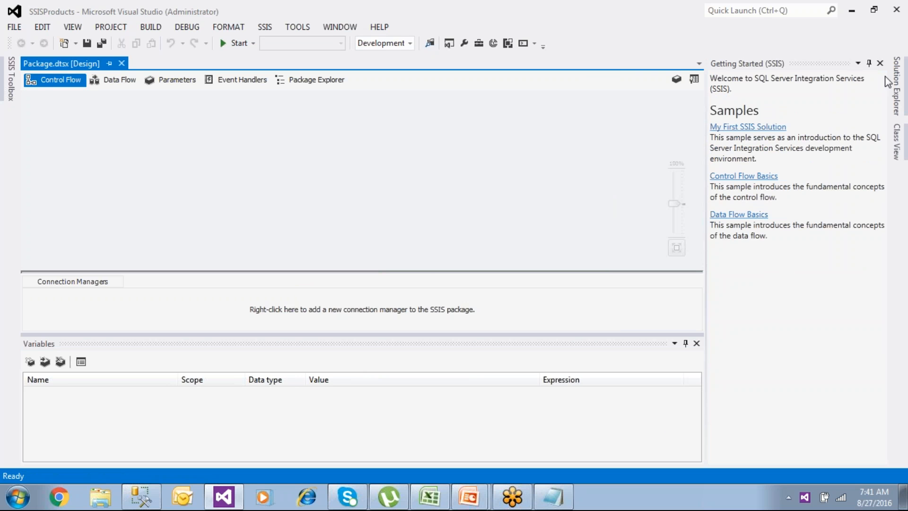
Dismiss the Getting Started pane and rename Package.dtsx to LoadToStage_.dtsx in the SSISProducts project
{"action": "left_click", "coordinate": [881, 64]}
{"action": "left_click", "coordinate": [897, 86]}
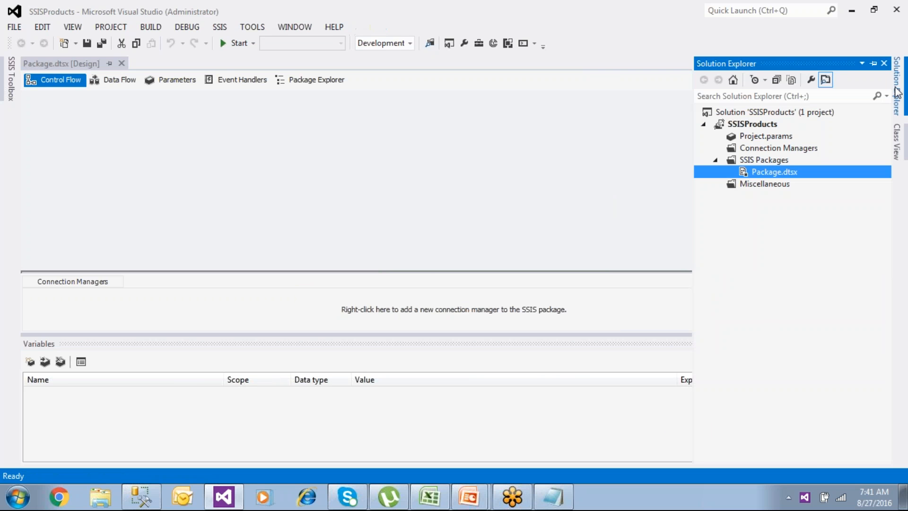
{"action": "right_click", "coordinate": [775, 177]}
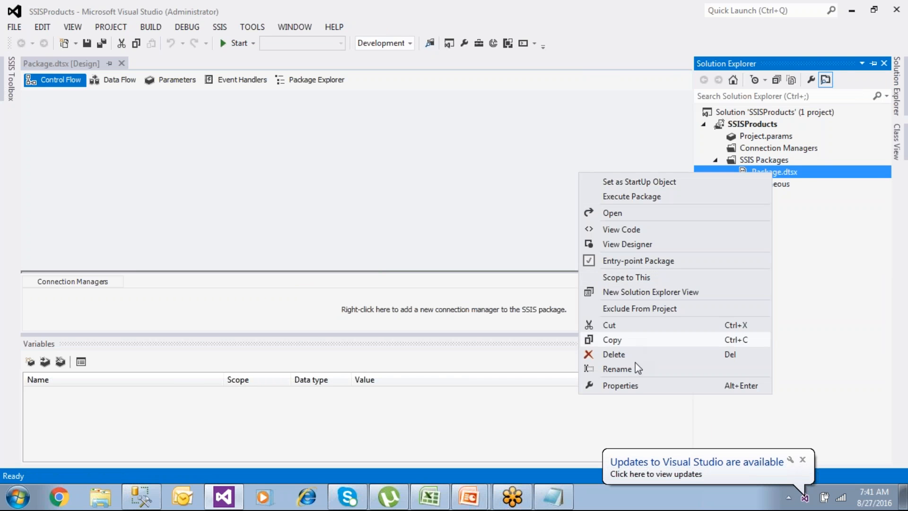
{"action": "left_click", "coordinate": [616, 369]}
{"action": "type", "text": "Lo"}
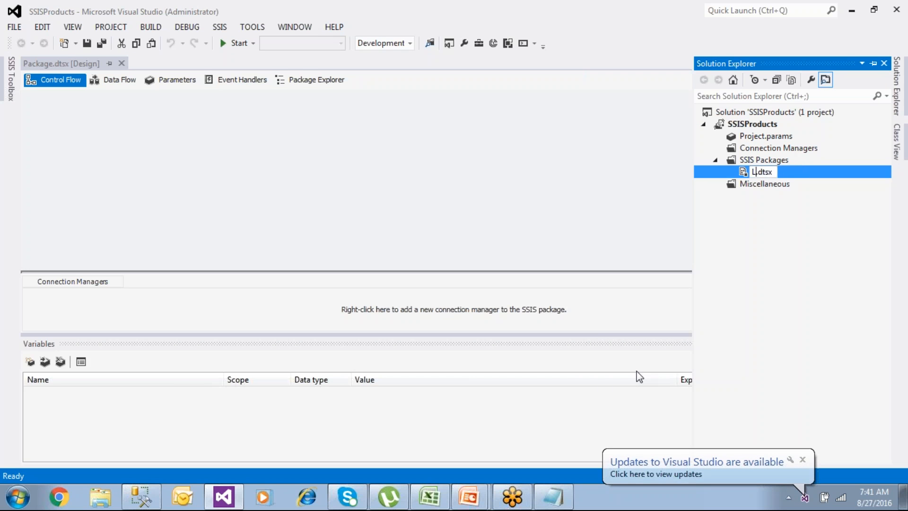
{"action": "type", "text": "ad"}
{"action": "type", "text": "ToStage"}
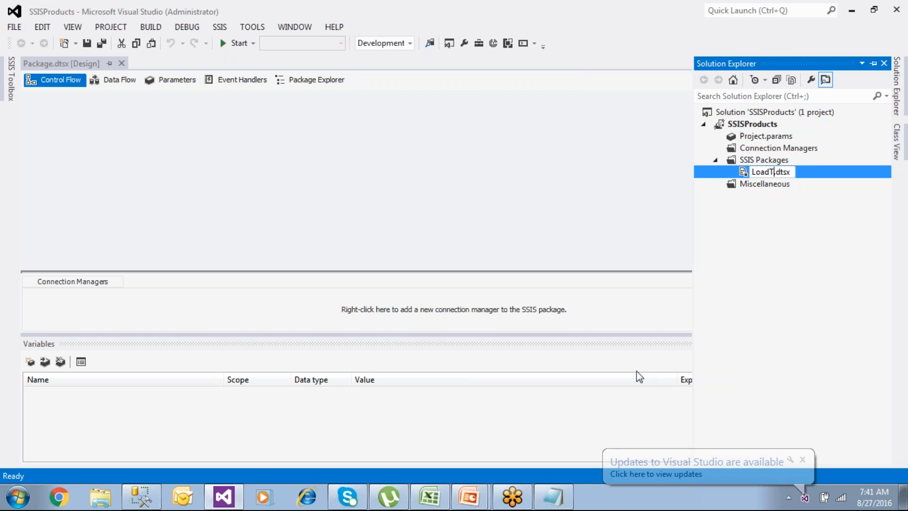
{"action": "type", "text": "_"}
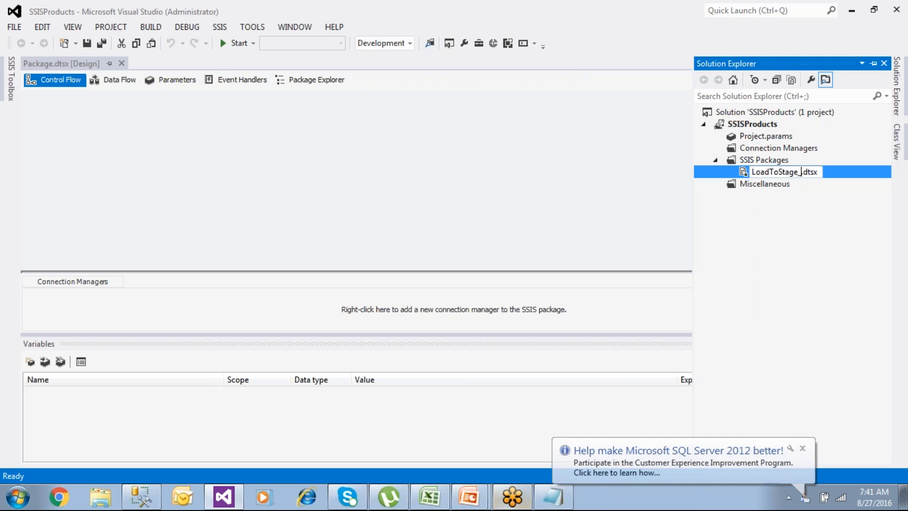
Switch to SQL Server Management Studio and copy the table name CategoryMaster from its create table statement in the OLTP script
{"action": "left_click", "coordinate": [137, 494]}
{"action": "left_click", "coordinate": [325, 188]}
{"action": "scroll", "coordinate": [325, 188], "scroll_direction": "up", "scroll_amount": 20}
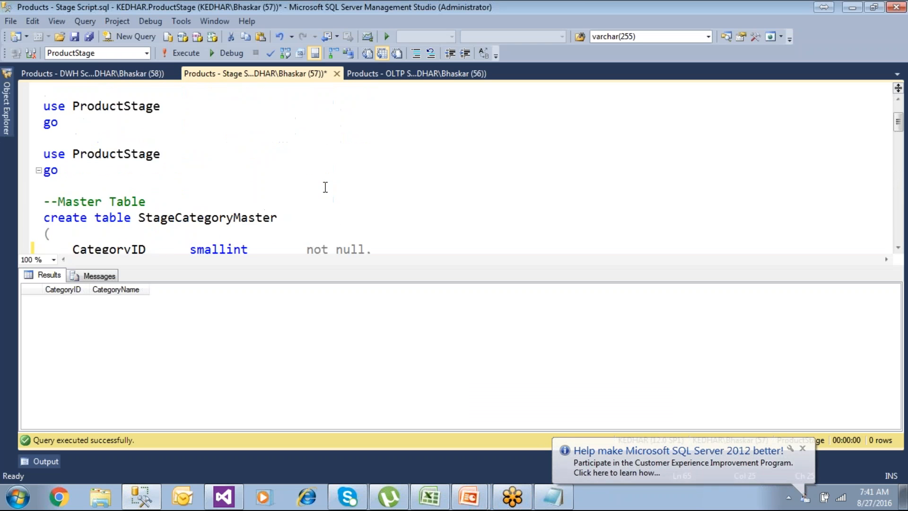
{"action": "double_click", "coordinate": [144, 172]}
{"action": "scroll", "coordinate": [151, 182], "scroll_direction": "down", "scroll_amount": 1}
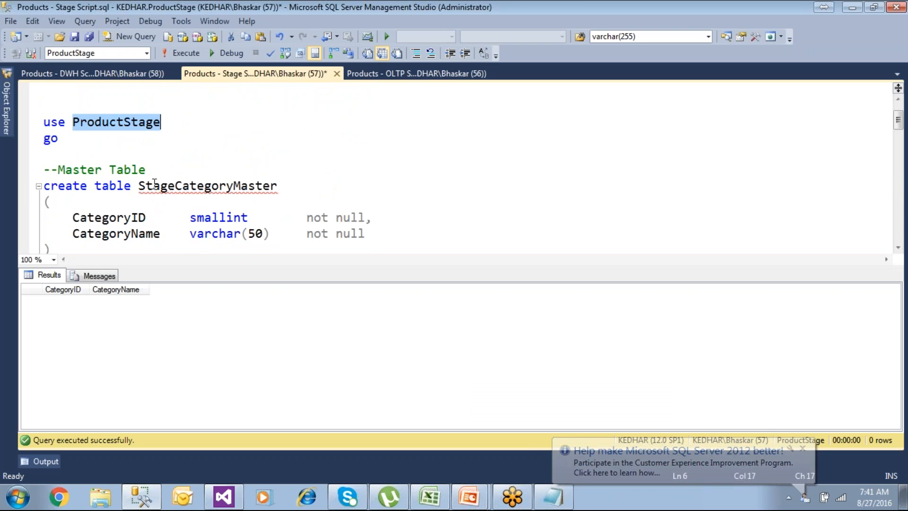
{"action": "left_click", "coordinate": [399, 74]}
{"action": "scroll", "coordinate": [220, 225], "scroll_direction": "up", "scroll_amount": 5}
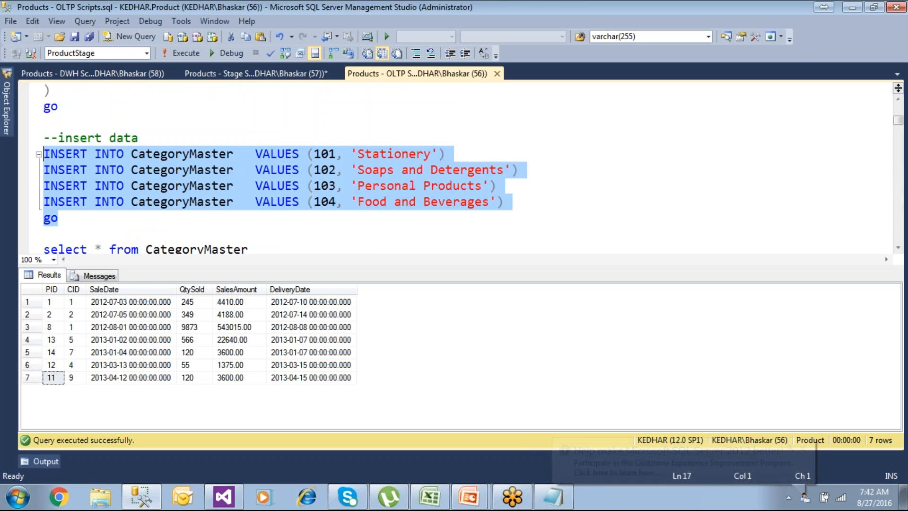
{"action": "double_click", "coordinate": [220, 225]}
{"action": "key", "text": "ctrl+c"}
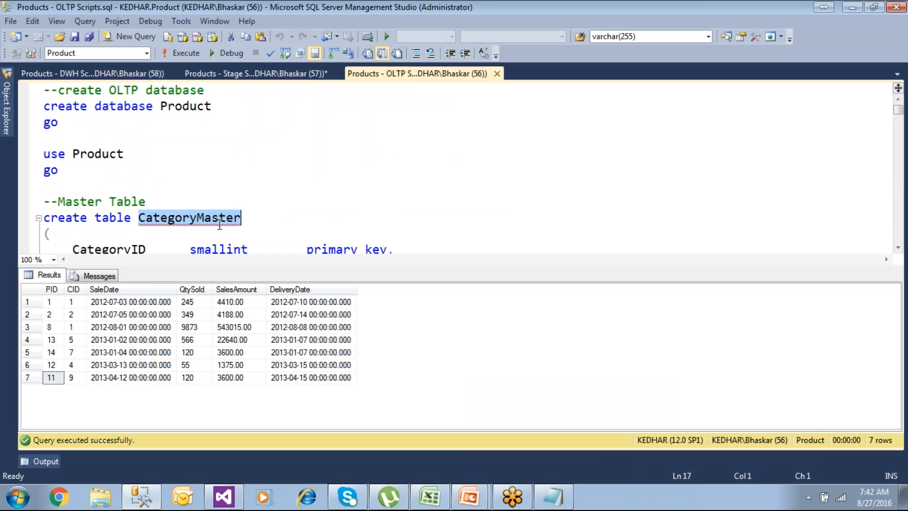
Return to Visual Studio, complete the package name as LoadToStage_CategoryMaster.dtsx, and save the package
{"action": "left_click", "coordinate": [223, 497]}
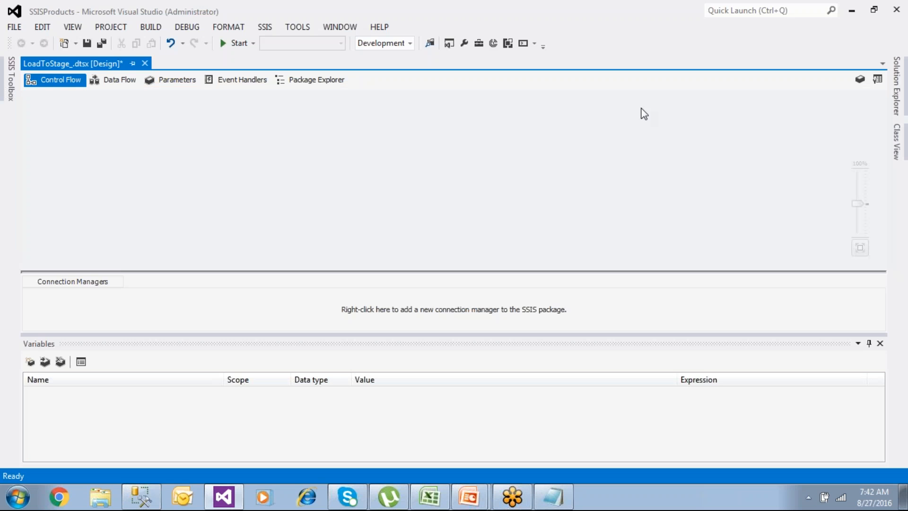
{"action": "left_click", "coordinate": [897, 85]}
{"action": "left_click", "coordinate": [796, 171]}
{"action": "left_click", "coordinate": [806, 173]}
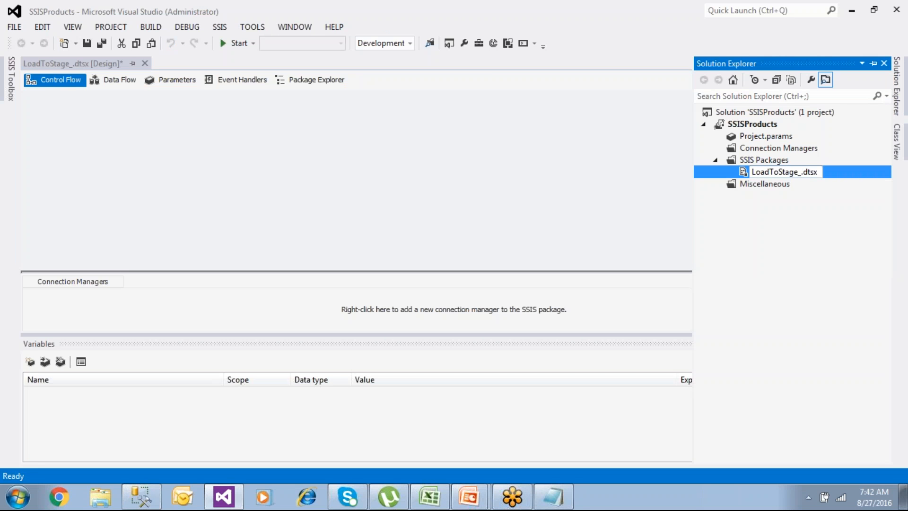
{"action": "key", "text": "ctrl+v"}
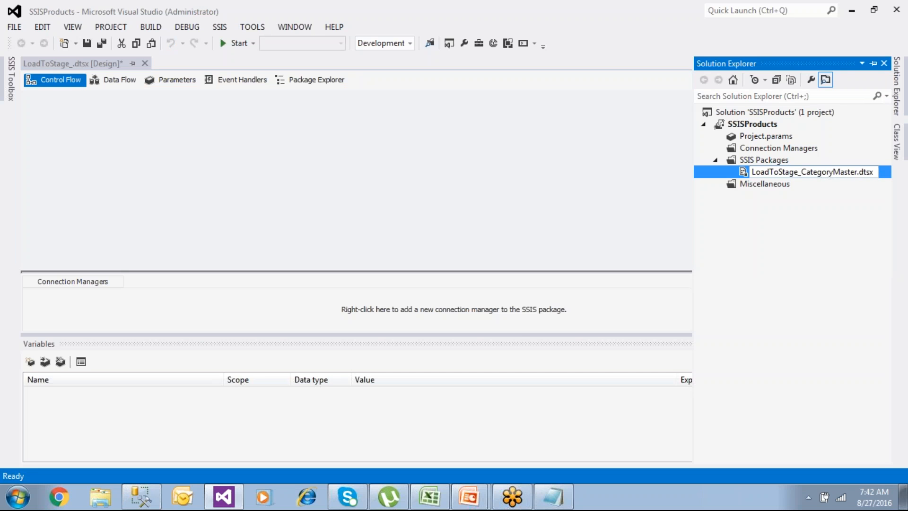
{"action": "left_click", "coordinate": [670, 155]}
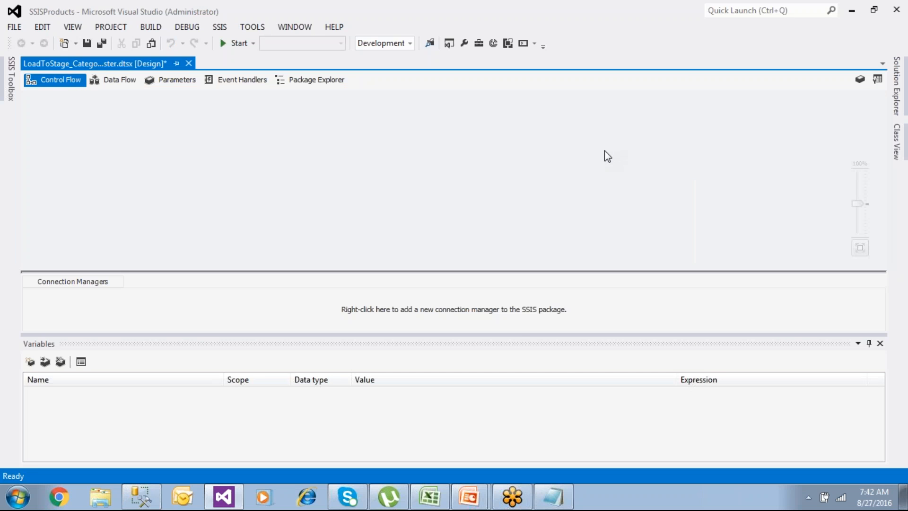
{"action": "left_click", "coordinate": [86, 44]}
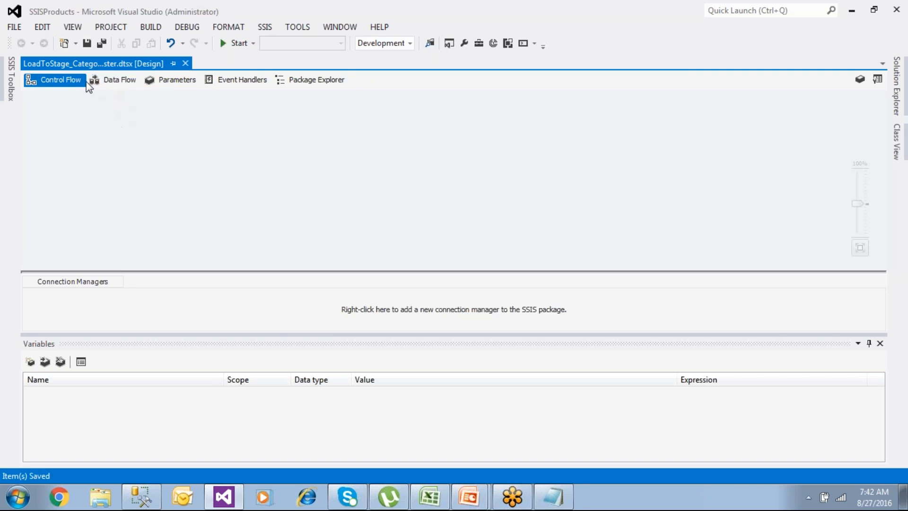
Add a Data Flow Task to the package, open its data flow design surface, and close the Variables pane
{"action": "left_click", "coordinate": [113, 81]}
{"action": "left_click", "coordinate": [331, 211]}
{"action": "left_click", "coordinate": [61, 80]}
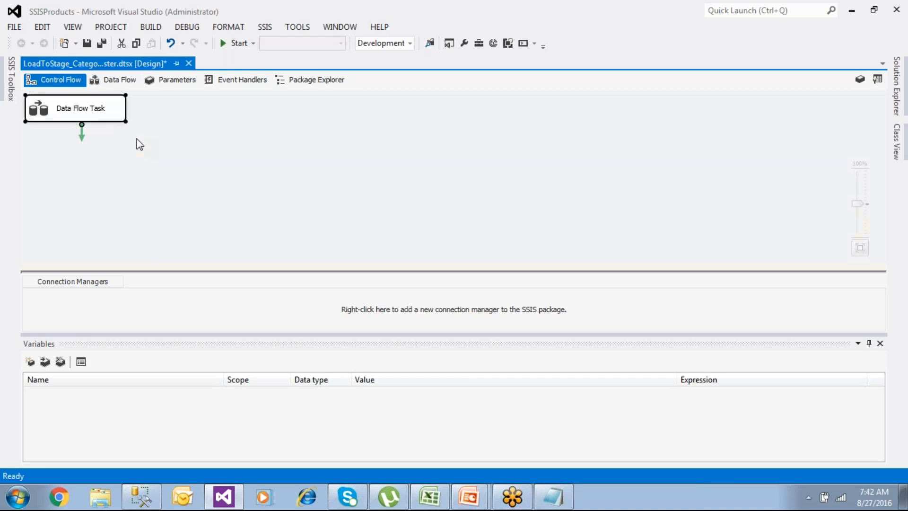
{"action": "left_click_drag", "start_coordinate": [160, 152], "coordinate": [161, 151]}
{"action": "left_click", "coordinate": [116, 80]}
{"action": "left_click", "coordinate": [881, 343]}
Place an OLE DB Source in the data flow
{"action": "left_click", "coordinate": [12, 86]}
{"action": "left_click", "coordinate": [24, 121]}
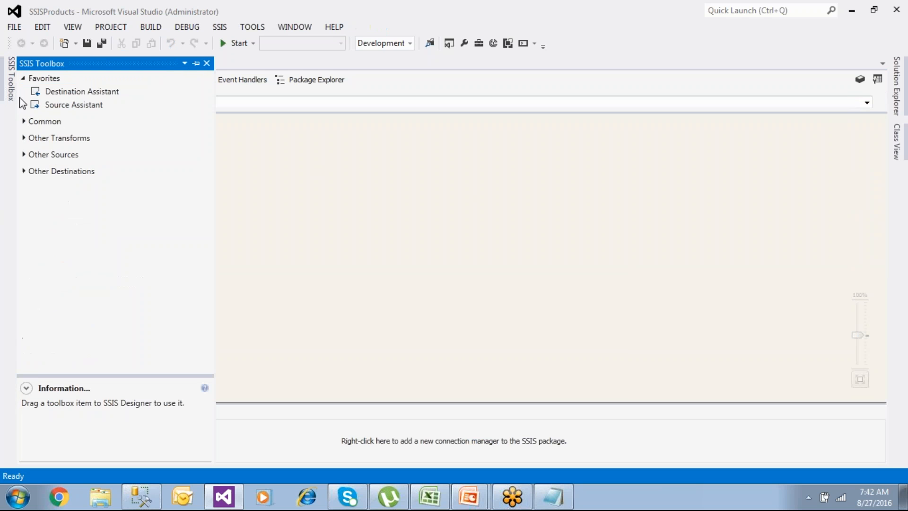
{"action": "left_click", "coordinate": [22, 80]}
{"action": "left_click", "coordinate": [24, 127]}
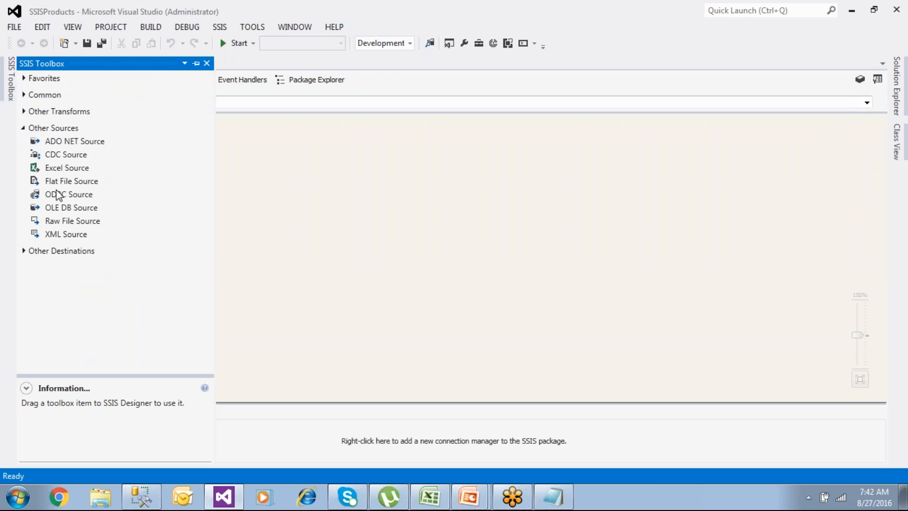
{"action": "left_click_drag", "start_coordinate": [69, 212], "coordinate": [292, 194]}
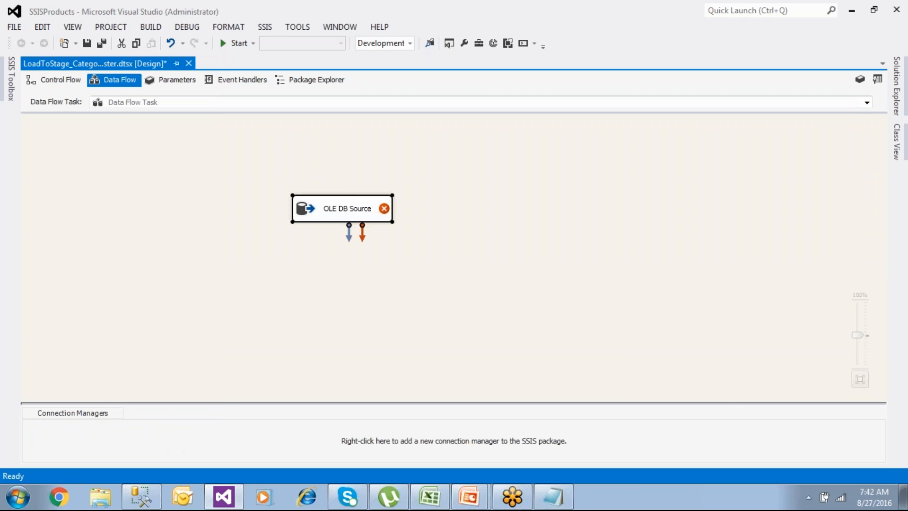
Start a new OLE DB connection for the source, with server name "." and the Product database
{"action": "double_click", "coordinate": [369, 214]}
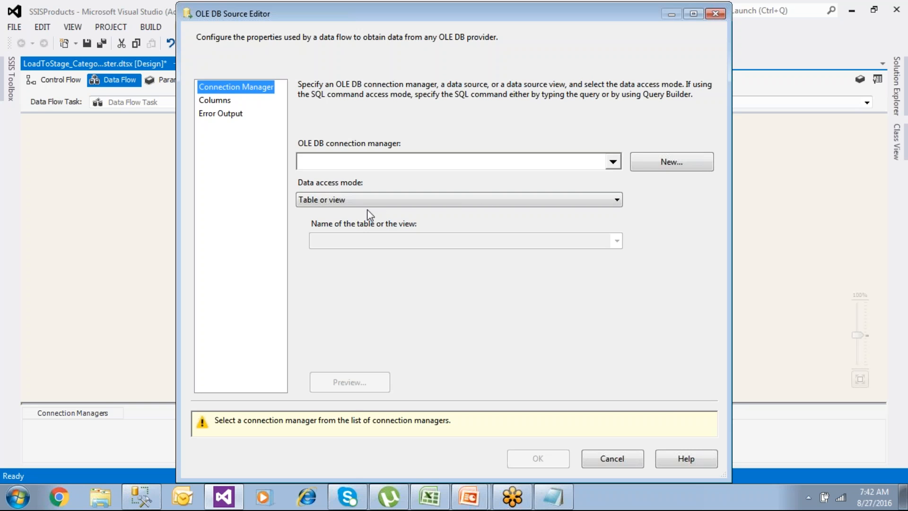
{"action": "left_click", "coordinate": [651, 165]}
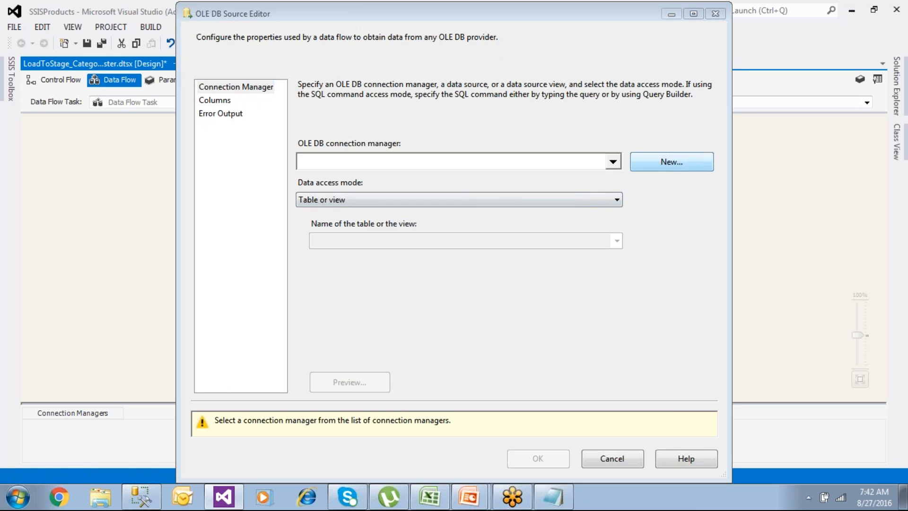
{"action": "left_click", "coordinate": [600, 371]}
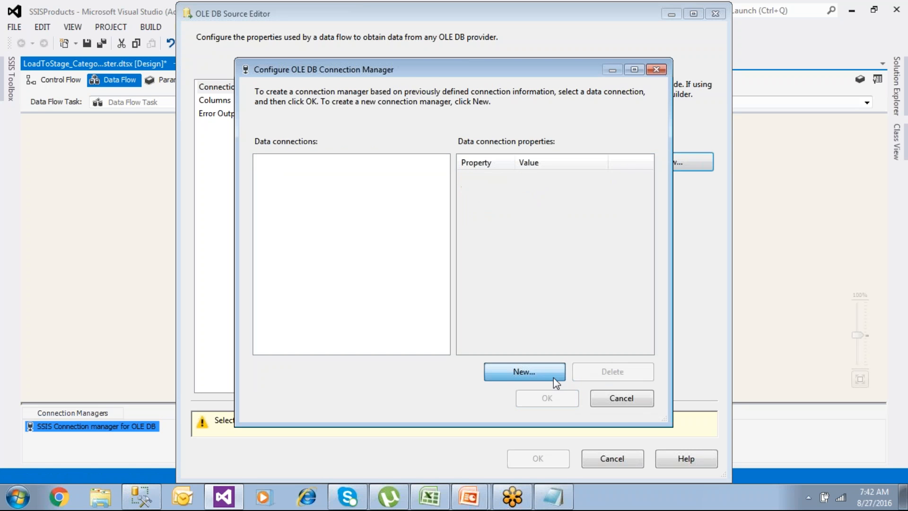
{"action": "left_click", "coordinate": [347, 120]}
{"action": "type", "text": "."}
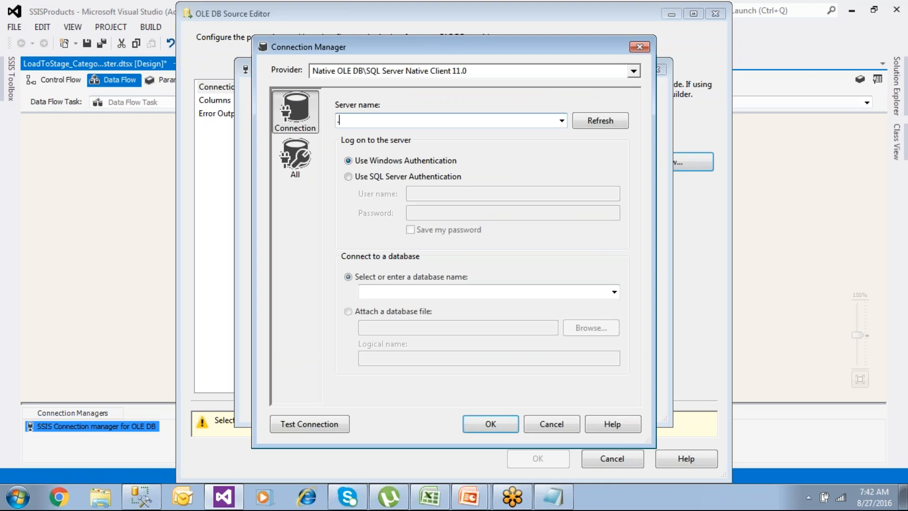
{"action": "left_click", "coordinate": [615, 292]}
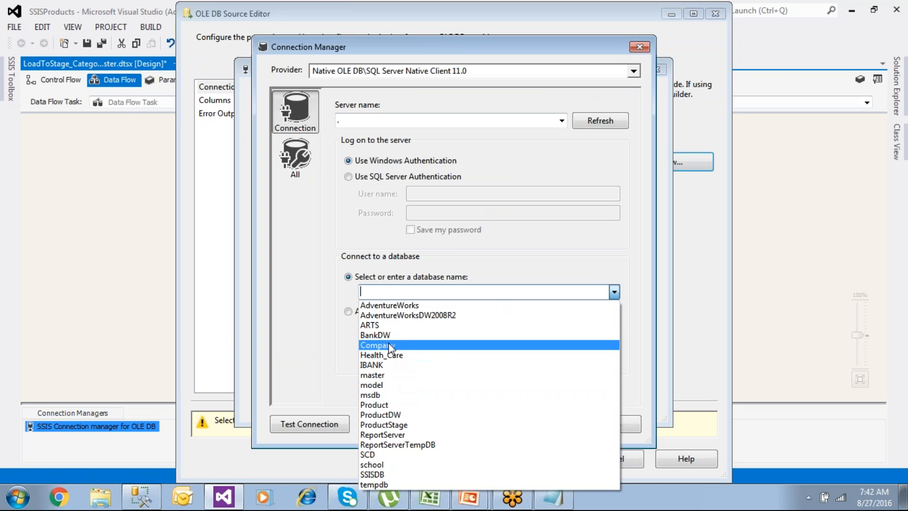
{"action": "left_click", "coordinate": [394, 405]}
Test the Product database connection and assign it to the OLE DB Source
{"action": "left_click", "coordinate": [344, 426]}
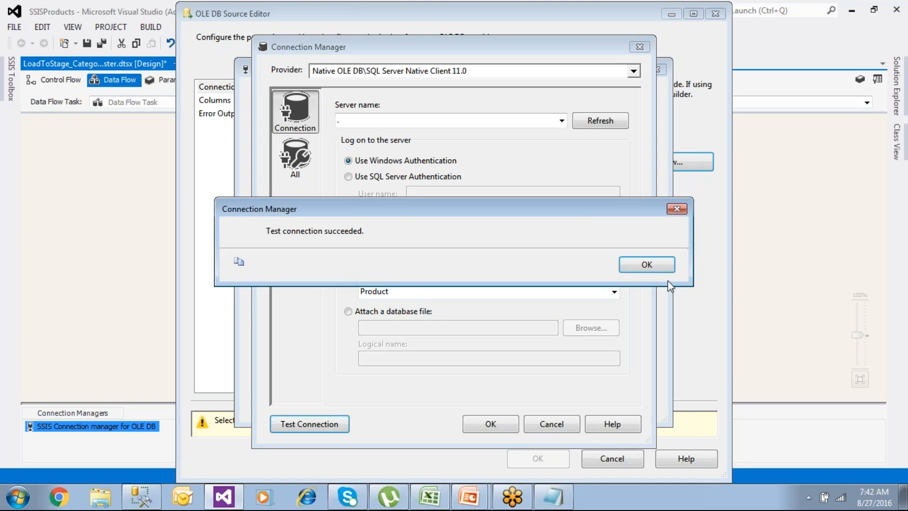
{"action": "left_click", "coordinate": [651, 270]}
{"action": "left_click", "coordinate": [511, 431]}
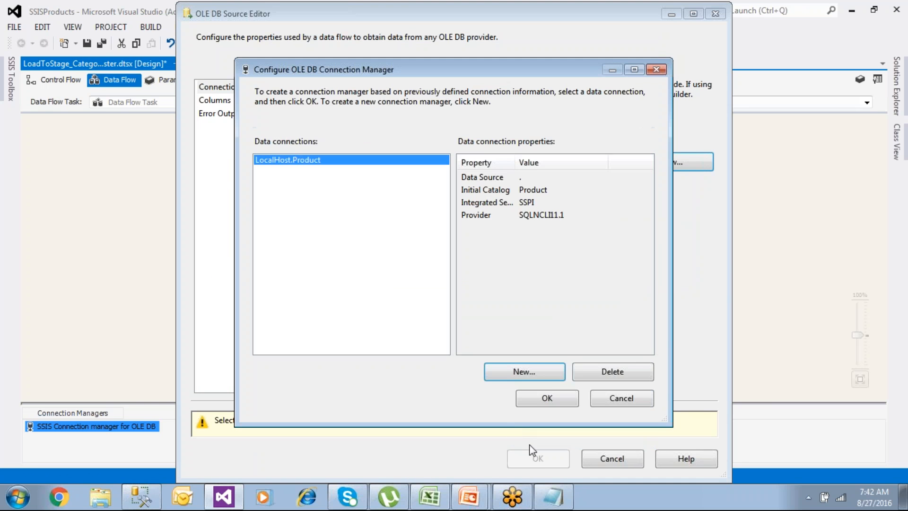
{"action": "left_click", "coordinate": [544, 398]}
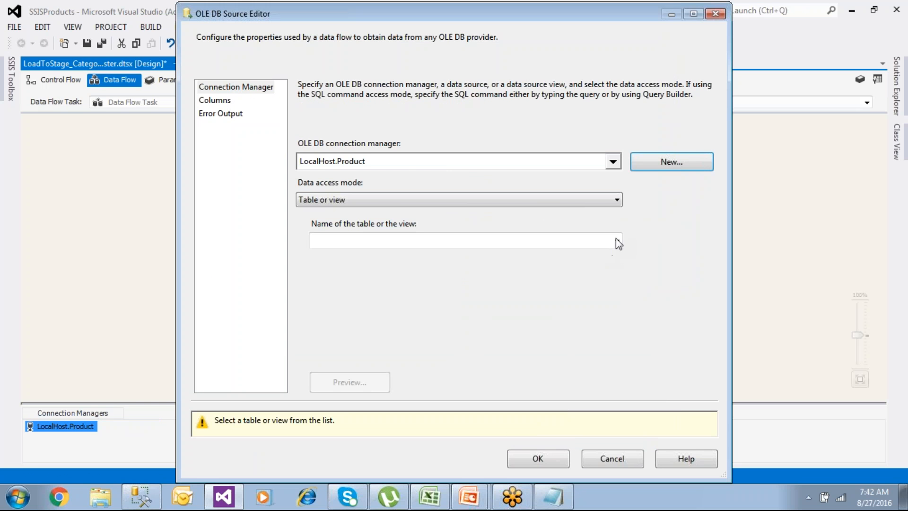
Choose [dbo].[CategoryMaster] as the source table and preview its rows with the CategoryName column widened
{"action": "left_click", "coordinate": [618, 242]}
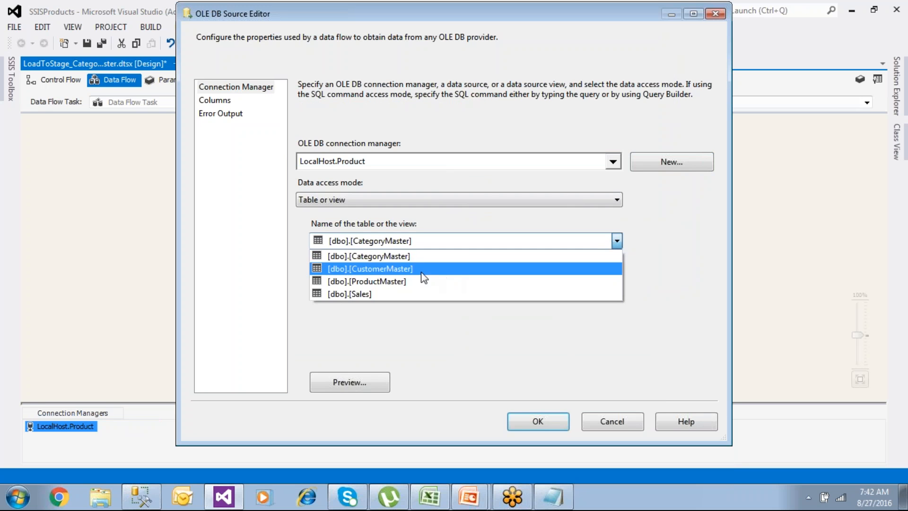
{"action": "left_click", "coordinate": [415, 260]}
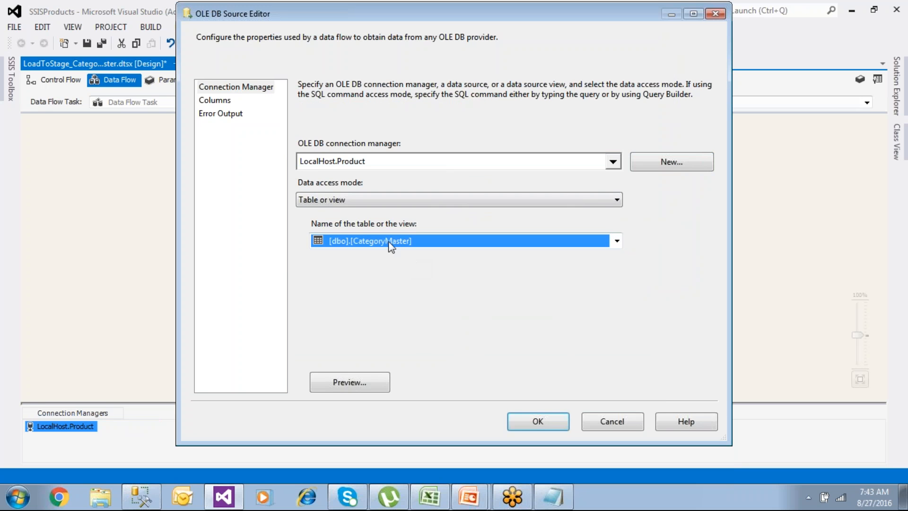
{"action": "left_click", "coordinate": [353, 387]}
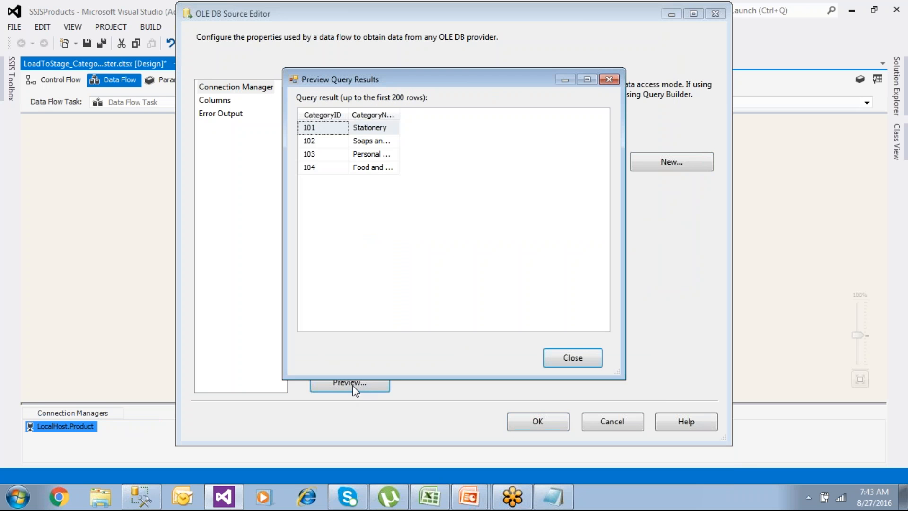
{"action": "left_click_drag", "start_coordinate": [397, 115], "coordinate": [472, 137]}
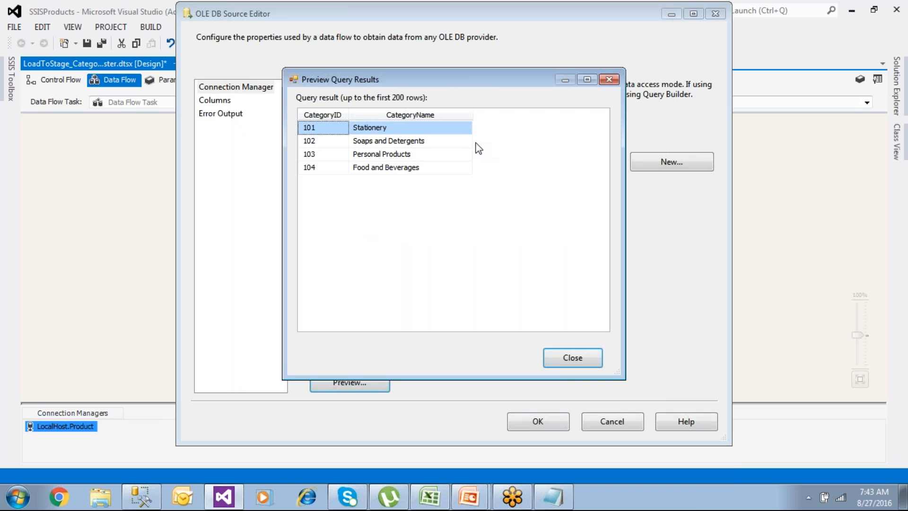
{"action": "left_click", "coordinate": [569, 359]}
Set the OLE DB Source's data access mode to SQL command and activate the empty command text area
{"action": "left_click", "coordinate": [357, 200]}
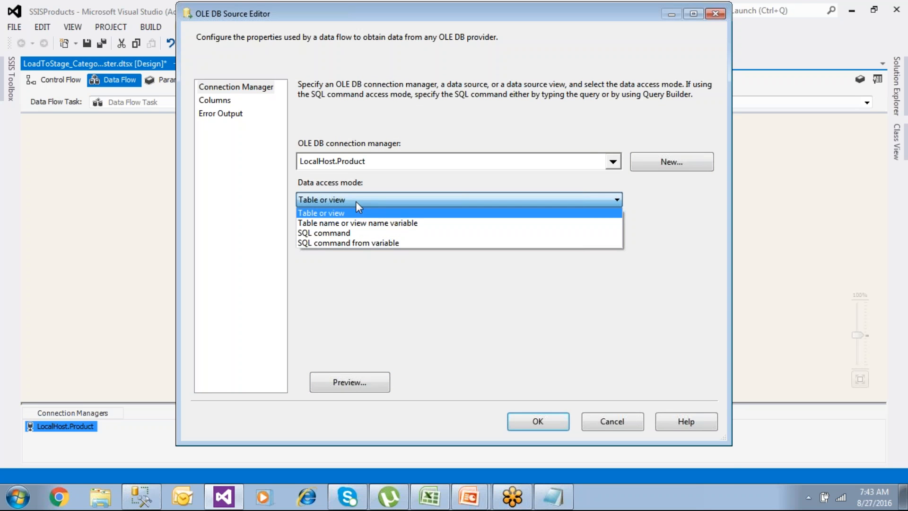
{"action": "left_click", "coordinate": [355, 232]}
{"action": "left_click", "coordinate": [362, 250]}
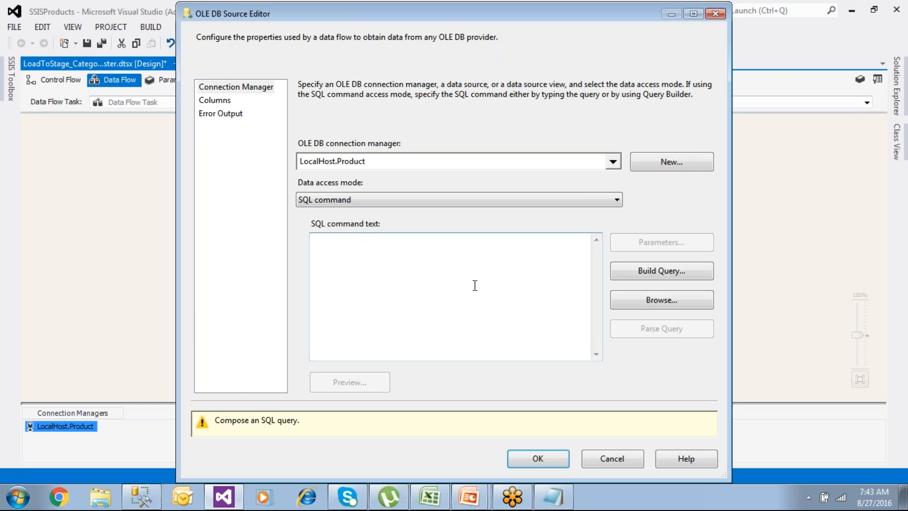
Switch to SQL Server Management Studio and copy the "select * from CategoryMaster" statement with its go line from the OLTP script
{"action": "left_click", "coordinate": [140, 497]}
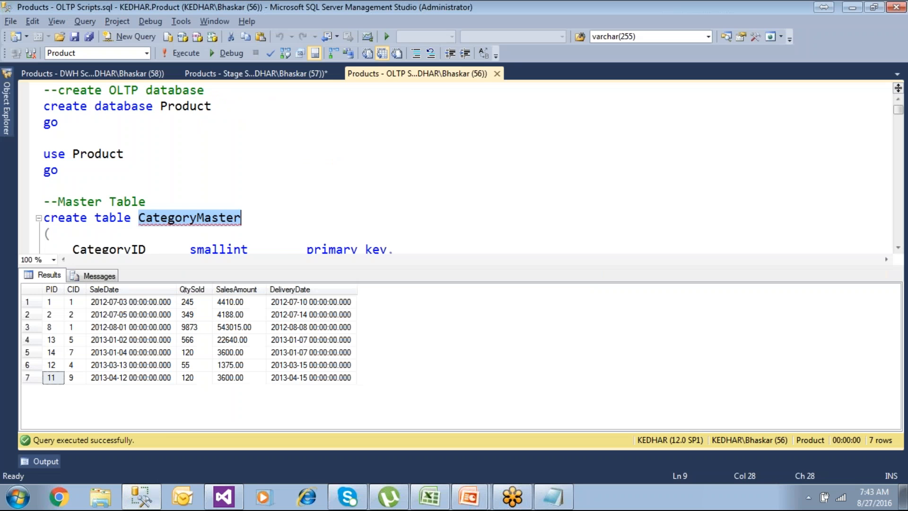
{"action": "left_click", "coordinate": [246, 207]}
{"action": "scroll", "coordinate": [242, 204], "scroll_direction": "down", "scroll_amount": 1}
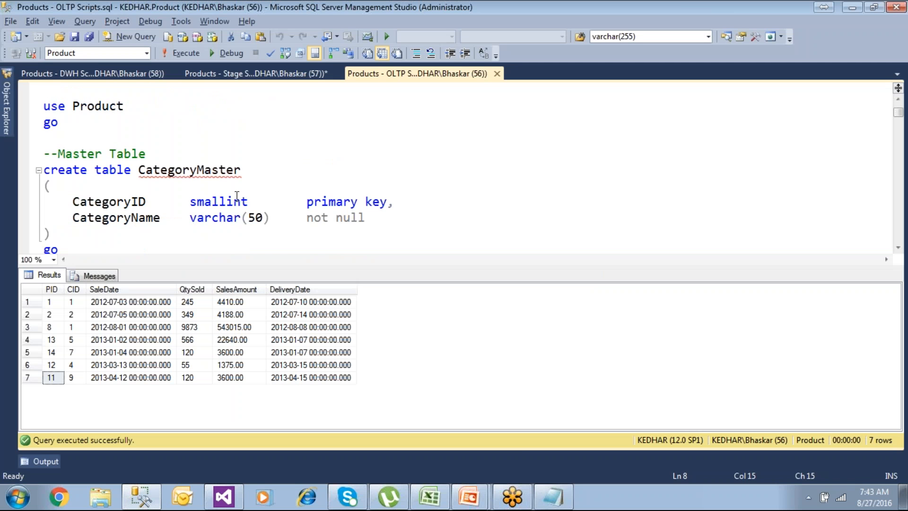
{"action": "double_click", "coordinate": [227, 173]}
{"action": "scroll", "coordinate": [229, 185], "scroll_direction": "down", "scroll_amount": 2}
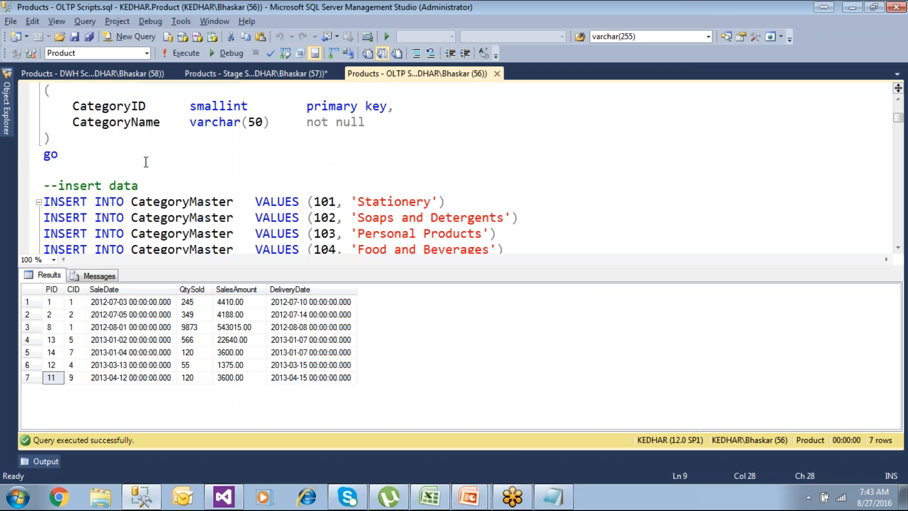
{"action": "left_click_drag", "start_coordinate": [126, 122], "coordinate": [235, 122]}
{"action": "left_click", "coordinate": [118, 173]}
{"action": "scroll", "coordinate": [137, 178], "scroll_direction": "down", "scroll_amount": 2}
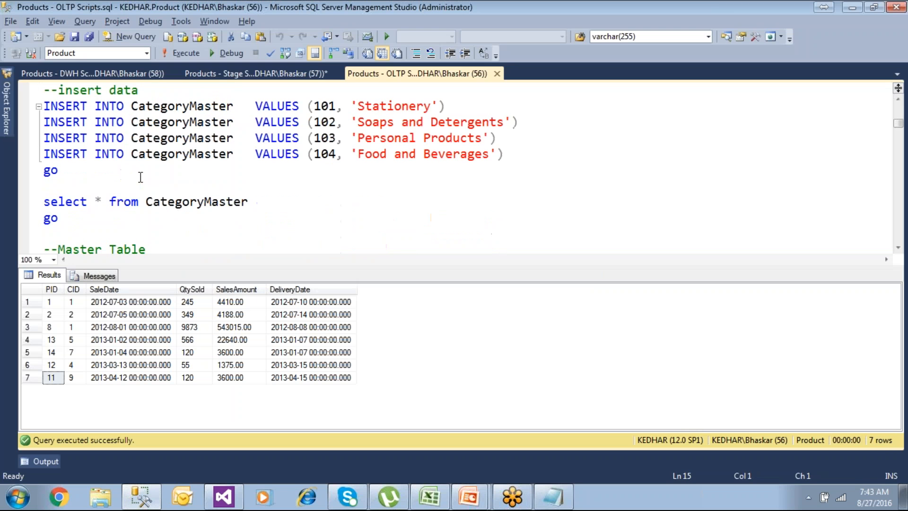
{"action": "left_click_drag", "start_coordinate": [90, 219], "coordinate": [42, 202]}
{"action": "key", "text": "ctrl+c"}
Return to the OLE DB Source Editor and paste the CategoryMaster query as the SQL command text, keeping SQL command access mode
{"action": "left_click", "coordinate": [45, 202]}
{"action": "left_click", "coordinate": [141, 497]}
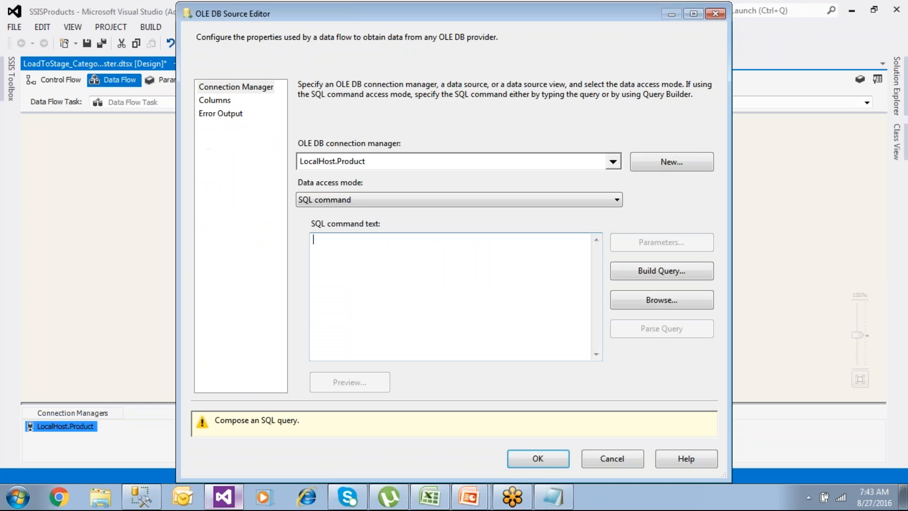
{"action": "key", "text": "ctrl+v"}
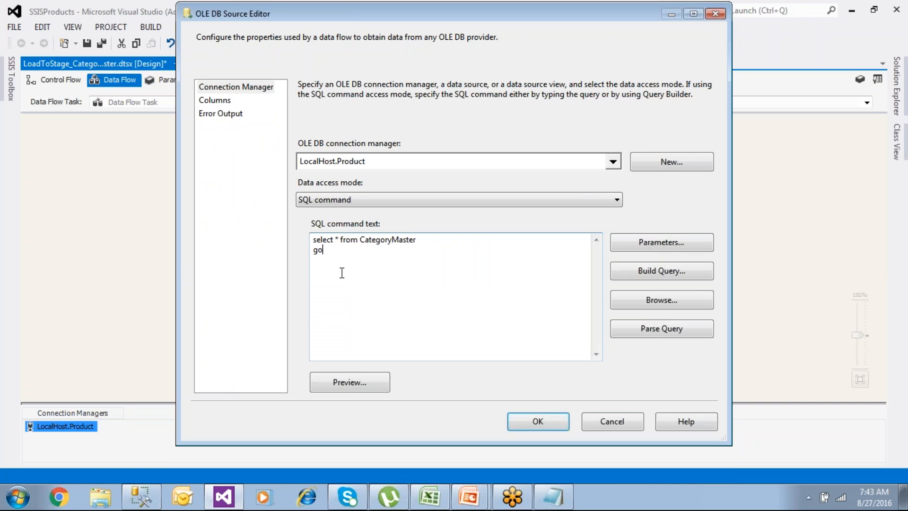
{"action": "double_click", "coordinate": [337, 240]}
{"action": "left_click", "coordinate": [354, 198]}
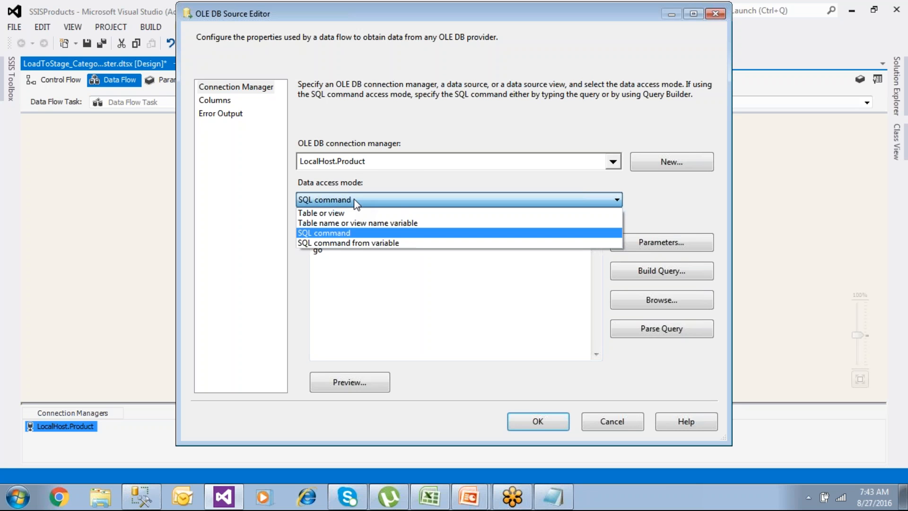
{"action": "left_click", "coordinate": [348, 234]}
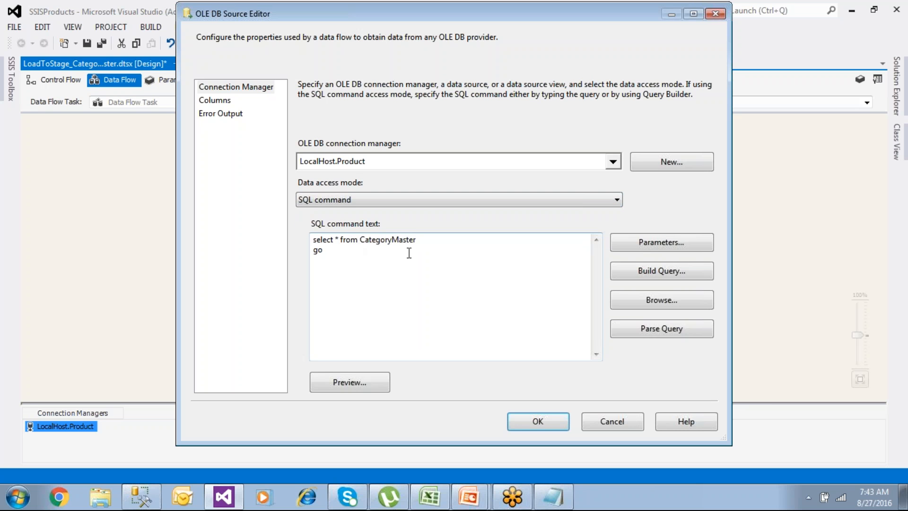
Append "where city = ?" to the CategoryMaster query and try to open its parameter settings
{"action": "type", "text": "where city = ?"}
{"action": "left_click", "coordinate": [680, 247]}
{"action": "left_click", "coordinate": [646, 270]}
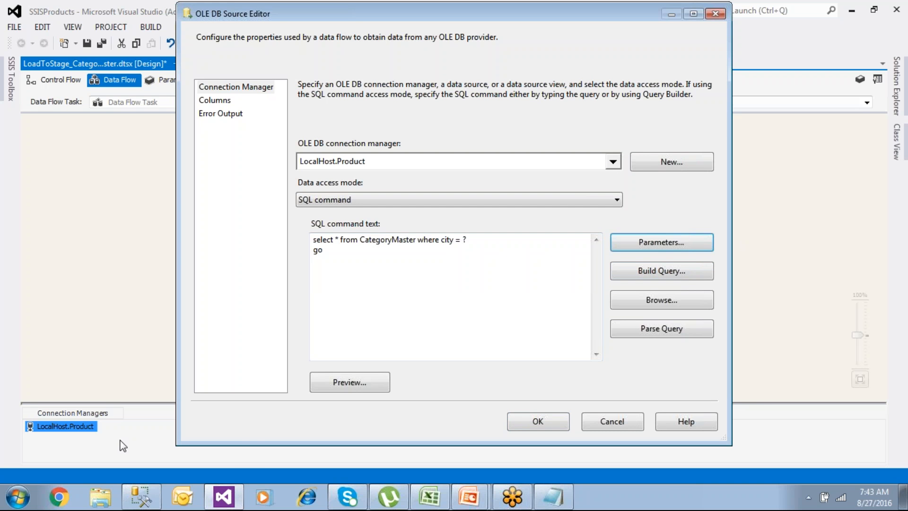
Delete the CategoryMaster select statement, including its city filter, from the SQL command text
{"action": "left_click", "coordinate": [465, 241]}
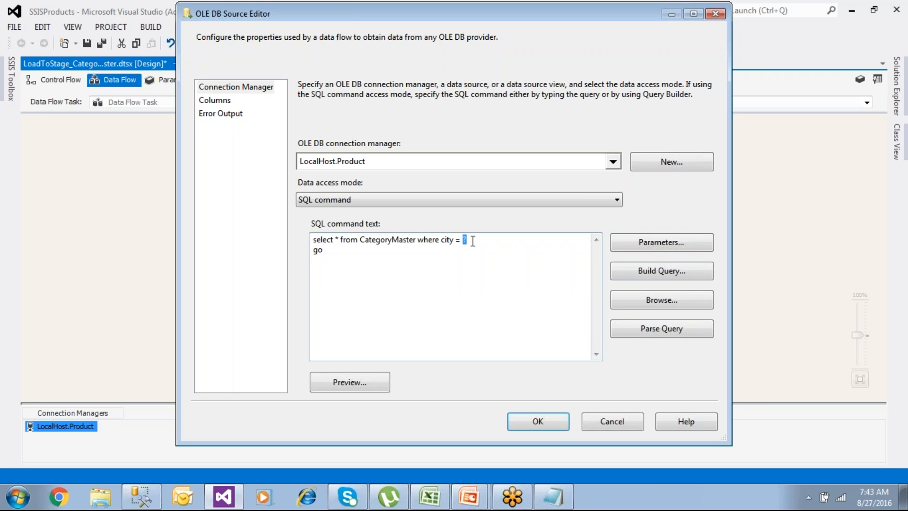
{"action": "key", "text": "BackSpace"}
{"action": "key", "text": "BackSpace"}
{"action": "key", "text": "BackSpace"}
{"action": "key", "text": "BackSpace"}
{"action": "key", "text": "BackSpace"}
{"action": "key", "text": "BackSpace"}
{"action": "key", "text": "BackSpace"}
{"action": "key", "text": "BackSpace"}
{"action": "key", "text": "BackSpace"}
{"action": "key", "text": "BackSpace"}
{"action": "key", "text": "BackSpace"}
{"action": "key", "text": "BackSpace"}
{"action": "key", "text": "BackSpace"}
{"action": "key", "text": "BackSpace"}
{"action": "key", "text": "BackSpace"}
{"action": "key", "text": "BackSpace"}
{"action": "key", "text": "BackSpace"}
{"action": "key", "text": "BackSpace"}
{"action": "key", "text": "BackSpace"}
{"action": "key", "text": "BackSpace"}
{"action": "key", "text": "BackSpace"}
{"action": "key", "text": "BackSpace"}
{"action": "key", "text": "BackSpace"}
{"action": "key", "text": "BackSpace"}
{"action": "key", "text": "BackSpace"}
{"action": "key", "text": "BackSpace"}
{"action": "key", "text": "BackSpace"}
{"action": "key", "text": "BackSpace"}
{"action": "key", "text": "BackSpace"}
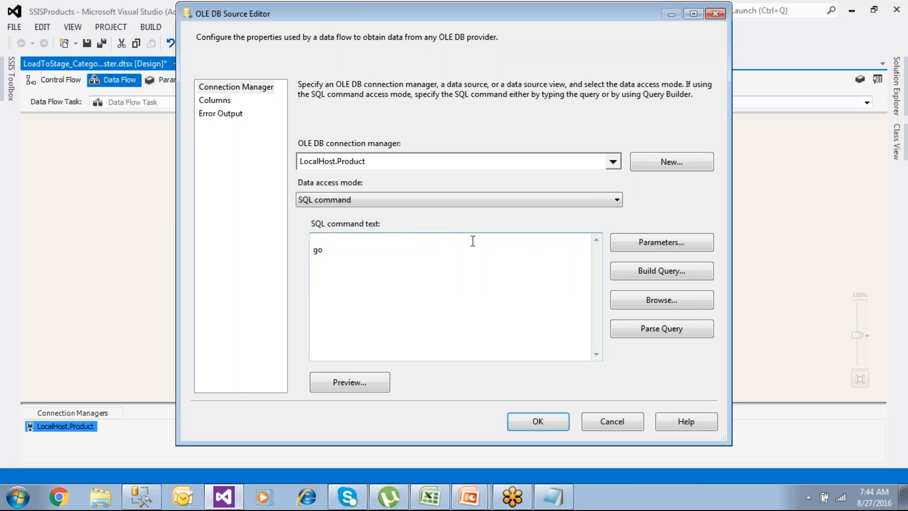
{"action": "key", "text": "BackSpace"}
Set the OLE DB Source's data access mode to Table or view, preview its rows, then apply the settings and save the package
{"action": "left_click", "coordinate": [428, 199]}
{"action": "left_click", "coordinate": [384, 213]}
{"action": "left_click", "coordinate": [375, 379]}
{"action": "left_click_drag", "start_coordinate": [400, 115], "coordinate": [433, 120]}
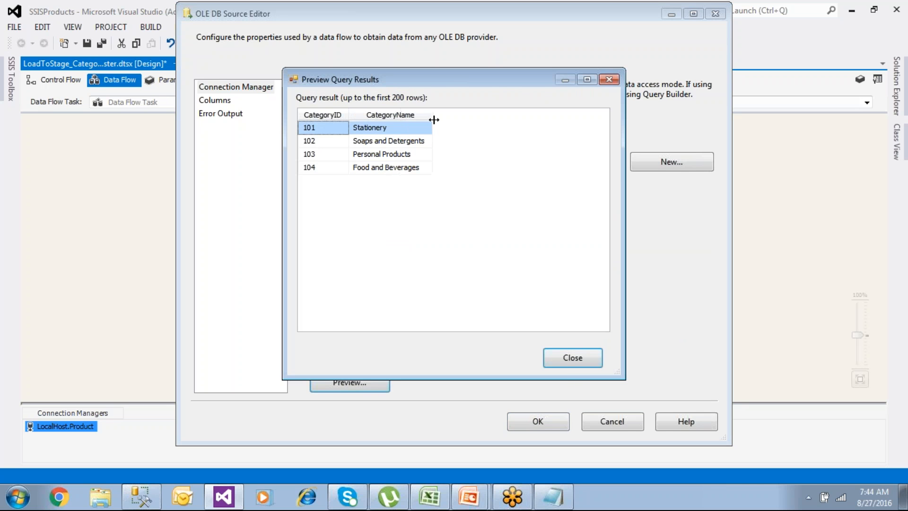
{"action": "left_click", "coordinate": [561, 363]}
{"action": "left_click", "coordinate": [539, 421]}
{"action": "left_click", "coordinate": [87, 43]}
Add an OLE DB Destination below the OLE DB Source and connect the source's output to it
{"action": "left_click", "coordinate": [11, 82]}
{"action": "left_click", "coordinate": [23, 127]}
{"action": "left_click", "coordinate": [24, 144]}
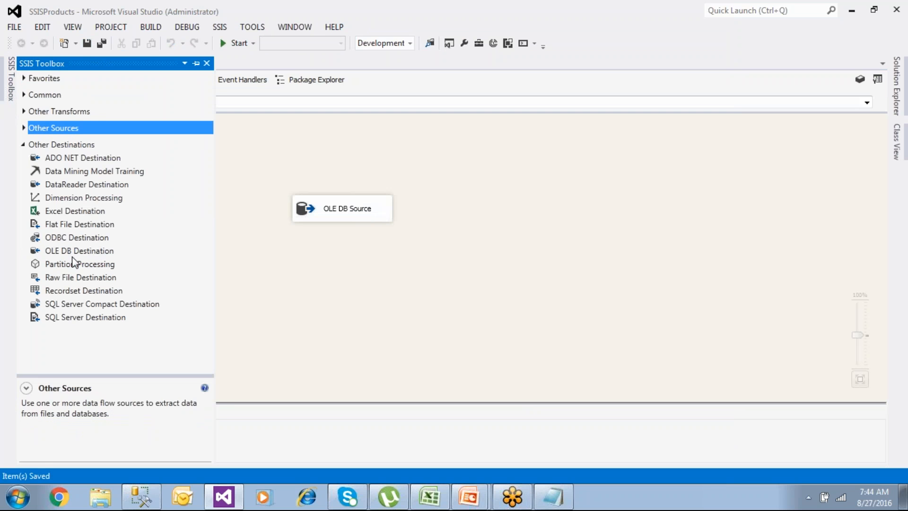
{"action": "left_click_drag", "start_coordinate": [75, 251], "coordinate": [337, 284]}
{"action": "left_click", "coordinate": [345, 220]}
{"action": "left_click_drag", "start_coordinate": [349, 230], "coordinate": [392, 298]}
Leave the destination's editor without changes and check the staging database name in the Stage script in SQL Server Management Studio
{"action": "double_click", "coordinate": [392, 298]}
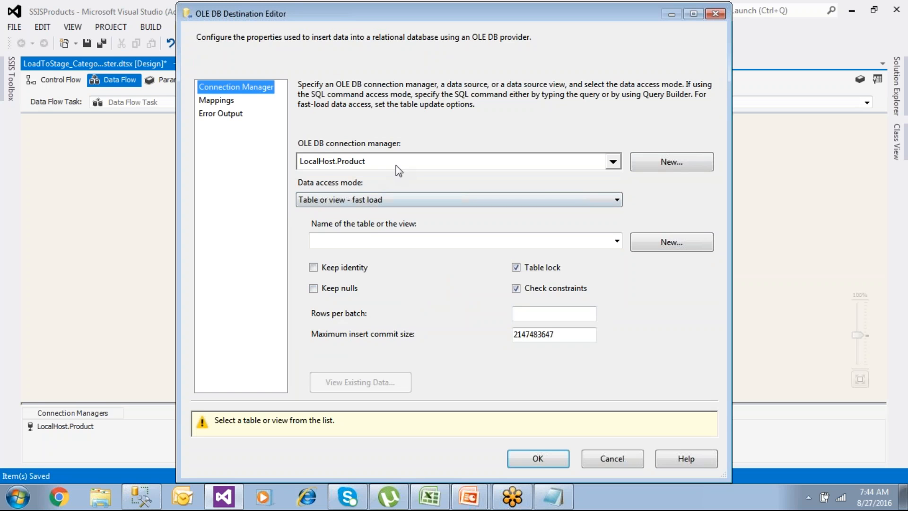
{"action": "left_click", "coordinate": [615, 460]}
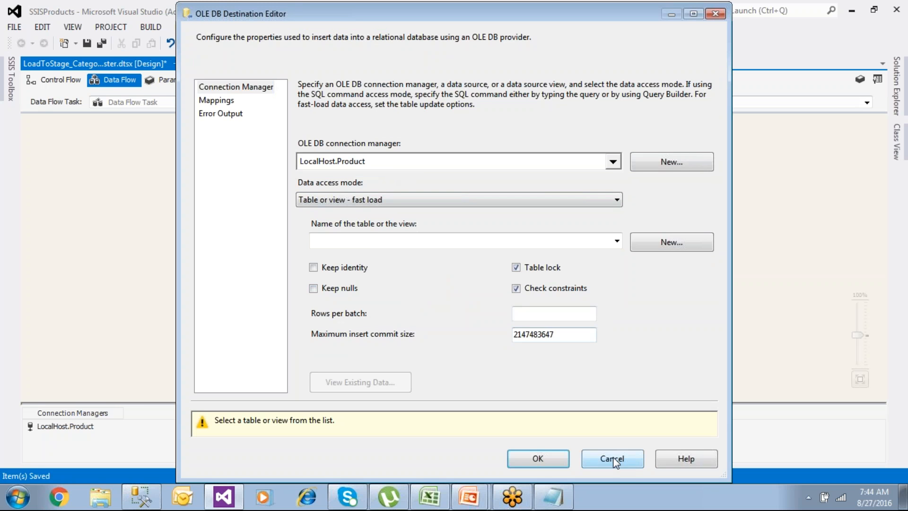
{"action": "left_click", "coordinate": [141, 497]}
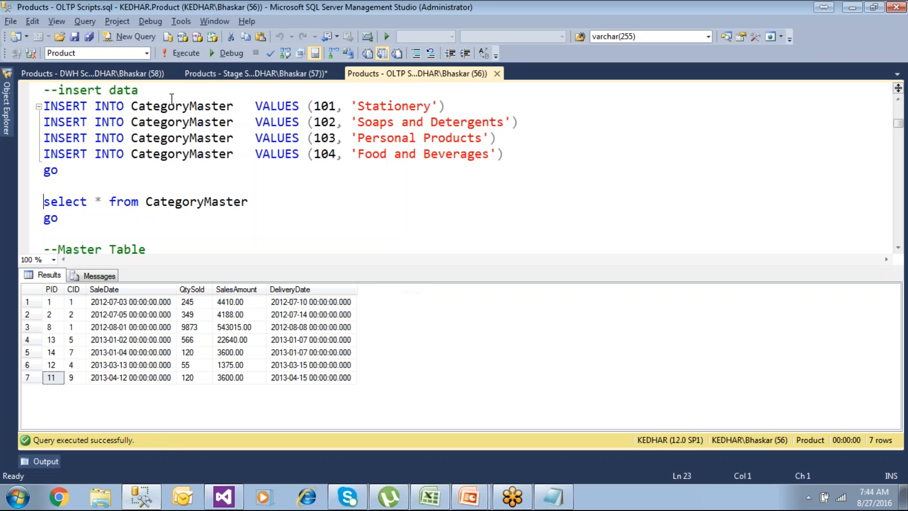
{"action": "left_click", "coordinate": [210, 74]}
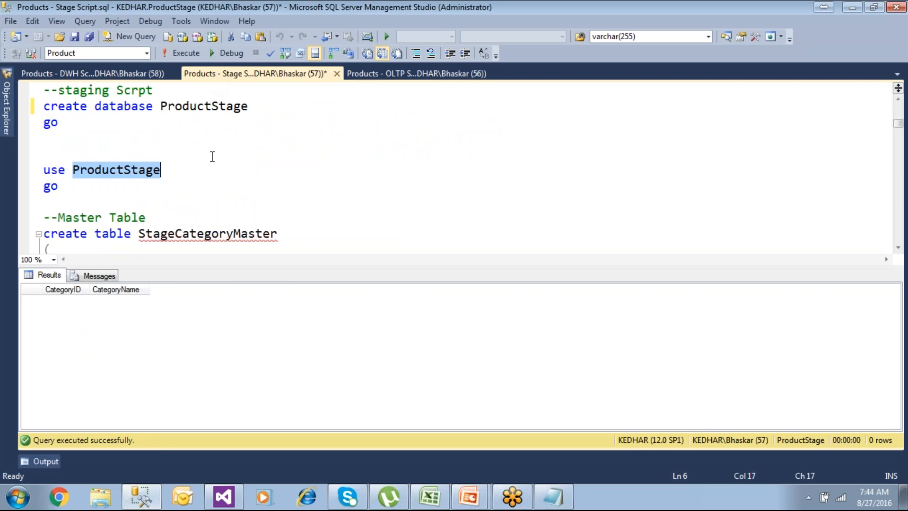
{"action": "double_click", "coordinate": [225, 107]}
{"action": "left_click", "coordinate": [121, 171]}
{"action": "double_click", "coordinate": [120, 172]}
{"action": "left_click", "coordinate": [141, 499]}
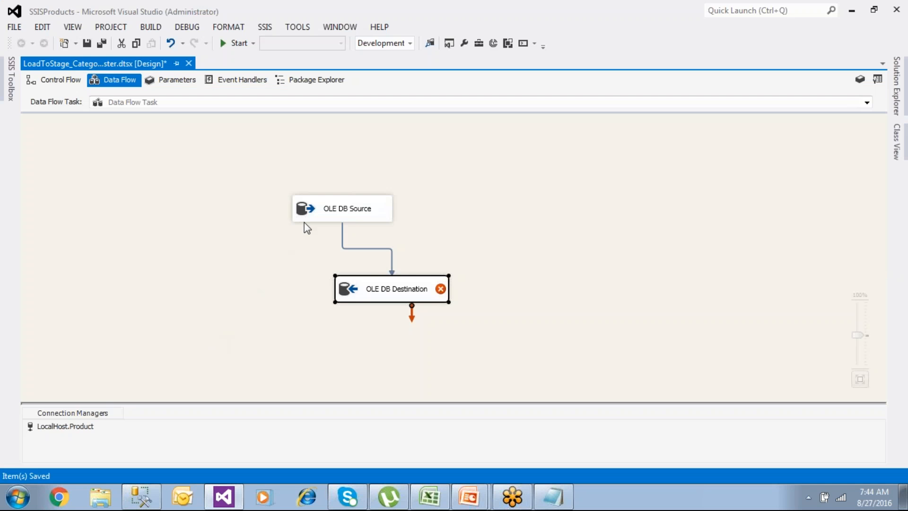
Start a new OLE DB connection for the OLE DB Destination, with server name "." and the ProductStage database
{"action": "double_click", "coordinate": [408, 297]}
{"action": "left_click", "coordinate": [645, 163]}
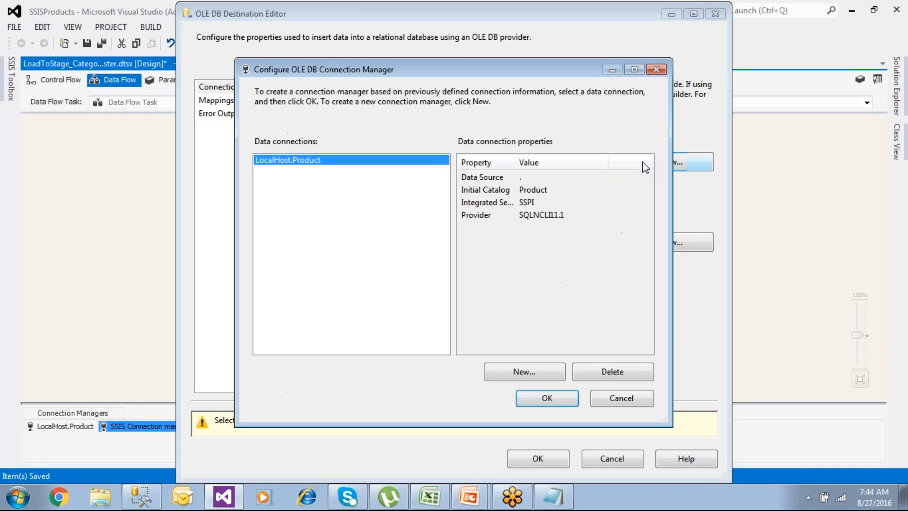
{"action": "left_click", "coordinate": [561, 377]}
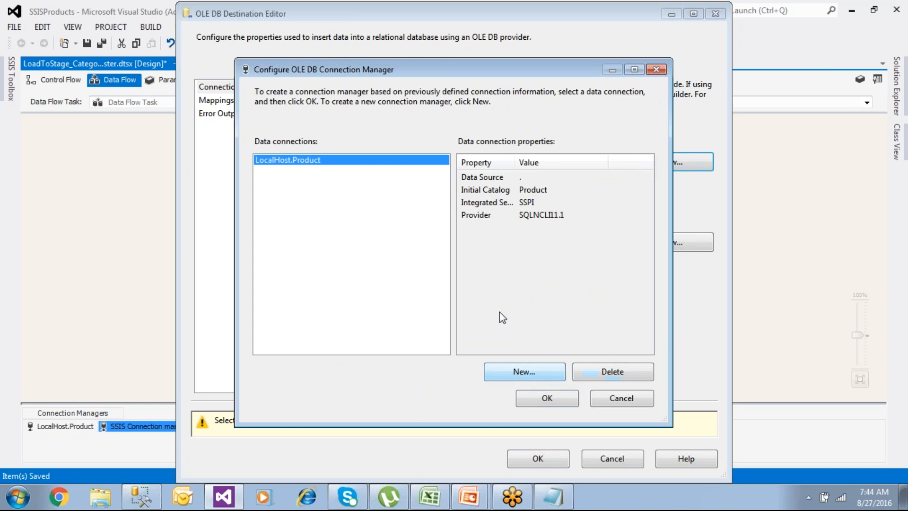
{"action": "left_click", "coordinate": [404, 120]}
{"action": "type", "text": "."}
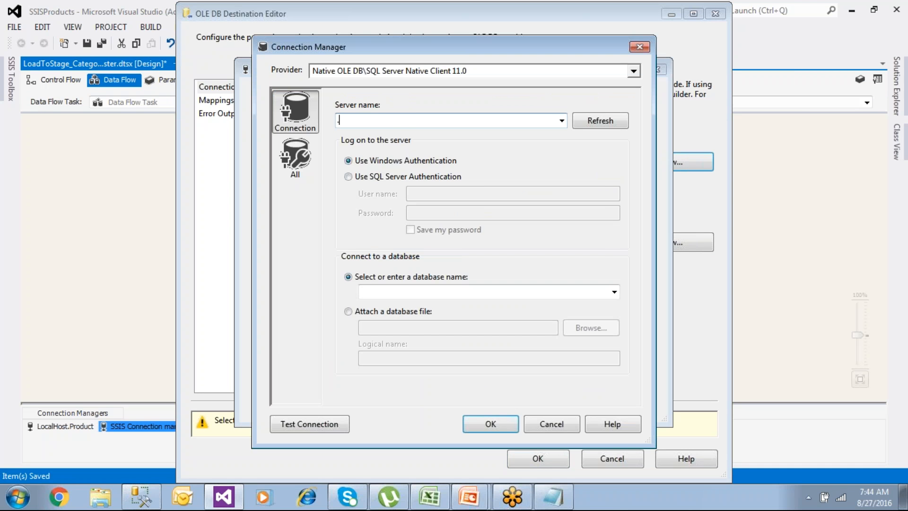
{"action": "left_click", "coordinate": [614, 292]}
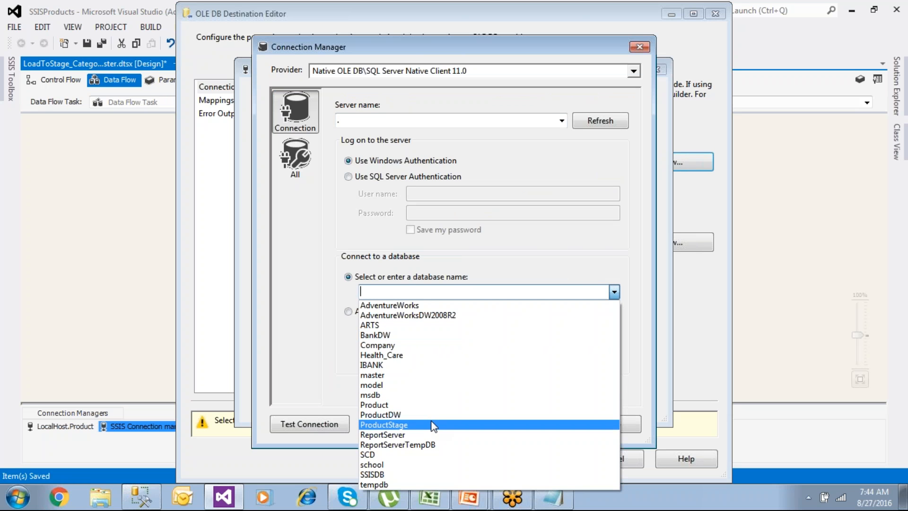
{"action": "left_click", "coordinate": [432, 425]}
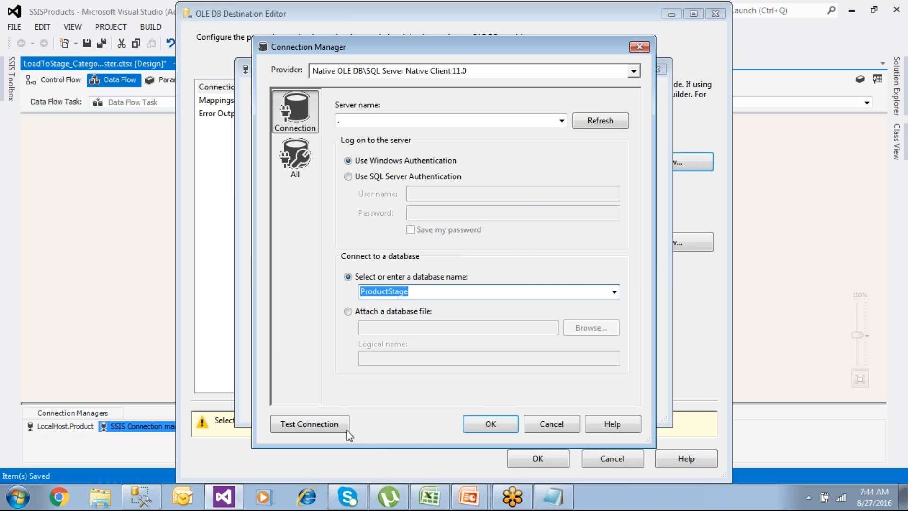
Test the ProductStage connection and assign it to the OLE DB Destination
{"action": "left_click", "coordinate": [337, 424]}
{"action": "left_click", "coordinate": [647, 267]}
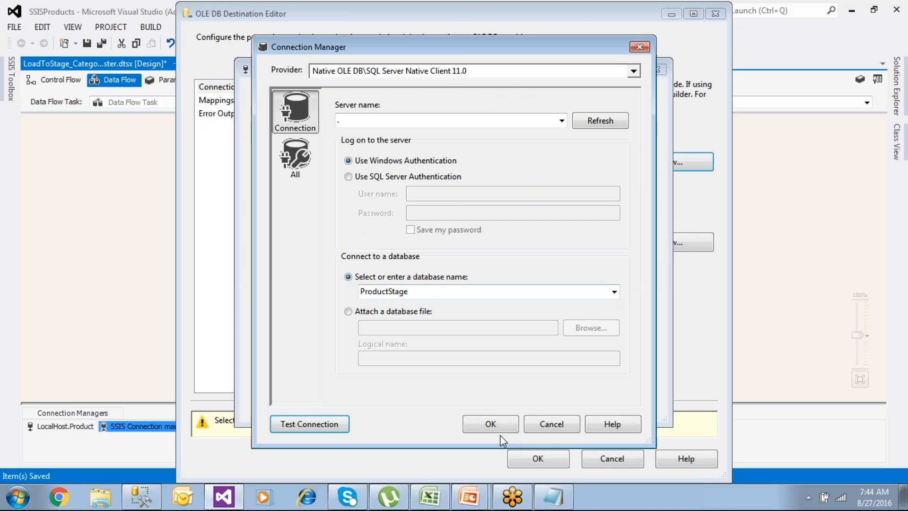
{"action": "left_click", "coordinate": [497, 424]}
{"action": "left_click", "coordinate": [540, 396]}
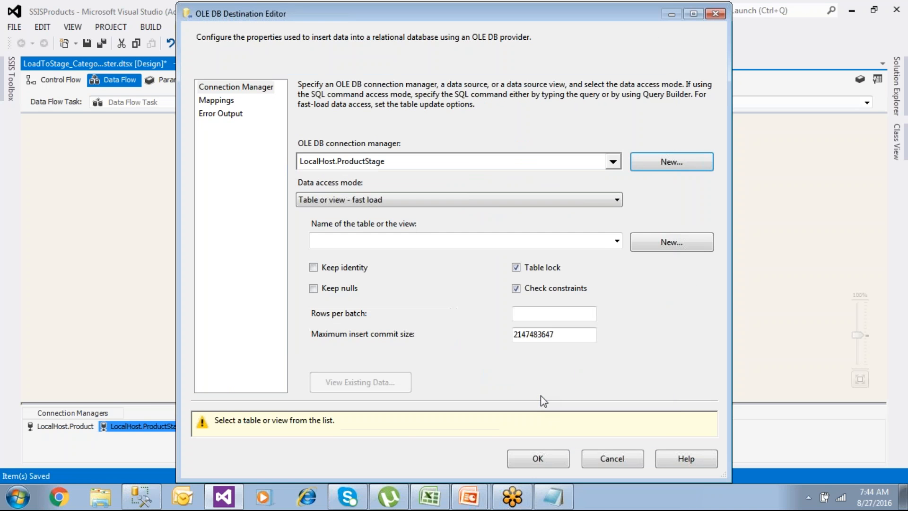
Choose [dbo].[StageCategoryMaster] as the destination table and accept the CategoryID and CategoryName column mappings
{"action": "left_click", "coordinate": [618, 241]}
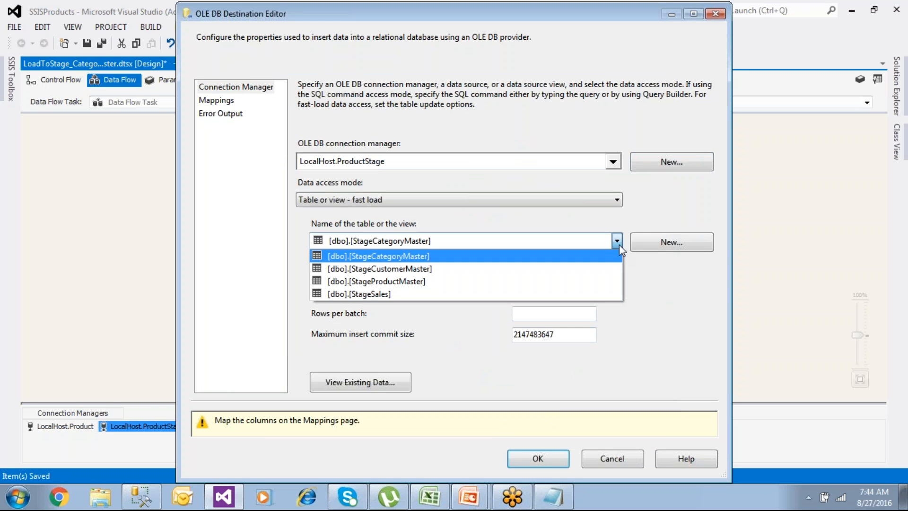
{"action": "left_click", "coordinate": [430, 258]}
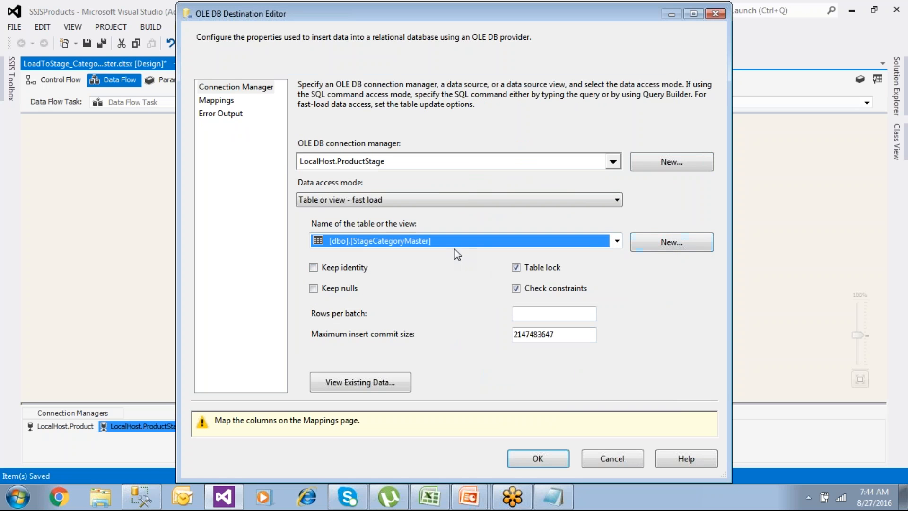
{"action": "left_click", "coordinate": [220, 106]}
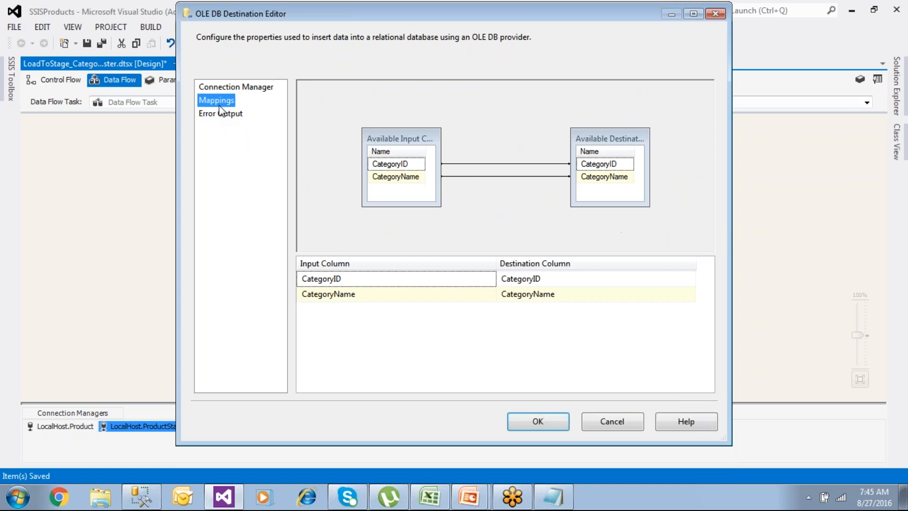
{"action": "left_click", "coordinate": [537, 429]}
View the existing data in the destination's StageCategoryMaster table, then close the destination's editor
{"action": "double_click", "coordinate": [418, 288]}
{"action": "left_click", "coordinate": [395, 425]}
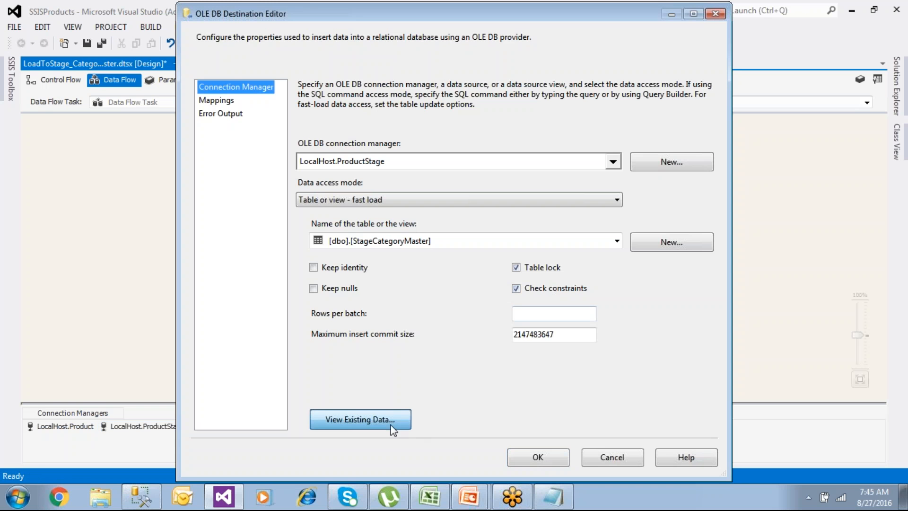
{"action": "left_click_drag", "start_coordinate": [400, 132], "coordinate": [477, 136]}
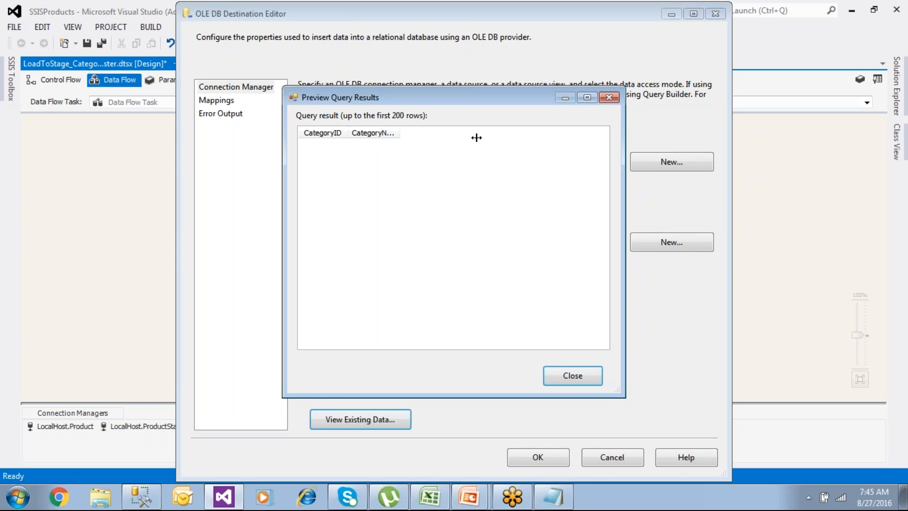
{"action": "left_click", "coordinate": [586, 375]}
{"action": "left_click", "coordinate": [549, 459]}
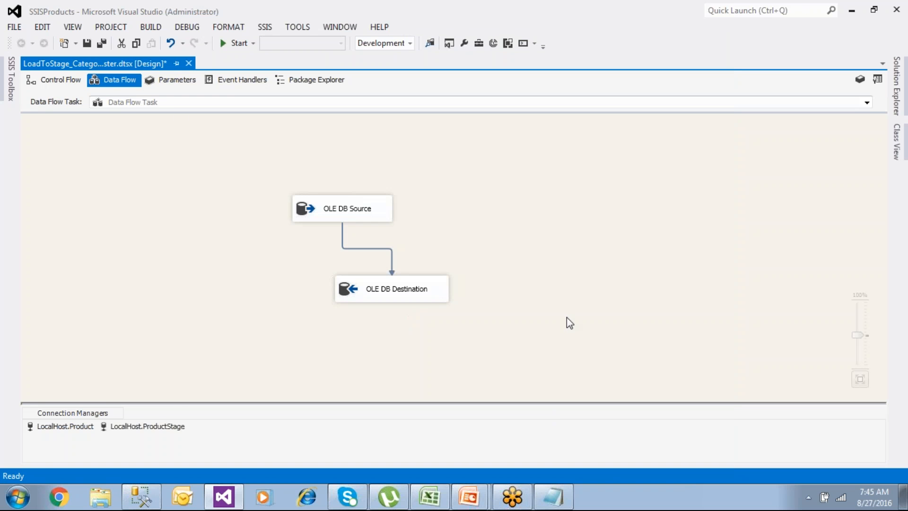
Save and run the package, check the execution status in the data flow, and return to design mode
{"action": "left_click", "coordinate": [87, 44]}
{"action": "left_click", "coordinate": [67, 78]}
{"action": "left_click", "coordinate": [226, 47]}
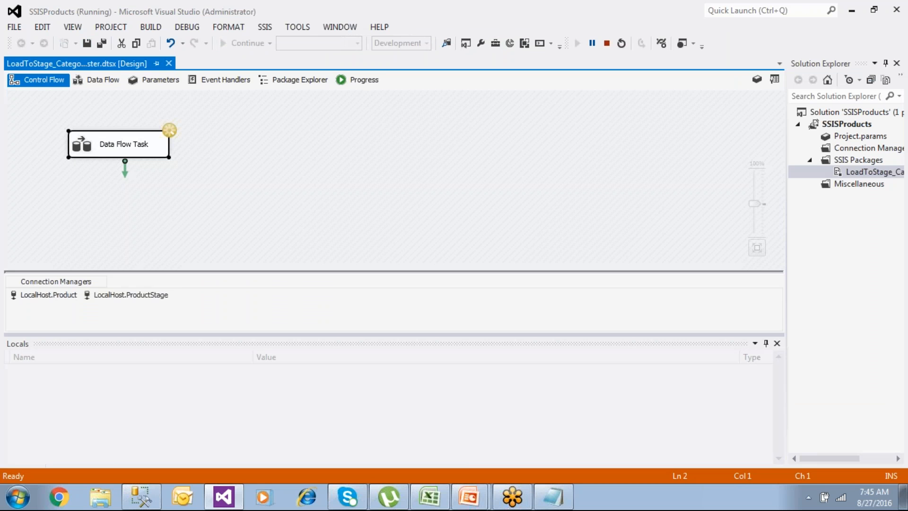
{"action": "left_click", "coordinate": [99, 80]}
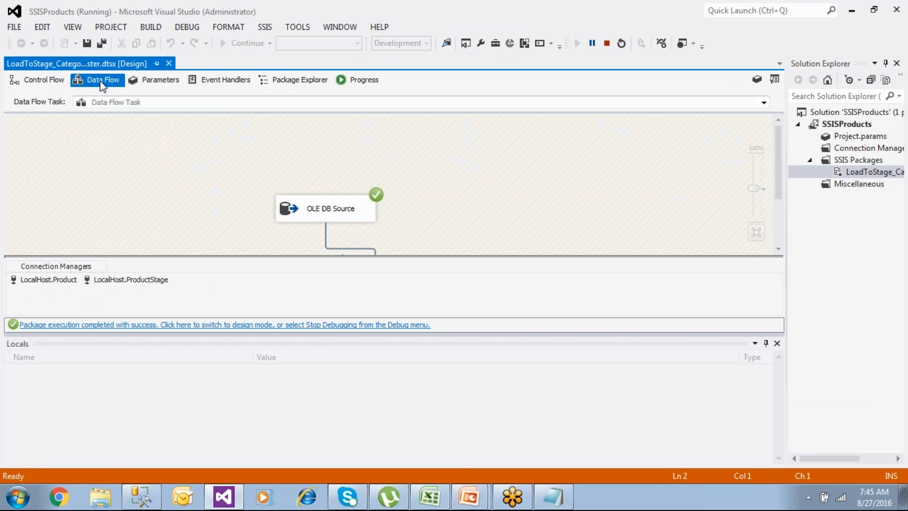
{"action": "left_click", "coordinate": [380, 324]}
Run "SELECT * FROM StageCategoryMaster" from the Stage script in SQL Server Management Studio to check the loaded rows
{"action": "key", "text": "alt+Tab"}
{"action": "left_click", "coordinate": [220, 187]}
{"action": "scroll", "coordinate": [220, 189], "scroll_direction": "down", "scroll_amount": 15}
{"action": "scroll", "coordinate": [221, 196], "scroll_direction": "up", "scroll_amount": 2}
{"action": "left_click", "coordinate": [297, 237]}
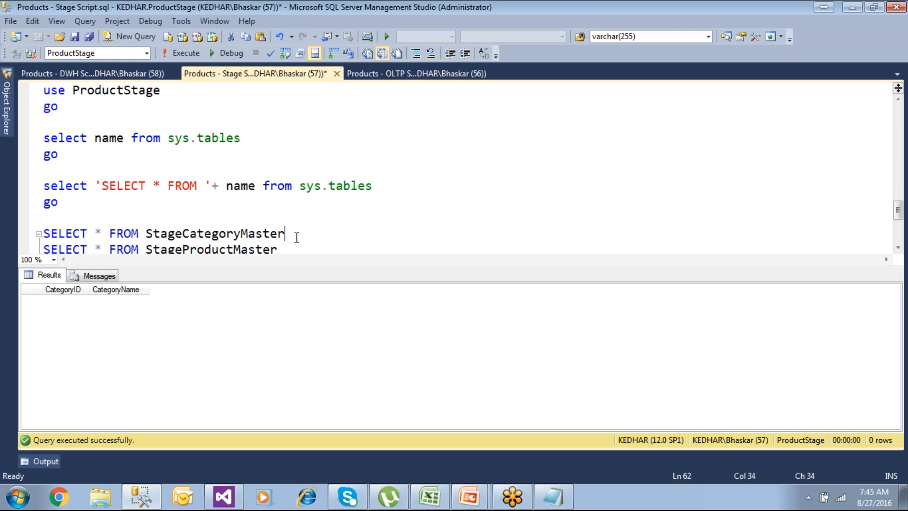
{"action": "key", "text": "shift+Home"}
{"action": "key", "text": "F5"}
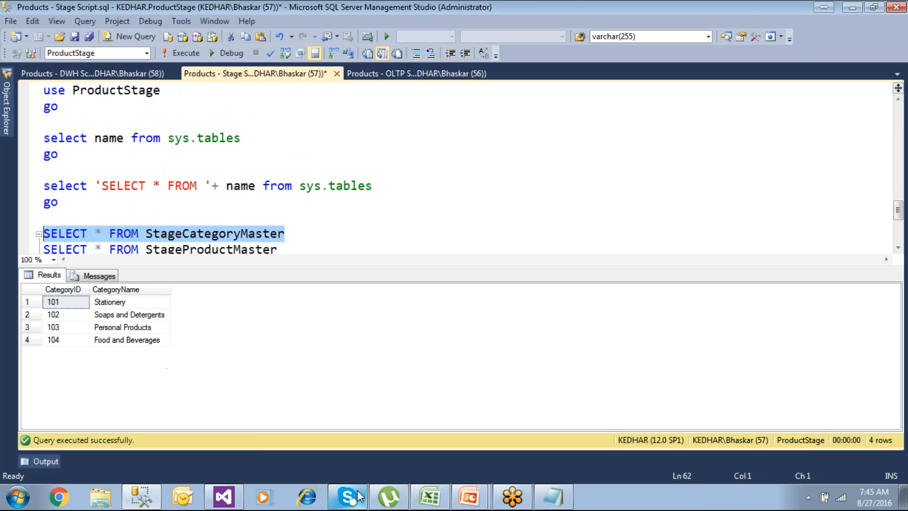
Run the package again in Visual Studio and repeat the StageCategoryMaster query in SQL Server Management Studio to check the loaded rows
{"action": "left_click", "coordinate": [224, 496]}
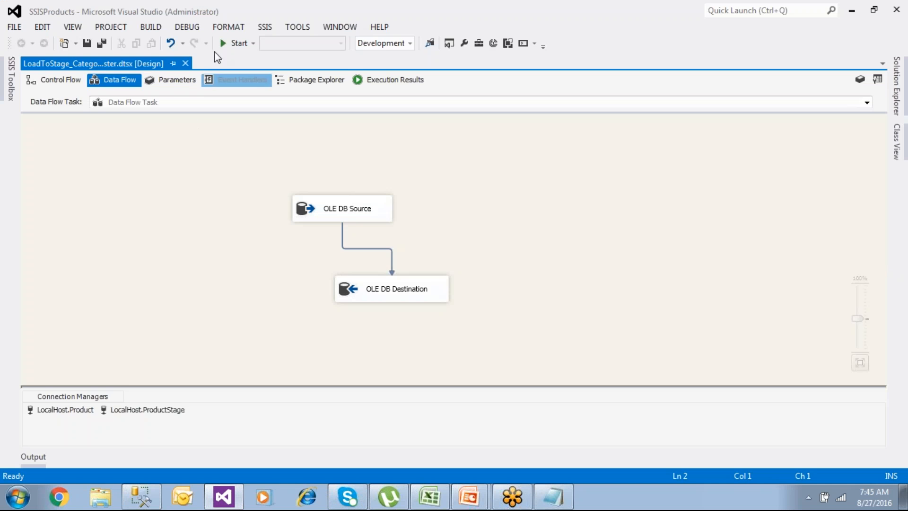
{"action": "key", "text": "F5"}
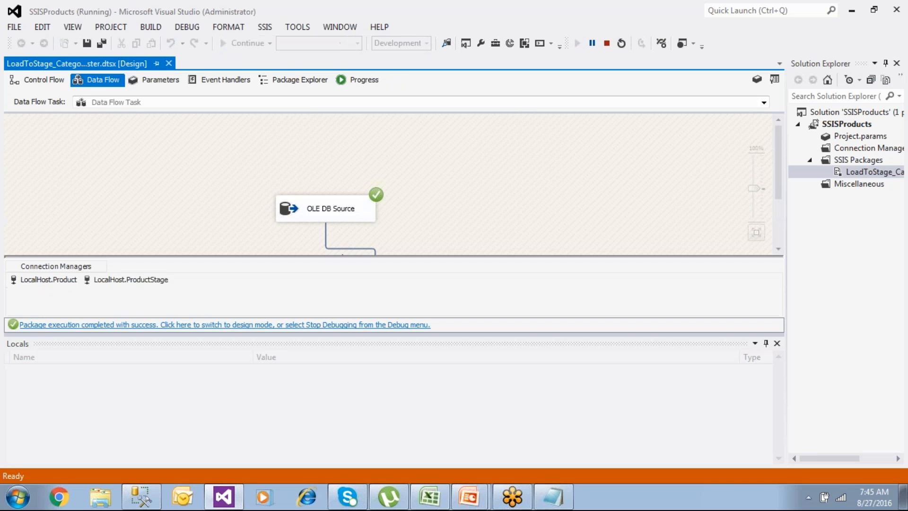
{"action": "scroll", "coordinate": [418, 175], "scroll_direction": "down", "scroll_amount": 2}
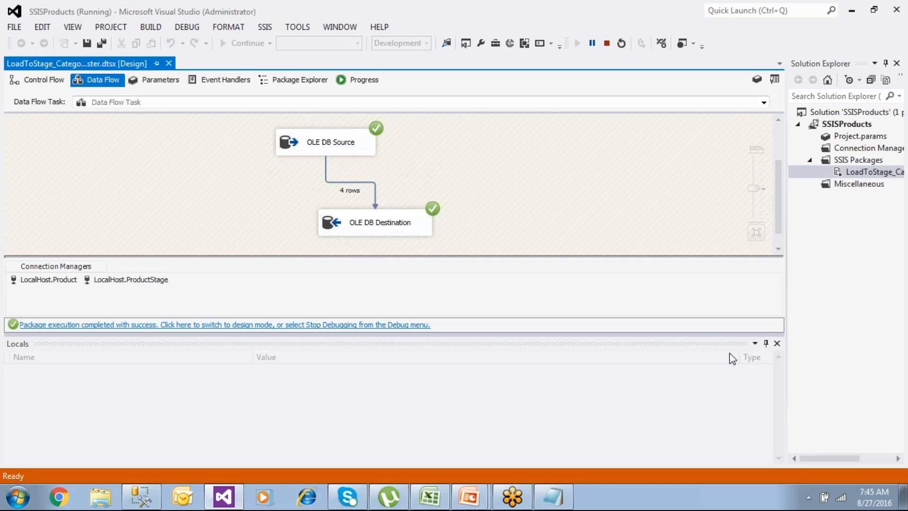
{"action": "left_click", "coordinate": [776, 344]}
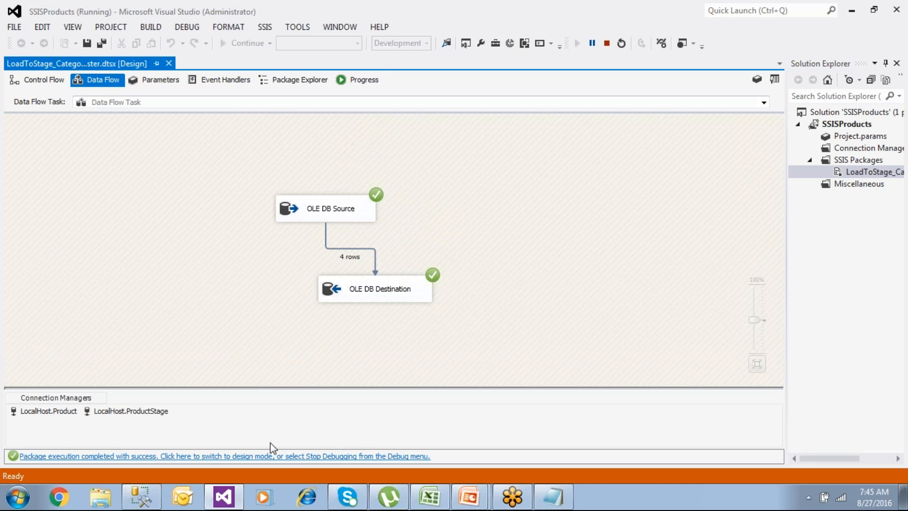
{"action": "left_click", "coordinate": [287, 457]}
{"action": "left_click", "coordinate": [136, 498]}
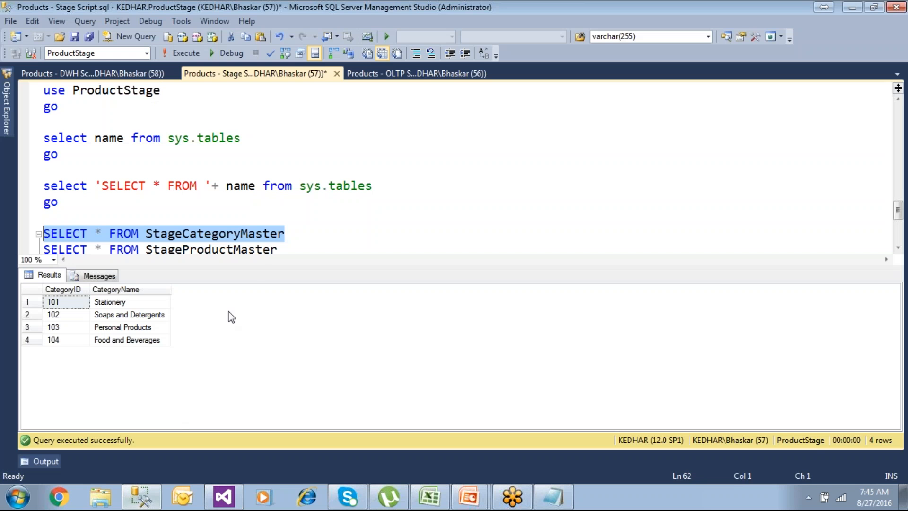
{"action": "key", "text": "F5"}
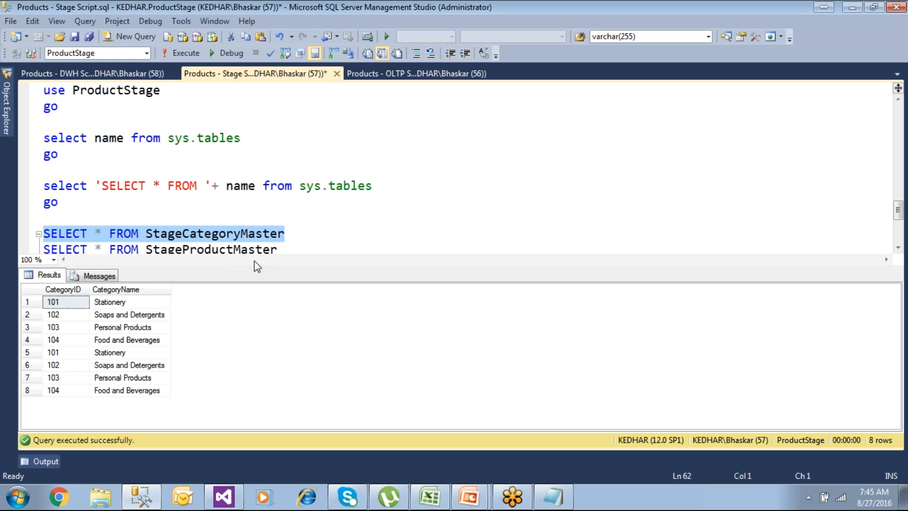
Add the statement "TRUNCATE TABLE StageCategoryMaster" below the SELECT statements in the Stage script
{"action": "left_click", "coordinate": [300, 245]}
{"action": "scroll", "coordinate": [299, 244], "scroll_direction": "down", "scroll_amount": 1}
{"action": "double_click", "coordinate": [247, 186]}
{"action": "key", "text": "ctrl+c"}
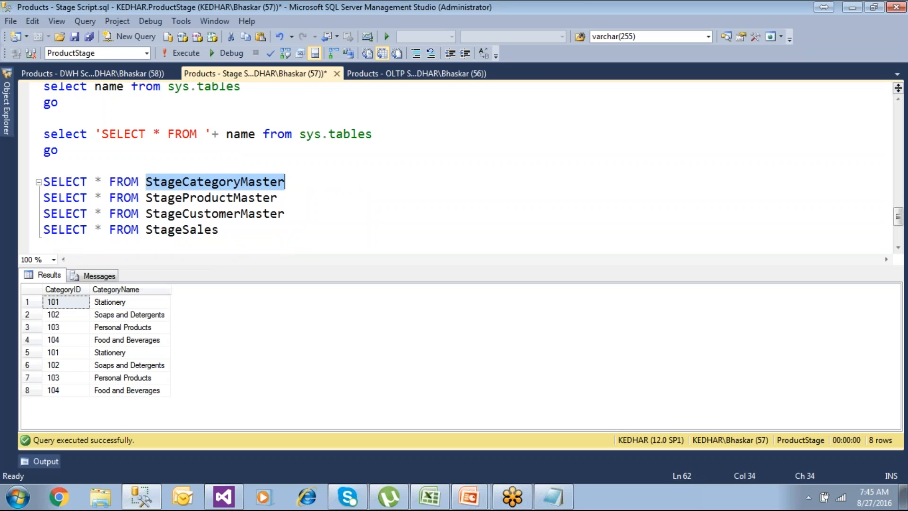
{"action": "left_click", "coordinate": [268, 236]}
{"action": "key", "text": "Return"}
{"action": "key", "text": "Return"}
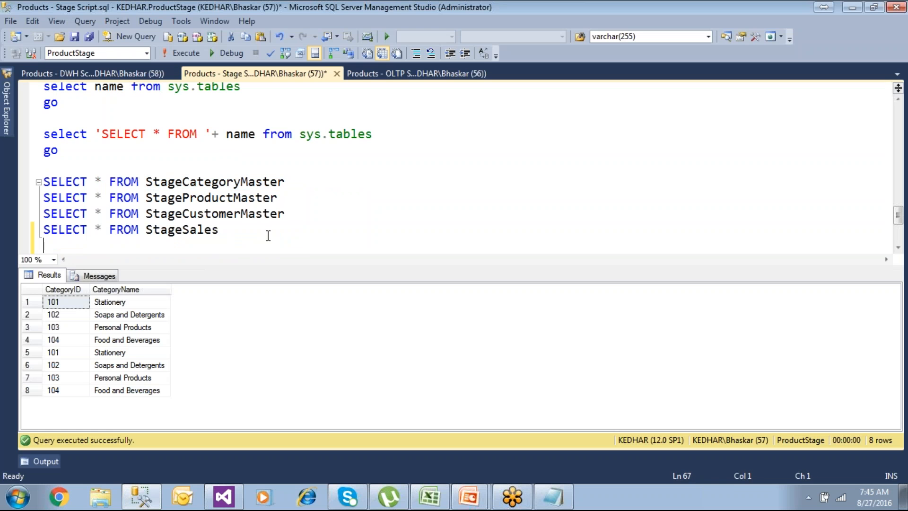
{"action": "type", "text": "TRU"}
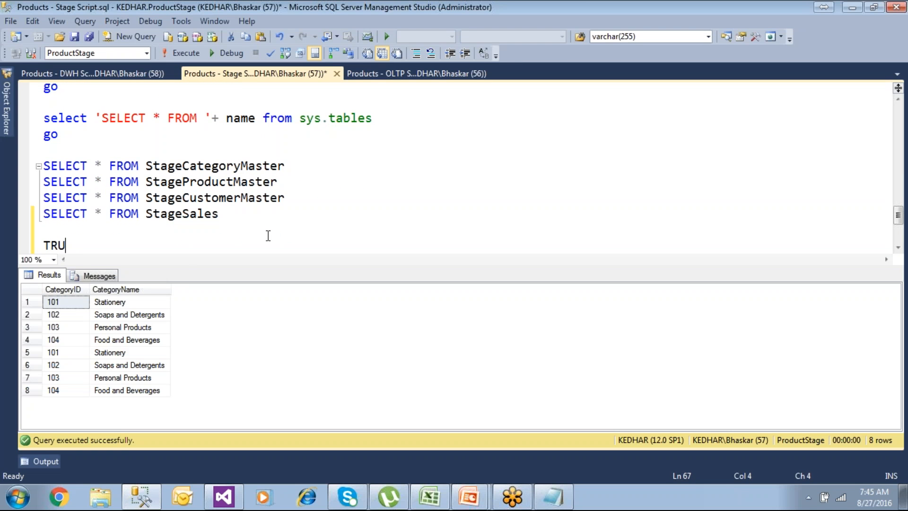
{"action": "type", "text": "NCATE TA"}
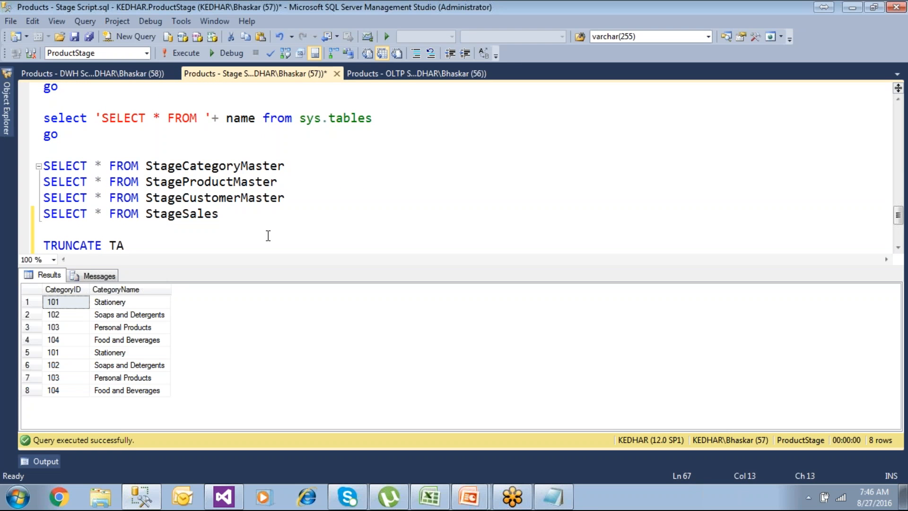
{"action": "type", "text": "BLE"}
{"action": "key", "text": "ctrl+v"}
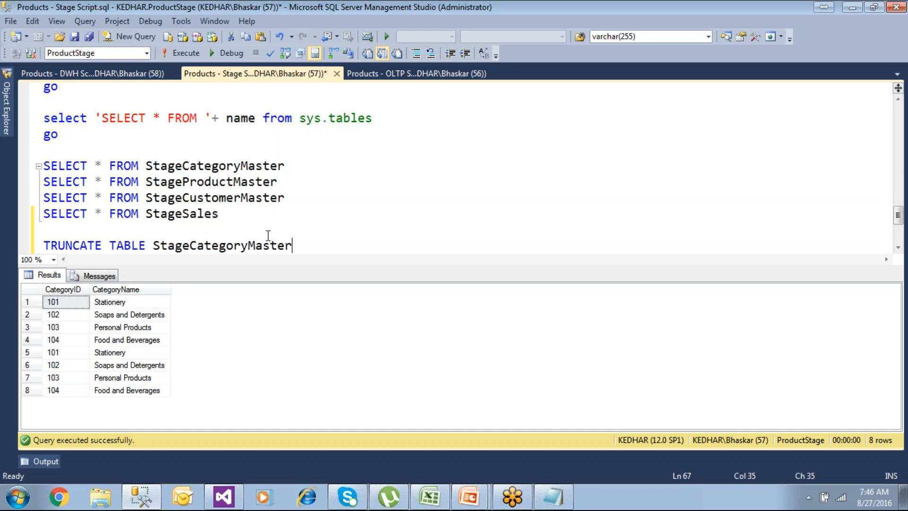
Execute the TRUNCATE TABLE statement, and check the StageCategoryMaster contents with its SELECT query
{"action": "left_click_drag", "start_coordinate": [315, 248], "coordinate": [43, 247]}
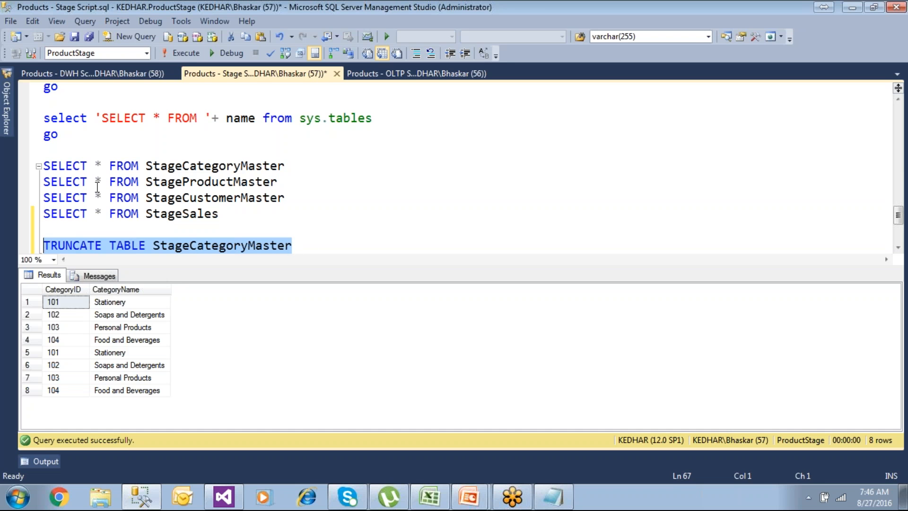
{"action": "left_click", "coordinate": [182, 58]}
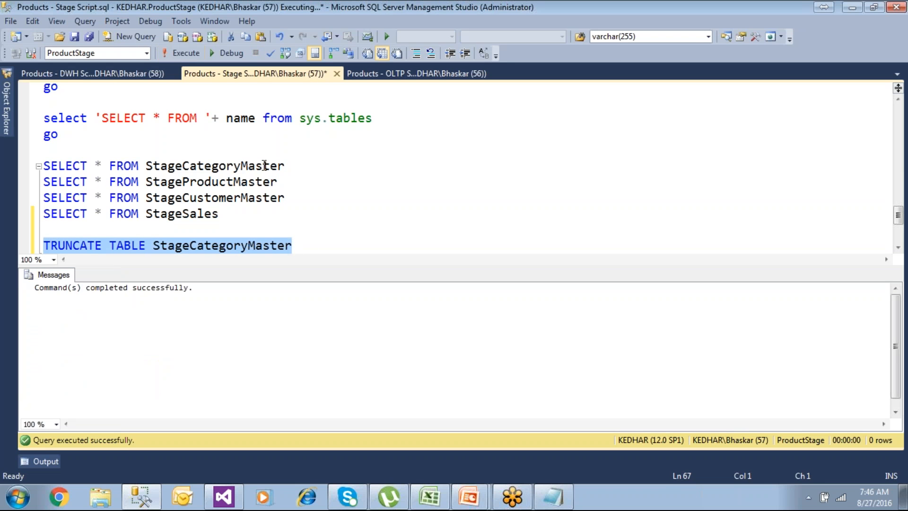
{"action": "left_click_drag", "start_coordinate": [292, 166], "coordinate": [44, 165]}
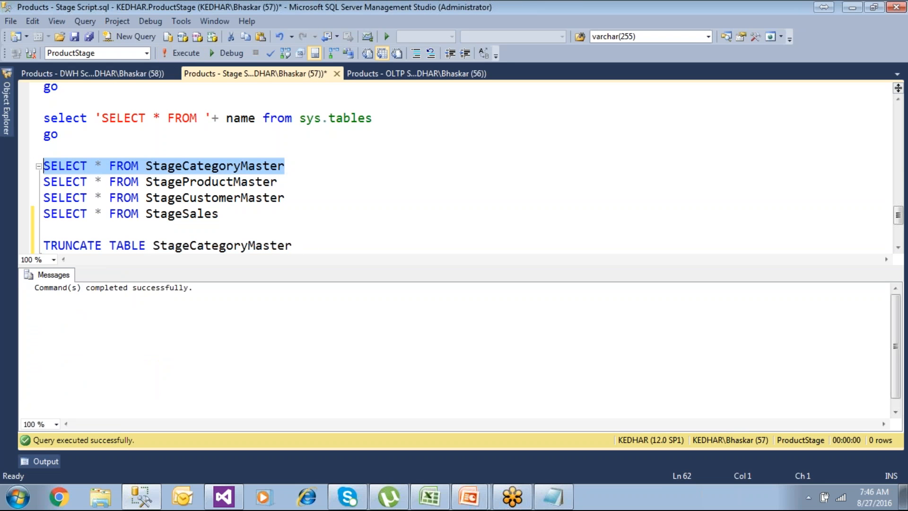
{"action": "left_click", "coordinate": [182, 53]}
{"action": "left_click", "coordinate": [274, 248]}
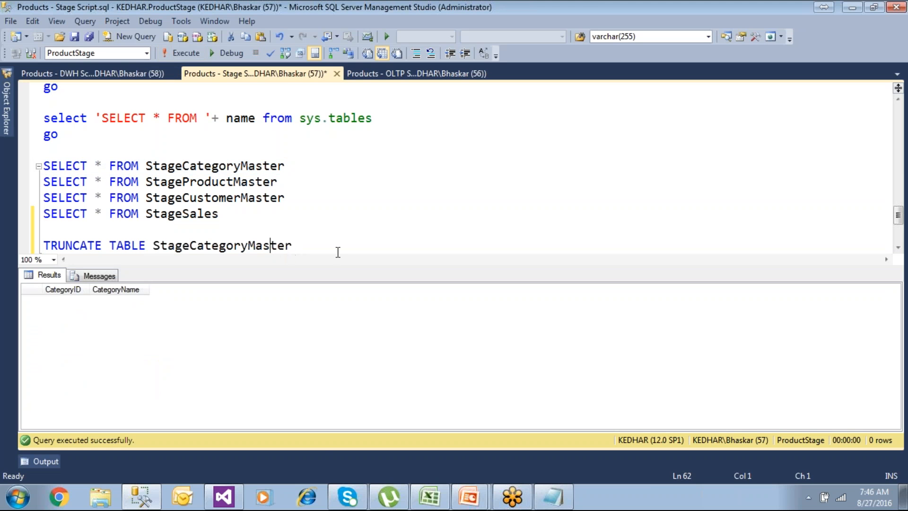
In Visual Studio, add an Execute SQL Task to the package's control flow and connect it to the Data Flow Task
{"action": "left_click", "coordinate": [224, 497]}
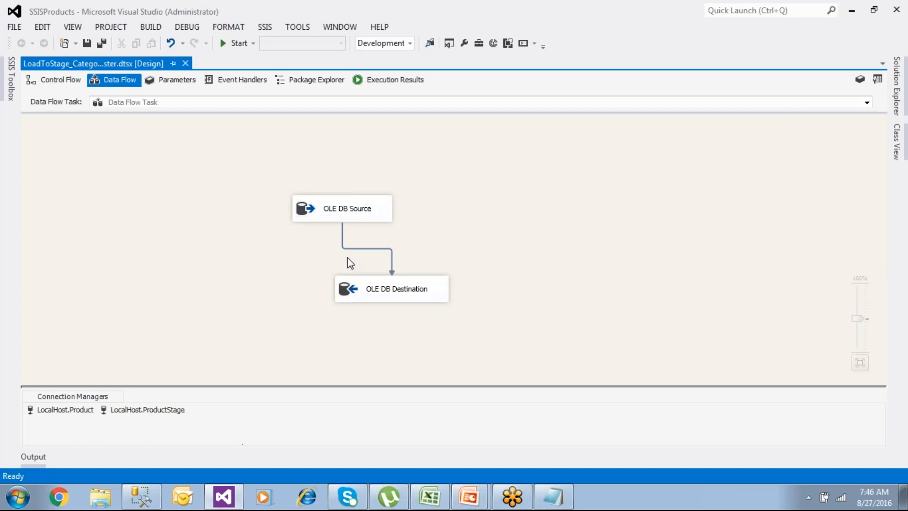
{"action": "left_click", "coordinate": [61, 84]}
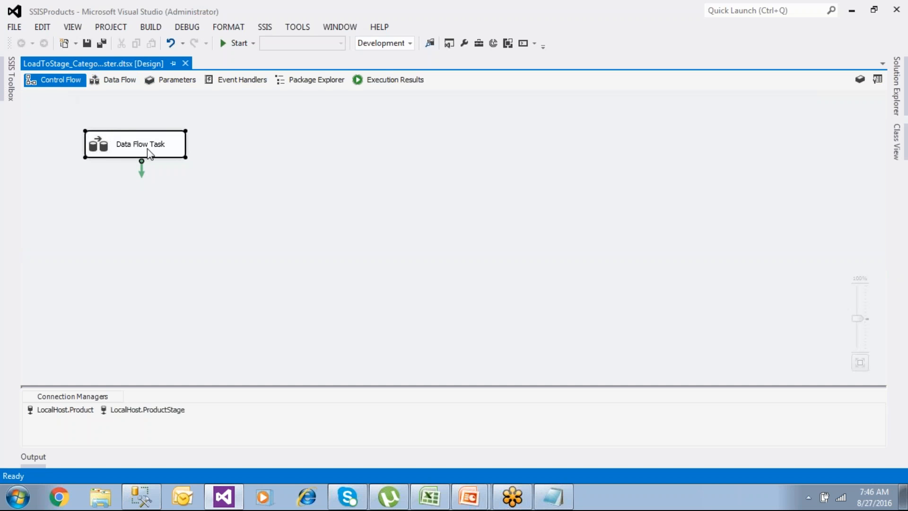
{"action": "left_click", "coordinate": [11, 90]}
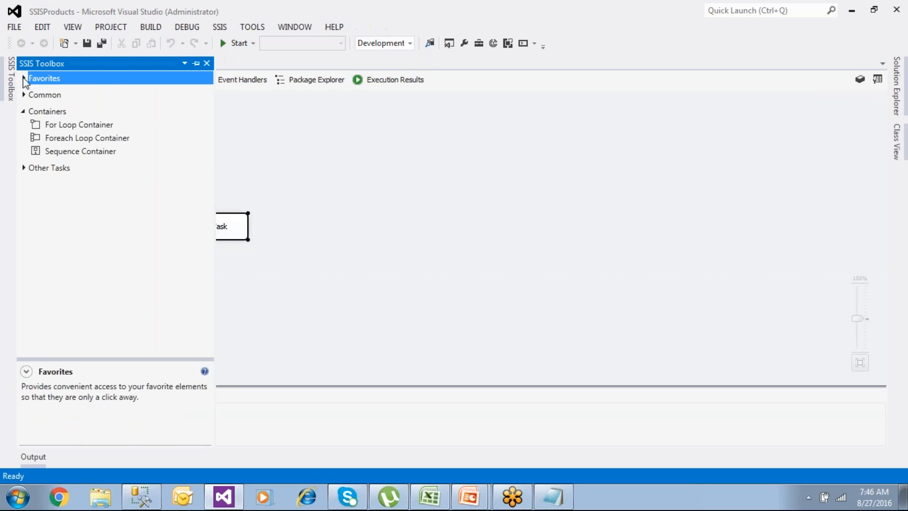
{"action": "left_click_drag", "start_coordinate": [61, 106], "coordinate": [282, 142]}
{"action": "left_click_drag", "start_coordinate": [229, 227], "coordinate": [381, 260]}
{"action": "left_click", "coordinate": [310, 145]}
{"action": "left_click_drag", "start_coordinate": [289, 163], "coordinate": [362, 260]}
Open the Execute SQL Task's editor and set its connection to LocalHost.ProductStage
{"action": "double_click", "coordinate": [314, 151]}
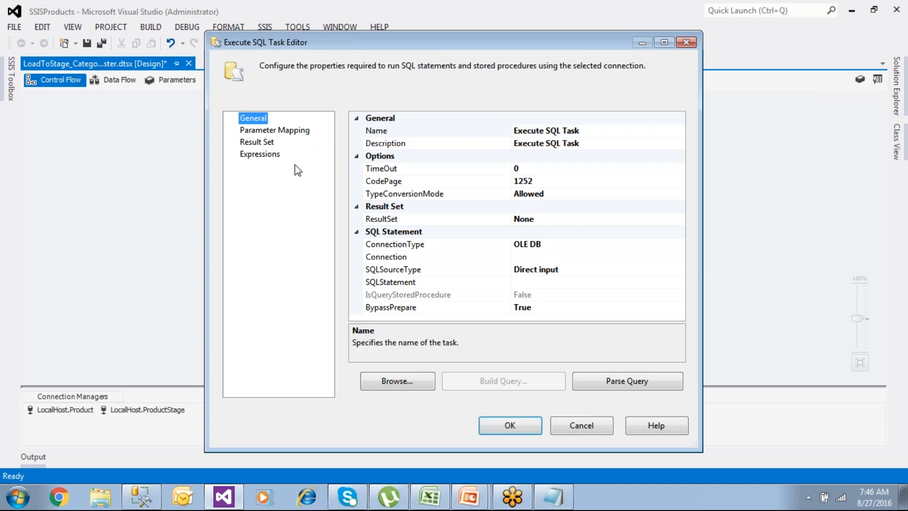
{"action": "left_click", "coordinate": [550, 257]}
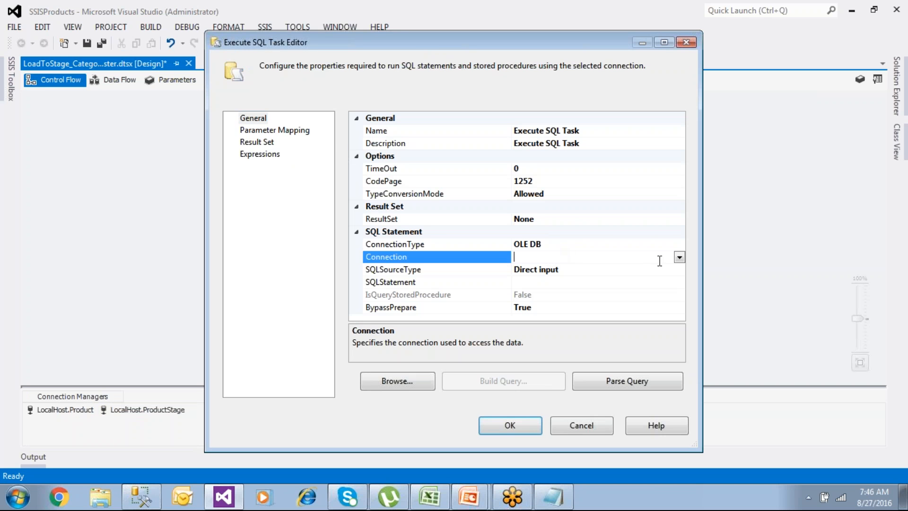
{"action": "left_click", "coordinate": [679, 258]}
{"action": "left_click", "coordinate": [585, 294]}
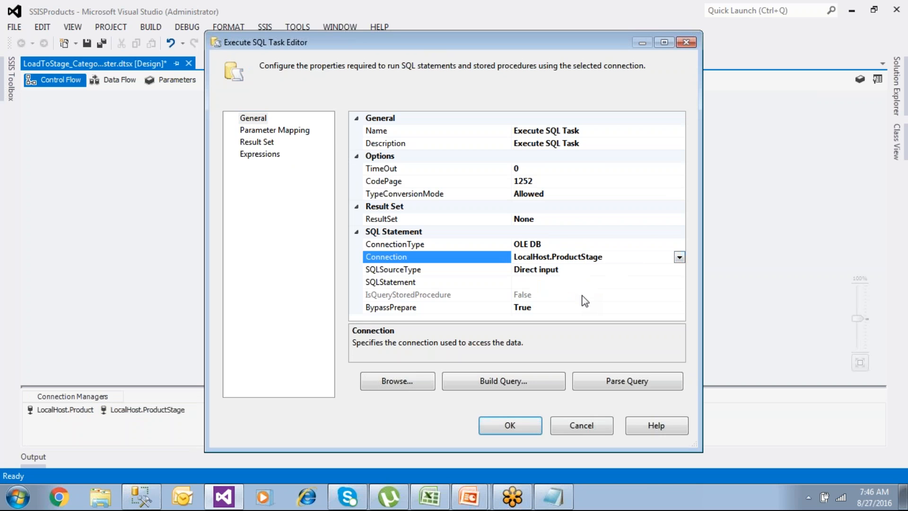
Copy "TRUNCATE TABLE StageCategoryMaster" from the Stage script into the Execute SQL Task's SQLStatement property and accept the task settings
{"action": "left_click", "coordinate": [567, 284]}
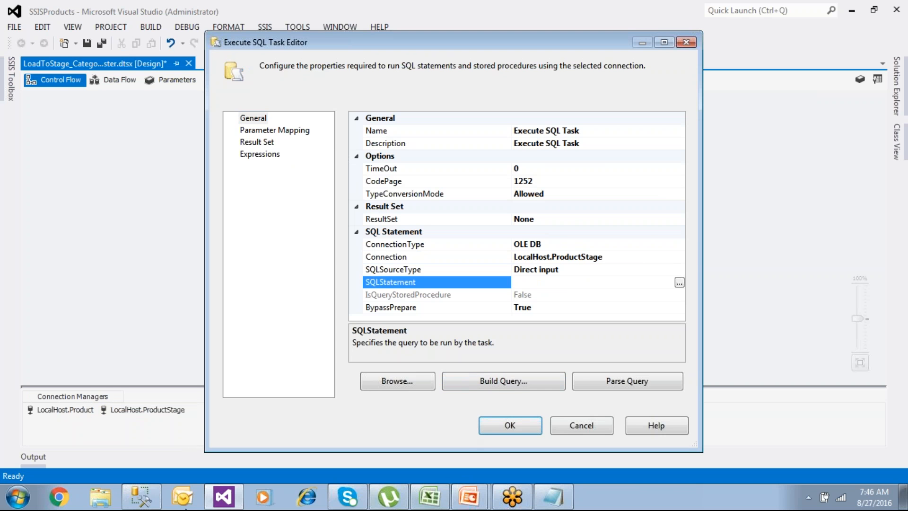
{"action": "left_click", "coordinate": [140, 495]}
{"action": "left_click_drag", "start_coordinate": [302, 246], "coordinate": [44, 246]}
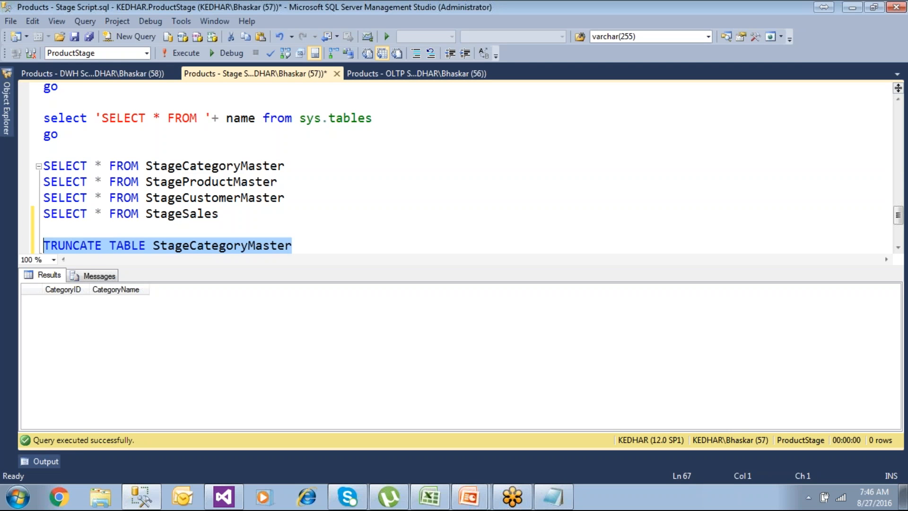
{"action": "left_click", "coordinate": [76, 246]}
{"action": "left_click", "coordinate": [155, 244]}
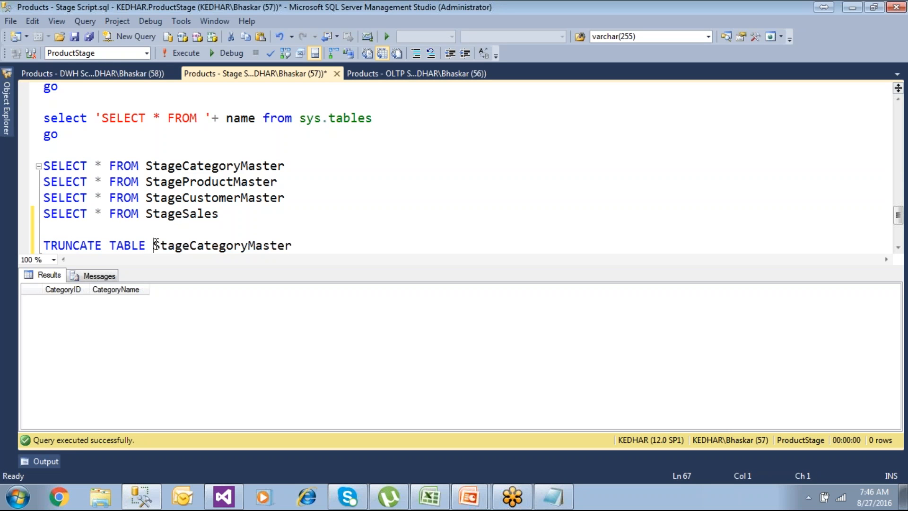
{"action": "key", "text": "shift+End"}
{"action": "key", "text": "ctrl+c"}
{"action": "right_click", "coordinate": [178, 246]}
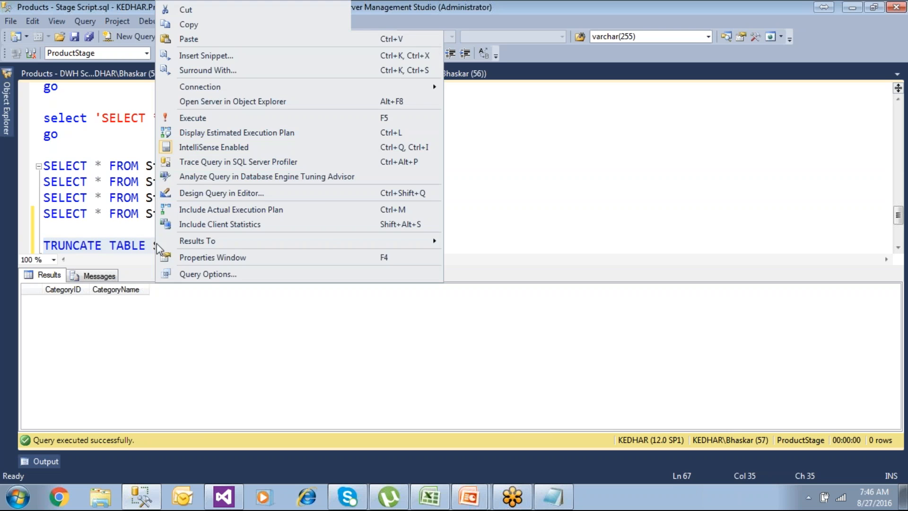
{"action": "key", "text": "Escape"}
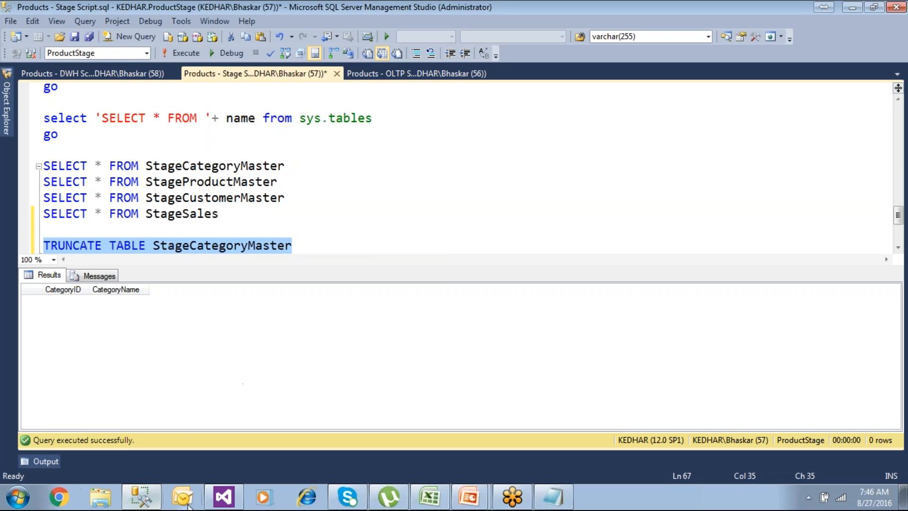
{"action": "left_click", "coordinate": [242, 500]}
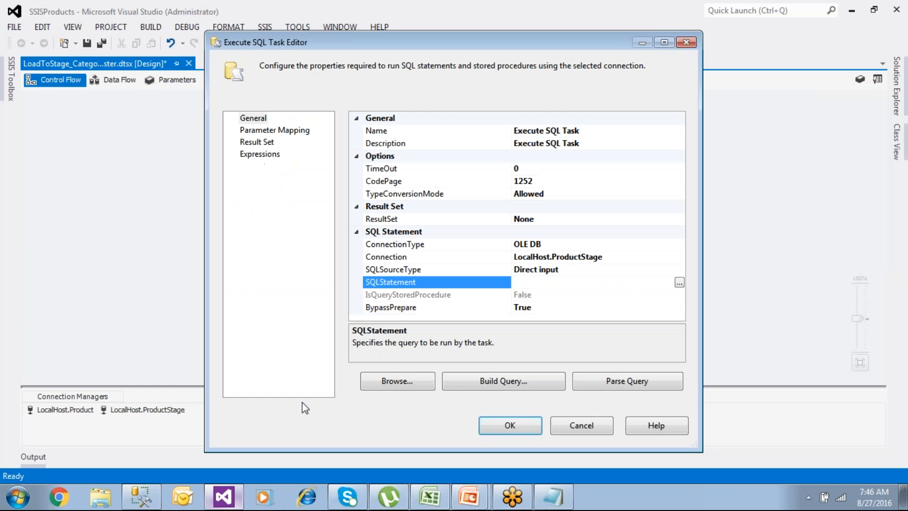
{"action": "key", "text": "ctrl+v"}
{"action": "left_click", "coordinate": [510, 425]}
Rename the Execute SQL Task as "Exec SQL Task - Truncate Stage Target"
{"action": "left_click", "coordinate": [315, 145]}
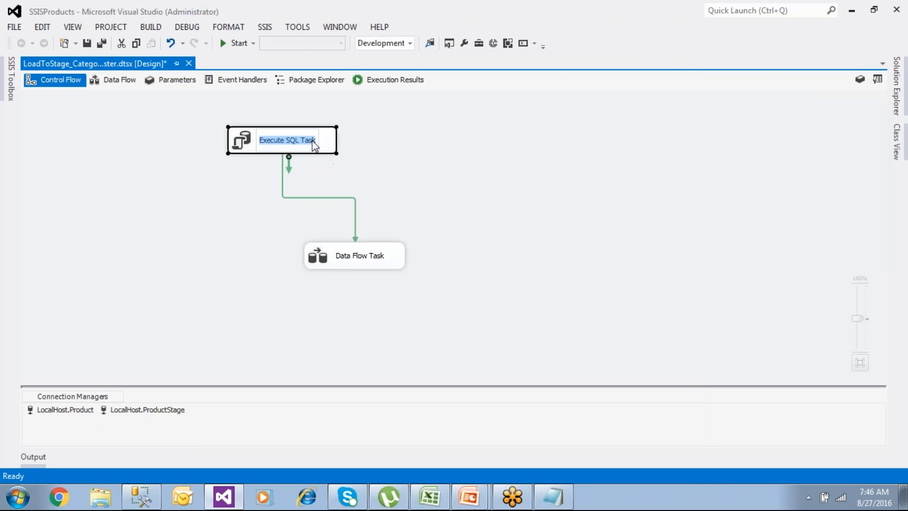
{"action": "type", "text": "eXE"}
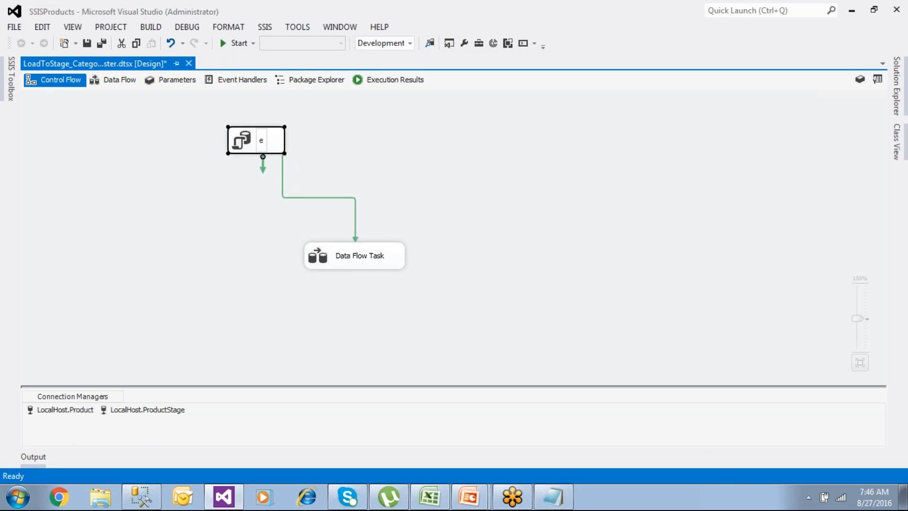
{"action": "key", "text": "BackSpace"}
{"action": "key", "text": "BackSpace"}
{"action": "key", "text": "BackSpace"}
{"action": "type", "text": "Exec SQL"}
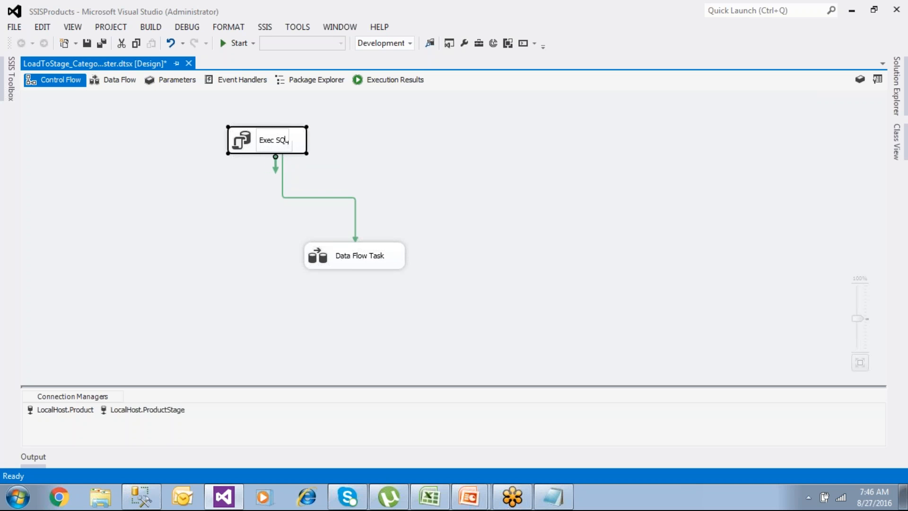
{"action": "type", "text": " Task -"}
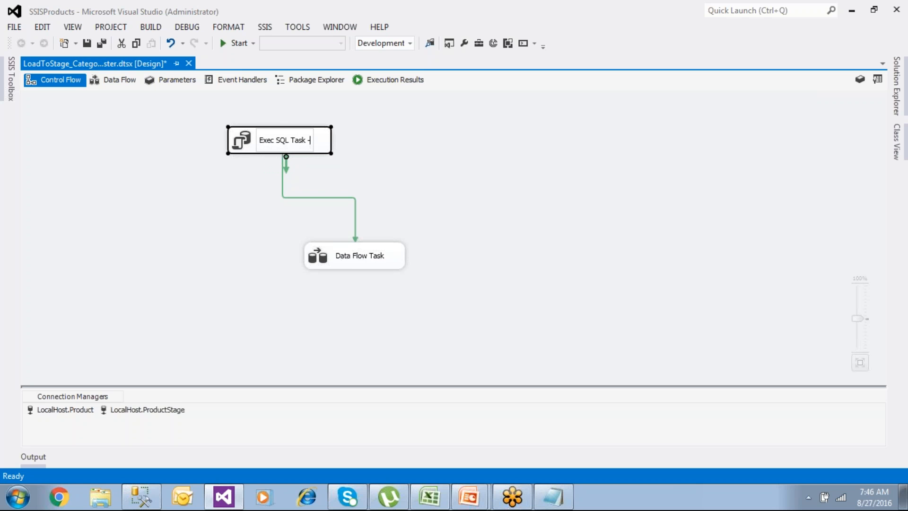
{"action": "type", "text": " Truncate Ta"}
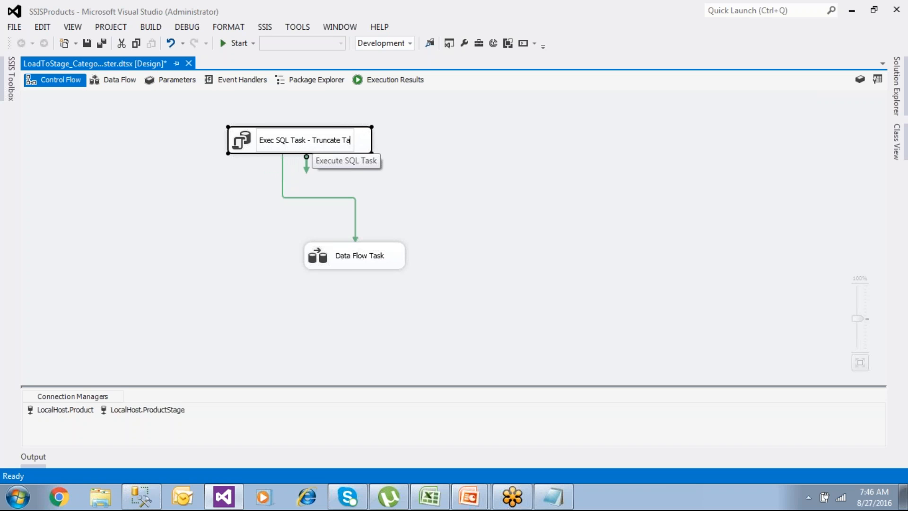
{"action": "key", "text": "BackSpace"}
{"action": "type", "text": "arget"}
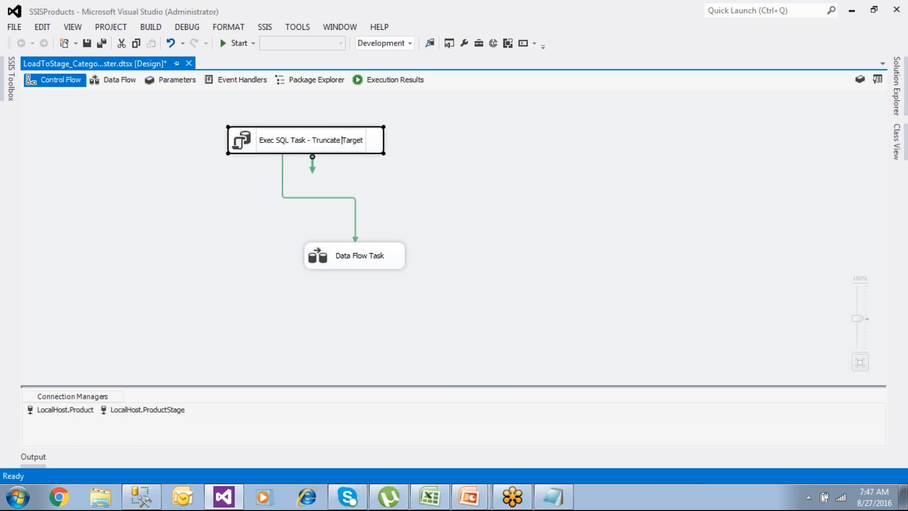
{"action": "type", "text": "Stage"}
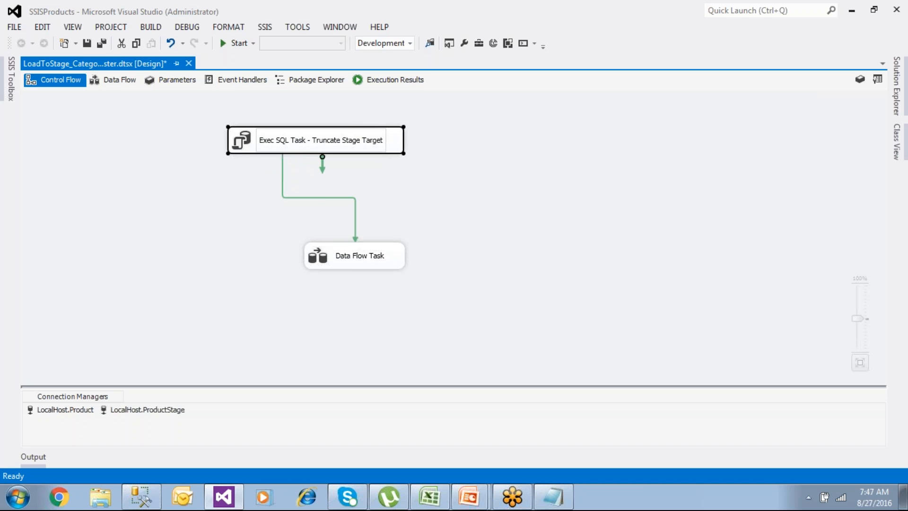
{"action": "left_click", "coordinate": [451, 209]}
Rename the Data Flow Task as "DFT - Load the data to Target"
{"action": "left_click", "coordinate": [374, 262]}
{"action": "left_click", "coordinate": [373, 262]}
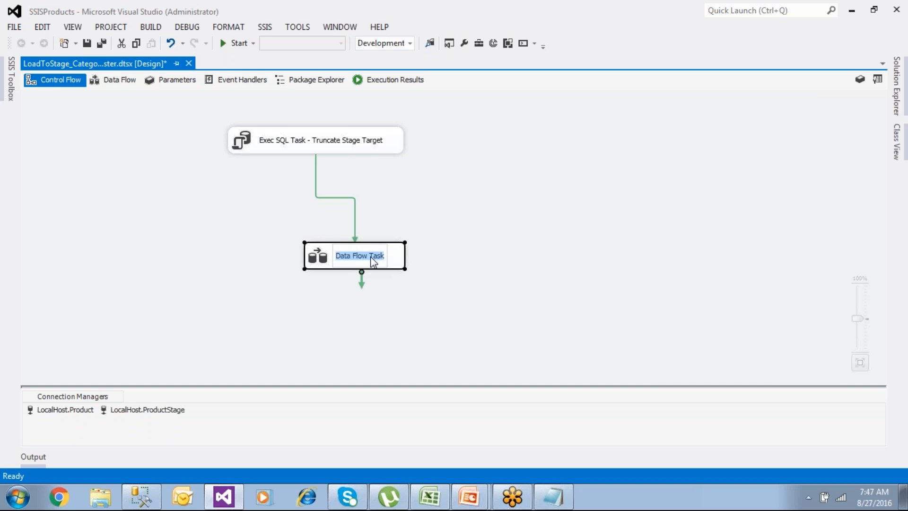
{"action": "type", "text": "DFT - Load the data to ta"}
{"action": "key", "text": "BackSpace"}
{"action": "key", "text": "BackSpace"}
{"action": "type", "text": "Target"}
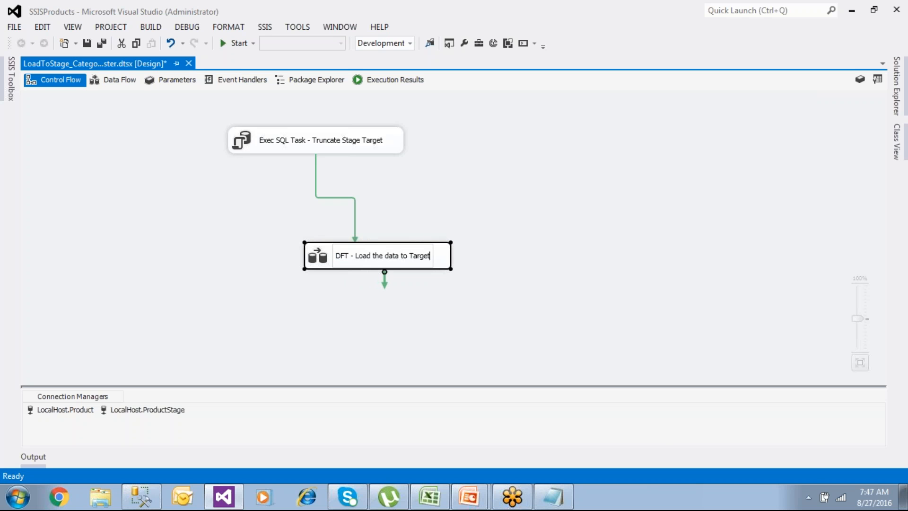
{"action": "left_click", "coordinate": [613, 262]}
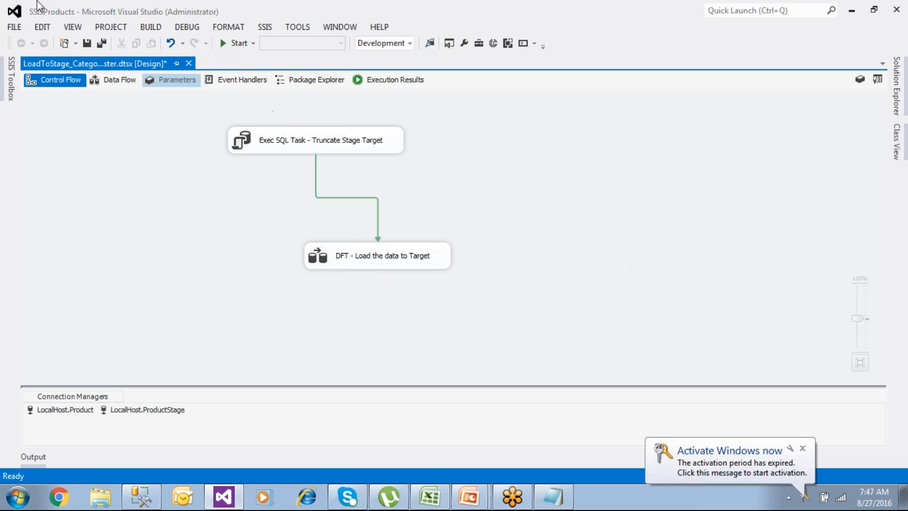
Save and run the LoadToStage_CategoryMaster package, check its data flow execution, and return to design mode
{"action": "left_click", "coordinate": [86, 45]}
{"action": "left_click", "coordinate": [239, 43]}
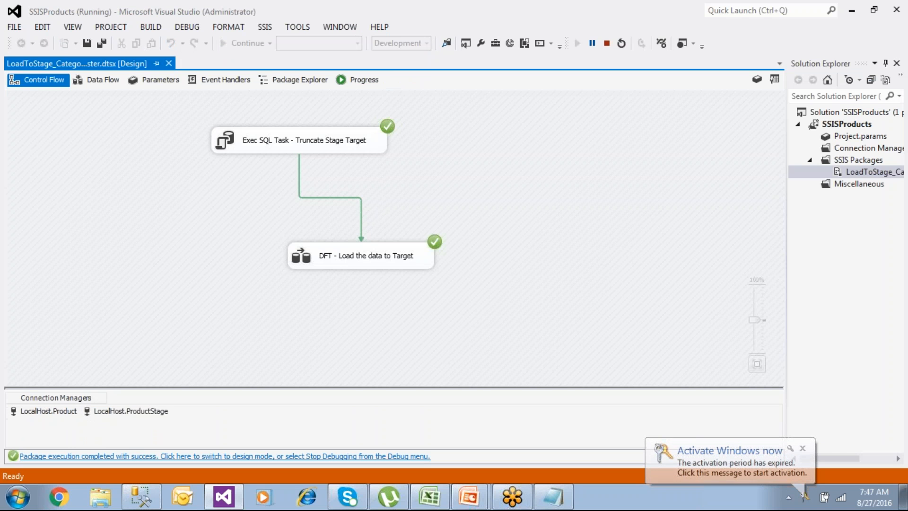
{"action": "left_click", "coordinate": [106, 81]}
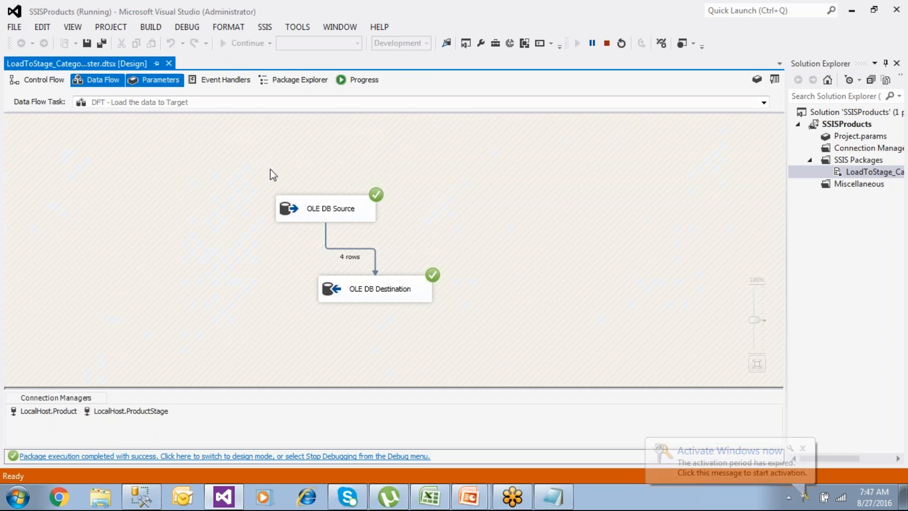
{"action": "left_click", "coordinate": [376, 459]}
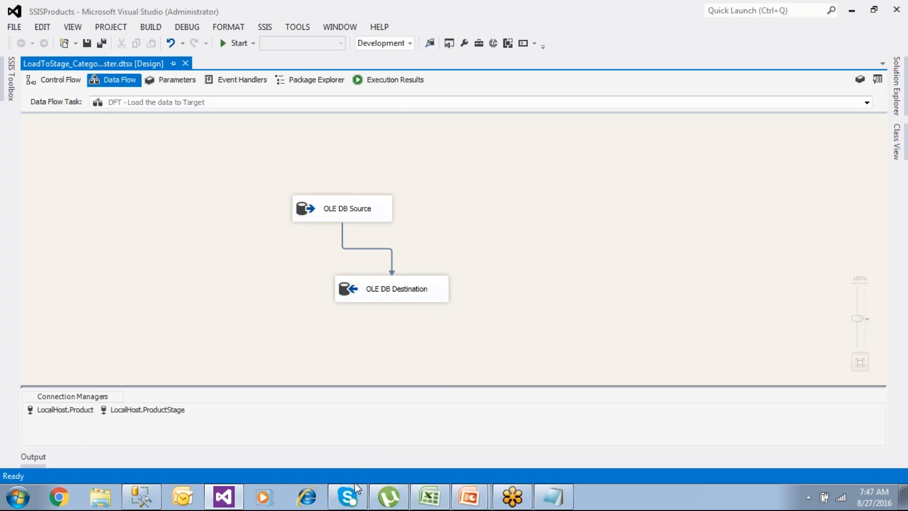
In SQL Server Management Studio, run the SELECT on StageCategoryMaster from the Stage script to check the loaded rows
{"action": "left_click", "coordinate": [138, 498]}
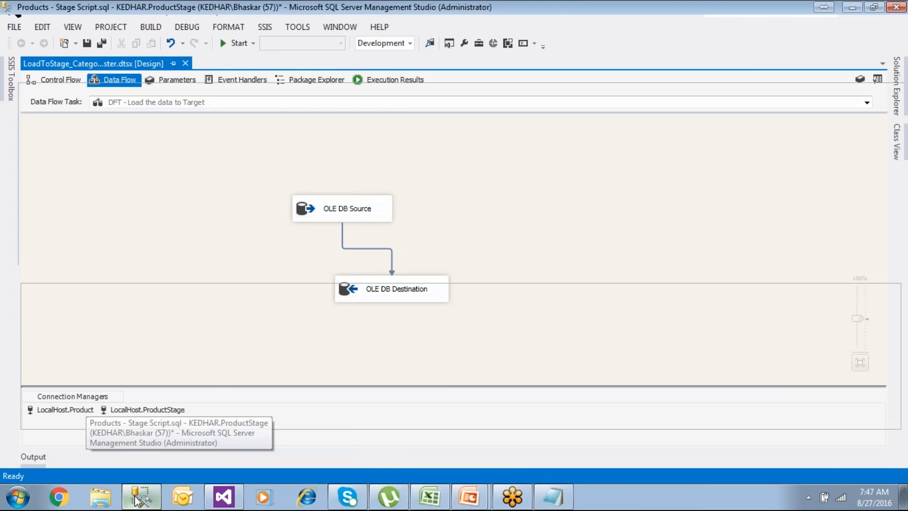
{"action": "double_click", "coordinate": [328, 245]}
{"action": "left_click_drag", "start_coordinate": [327, 245], "coordinate": [94, 256]}
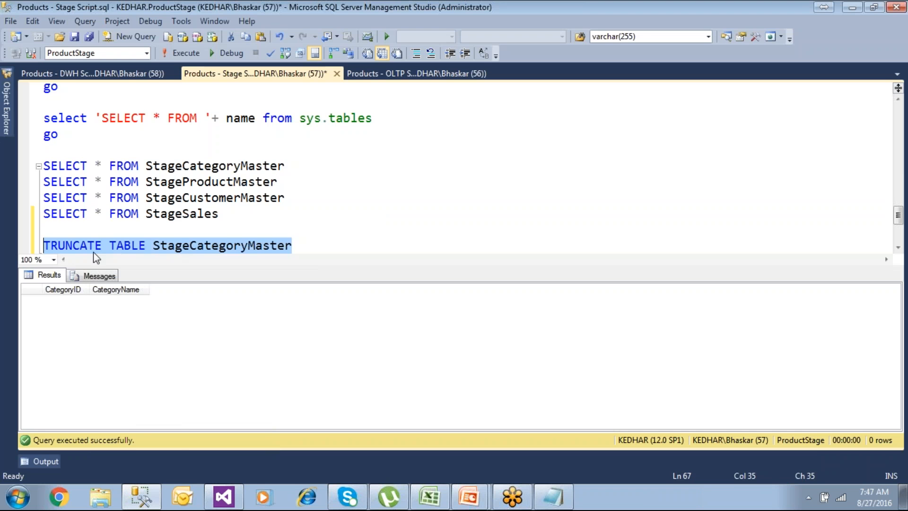
{"action": "left_click_drag", "start_coordinate": [284, 166], "coordinate": [38, 170]}
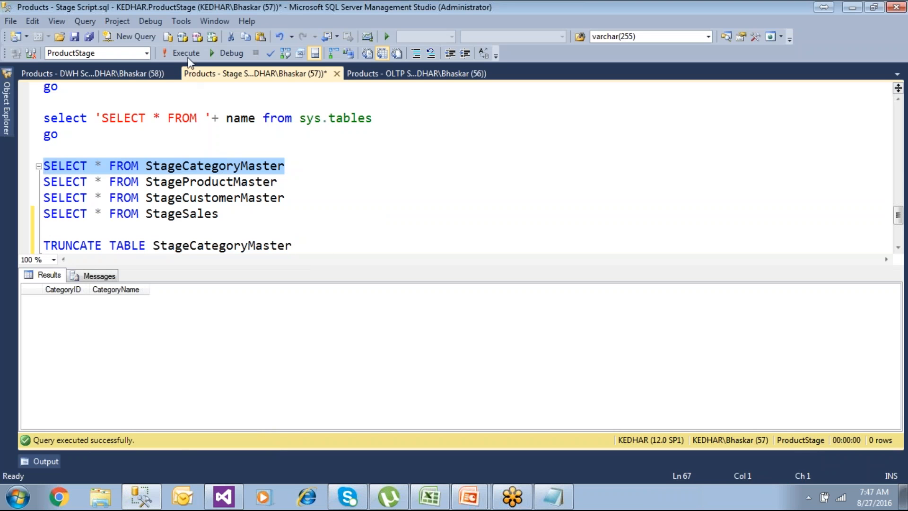
{"action": "left_click", "coordinate": [189, 54]}
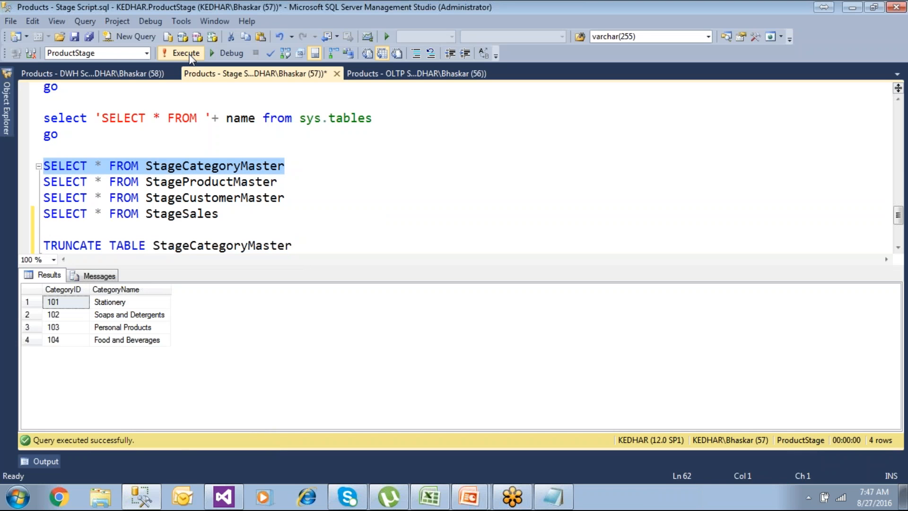
In the OLTP script, duplicate the CategoryMaster INSERT statement for category 104 onto a new line below the existing inserts
{"action": "left_click", "coordinate": [409, 74]}
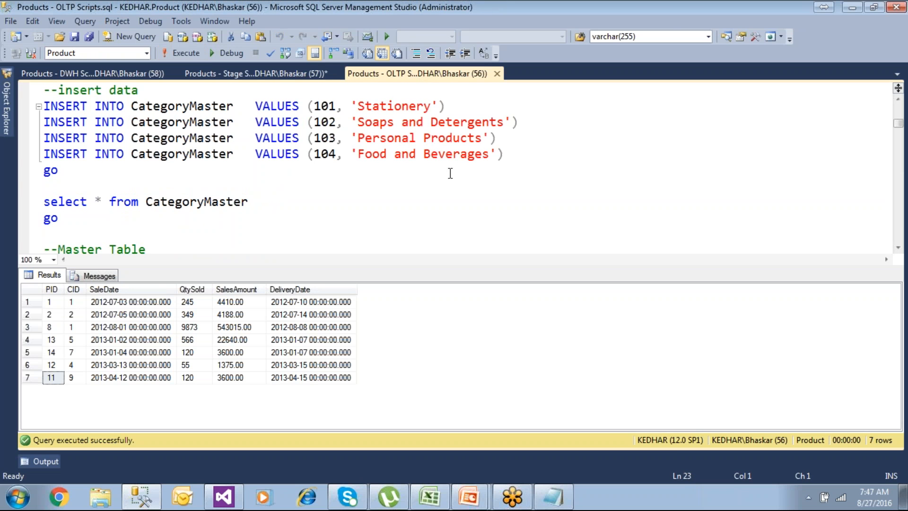
{"action": "left_click", "coordinate": [523, 158]}
{"action": "key", "text": "shift+Home"}
{"action": "key", "text": "ctrl+c"}
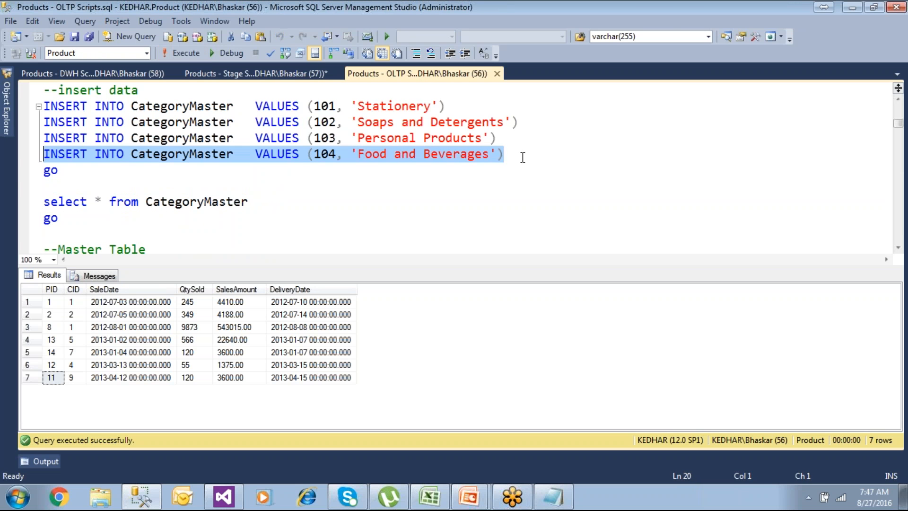
{"action": "key", "text": "Down"}
{"action": "key", "text": "Return"}
{"action": "key", "text": "Return"}
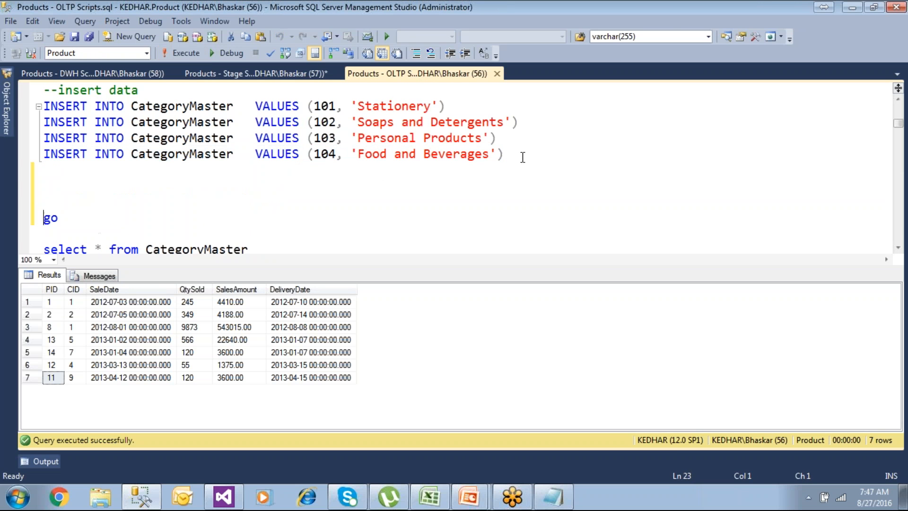
{"action": "key", "text": "ctrl+v"}
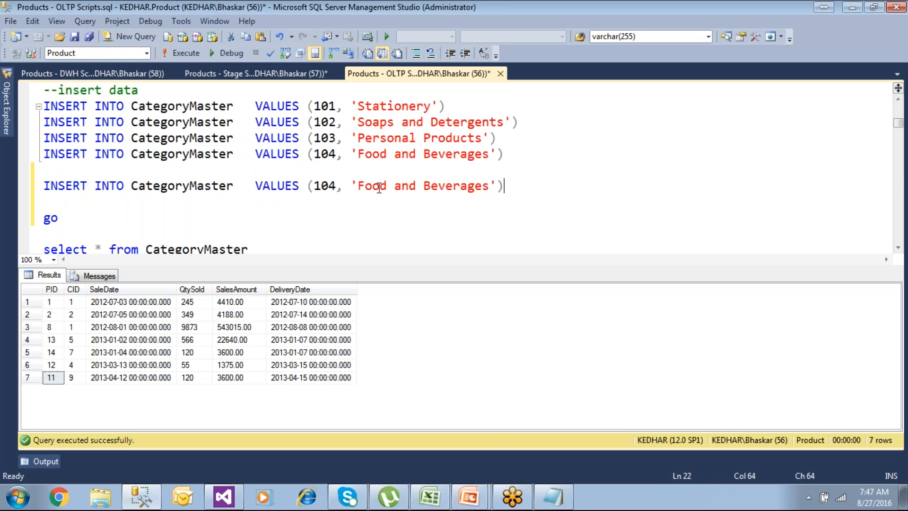
Change the copied INSERT statement's values to 105 and 'Furniture', and execute it against the Product database
{"action": "left_click", "coordinate": [334, 194]}
{"action": "key", "text": "BackSpace"}
{"action": "type", "text": "5"}
{"action": "key", "text": "Right"}
{"action": "key", "text": "Right"}
{"action": "key", "text": "Right"}
{"action": "key", "text": "shift+Right"}
{"action": "key", "text": "shift+Right"}
{"action": "key", "text": "shift+Right"}
{"action": "key", "text": "shift+Right"}
{"action": "key", "text": "shift+Right"}
{"action": "key", "text": "shift+Right"}
{"action": "key", "text": "shift+Right"}
{"action": "key", "text": "shift+Right"}
{"action": "key", "text": "shift+Right"}
{"action": "key", "text": "shift+Right"}
{"action": "key", "text": "shift+Right"}
{"action": "key", "text": "shift+Right"}
{"action": "key", "text": "shift+Right"}
{"action": "key", "text": "shift+Right"}
{"action": "key", "text": "shift+Right"}
{"action": "key", "text": "shift+Right"}
{"action": "key", "text": "shift+Right"}
{"action": "key", "text": "shift+Right"}
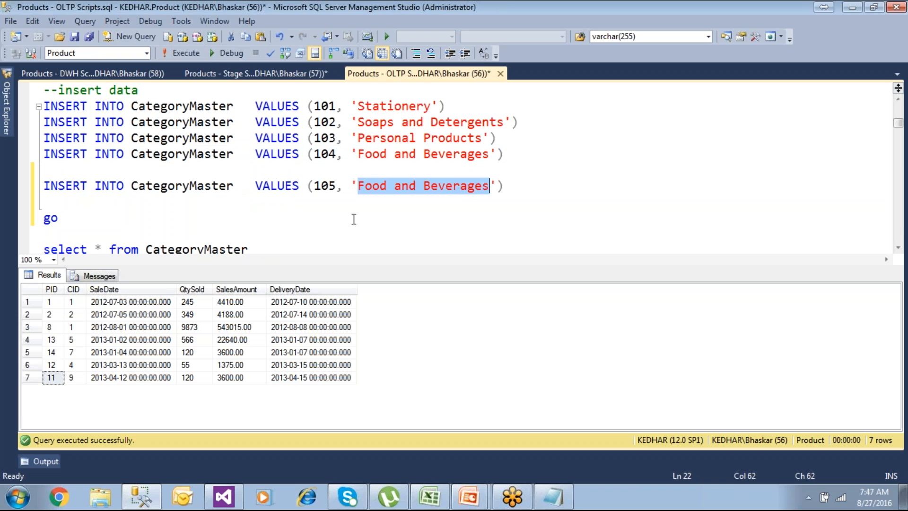
{"action": "type", "text": "Furn"}
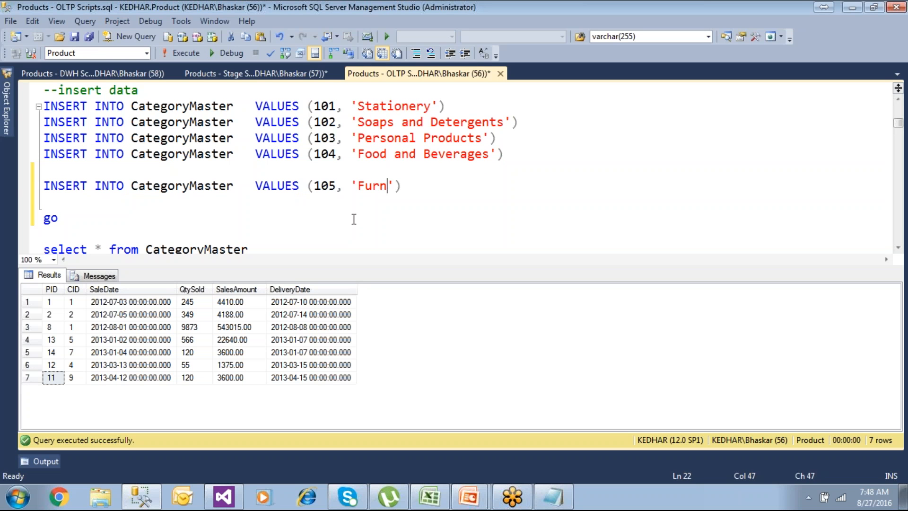
{"action": "type", "text": "t"}
{"action": "type", "text": "it"}
{"action": "type", "text": "\\"}
{"action": "key", "text": "BackSpace"}
{"action": "key", "text": "BackSpace"}
{"action": "key", "text": "BackSpace"}
{"action": "key", "text": "BackSpace"}
{"action": "type", "text": "ure"}
{"action": "left_click", "coordinate": [389, 186]}
{"action": "type", "text": "i"}
{"action": "left_click_drag", "start_coordinate": [85, 219], "coordinate": [43, 186]}
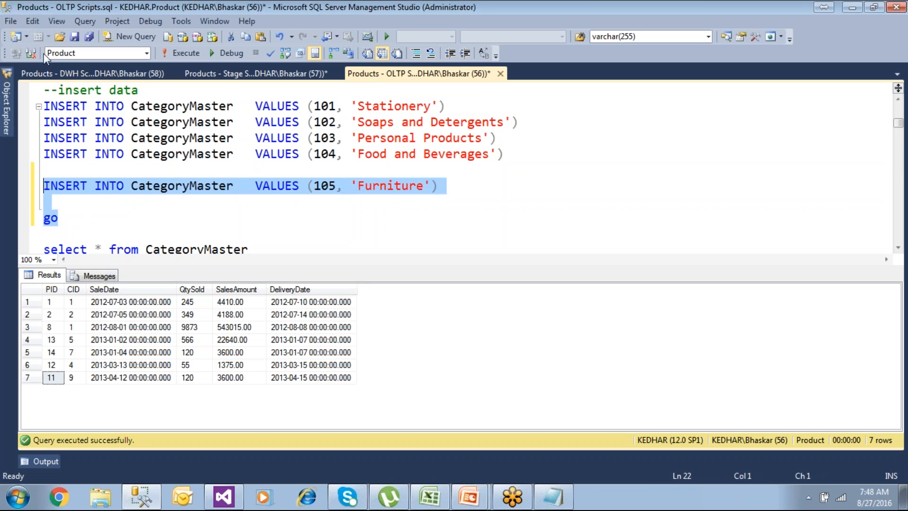
{"action": "left_click", "coordinate": [183, 56]}
Run the "select * from CategoryMaster" query in the OLTP script to check the source table's rows
{"action": "left_click", "coordinate": [121, 210]}
{"action": "left_click", "coordinate": [244, 238]}
{"action": "scroll", "coordinate": [259, 232], "scroll_direction": "down", "scroll_amount": 1}
{"action": "left_click", "coordinate": [254, 211]}
{"action": "type", "text": "go"}
{"action": "left_click_drag", "start_coordinate": [254, 210], "coordinate": [44, 186]}
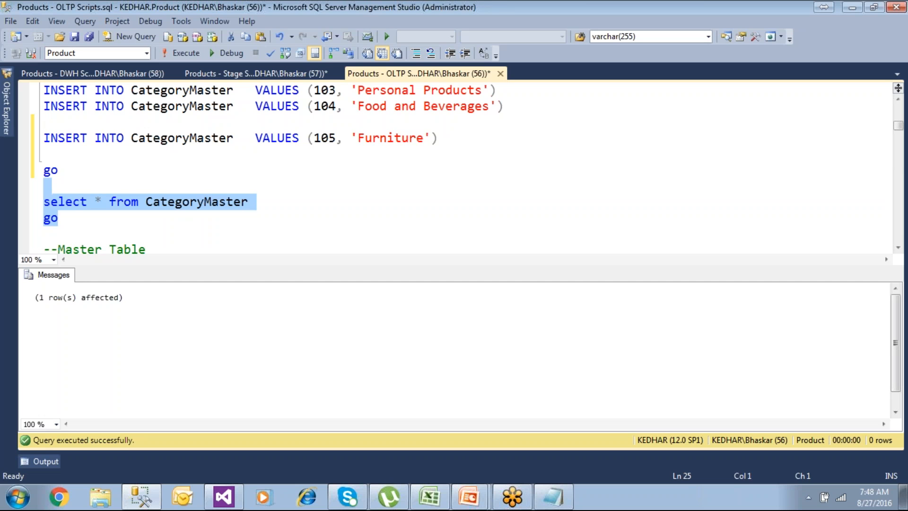
{"action": "key", "text": "F5"}
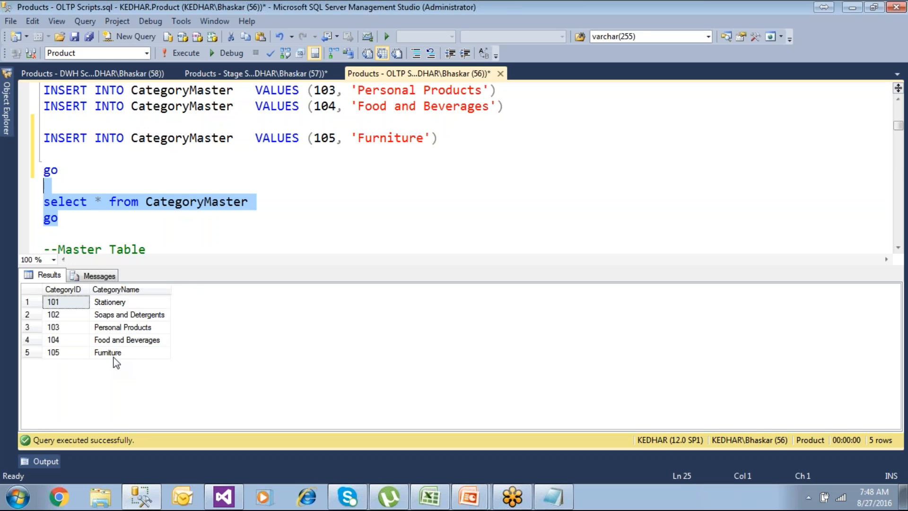
Query StageCategoryMaster again in the Stage script to compare its rows with the source before reloading
{"action": "left_click", "coordinate": [213, 76]}
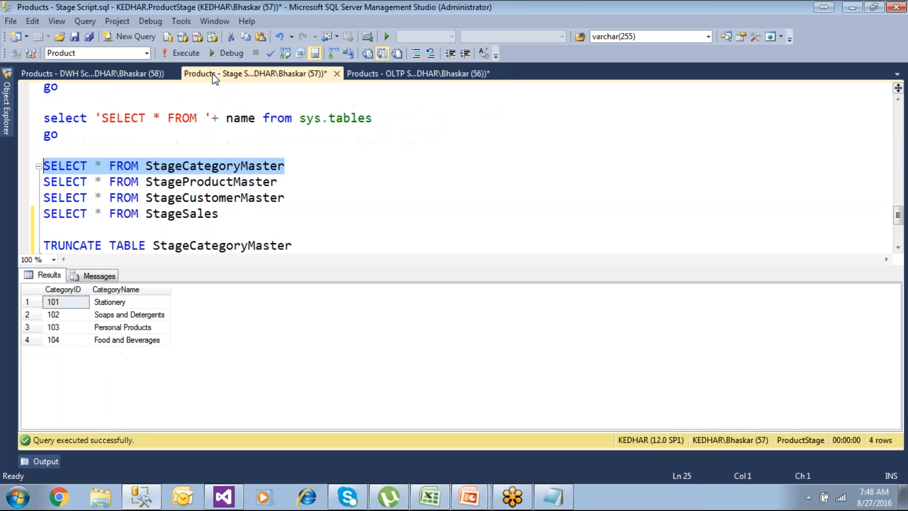
{"action": "key", "text": "F5"}
{"action": "left_click", "coordinate": [65, 339]}
{"action": "left_click", "coordinate": [113, 340]}
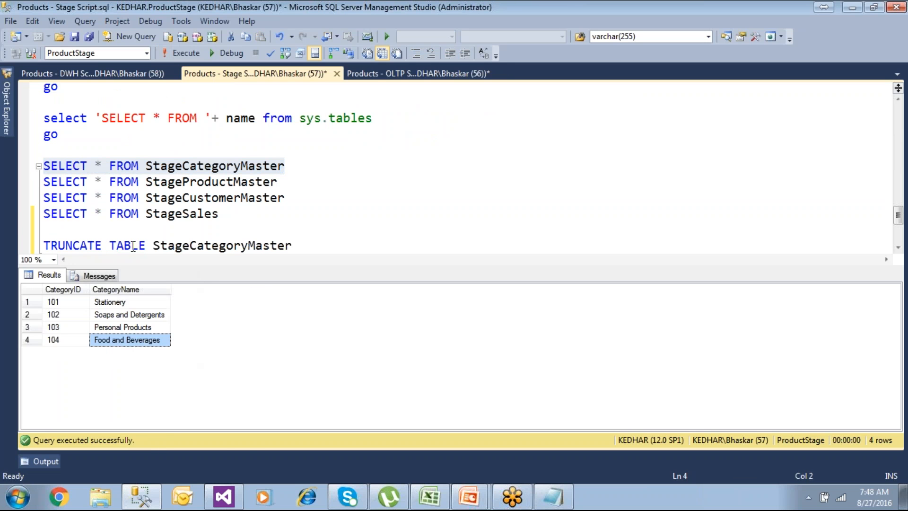
Switch to Visual Studio, save and rerun the package, check its control flow execution, and stop debugging
{"action": "left_click", "coordinate": [224, 497]}
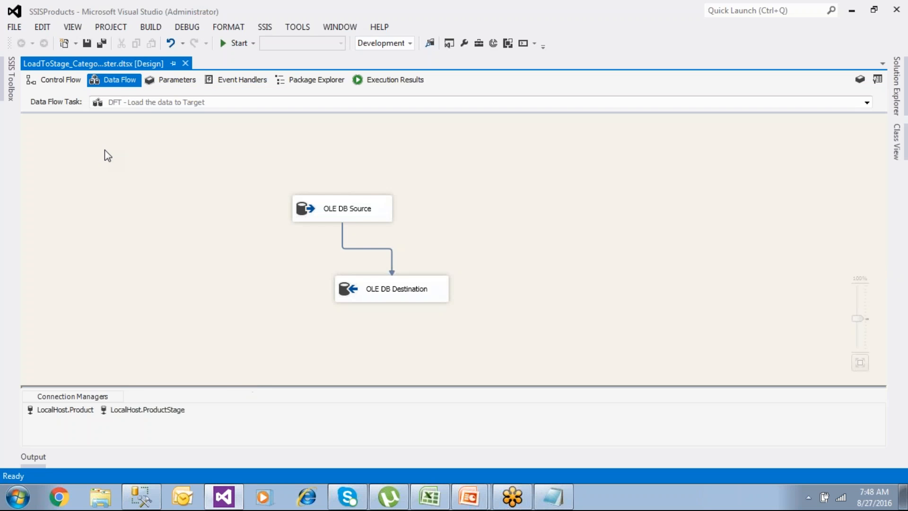
{"action": "left_click", "coordinate": [87, 44]}
{"action": "left_click", "coordinate": [238, 44]}
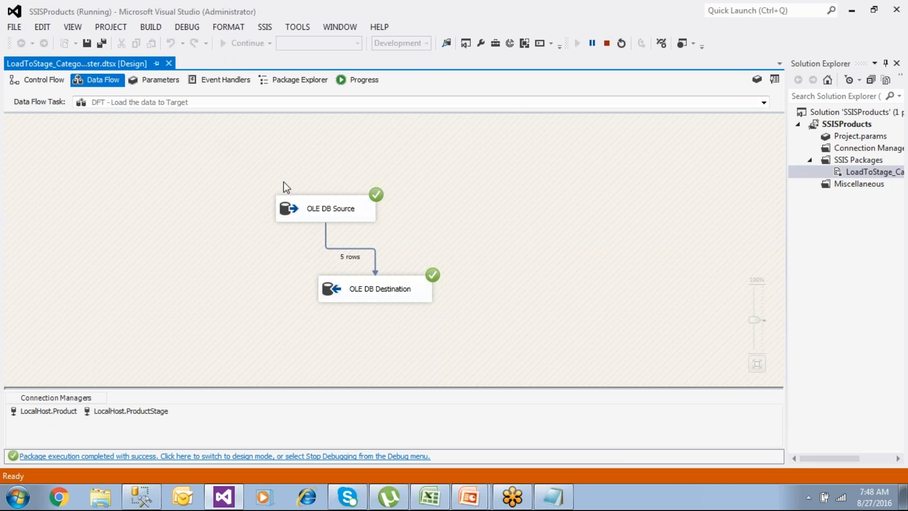
{"action": "left_click", "coordinate": [41, 79]}
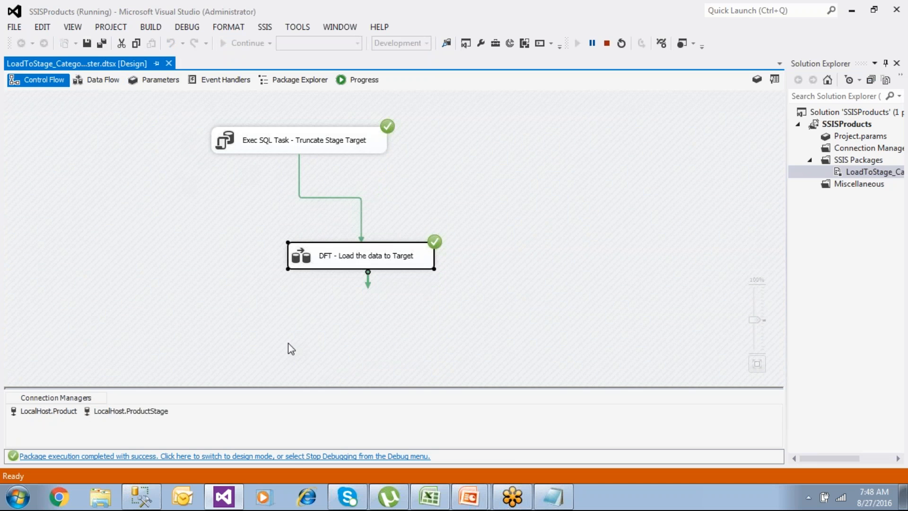
{"action": "left_click", "coordinate": [289, 456]}
In SQL Server Management Studio, rerun the StageCategoryMaster query and check for the Furniture category
{"action": "left_click", "coordinate": [144, 504]}
{"action": "triple_click", "coordinate": [105, 164]}
{"action": "left_click", "coordinate": [180, 54]}
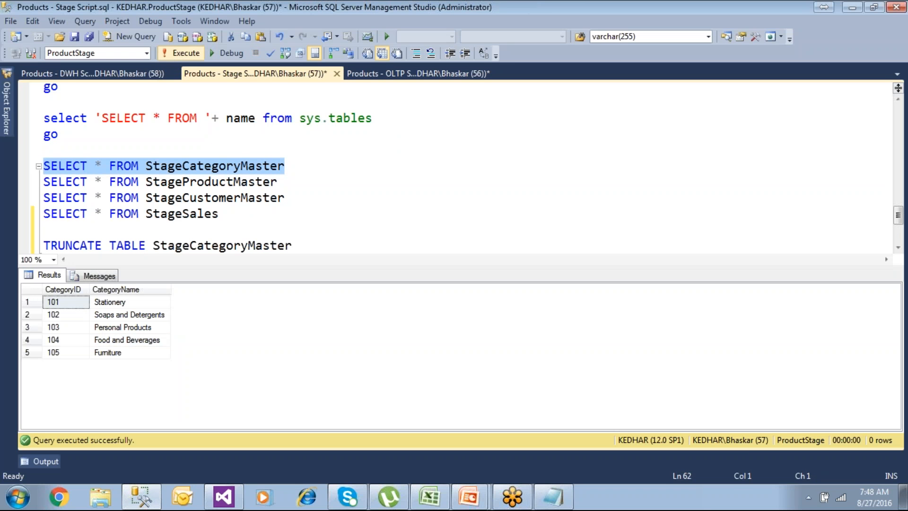
{"action": "left_click", "coordinate": [112, 358]}
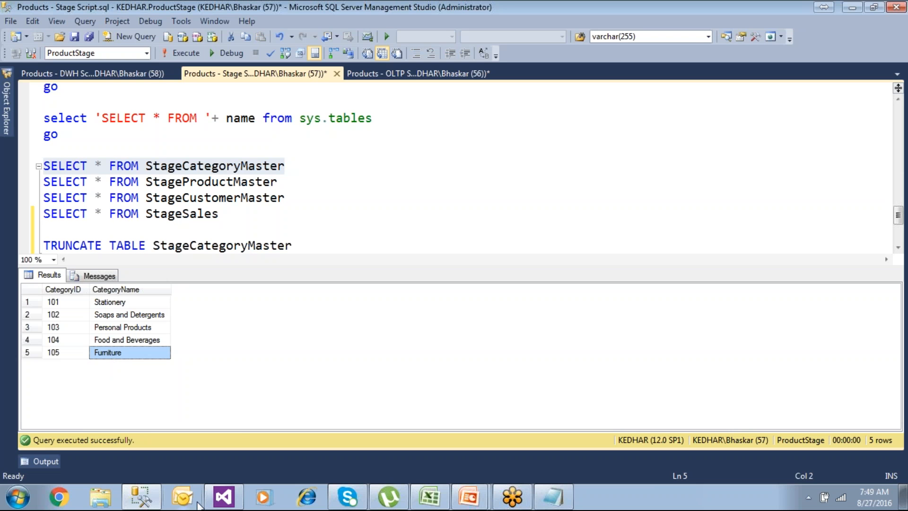
In Visual Studio, add a new SSIS package to the SSISProducts project
{"action": "left_click", "coordinate": [224, 497]}
{"action": "mouse_move", "coordinate": [901, 106]}
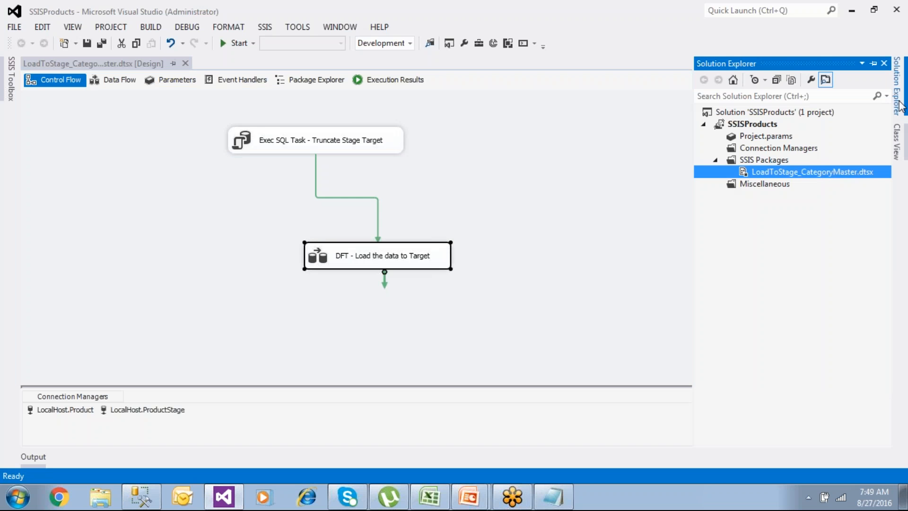
{"action": "right_click", "coordinate": [783, 161]}
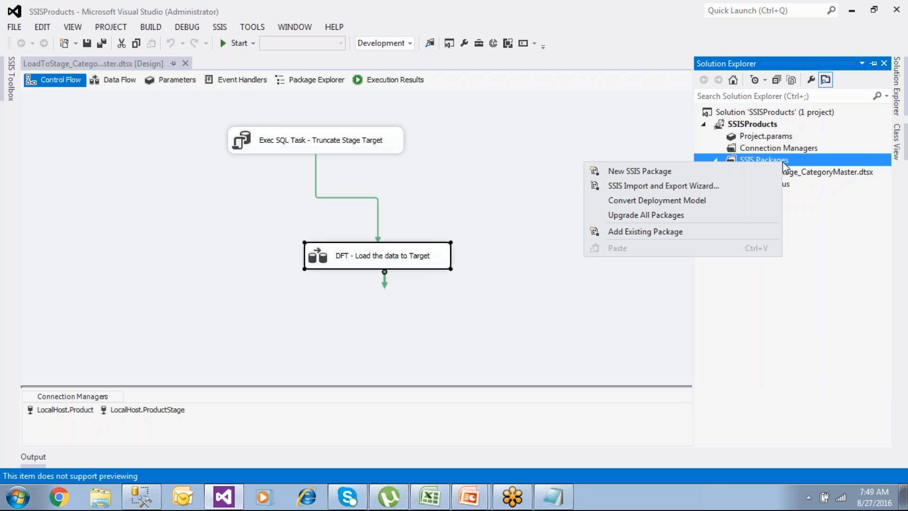
{"action": "left_click", "coordinate": [706, 172]}
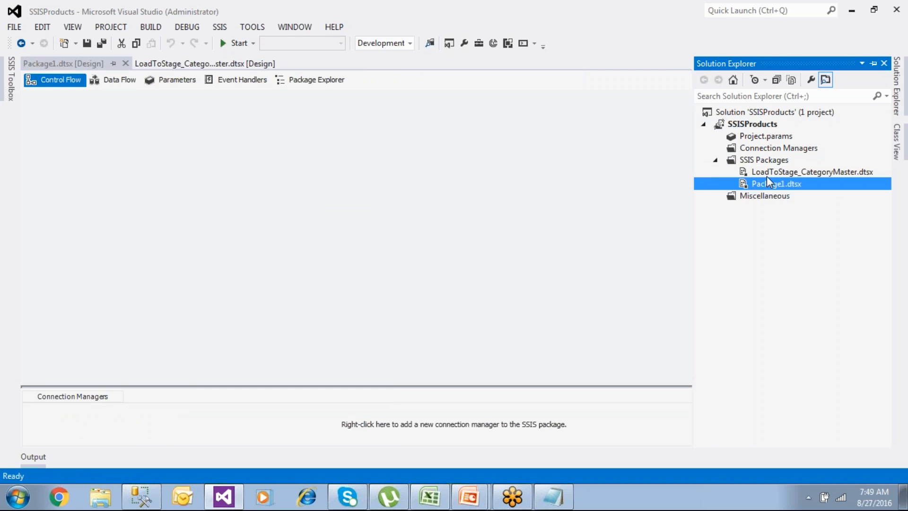
Rename the new package as LoadToStage_Product, reusing the LoadToStage_ prefix from the CategoryMaster package's name
{"action": "left_click", "coordinate": [768, 176]}
{"action": "left_click", "coordinate": [767, 176]}
{"action": "key", "text": "ctrl+c"}
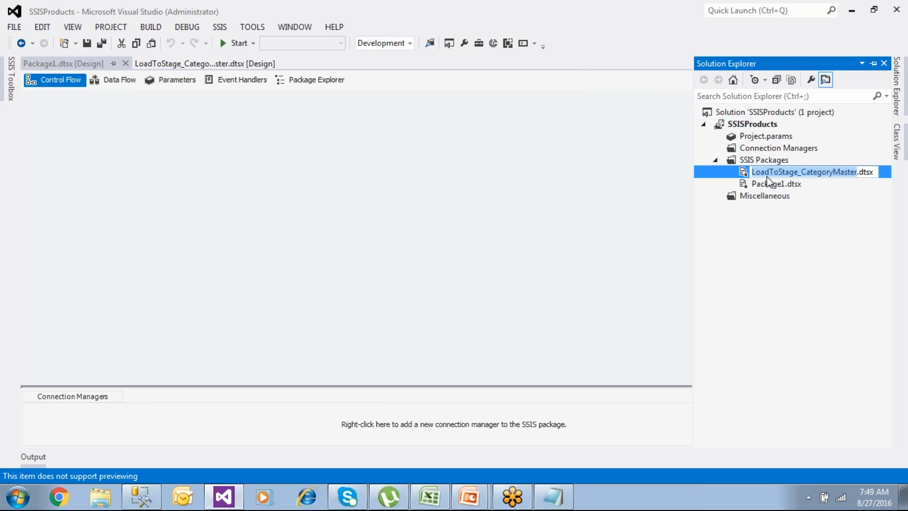
{"action": "left_click", "coordinate": [778, 187]}
{"action": "left_click", "coordinate": [778, 187]}
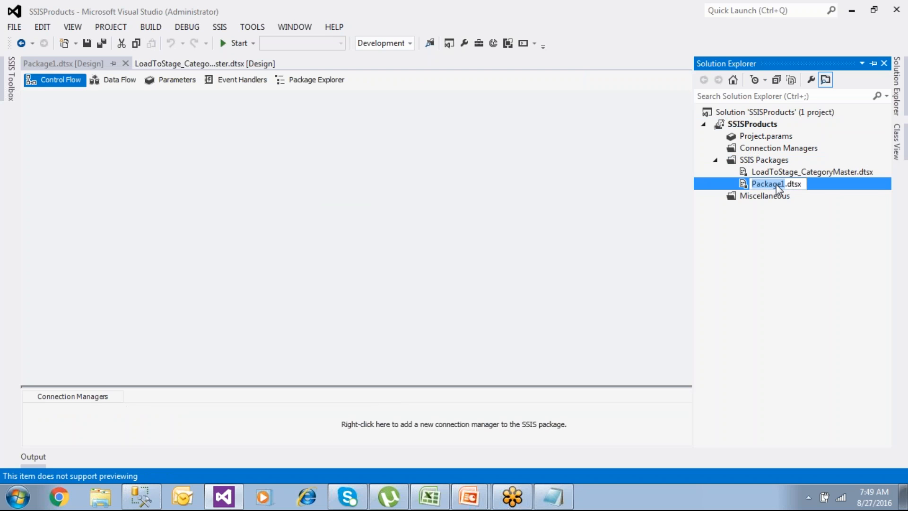
{"action": "key", "text": "ctrl+v"}
{"action": "key", "text": "BackSpace"}
{"action": "key", "text": "BackSpace"}
{"action": "key", "text": "BackSpace"}
{"action": "key", "text": "BackSpace"}
{"action": "key", "text": "BackSpace"}
{"action": "key", "text": "BackSpace"}
{"action": "key", "text": "BackSpace"}
{"action": "key", "text": "BackSpace"}
{"action": "key", "text": "BackSpace"}
{"action": "key", "text": "BackSpace"}
{"action": "key", "text": "BackSpace"}
{"action": "key", "text": "BackSpace"}
{"action": "key", "text": "BackSpace"}
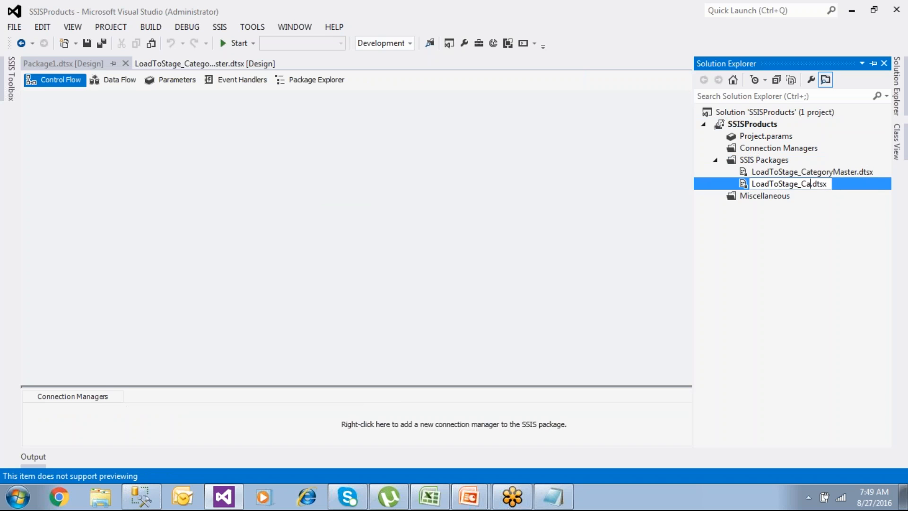
{"action": "key", "text": "BackSpace"}
{"action": "type", "text": "Product"}
{"action": "key", "text": "Return"}
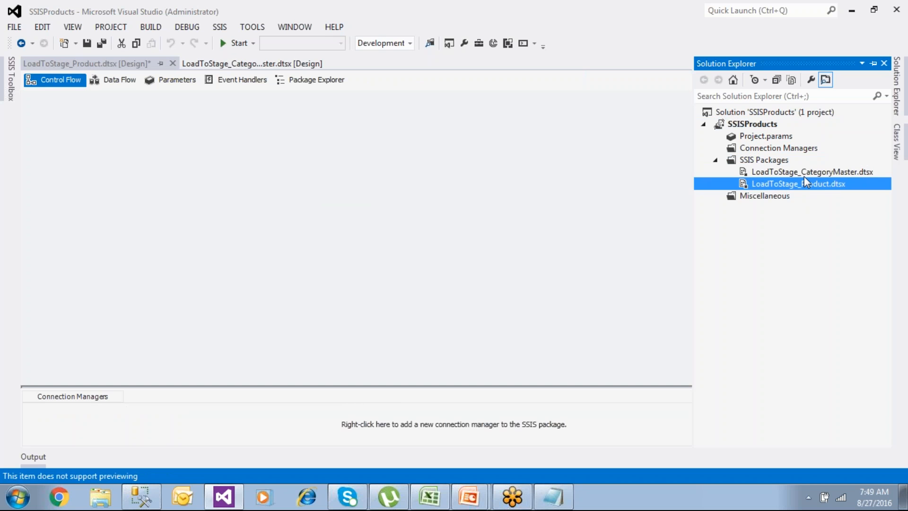
Copy the Exec SQL and data flow tasks from the LoadToStage_CategoryMaster package and paste them into the LoadToStage_Product control flow
{"action": "double_click", "coordinate": [806, 173]}
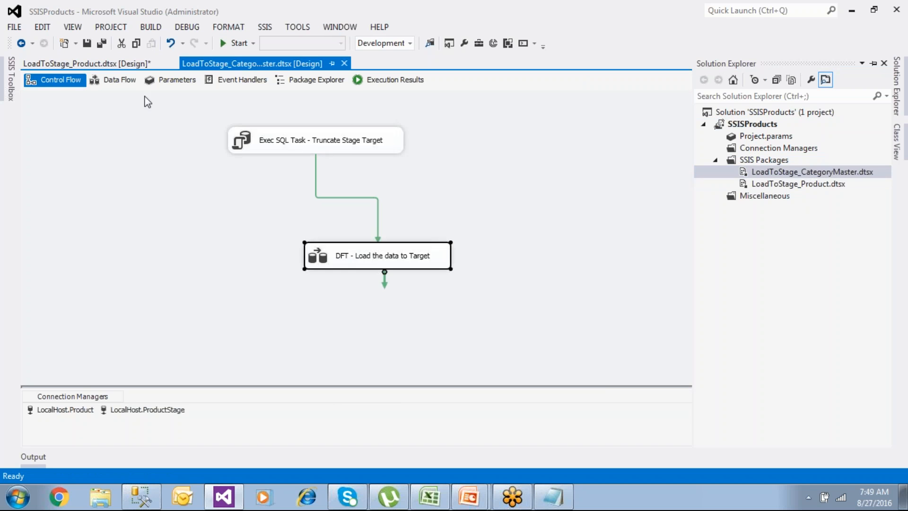
{"action": "left_click_drag", "start_coordinate": [549, 322], "coordinate": [184, 122]}
{"action": "right_click", "coordinate": [282, 151]}
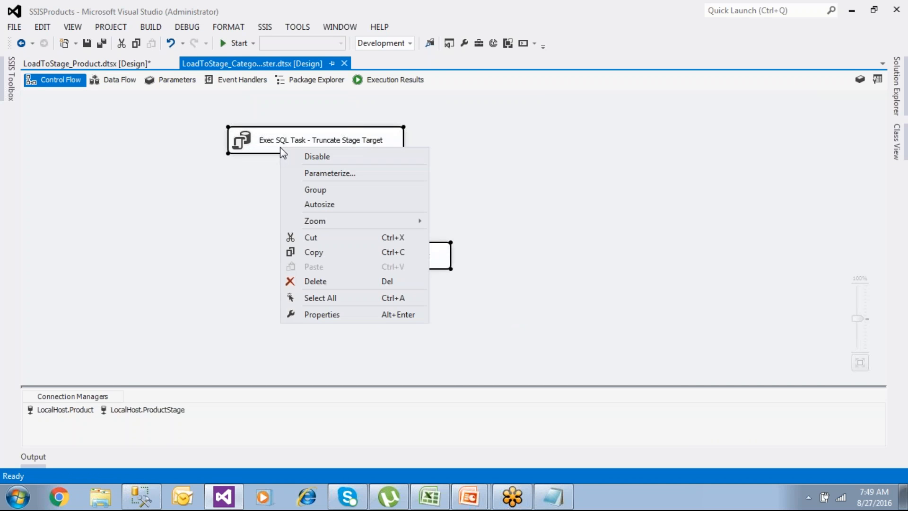
{"action": "left_click", "coordinate": [313, 252]}
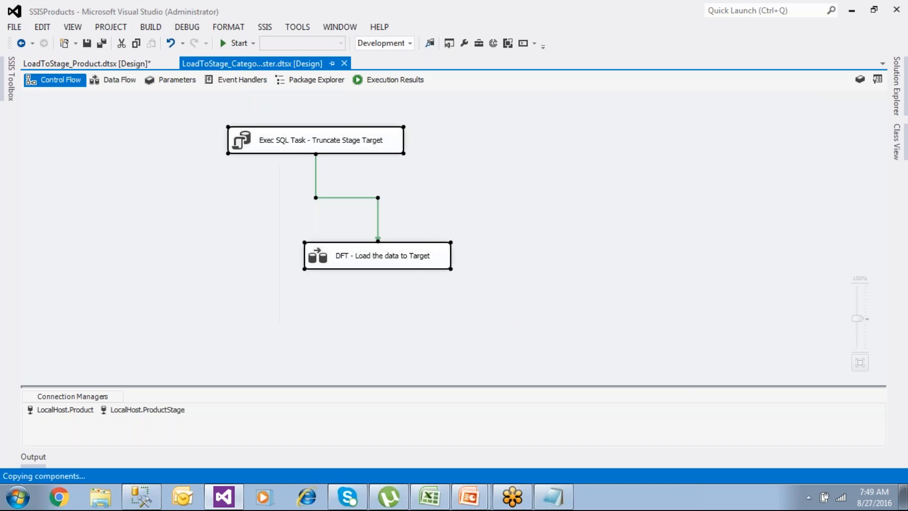
{"action": "left_click", "coordinate": [893, 98]}
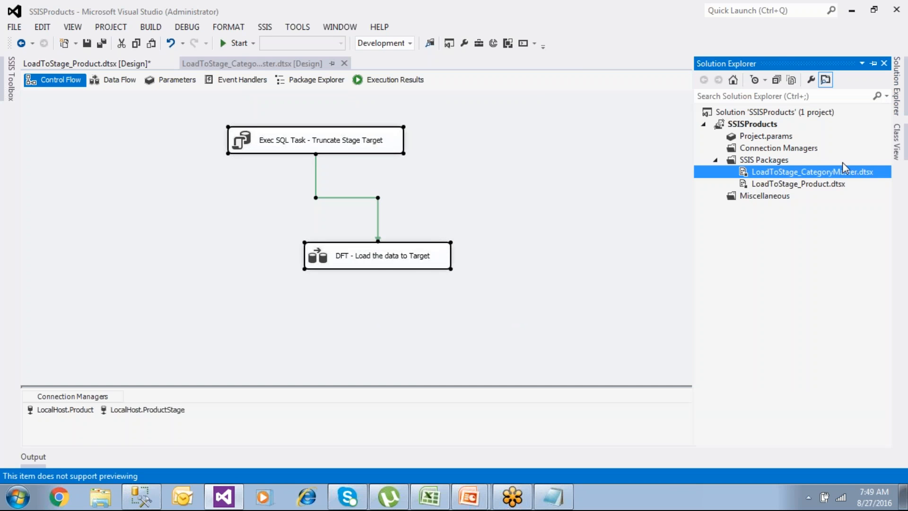
{"action": "double_click", "coordinate": [804, 184]}
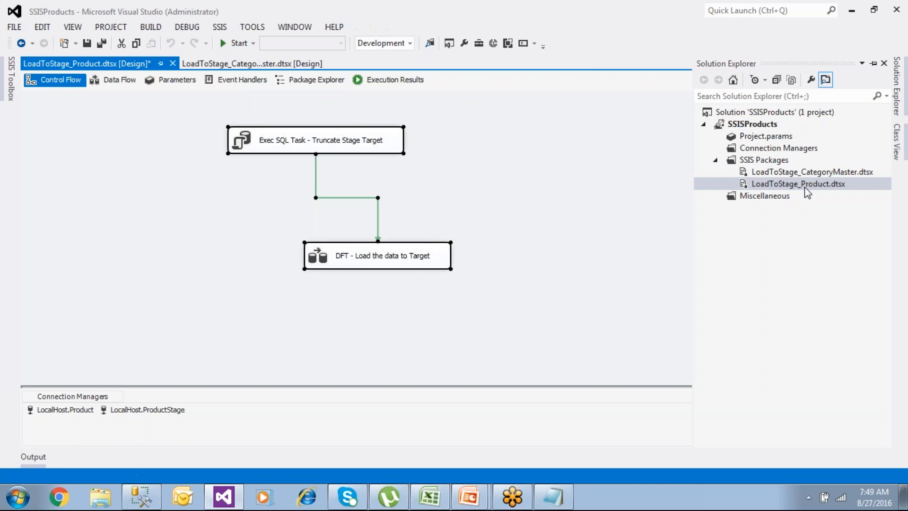
{"action": "right_click", "coordinate": [369, 177]}
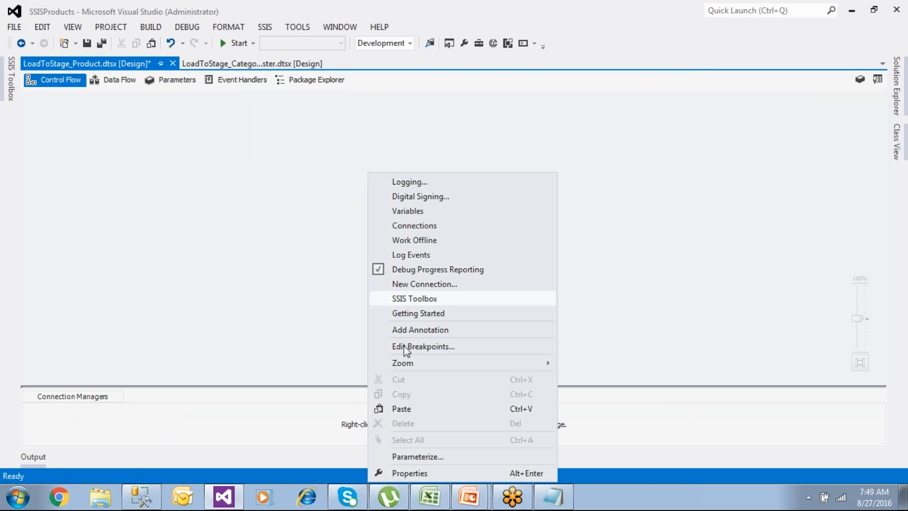
{"action": "left_click", "coordinate": [403, 407]}
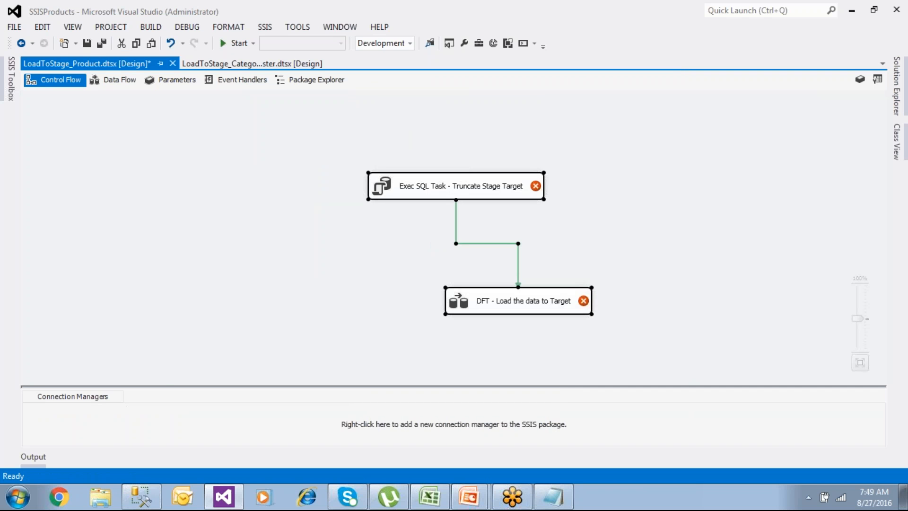
{"action": "left_click", "coordinate": [202, 298]}
{"action": "left_click", "coordinate": [398, 188]}
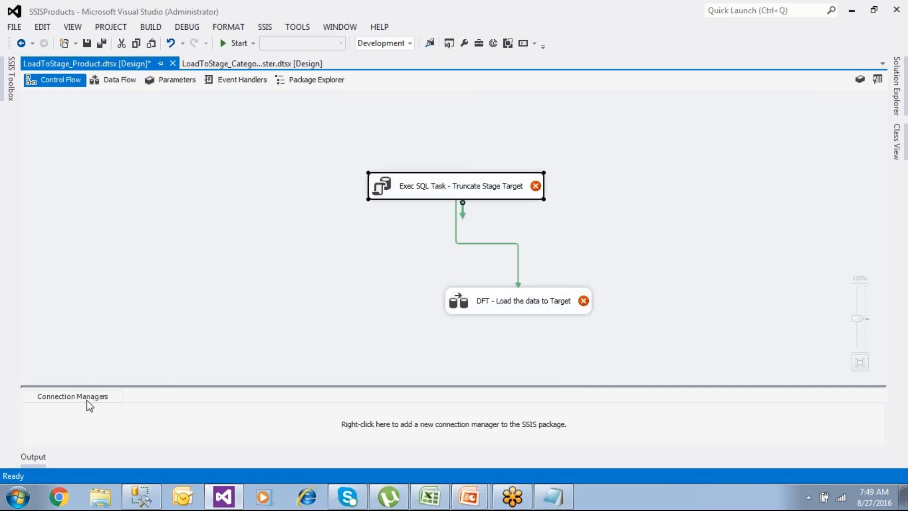
Copy the LocalHost.Product connection manager from the CategoryMaster package into the LoadToStage_Product package
{"action": "left_click", "coordinate": [897, 85]}
{"action": "double_click", "coordinate": [784, 174]}
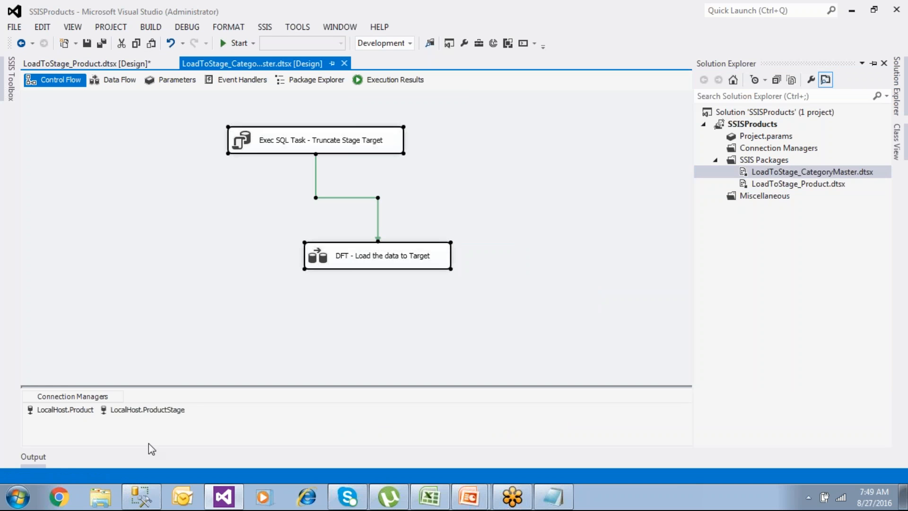
{"action": "left_click", "coordinate": [132, 412]}
{"action": "left_click", "coordinate": [86, 410]}
{"action": "right_click", "coordinate": [85, 410]}
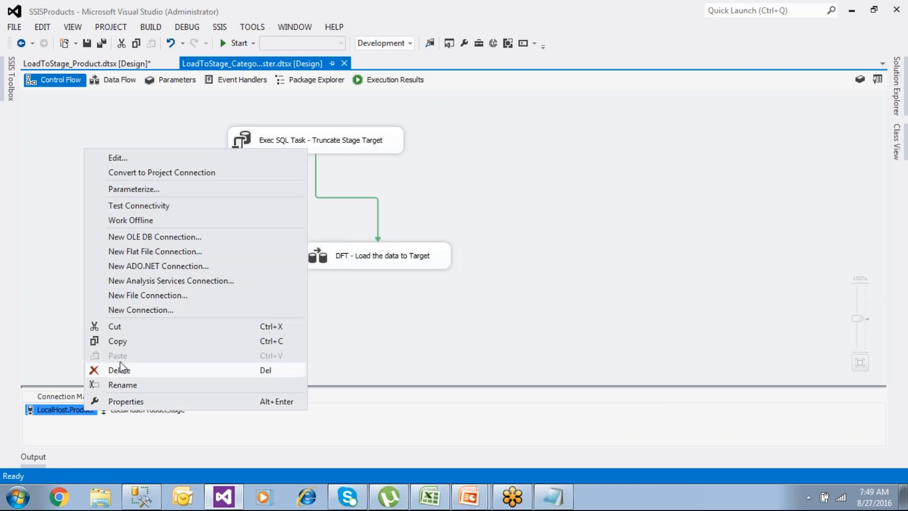
{"action": "left_click", "coordinate": [122, 343]}
{"action": "left_click", "coordinate": [896, 96]}
{"action": "double_click", "coordinate": [819, 185]}
{"action": "left_click", "coordinate": [87, 425]}
{"action": "key", "text": "ctrl+v"}
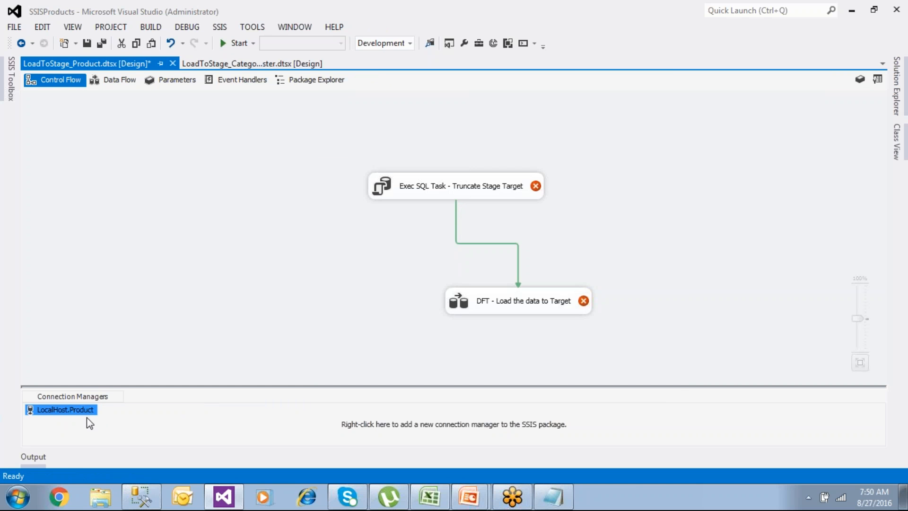
Copy the LocalHost.ProductStage connection manager from the CategoryMaster package into the LoadToStage_Product package
{"action": "left_click", "coordinate": [895, 104]}
{"action": "double_click", "coordinate": [829, 172]}
{"action": "left_click", "coordinate": [169, 409]}
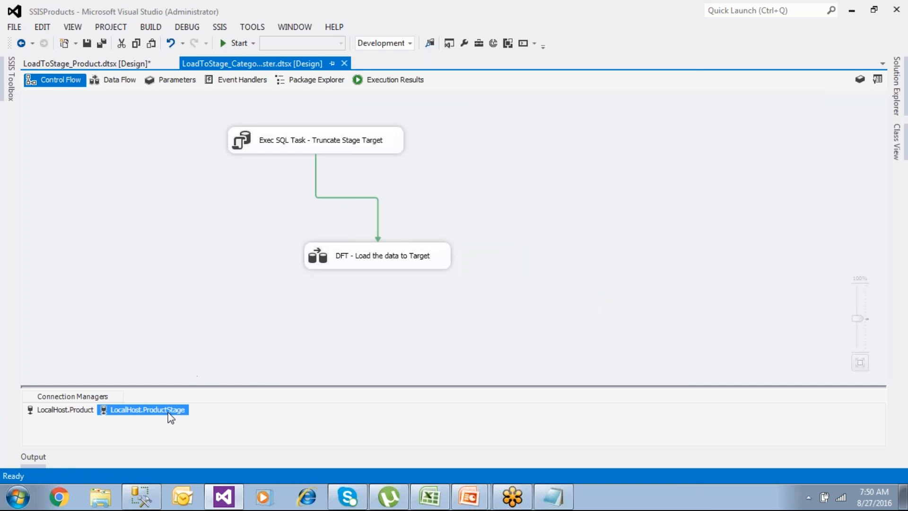
{"action": "right_click", "coordinate": [172, 416]}
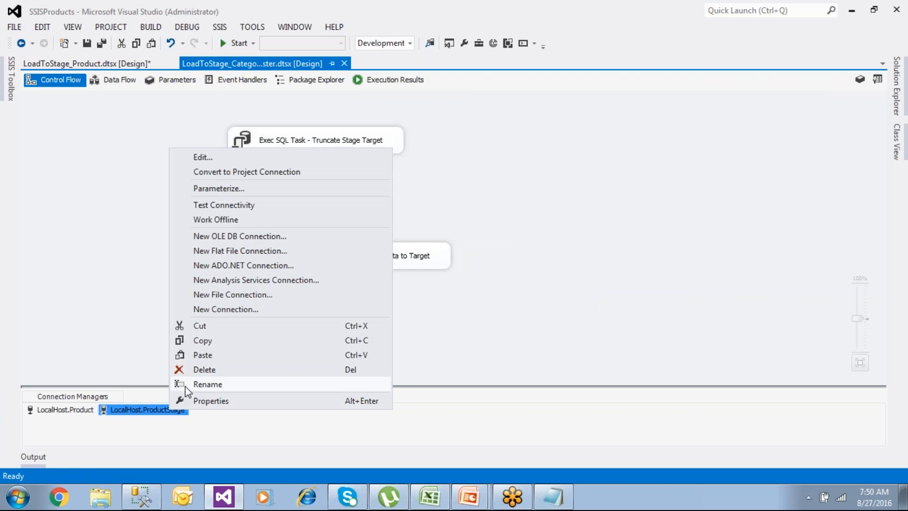
{"action": "left_click", "coordinate": [207, 345]}
{"action": "left_click", "coordinate": [896, 108]}
{"action": "double_click", "coordinate": [769, 185]}
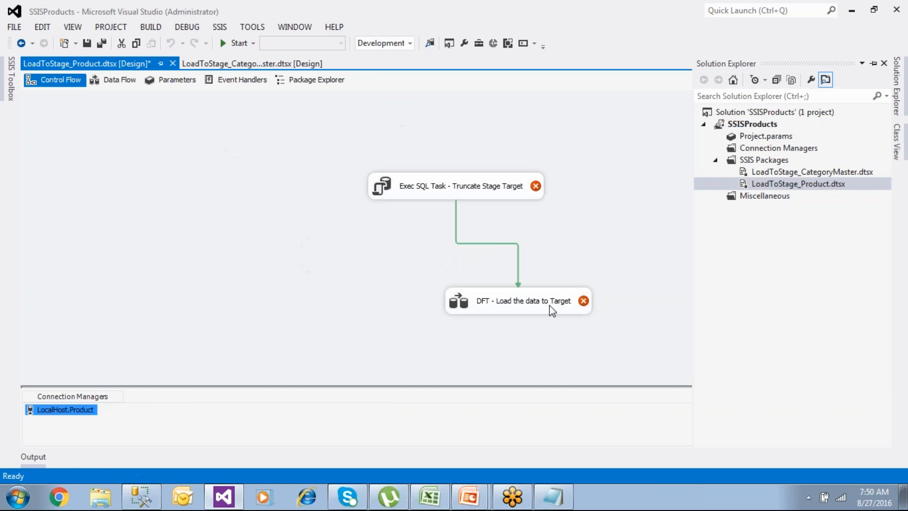
{"action": "key", "text": "ctrl+v"}
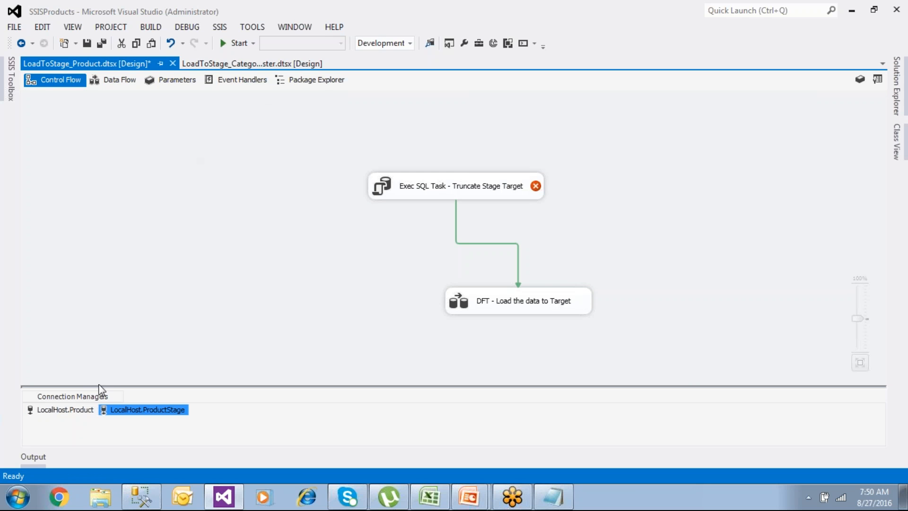
{"action": "left_click", "coordinate": [41, 401]}
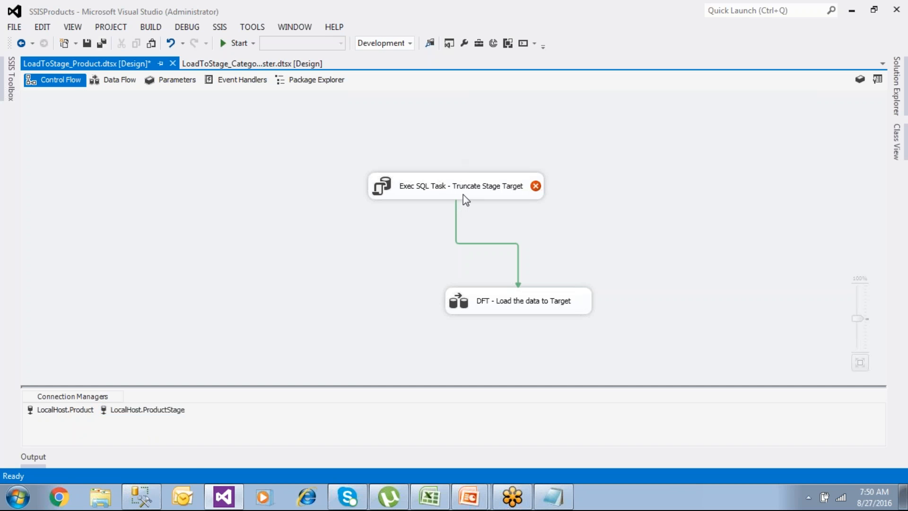
Switch to SQL Server Management Studio and run the select query on ProductMaster in the Products OLTP script
{"action": "left_click", "coordinate": [151, 504]}
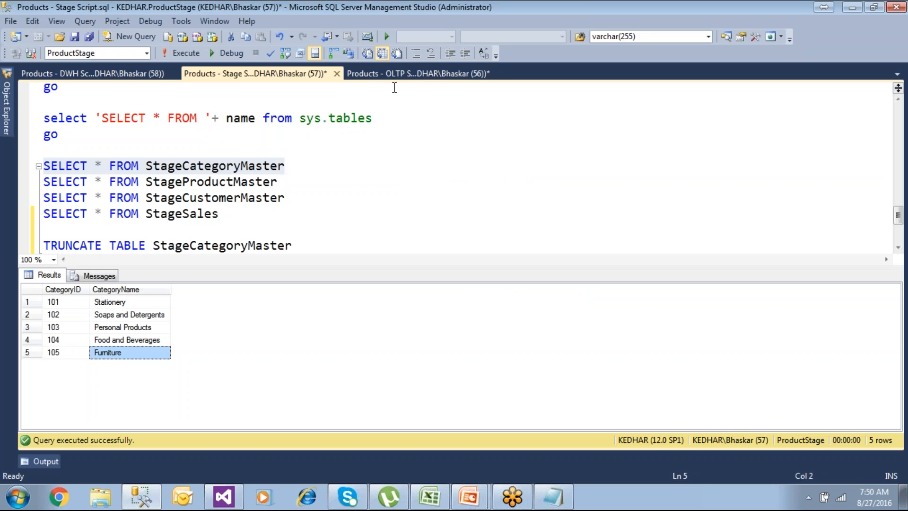
{"action": "left_click", "coordinate": [406, 74]}
{"action": "scroll", "coordinate": [358, 188], "scroll_direction": "up", "scroll_amount": 4}
{"action": "scroll", "coordinate": [358, 188], "scroll_direction": "down", "scroll_amount": 5}
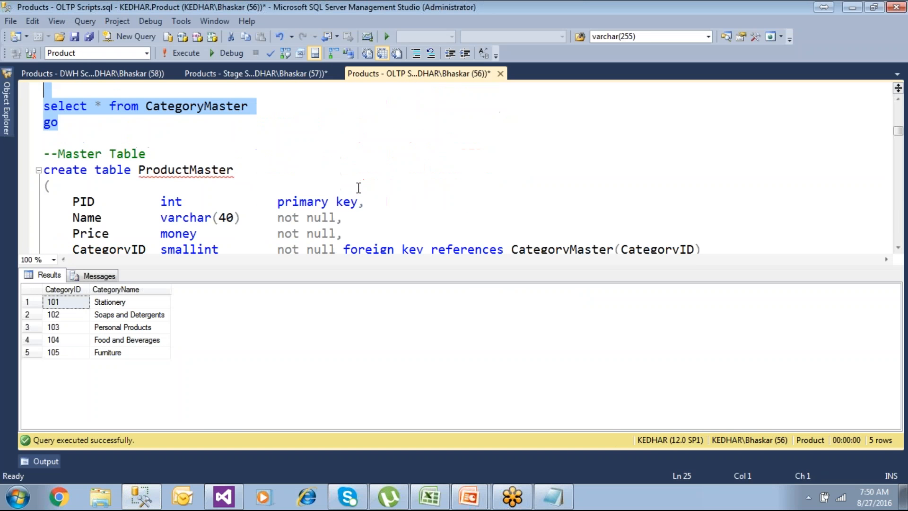
{"action": "double_click", "coordinate": [208, 176]}
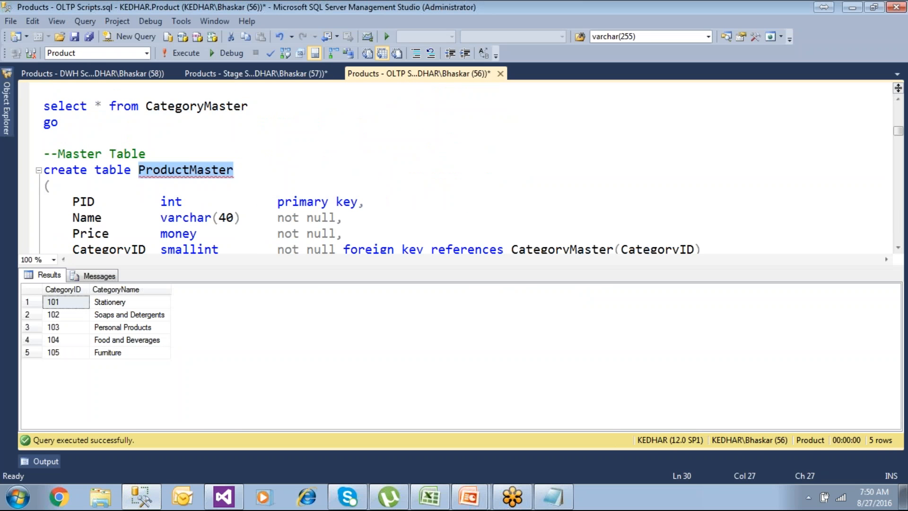
{"action": "scroll", "coordinate": [213, 176], "scroll_direction": "down", "scroll_amount": 2}
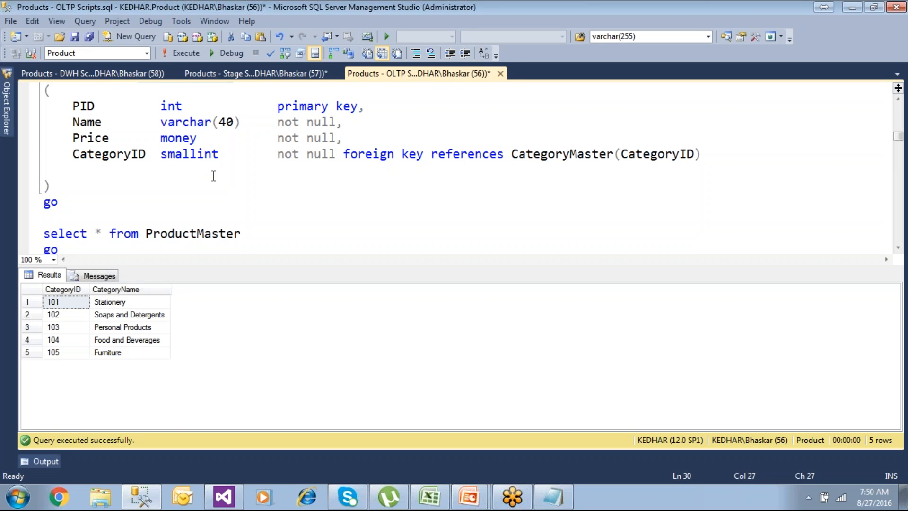
{"action": "left_click_drag", "start_coordinate": [76, 246], "coordinate": [43, 233]}
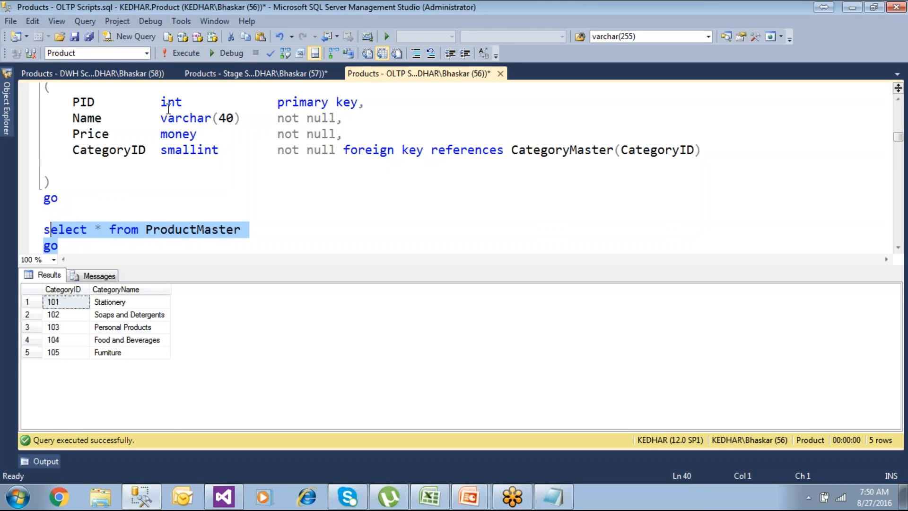
{"action": "left_click", "coordinate": [172, 55]}
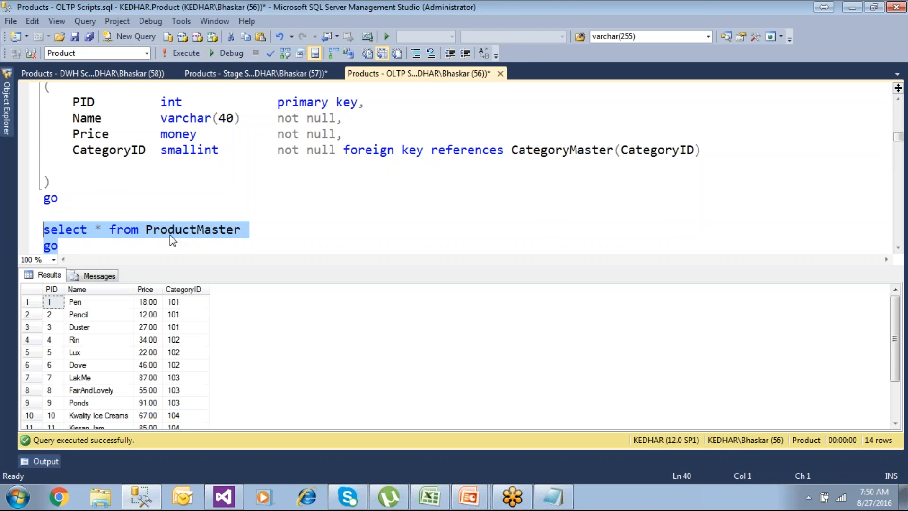
{"action": "double_click", "coordinate": [199, 231]}
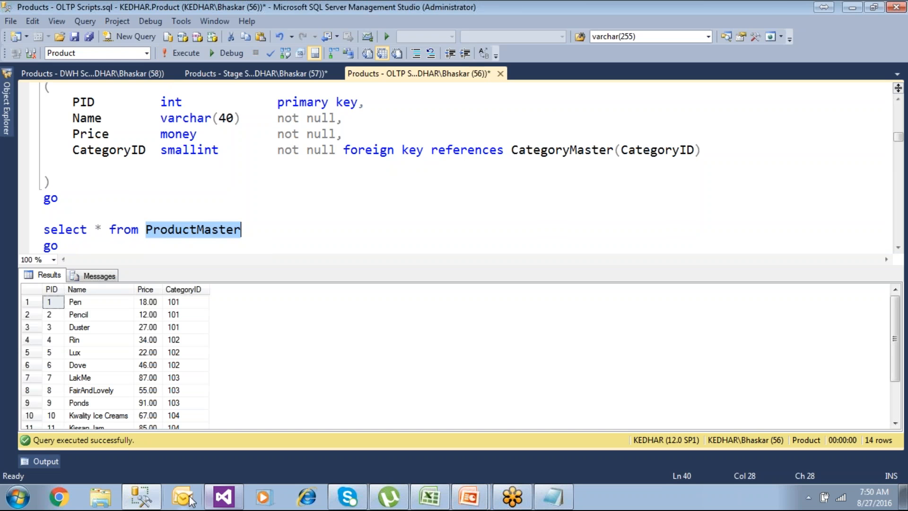
In Visual Studio, set the copied data flow's OLE DB Source to the [dbo].[ProductMaster] table and load its columns
{"action": "left_click", "coordinate": [223, 497]}
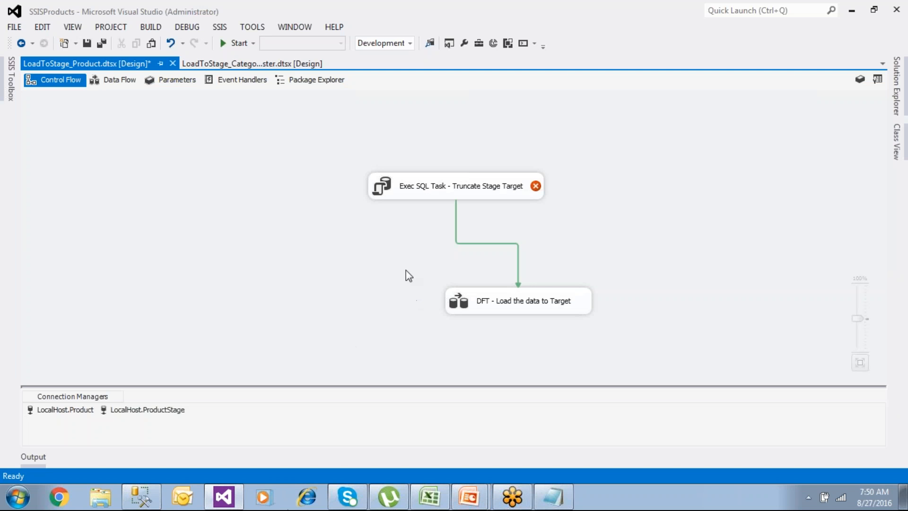
{"action": "left_click", "coordinate": [116, 83]}
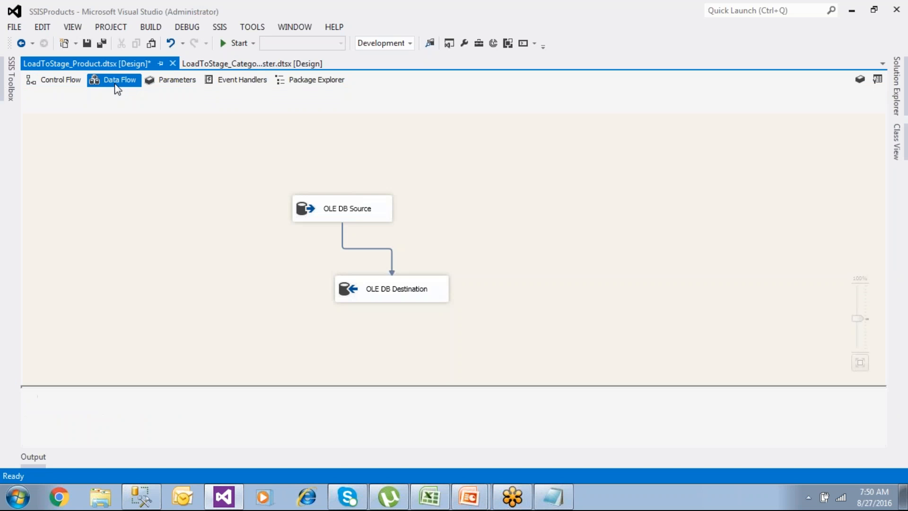
{"action": "left_click", "coordinate": [363, 291]}
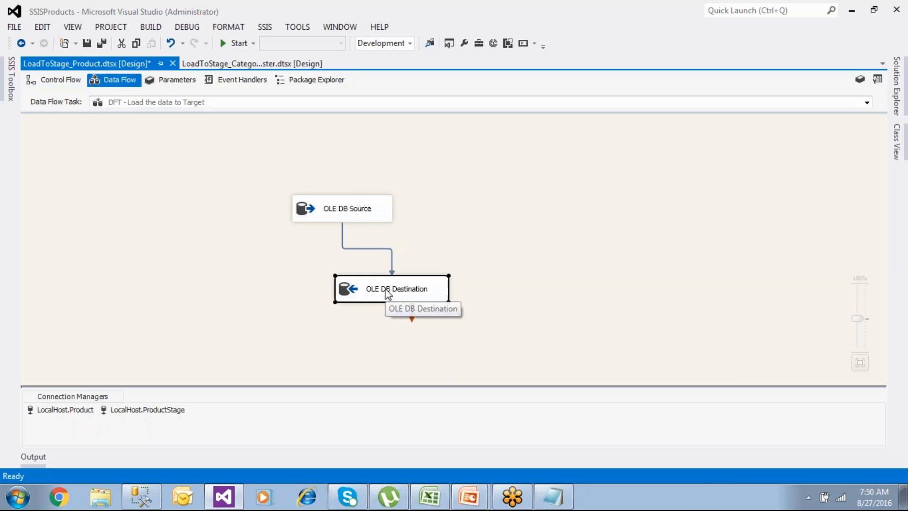
{"action": "double_click", "coordinate": [367, 213]}
{"action": "left_click", "coordinate": [371, 202]}
{"action": "left_click", "coordinate": [372, 214]}
{"action": "left_click", "coordinate": [378, 243]}
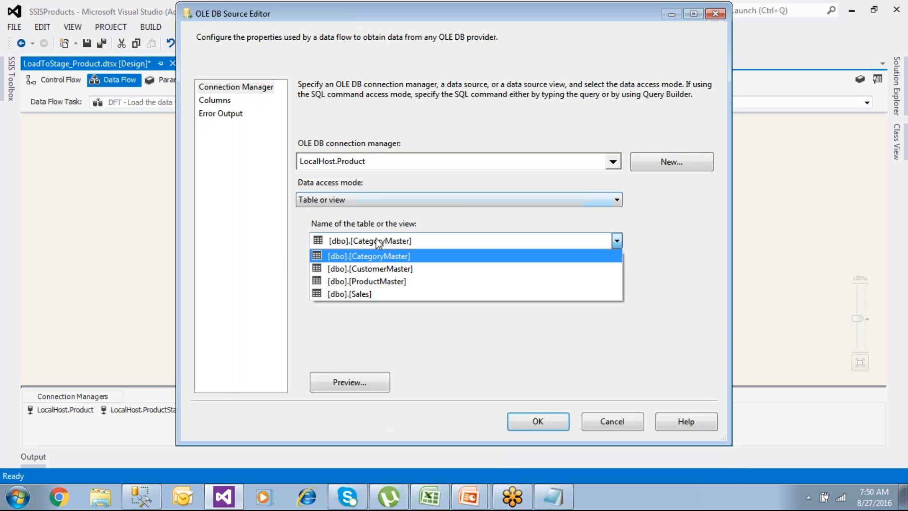
{"action": "left_click", "coordinate": [378, 282]}
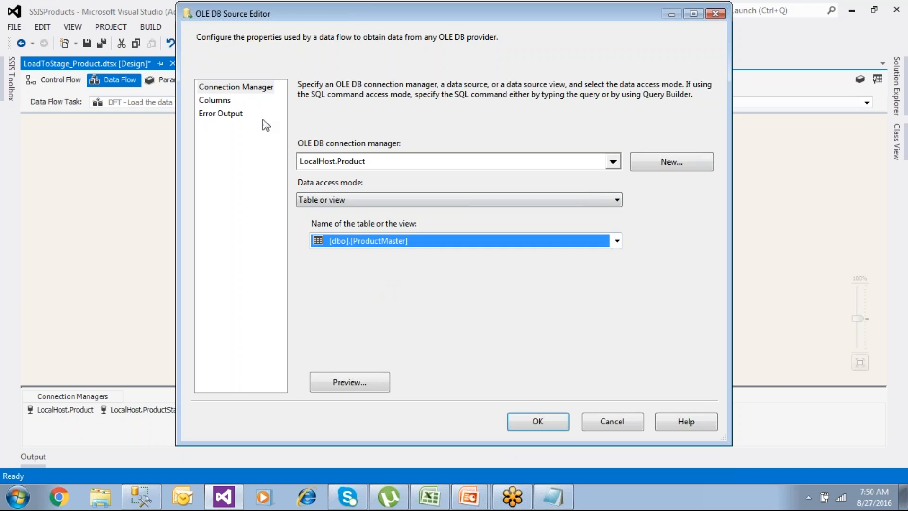
{"action": "left_click", "coordinate": [226, 102]}
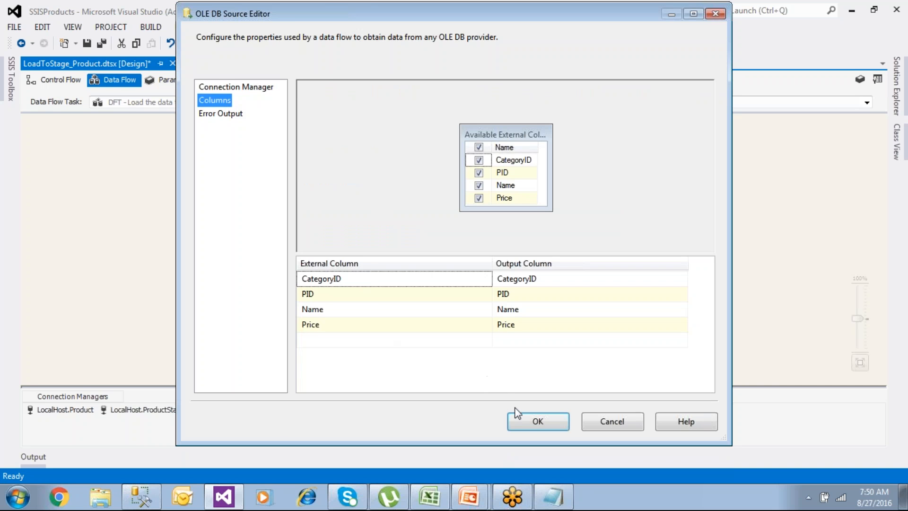
{"action": "left_click", "coordinate": [538, 422]}
Delete the path below the OLE DB Source and the copied OLE DB Destination from the data flow
{"action": "left_click_drag", "start_coordinate": [390, 265], "coordinate": [392, 284]}
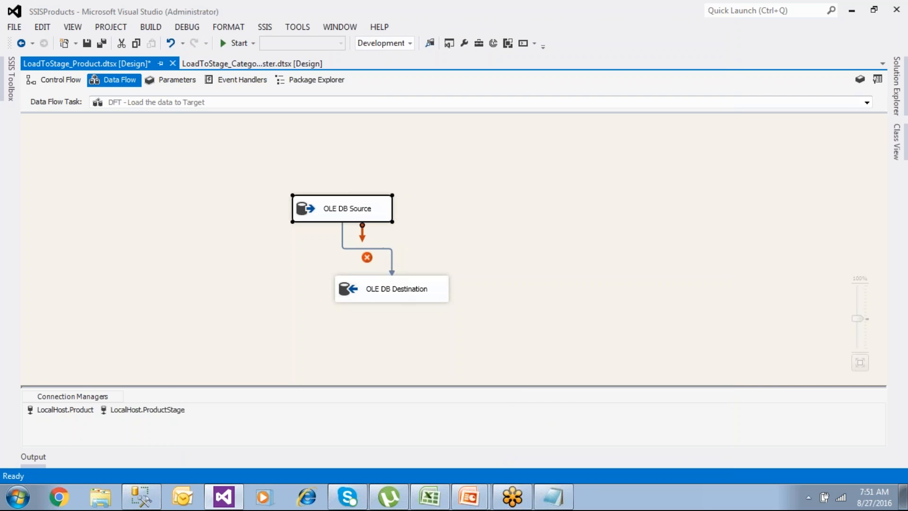
{"action": "left_click", "coordinate": [386, 250]}
{"action": "key", "text": "Delete"}
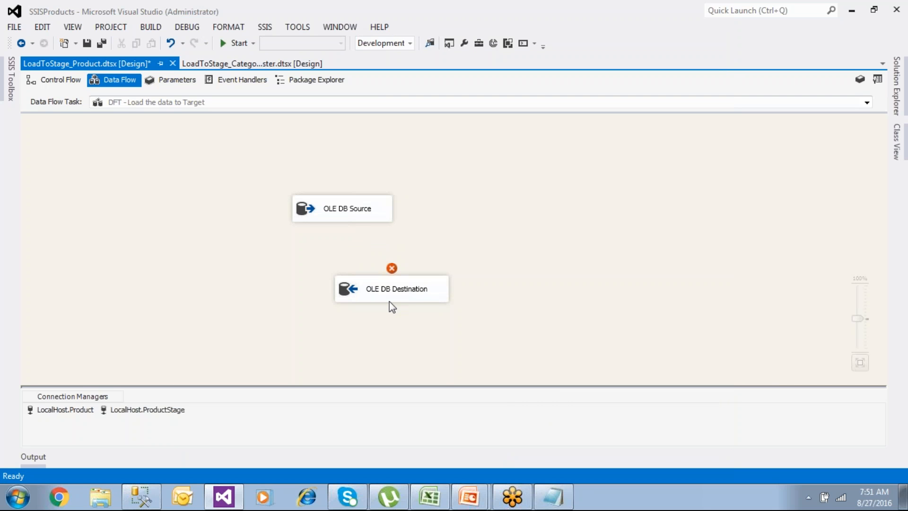
{"action": "left_click", "coordinate": [406, 300]}
{"action": "key", "text": "Delete"}
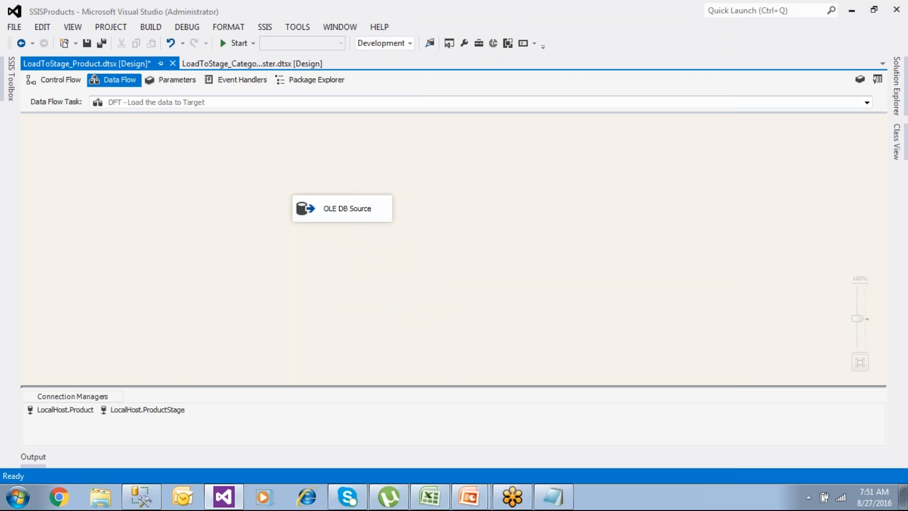
Add a new OLE DB Destination to the data flow and connect the OLE DB Source to it
{"action": "left_click", "coordinate": [12, 95]}
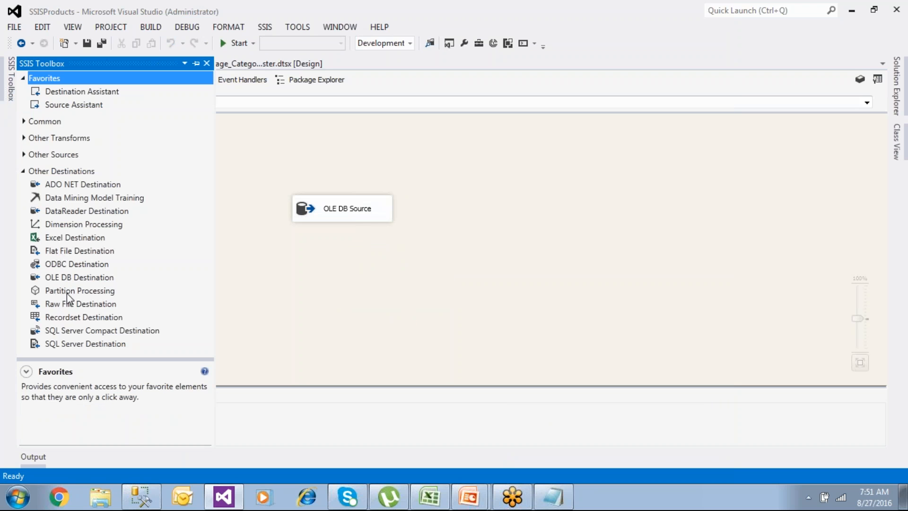
{"action": "left_click_drag", "start_coordinate": [106, 278], "coordinate": [351, 282]}
{"action": "left_click", "coordinate": [355, 218]}
{"action": "left_click_drag", "start_coordinate": [349, 232], "coordinate": [428, 299]}
Set the OLE DB Destination to the LocalHost.ProductStage connection and the [dbo].[StageProductMaster] table, and accept its column mappings
{"action": "double_click", "coordinate": [430, 296]}
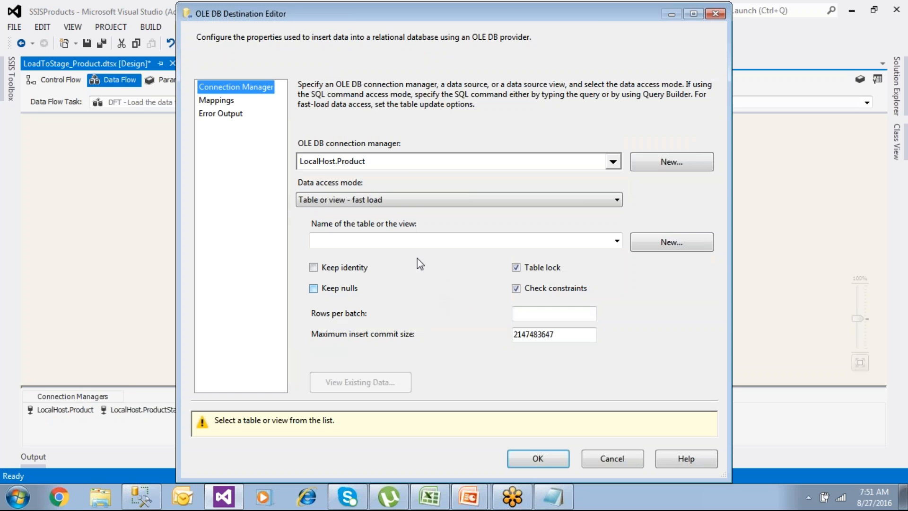
{"action": "left_click", "coordinate": [409, 167]}
{"action": "left_click", "coordinate": [404, 202]}
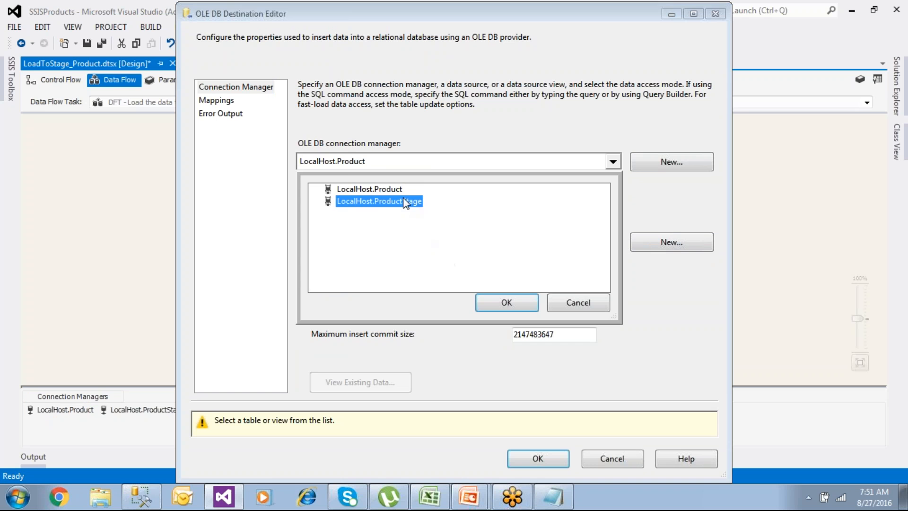
{"action": "left_click", "coordinate": [516, 310]}
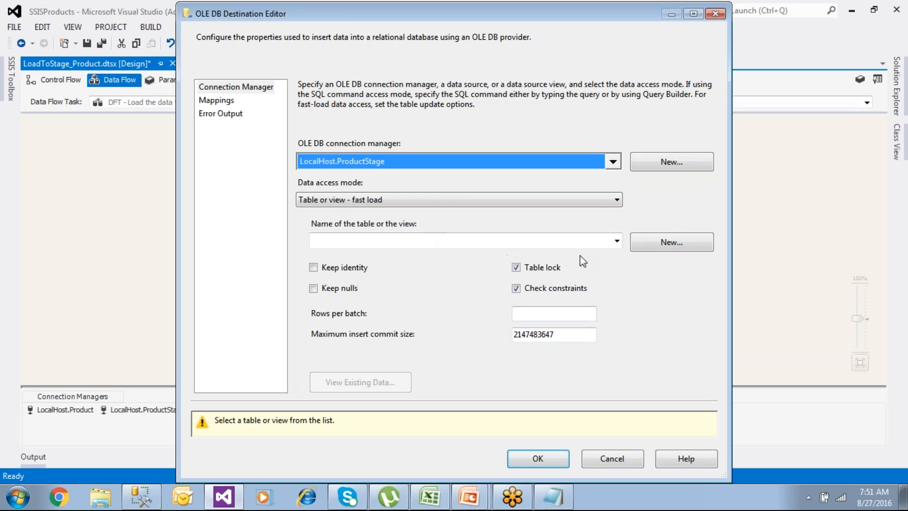
{"action": "left_click", "coordinate": [617, 241]}
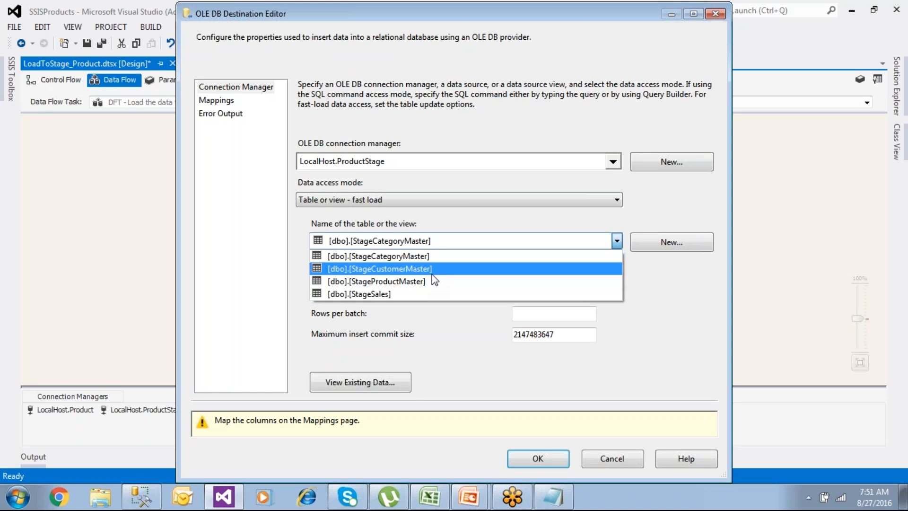
{"action": "left_click", "coordinate": [416, 281]}
{"action": "left_click", "coordinate": [222, 101]}
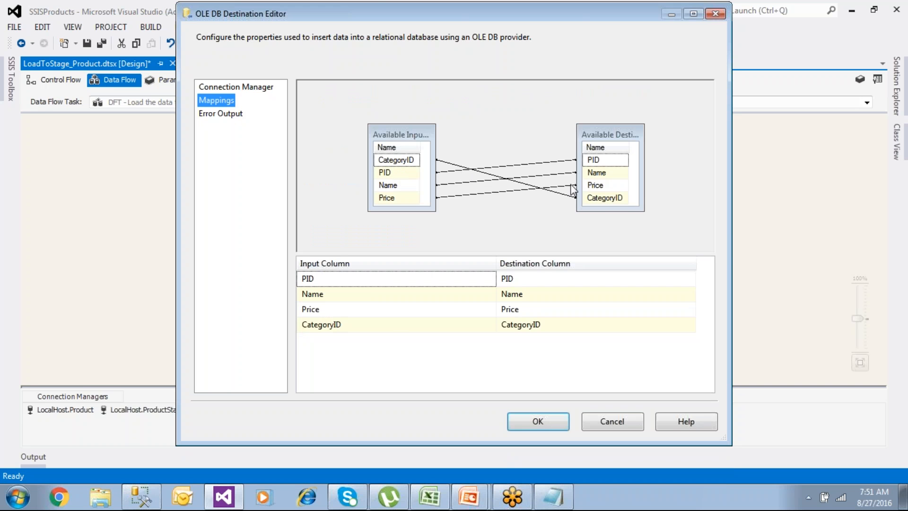
{"action": "left_click", "coordinate": [535, 422]}
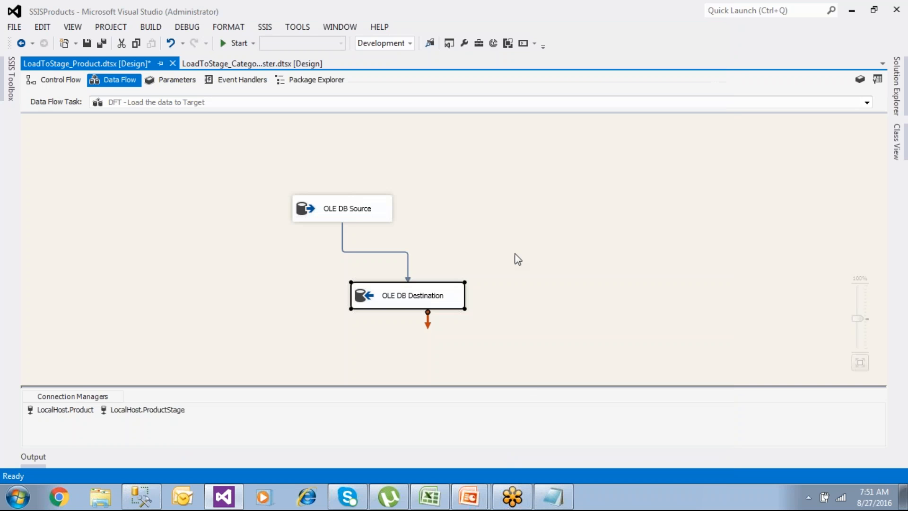
Open the Exec SQL Task - Truncate Stage Target in the control flow for editing and select its SQL statement
{"action": "left_click", "coordinate": [83, 83]}
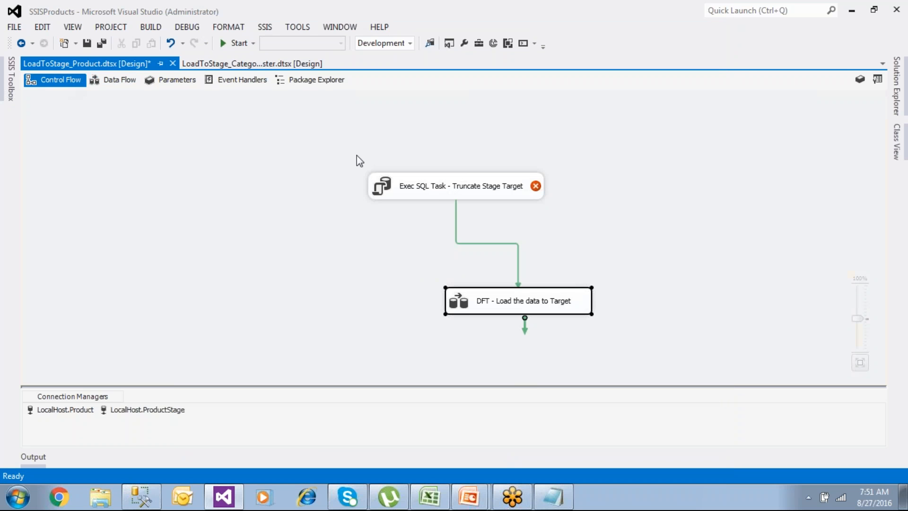
{"action": "left_click", "coordinate": [444, 194]}
{"action": "double_click", "coordinate": [444, 192]}
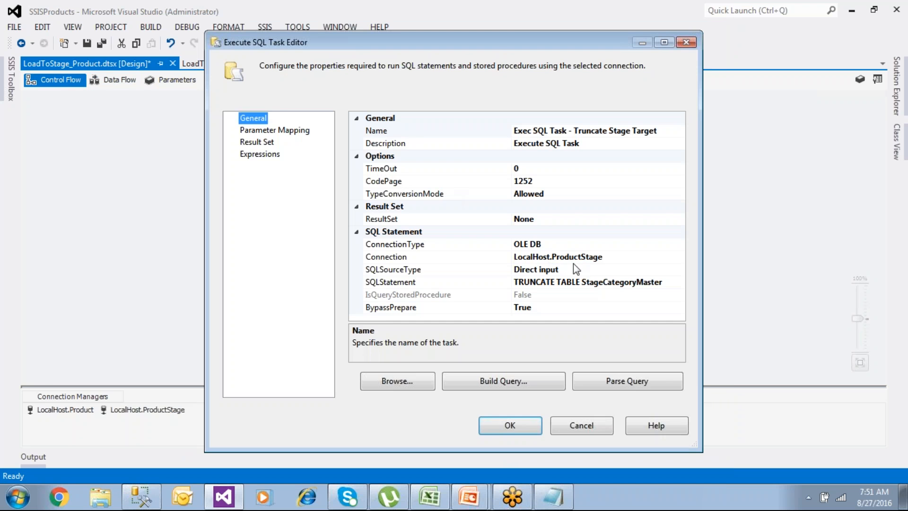
{"action": "left_click", "coordinate": [619, 283]}
Switch to SQL Server Management Studio, change the Stage script's truncate statement to TRUNCATE TABLE StageProductMaster, and run it
{"action": "left_click", "coordinate": [141, 497]}
{"action": "left_click", "coordinate": [224, 76]}
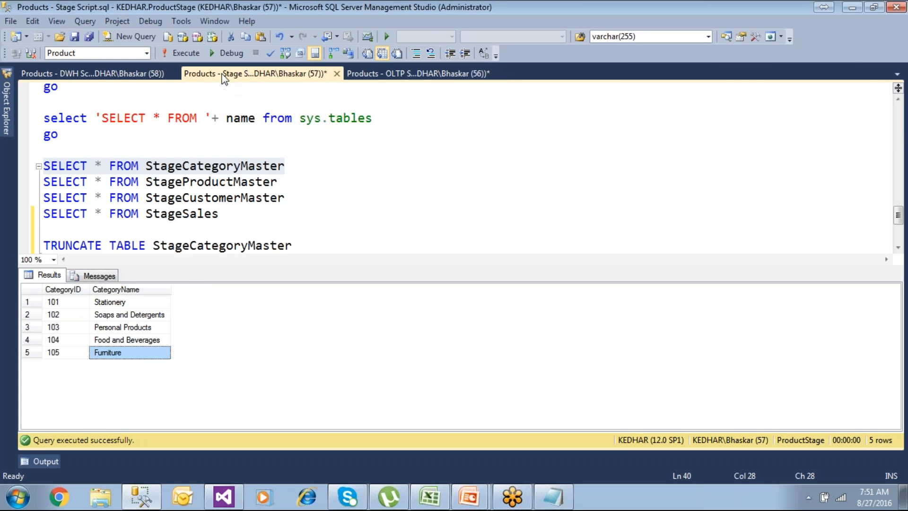
{"action": "double_click", "coordinate": [212, 182]}
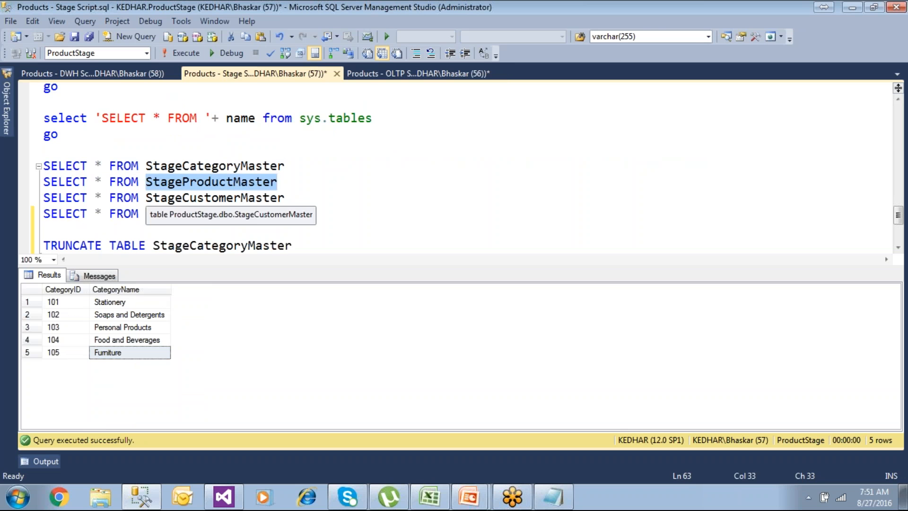
{"action": "key", "text": "ctrl+c"}
{"action": "double_click", "coordinate": [279, 246]}
{"action": "key", "text": "ctrl+v"}
{"action": "left_click_drag", "start_coordinate": [295, 244], "coordinate": [32, 249]}
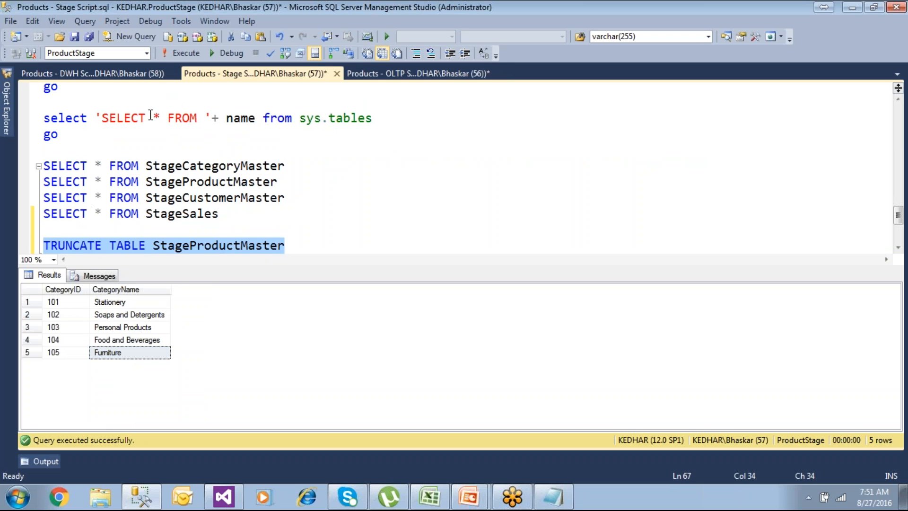
{"action": "left_click", "coordinate": [176, 54]}
{"action": "right_click", "coordinate": [207, 248]}
{"action": "left_click", "coordinate": [235, 29]}
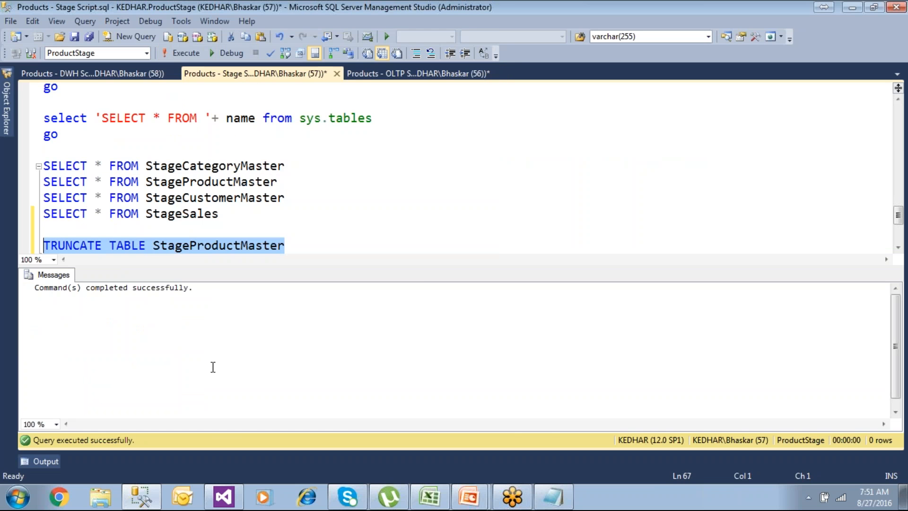
Switch to Visual Studio and set the Execute SQL task's statement to TRUNCATE TABLE StageProductMaster
{"action": "left_click", "coordinate": [224, 497]}
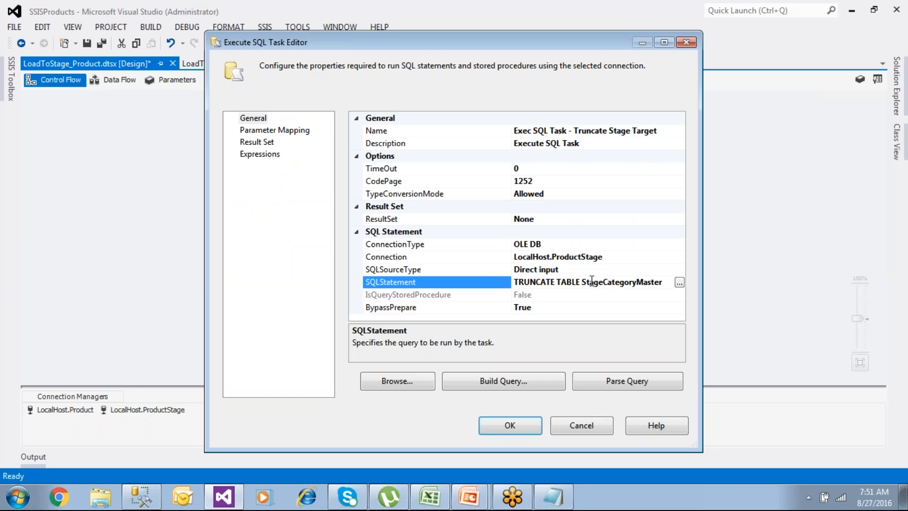
{"action": "key", "text": "shift+End"}
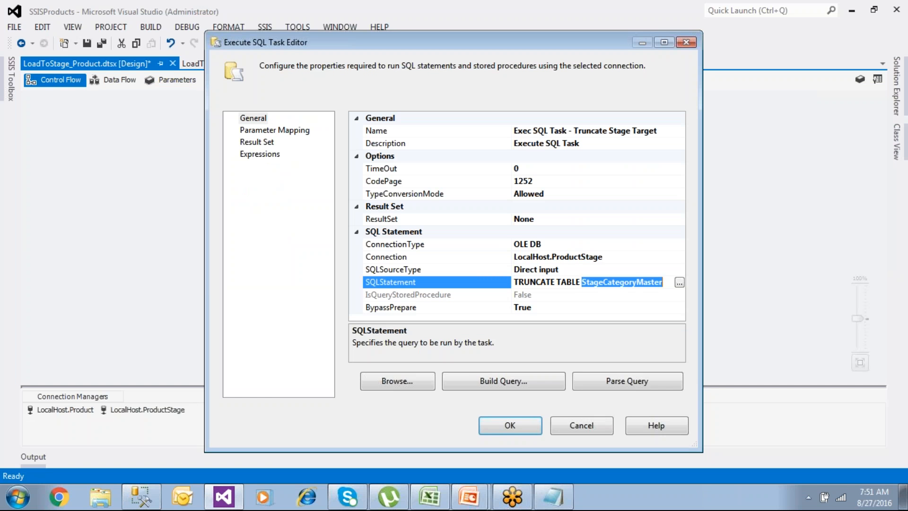
{"action": "key", "text": "ctrl+v"}
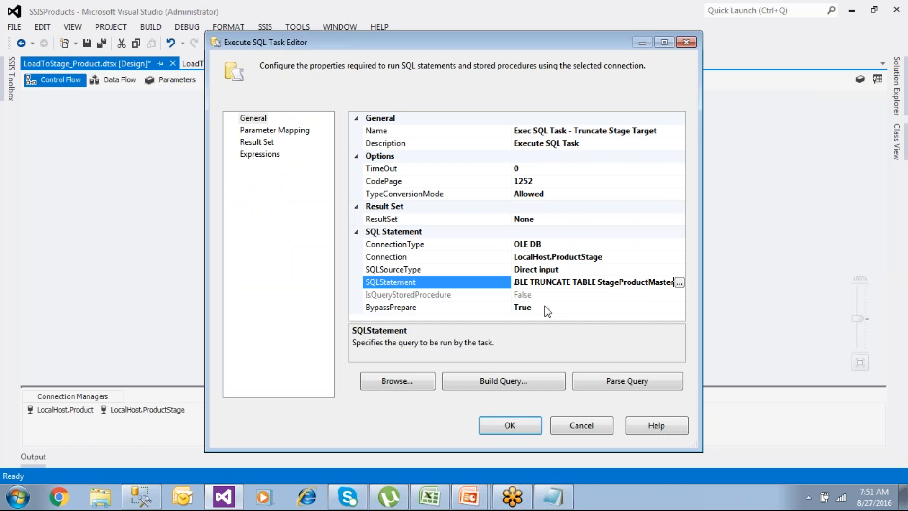
{"action": "left_click", "coordinate": [679, 283]}
{"action": "left_click", "coordinate": [508, 266]}
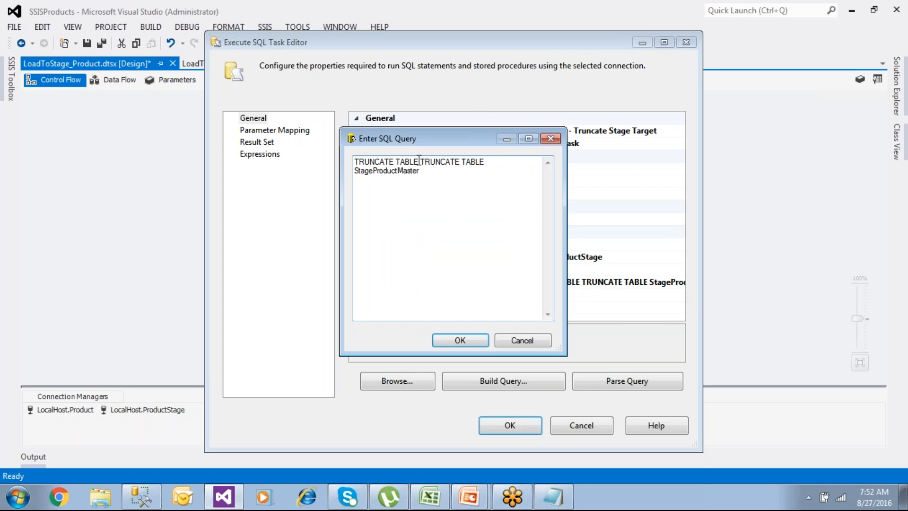
{"action": "key", "text": "BackSpace"}
{"action": "key", "text": "BackSpace"}
{"action": "key", "text": "BackSpace"}
{"action": "key", "text": "BackSpace"}
{"action": "key", "text": "BackSpace"}
{"action": "key", "text": "BackSpace"}
{"action": "key", "text": "BackSpace"}
{"action": "key", "text": "BackSpace"}
{"action": "key", "text": "BackSpace"}
{"action": "key", "text": "BackSpace"}
{"action": "key", "text": "BackSpace"}
{"action": "key", "text": "BackSpace"}
{"action": "key", "text": "BackSpace"}
{"action": "key", "text": "BackSpace"}
{"action": "key", "text": "BackSpace"}
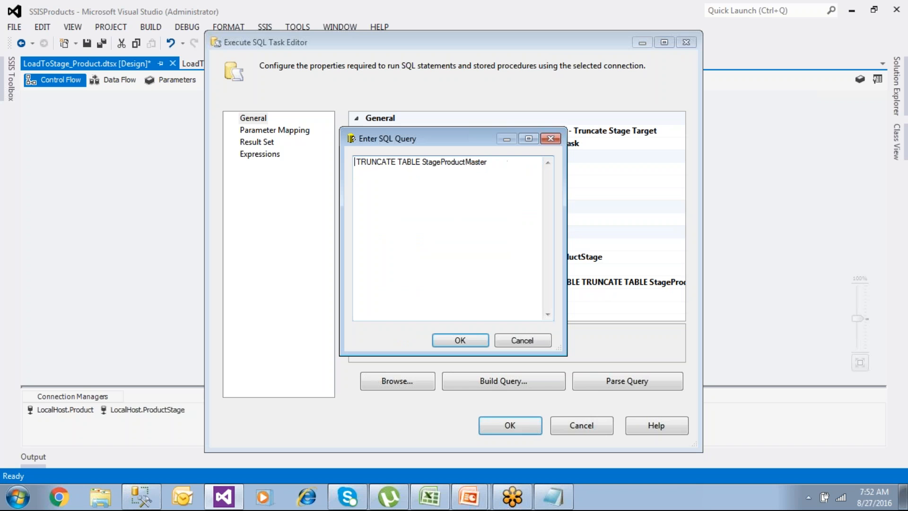
{"action": "key", "text": "Delete"}
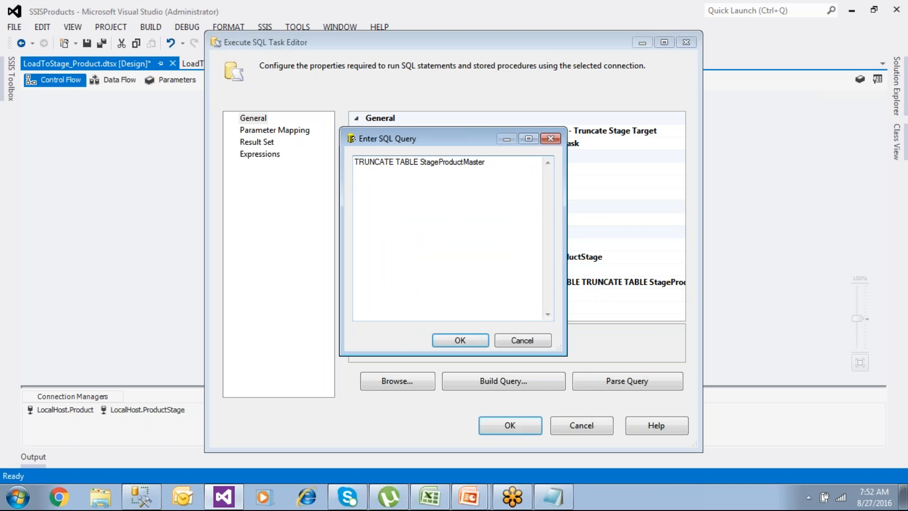
{"action": "left_click", "coordinate": [453, 342]}
{"action": "left_click", "coordinate": [510, 425]}
Save the LoadToStage_Product package and run it
{"action": "left_click", "coordinate": [586, 268]}
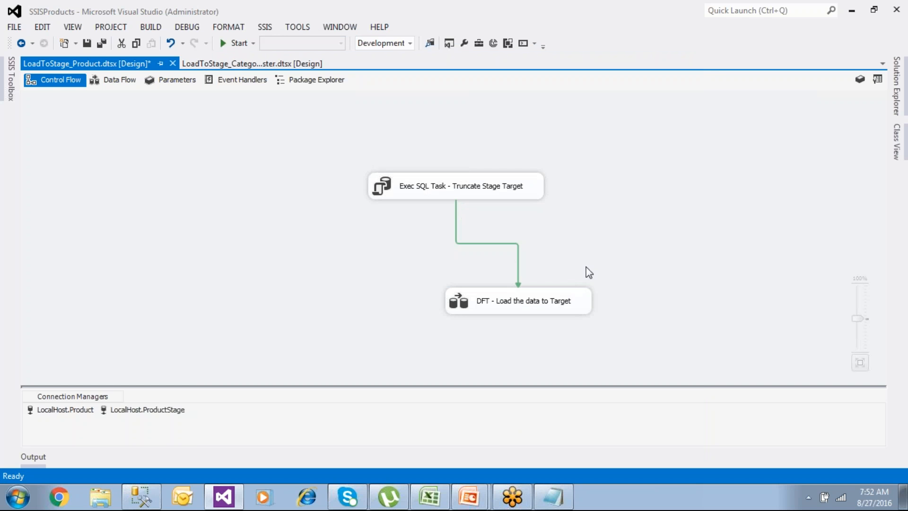
{"action": "left_click", "coordinate": [88, 44]}
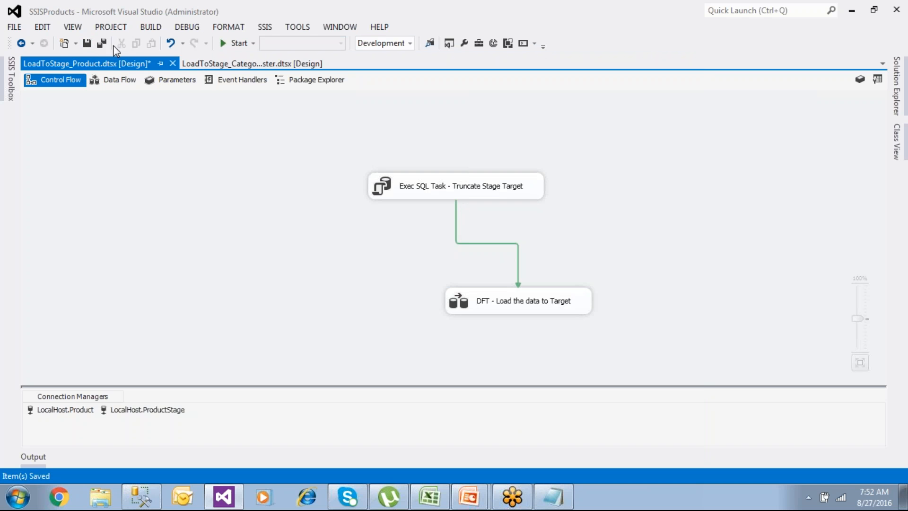
{"action": "left_click", "coordinate": [226, 46]}
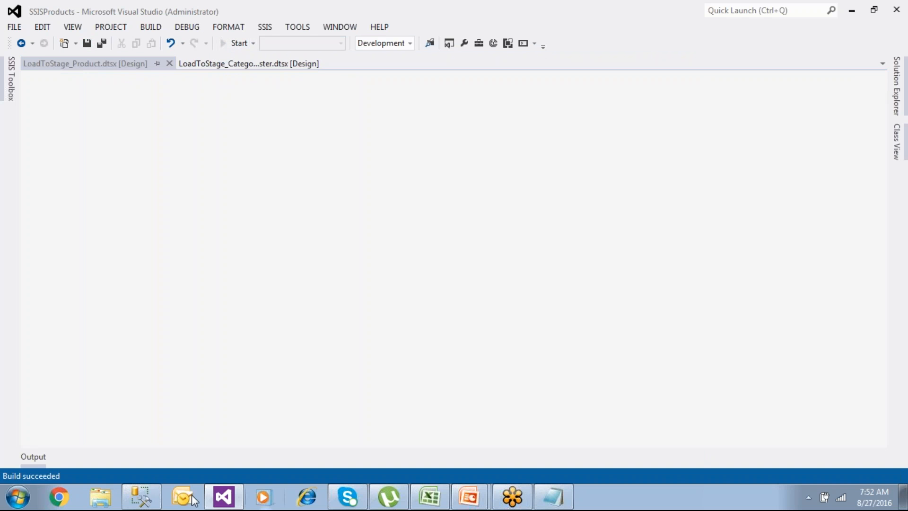
Switch to SQL Server Management Studio, run the select query on StageProductMaster in the Stage script, and review the loaded rows
{"action": "left_click", "coordinate": [146, 497]}
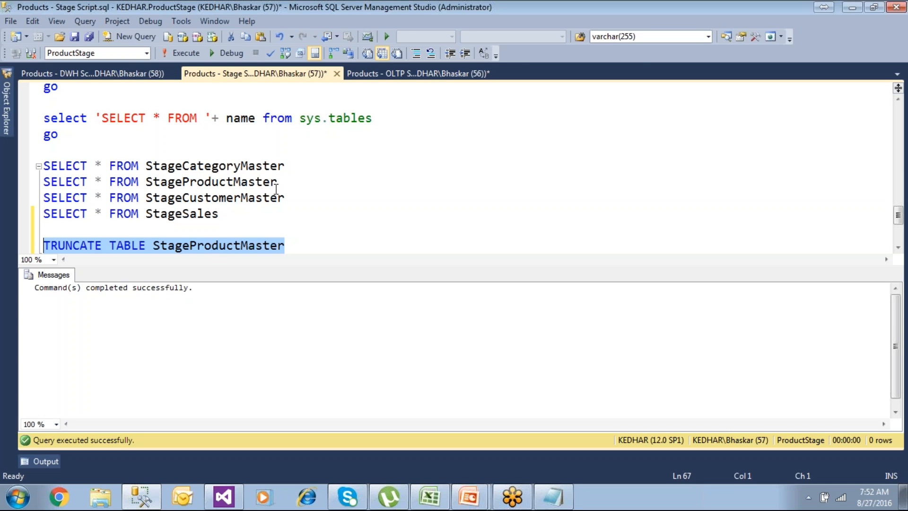
{"action": "left_click_drag", "start_coordinate": [279, 182], "coordinate": [36, 188]}
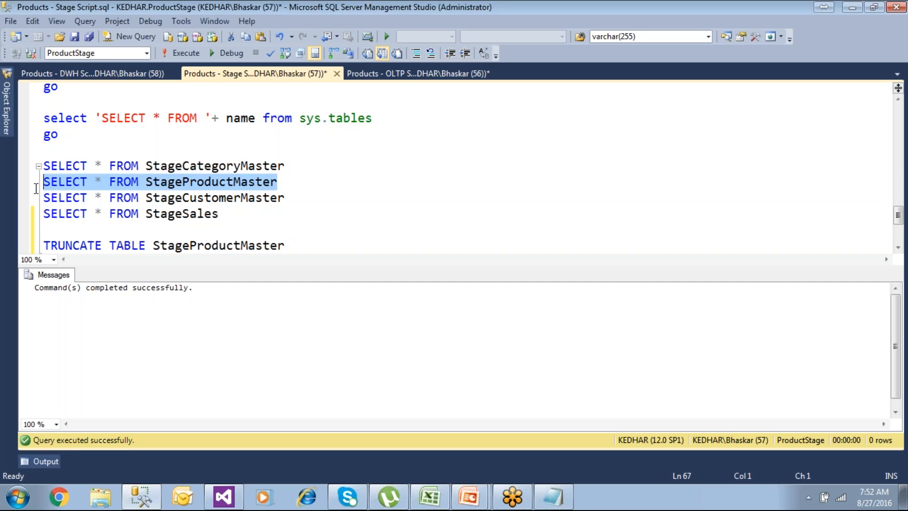
{"action": "left_click", "coordinate": [175, 54]}
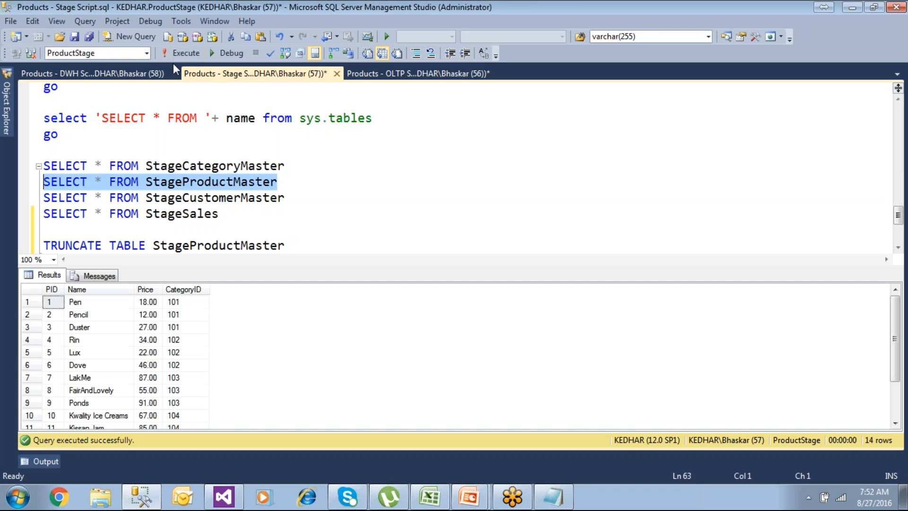
{"action": "left_click", "coordinate": [92, 428]}
{"action": "scroll", "coordinate": [112, 374], "scroll_direction": "down", "scroll_amount": 2}
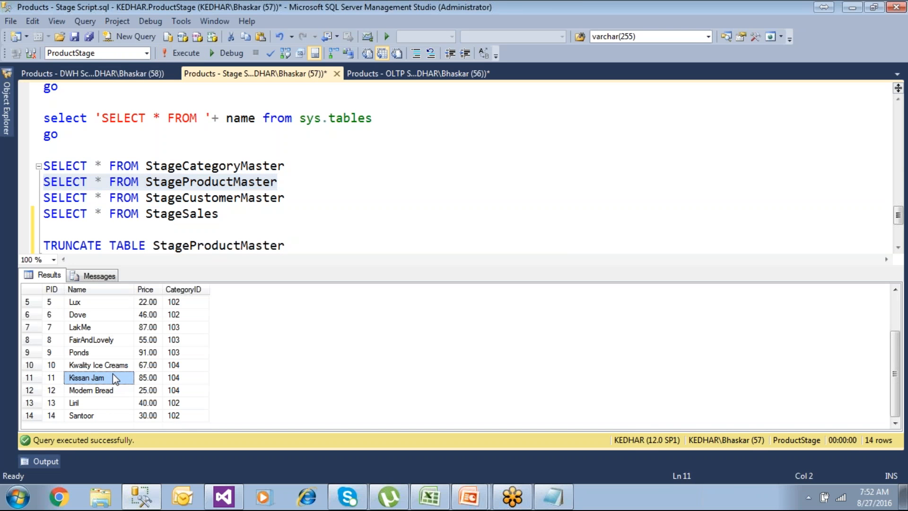
{"action": "left_click", "coordinate": [59, 417]}
In the Products OLTP script, examine the ProductMaster query rows for comparison with the stage table
{"action": "left_click", "coordinate": [419, 73]}
{"action": "left_click", "coordinate": [353, 210]}
{"action": "scroll", "coordinate": [336, 248], "scroll_direction": "down", "scroll_amount": 2}
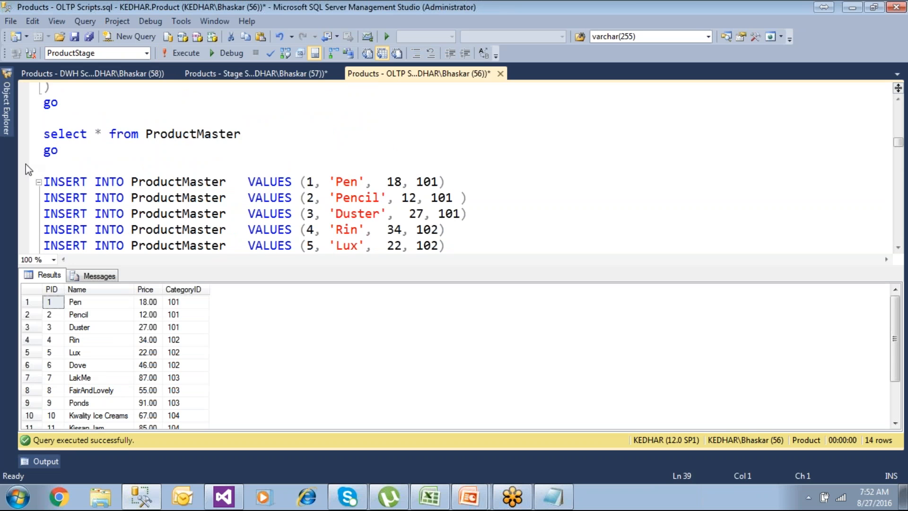
{"action": "left_click_drag", "start_coordinate": [65, 152], "coordinate": [32, 139]}
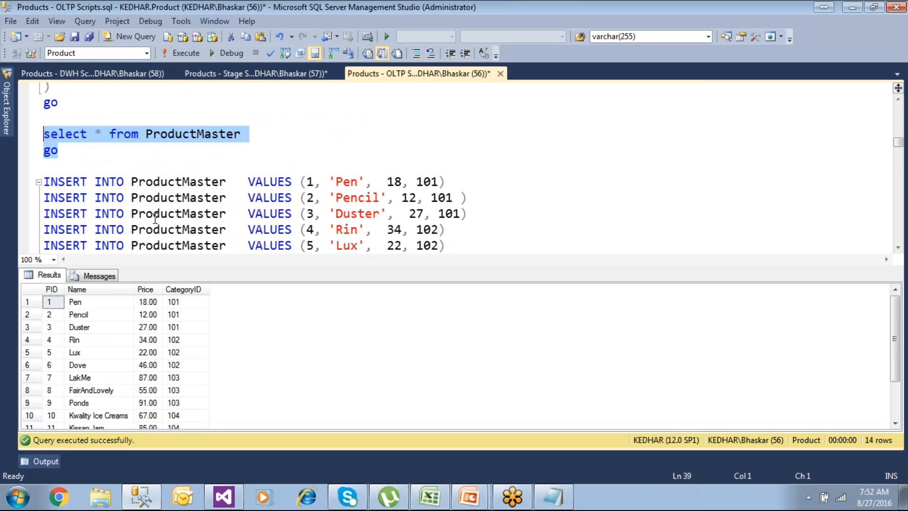
{"action": "left_click", "coordinate": [103, 378]}
{"action": "scroll", "coordinate": [103, 382], "scroll_direction": "down", "scroll_amount": 2}
{"action": "left_click", "coordinate": [87, 414]}
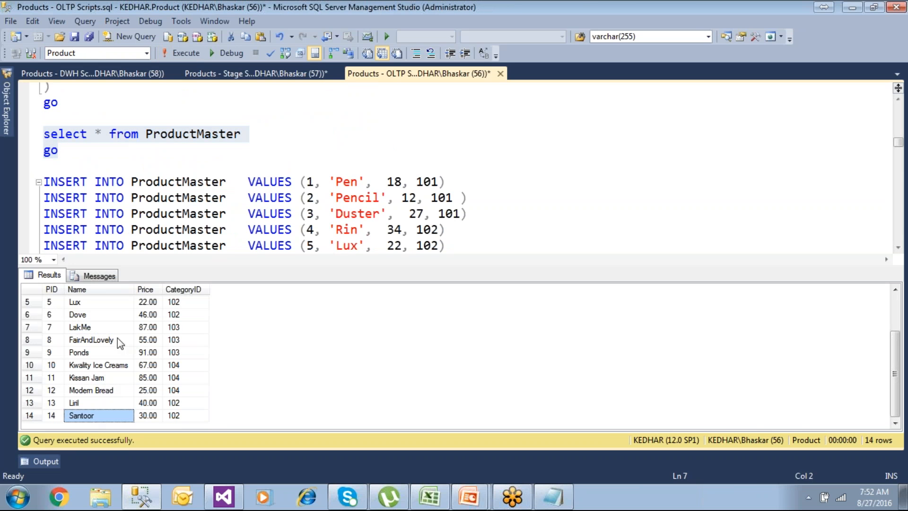
Duplicate the 'Santoor' INSERT INTO ProductMaster statement below the original, separated by a blank line
{"action": "left_click", "coordinate": [174, 214]}
{"action": "scroll", "coordinate": [174, 215], "scroll_direction": "down", "scroll_amount": 3}
{"action": "scroll", "coordinate": [544, 248], "scroll_direction": "down", "scroll_amount": 2}
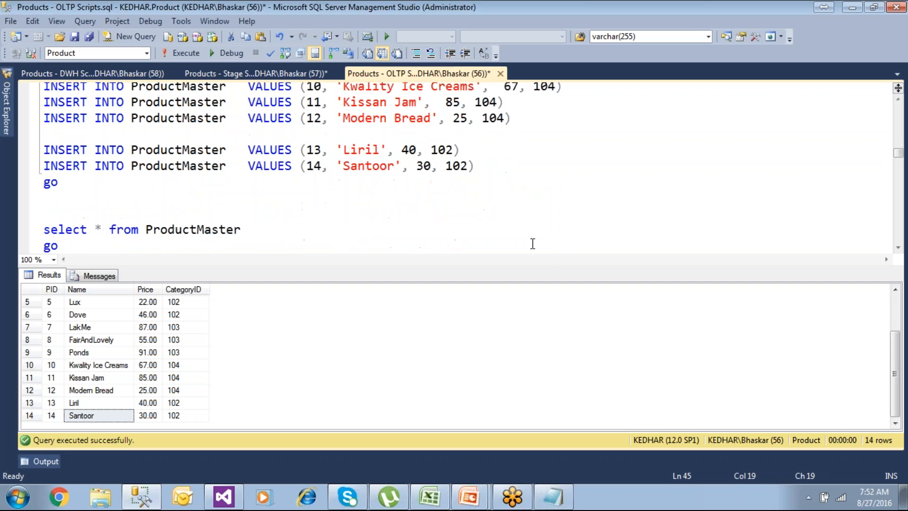
{"action": "left_click", "coordinate": [492, 168]}
{"action": "key", "text": "Return"}
{"action": "key", "text": "Return"}
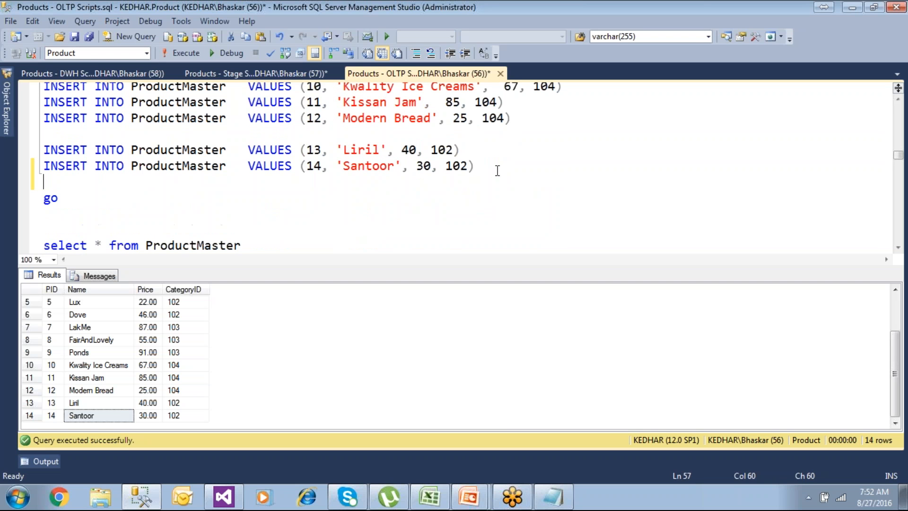
{"action": "left_click", "coordinate": [509, 169]}
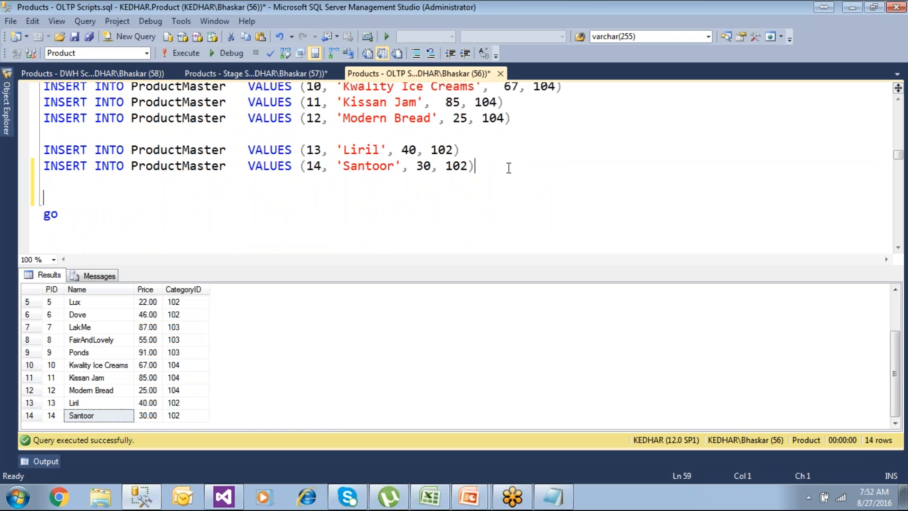
{"action": "key", "text": "shift+Home"}
{"action": "key", "text": "ctrl+c"}
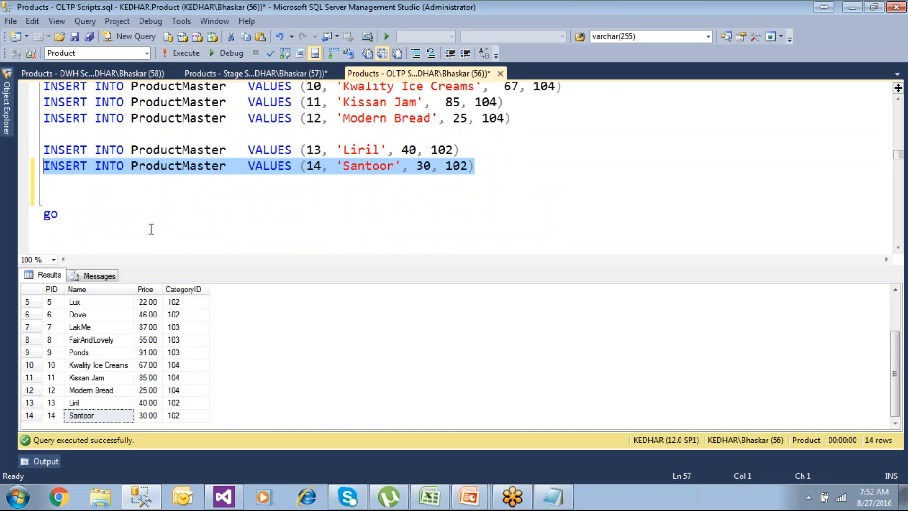
{"action": "left_click", "coordinate": [98, 204]}
{"action": "key", "text": "ctrl+v"}
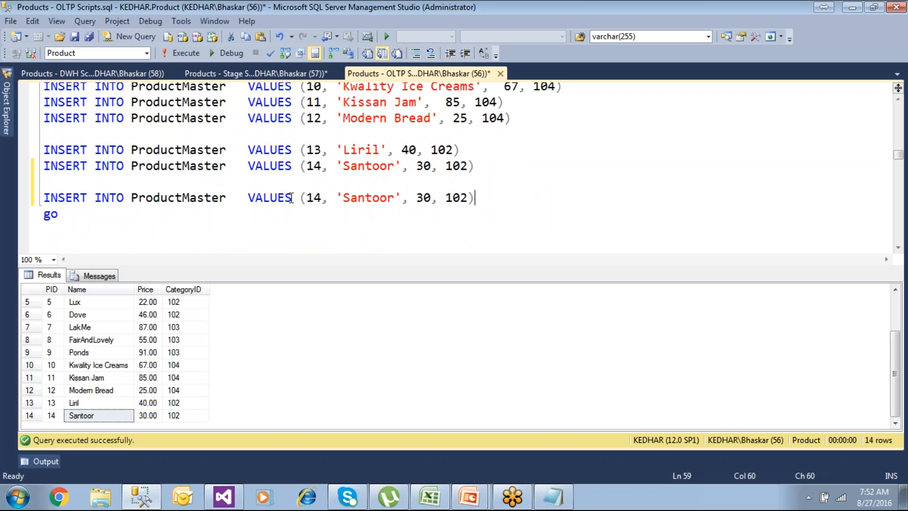
Change the product ID to 15 and the product name to 'Chairs' in the duplicated INSERT INTO ProductMaster statement
{"action": "key", "text": "BackSpace"}
{"action": "type", "text": "5"}
{"action": "key", "text": "Right"}
{"action": "key", "text": "Right"}
{"action": "key", "text": "Right"}
{"action": "key", "text": "ctrl+shift+Right"}
{"action": "type", "text": "C"}
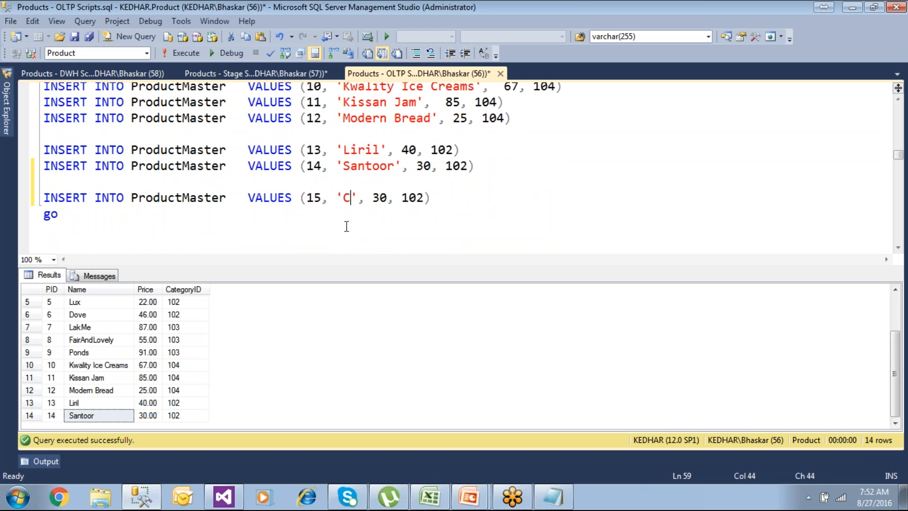
{"action": "type", "text": "hainrs"}
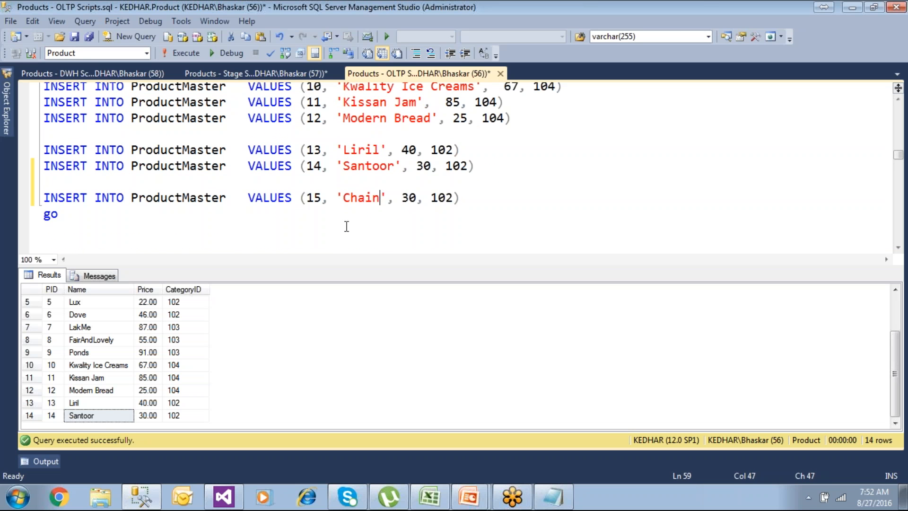
{"action": "key", "text": "BackSpace"}
{"action": "key", "text": "BackSpace"}
{"action": "key", "text": "BackSpace"}
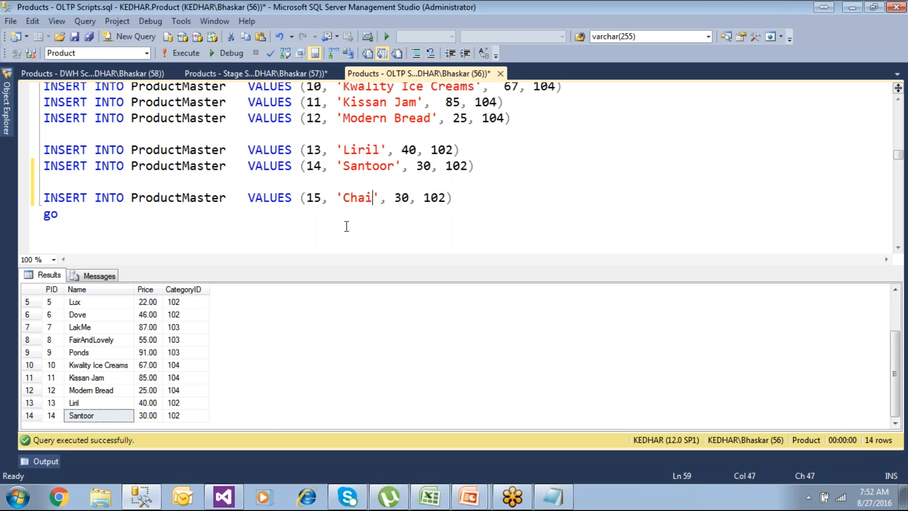
{"action": "type", "text": "rs"}
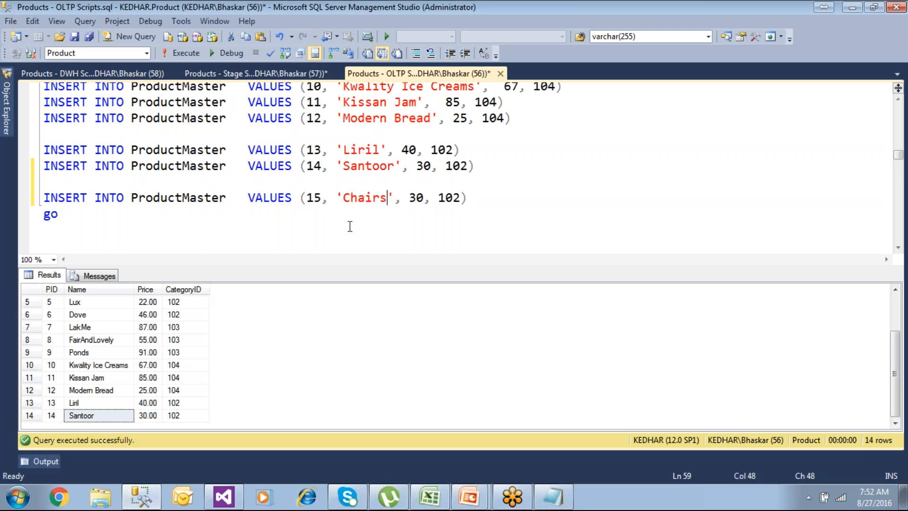
Set the price in the 'Chairs' INSERT statement to 500 and check the ProductMaster table definition above
{"action": "left_click", "coordinate": [417, 197]}
{"action": "key", "text": "BackSpace"}
{"action": "type", "text": "50"}
{"action": "scroll", "coordinate": [438, 214], "scroll_direction": "up", "scroll_amount": 11}
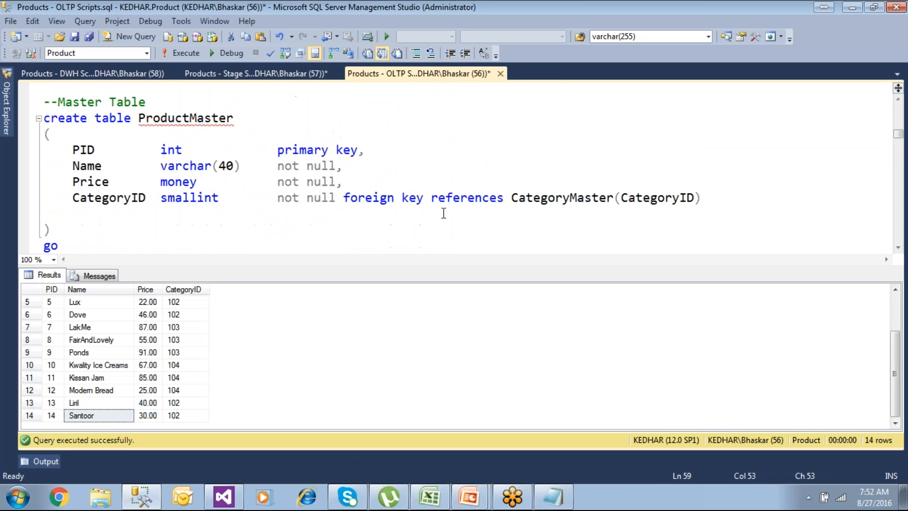
{"action": "scroll", "coordinate": [444, 213], "scroll_direction": "up", "scroll_amount": 1}
{"action": "double_click", "coordinate": [326, 131]}
{"action": "scroll", "coordinate": [351, 208], "scroll_direction": "down", "scroll_amount": 4}
{"action": "scroll", "coordinate": [352, 208], "scroll_direction": "down", "scroll_amount": 7}
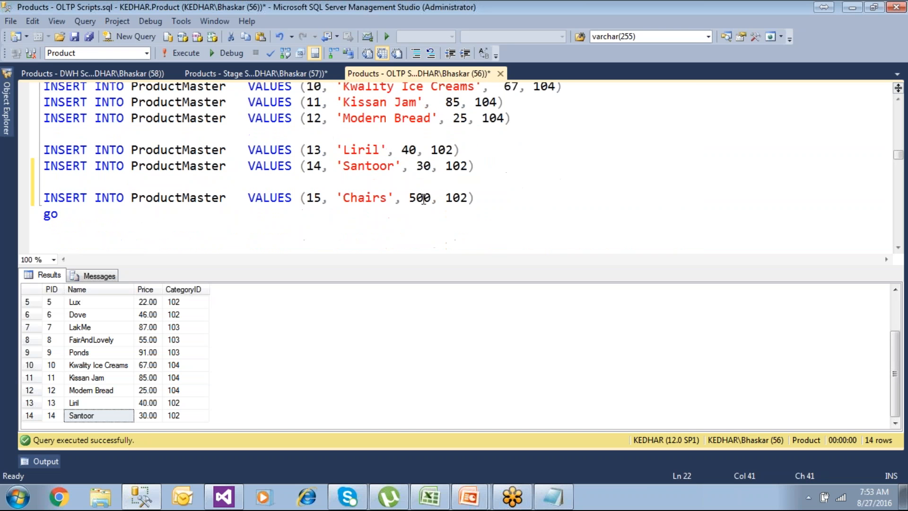
Set the category ID of the 'Chairs' row to 105 and execute only that INSERT statement with its go
{"action": "left_click", "coordinate": [467, 197]}
{"action": "key", "text": "BackSpace"}
{"action": "type", "text": "5"}
{"action": "left_click_drag", "start_coordinate": [59, 214], "coordinate": [36, 198]}
{"action": "left_click", "coordinate": [183, 55]}
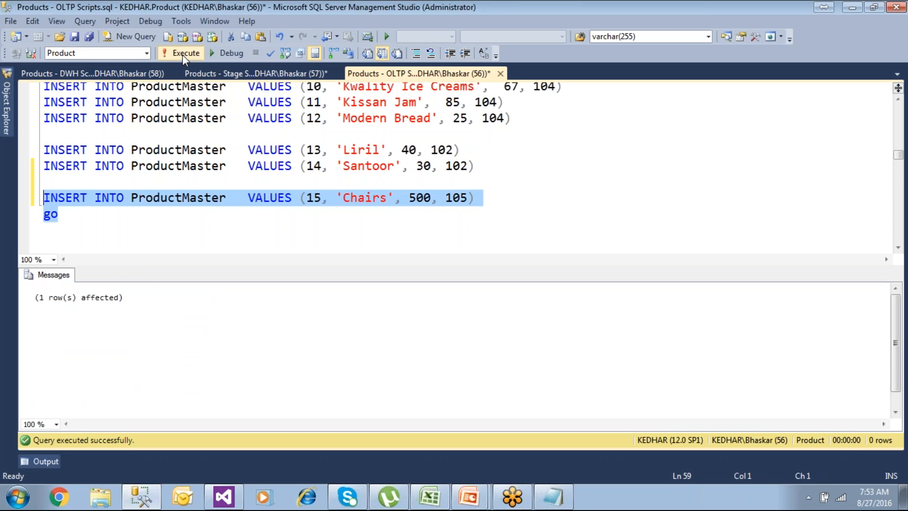
In the Stage script, run only the select query on StageProductMaster and review its rows before reloading
{"action": "left_click", "coordinate": [231, 78]}
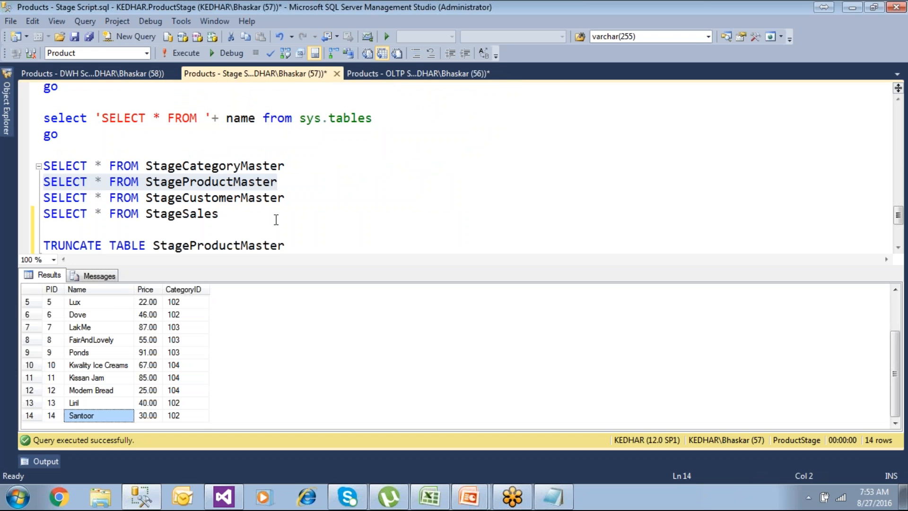
{"action": "left_click_drag", "start_coordinate": [286, 199], "coordinate": [294, 182]}
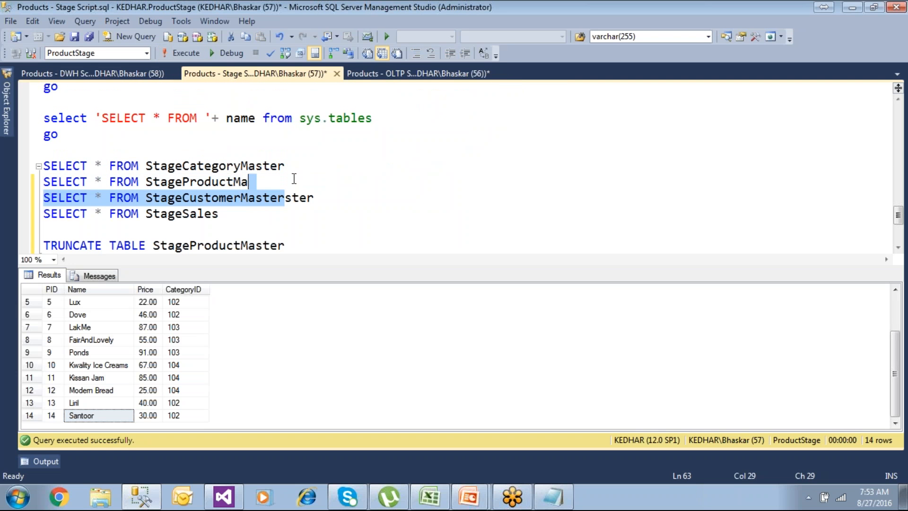
{"action": "left_click", "coordinate": [318, 193]}
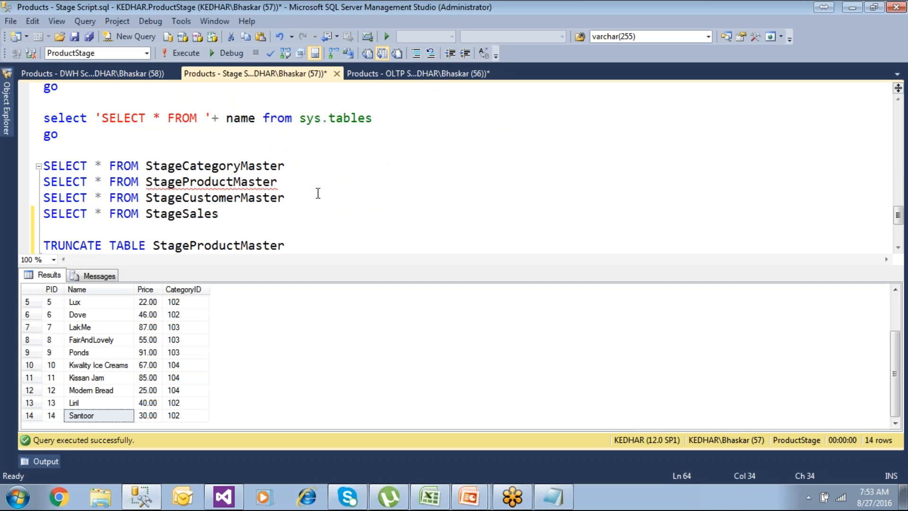
{"action": "key", "text": "Up"}
{"action": "key", "text": "shift+Home"}
{"action": "key", "text": "F5"}
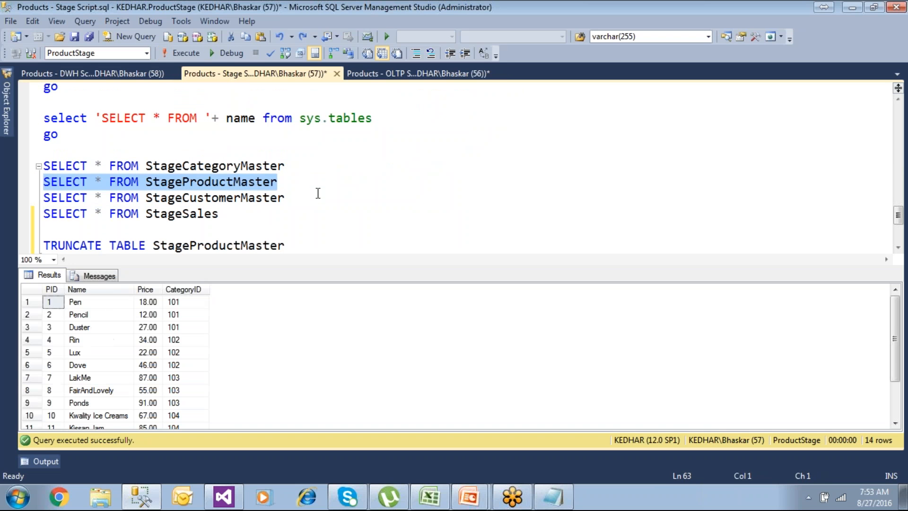
{"action": "left_click", "coordinate": [150, 353]}
{"action": "scroll", "coordinate": [152, 366], "scroll_direction": "down", "scroll_amount": 2}
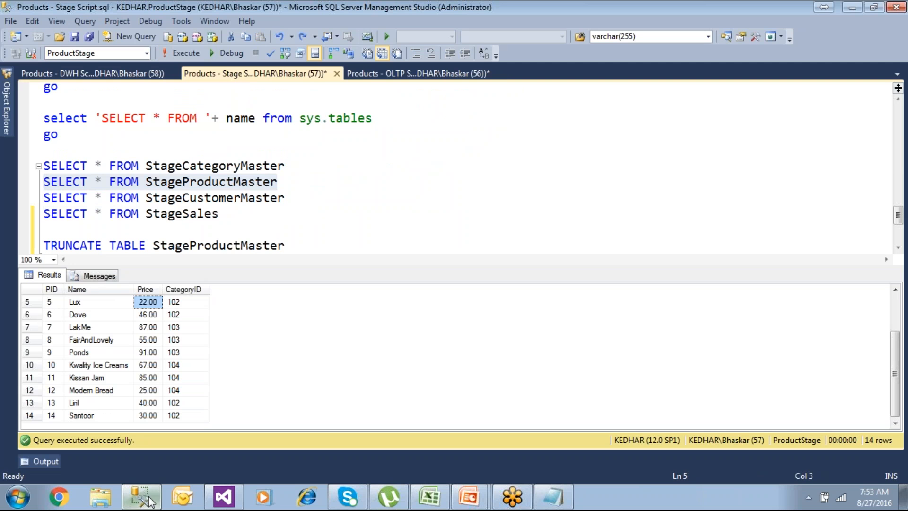
Switch to Visual Studio, rerun the LoadToStage_Product package while viewing its data flow, and return to design mode
{"action": "left_click", "coordinate": [223, 497]}
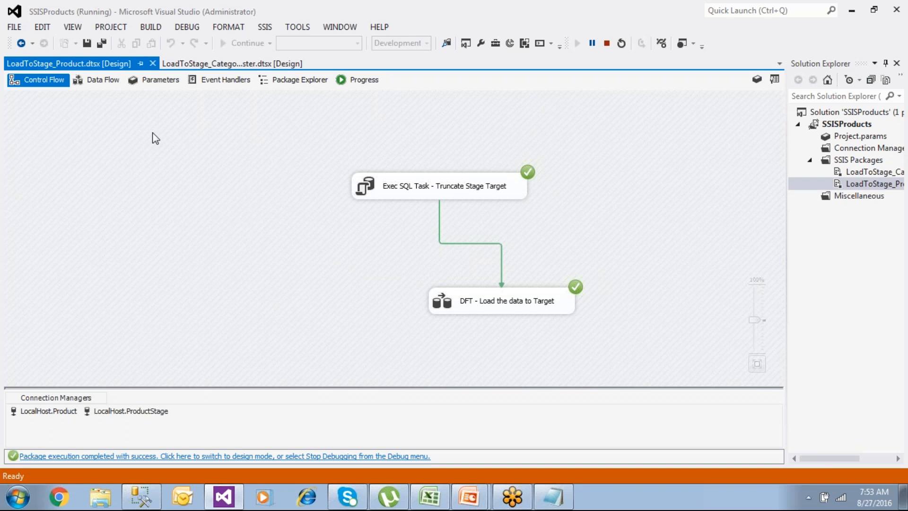
{"action": "left_click", "coordinate": [108, 85]}
{"action": "left_click", "coordinate": [358, 457]}
{"action": "left_click", "coordinate": [229, 42]}
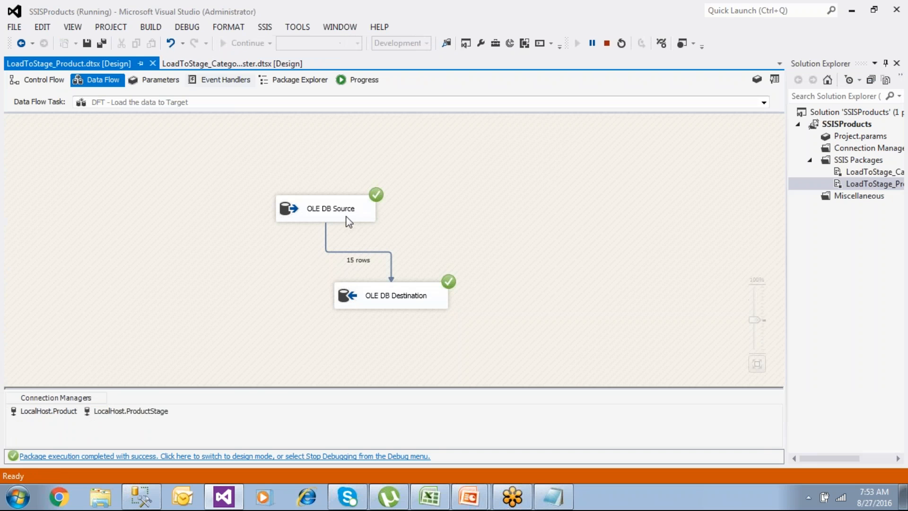
{"action": "left_click", "coordinate": [361, 457]}
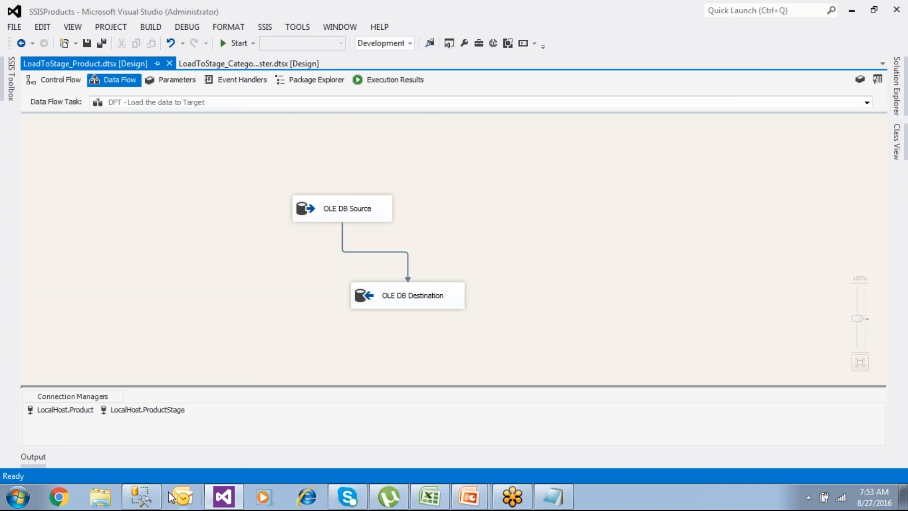
Switch to SQL Server Management Studio, rerun the StageProductMaster select query, and check the stage rows for the Chairs product
{"action": "left_click", "coordinate": [152, 505]}
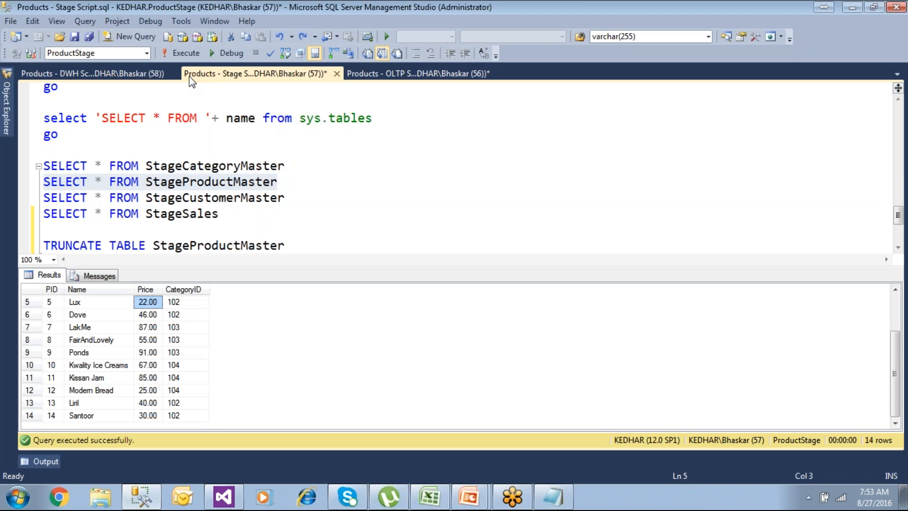
{"action": "left_click", "coordinate": [289, 198]}
{"action": "left_click_drag", "start_coordinate": [293, 183], "coordinate": [41, 182]}
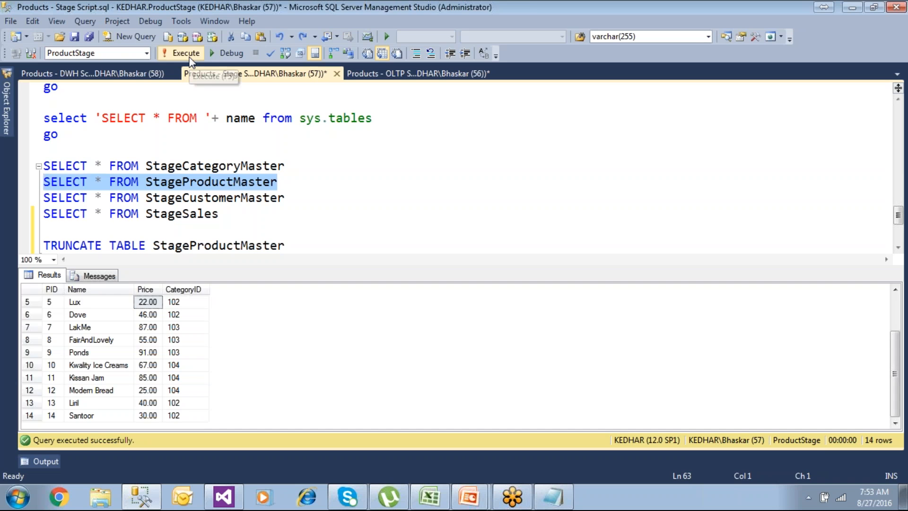
{"action": "left_click", "coordinate": [190, 55]}
{"action": "scroll", "coordinate": [137, 355], "scroll_direction": "down", "scroll_amount": 1}
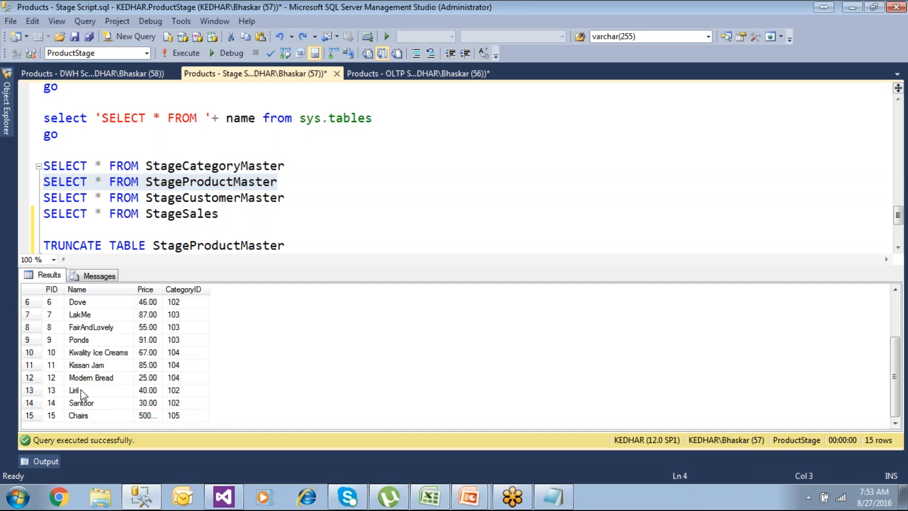
{"action": "left_click", "coordinate": [55, 415]}
{"action": "left_click", "coordinate": [116, 416]}
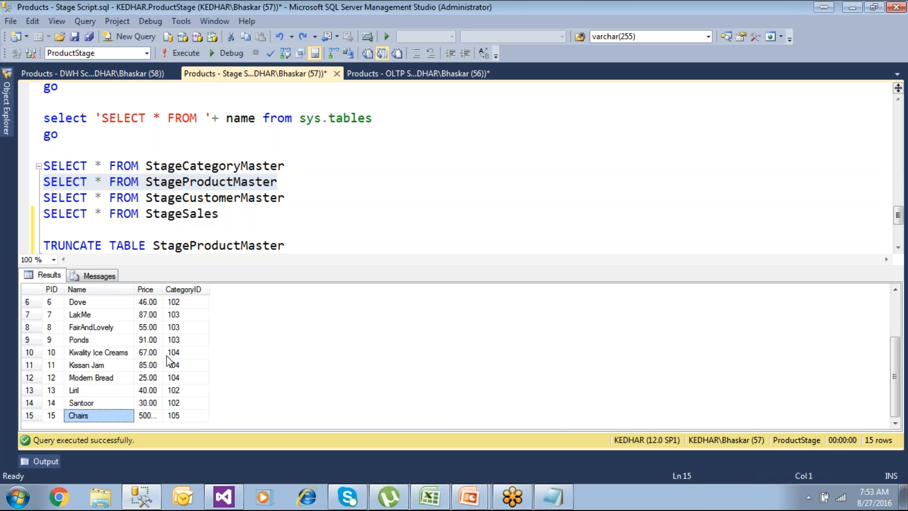
{"action": "left_click", "coordinate": [169, 355]}
{"action": "scroll", "coordinate": [170, 357], "scroll_direction": "up", "scroll_amount": 2}
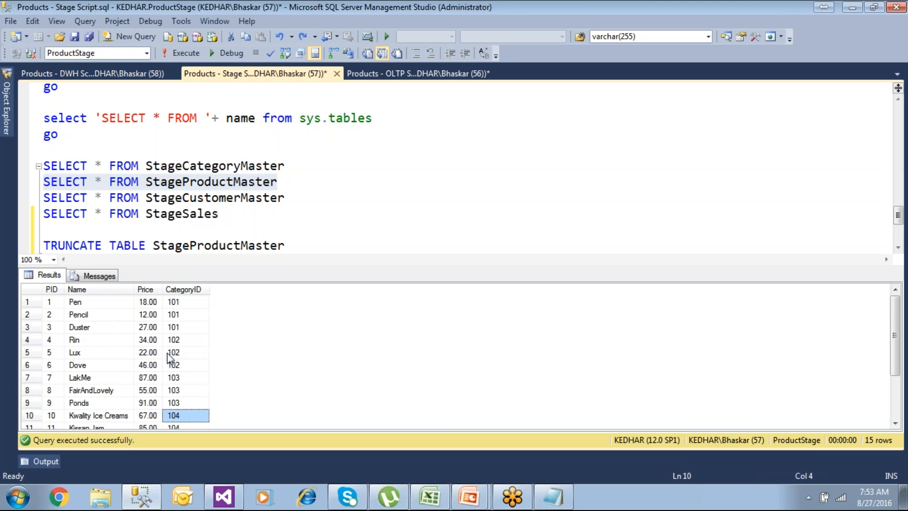
{"action": "left_click", "coordinate": [285, 245]}
{"action": "left_click", "coordinate": [415, 181]}
In the DWH script, execute the USE ProductDW statement with its go to change the active database
{"action": "left_click", "coordinate": [129, 78]}
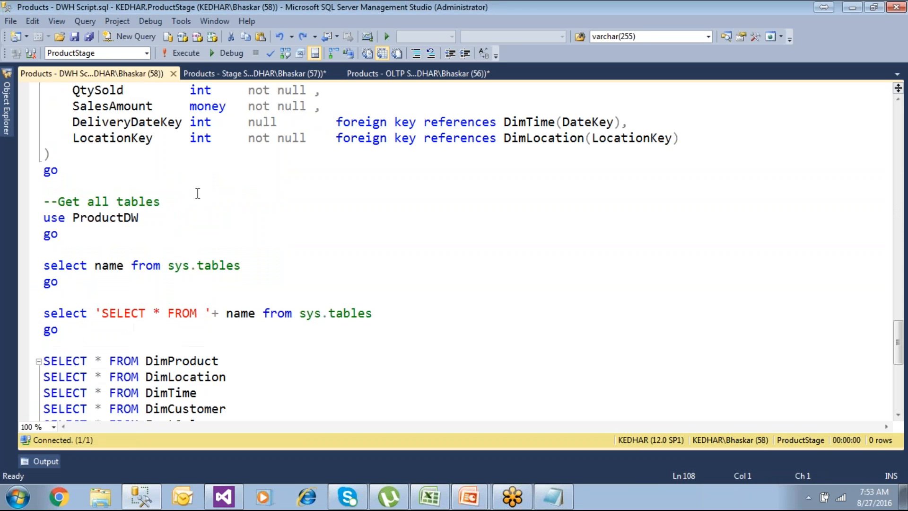
{"action": "scroll", "coordinate": [197, 194], "scroll_direction": "up", "scroll_amount": 12}
{"action": "scroll", "coordinate": [198, 193], "scroll_direction": "up", "scroll_amount": 15}
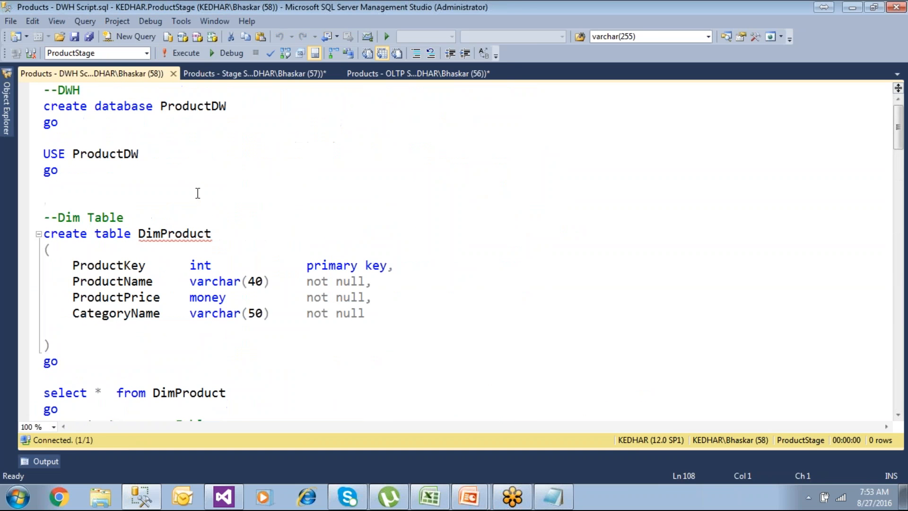
{"action": "double_click", "coordinate": [174, 107]}
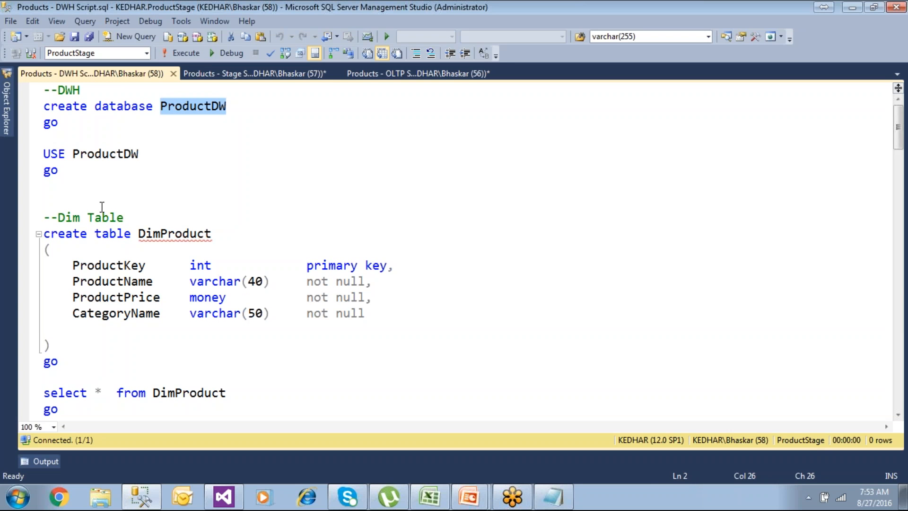
{"action": "key", "text": "shift+Up"}
{"action": "key", "text": "shift+Up"}
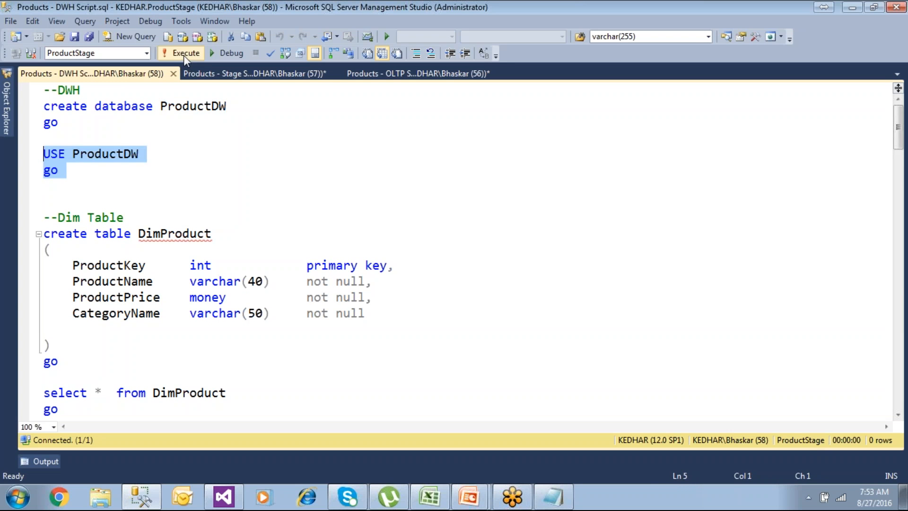
{"action": "left_click", "coordinate": [184, 53]}
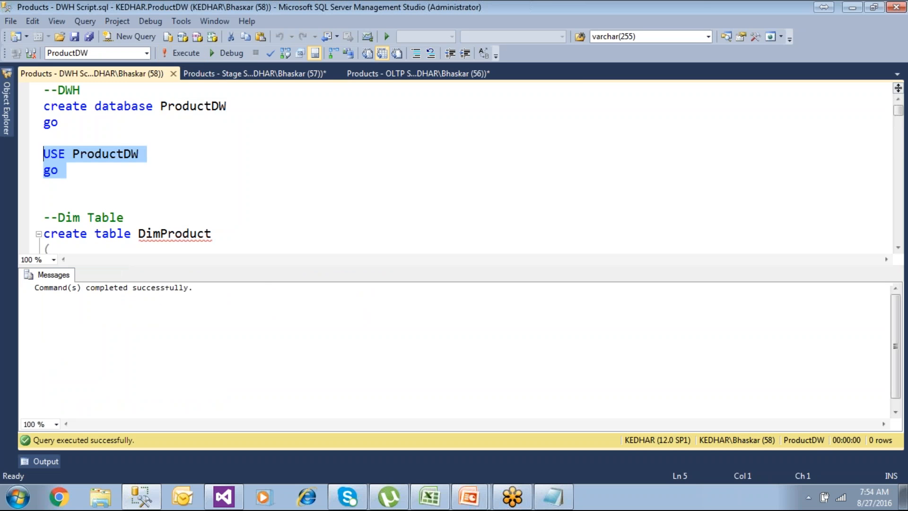
Examine the column definitions in the create table DimProduct statement of the DWH script
{"action": "left_click", "coordinate": [165, 144]}
{"action": "scroll", "coordinate": [166, 145], "scroll_direction": "down", "scroll_amount": 2}
{"action": "double_click", "coordinate": [166, 139]}
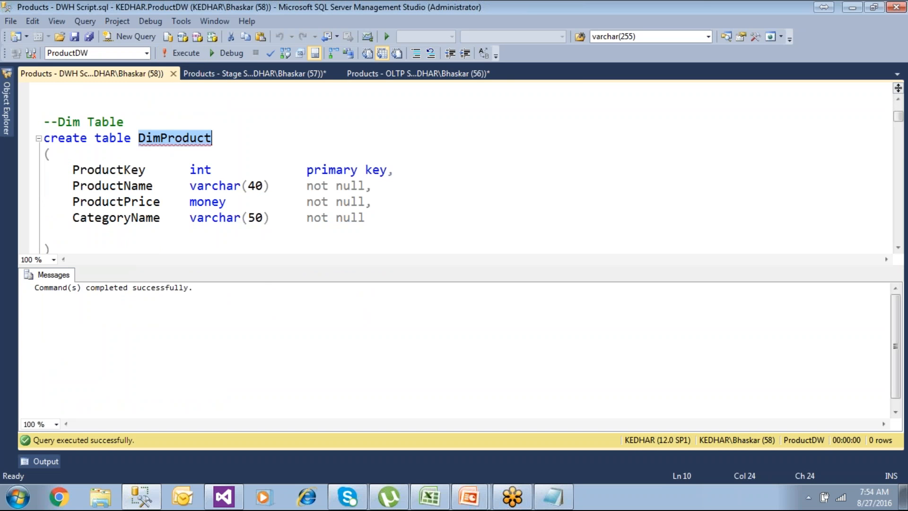
{"action": "left_click", "coordinate": [164, 151]}
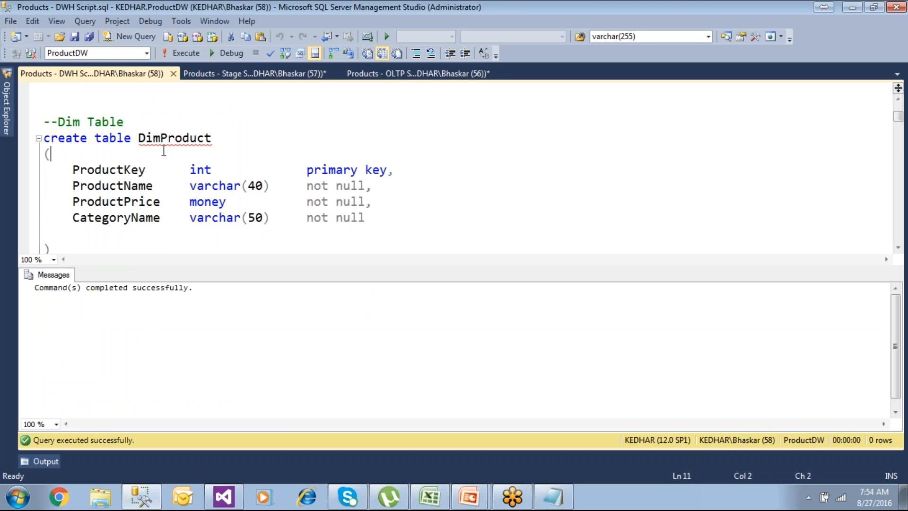
In the OLTP script, examine the PID, Name, Price and CategoryID column definitions of the ProductMaster table
{"action": "left_click", "coordinate": [406, 73]}
{"action": "scroll", "coordinate": [208, 178], "scroll_direction": "up", "scroll_amount": 8}
{"action": "scroll", "coordinate": [208, 178], "scroll_direction": "up", "scroll_amount": 10}
{"action": "scroll", "coordinate": [208, 180], "scroll_direction": "down", "scroll_amount": 1}
{"action": "scroll", "coordinate": [208, 178], "scroll_direction": "down", "scroll_amount": 5}
{"action": "scroll", "coordinate": [208, 179], "scroll_direction": "down", "scroll_amount": 4}
{"action": "left_click_drag", "start_coordinate": [69, 154], "coordinate": [228, 147]}
{"action": "left_click_drag", "start_coordinate": [44, 170], "coordinate": [177, 182]}
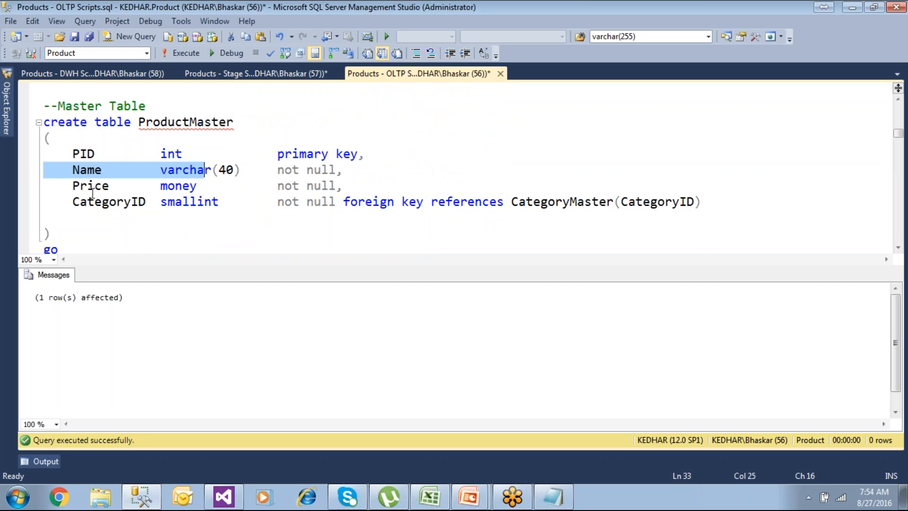
{"action": "left_click_drag", "start_coordinate": [69, 188], "coordinate": [218, 192]}
{"action": "left_click_drag", "start_coordinate": [66, 204], "coordinate": [213, 205]}
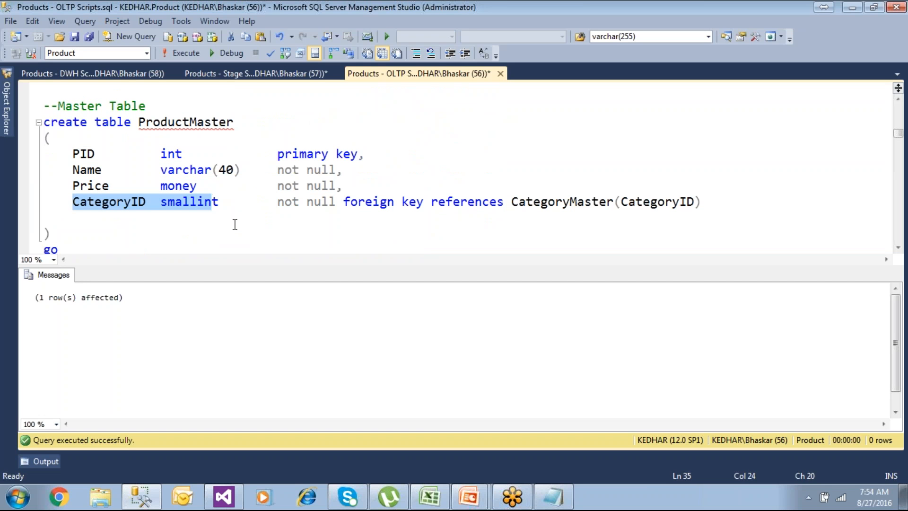
Switch to the Product Tables workbook in Excel and rename Sheet2 as MappingSheet
{"action": "left_click", "coordinate": [426, 497]}
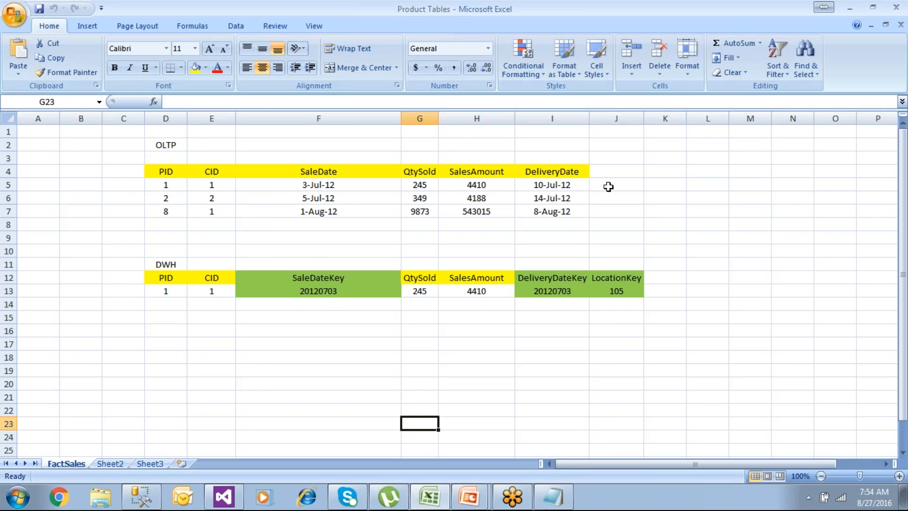
{"action": "left_click", "coordinate": [111, 464]}
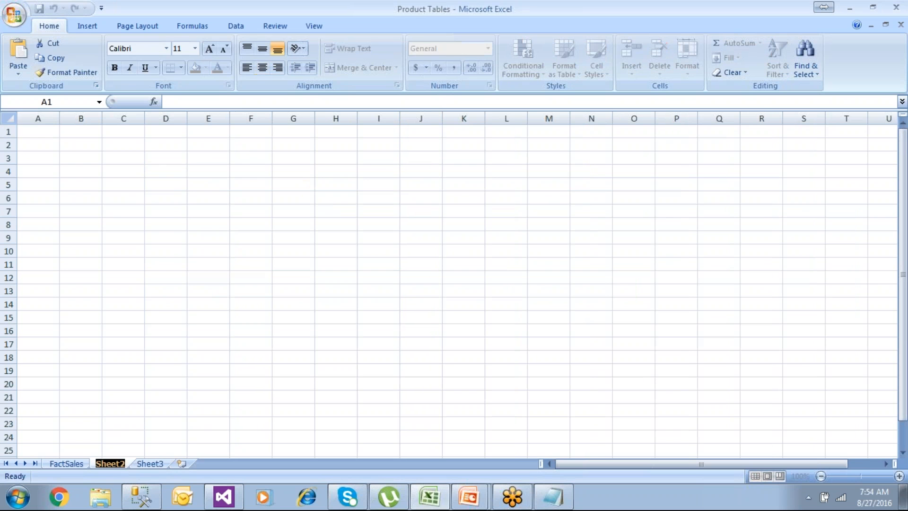
{"action": "type", "text": "Mapp"}
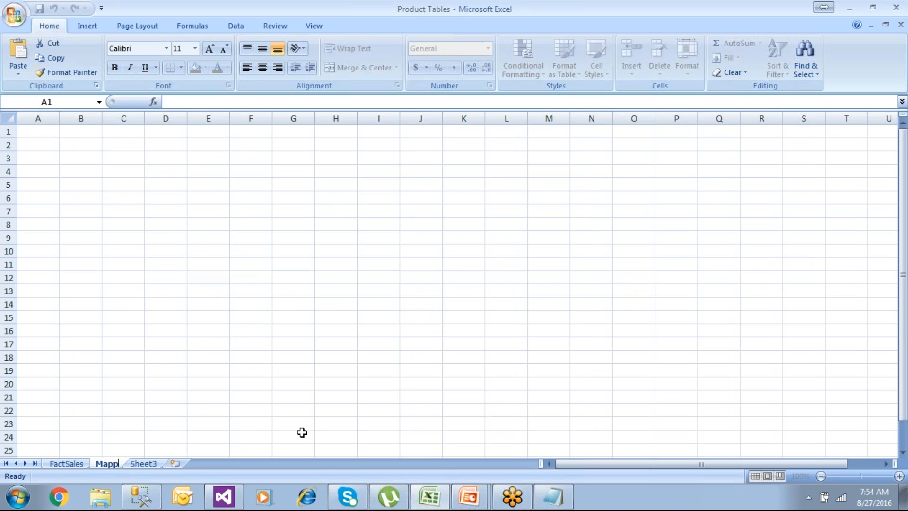
{"action": "type", "text": "ingSheet"}
{"action": "left_click", "coordinate": [87, 277]}
Enter the heading OLTP in cell B3 and the label Table Name in cell B5 of MappingSheet
{"action": "left_click", "coordinate": [80, 160]}
{"action": "type", "text": "OLTP"}
{"action": "key", "text": "Return"}
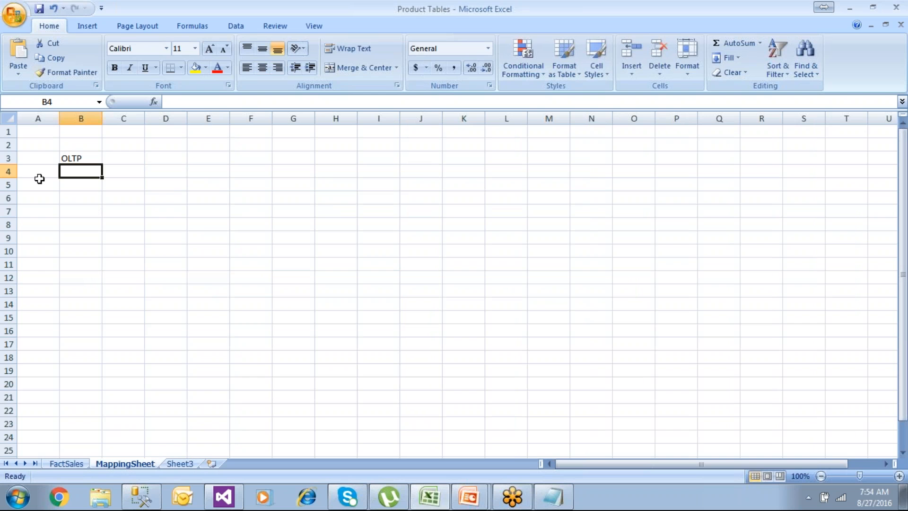
{"action": "left_click", "coordinate": [89, 184]}
{"action": "type", "text": "Ta"}
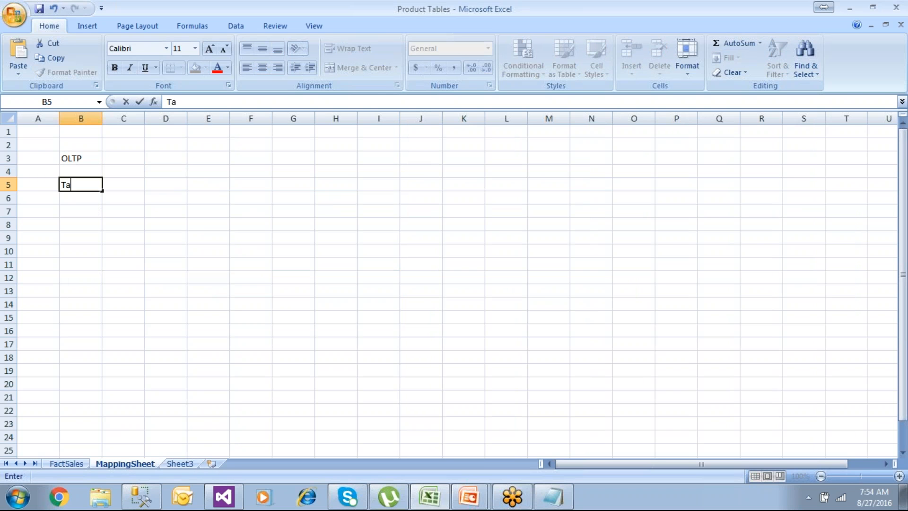
{"action": "type", "text": "ble Nae"}
{"action": "type", "text": "e"}
{"action": "key", "text": "Return"}
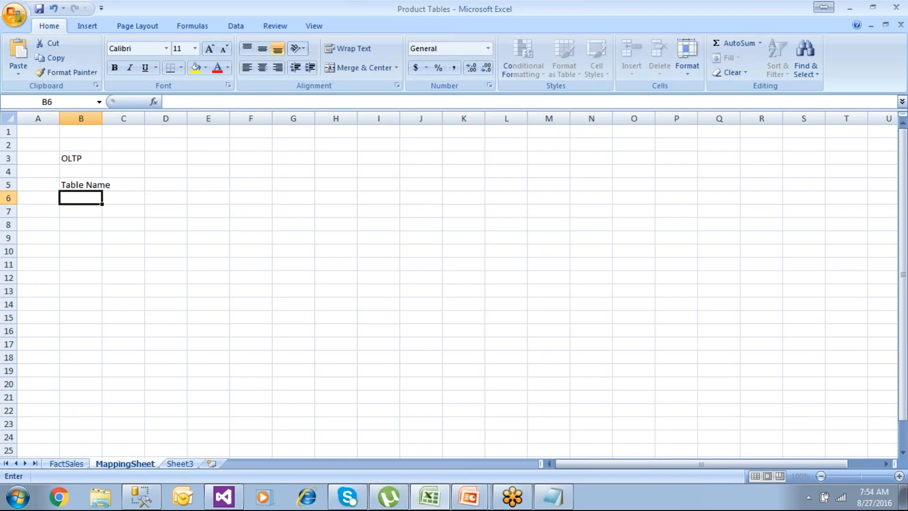
Enter the table name ProductMaster in cell C5 beside the Table Name label, and widen columns B and C
{"action": "left_click_drag", "start_coordinate": [102, 135], "coordinate": [218, 129]}
{"action": "left_click", "coordinate": [186, 186]}
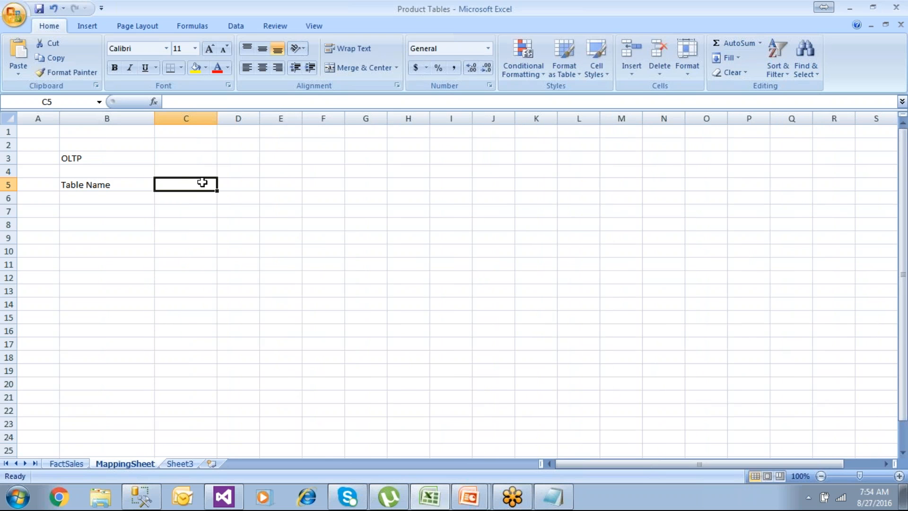
{"action": "type", "text": "Proi"}
{"action": "type", "text": "dy"}
{"action": "key", "text": "BackSpace"}
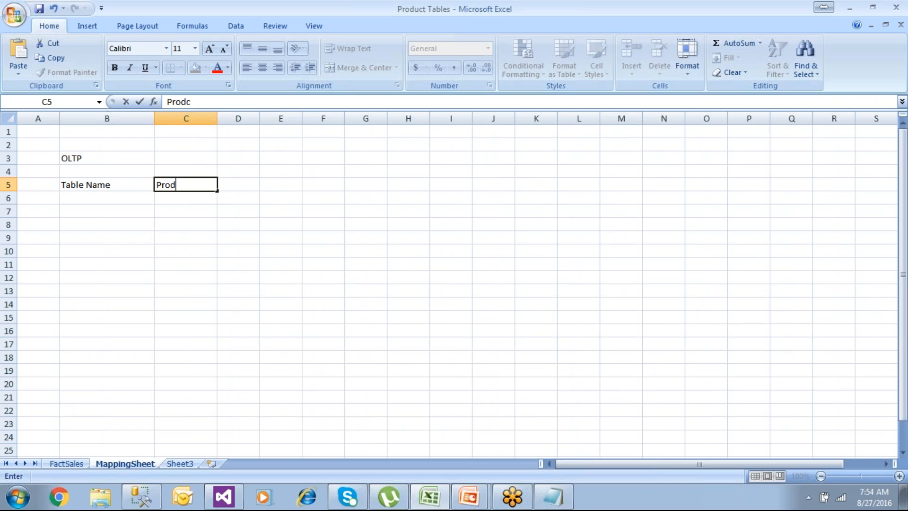
{"action": "type", "text": "ctMaster"}
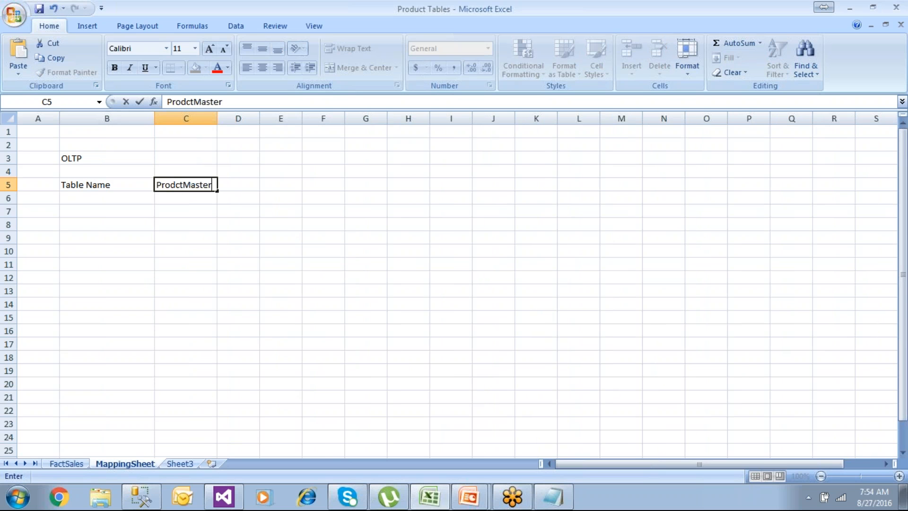
{"action": "key", "text": "Return"}
{"action": "left_click", "coordinate": [209, 212]}
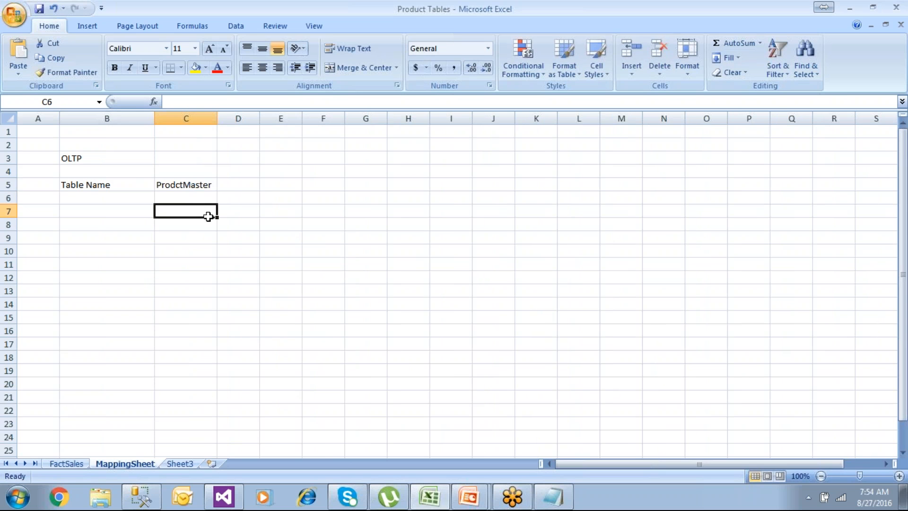
{"action": "left_click", "coordinate": [176, 184]}
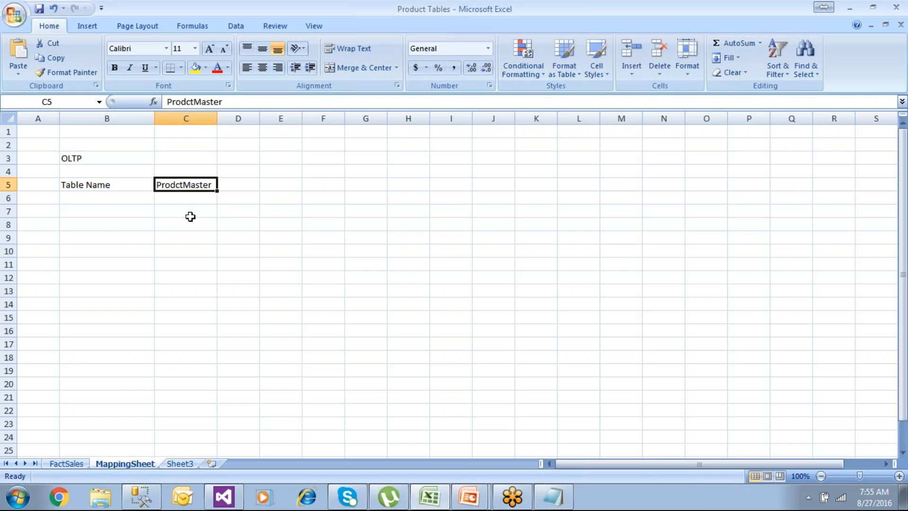
{"action": "double_click", "coordinate": [176, 185]}
{"action": "type", "text": "u"}
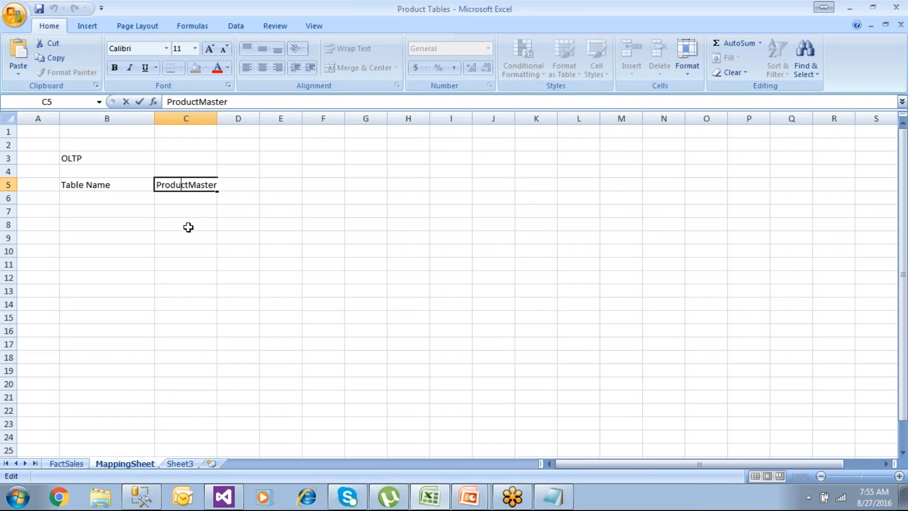
{"action": "left_click", "coordinate": [205, 249]}
{"action": "left_click_drag", "start_coordinate": [217, 119], "coordinate": [245, 123]}
{"action": "left_click", "coordinate": [232, 210]}
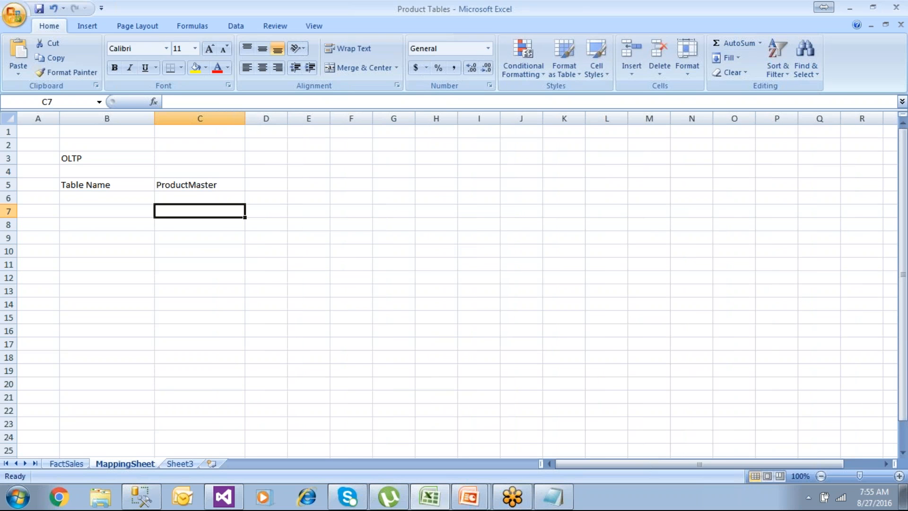
{"action": "left_click", "coordinate": [231, 185]}
{"action": "key", "text": "Right"}
{"action": "left_click", "coordinate": [264, 201]}
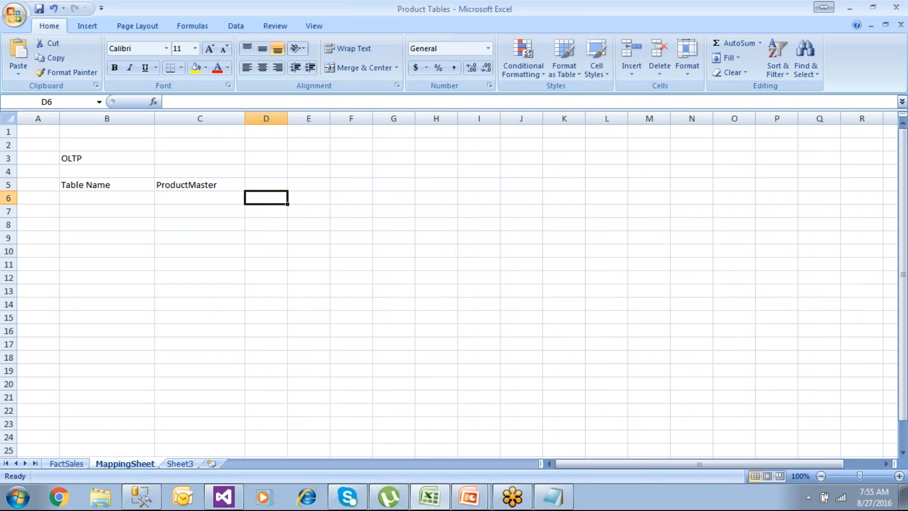
{"action": "left_click_drag", "start_coordinate": [219, 198], "coordinate": [227, 264]}
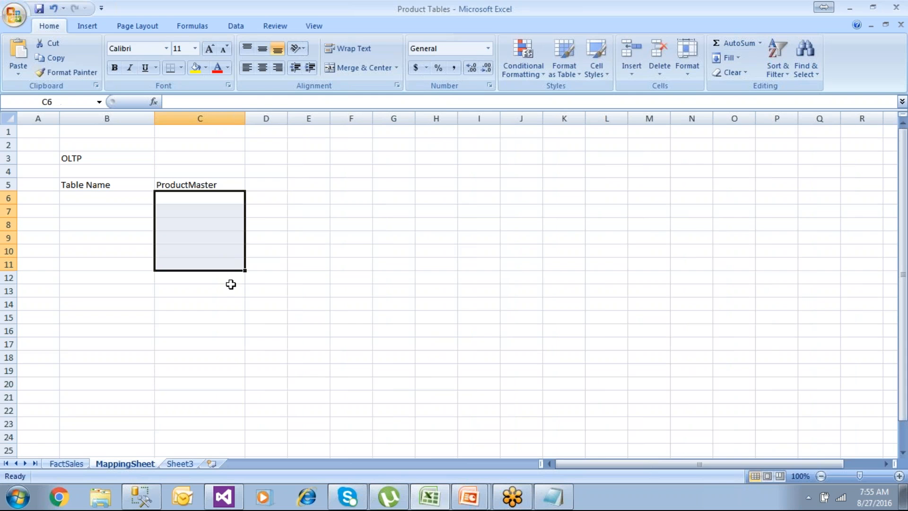
Switch to the OLTP script in SQL Server Management Studio to consult the ProductMaster column definitions
{"action": "left_click", "coordinate": [141, 499]}
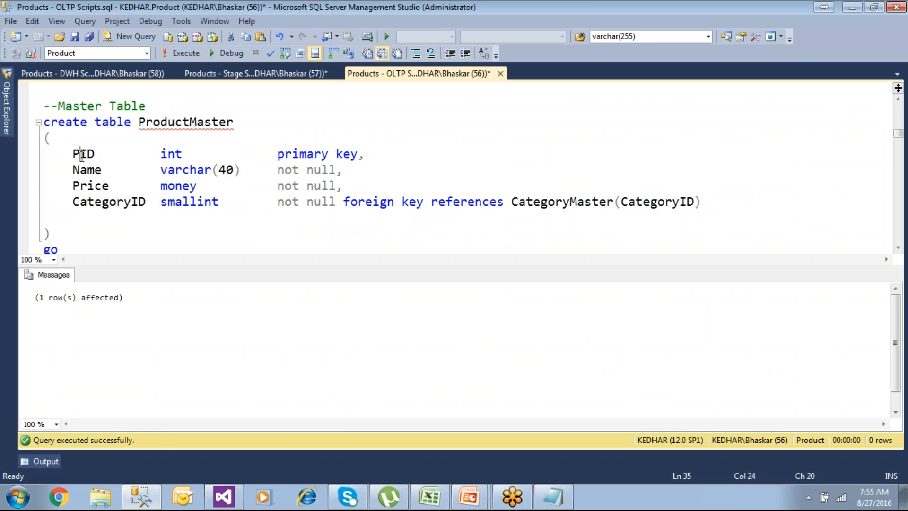
Try copying the PID column name from the ProductMaster script into cell C6 of the mapping sheet in Excel
{"action": "double_click", "coordinate": [81, 155]}
{"action": "key", "text": "ctrl+c"}
{"action": "key", "text": "alt+Tab"}
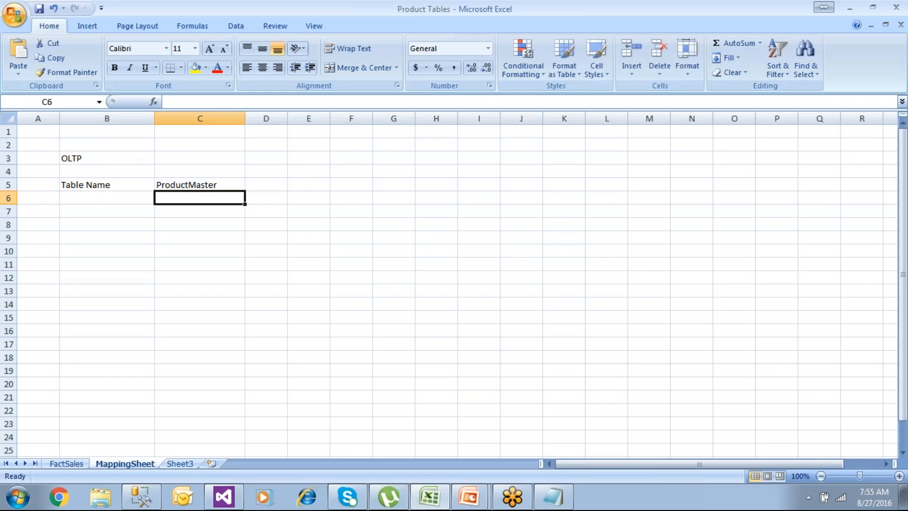
{"action": "key", "text": "ctrl+v"}
{"action": "key", "text": "Right"}
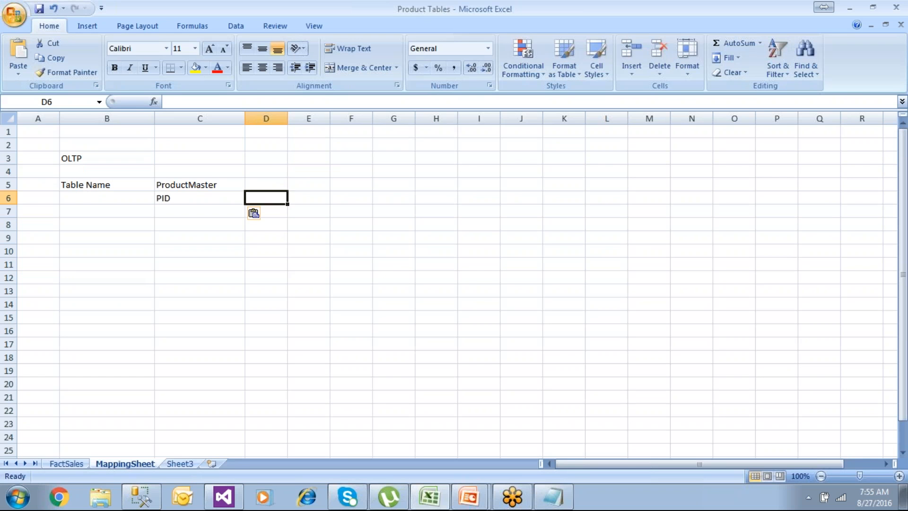
{"action": "key", "text": "Up"}
{"action": "key", "text": "Down"}
{"action": "key", "text": "Left"}
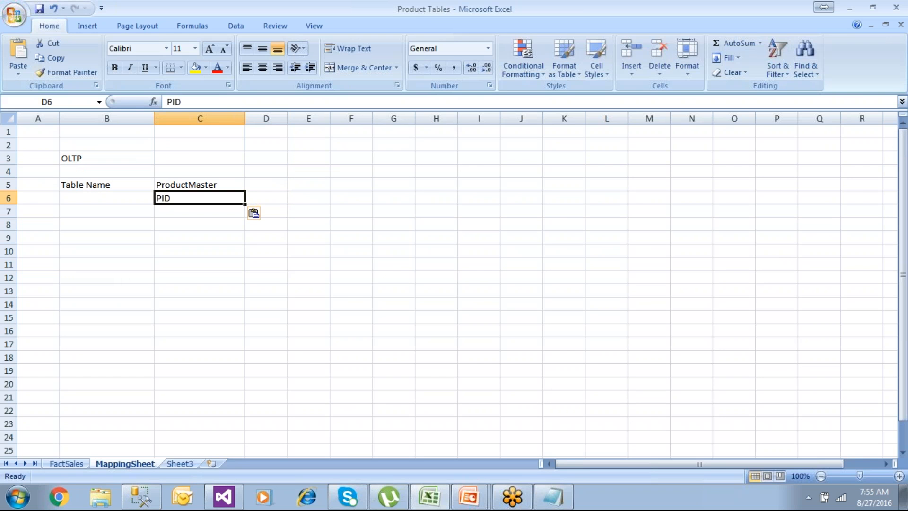
{"action": "key", "text": "Delete"}
{"action": "key", "text": "Down"}
{"action": "type", "text": "Col"}
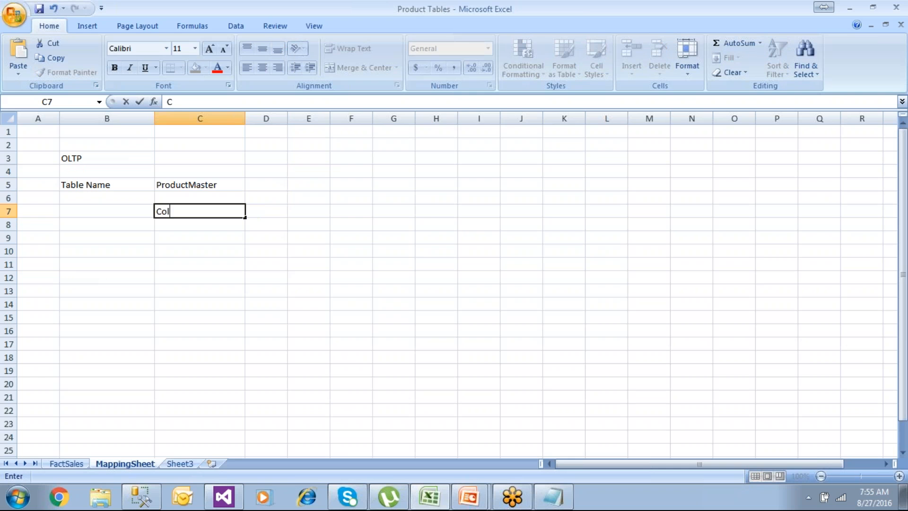
{"action": "type", "text": "umn"}
{"action": "key", "text": "BackSpace"}
{"action": "key", "text": "BackSpace"}
{"action": "key", "text": "BackSpace"}
{"action": "key", "text": "BackSpace"}
{"action": "key", "text": "Escape"}
Add the header "Col Names" in D5 beside ProductMaster and widen column D
{"action": "left_click", "coordinate": [251, 185]}
{"action": "type", "text": "Col Ban"}
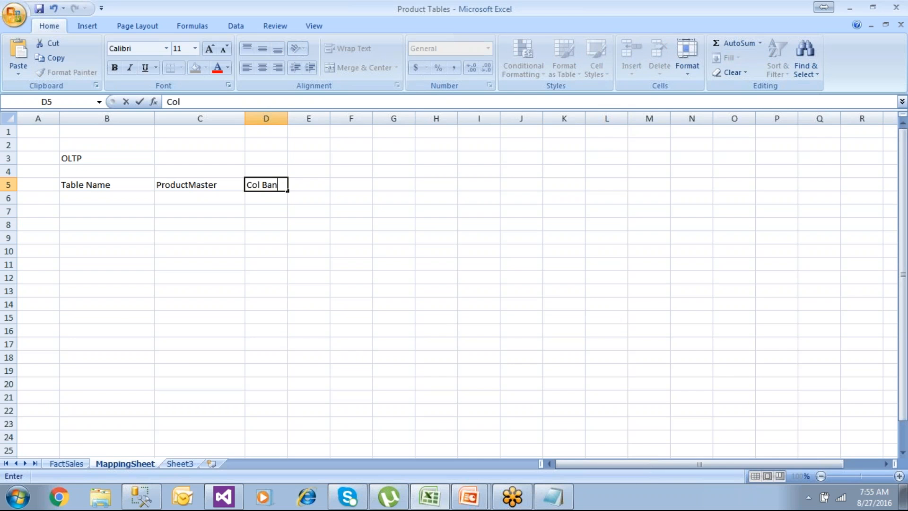
{"action": "key", "text": "BackSpace"}
{"action": "key", "text": "BackSpace"}
{"action": "key", "text": "BackSpace"}
{"action": "type", "text": "Names"}
{"action": "left_click", "coordinate": [309, 264]}
{"action": "left_click_drag", "start_coordinate": [287, 118], "coordinate": [330, 119]}
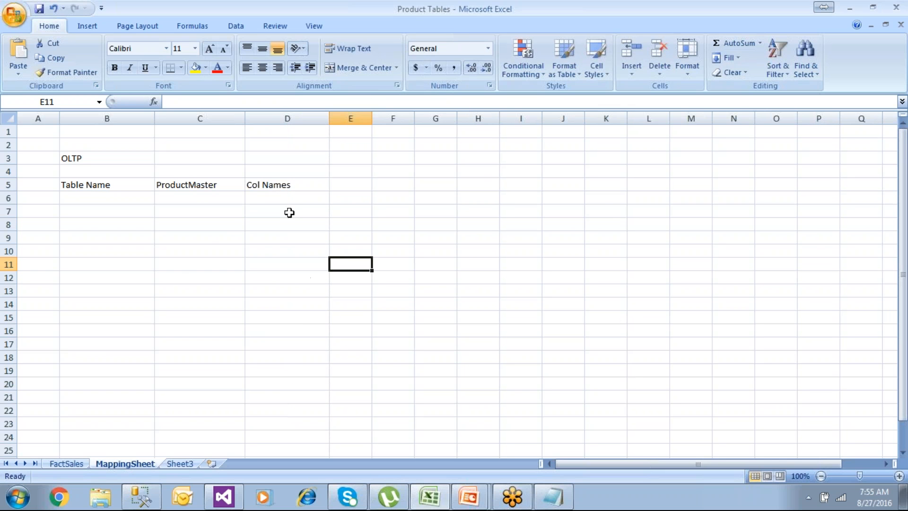
Add the header "Data Types" in E5 and widen column E to fit it
{"action": "left_click", "coordinate": [285, 185]}
{"action": "type", "text": "Da"}
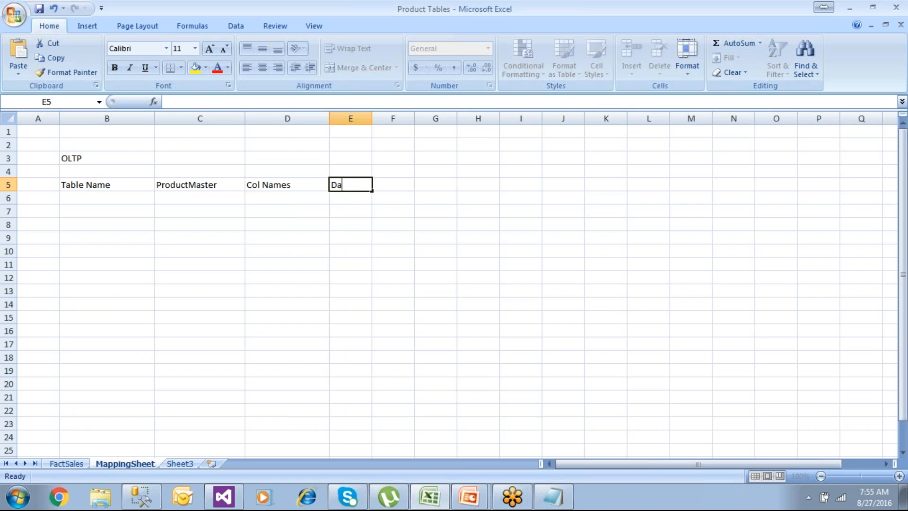
{"action": "type", "text": "ta Types"}
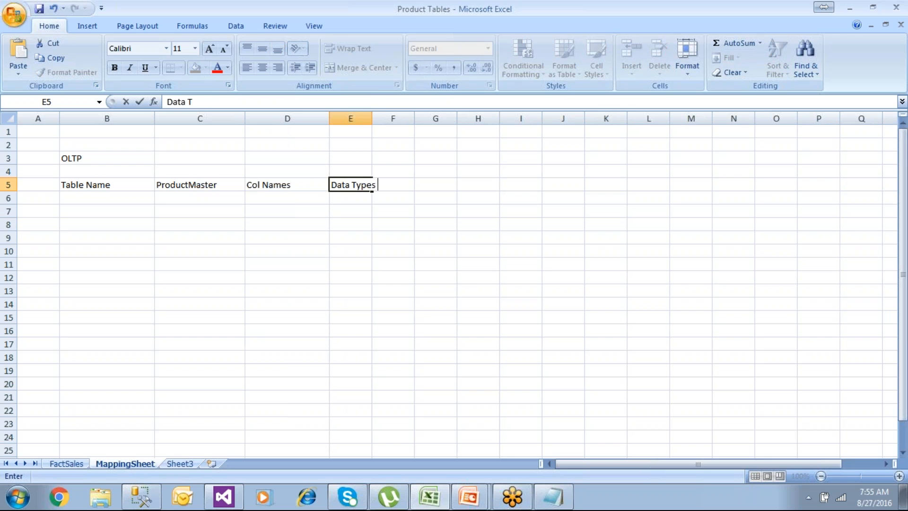
{"action": "left_click", "coordinate": [435, 290]}
{"action": "left_click_drag", "start_coordinate": [373, 119], "coordinate": [430, 119]}
Add the header "Key" in F5, after the Data Types header
{"action": "left_click", "coordinate": [449, 184]}
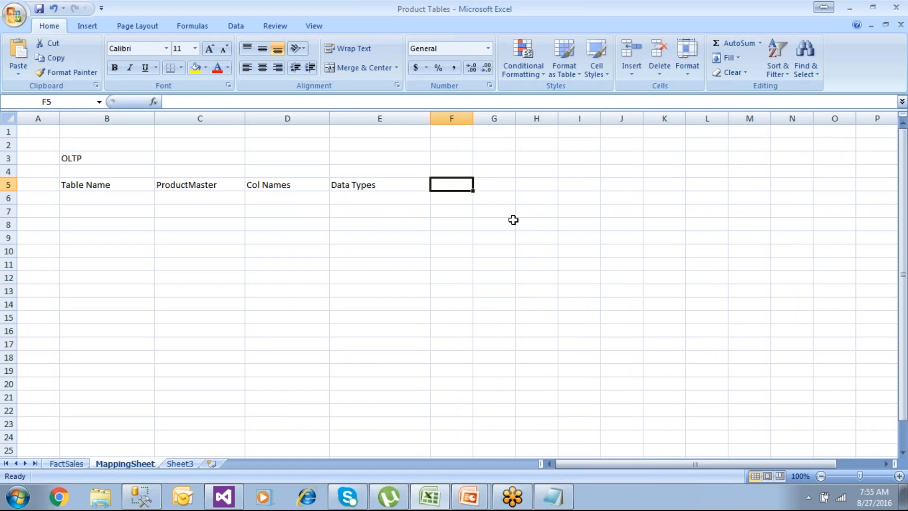
{"action": "type", "text": "Pr"}
{"action": "key", "text": "BackSpace"}
{"action": "key", "text": "BackSpace"}
{"action": "type", "text": "Key"}
{"action": "key", "text": "Tab"}
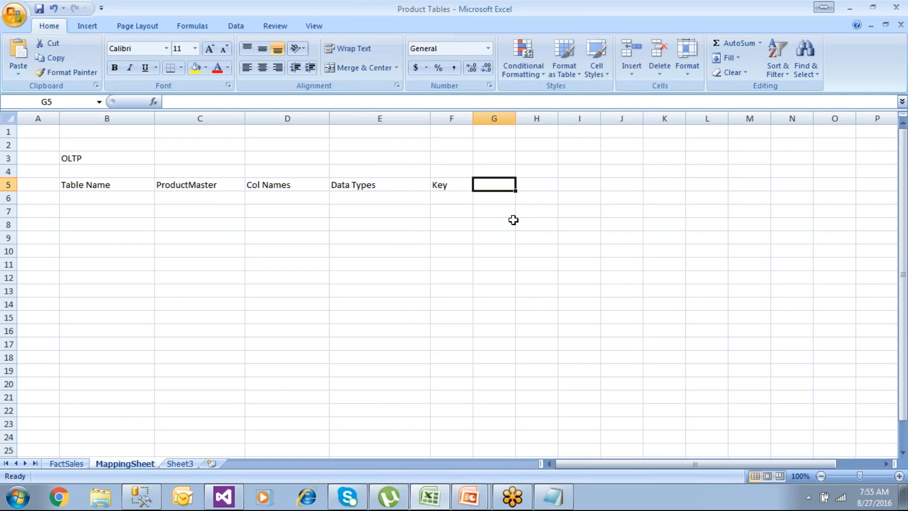
Add the header "Allows Nulls" in G5 and widen column G to fit it
{"action": "left_click_drag", "start_coordinate": [516, 118], "coordinate": [524, 118]}
{"action": "type", "text": "Allow"}
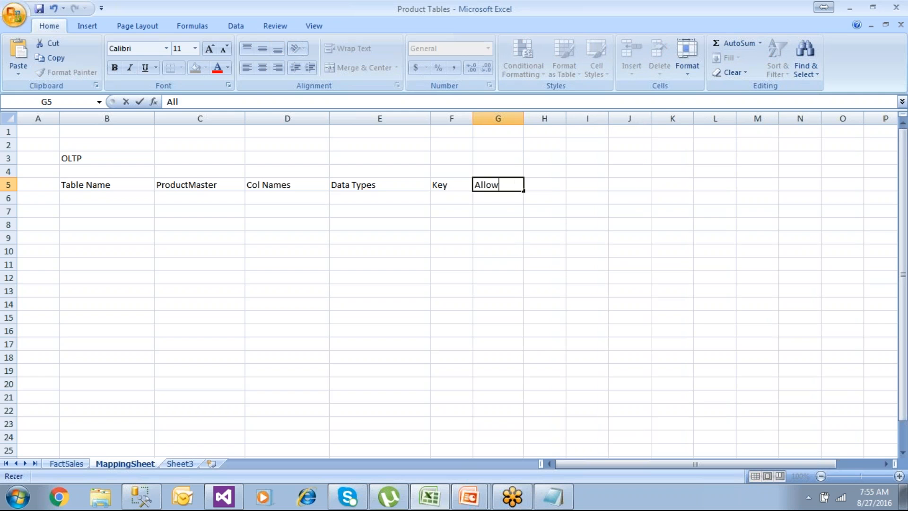
{"action": "type", "text": "s Nulls"}
{"action": "left_click", "coordinate": [487, 247]}
{"action": "left_click_drag", "start_coordinate": [524, 118], "coordinate": [553, 119]}
{"action": "left_click", "coordinate": [545, 215]}
List the ProductMaster columns PID and Name in D6 and D7 under Col Names
{"action": "left_click", "coordinate": [199, 198]}
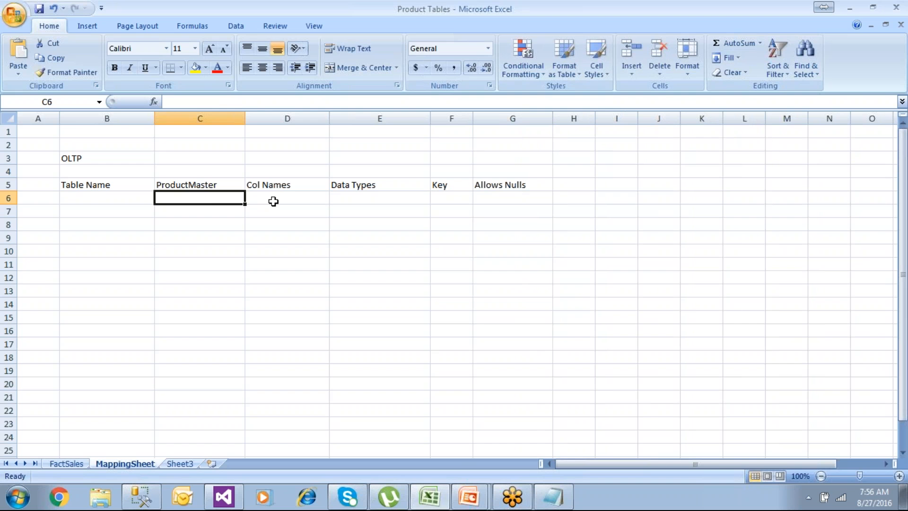
{"action": "key", "text": "alt+Tab"}
{"action": "key", "text": "alt+Tab"}
{"action": "type", "text": "PI"}
{"action": "key", "text": "Return"}
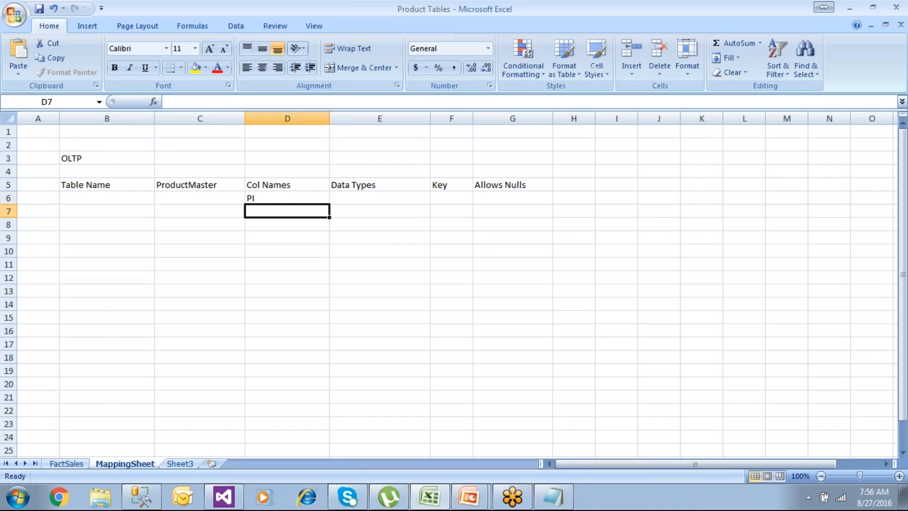
{"action": "type", "text": "OI"}
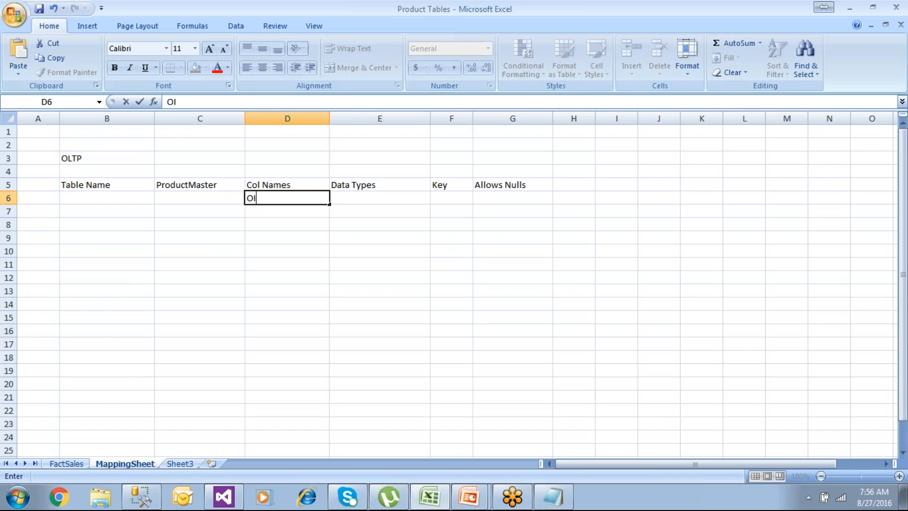
{"action": "type", "text": "PID"}
{"action": "key", "text": "Return"}
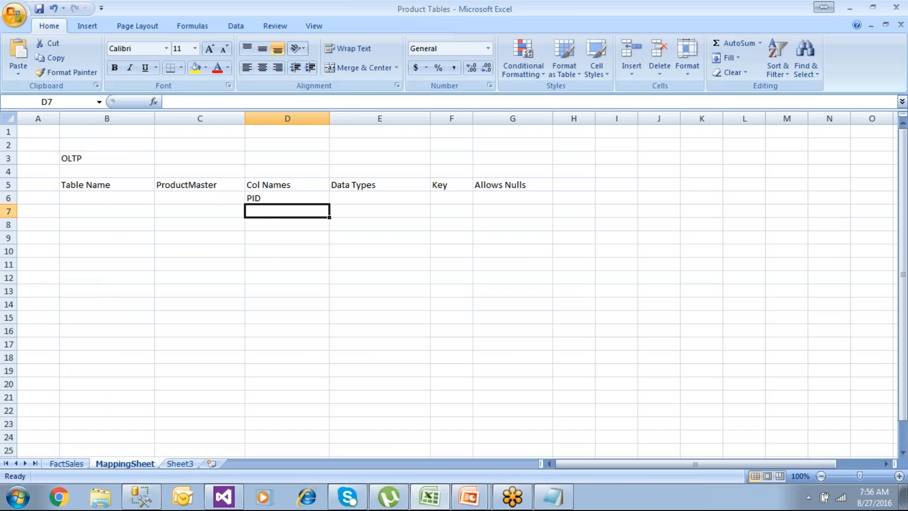
{"action": "type", "text": "Name"}
{"action": "key", "text": "Return"}
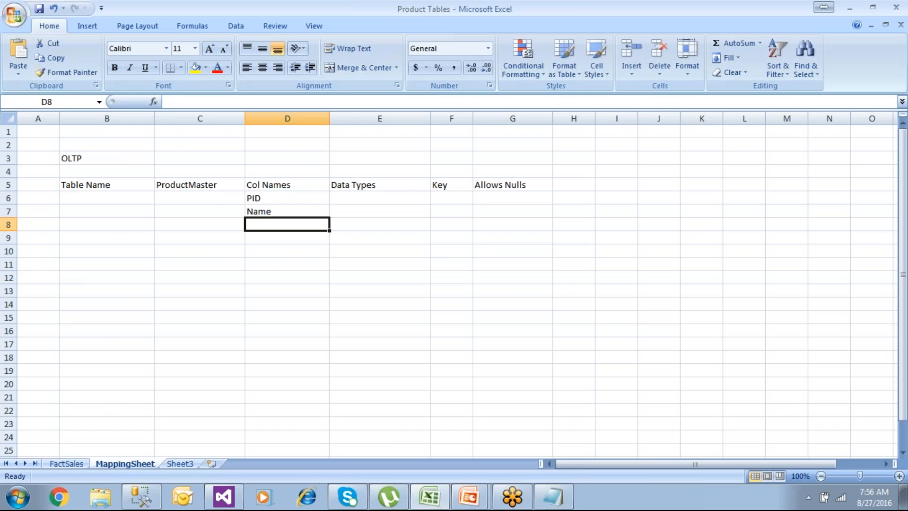
Consult the SQL script and list the columns Price and CategoryID in D8 and D9 under Col Names
{"action": "key", "text": "alt+Tab"}
{"action": "key", "text": "alt+Tab"}
{"action": "type", "text": "Price"}
{"action": "key", "text": "Return"}
{"action": "key", "text": "alt+Tab"}
{"action": "key", "text": "alt+Tab"}
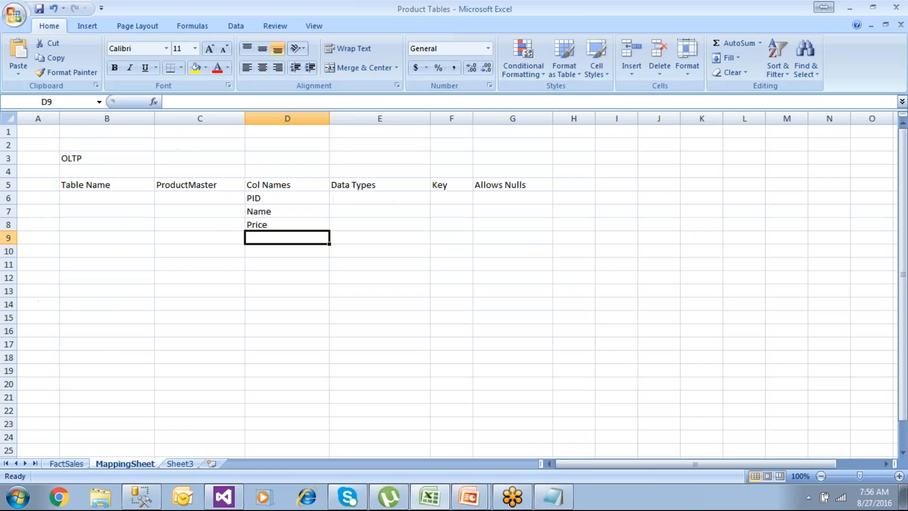
{"action": "type", "text": "Cate"}
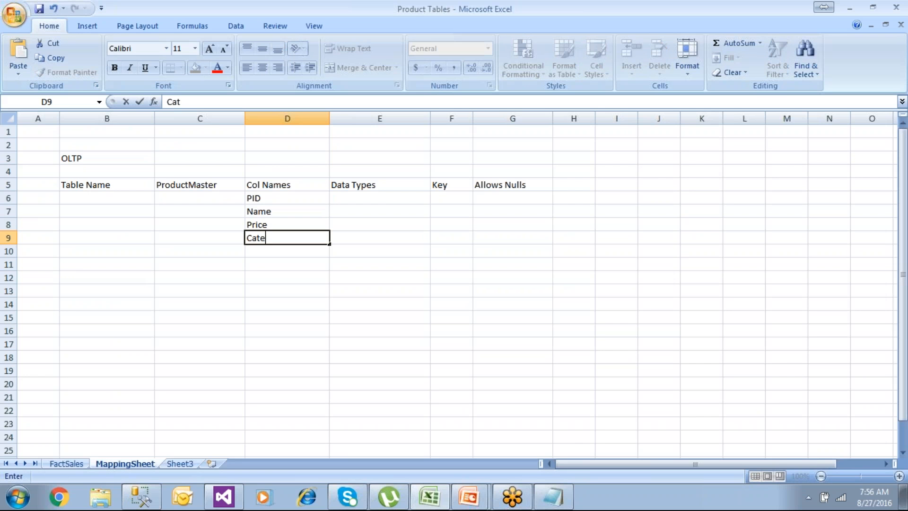
{"action": "type", "text": "goryID"}
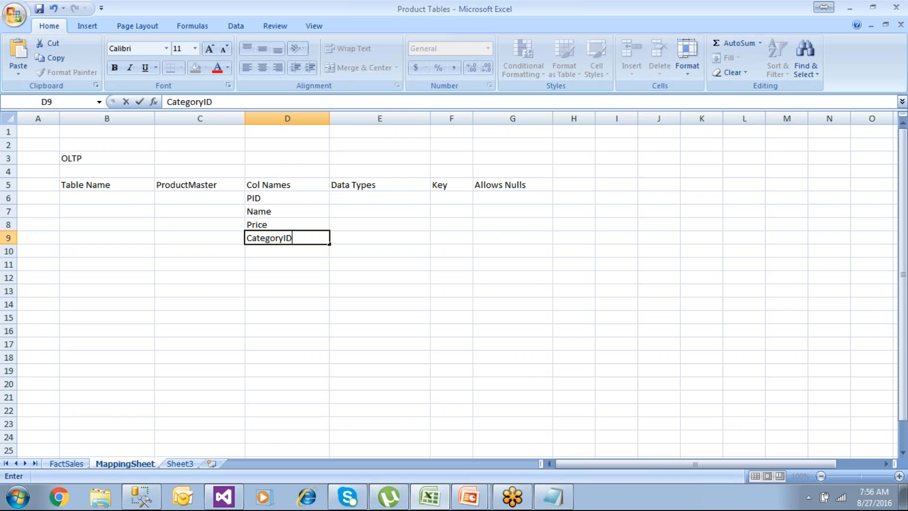
{"action": "left_click", "coordinate": [286, 371]}
Look up the data types in the SQL script and enter int for PID and varchar(40) for Name
{"action": "left_click", "coordinate": [371, 200]}
{"action": "key", "text": "alt+Tab"}
{"action": "left_click", "coordinate": [175, 158]}
{"action": "key", "text": "alt+Tab"}
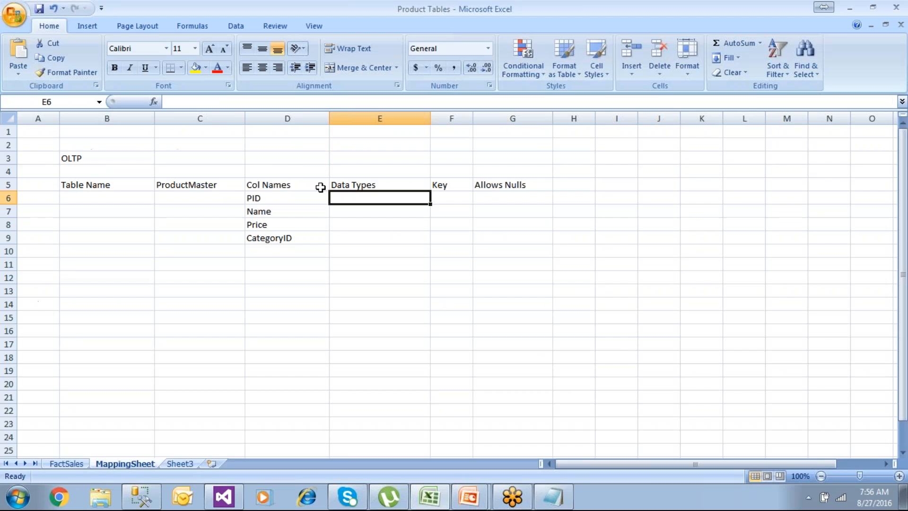
{"action": "type", "text": "int"}
{"action": "key", "text": "Return"}
{"action": "type", "text": "varchar(40)"}
{"action": "key", "text": "Return"}
Check the SQL script and enter the data types money for Price and smallint for CategoryID
{"action": "key", "text": "alt+Tab"}
{"action": "key", "text": "alt+Tab"}
{"action": "type", "text": "money"}
{"action": "key", "text": "Return"}
{"action": "type", "text": "sma"}
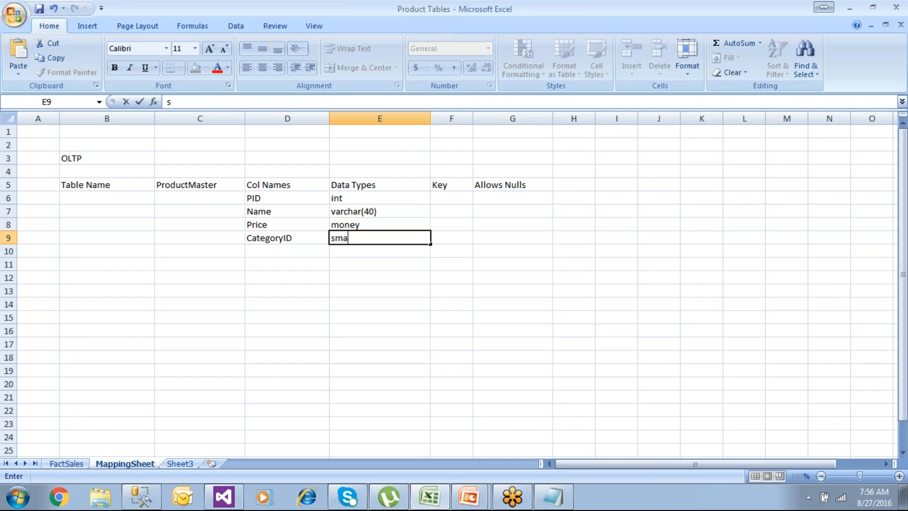
{"action": "type", "text": "llint"}
Mark PID as "Primary key" in F6 under Key and widen column F to fit the text
{"action": "key", "text": "Tab"}
{"action": "key", "text": "Up"}
{"action": "key", "text": "Up"}
{"action": "key", "text": "Up"}
{"action": "type", "text": "P"}
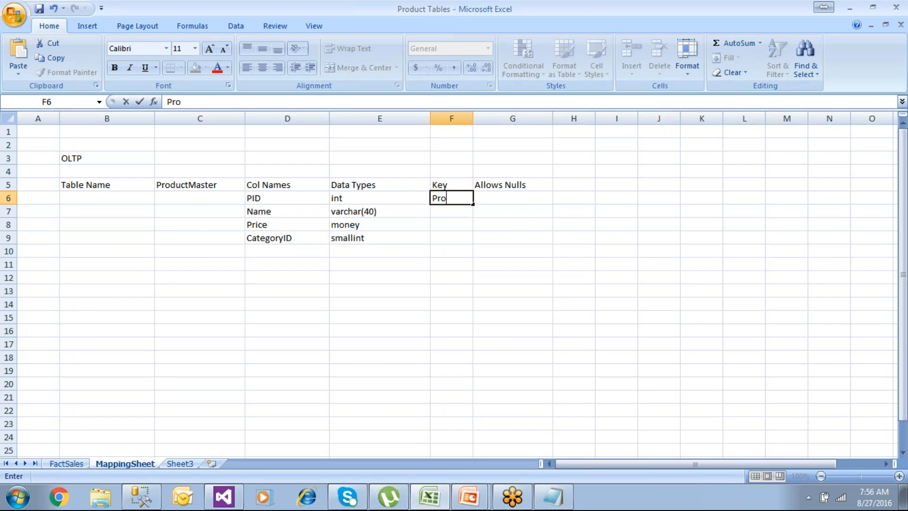
{"action": "type", "text": "rimary key"}
{"action": "key", "text": "Return"}
{"action": "left_click_drag", "start_coordinate": [471, 118], "coordinate": [518, 120]}
Enter "No" under Allows Nulls for PID, Name, Price and CategoryID in G6:G9
{"action": "left_click", "coordinate": [542, 201]}
{"action": "type", "text": "No"}
{"action": "key", "text": "Return"}
{"action": "type", "text": "No"}
{"action": "key", "text": "Return"}
{"action": "type", "text": "No"}
{"action": "key", "text": "Return"}
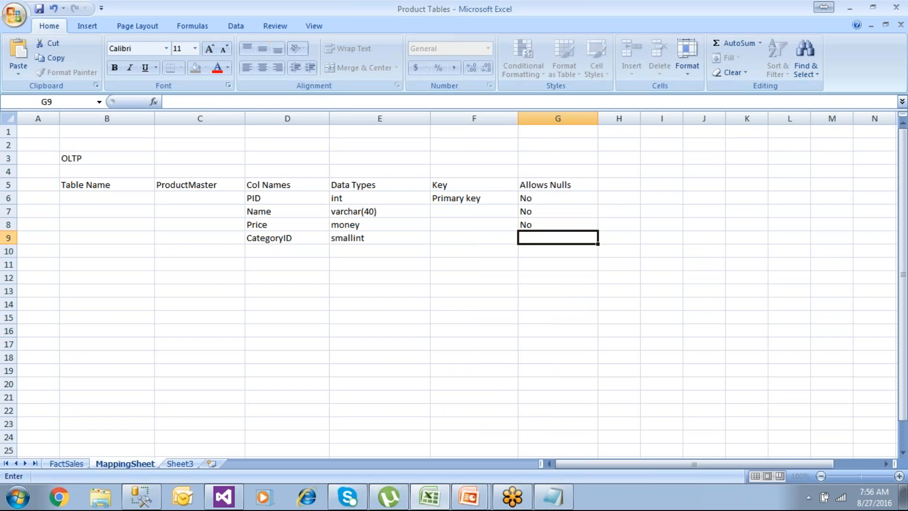
{"action": "type", "text": "No"}
{"action": "key", "text": "Return"}
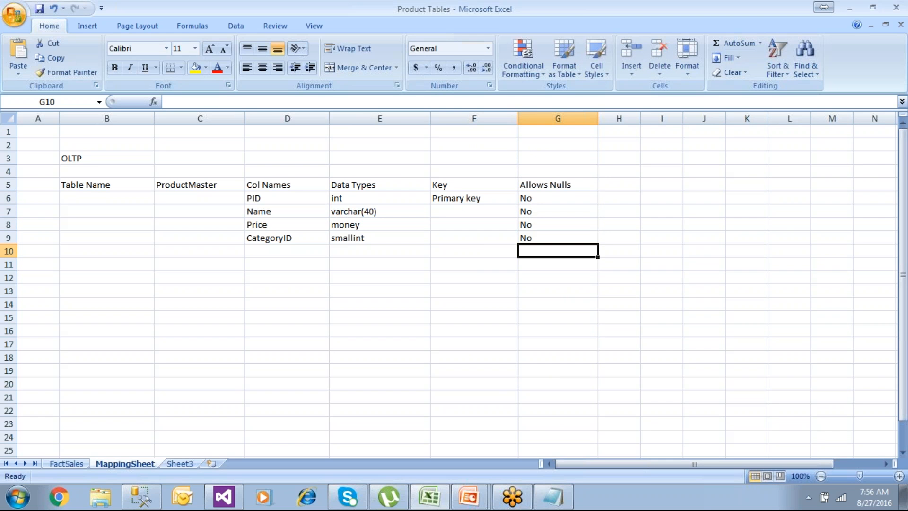
{"action": "left_click_drag", "start_coordinate": [535, 202], "coordinate": [526, 237]}
{"action": "left_click", "coordinate": [507, 282]}
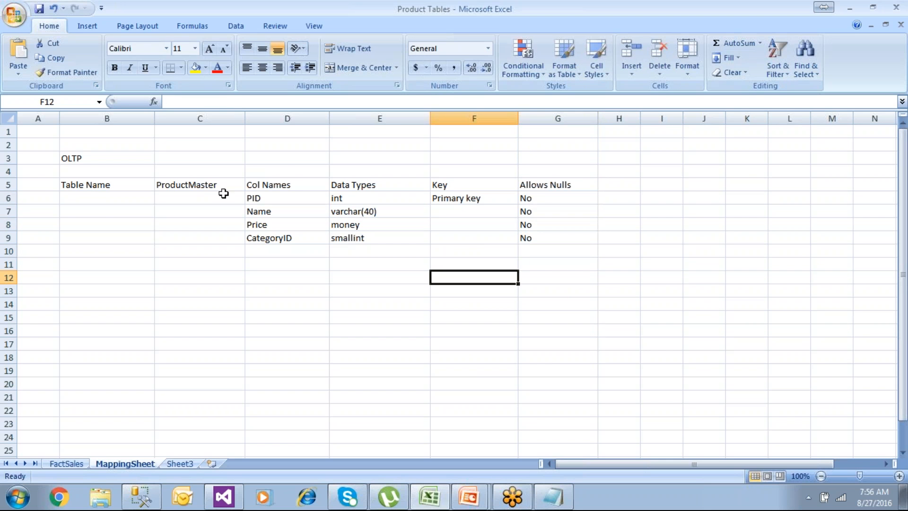
Fill the header cells C5:G5, from ProductMaster to Allows Nulls, with yellow
{"action": "left_click_drag", "start_coordinate": [206, 186], "coordinate": [539, 186]}
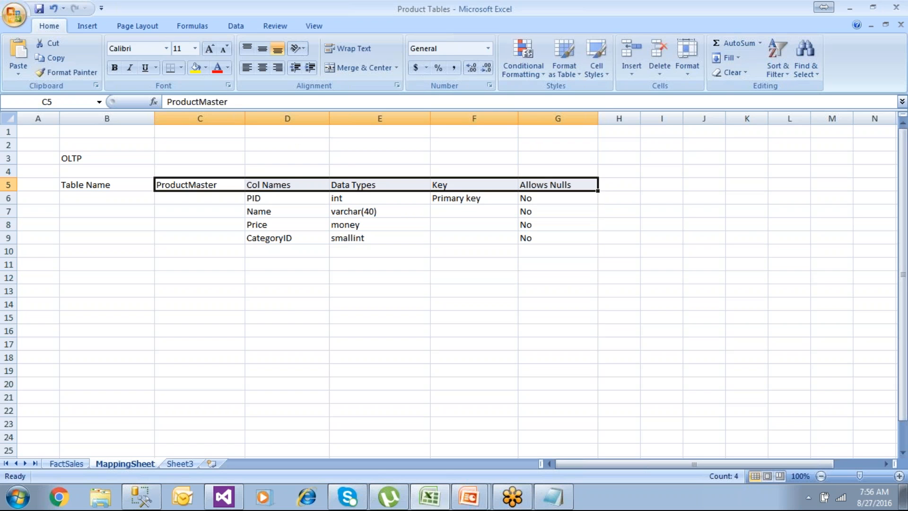
{"action": "left_click", "coordinate": [194, 71]}
{"action": "left_click", "coordinate": [298, 356]}
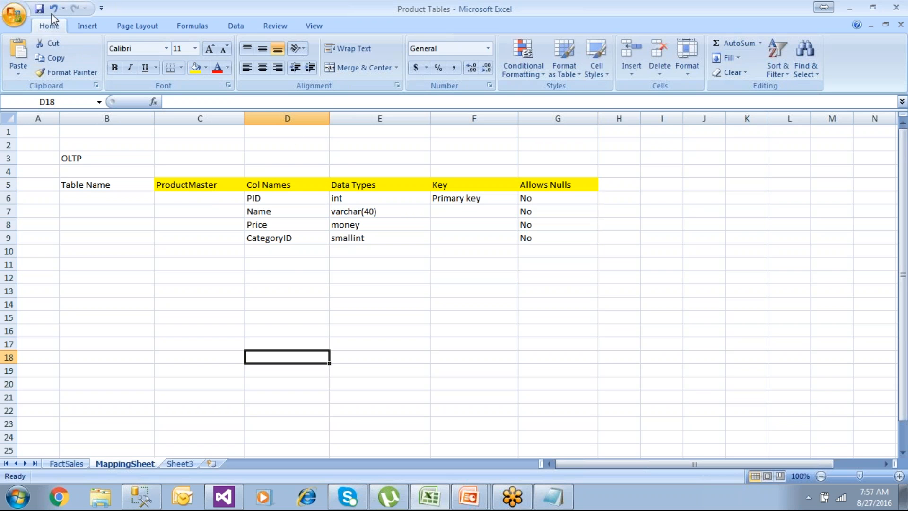
{"action": "left_click", "coordinate": [87, 156]}
{"action": "left_click", "coordinate": [99, 185]}
{"action": "left_click", "coordinate": [654, 157]}
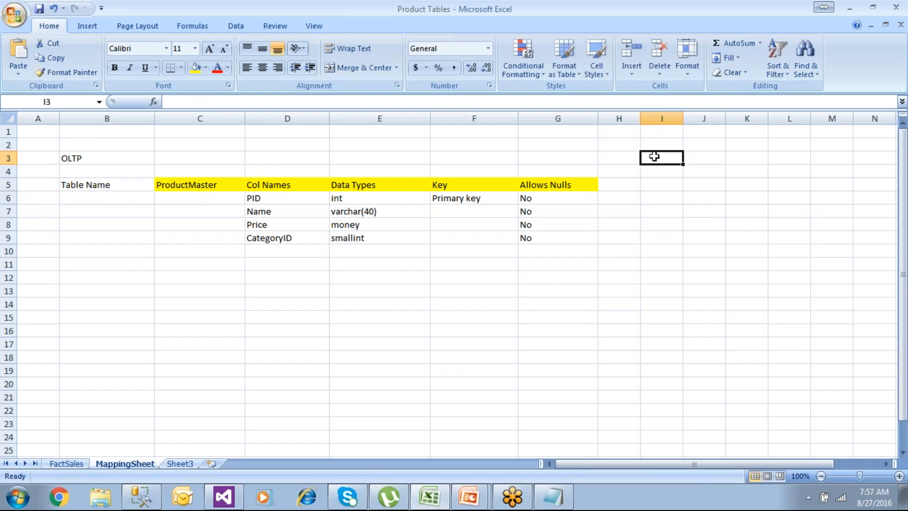
Copy the ProductMaster table block B5:G10 to the area starting at I5 and widen column I
{"action": "left_click_drag", "start_coordinate": [86, 186], "coordinate": [554, 255]}
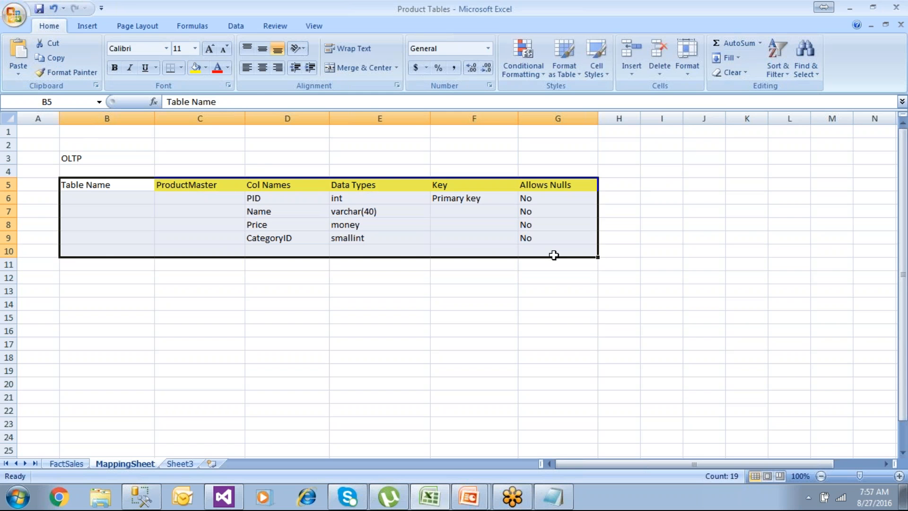
{"action": "key", "text": "ctrl+c"}
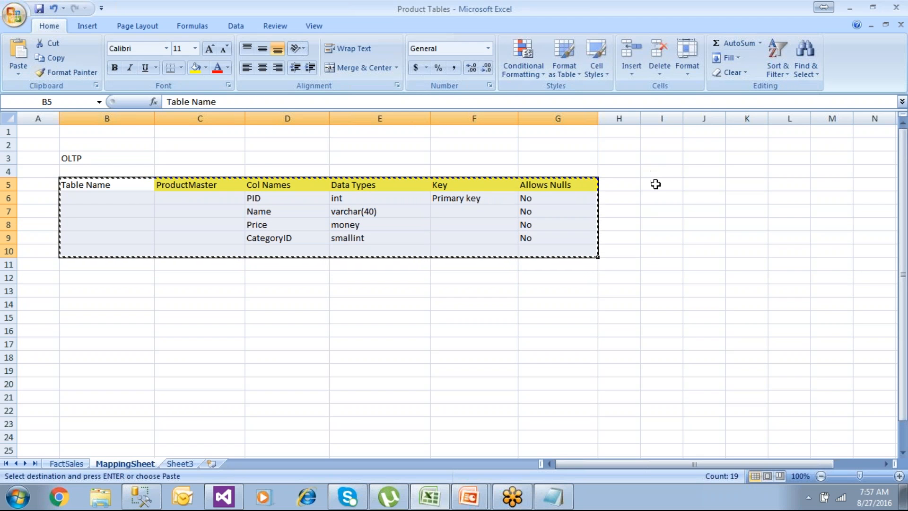
{"action": "left_click", "coordinate": [655, 185]}
{"action": "key", "text": "ctrl+v"}
{"action": "left_click", "coordinate": [689, 286]}
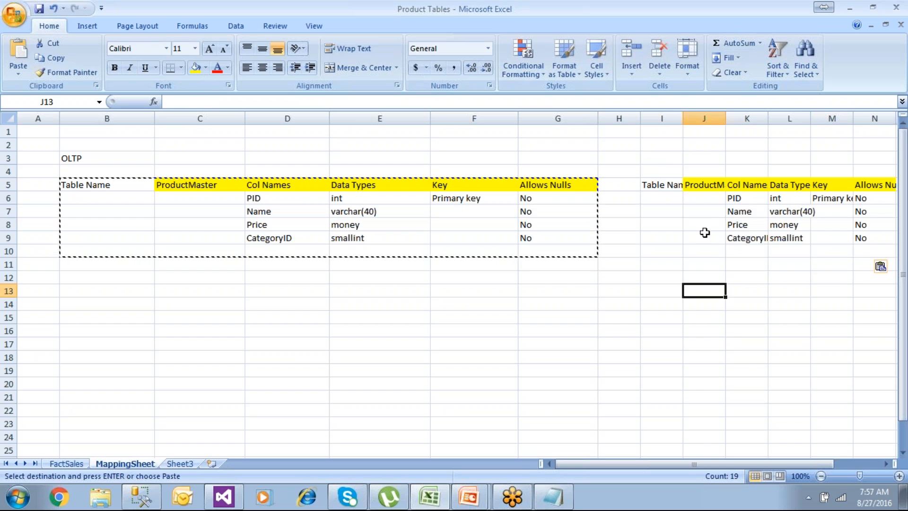
{"action": "left_click_drag", "start_coordinate": [683, 119], "coordinate": [719, 125]}
{"action": "left_click", "coordinate": [627, 171]}
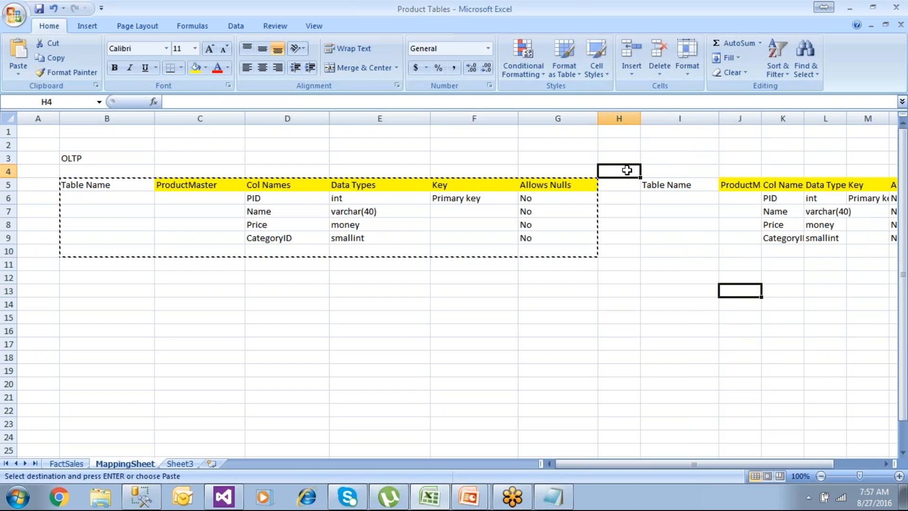
{"action": "key", "text": "Escape"}
Label the copied table block "OLAP" in cell H3
{"action": "left_click", "coordinate": [625, 163]}
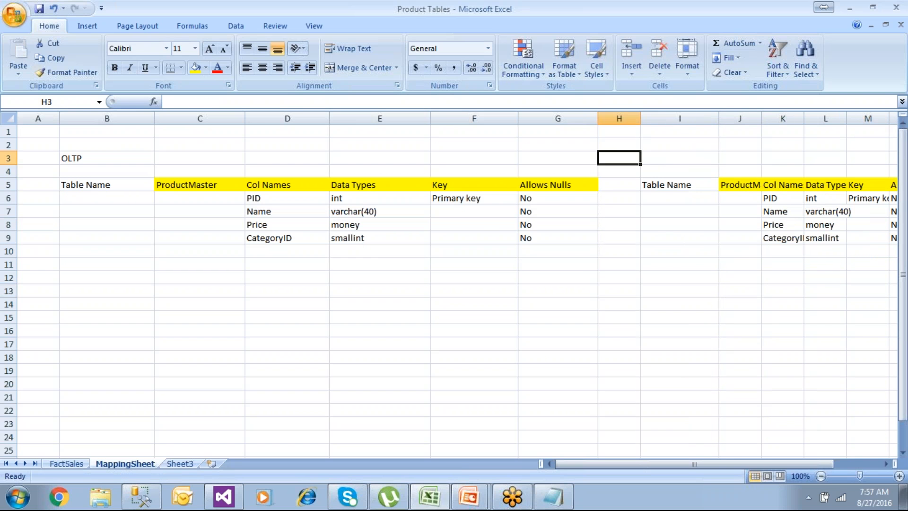
{"action": "type", "text": "OLAP"}
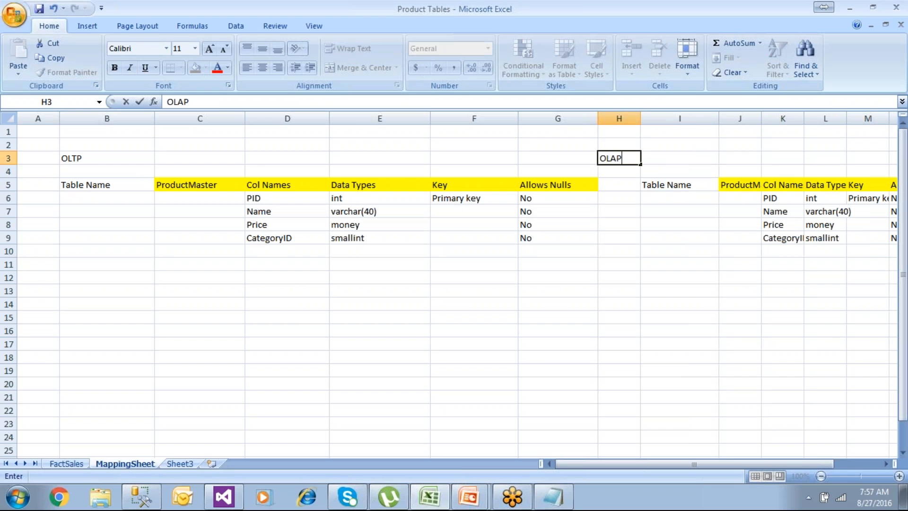
{"action": "left_click", "coordinate": [655, 200]}
Widen column J and replace the OLAP table name in J5 with "DimProduct"
{"action": "left_click_drag", "start_coordinate": [762, 127], "coordinate": [797, 128]}
{"action": "left_click", "coordinate": [757, 185]}
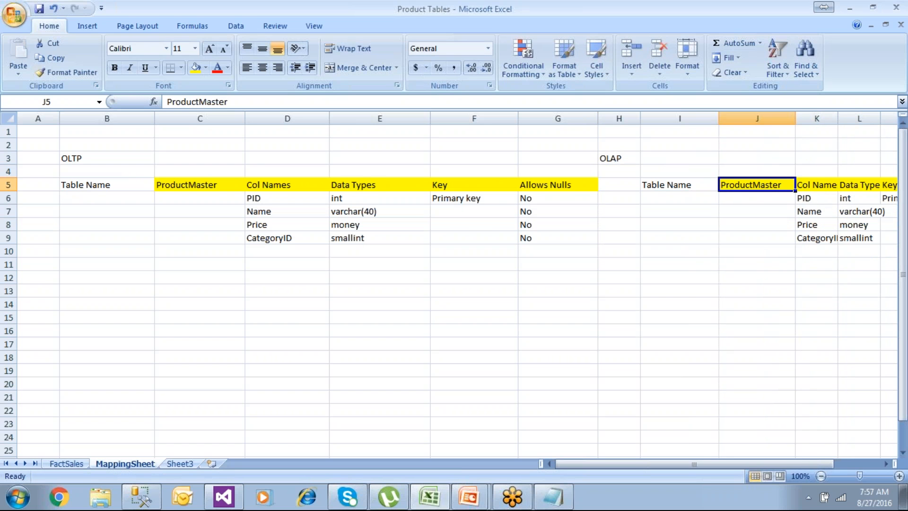
{"action": "left_click", "coordinate": [242, 102]}
{"action": "key", "text": "BackSpace"}
{"action": "key", "text": "BackSpace"}
{"action": "key", "text": "BackSpace"}
{"action": "key", "text": "BackSpace"}
{"action": "key", "text": "BackSpace"}
{"action": "key", "text": "BackSpace"}
{"action": "key", "text": "BackSpace"}
{"action": "key", "text": "BackSpace"}
{"action": "key", "text": "BackSpace"}
{"action": "key", "text": "BackSpace"}
{"action": "key", "text": "BackSpace"}
{"action": "key", "text": "BackSpace"}
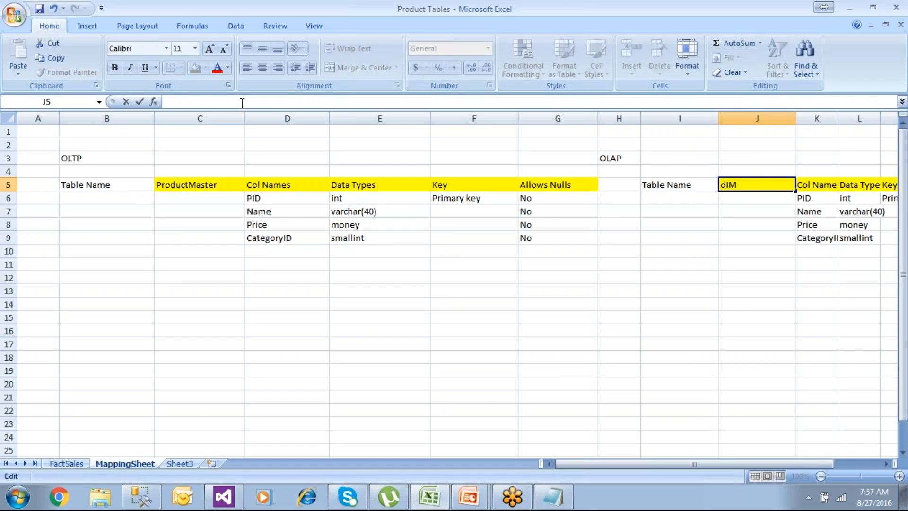
{"action": "type", "text": "DimProduct"}
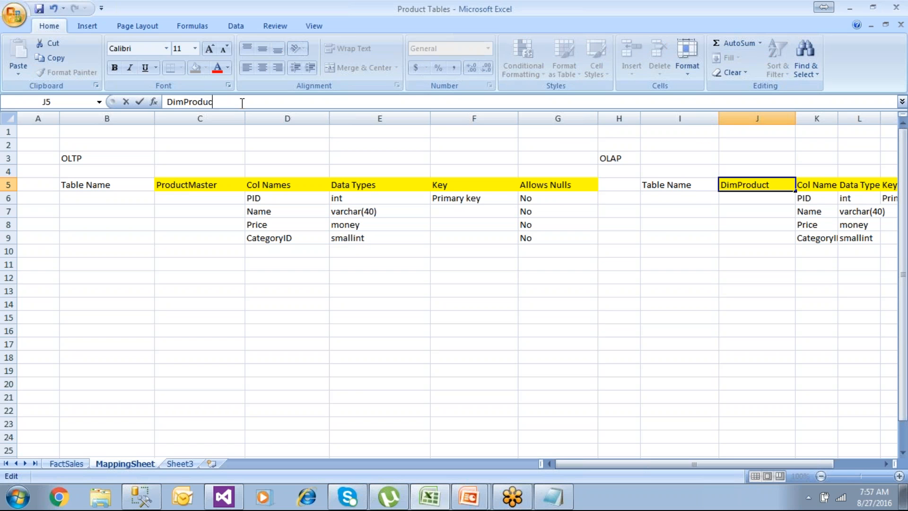
{"action": "key", "text": "Return"}
{"action": "left_click", "coordinate": [169, 186]}
{"action": "left_click", "coordinate": [743, 191]}
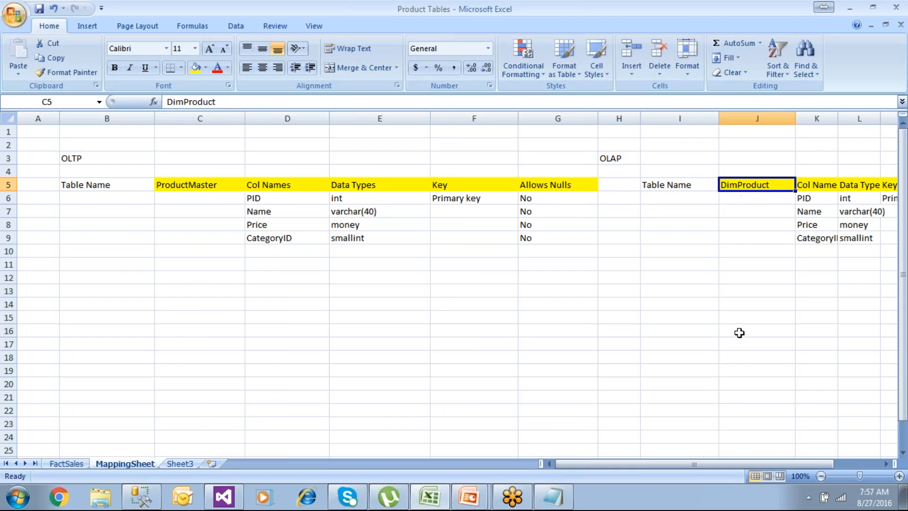
Widen column K and rename the first DimProduct column in K6 as "ProductKey"
{"action": "left_click_drag", "start_coordinate": [753, 463], "coordinate": [788, 462]}
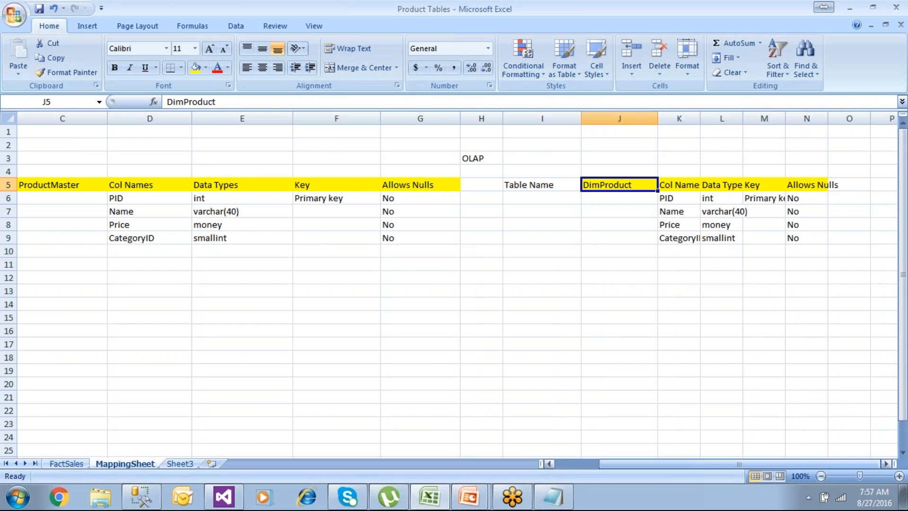
{"action": "left_click_drag", "start_coordinate": [701, 123], "coordinate": [755, 123]}
{"action": "left_click", "coordinate": [697, 207]}
{"action": "key", "text": "Up"}
{"action": "type", "text": "P"}
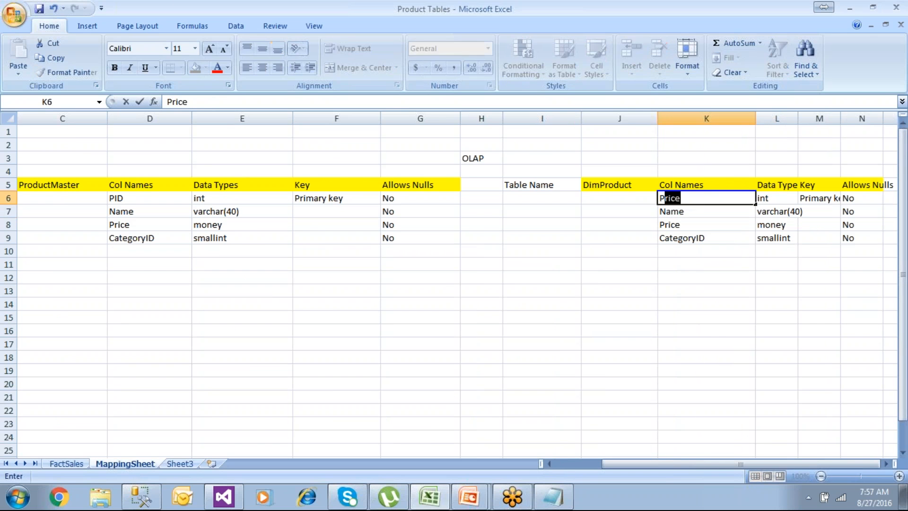
{"action": "type", "text": "roductKey"}
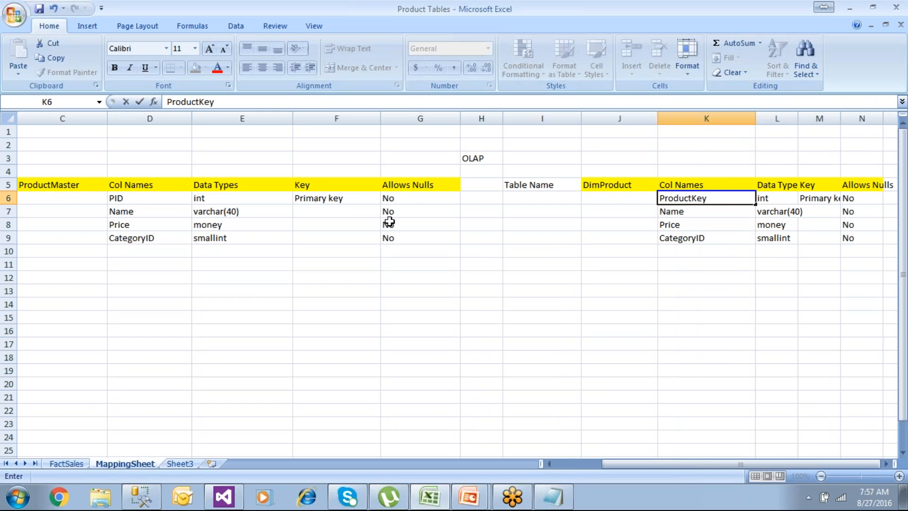
{"action": "left_click", "coordinate": [675, 217]}
{"action": "key", "text": "Down"}
{"action": "key", "text": "Down"}
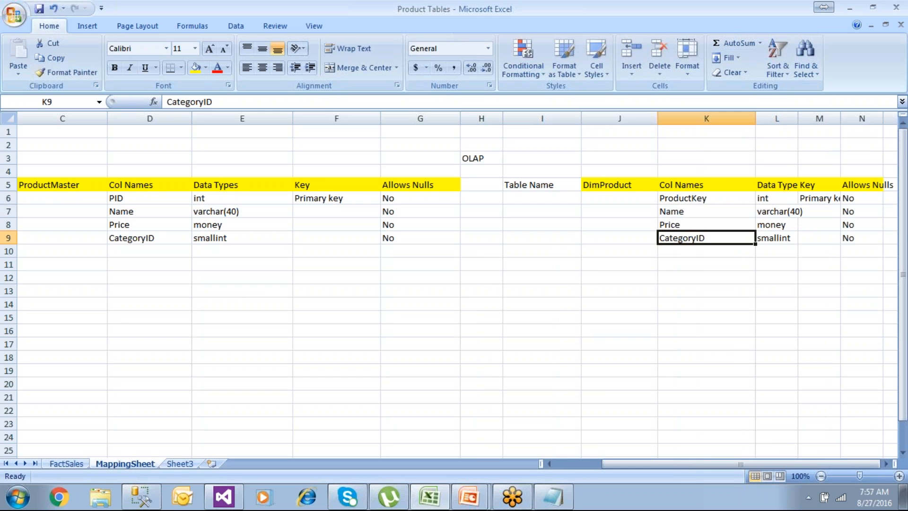
Change the DimProduct column name in K7 to "ProductNameName"
{"action": "left_click", "coordinate": [679, 211]}
{"action": "key", "text": "F2"}
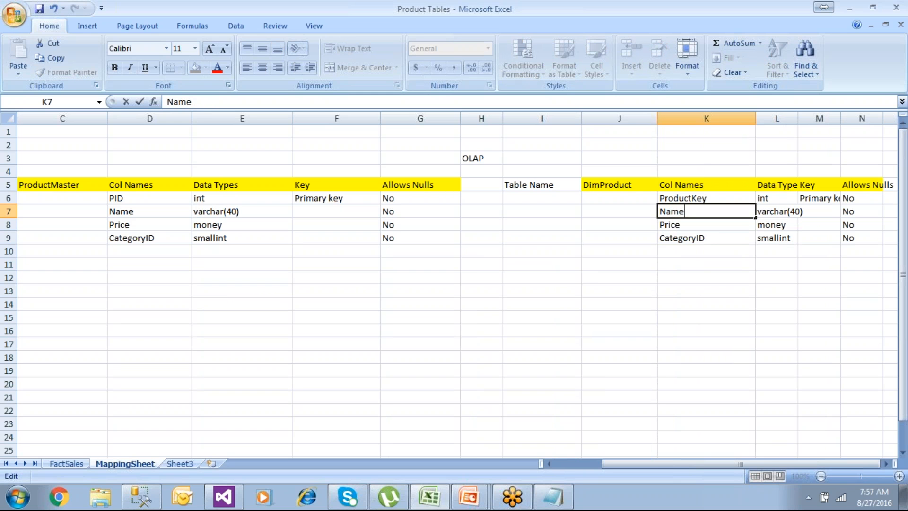
{"action": "type", "text": "Pro"}
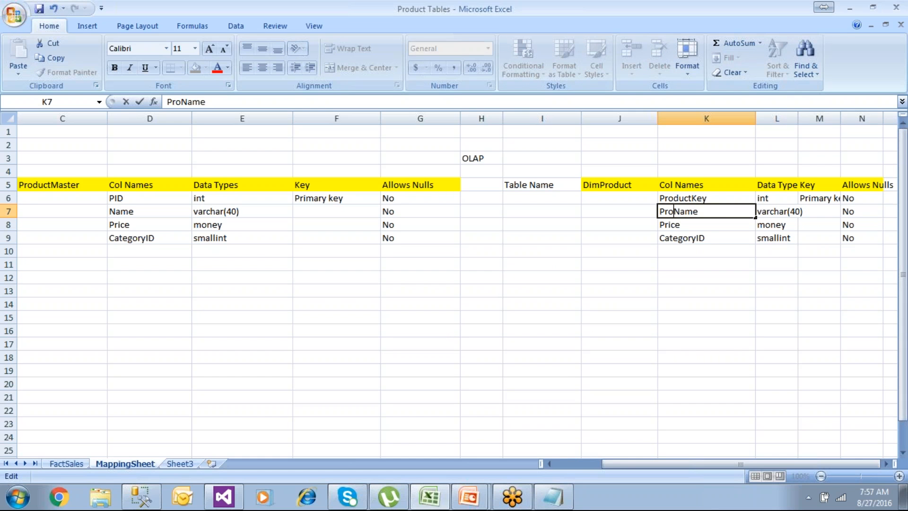
{"action": "type", "text": "ductNa"}
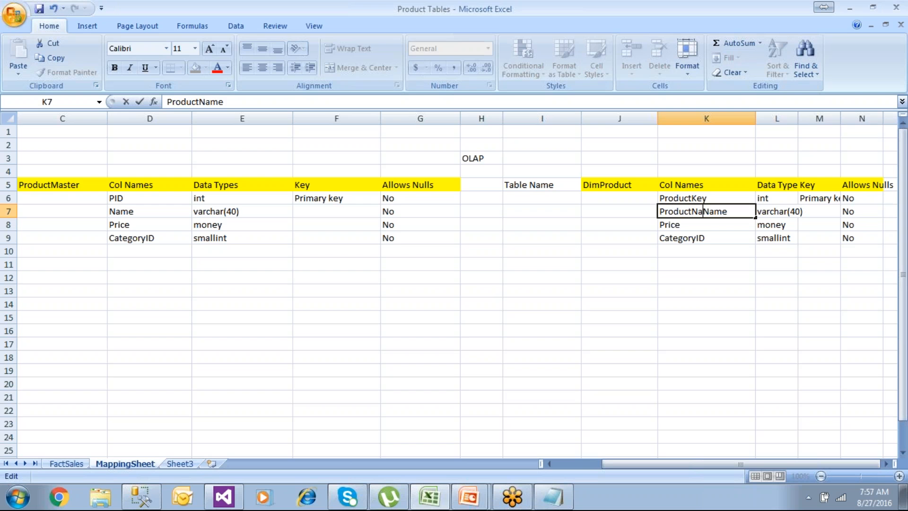
{"action": "type", "text": "me"}
{"action": "key", "text": "Return"}
Rename the DimProduct price column in K8 as "ProductPrice"
{"action": "type", "text": "'"}
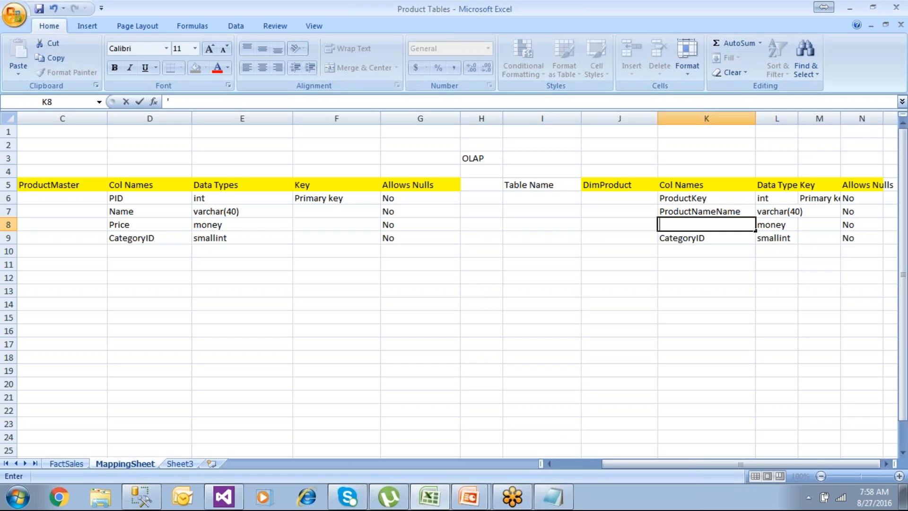
{"action": "type", "text": "roductPrice"}
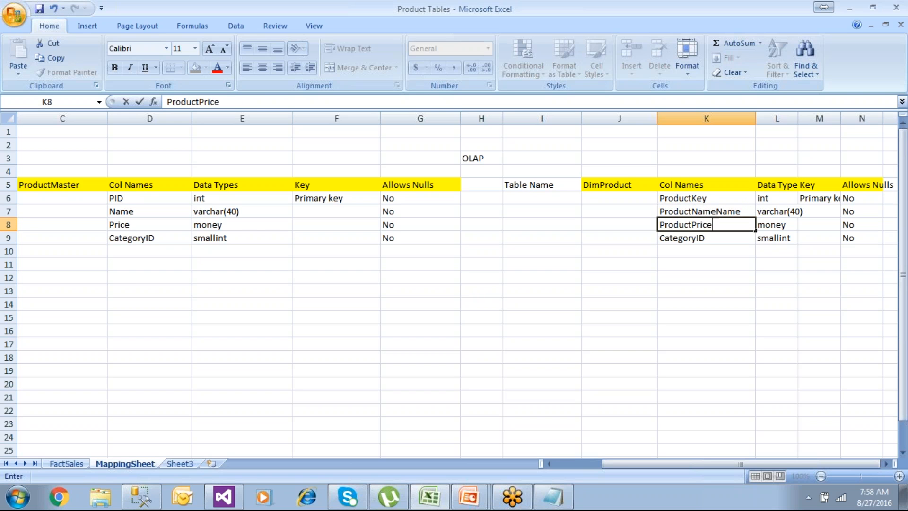
{"action": "key", "text": "Return"}
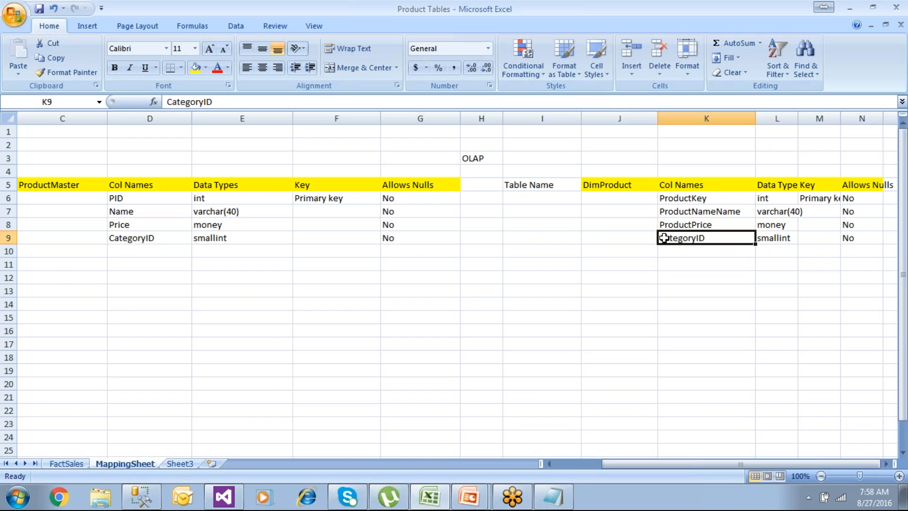
{"action": "left_click", "coordinate": [601, 342]}
Switch to SQL Server Management Studio, run the select query on ProductMaster and examine its Name and CategoryID values
{"action": "left_click", "coordinate": [155, 238]}
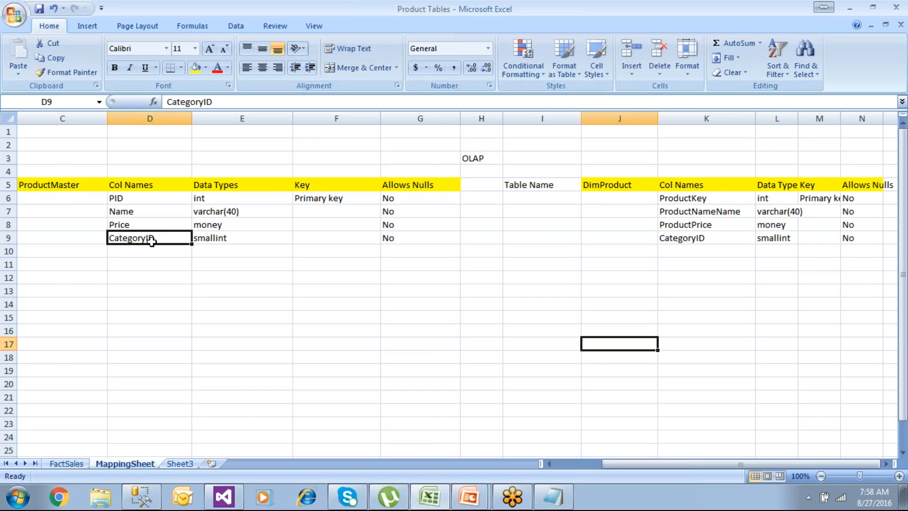
{"action": "left_click_drag", "start_coordinate": [613, 468], "coordinate": [567, 467]}
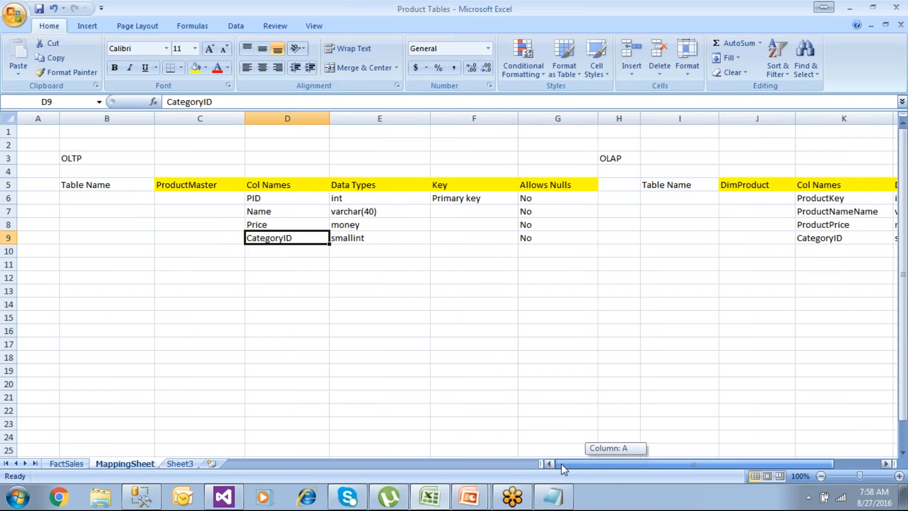
{"action": "left_click", "coordinate": [141, 497]}
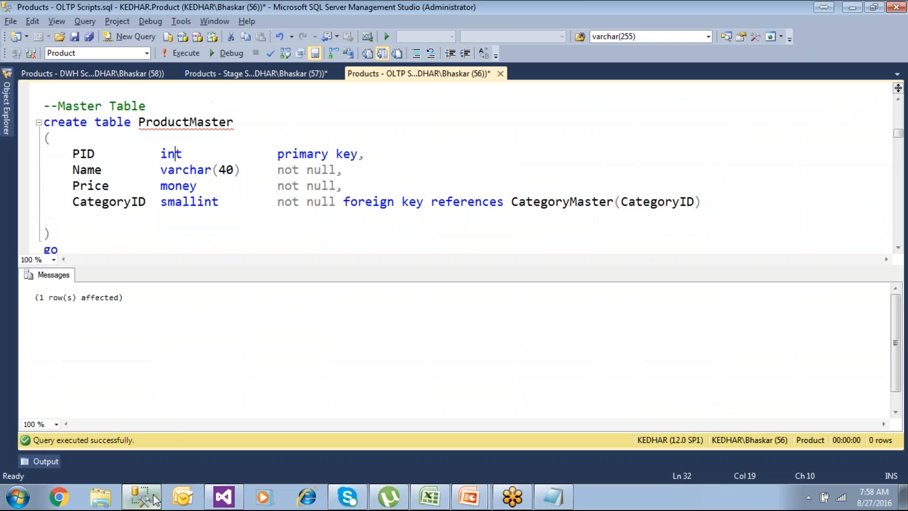
{"action": "scroll", "coordinate": [195, 228], "scroll_direction": "down", "scroll_amount": 2}
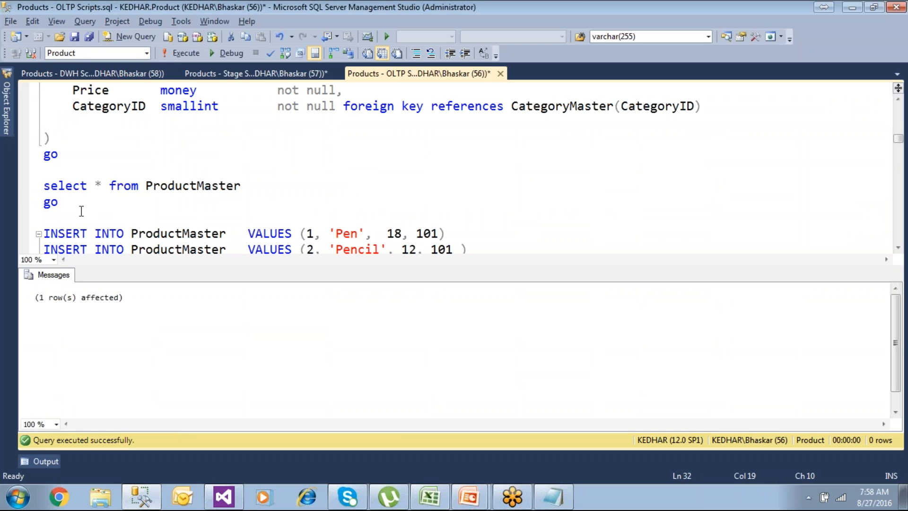
{"action": "left_click_drag", "start_coordinate": [82, 211], "coordinate": [43, 186]}
{"action": "left_click", "coordinate": [178, 55]}
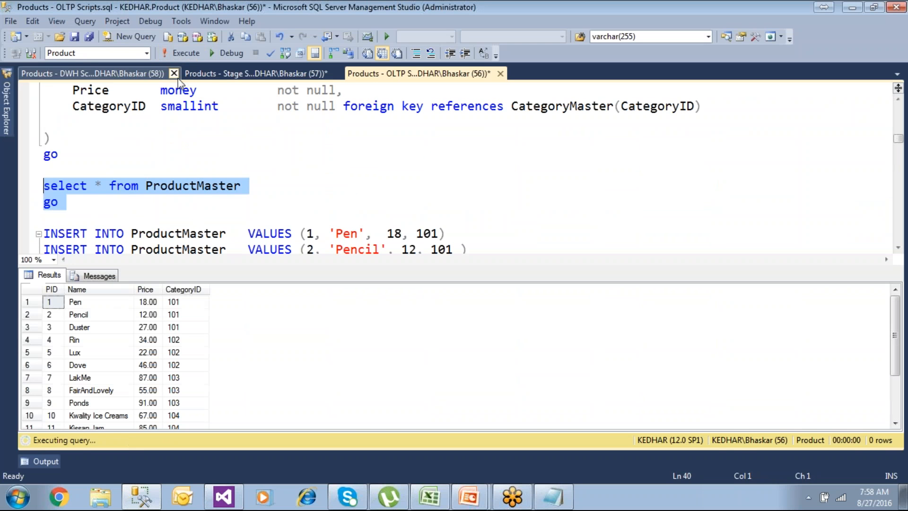
{"action": "left_click", "coordinate": [180, 329]}
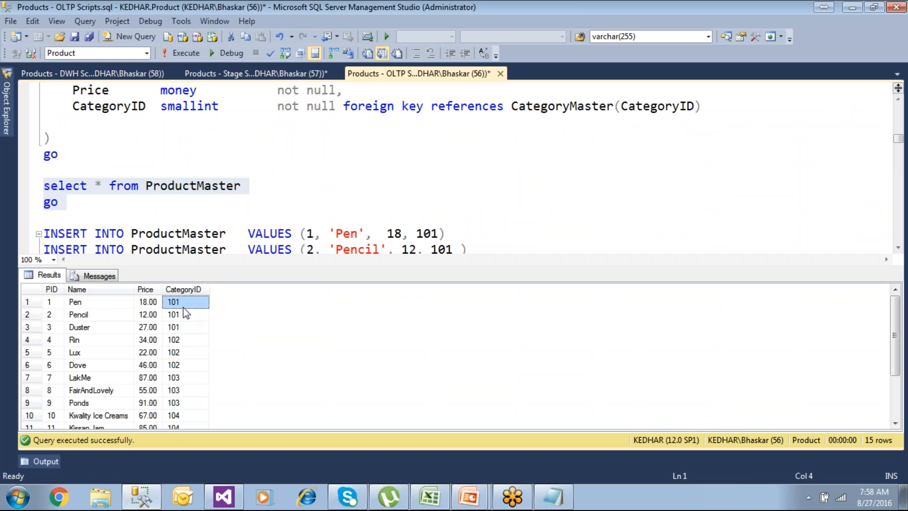
{"action": "left_click", "coordinate": [87, 305]}
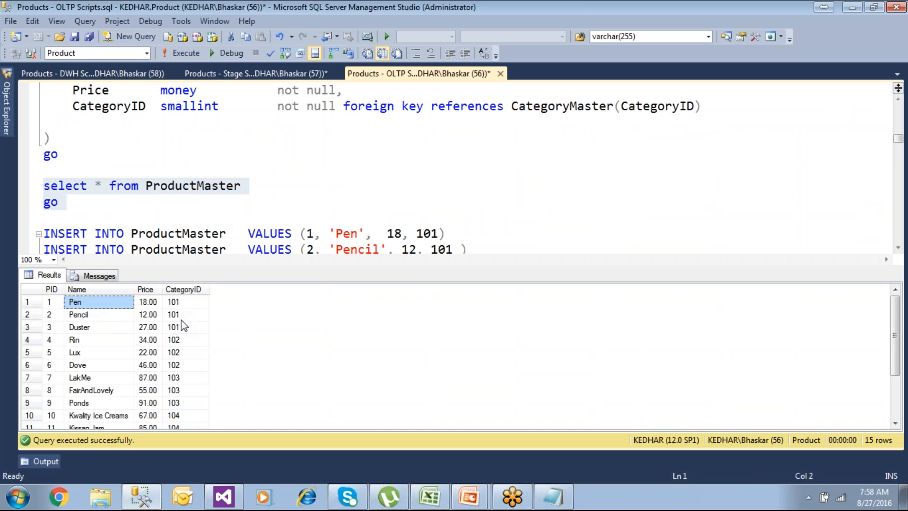
{"action": "left_click", "coordinate": [215, 202]}
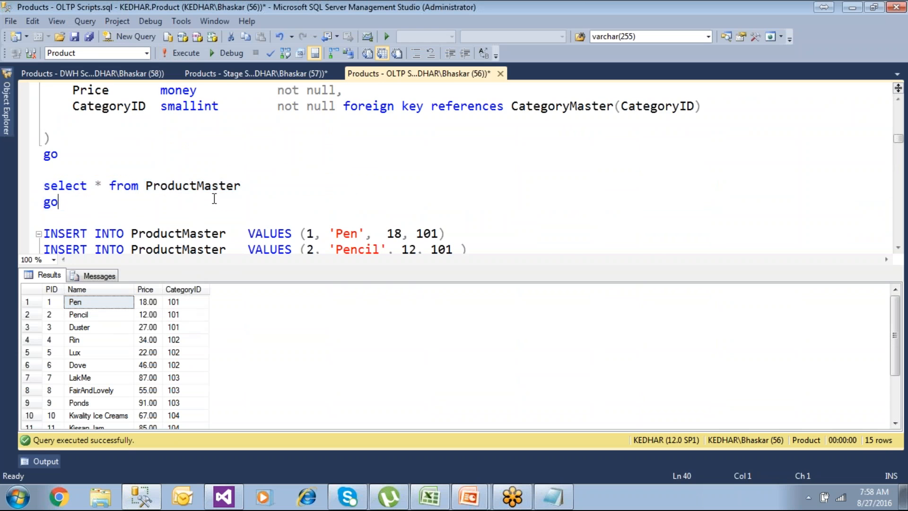
Run the select query on CategoryMaster and examine the CategoryID and CategoryName pairs
{"action": "scroll", "coordinate": [215, 199], "scroll_direction": "up", "scroll_amount": 6}
{"action": "left_click_drag", "start_coordinate": [254, 246], "coordinate": [39, 247]}
{"action": "left_click", "coordinate": [182, 53]}
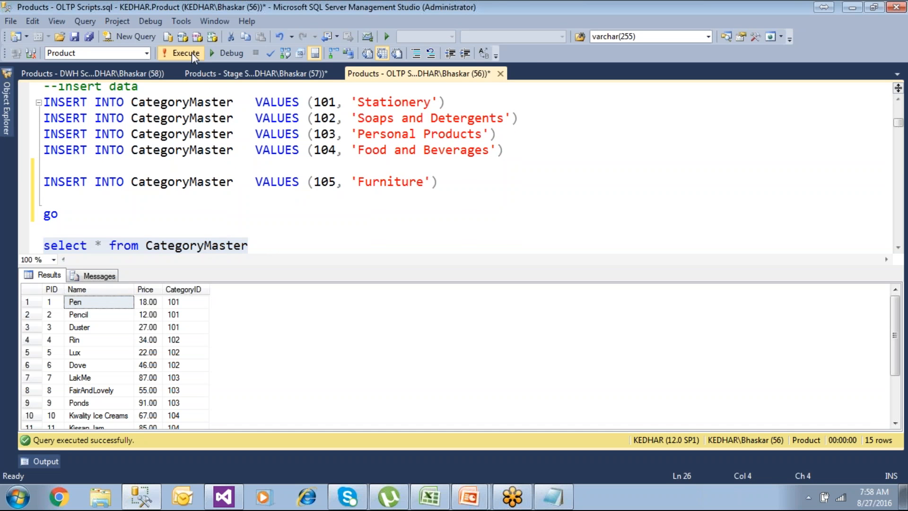
{"action": "left_click", "coordinate": [125, 303]}
{"action": "left_click", "coordinate": [125, 316]}
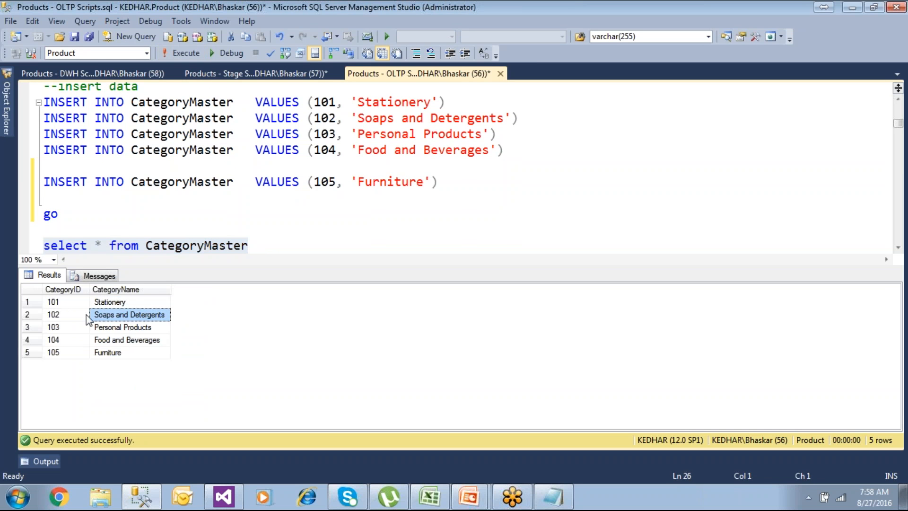
{"action": "left_click", "coordinate": [57, 315]}
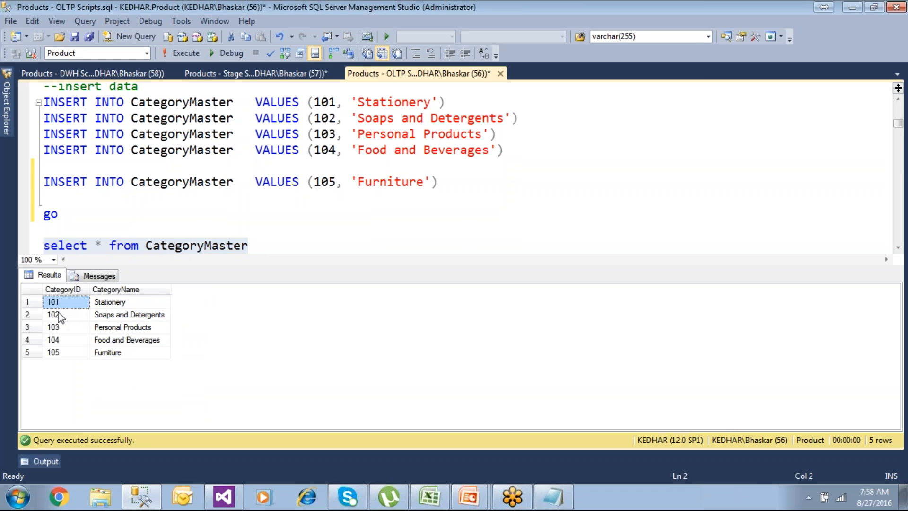
Rerun the ProductMaster select query and compare the products' CategoryID values with the category list
{"action": "left_click", "coordinate": [237, 231]}
{"action": "scroll", "coordinate": [237, 230], "scroll_direction": "down", "scroll_amount": 3}
{"action": "scroll", "coordinate": [237, 231], "scroll_direction": "down", "scroll_amount": 3}
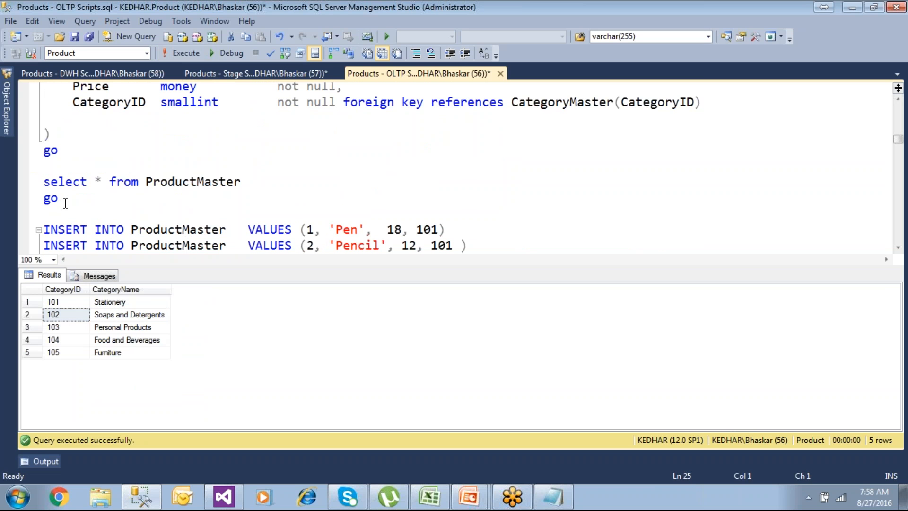
{"action": "left_click_drag", "start_coordinate": [65, 204], "coordinate": [44, 181]}
{"action": "left_click", "coordinate": [166, 56]}
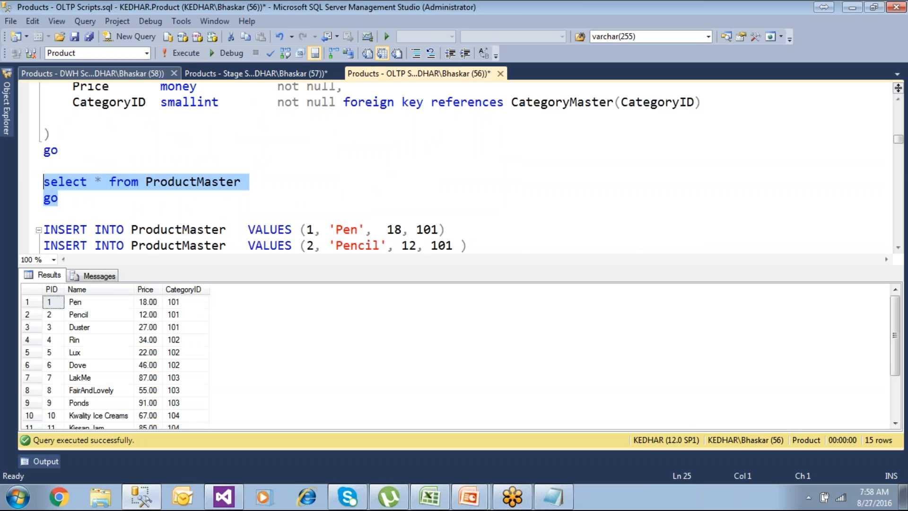
{"action": "left_click", "coordinate": [174, 302]}
{"action": "left_click", "coordinate": [175, 314]}
{"action": "left_click", "coordinate": [175, 327]}
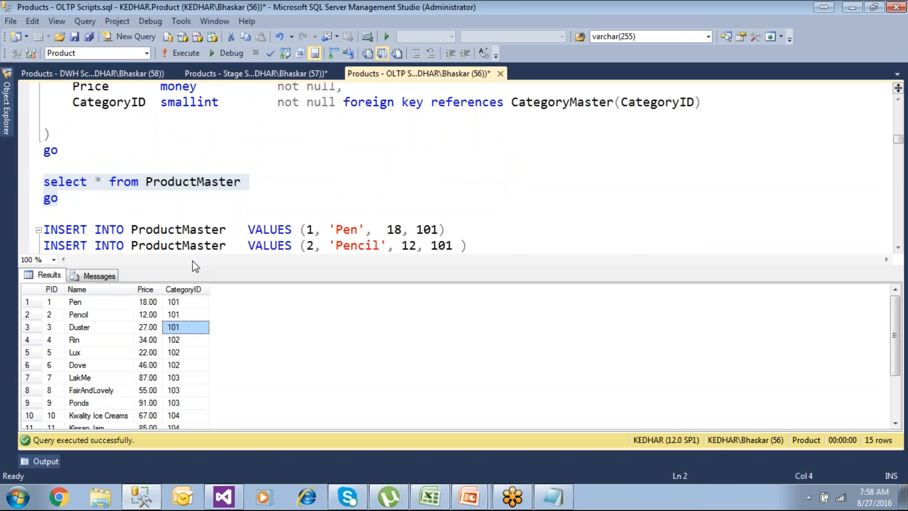
{"action": "left_click", "coordinate": [191, 184]}
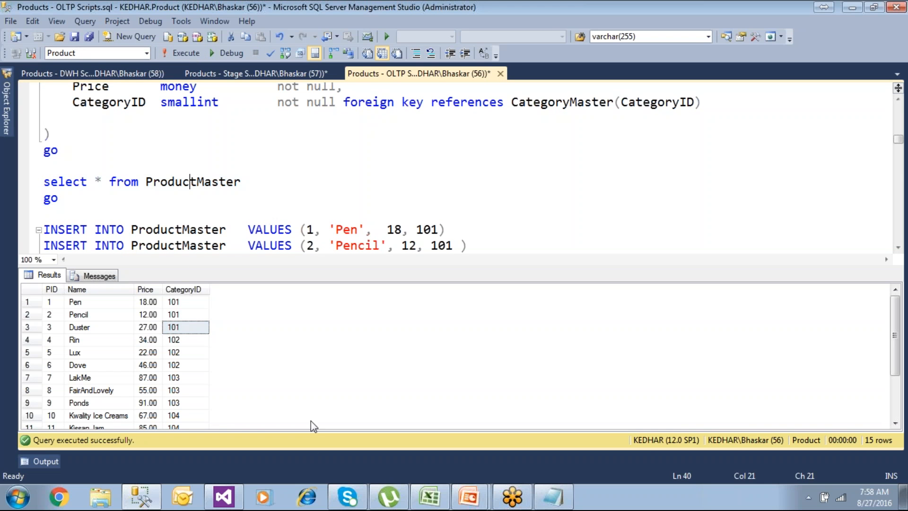
Switch back to the Excel mapping sheet and rename the DimProduct category column in K9 as "CategoryName"
{"action": "left_click", "coordinate": [429, 500]}
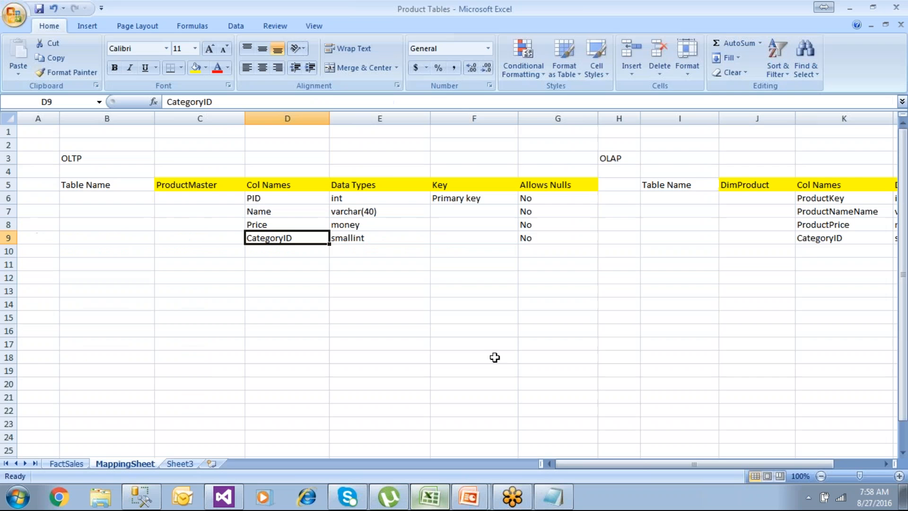
{"action": "left_click", "coordinate": [813, 238]}
{"action": "left_click_drag", "start_coordinate": [781, 463], "coordinate": [827, 464]}
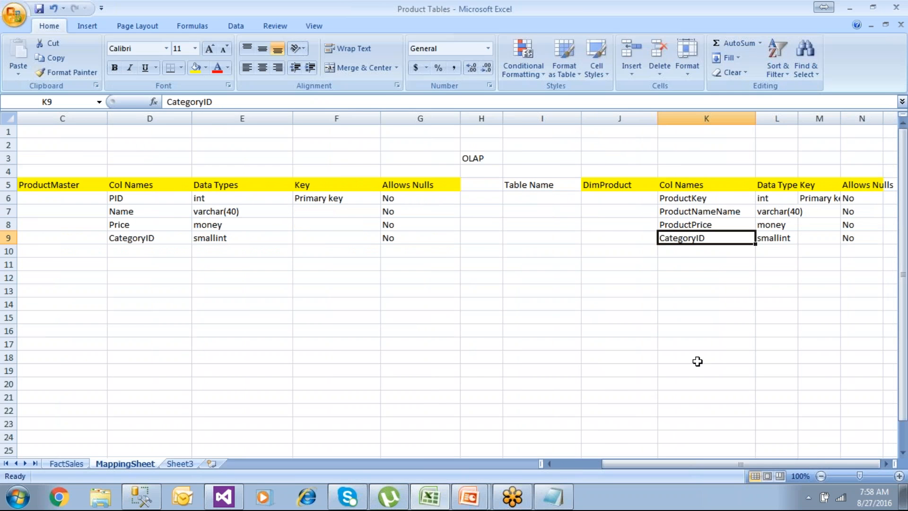
{"action": "key", "text": "F2"}
{"action": "key", "text": "BackSpace"}
{"action": "key", "text": "BackSpace"}
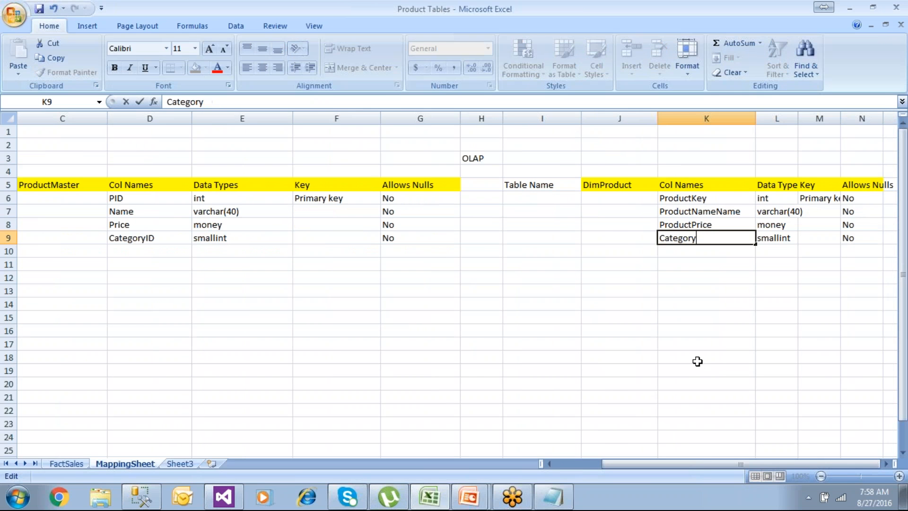
{"action": "type", "text": "Name"}
{"action": "left_click", "coordinate": [679, 371]}
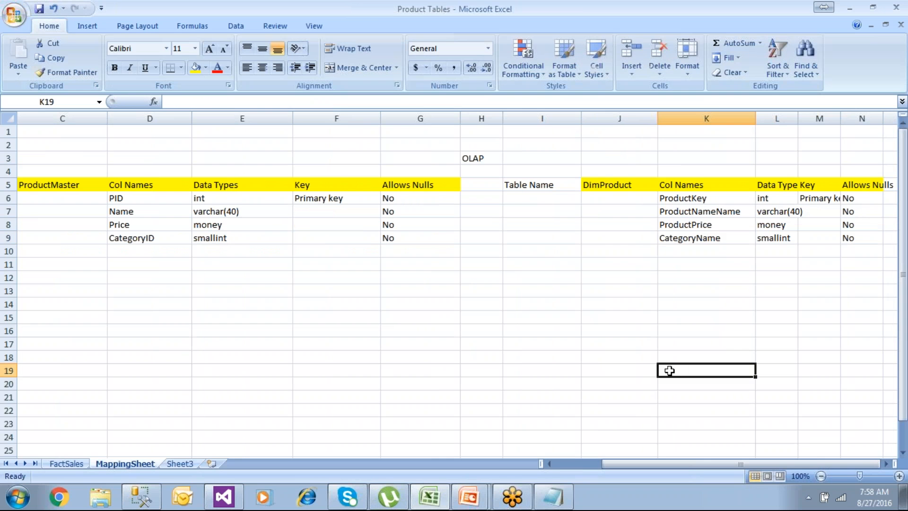
{"action": "left_click_drag", "start_coordinate": [114, 238], "coordinate": [775, 239]}
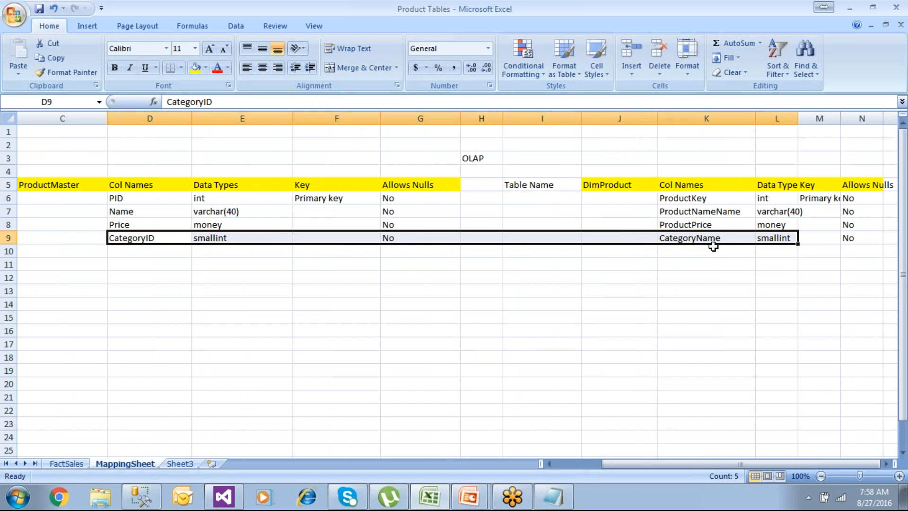
{"action": "left_click", "coordinate": [770, 239]}
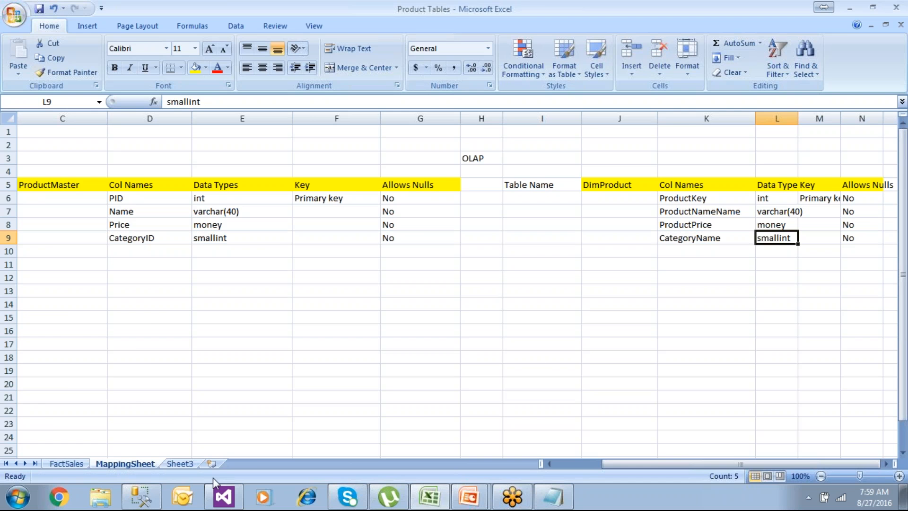
Switch to SQL Server Management Studio, copy CategoryMaster's varchar(50) data type for CategoryName, and paste it into L9 of the Excel mapping sheet
{"action": "left_click", "coordinate": [151, 500]}
{"action": "left_click", "coordinate": [361, 189]}
{"action": "scroll", "coordinate": [361, 189], "scroll_direction": "up", "scroll_amount": 8}
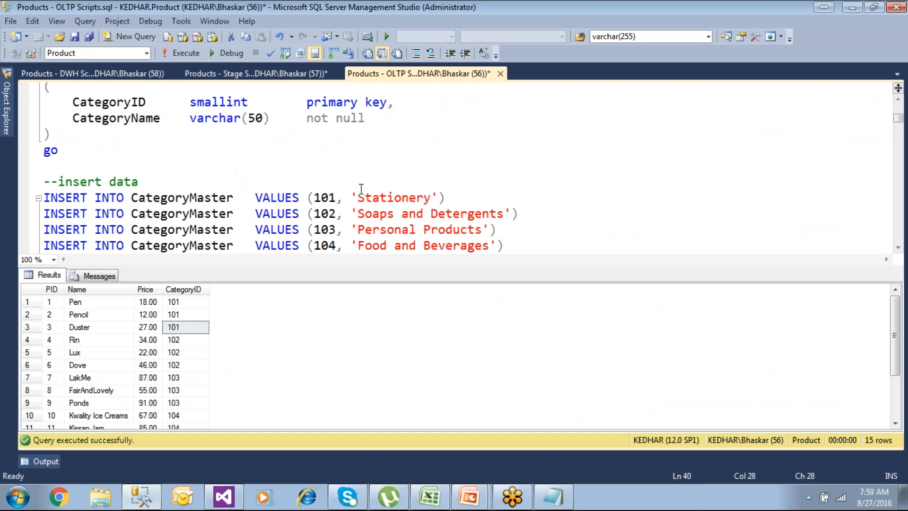
{"action": "left_click_drag", "start_coordinate": [193, 120], "coordinate": [274, 118]}
{"action": "key", "text": "ctrl+c"}
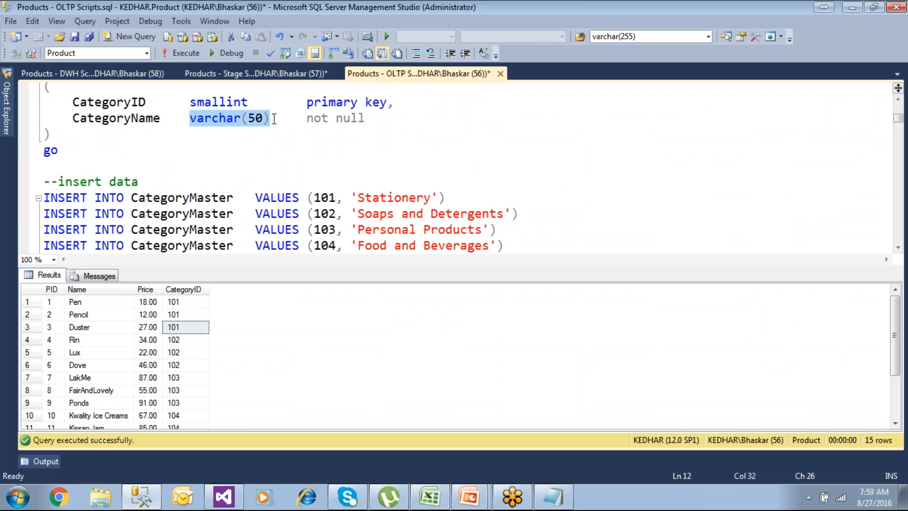
{"action": "left_click", "coordinate": [429, 497]}
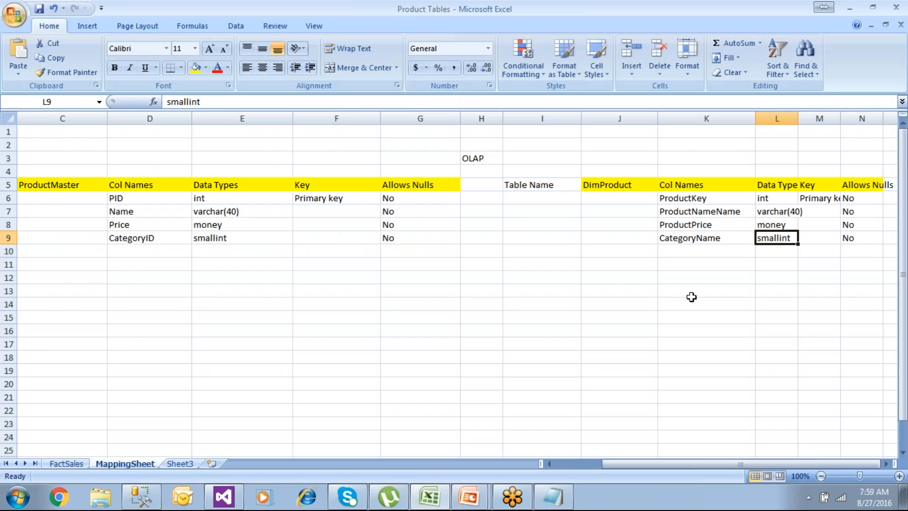
{"action": "key", "text": "ctrl+v"}
{"action": "left_click", "coordinate": [701, 345]}
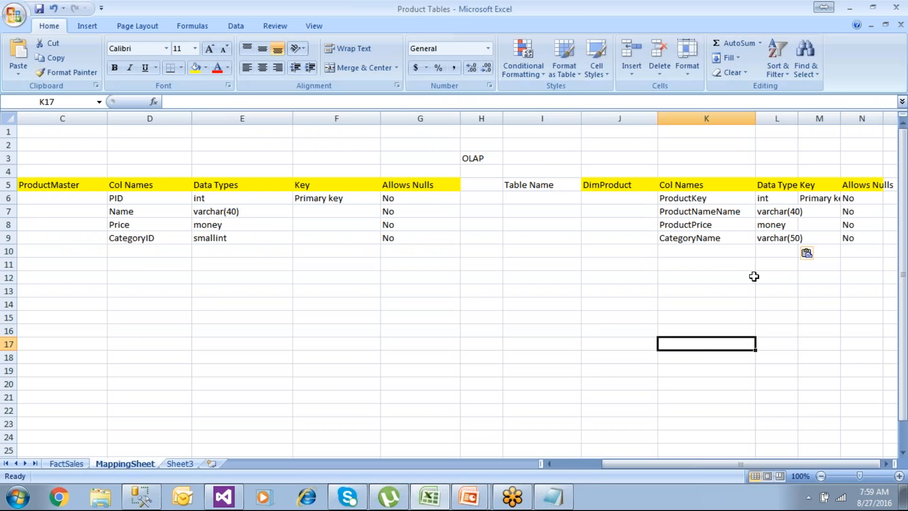
Widen columns L and M so the DimProduct data types and key entries fit
{"action": "left_click_drag", "start_coordinate": [799, 118], "coordinate": [832, 119]}
{"action": "left_click", "coordinate": [787, 345]}
{"action": "left_click_drag", "start_coordinate": [672, 464], "coordinate": [688, 465]}
{"action": "left_click_drag", "start_coordinate": [784, 118], "coordinate": [813, 118]}
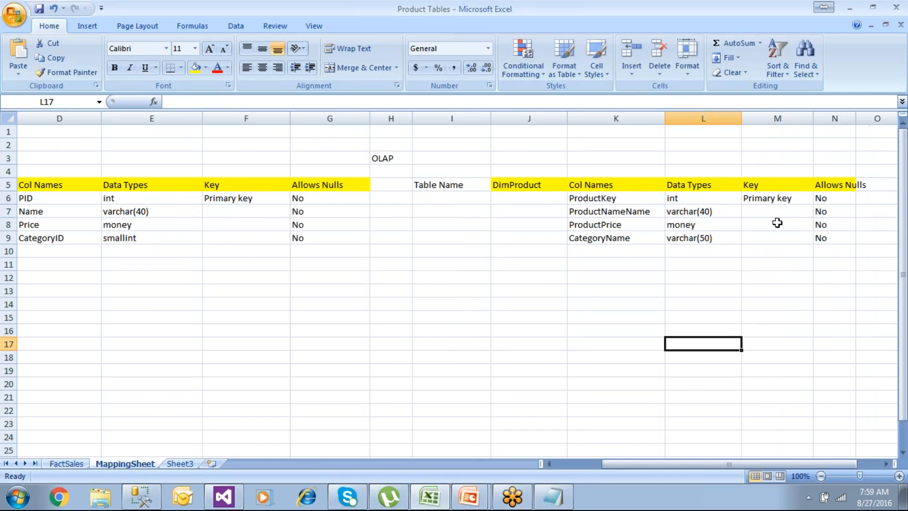
Fill the category mapping row from D9 to O9 with green
{"action": "left_click", "coordinate": [700, 242]}
{"action": "left_click_drag", "start_coordinate": [646, 464], "coordinate": [588, 458]}
{"action": "left_click_drag", "start_coordinate": [269, 239], "coordinate": [866, 239]}
{"action": "left_click", "coordinate": [206, 68]}
{"action": "left_click", "coordinate": [240, 167]}
{"action": "left_click", "coordinate": [315, 332]}
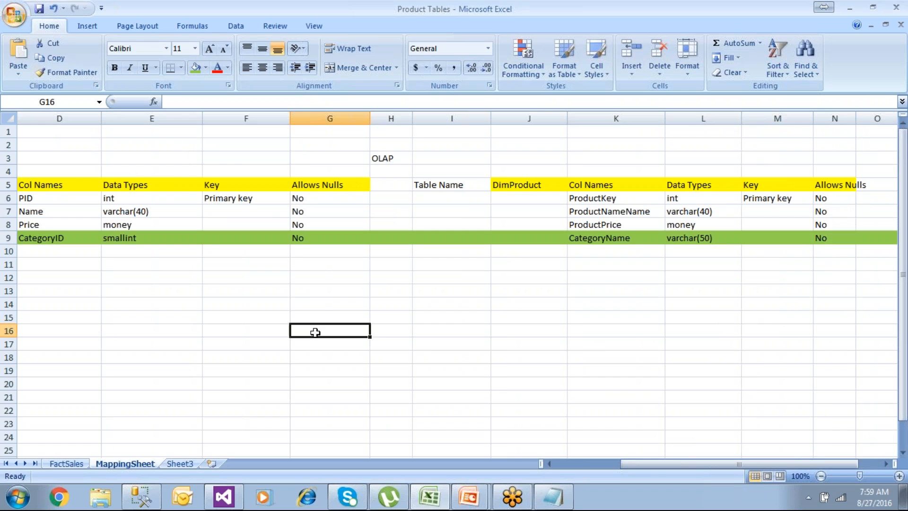
Widen columns N and O beside the DimProduct mapping
{"action": "left_click", "coordinate": [584, 239]}
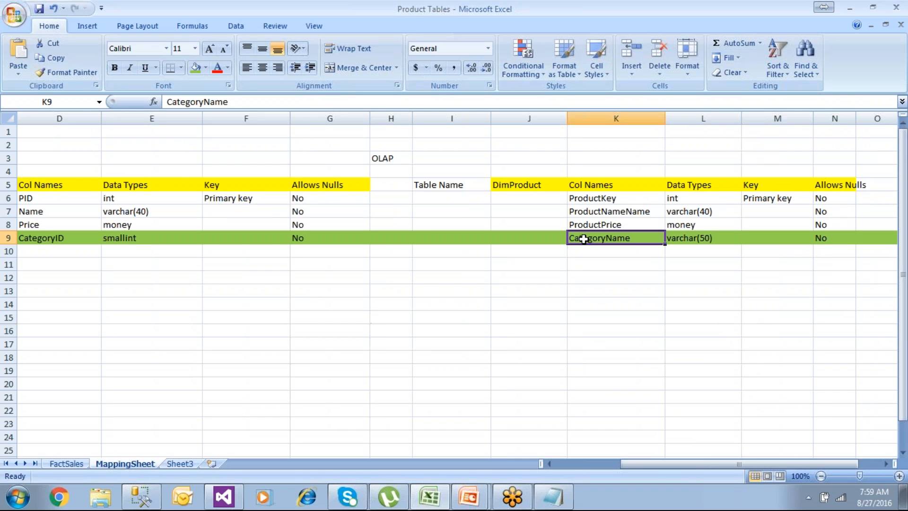
{"action": "left_click_drag", "start_coordinate": [691, 462], "coordinate": [734, 464]}
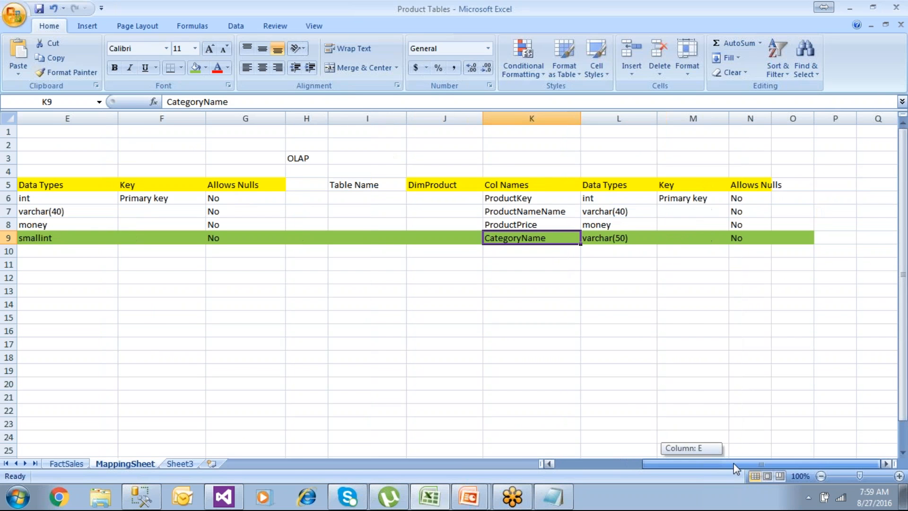
{"action": "left_click_drag", "start_coordinate": [772, 118], "coordinate": [897, 119]}
{"action": "left_click", "coordinate": [843, 184]}
{"action": "left_click", "coordinate": [852, 197]}
{"action": "left_click", "coordinate": [804, 463]}
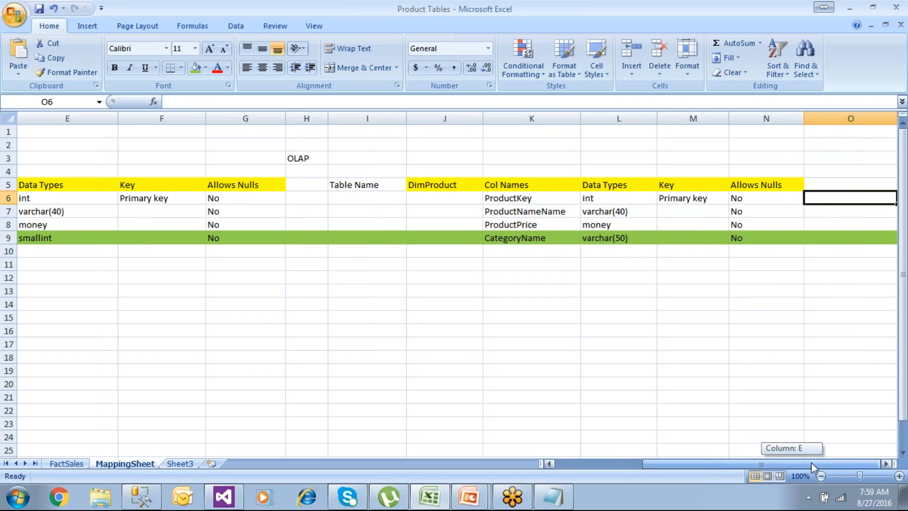
Add the header "Business Rule" in O5 after the DimProduct Allows Nulls column
{"action": "left_click", "coordinate": [435, 186]}
{"action": "left_click", "coordinate": [823, 184]}
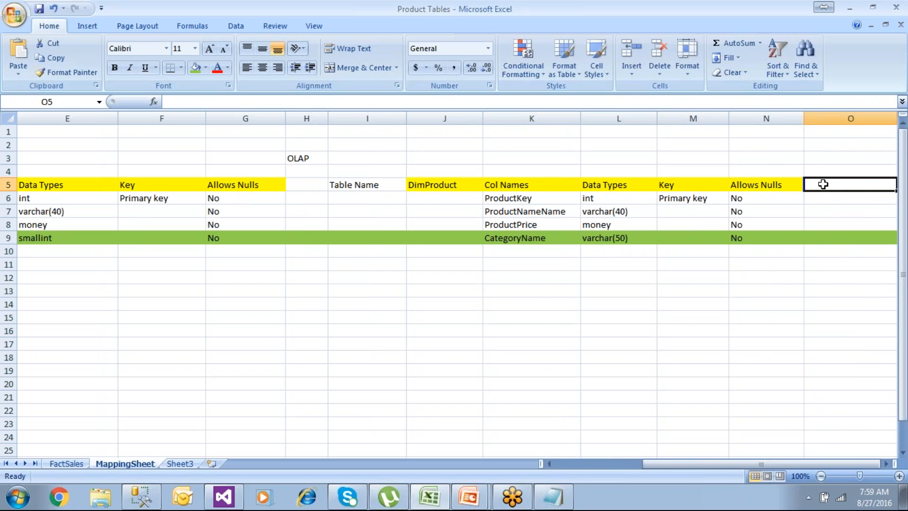
{"action": "type", "text": "Business"}
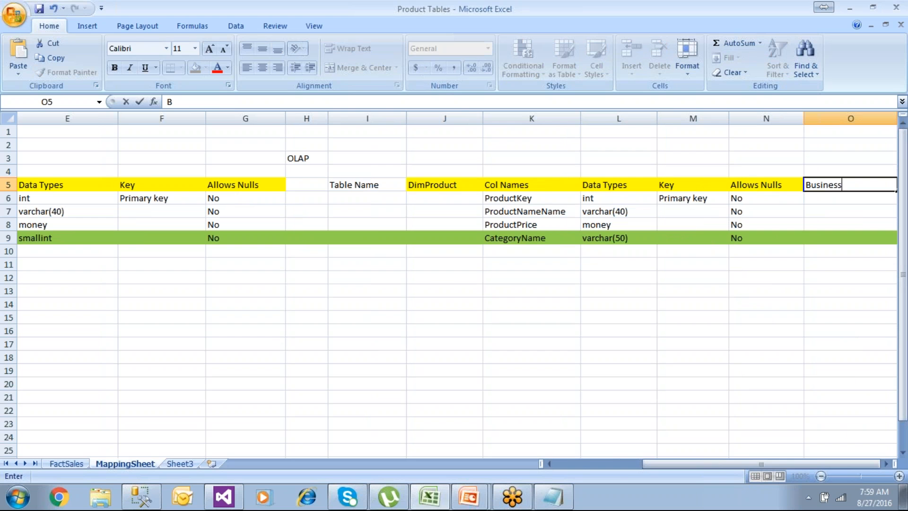
{"action": "type", "text": " Rulew"}
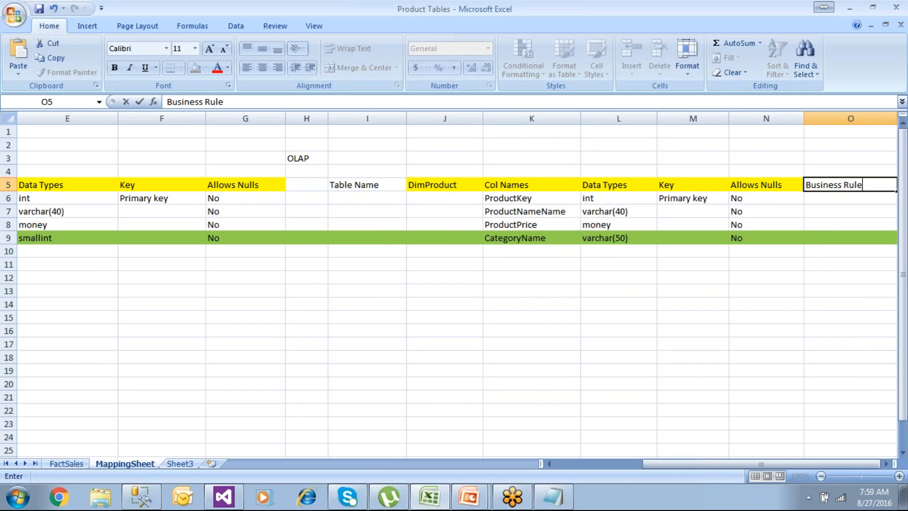
Enter "Lookup on CategoryMaster based CategoryID and get CategoryName" in O9 as the category's business rule
{"action": "left_click", "coordinate": [822, 239]}
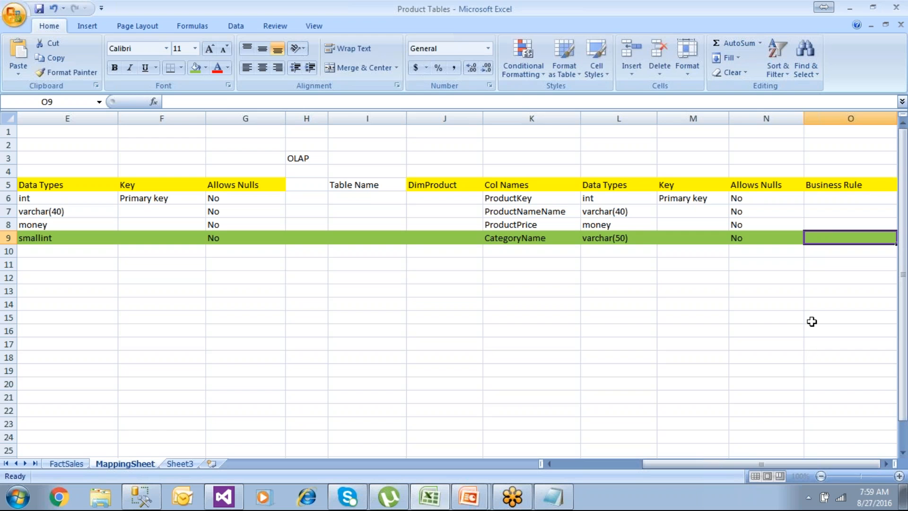
{"action": "type", "text": "Lok"}
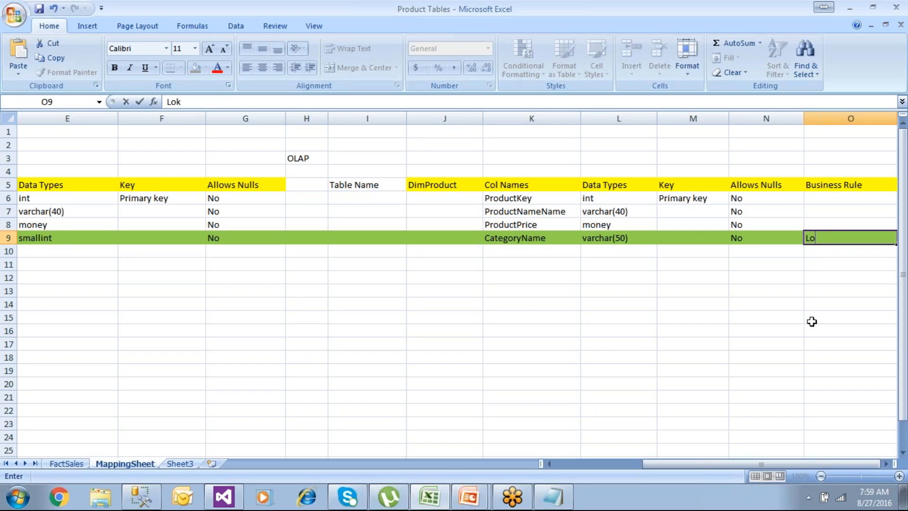
{"action": "type", "text": "okup on"}
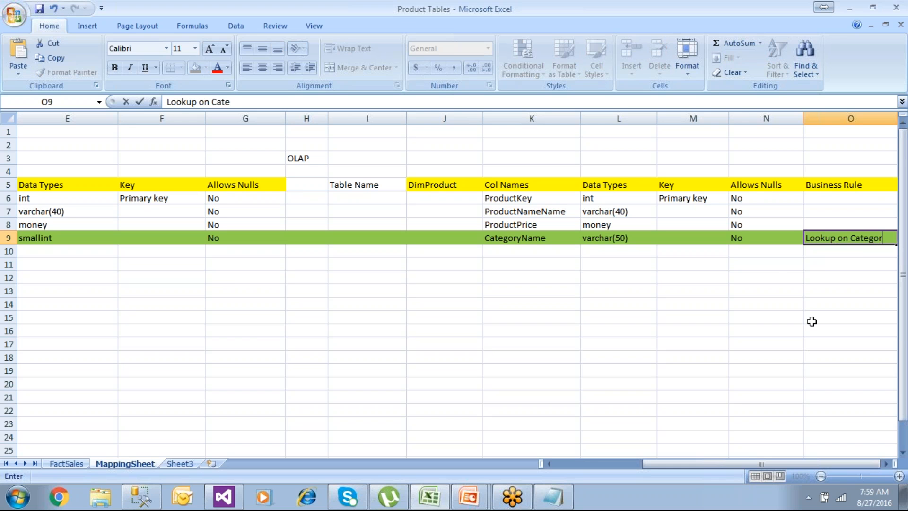
{"action": "type", "text": "CategoryMaster"}
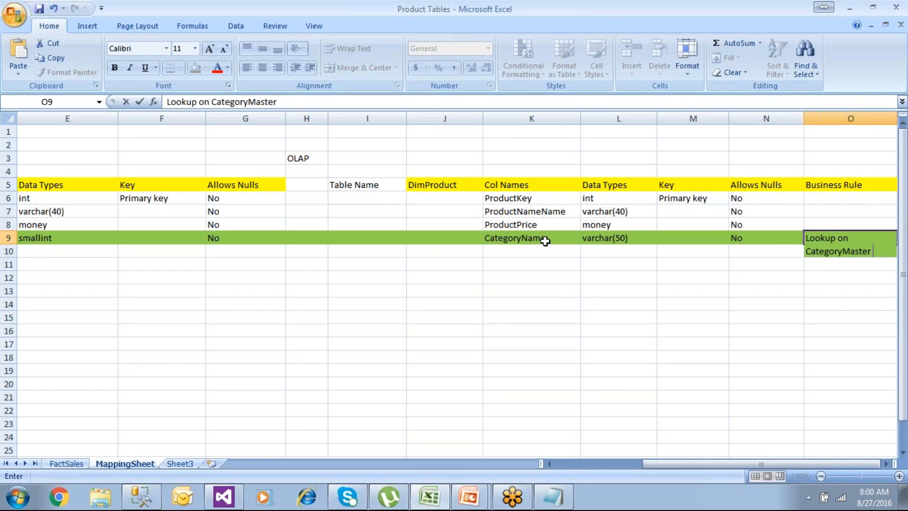
{"action": "type", "text": "based CategoryID"}
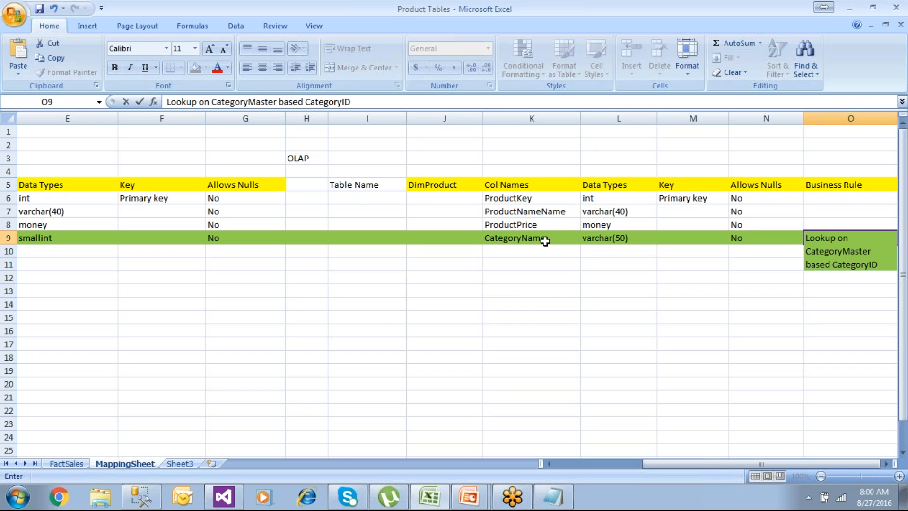
{"action": "type", "text": "and"}
{"action": "type", "text": " get"}
{"action": "type", "text": " Cta"}
{"action": "type", "text": "teg"}
{"action": "type", "text": "oryName"}
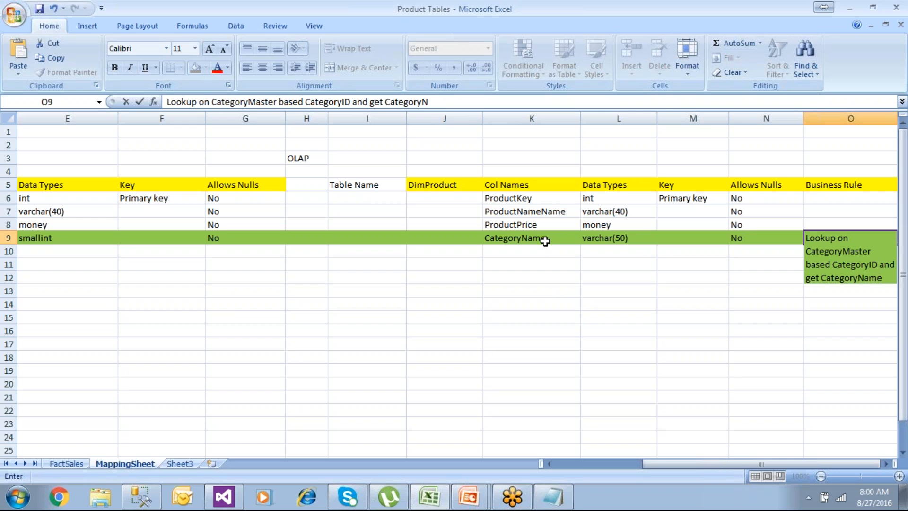
{"action": "left_click", "coordinate": [675, 374]}
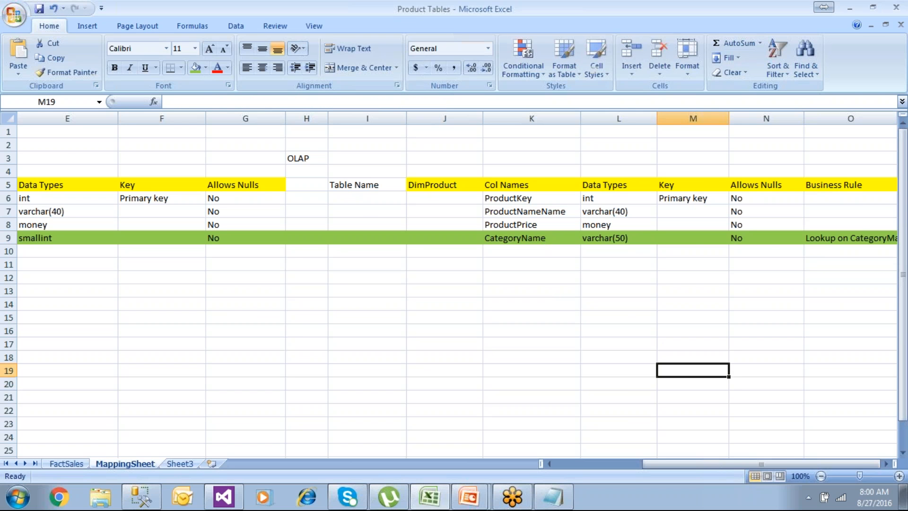
Widen column O further and turn on text wrapping for the lookup rule in O9
{"action": "left_click", "coordinate": [887, 464]}
{"action": "left_click", "coordinate": [886, 464]}
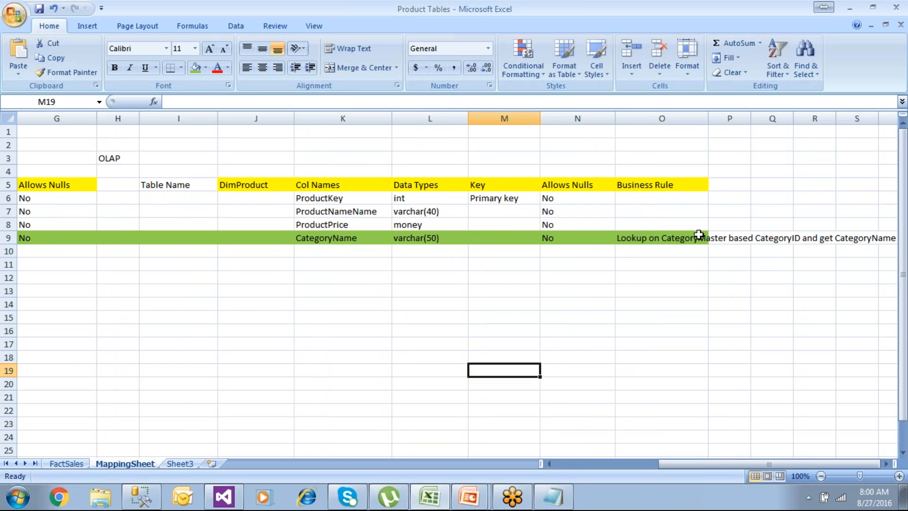
{"action": "left_click_drag", "start_coordinate": [709, 119], "coordinate": [762, 118]}
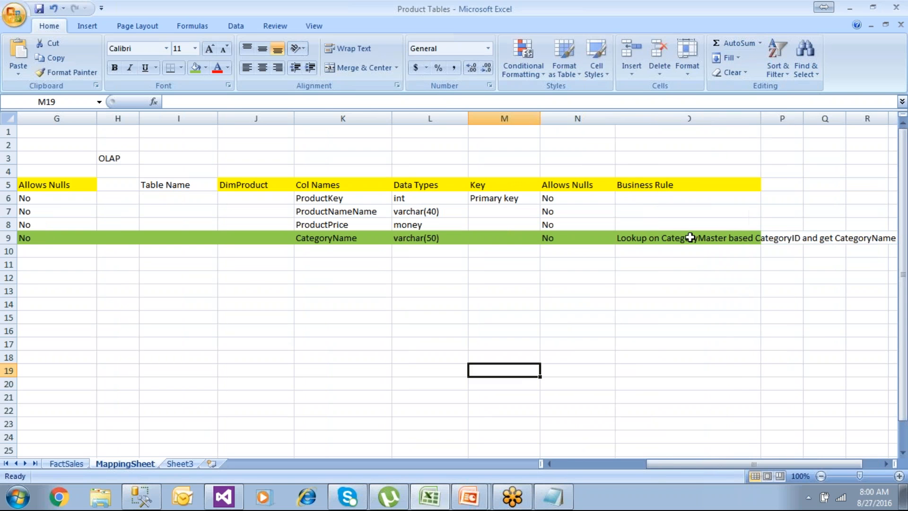
{"action": "right_click", "coordinate": [672, 240]}
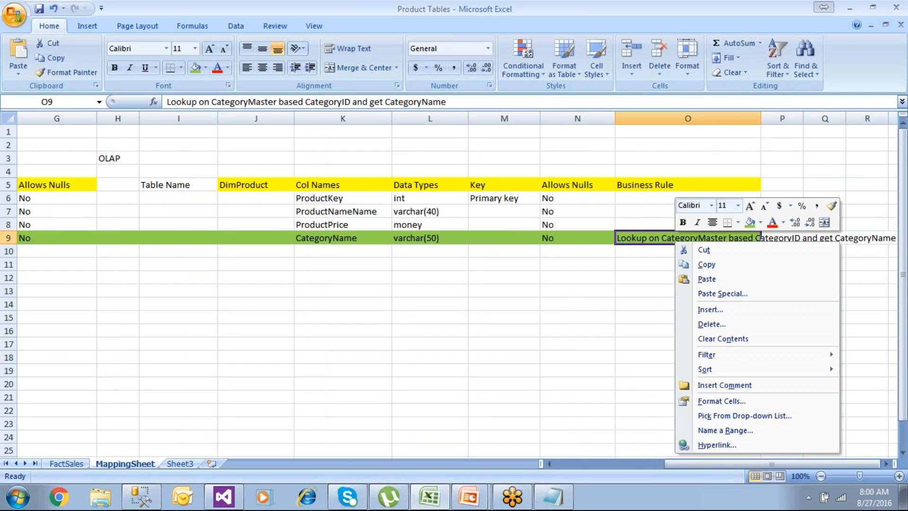
{"action": "left_click", "coordinate": [681, 398]}
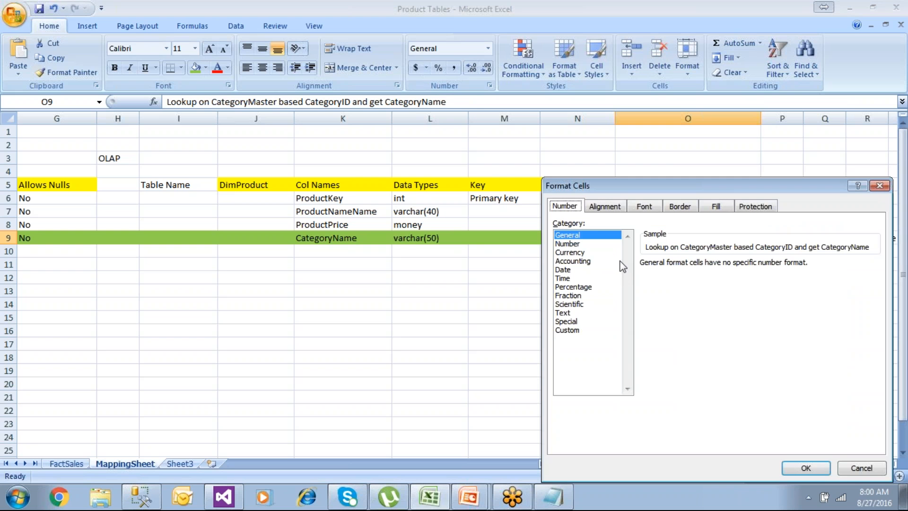
{"action": "left_click", "coordinate": [611, 211]}
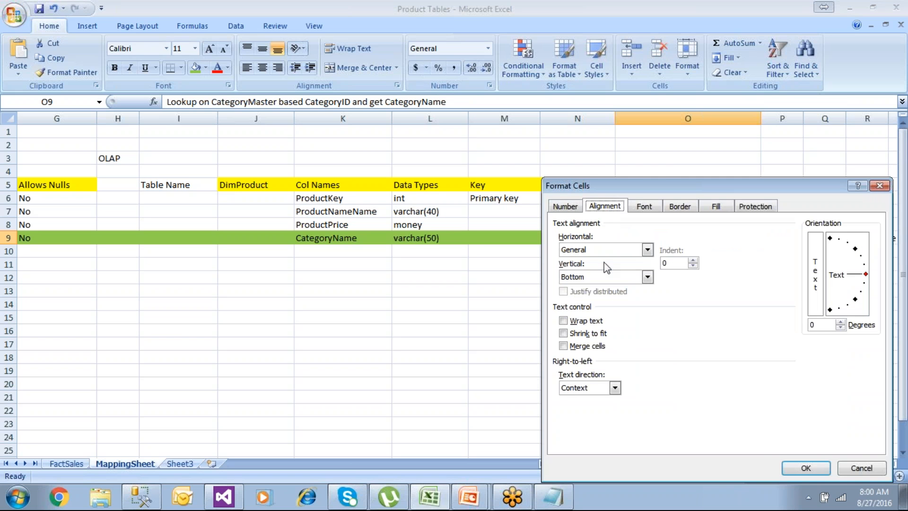
{"action": "left_click", "coordinate": [586, 321]}
{"action": "left_click", "coordinate": [806, 468]}
{"action": "left_click", "coordinate": [749, 384]}
Review the DimProduct columns and compare the CategoryID source with its CategoryName target and business rule
{"action": "left_click_drag", "start_coordinate": [156, 187], "coordinate": [521, 308]}
{"action": "left_click", "coordinate": [520, 316]}
{"action": "left_click_drag", "start_coordinate": [414, 198], "coordinate": [427, 254]}
{"action": "left_click", "coordinate": [430, 290]}
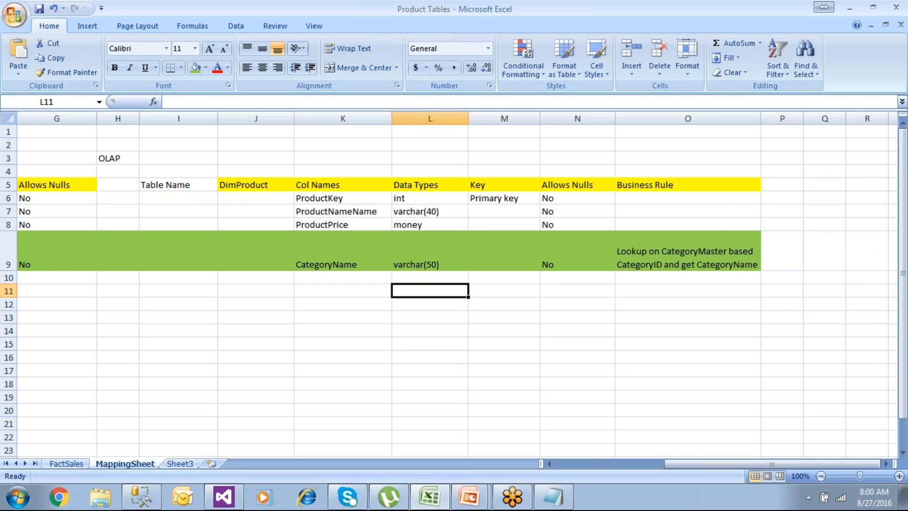
{"action": "left_click", "coordinate": [347, 228]}
{"action": "left_click", "coordinate": [351, 263]}
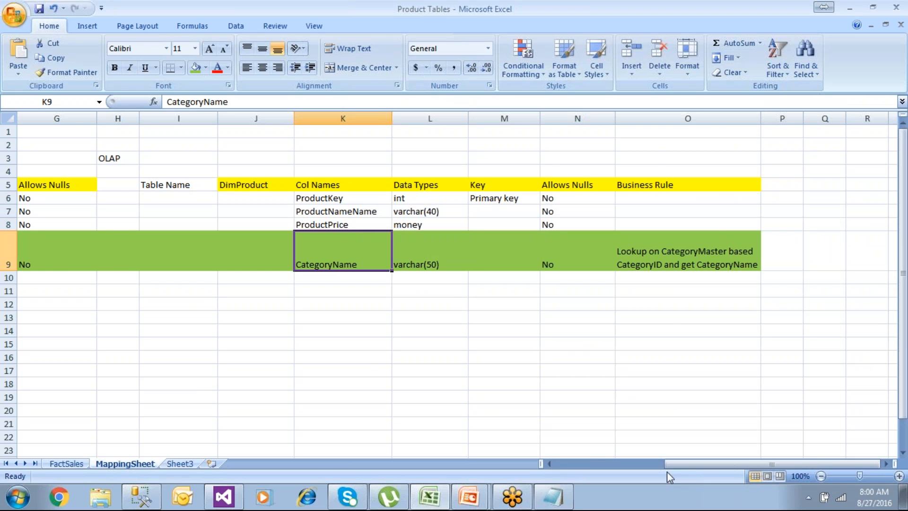
{"action": "left_click_drag", "start_coordinate": [674, 464], "coordinate": [586, 476]}
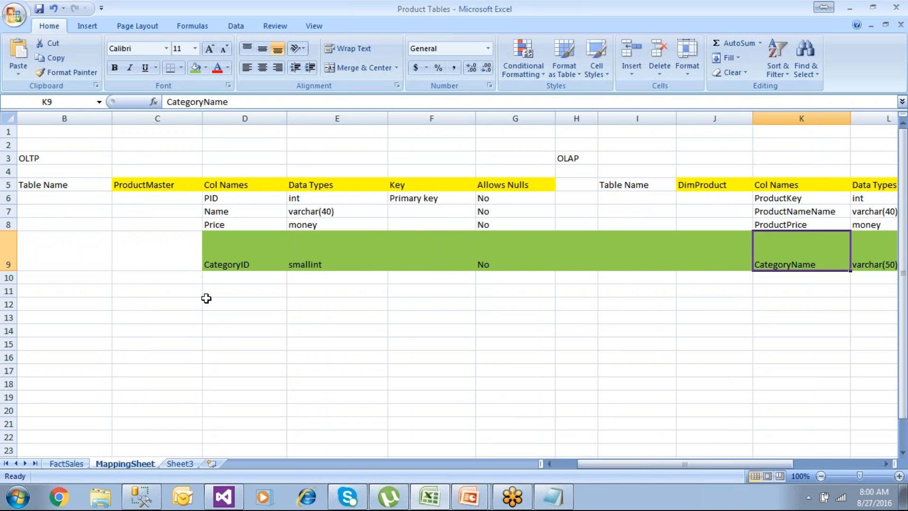
{"action": "left_click", "coordinate": [244, 267]}
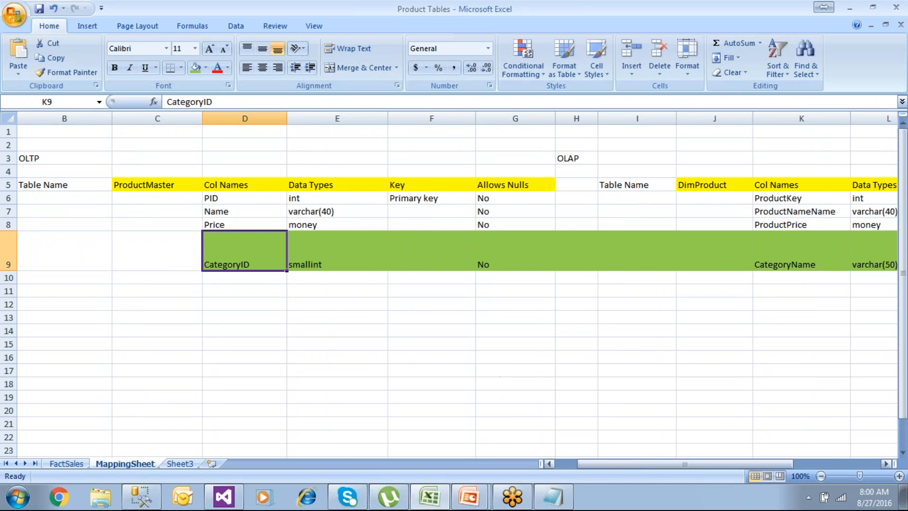
{"action": "left_click_drag", "start_coordinate": [686, 469], "coordinate": [725, 462]}
{"action": "left_click", "coordinate": [629, 259]}
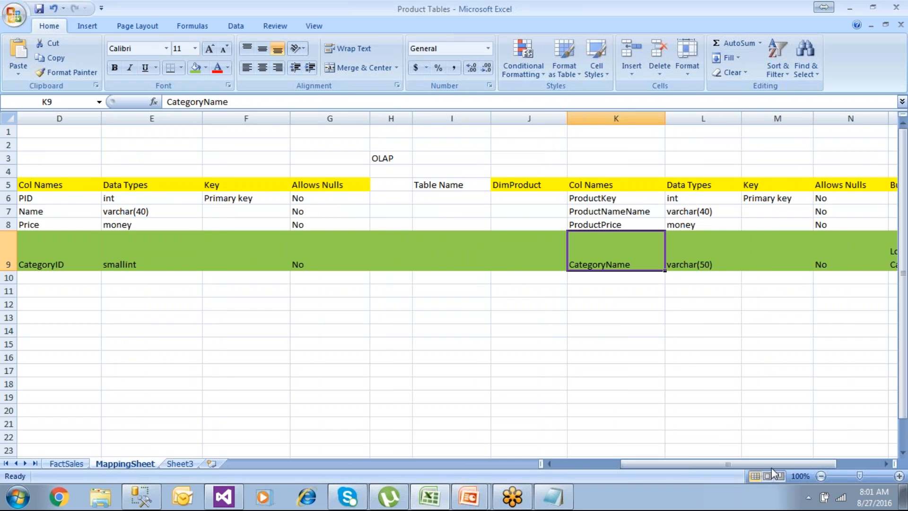
{"action": "left_click_drag", "start_coordinate": [772, 467], "coordinate": [810, 467]}
{"action": "left_click", "coordinate": [783, 248]}
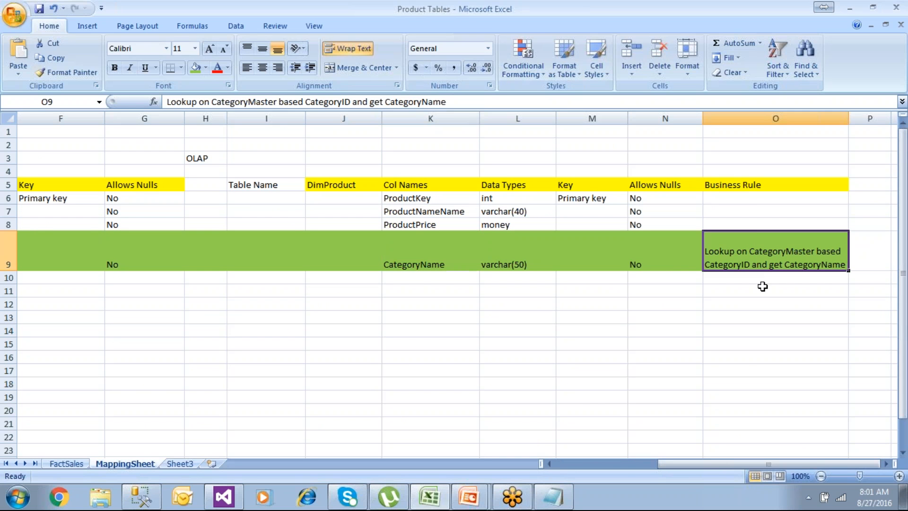
{"action": "left_click_drag", "start_coordinate": [746, 183], "coordinate": [754, 288]}
{"action": "left_click", "coordinate": [743, 261]}
Change the heading in H3 to "OLAP (DWH)" and widen column H to fit it
{"action": "double_click", "coordinate": [211, 161]}
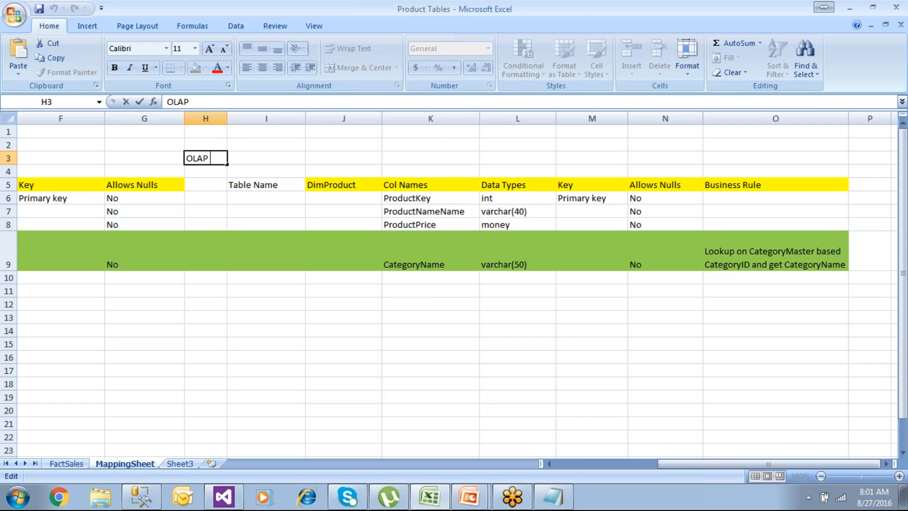
{"action": "type", "text": "(DWH)"}
{"action": "left_click", "coordinate": [261, 317]}
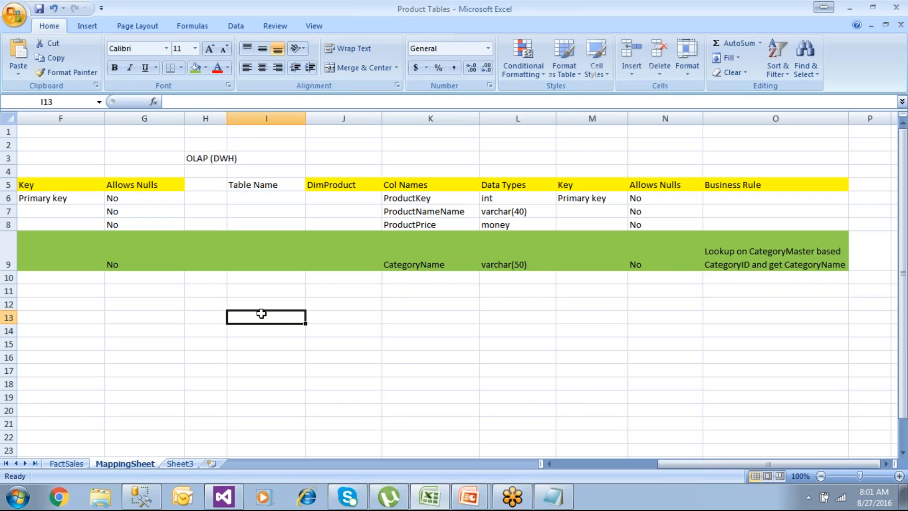
{"action": "left_click_drag", "start_coordinate": [227, 118], "coordinate": [253, 120]}
{"action": "left_click", "coordinate": [244, 305]}
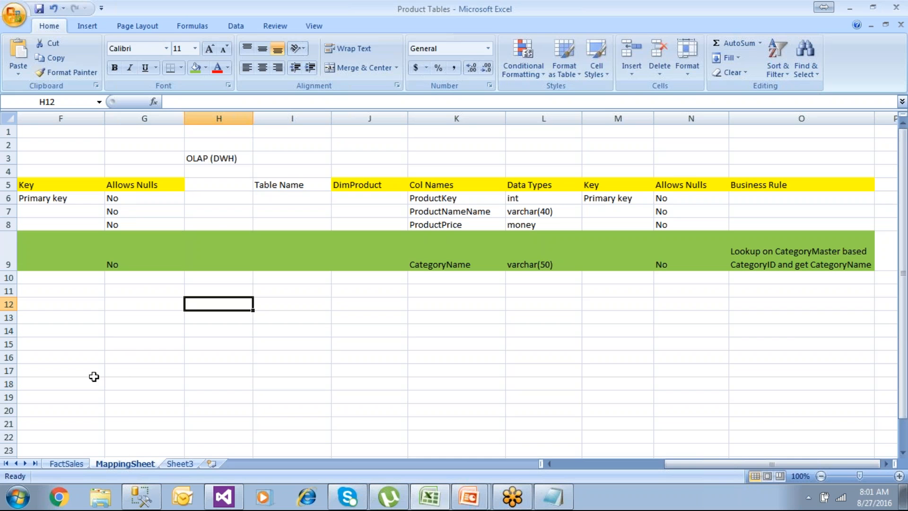
Rename the MappingSheet worksheet as MappingSheet-DimProduct
{"action": "double_click", "coordinate": [156, 463]}
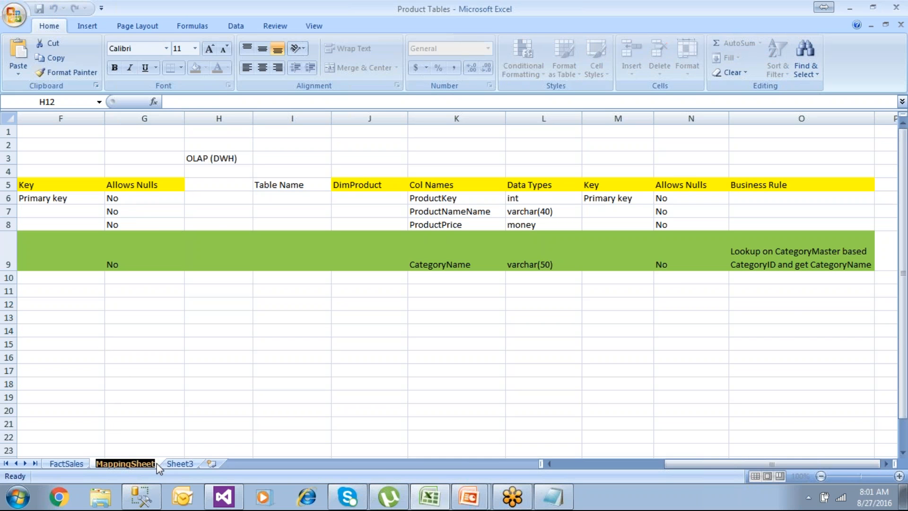
{"action": "left_click", "coordinate": [157, 464]}
{"action": "type", "text": "-"}
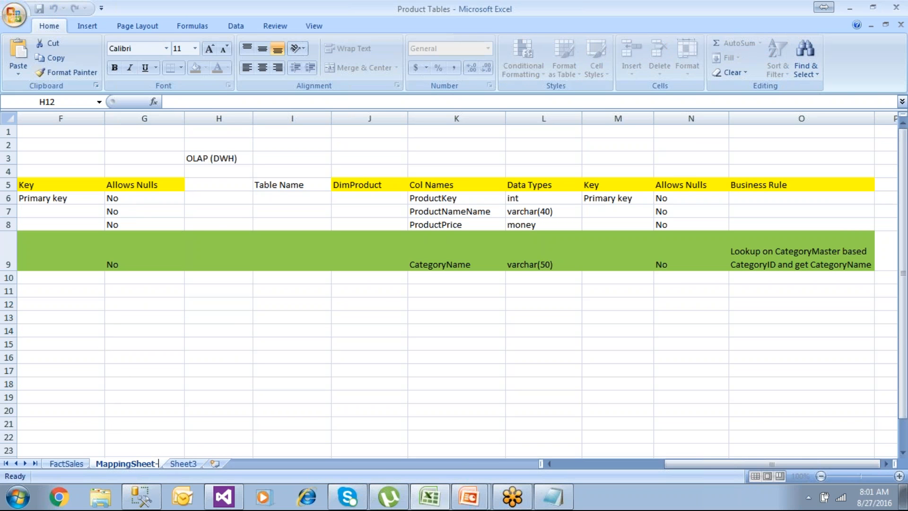
{"action": "type", "text": "D"}
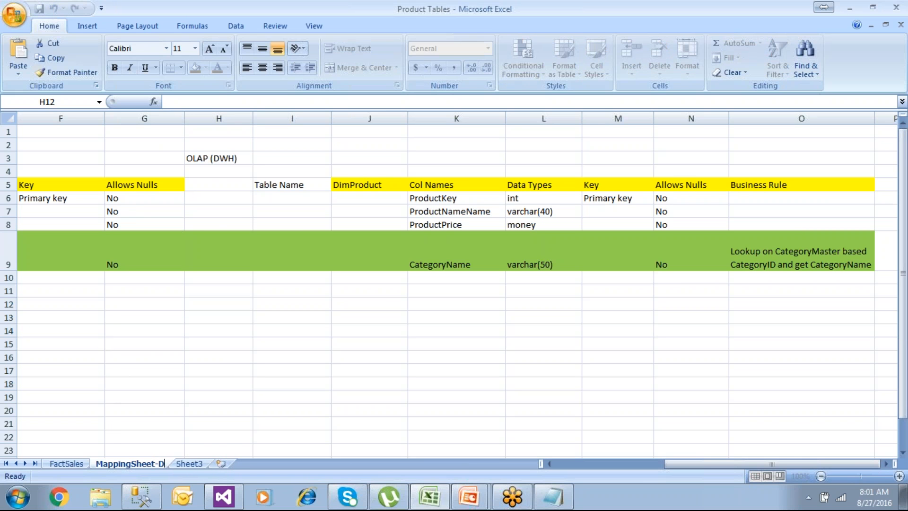
{"action": "type", "text": "imProduct"}
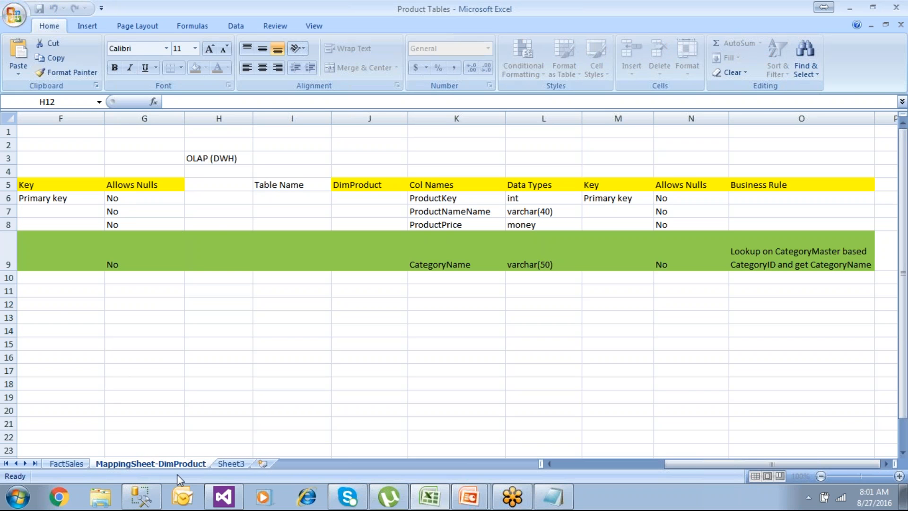
Rename Sheet3 as MappingSheet-DimCustomer, reusing the copied name of the DimProduct mapping sheet
{"action": "key", "text": "ctrl+a"}
{"action": "key", "text": "ctrl+c"}
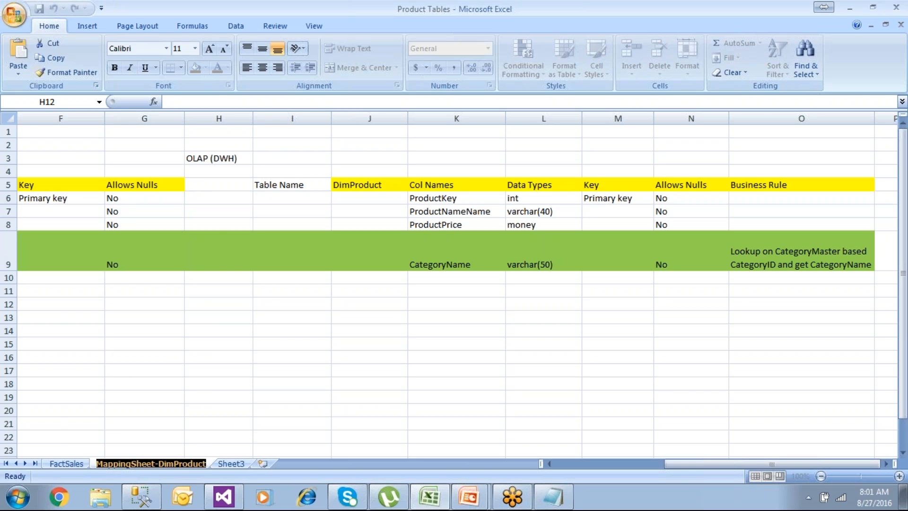
{"action": "left_click", "coordinate": [235, 465]}
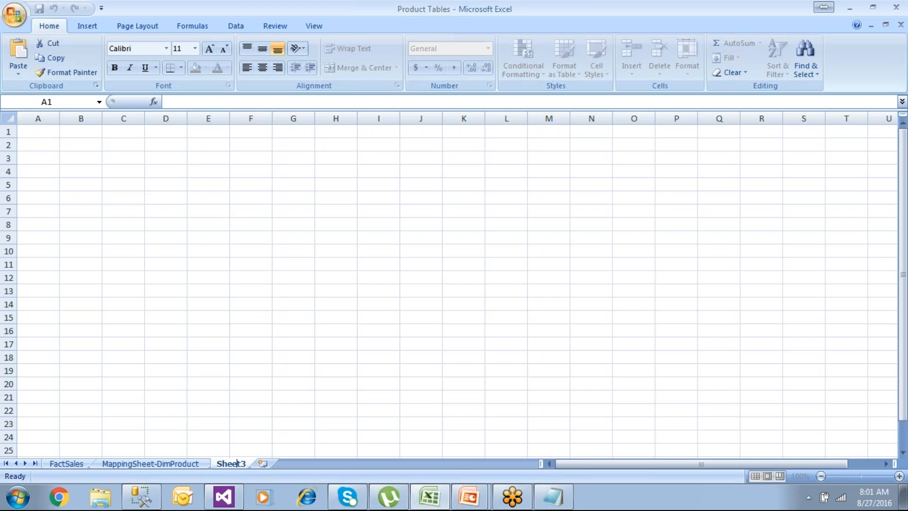
{"action": "double_click", "coordinate": [238, 463]}
{"action": "key", "text": "ctrl+v"}
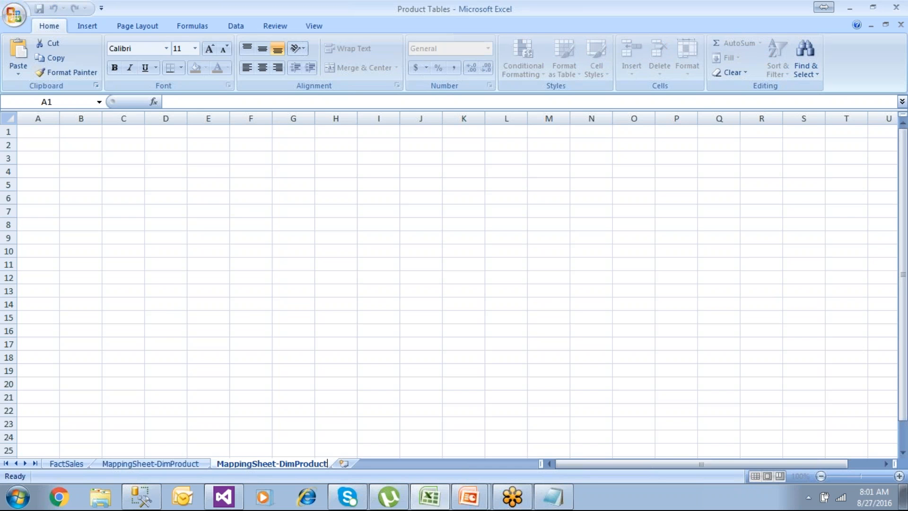
{"action": "key", "text": "BackSpace"}
{"action": "key", "text": "BackSpace"}
{"action": "key", "text": "BackSpace"}
{"action": "key", "text": "BackSpace"}
{"action": "key", "text": "BackSpace"}
{"action": "key", "text": "BackSpace"}
{"action": "key", "text": "BackSpace"}
{"action": "key", "text": "BackSpace"}
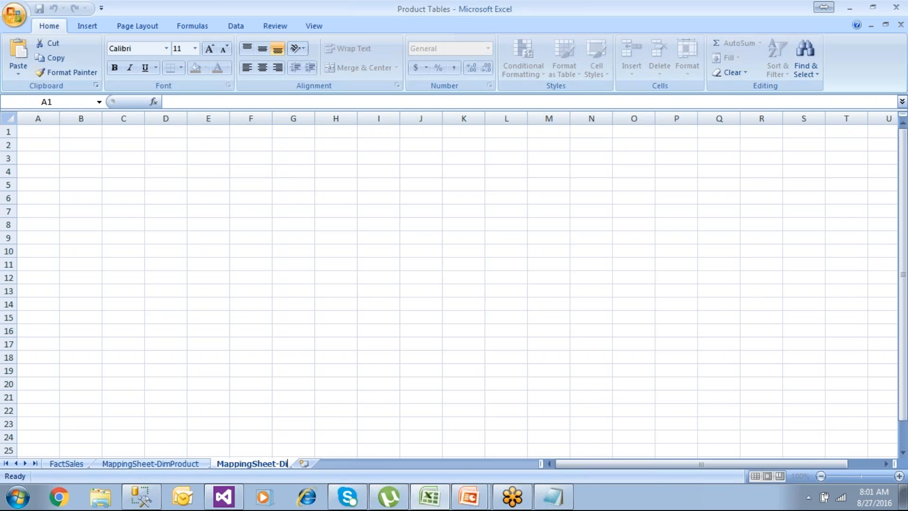
{"action": "type", "text": "mCustomer"}
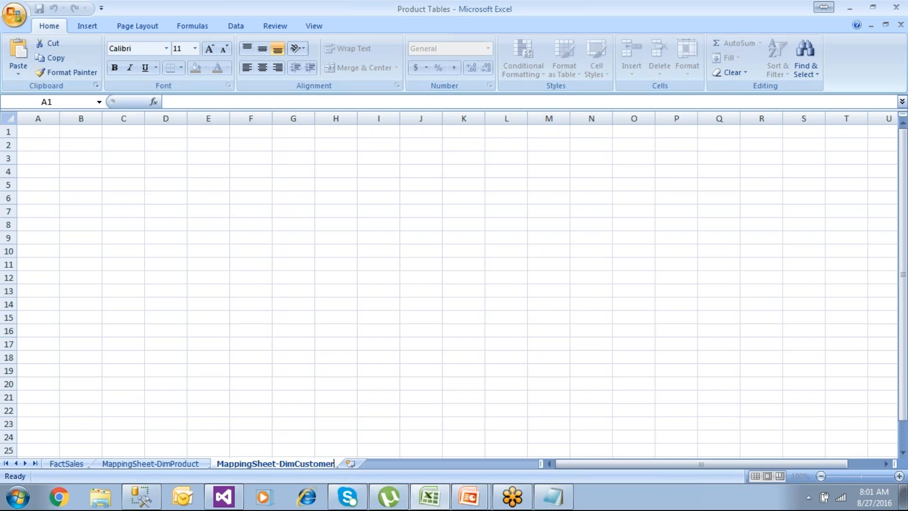
{"action": "left_click", "coordinate": [280, 383]}
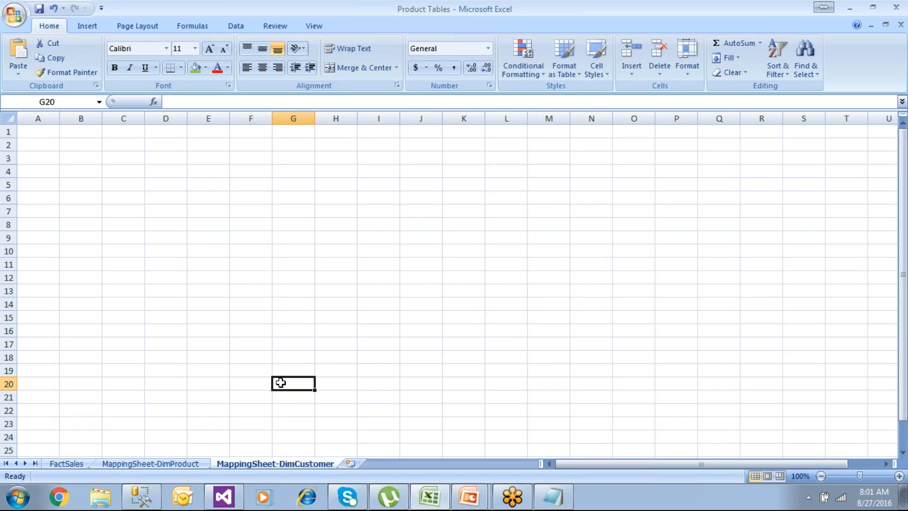
Return to the MappingSheet-DimProduct worksheet and review the target column names and data types
{"action": "left_click", "coordinate": [197, 466]}
{"action": "left_click", "coordinate": [290, 360]}
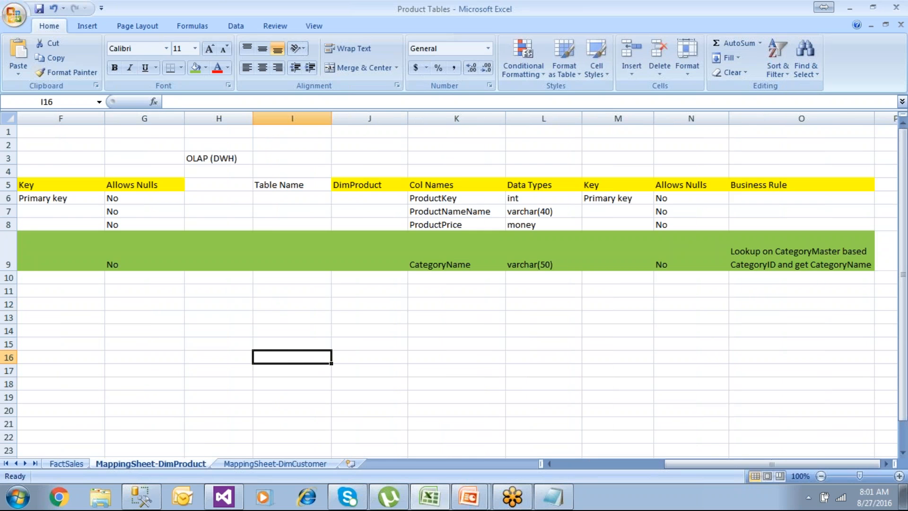
{"action": "left_click", "coordinate": [270, 185]}
{"action": "left_click_drag", "start_coordinate": [470, 199], "coordinate": [507, 229]}
{"action": "left_click_drag", "start_coordinate": [523, 198], "coordinate": [563, 226]}
{"action": "left_click", "coordinate": [544, 278]}
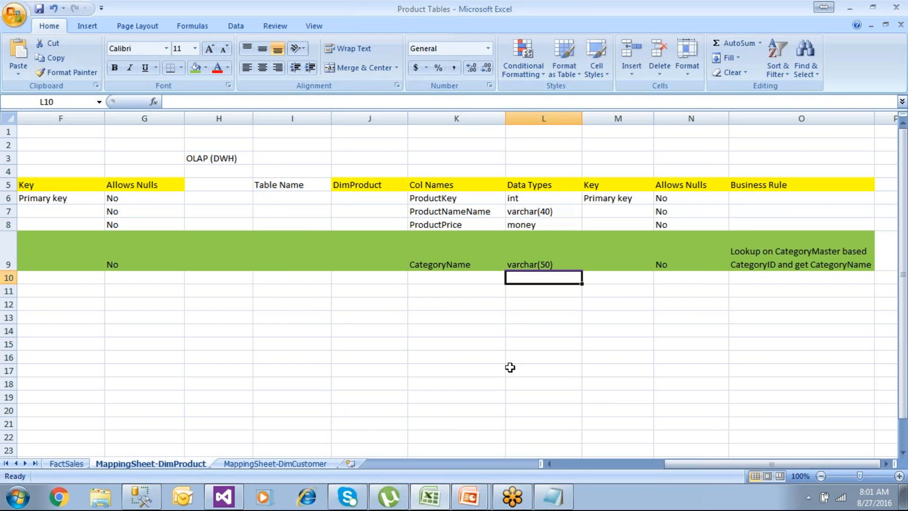
Switch to SQL Server Management Studio and review the DimProduct table definition in the DWH script, including CategoryName
{"action": "left_click", "coordinate": [146, 501]}
{"action": "scroll", "coordinate": [454, 166], "scroll_direction": "up", "scroll_amount": 3}
{"action": "left_click", "coordinate": [118, 72]}
{"action": "left_click", "coordinate": [100, 156]}
{"action": "left_click", "coordinate": [73, 168]}
{"action": "key", "text": "shift+Down"}
{"action": "key", "text": "shift+Down"}
{"action": "key", "text": "shift+Down"}
{"action": "key", "text": "shift+Down"}
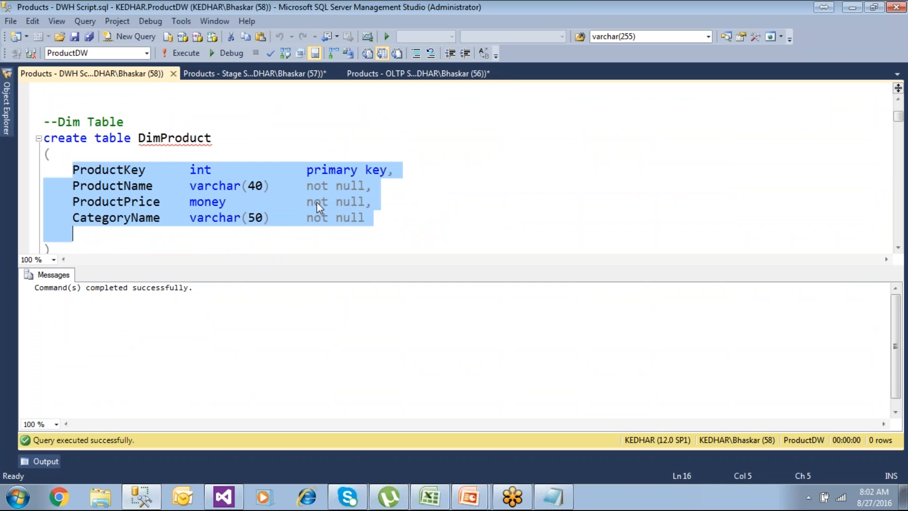
{"action": "left_click", "coordinate": [254, 218]}
{"action": "double_click", "coordinate": [142, 218]}
{"action": "left_click", "coordinate": [248, 218]}
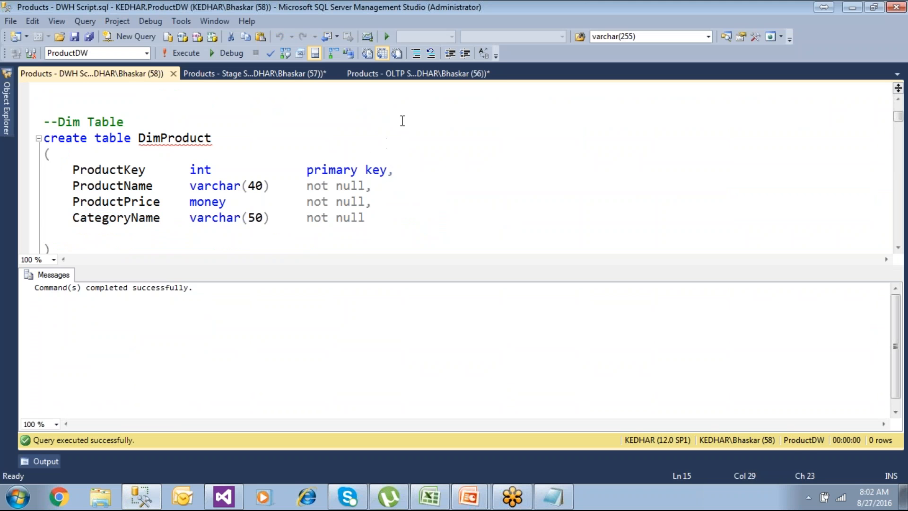
Compare CategoryName's varchar length in the OLTP script's CategoryMaster table with its length in the DWH script's DimProduct table
{"action": "left_click", "coordinate": [422, 75]}
{"action": "scroll", "coordinate": [406, 149], "scroll_direction": "down", "scroll_amount": 2}
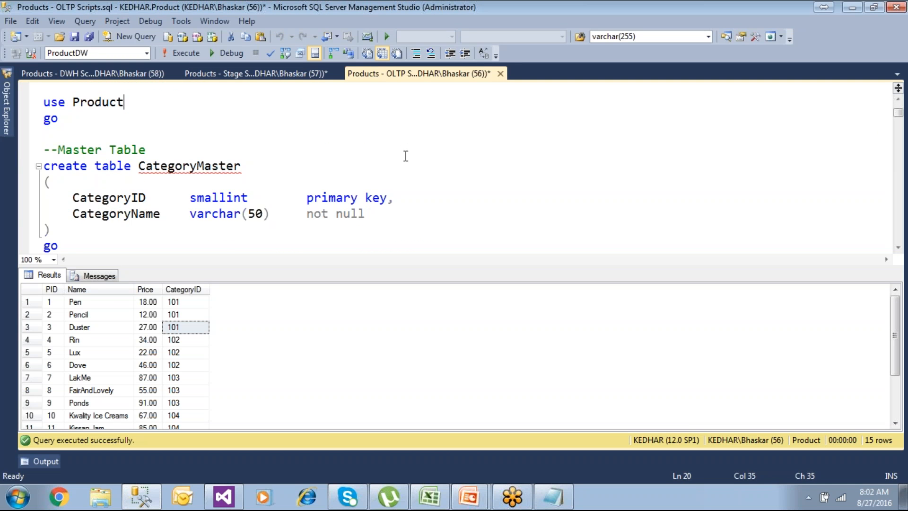
{"action": "left_click", "coordinate": [102, 163]}
{"action": "left_click", "coordinate": [284, 171], "text": "shift"}
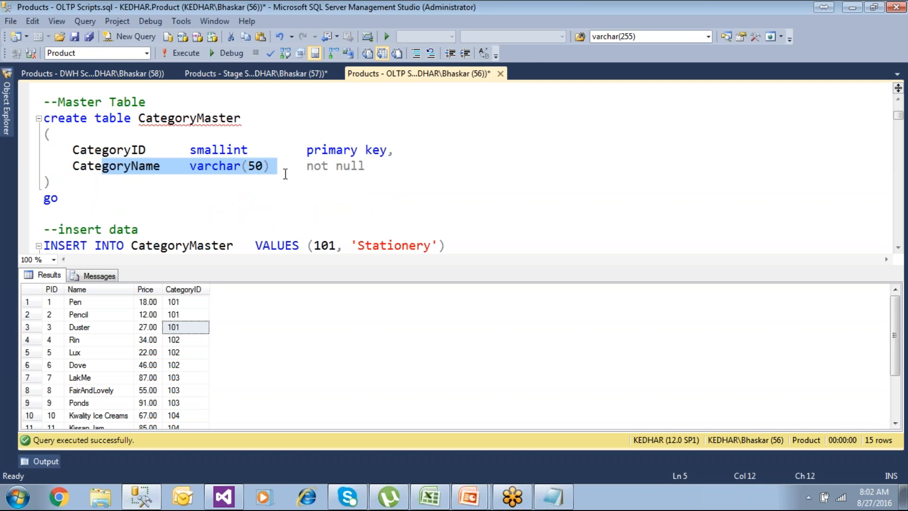
{"action": "left_click", "coordinate": [256, 166]}
{"action": "left_click", "coordinate": [147, 75]}
{"action": "left_click_drag", "start_coordinate": [249, 217], "coordinate": [256, 217]}
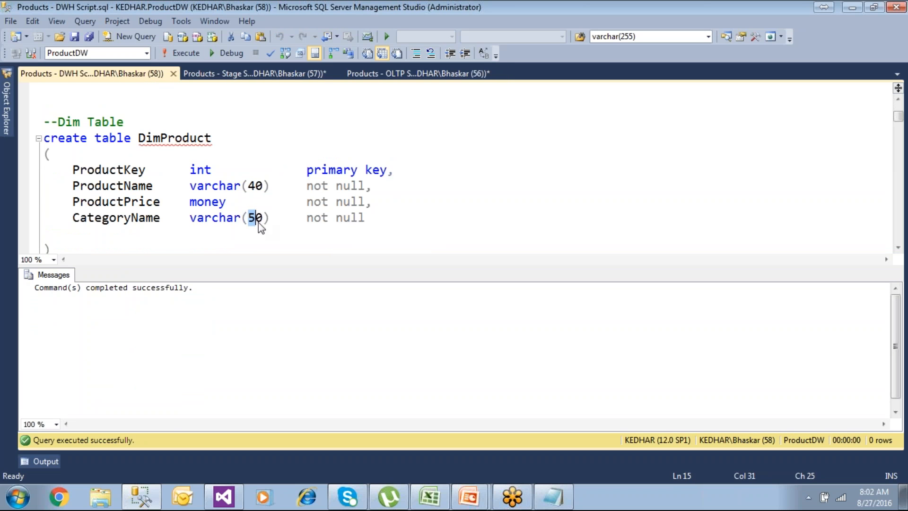
{"action": "left_click", "coordinate": [393, 76]}
{"action": "left_click_drag", "start_coordinate": [248, 166], "coordinate": [268, 167]}
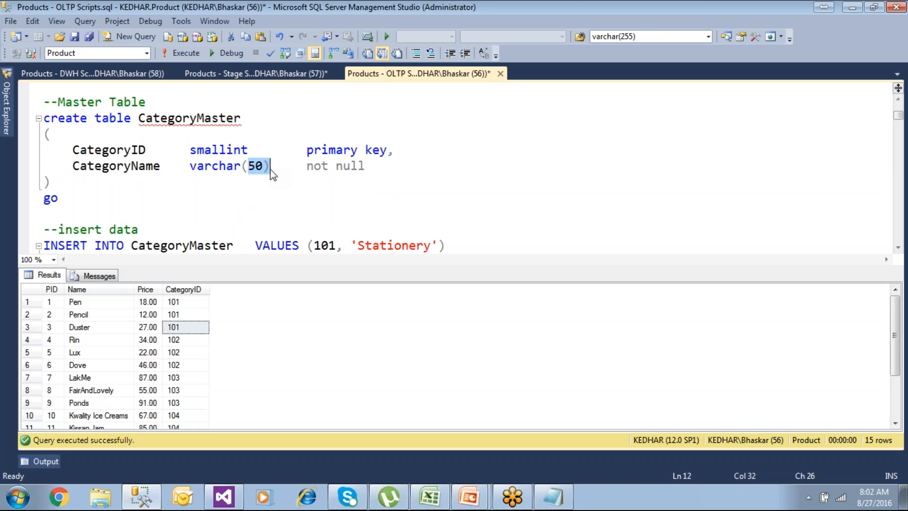
{"action": "left_click", "coordinate": [153, 79]}
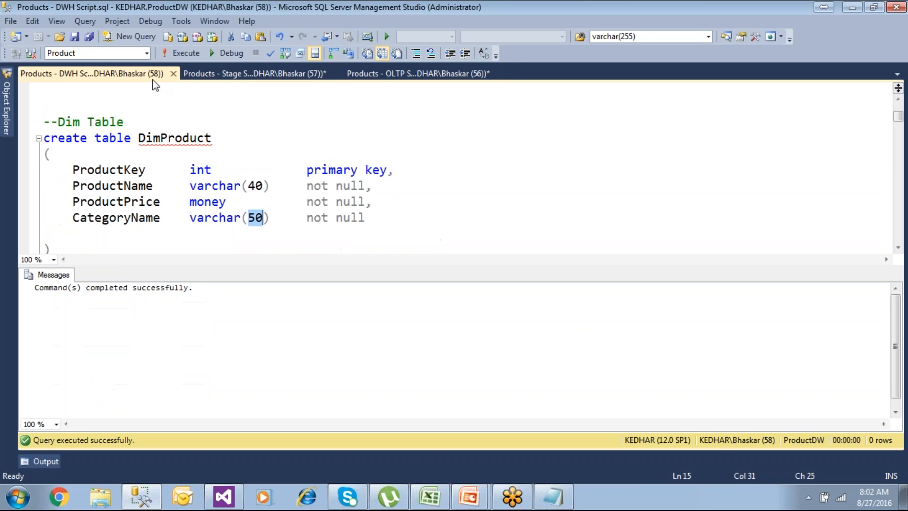
{"action": "left_click", "coordinate": [162, 218]}
{"action": "left_click_drag", "start_coordinate": [248, 214], "coordinate": [264, 220]}
{"action": "left_click", "coordinate": [262, 231]}
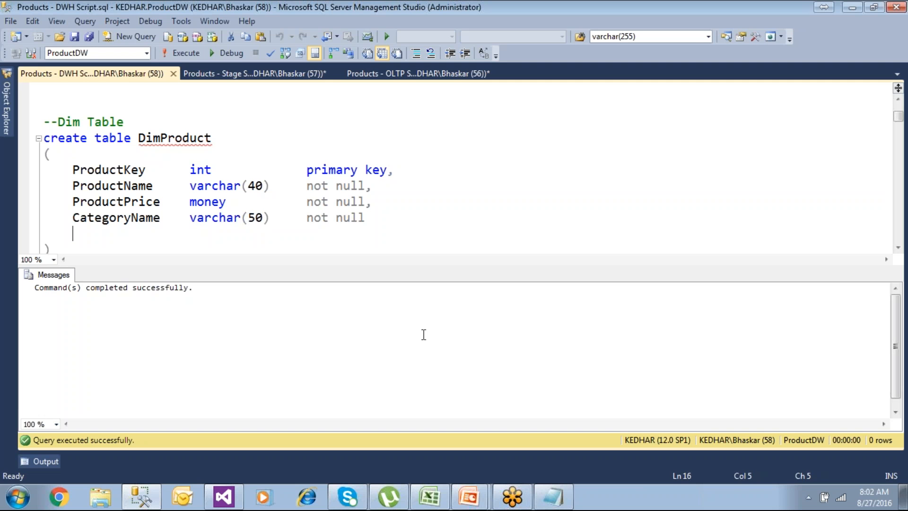
Switch back to Excel and examine the Business Rule column, checking the ProductPrice row's data type against its rule cell
{"action": "left_click", "coordinate": [427, 506]}
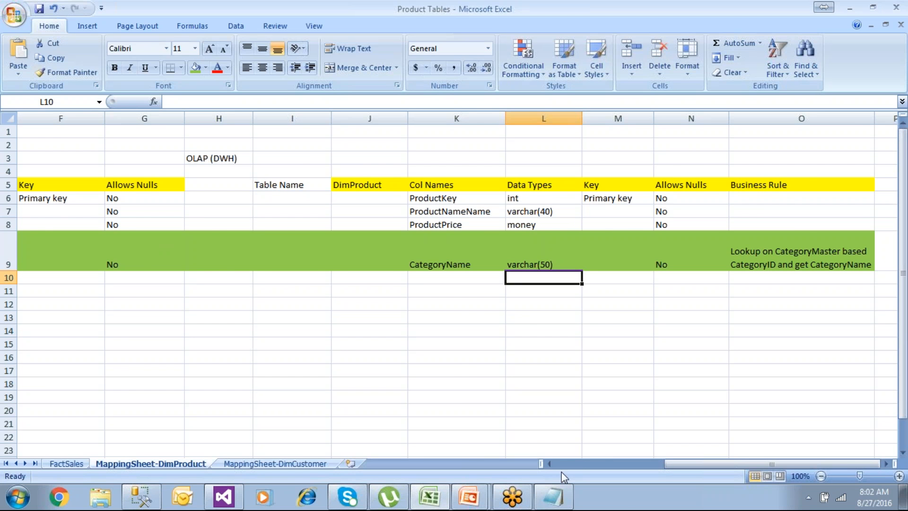
{"action": "left_click_drag", "start_coordinate": [684, 476], "coordinate": [754, 228]}
{"action": "left_click", "coordinate": [754, 225]}
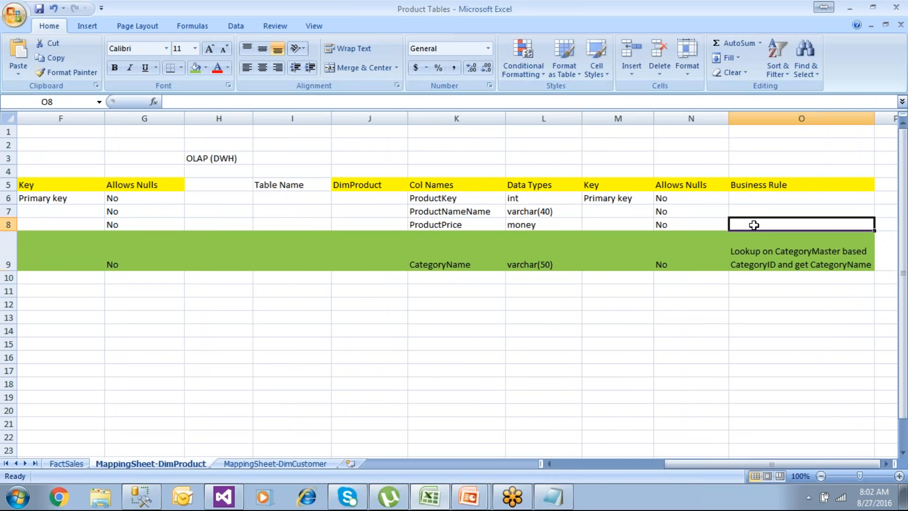
{"action": "left_click", "coordinate": [501, 225]}
{"action": "left_click", "coordinate": [746, 225]}
{"action": "left_click_drag", "start_coordinate": [767, 187], "coordinate": [784, 293]}
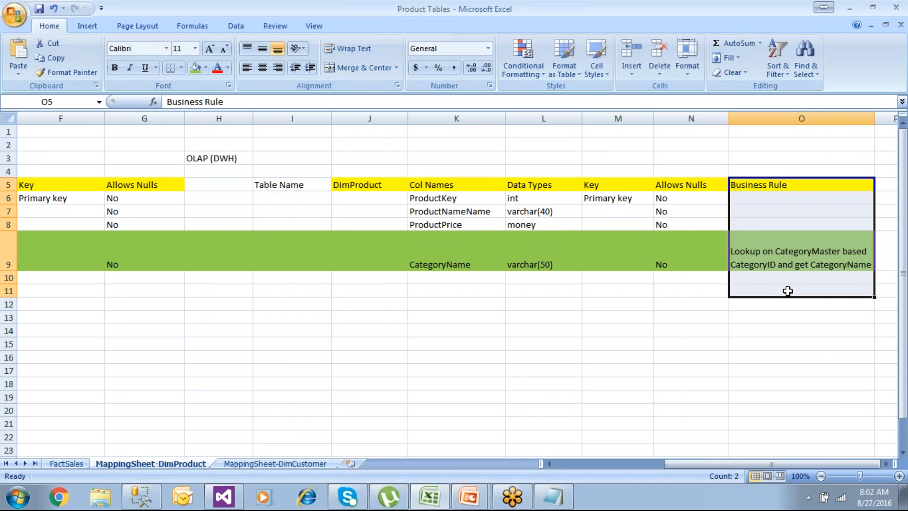
{"action": "left_click", "coordinate": [747, 226]}
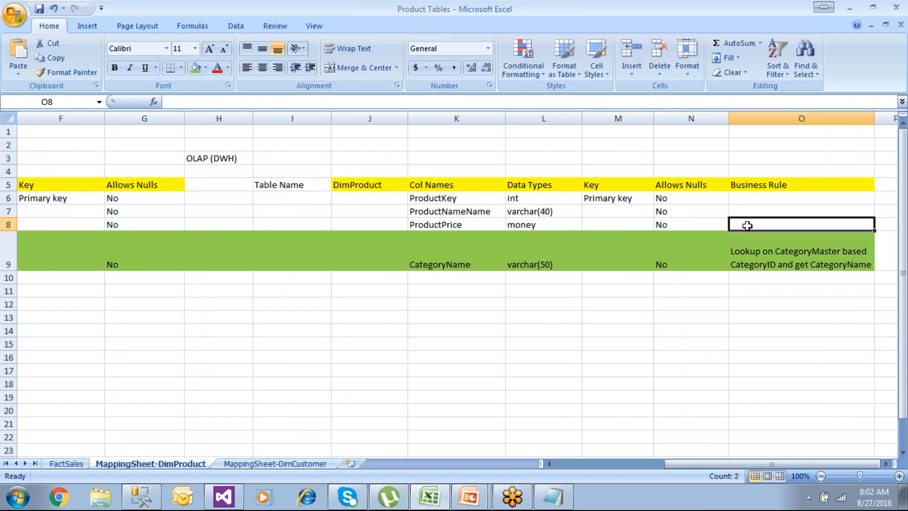
{"action": "left_click", "coordinate": [540, 224]}
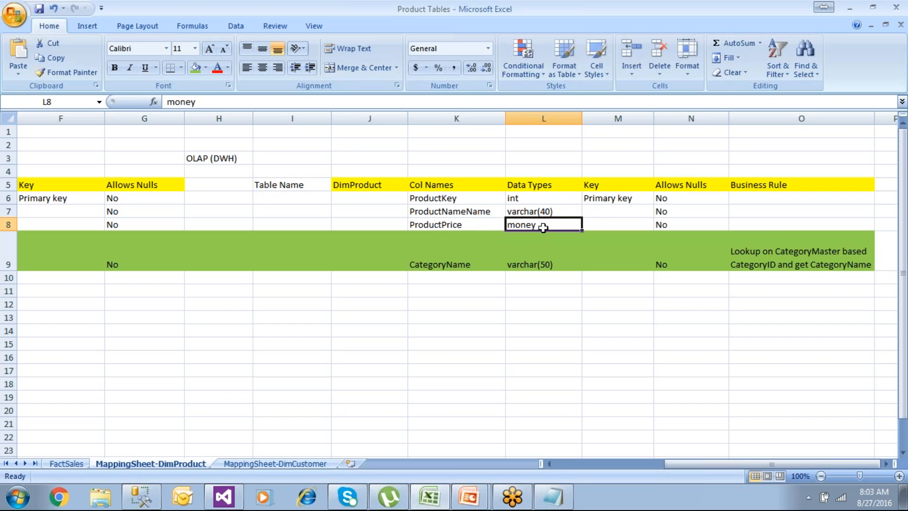
{"action": "left_click", "coordinate": [768, 225]}
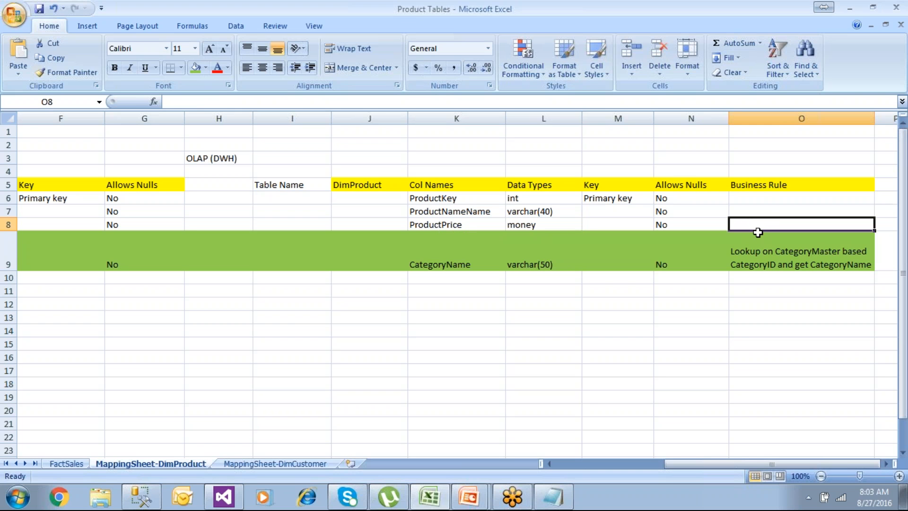
{"action": "left_click_drag", "start_coordinate": [773, 198], "coordinate": [776, 228]}
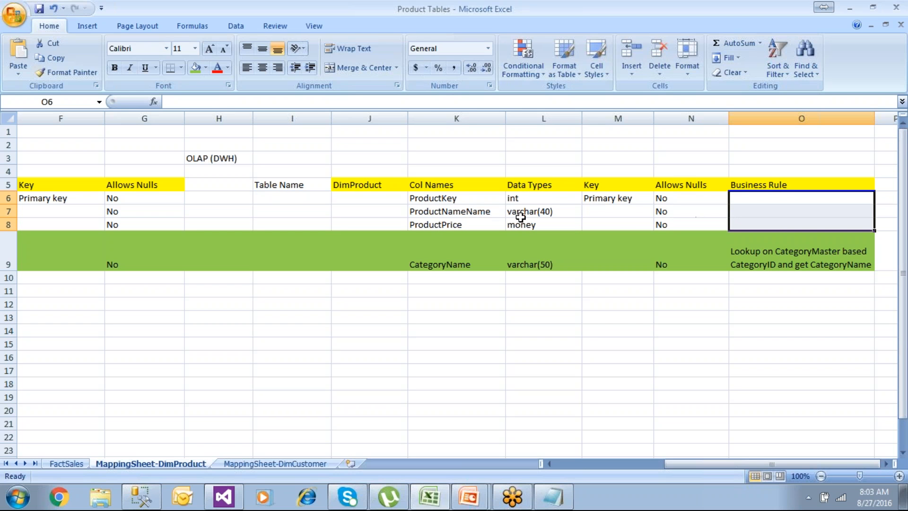
Compare the product name and price rows with their Business Rule cells, then review DimProduct's column names and data types
{"action": "left_click", "coordinate": [457, 215]}
{"action": "left_click", "coordinate": [460, 222]}
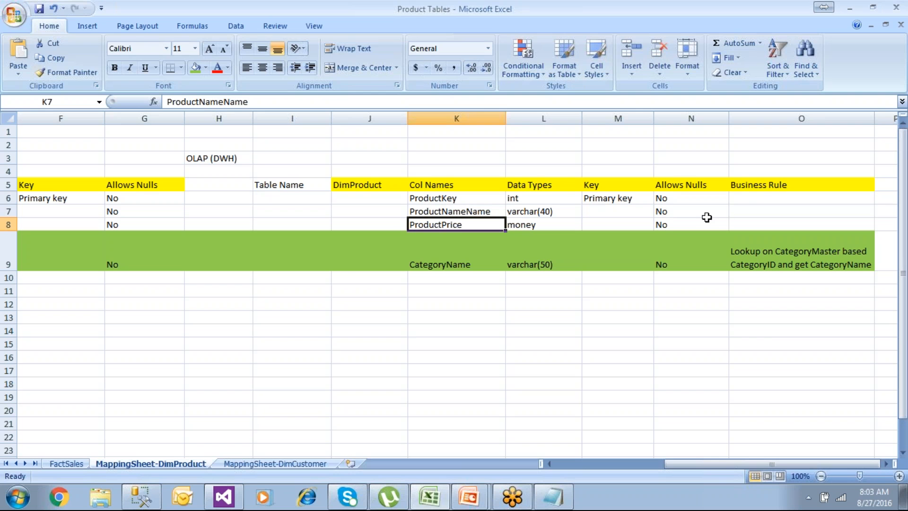
{"action": "left_click", "coordinate": [745, 214]}
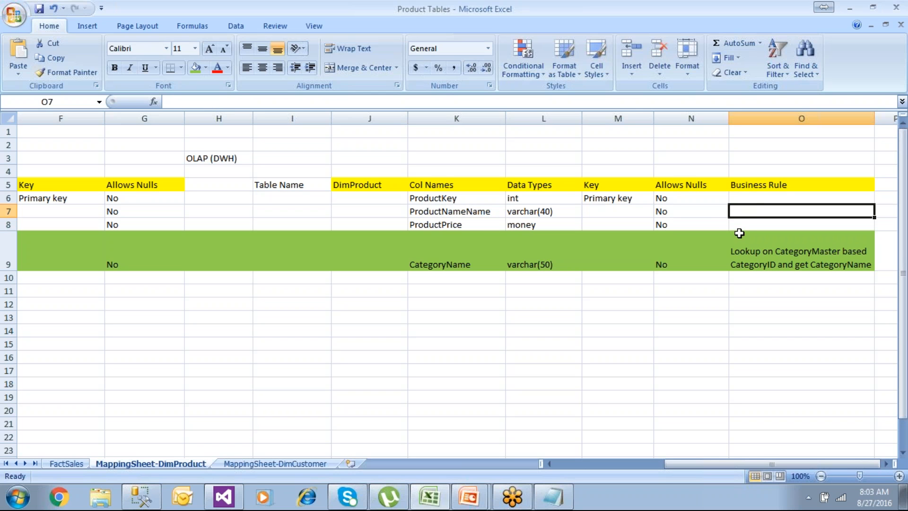
{"action": "left_click", "coordinate": [742, 221]}
{"action": "left_click", "coordinate": [744, 216], "text": "shift"}
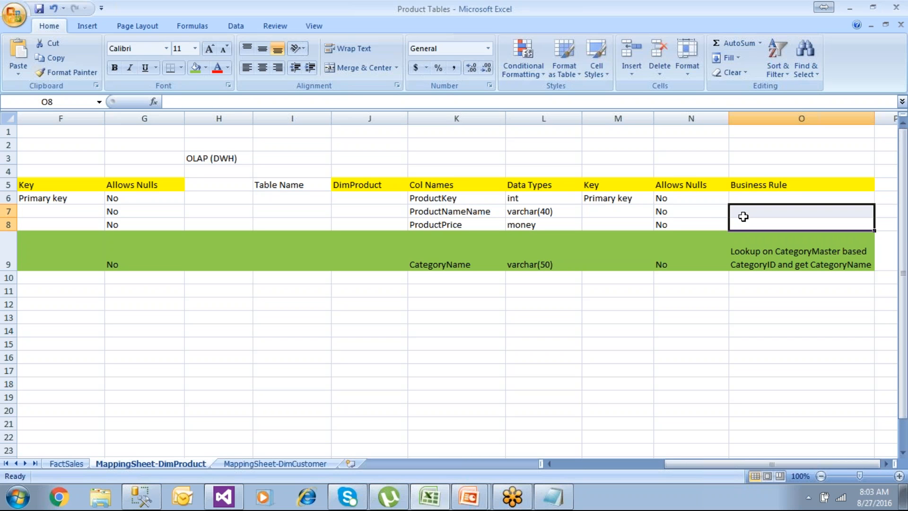
{"action": "left_click", "coordinate": [50, 213]}
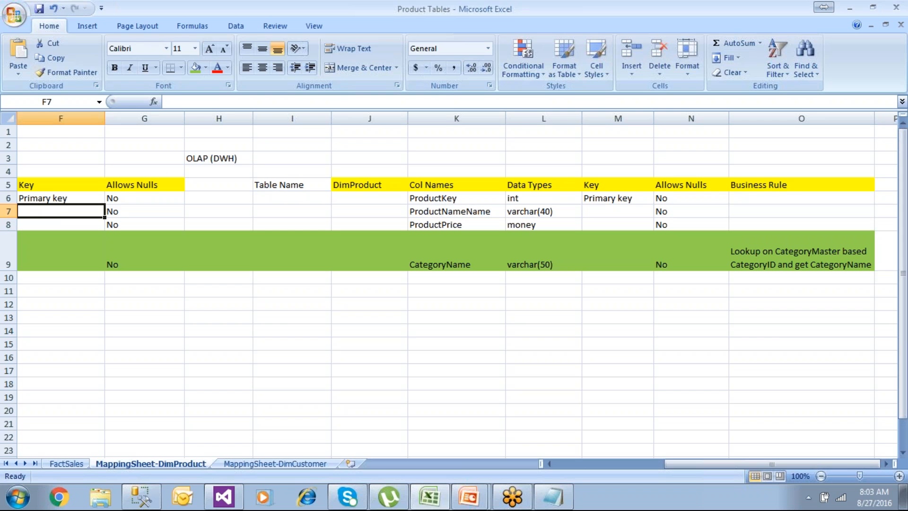
{"action": "left_click", "coordinate": [446, 217]}
{"action": "left_click", "coordinate": [759, 212]}
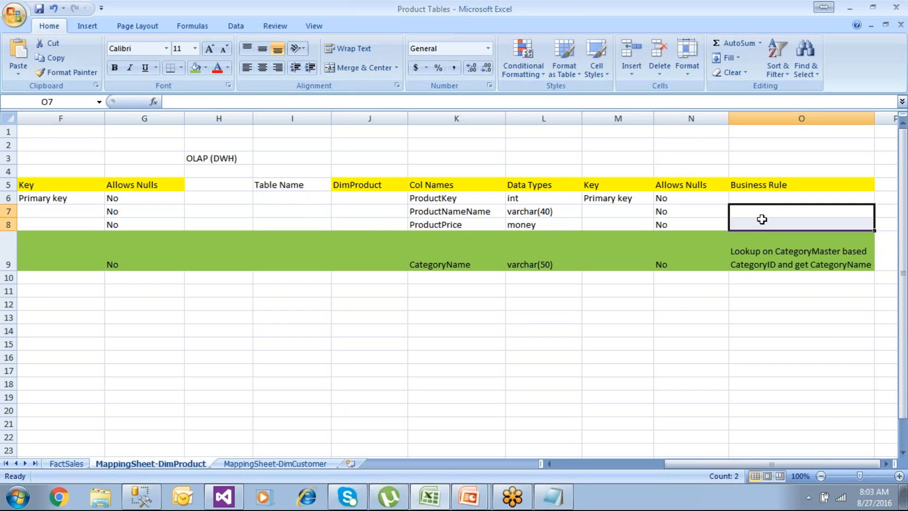
{"action": "left_click", "coordinate": [760, 228]}
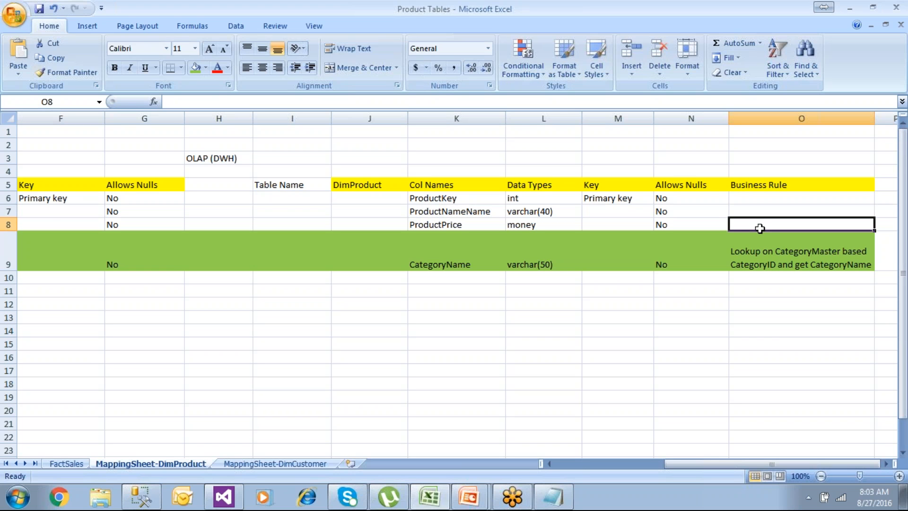
{"action": "left_click", "coordinate": [765, 217]}
{"action": "left_click_drag", "start_coordinate": [767, 215], "coordinate": [768, 219]}
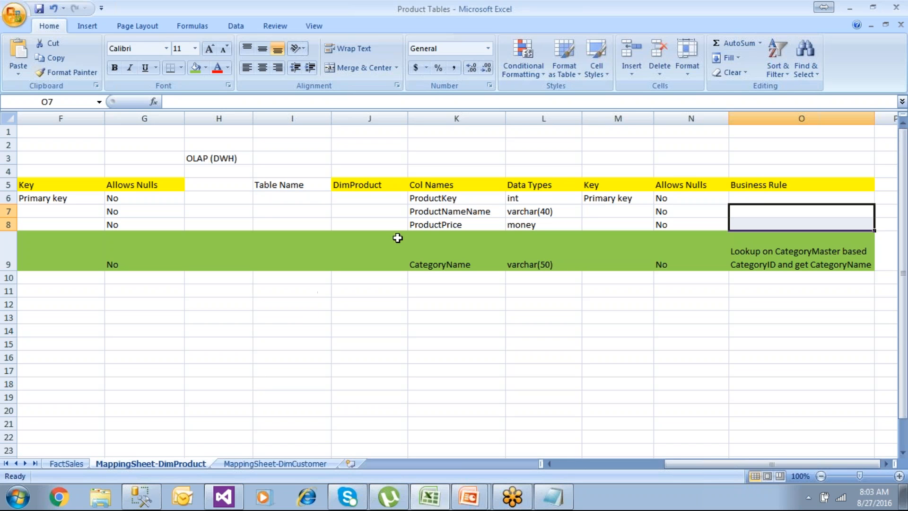
{"action": "left_click_drag", "start_coordinate": [425, 199], "coordinate": [521, 251]}
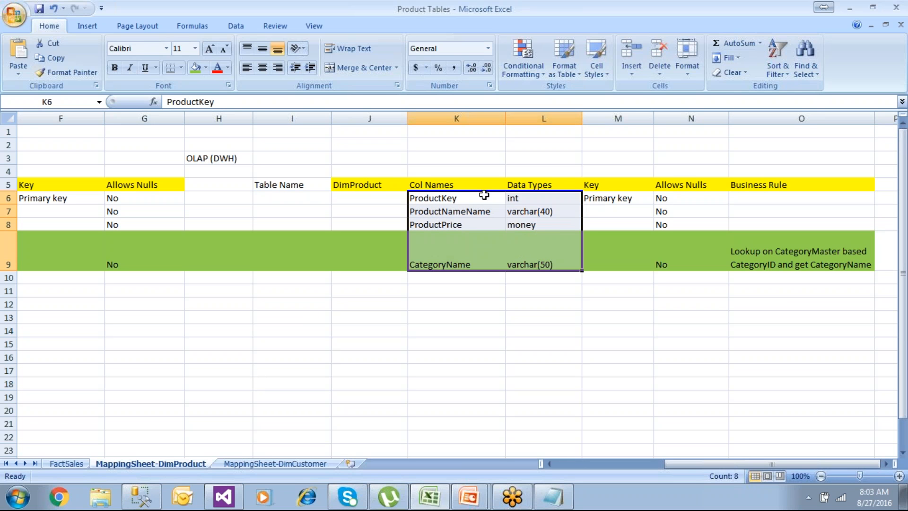
Switch to SQL Server Management Studio and look through the Stage script's table definitions before returning to the DWH script
{"action": "left_click", "coordinate": [142, 496]}
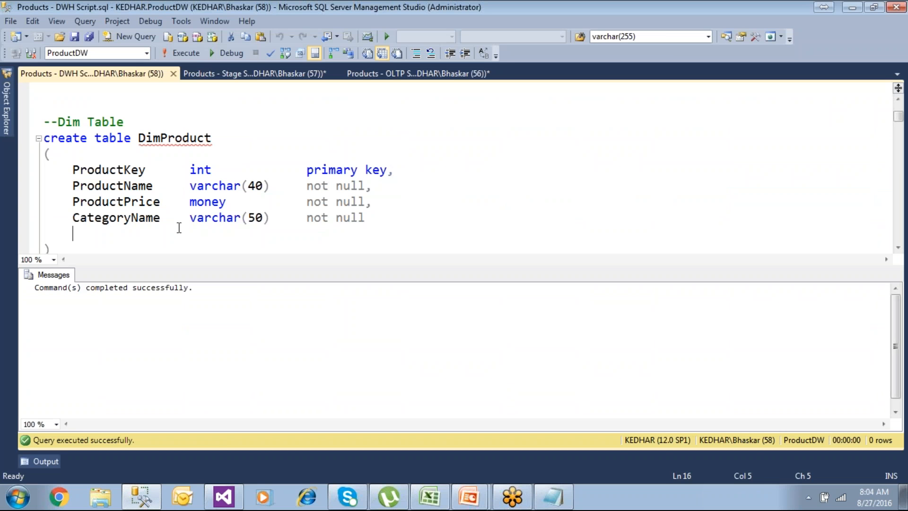
{"action": "left_click", "coordinate": [399, 80]}
{"action": "left_click", "coordinate": [319, 76]}
{"action": "left_click", "coordinate": [311, 171]}
{"action": "scroll", "coordinate": [276, 107], "scroll_direction": "up", "scroll_amount": 10}
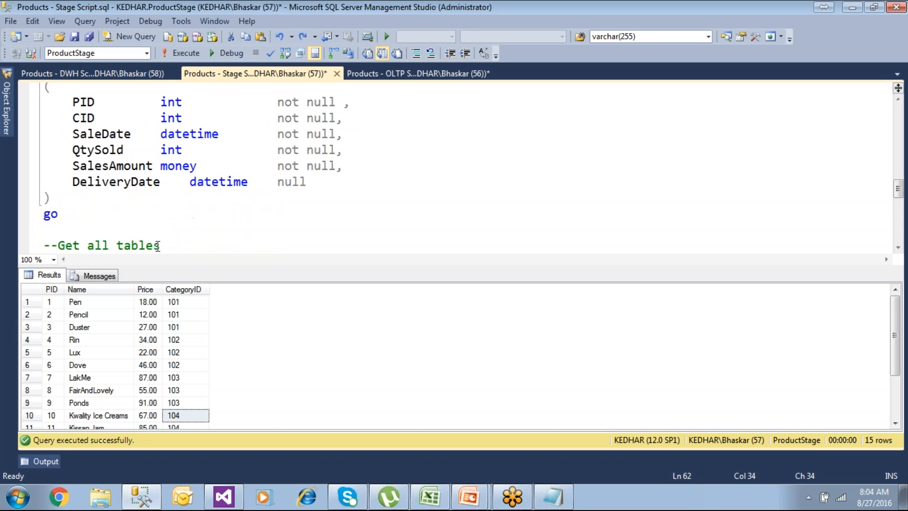
{"action": "left_click", "coordinate": [123, 76]}
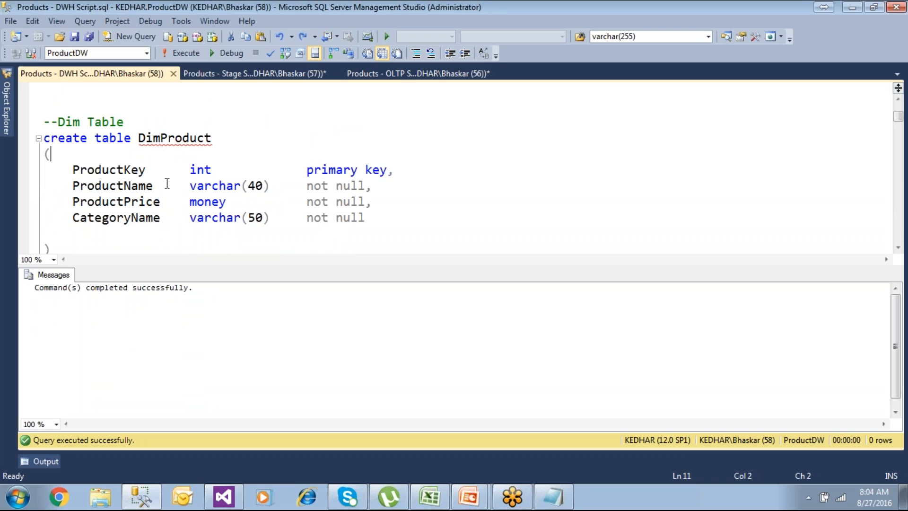
Run only the select query on DimProduct in the DWH script to inspect the dimension table's columns
{"action": "scroll", "coordinate": [167, 183], "scroll_direction": "down", "scroll_amount": 1}
{"action": "scroll", "coordinate": [167, 183], "scroll_direction": "down", "scroll_amount": 2}
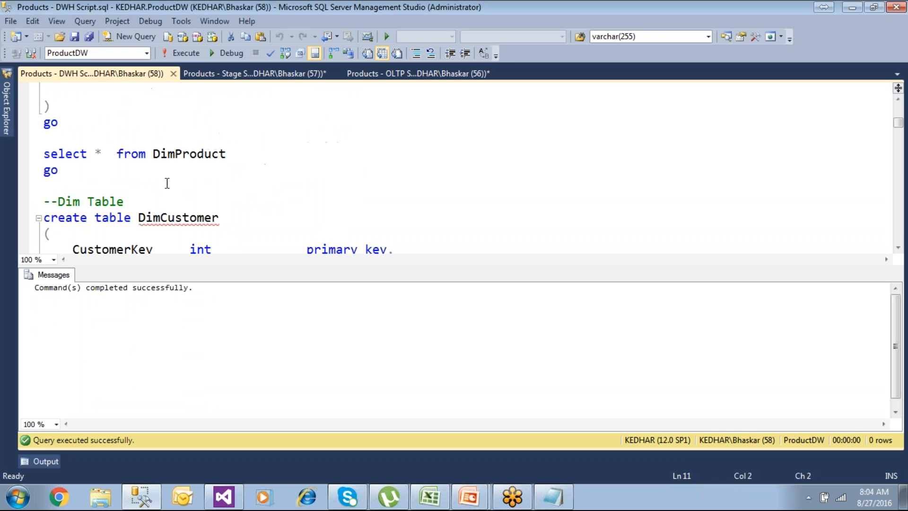
{"action": "scroll", "coordinate": [167, 184], "scroll_direction": "up", "scroll_amount": 3}
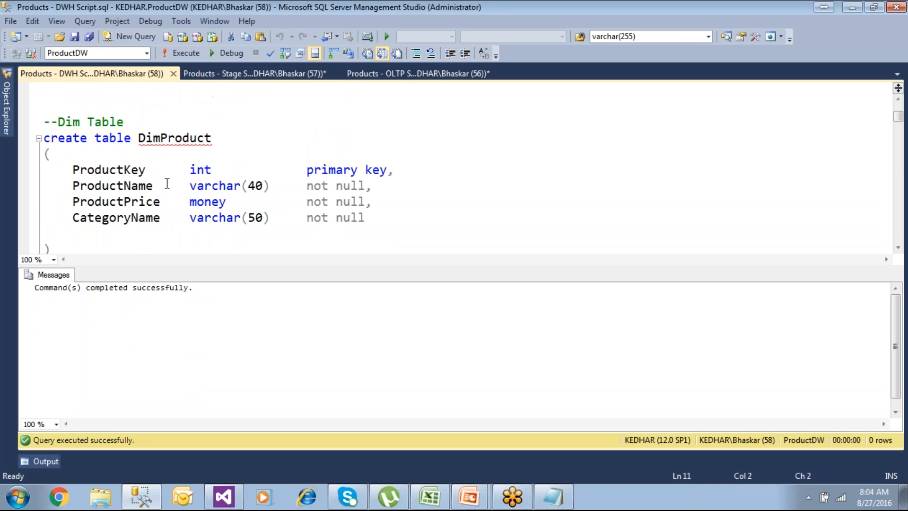
{"action": "scroll", "coordinate": [167, 184], "scroll_direction": "down", "scroll_amount": 2}
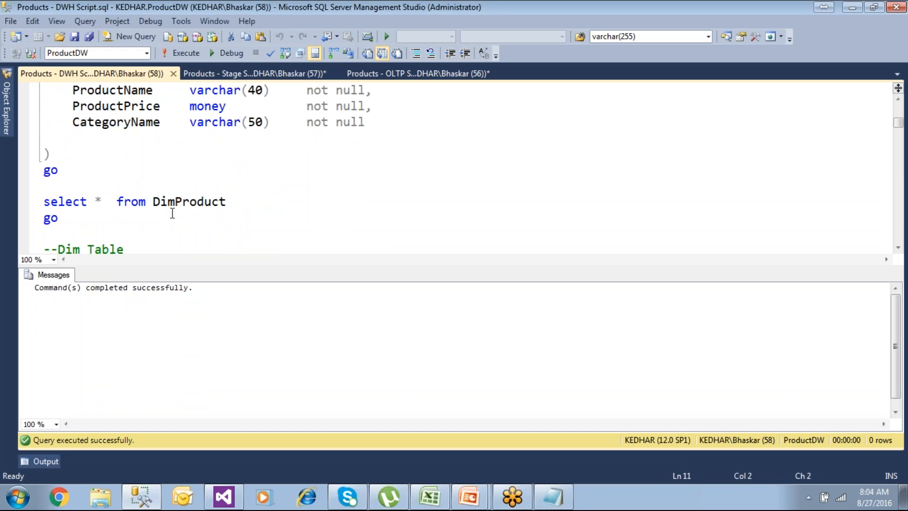
{"action": "left_click_drag", "start_coordinate": [56, 219], "coordinate": [33, 204]}
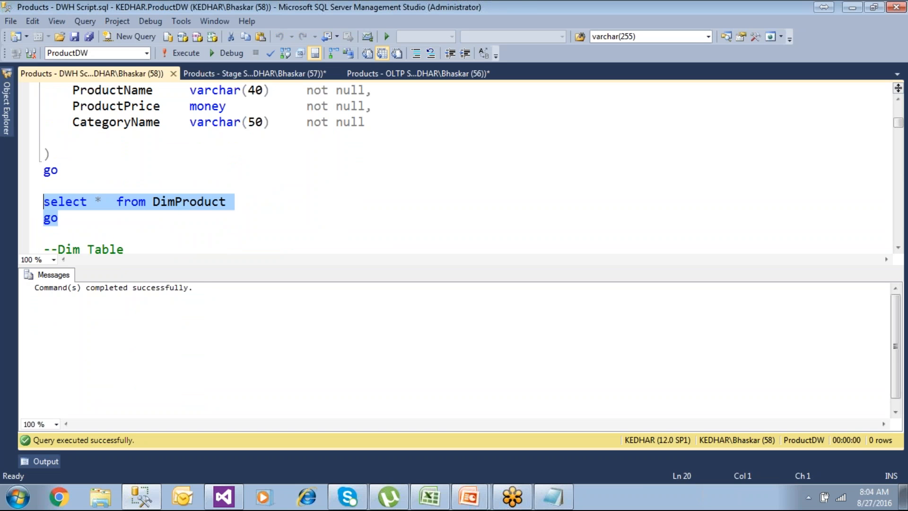
{"action": "left_click", "coordinate": [180, 55]}
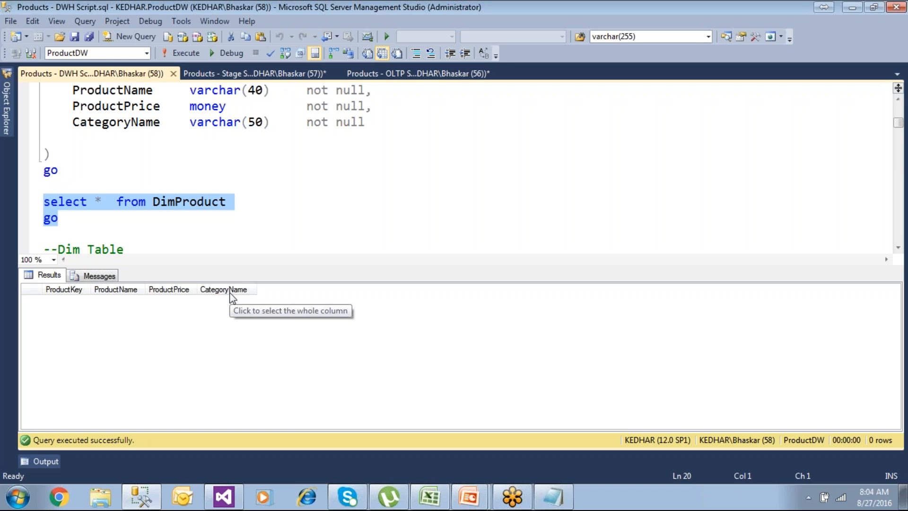
{"action": "left_click", "coordinate": [249, 249]}
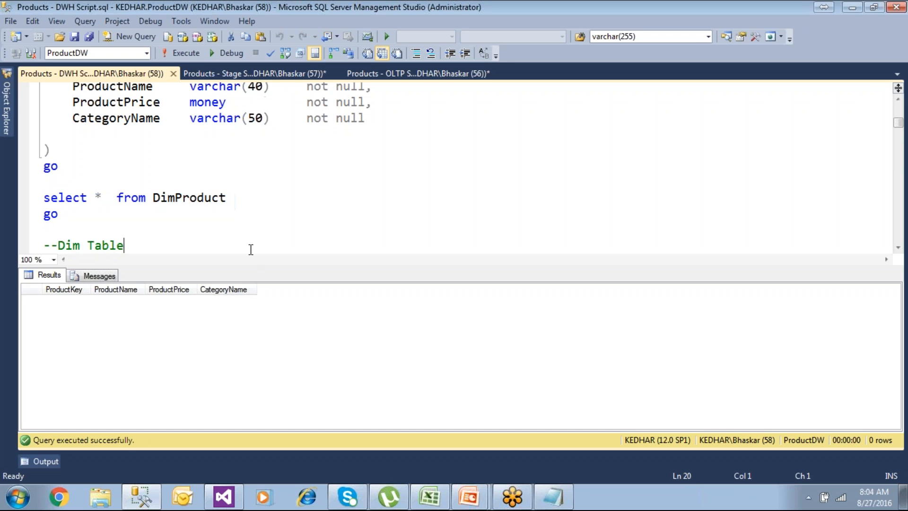
Examine the DimCustomer table definition in the DWH script, focusing on its CustomerKey and CustomerName columns
{"action": "scroll", "coordinate": [250, 249], "scroll_direction": "down", "scroll_amount": 1}
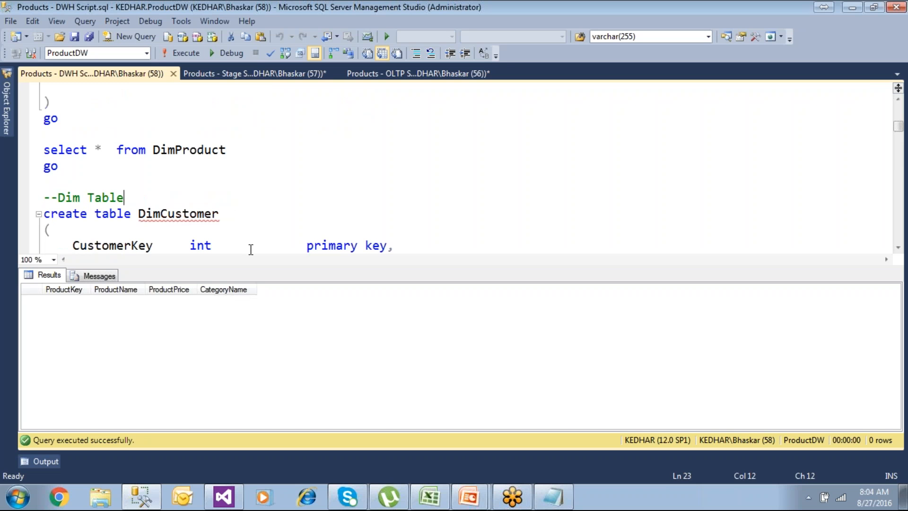
{"action": "scroll", "coordinate": [325, 207], "scroll_direction": "up", "scroll_amount": 3}
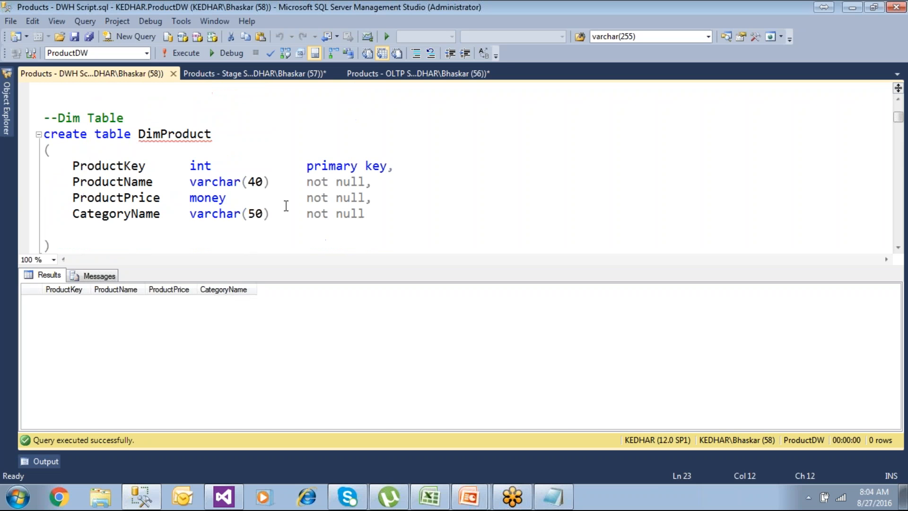
{"action": "scroll", "coordinate": [201, 199], "scroll_direction": "down", "scroll_amount": 2}
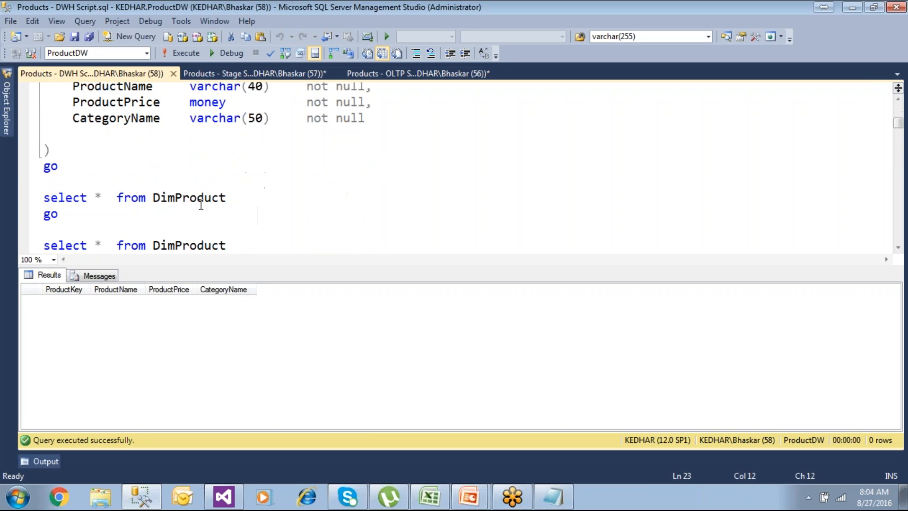
{"action": "scroll", "coordinate": [201, 207], "scroll_direction": "up", "scroll_amount": 1}
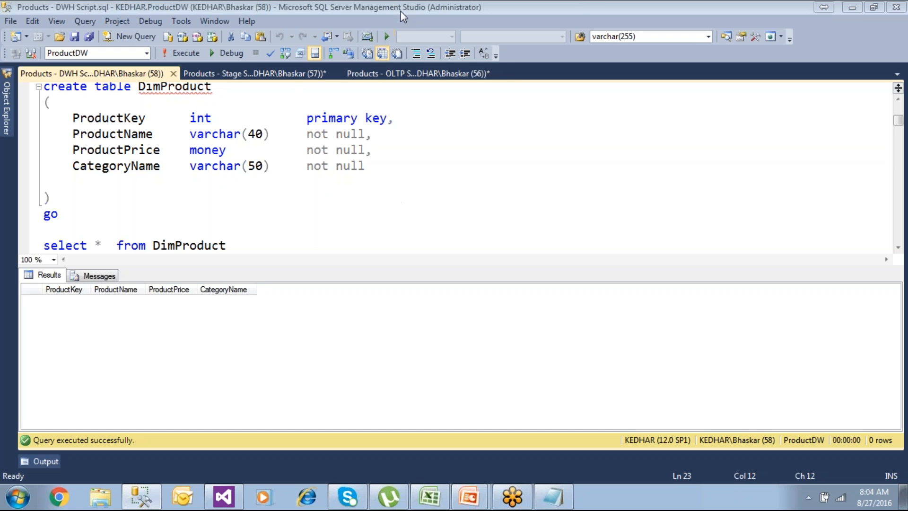
{"action": "left_click", "coordinate": [205, 197]}
{"action": "scroll", "coordinate": [204, 198], "scroll_direction": "down", "scroll_amount": 2}
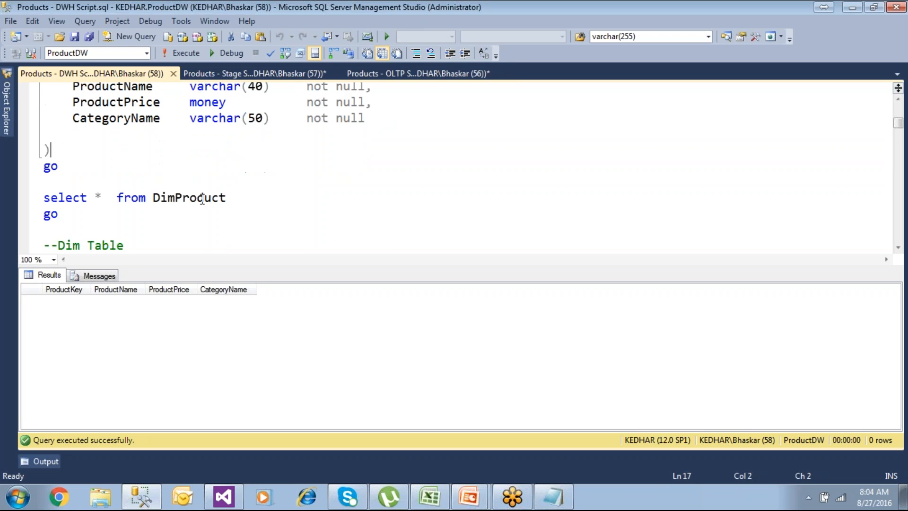
{"action": "scroll", "coordinate": [203, 199], "scroll_direction": "down", "scroll_amount": 1}
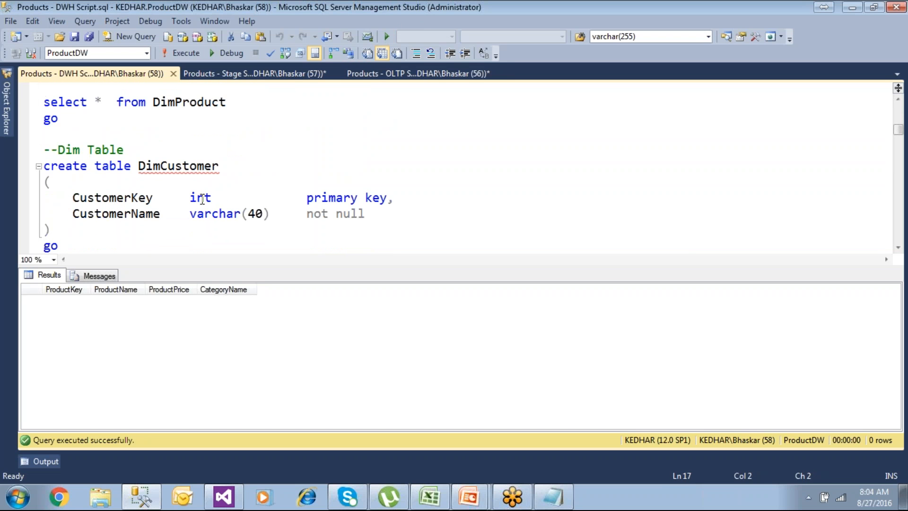
{"action": "double_click", "coordinate": [182, 166]}
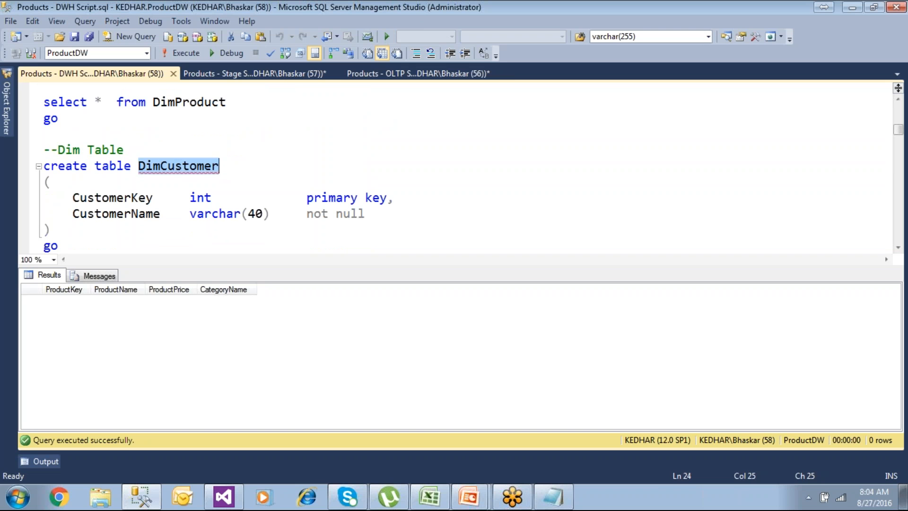
{"action": "double_click", "coordinate": [132, 197]}
{"action": "left_click", "coordinate": [139, 213]}
{"action": "double_click", "coordinate": [140, 214]}
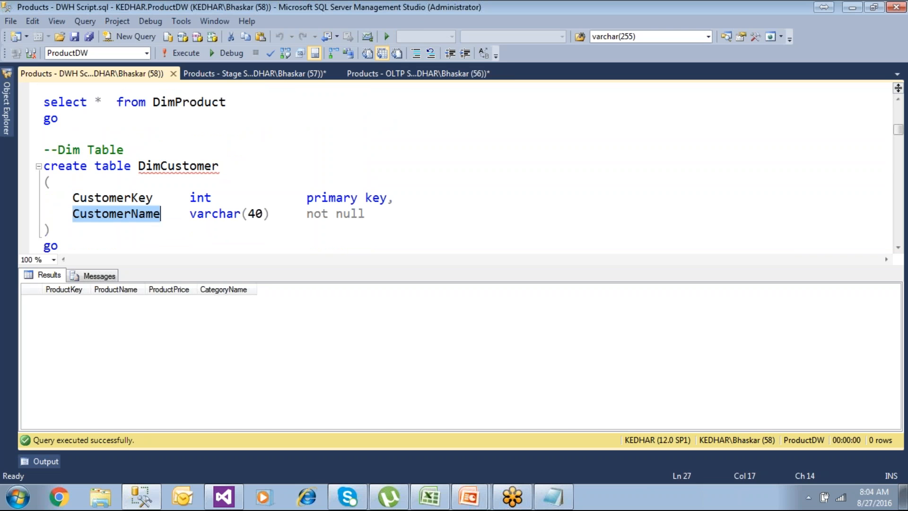
Find the CustomerMaster table definition in the OLTP script and examine its City column
{"action": "left_click", "coordinate": [410, 76]}
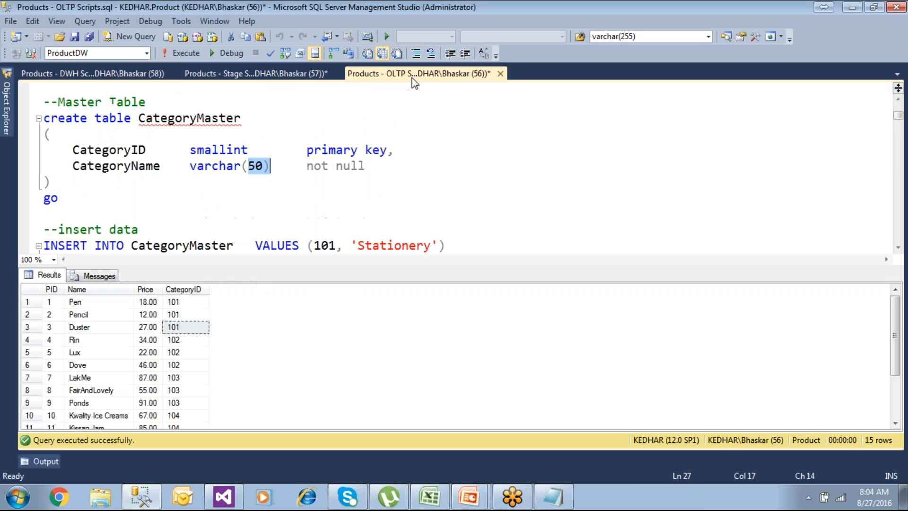
{"action": "scroll", "coordinate": [141, 172], "scroll_direction": "down", "scroll_amount": 1}
{"action": "scroll", "coordinate": [140, 172], "scroll_direction": "down", "scroll_amount": 8}
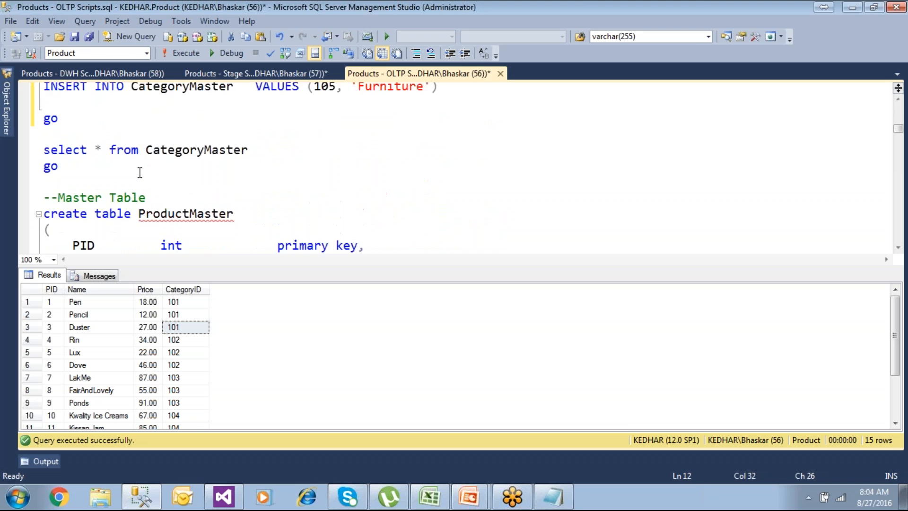
{"action": "scroll", "coordinate": [140, 172], "scroll_direction": "down", "scroll_amount": 8}
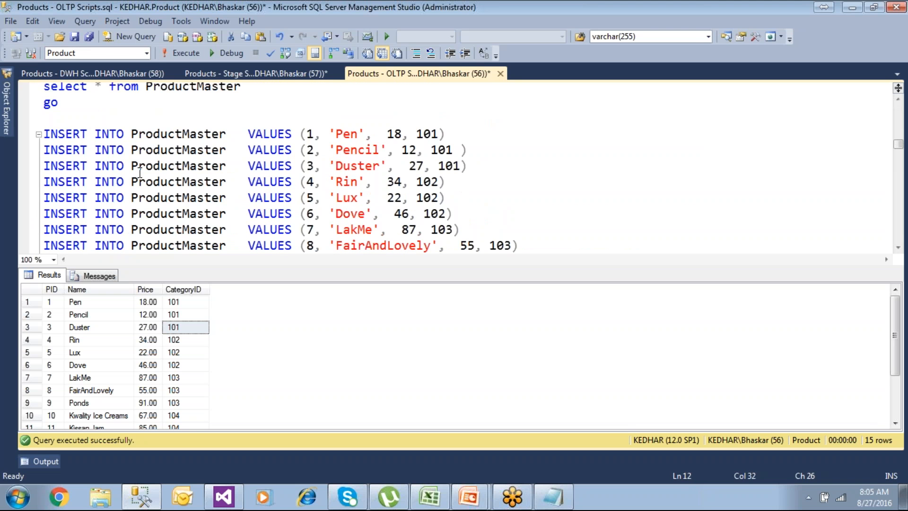
{"action": "scroll", "coordinate": [140, 173], "scroll_direction": "down", "scroll_amount": 1}
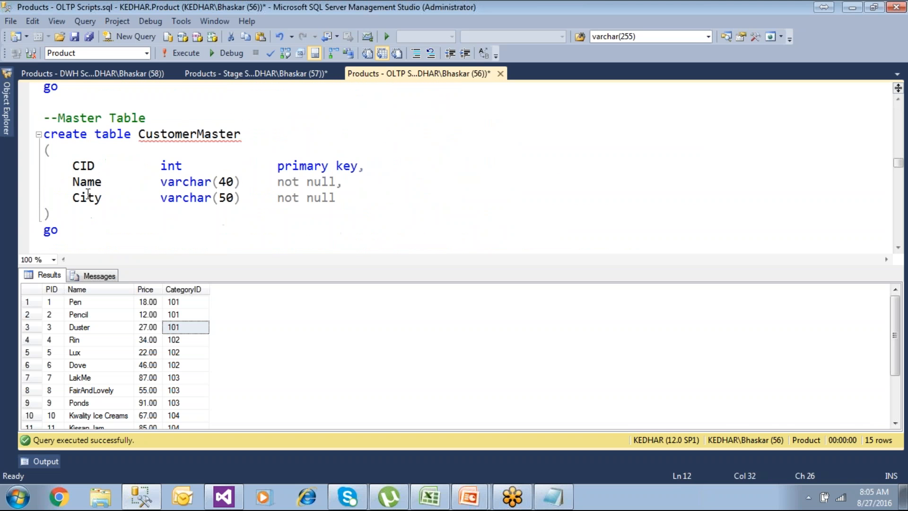
{"action": "left_click_drag", "start_coordinate": [74, 198], "coordinate": [359, 201]}
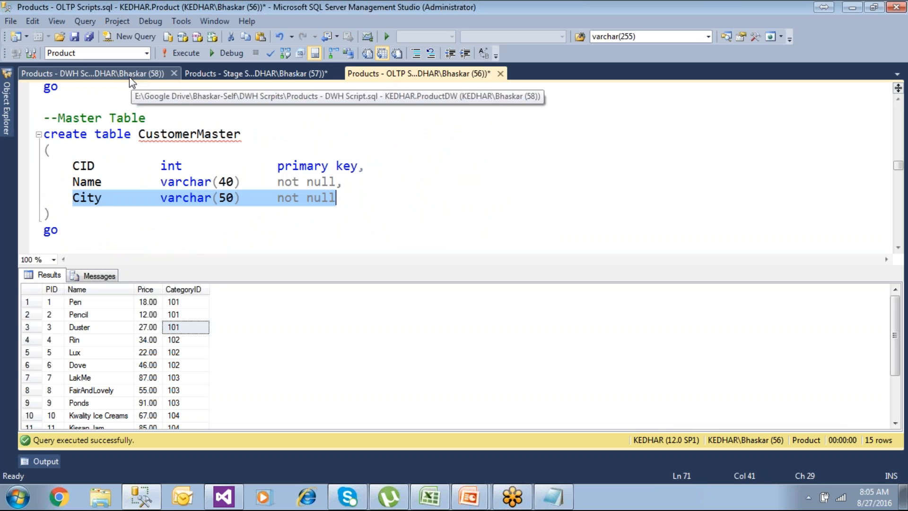
{"action": "left_click", "coordinate": [102, 198]}
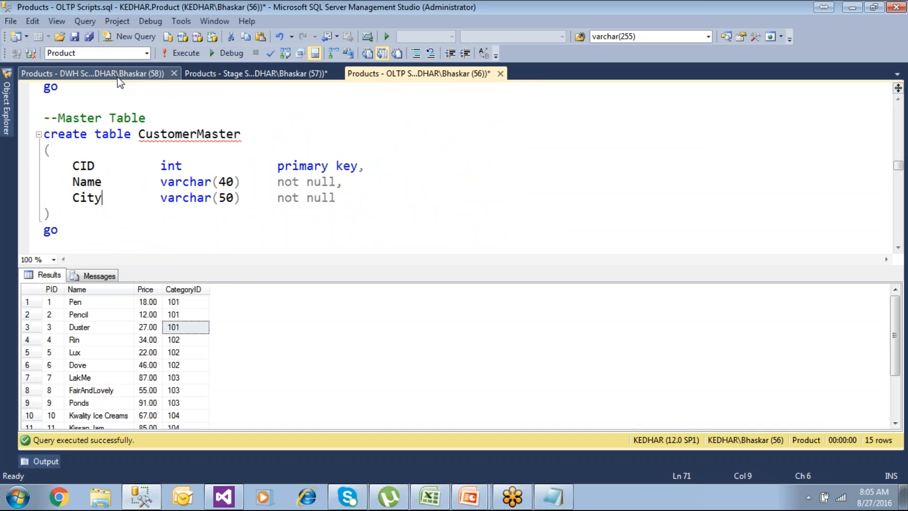
Compare with DimCustomer in the DWH script, checking each column's type and key and the whole create statement
{"action": "left_click", "coordinate": [95, 73]}
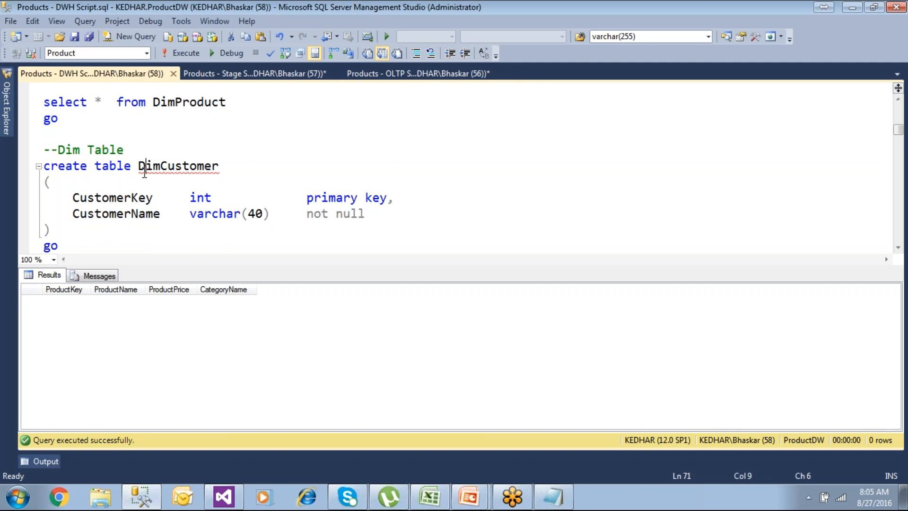
{"action": "scroll", "coordinate": [138, 216], "scroll_direction": "down", "scroll_amount": 1}
{"action": "left_click_drag", "start_coordinate": [73, 150], "coordinate": [393, 150]}
{"action": "left_click_drag", "start_coordinate": [72, 166], "coordinate": [366, 166]}
{"action": "left_click", "coordinate": [86, 182]}
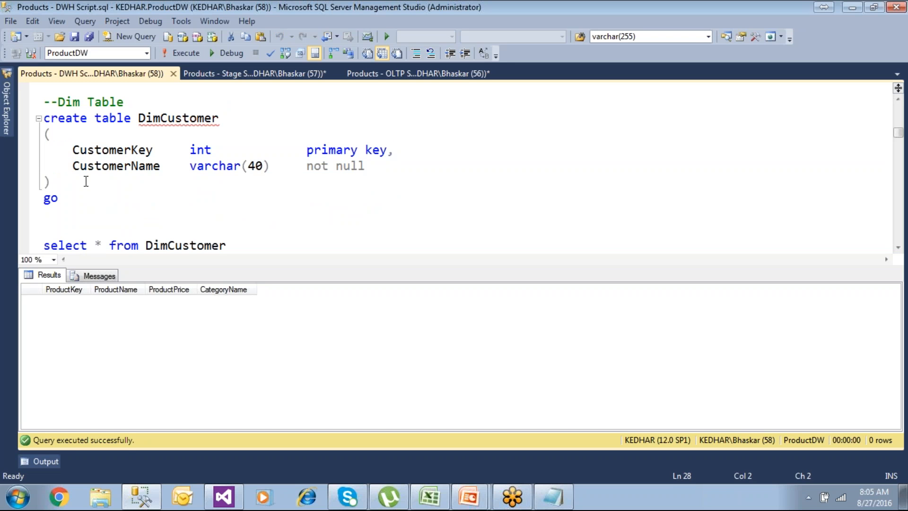
{"action": "left_click_drag", "start_coordinate": [58, 199], "coordinate": [27, 122]}
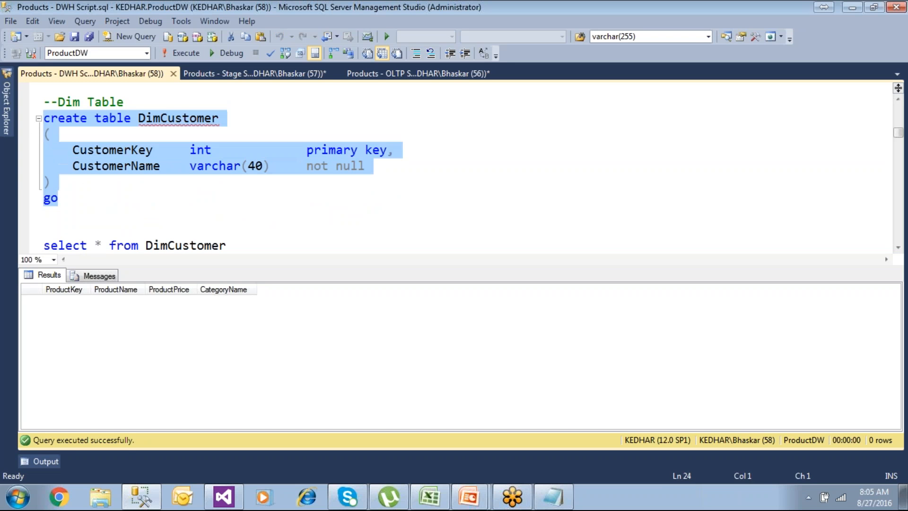
{"action": "left_click", "coordinate": [173, 197]}
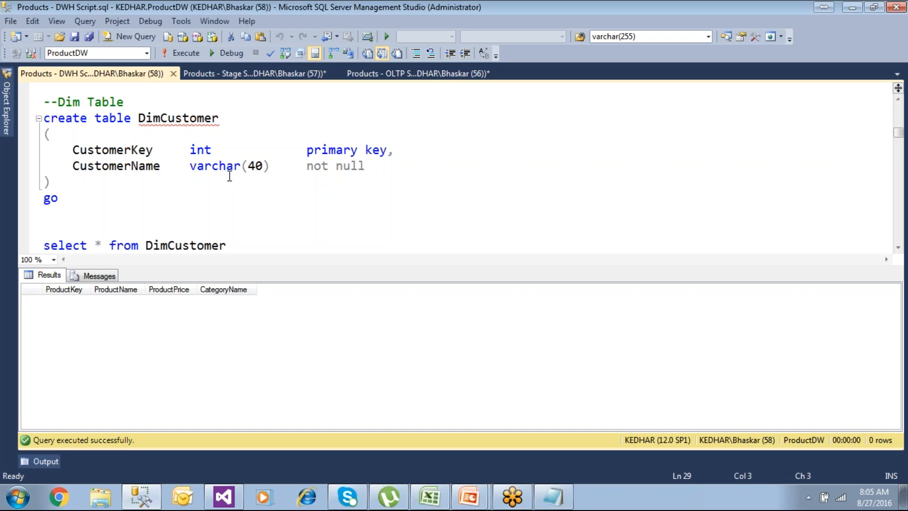
Review the DimProduct and DimCustomer definitions again, then locate the DimLocation table definition in the DWH script
{"action": "scroll", "coordinate": [229, 176], "scroll_direction": "up", "scroll_amount": 5}
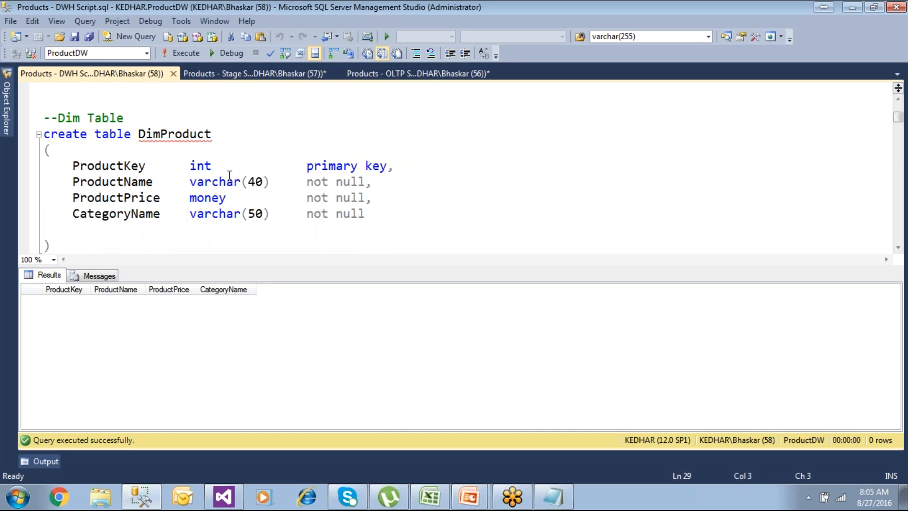
{"action": "scroll", "coordinate": [170, 154], "scroll_direction": "down", "scroll_amount": 3}
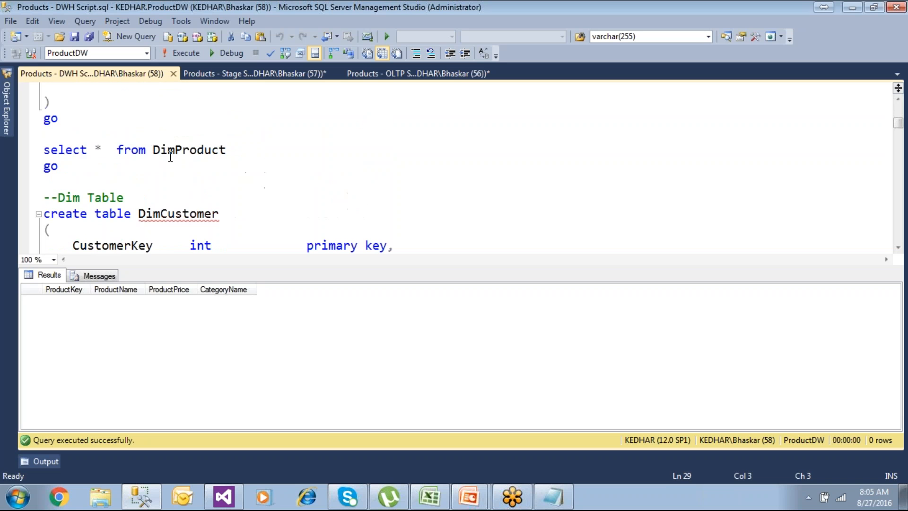
{"action": "scroll", "coordinate": [171, 156], "scroll_direction": "down", "scroll_amount": 1}
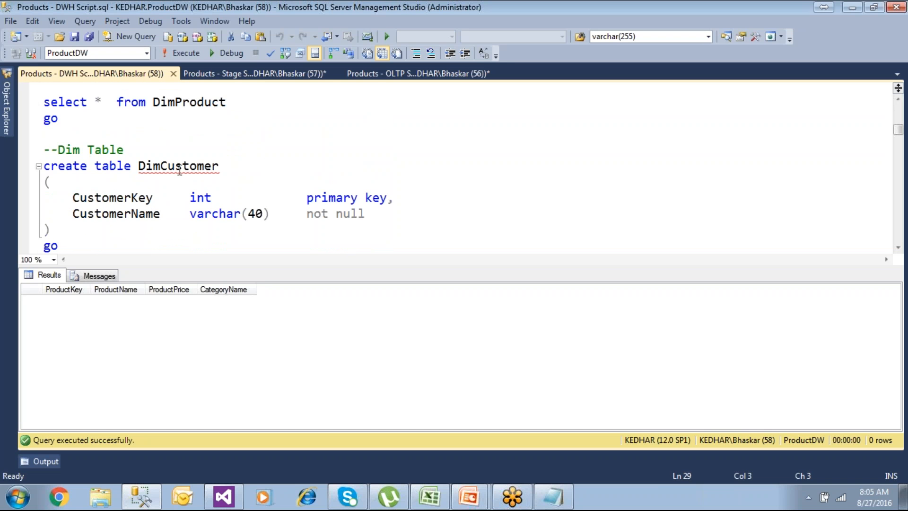
{"action": "mouse_move", "coordinate": [179, 172]}
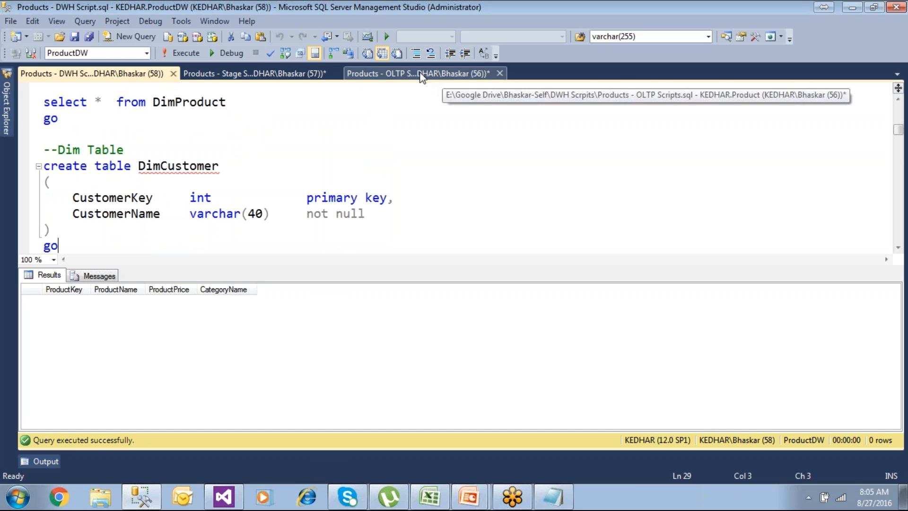
{"action": "left_click", "coordinate": [227, 156]}
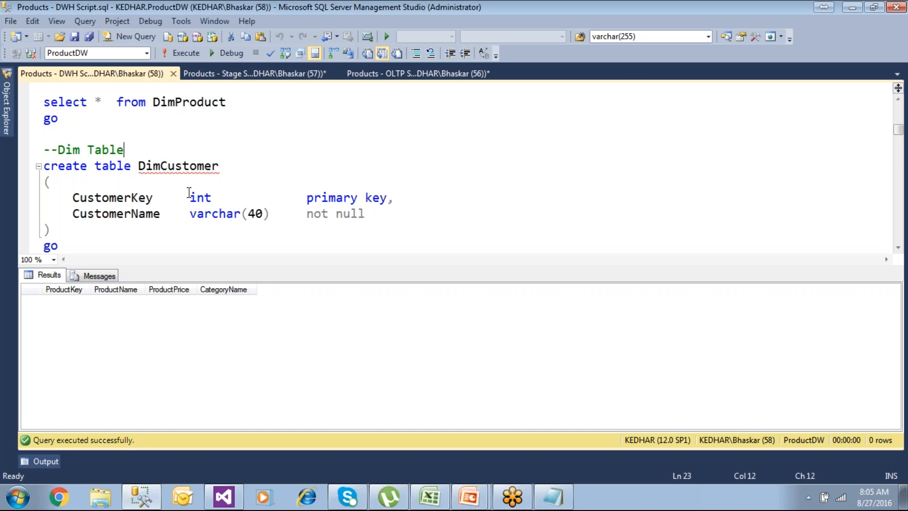
{"action": "scroll", "coordinate": [190, 193], "scroll_direction": "down", "scroll_amount": 2}
{"action": "left_click_drag", "start_coordinate": [123, 219], "coordinate": [43, 197]}
{"action": "left_click", "coordinate": [123, 220]}
{"action": "scroll", "coordinate": [124, 220], "scroll_direction": "down", "scroll_amount": 2}
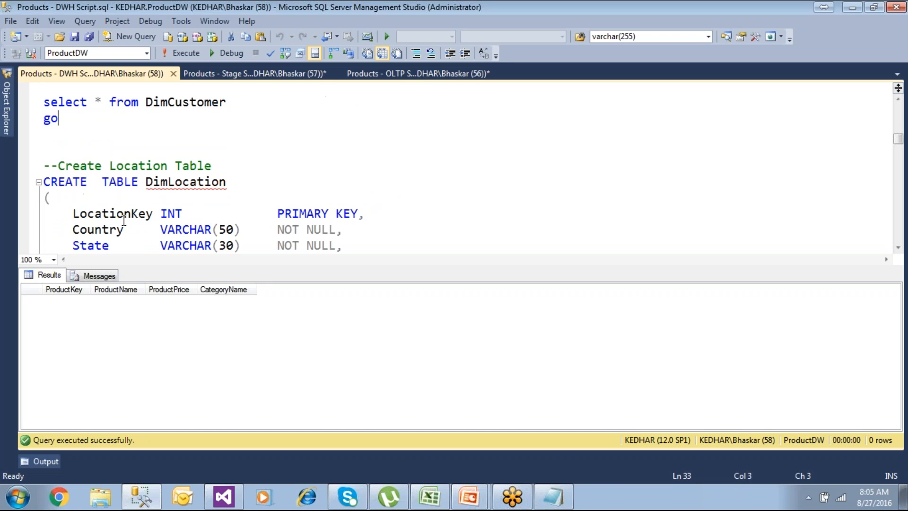
Check CustomerMaster's City column definition in the OLTP script and run the select query on CustomerMaster
{"action": "left_click", "coordinate": [410, 74]}
{"action": "left_click", "coordinate": [72, 199]}
{"action": "left_click_drag", "start_coordinate": [72, 198], "coordinate": [241, 199]}
{"action": "scroll", "coordinate": [162, 217], "scroll_direction": "down", "scroll_amount": 2}
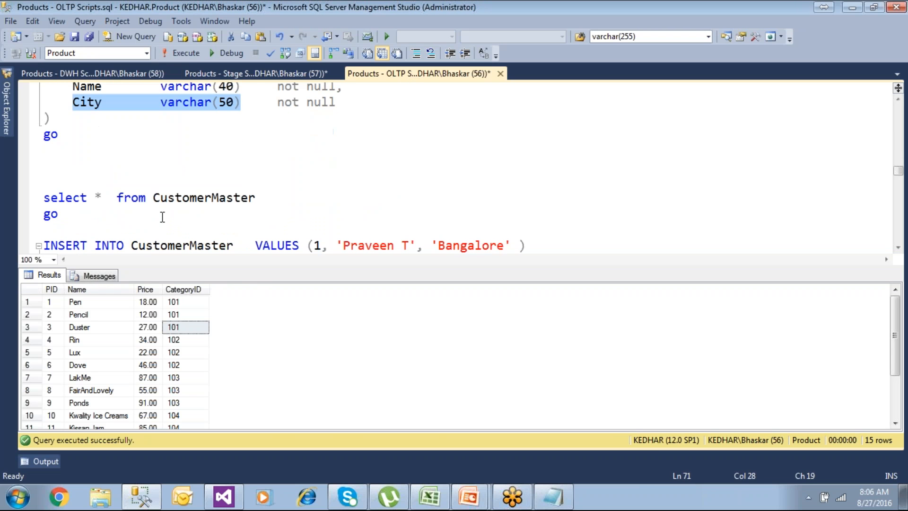
{"action": "left_click_drag", "start_coordinate": [71, 211], "coordinate": [43, 198]}
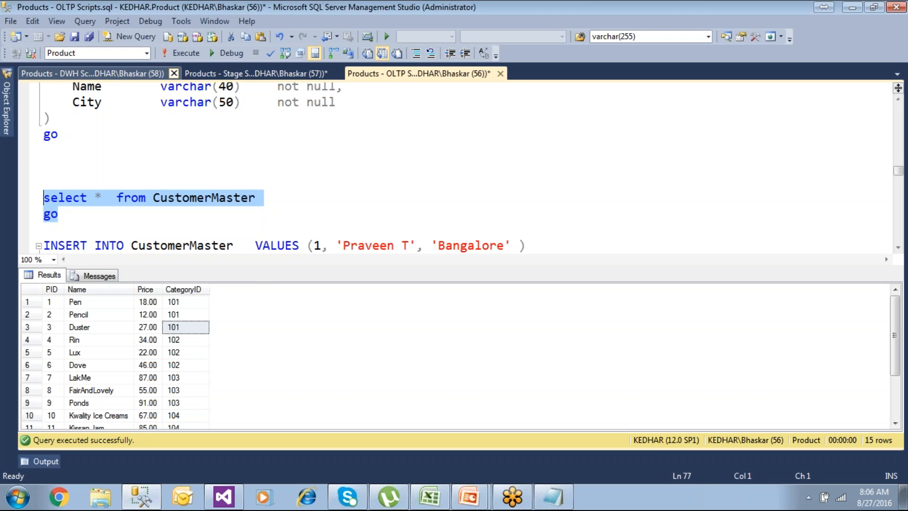
{"action": "left_click", "coordinate": [183, 57]}
Examine the City values of several rows in the results and the CustomerMaster table name in the query
{"action": "left_click", "coordinate": [157, 306]}
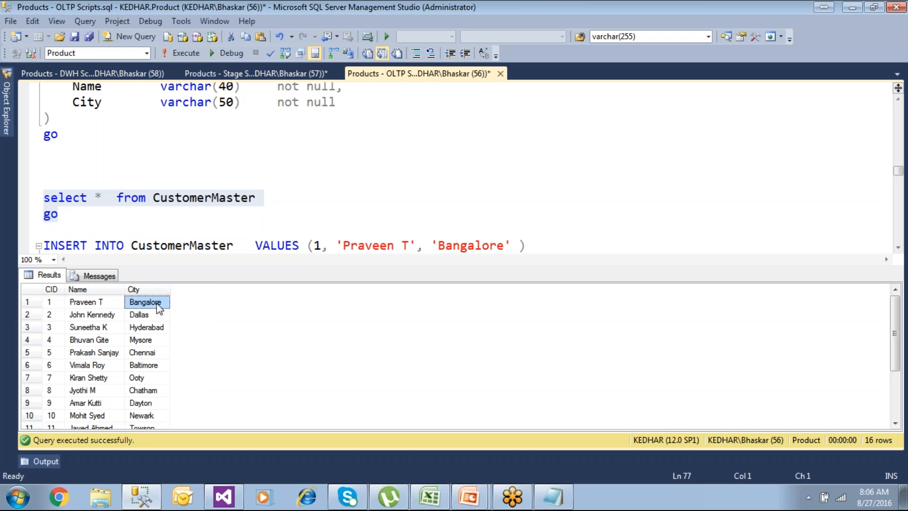
{"action": "left_click", "coordinate": [157, 316]}
{"action": "left_click", "coordinate": [156, 327]}
{"action": "left_click", "coordinate": [153, 340]}
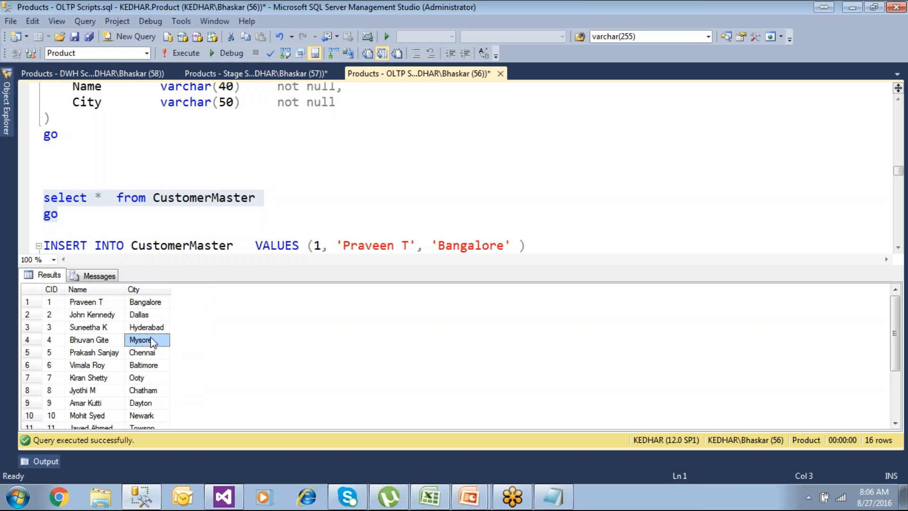
{"action": "left_click", "coordinate": [154, 368]}
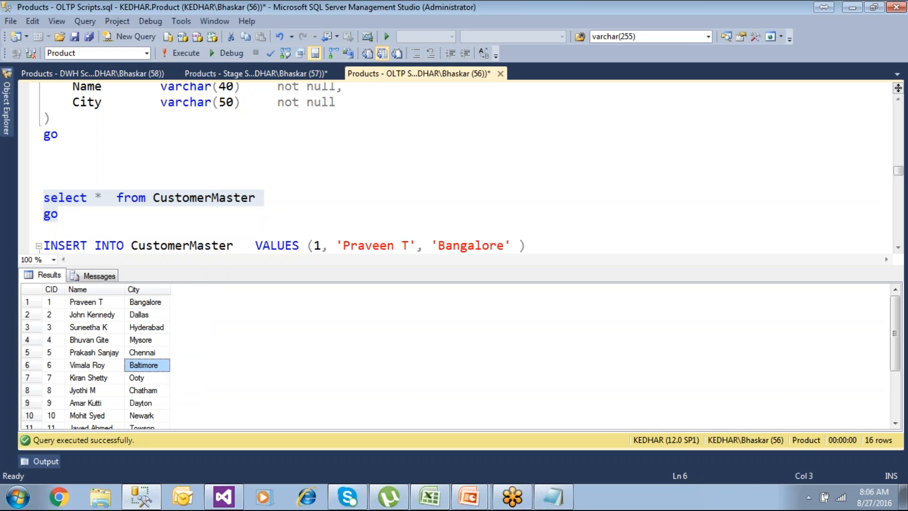
{"action": "left_click", "coordinate": [216, 214]}
{"action": "left_click", "coordinate": [168, 328]}
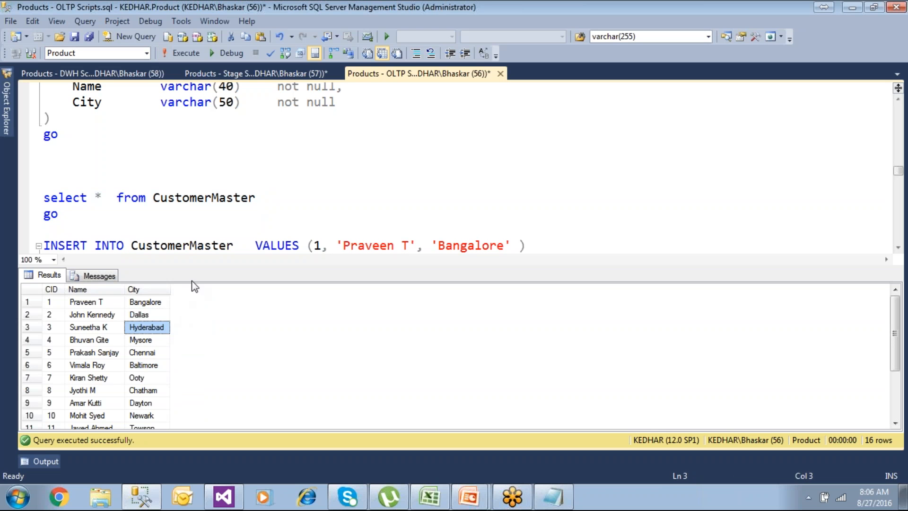
{"action": "double_click", "coordinate": [211, 201]}
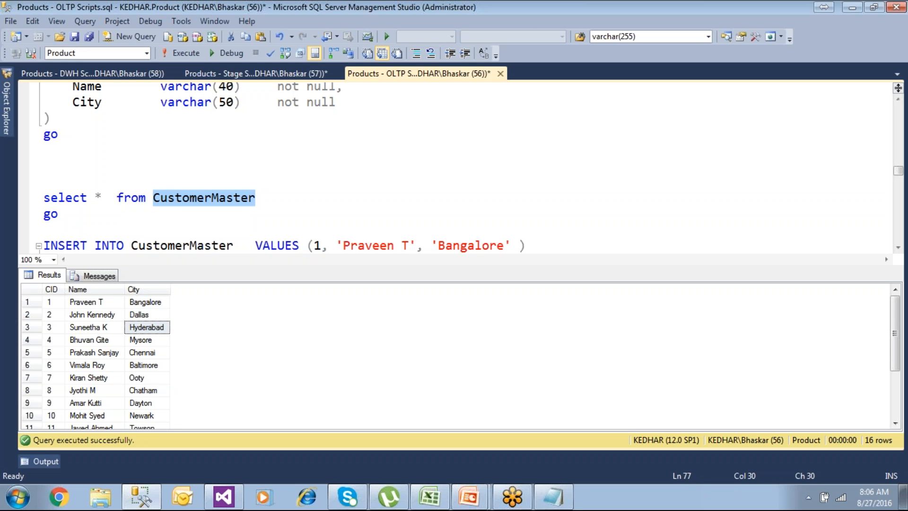
Compare the Name and City values of the first two CustomerMaster rows and review the whole City column
{"action": "left_click", "coordinate": [136, 290]}
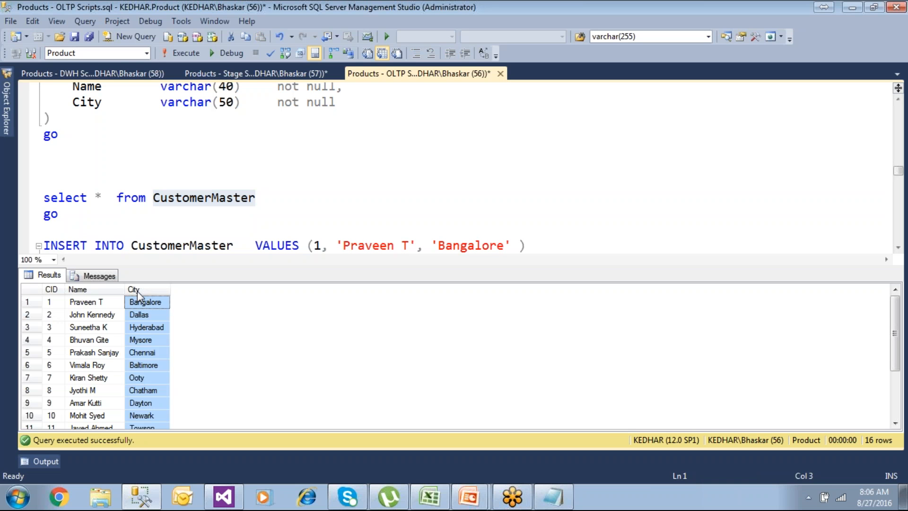
{"action": "left_click", "coordinate": [145, 316]}
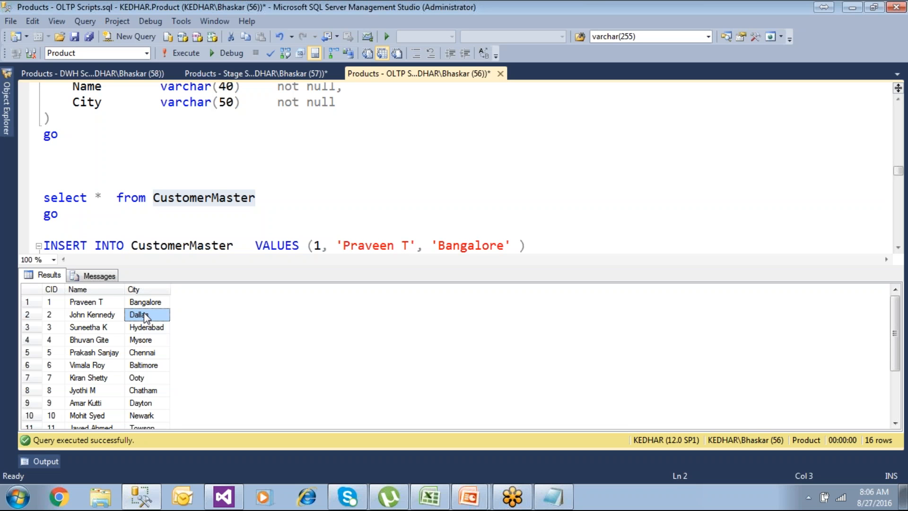
{"action": "left_click", "coordinate": [158, 295]}
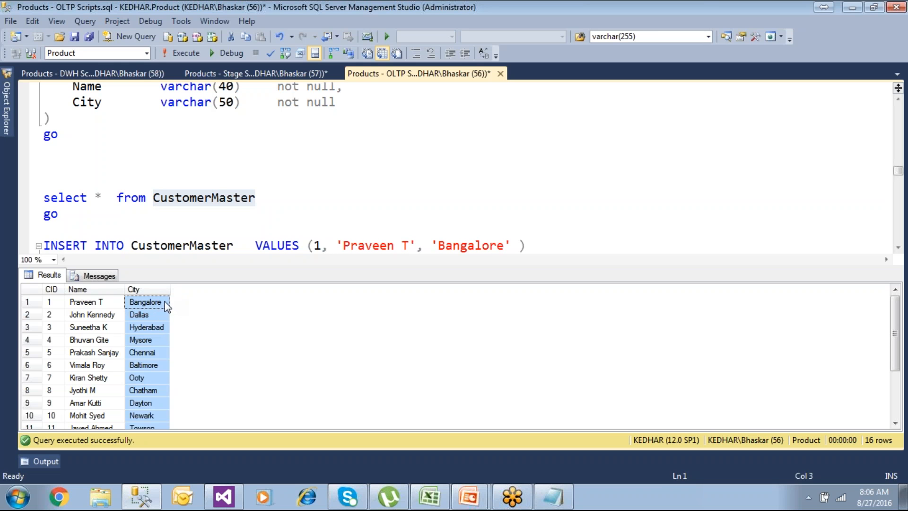
{"action": "left_click", "coordinate": [97, 303]}
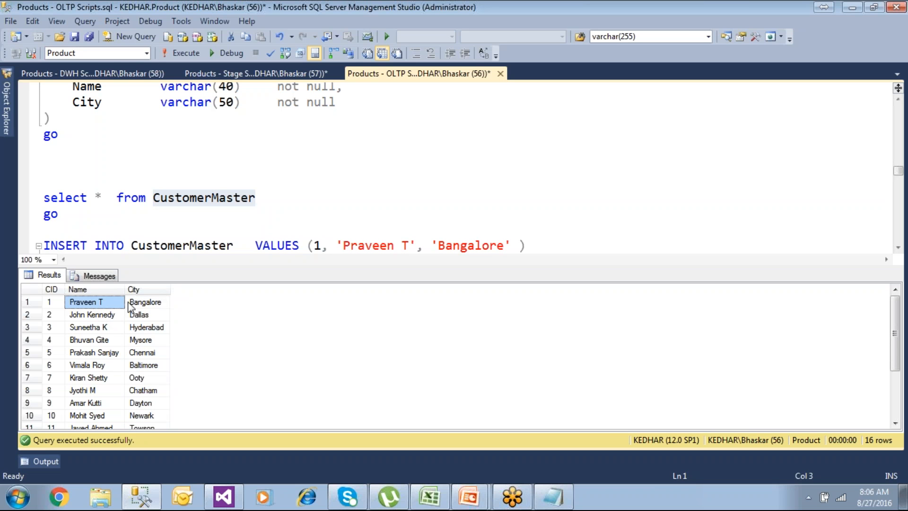
{"action": "left_click", "coordinate": [139, 302]}
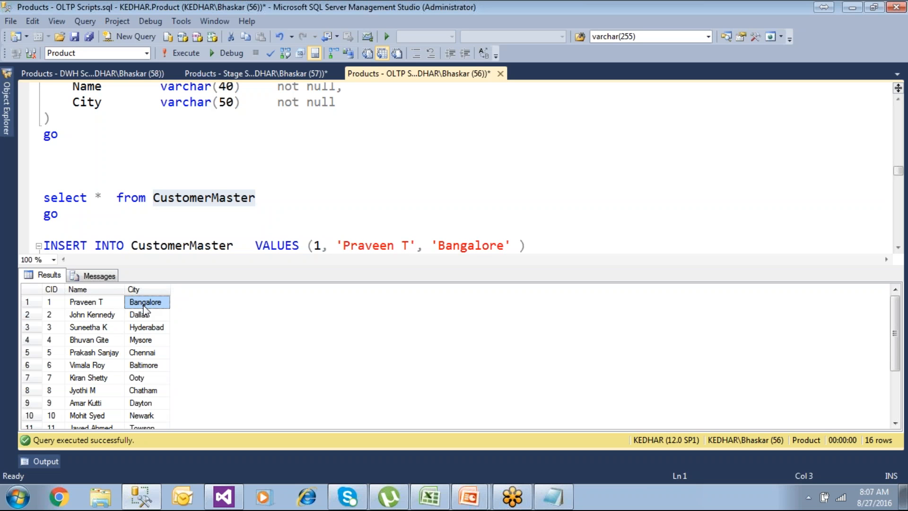
{"action": "left_click", "coordinate": [106, 305]}
{"action": "left_click", "coordinate": [150, 304]}
{"action": "left_click", "coordinate": [109, 319]}
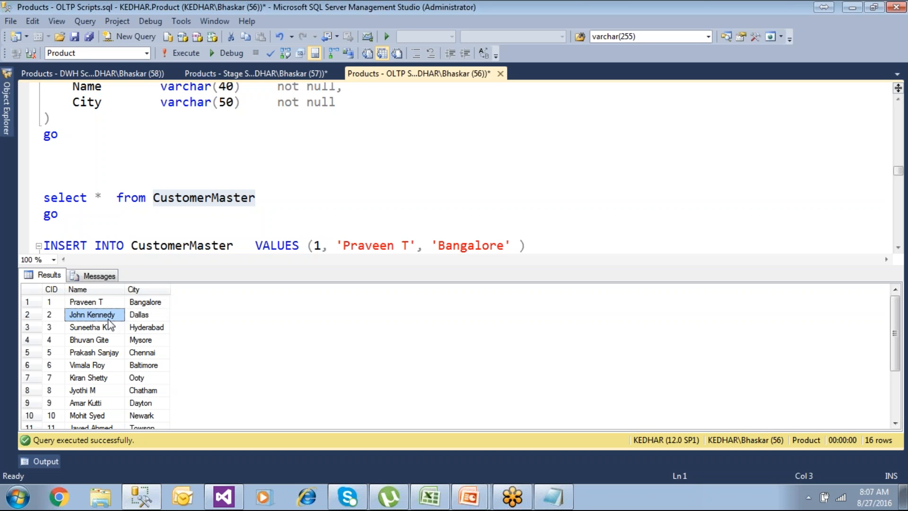
{"action": "left_click", "coordinate": [149, 318]}
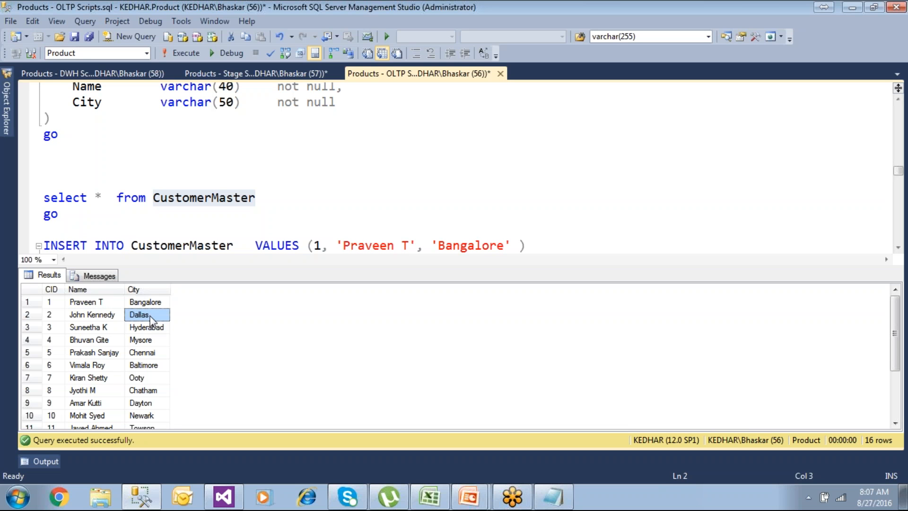
{"action": "left_click", "coordinate": [160, 290]}
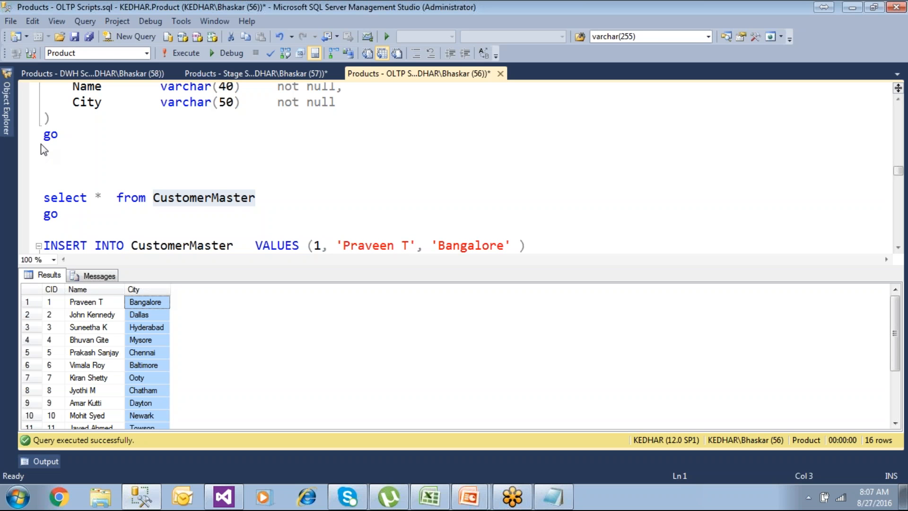
Examine the DimLocation definition in the DWH script, covering its LocationKey, Country, State and City columns
{"action": "left_click", "coordinate": [117, 74]}
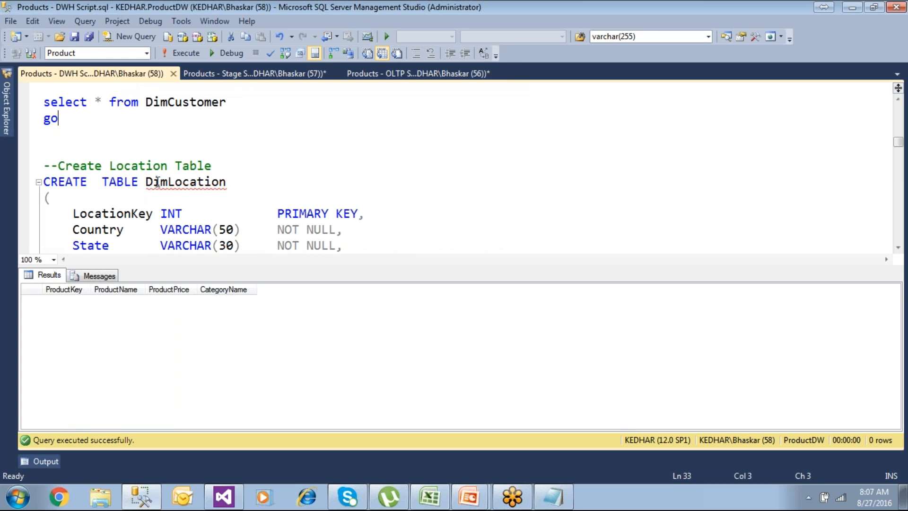
{"action": "left_click_drag", "start_coordinate": [146, 181], "coordinate": [248, 183]}
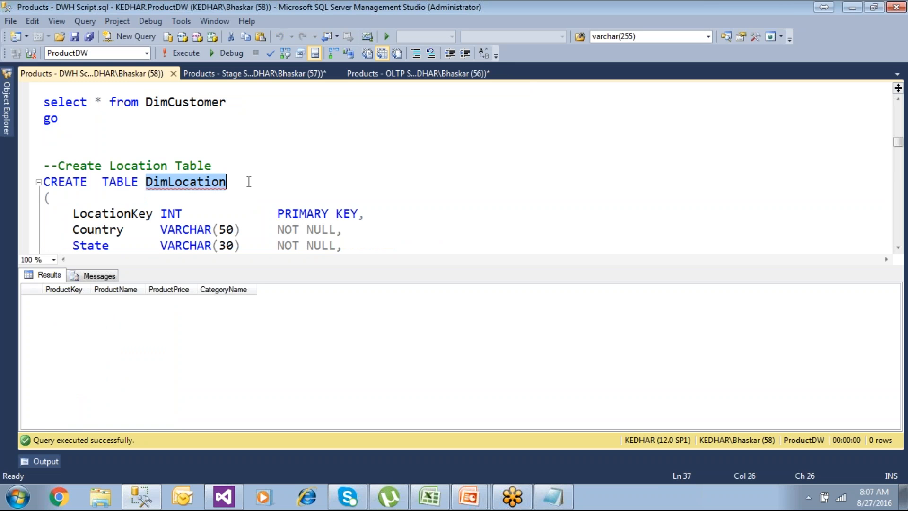
{"action": "left_click", "coordinate": [248, 182]}
{"action": "scroll", "coordinate": [249, 182], "scroll_direction": "down", "scroll_amount": 1}
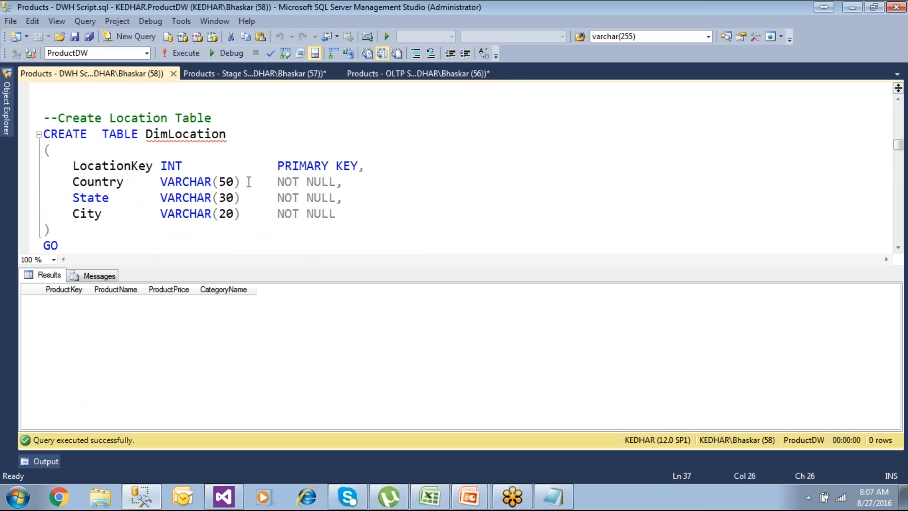
{"action": "left_click_drag", "start_coordinate": [74, 166], "coordinate": [390, 161]}
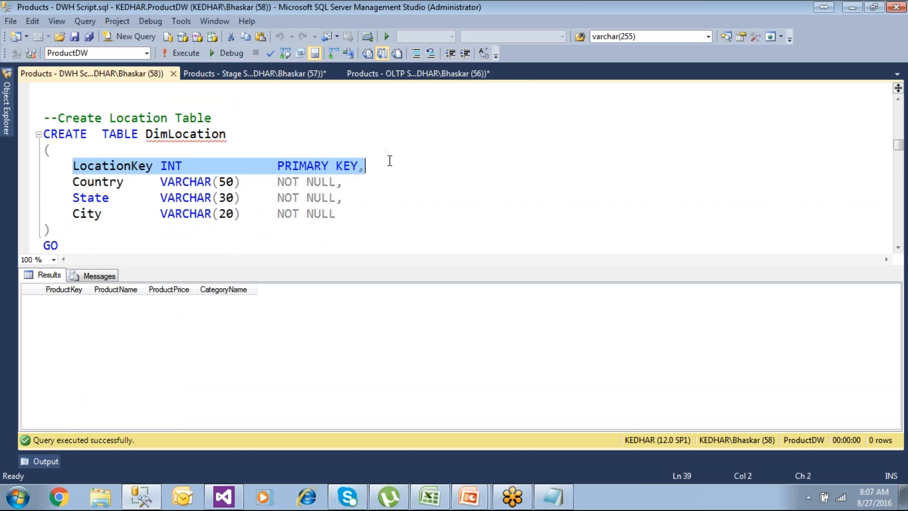
{"action": "left_click_drag", "start_coordinate": [69, 189], "coordinate": [344, 183]}
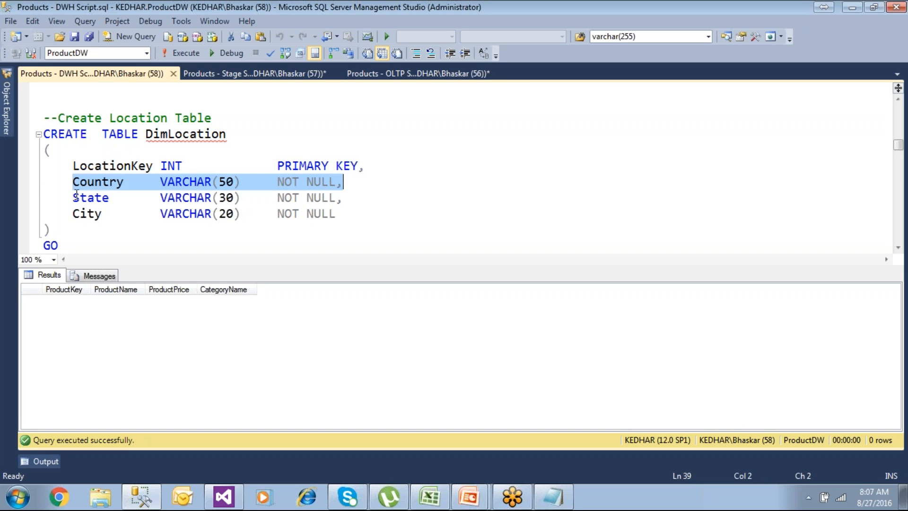
{"action": "left_click_drag", "start_coordinate": [75, 198], "coordinate": [380, 217]}
{"action": "left_click", "coordinate": [72, 253]}
{"action": "scroll", "coordinate": [72, 253], "scroll_direction": "down", "scroll_amount": 1}
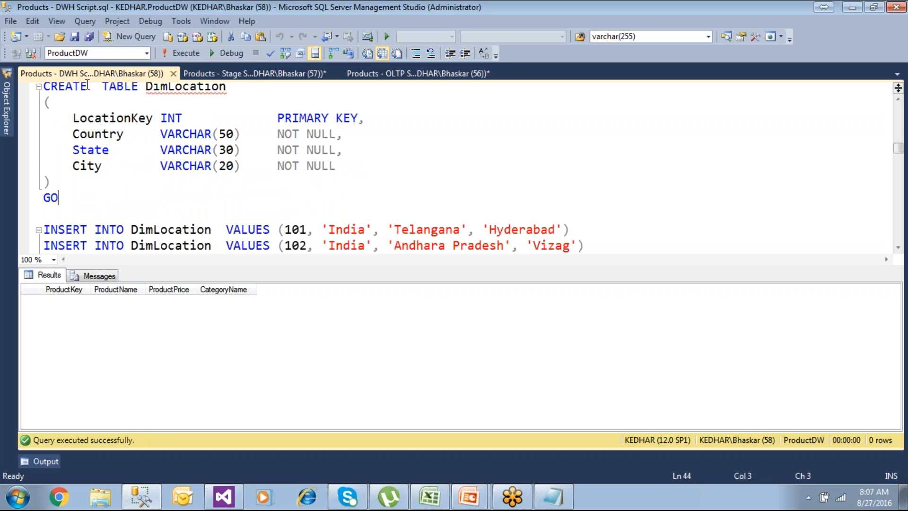
Review the DimLocation insert statements for India, checking the state and city pairs for Hyderabad, Mysore and Bangalore
{"action": "left_click", "coordinate": [69, 214]}
{"action": "scroll", "coordinate": [562, 231], "scroll_direction": "down", "scroll_amount": 2}
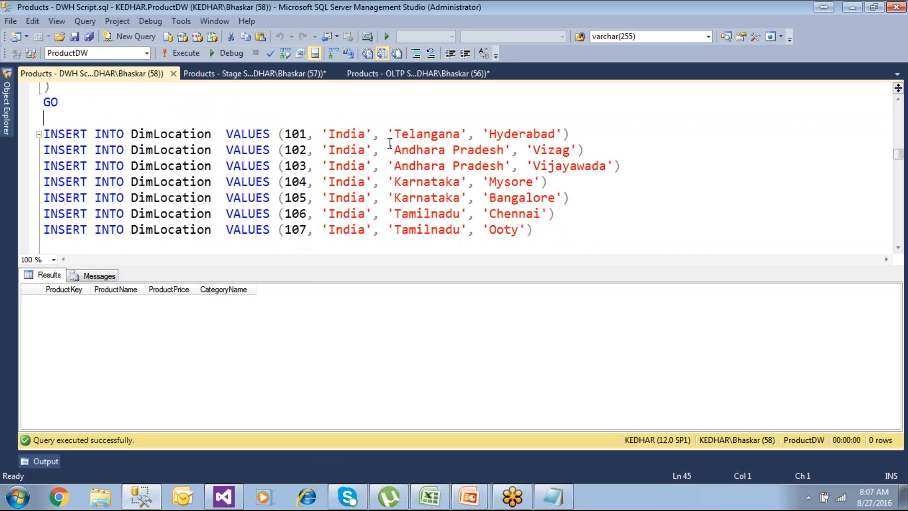
{"action": "left_click_drag", "start_coordinate": [387, 134], "coordinate": [562, 134]}
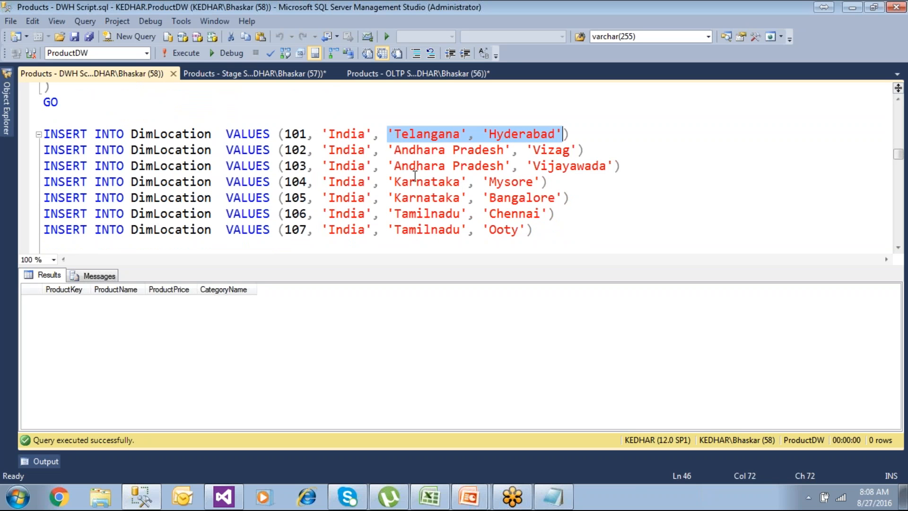
{"action": "left_click_drag", "start_coordinate": [391, 181], "coordinate": [542, 182]}
{"action": "left_click_drag", "start_coordinate": [388, 198], "coordinate": [569, 201]}
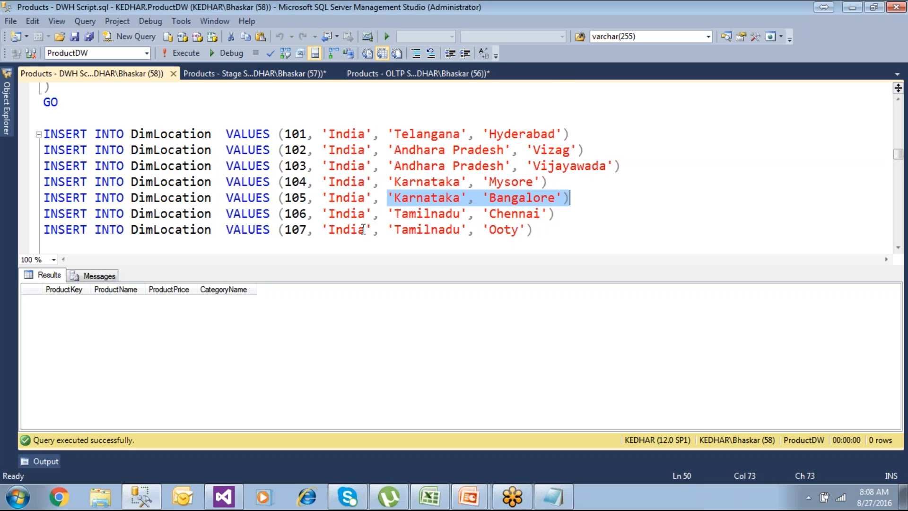
Review the DimLocation insert statements for the US, checking the Baltimore, Dayton and Providence rows
{"action": "scroll", "coordinate": [194, 205], "scroll_direction": "down", "scroll_amount": 1}
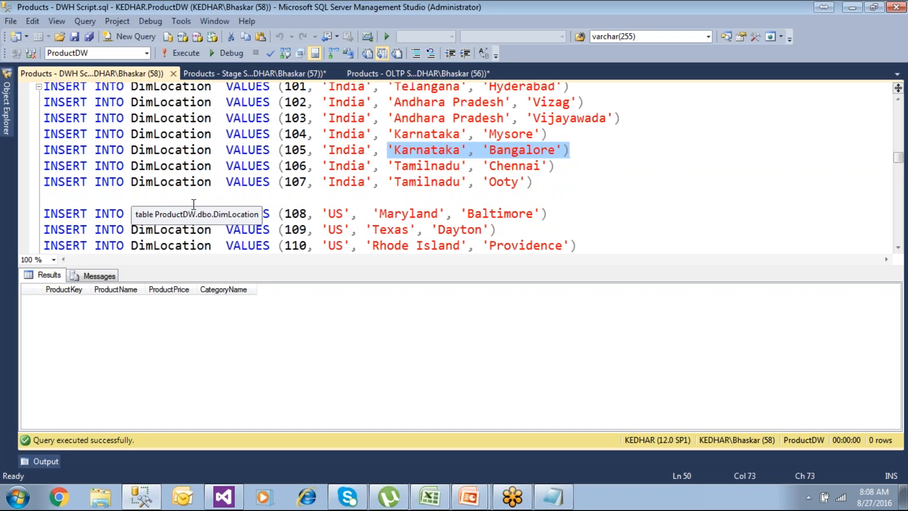
{"action": "left_click_drag", "start_coordinate": [323, 211], "coordinate": [540, 215]}
{"action": "left_click_drag", "start_coordinate": [322, 230], "coordinate": [351, 230]}
{"action": "left_click_drag", "start_coordinate": [482, 226], "coordinate": [495, 230]}
{"action": "left_click_drag", "start_coordinate": [366, 245], "coordinate": [563, 246]}
{"action": "left_click", "coordinate": [594, 245]}
{"action": "scroll", "coordinate": [595, 245], "scroll_direction": "down", "scroll_amount": 1}
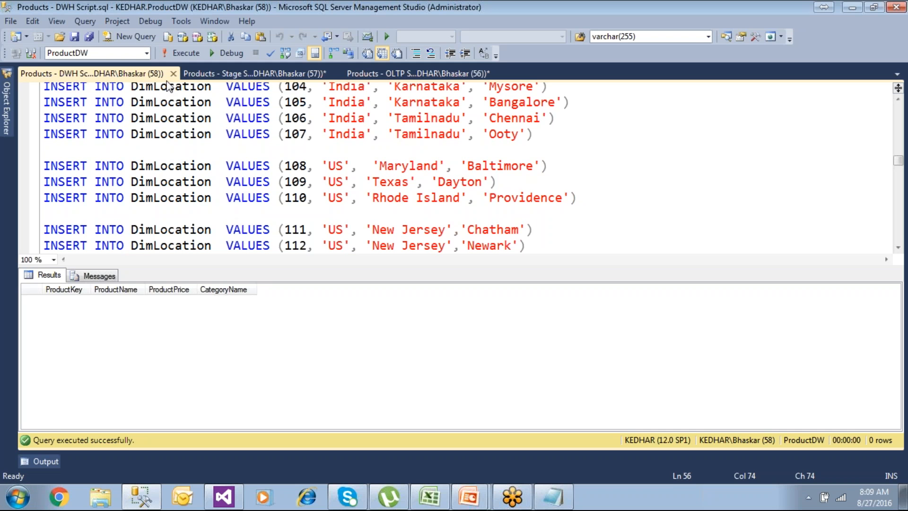
Check CustomerMaster's City column in the OLTP script and run the select query on DimLocation in the DWH script
{"action": "left_click", "coordinate": [408, 74]}
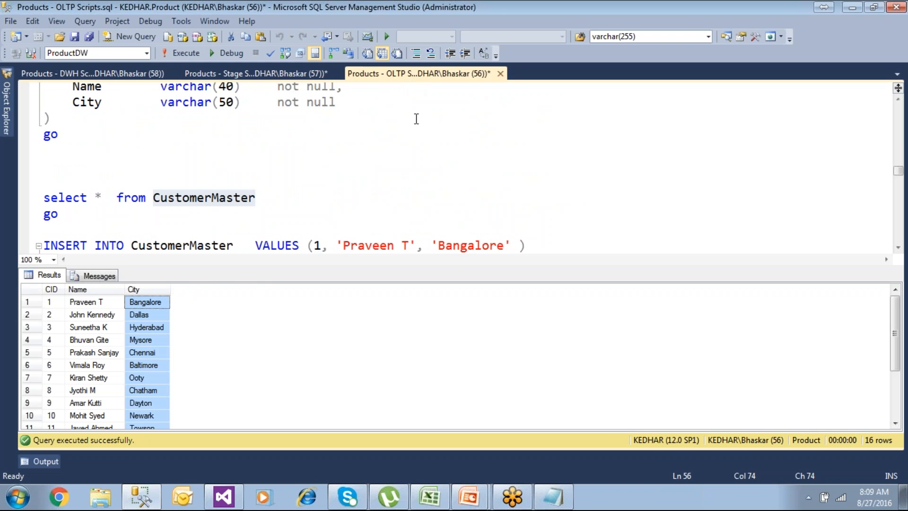
{"action": "double_click", "coordinate": [87, 103]}
{"action": "left_click", "coordinate": [92, 74]}
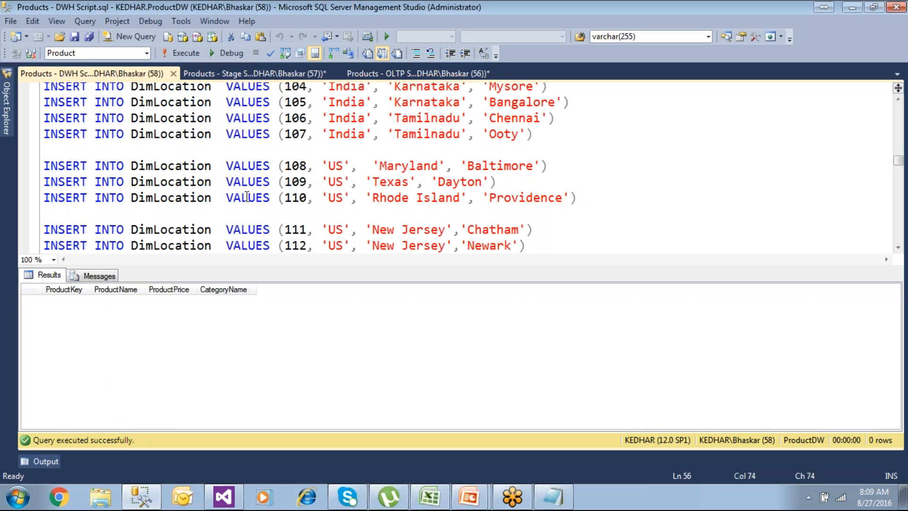
{"action": "scroll", "coordinate": [248, 199], "scroll_direction": "down", "scroll_amount": 1}
{"action": "scroll", "coordinate": [248, 199], "scroll_direction": "down", "scroll_amount": 4}
{"action": "left_click", "coordinate": [86, 233]}
{"action": "left_click_drag", "start_coordinate": [86, 233], "coordinate": [35, 221]}
{"action": "left_click", "coordinate": [184, 54]}
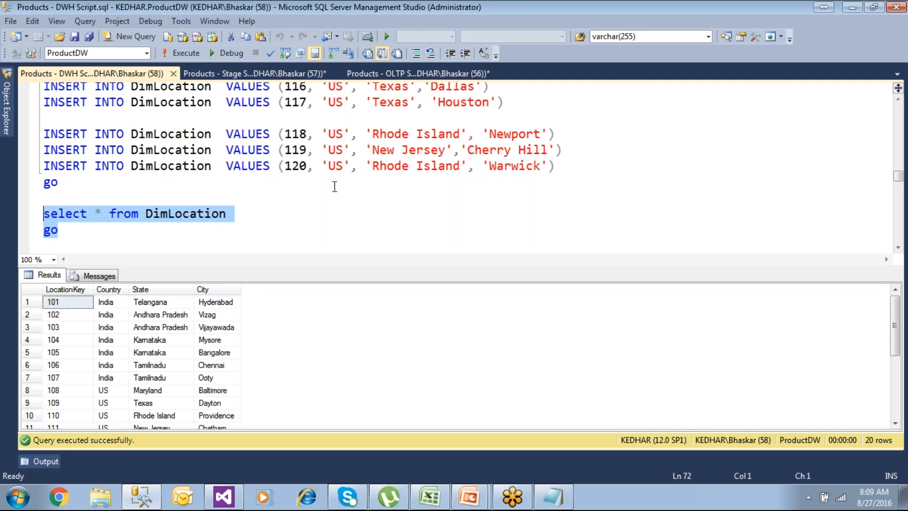
Locate the DimTime table definition in the DWH script and review its first columns
{"action": "left_click", "coordinate": [321, 218]}
{"action": "scroll", "coordinate": [320, 221], "scroll_direction": "down", "scroll_amount": 2}
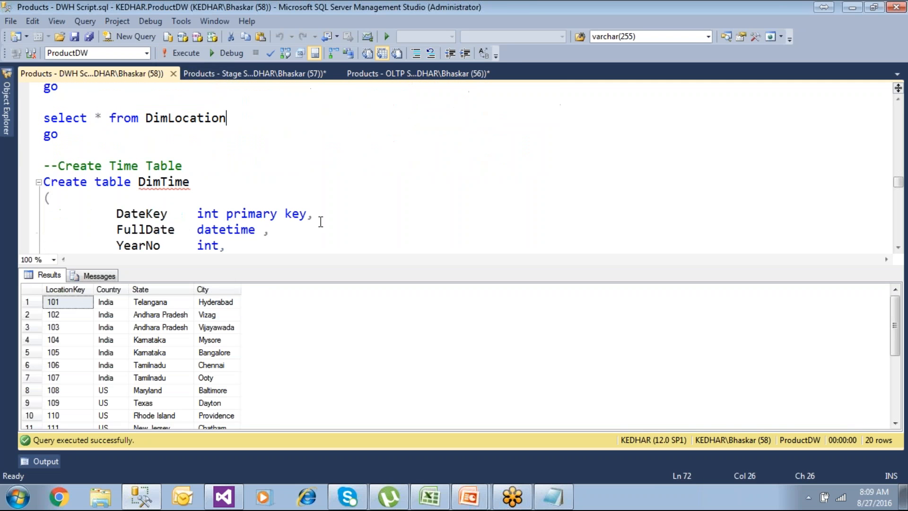
{"action": "scroll", "coordinate": [321, 222], "scroll_direction": "down", "scroll_amount": 1}
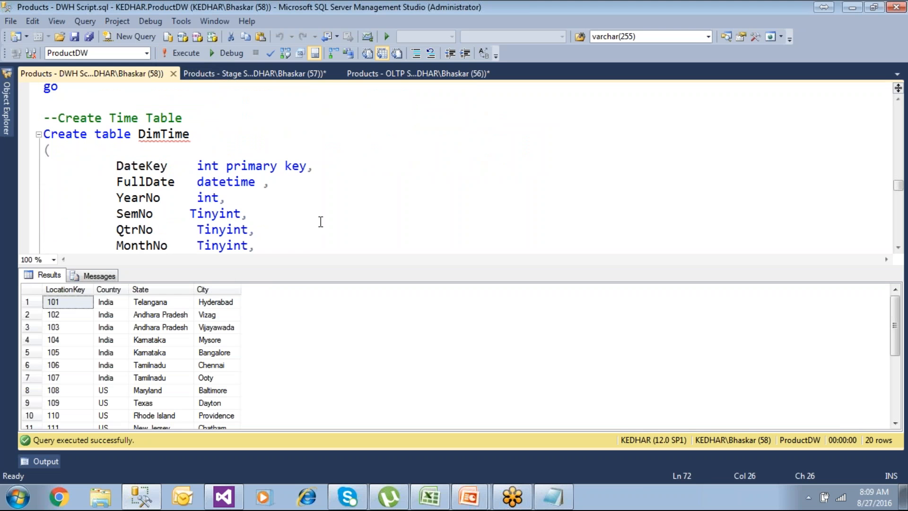
Find the Sales table in the OLTP script and run its select query
{"action": "left_click", "coordinate": [414, 78]}
{"action": "left_click", "coordinate": [408, 140]}
{"action": "scroll", "coordinate": [408, 140], "scroll_direction": "down", "scroll_amount": 15}
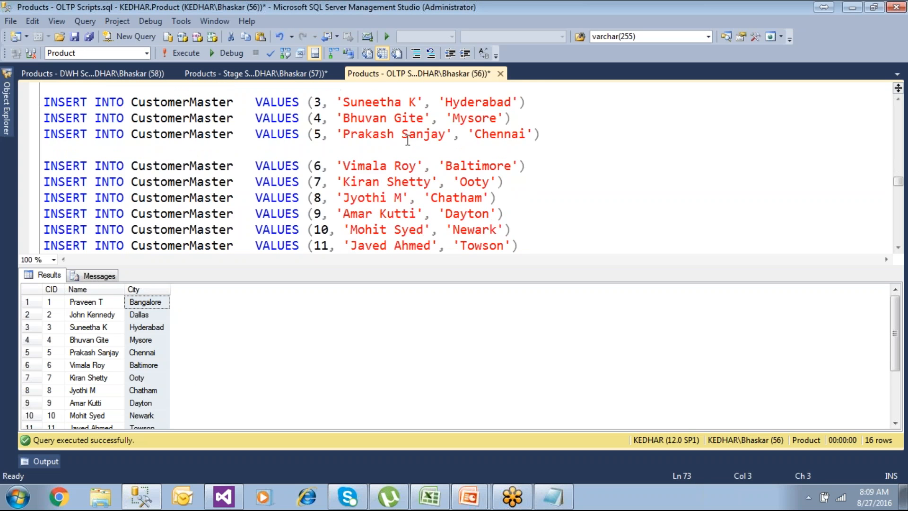
{"action": "left_click_drag", "start_coordinate": [72, 219], "coordinate": [43, 192]}
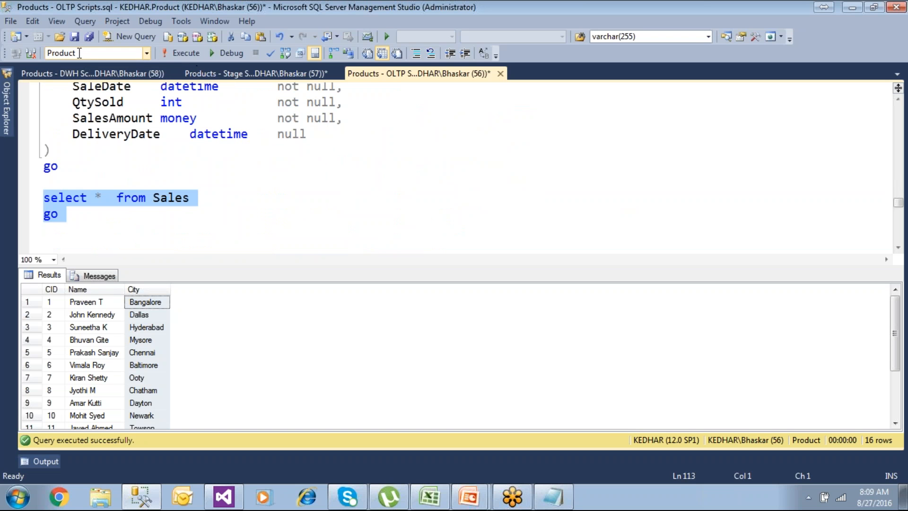
{"action": "left_click", "coordinate": [185, 53]}
Examine the SaleDate and DeliveryDate columns in the Sales query results
{"action": "left_click", "coordinate": [130, 291]}
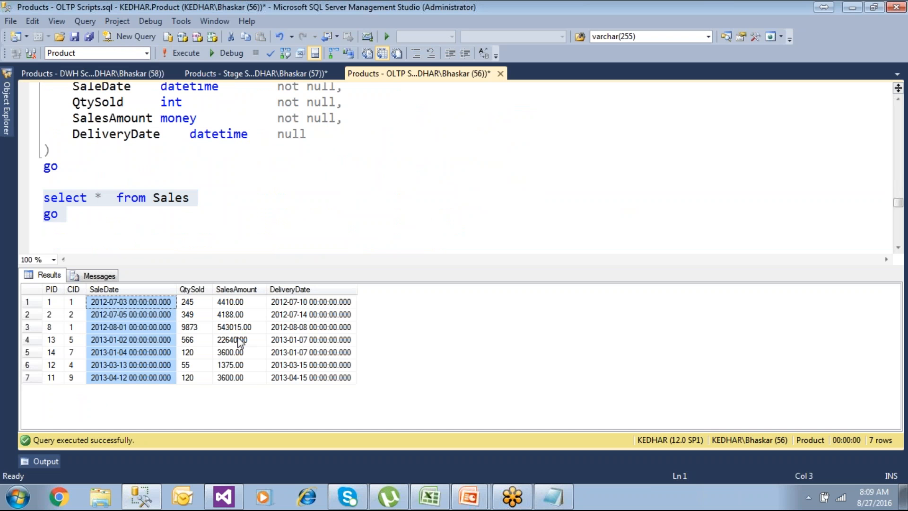
{"action": "left_click", "coordinate": [303, 290]}
{"action": "left_click", "coordinate": [300, 302]}
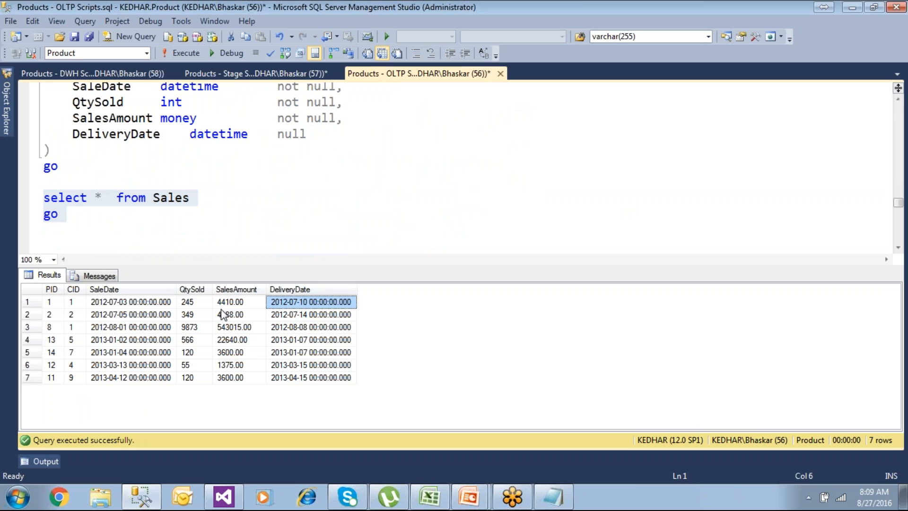
Duplicate the Sales select query below the original, leaving a blank line between the two
{"action": "left_click", "coordinate": [150, 301]}
{"action": "left_click", "coordinate": [197, 243]}
{"action": "left_click_drag", "start_coordinate": [197, 243], "coordinate": [40, 208]}
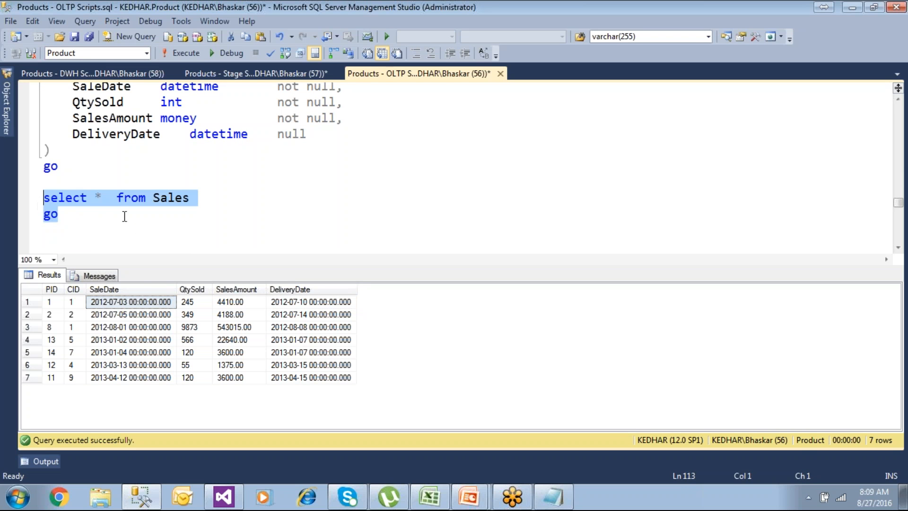
{"action": "left_click", "coordinate": [197, 202]}
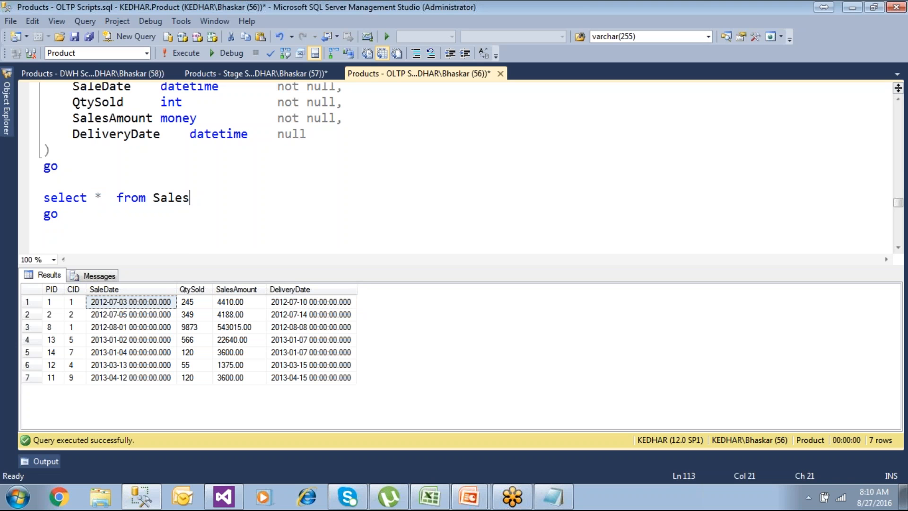
{"action": "key", "text": "Return"}
{"action": "key", "text": "Return"}
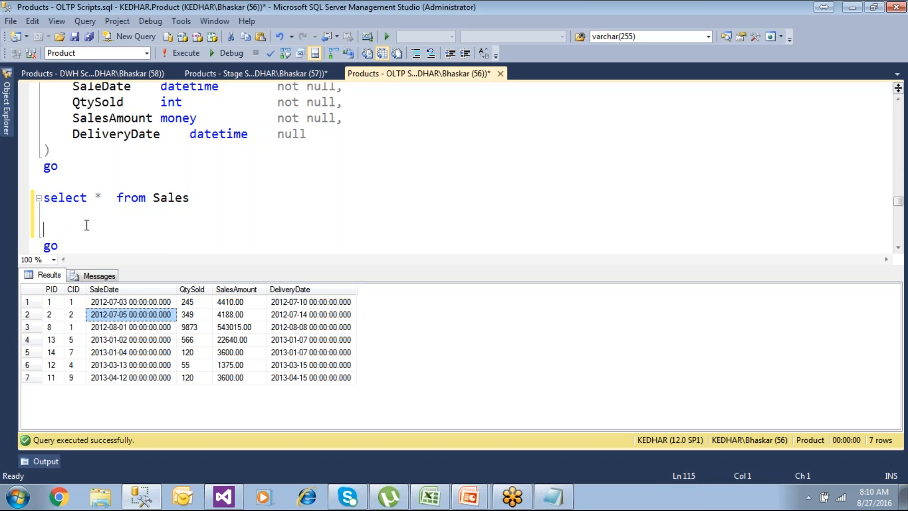
{"action": "key", "text": "shift+Down"}
{"action": "key", "text": "ctrl+c"}
{"action": "key", "text": "Down"}
{"action": "key", "text": "ctrl+v"}
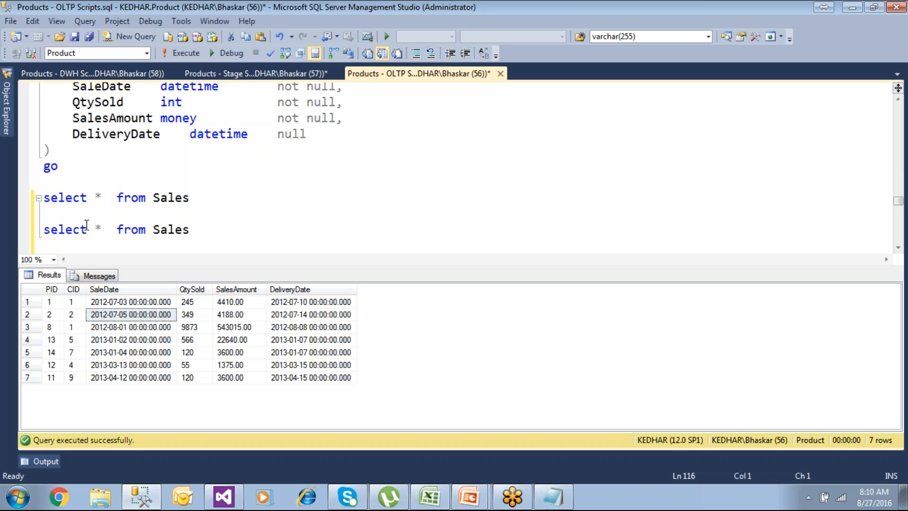
Append a where clause on SaleDate to the duplicated Sales query, without a date value
{"action": "left_click", "coordinate": [202, 230]}
{"action": "type", "text": "where"}
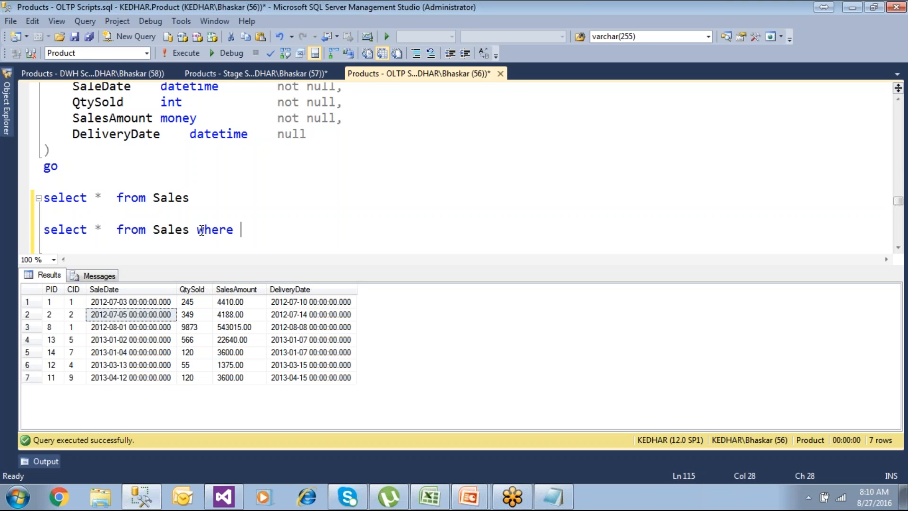
{"action": "right_click", "coordinate": [152, 313]}
{"action": "left_click", "coordinate": [170, 338]}
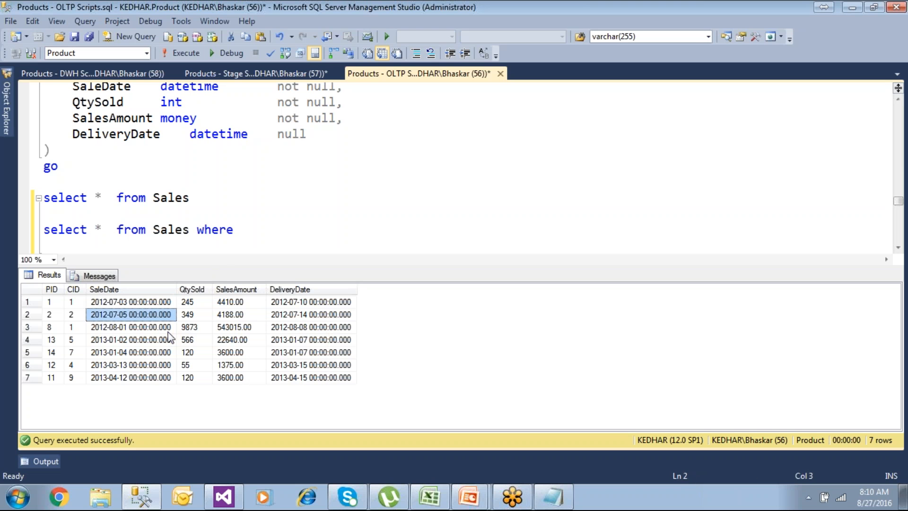
{"action": "left_click", "coordinate": [263, 229]}
{"action": "key", "text": "ctrl+v"}
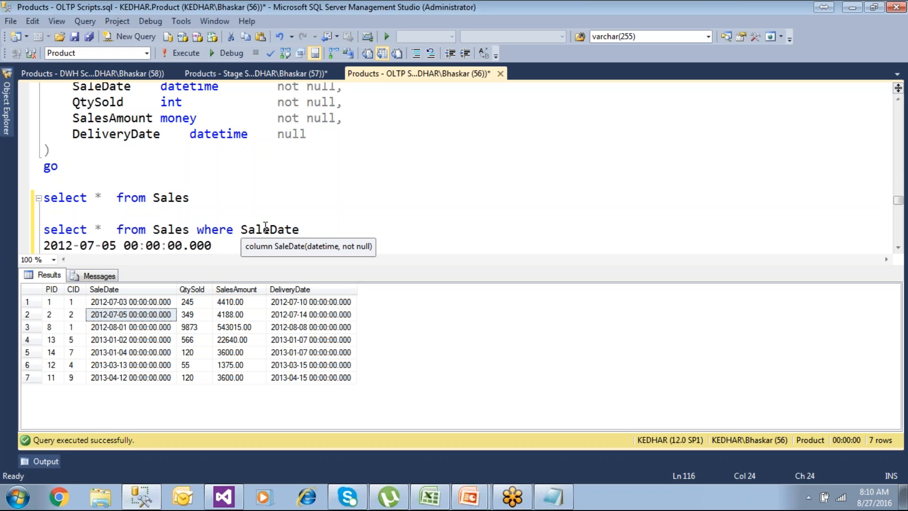
{"action": "key", "text": "shift+Home"}
{"action": "key", "text": "BackSpace"}
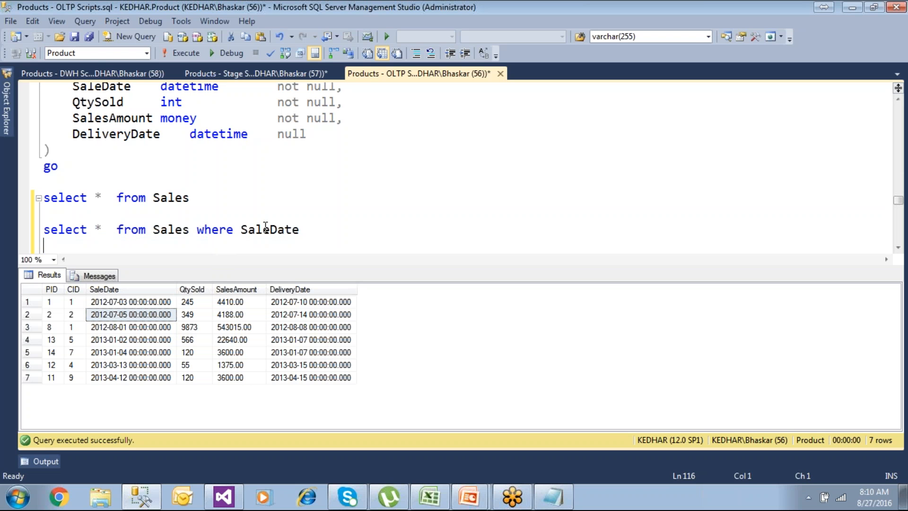
Complete the where condition as datepart(yy, SaleDate) = 2012
{"action": "left_click", "coordinate": [241, 230]}
{"action": "type", "text": "datepa"}
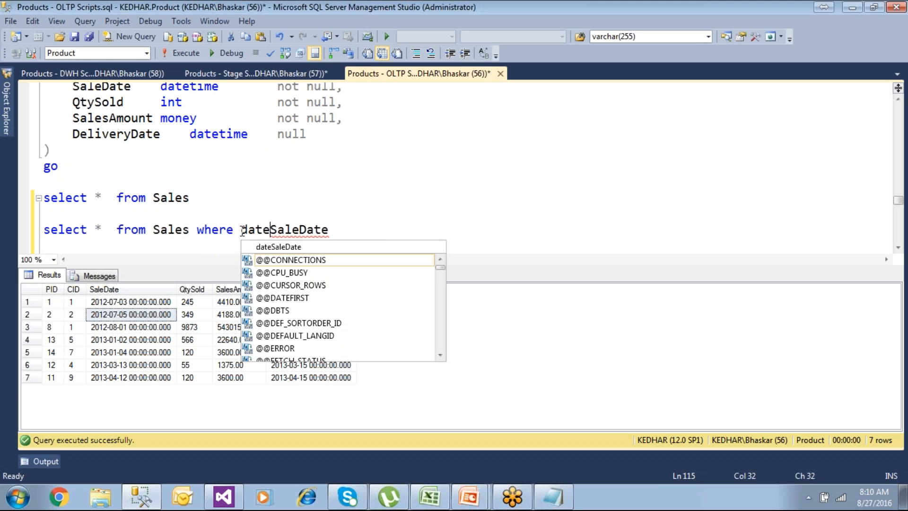
{"action": "type", "text": "rt(y"}
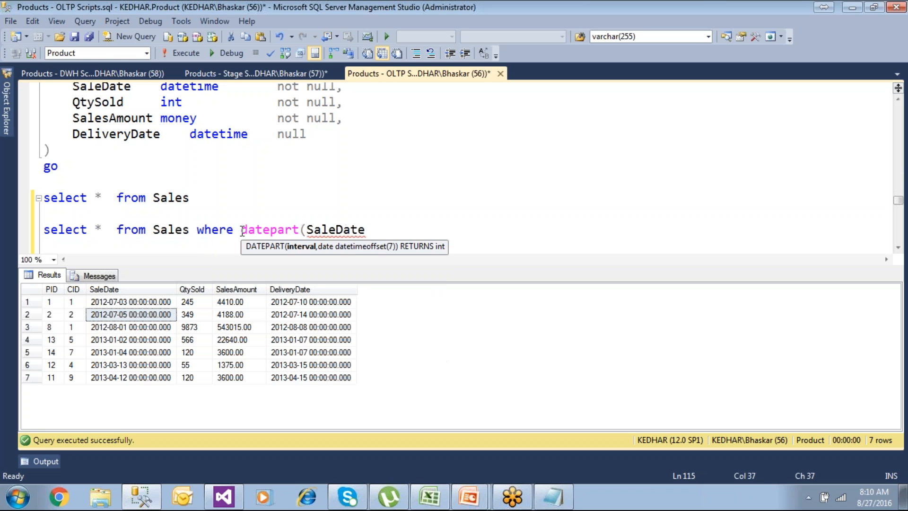
{"action": "type", "text": "y,"}
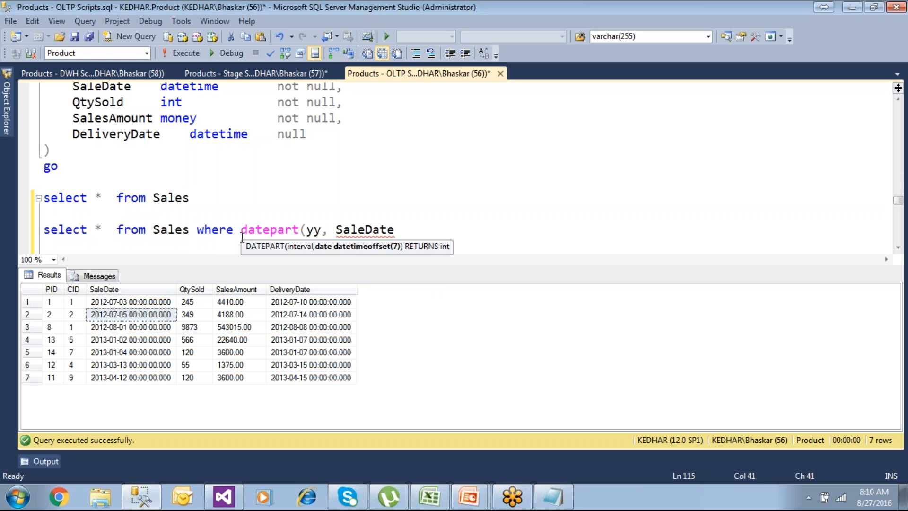
{"action": "left_click", "coordinate": [100, 303]}
{"action": "left_click", "coordinate": [396, 232]}
{"action": "type", "text": ") = 2012"}
Replace the asterisk in the filtered query with Sum(SalesAmount) as TotalSales
{"action": "left_click", "coordinate": [95, 231]}
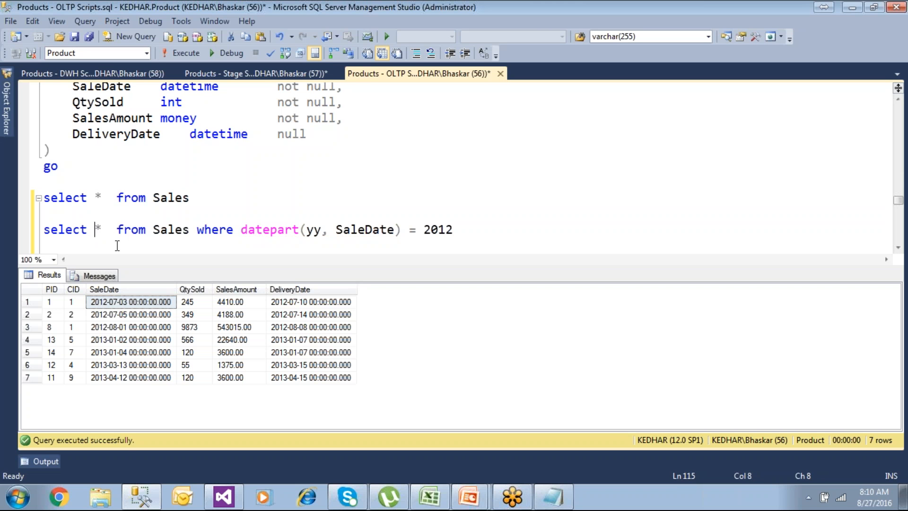
{"action": "key", "text": "Delete"}
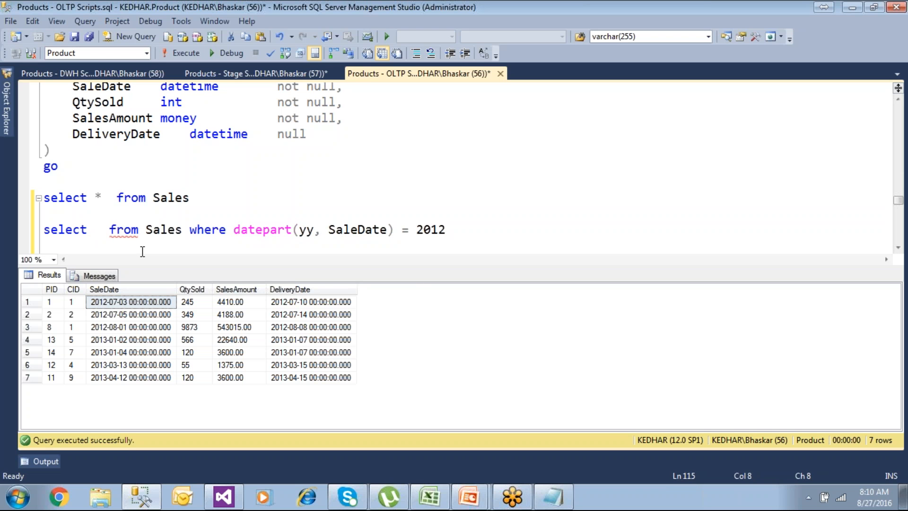
{"action": "left_click", "coordinate": [235, 304]}
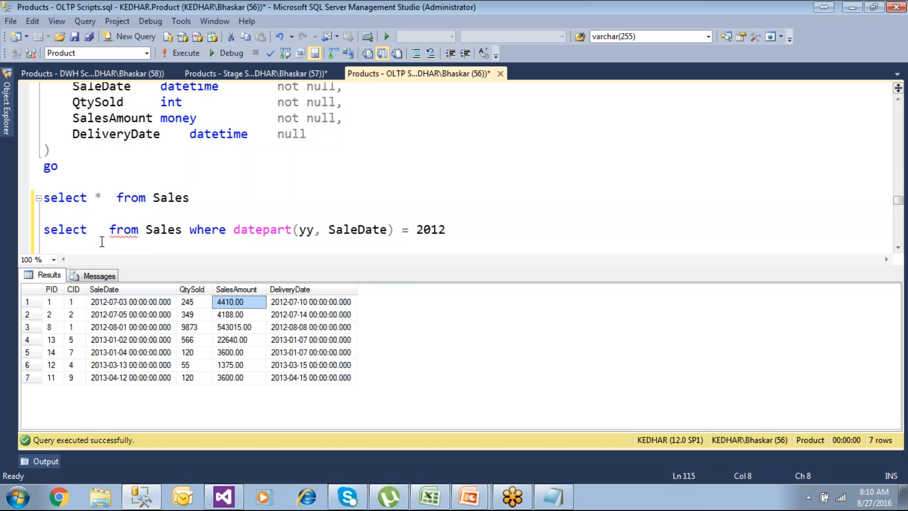
{"action": "left_click", "coordinate": [98, 231]}
{"action": "type", "text": "Sum(S"}
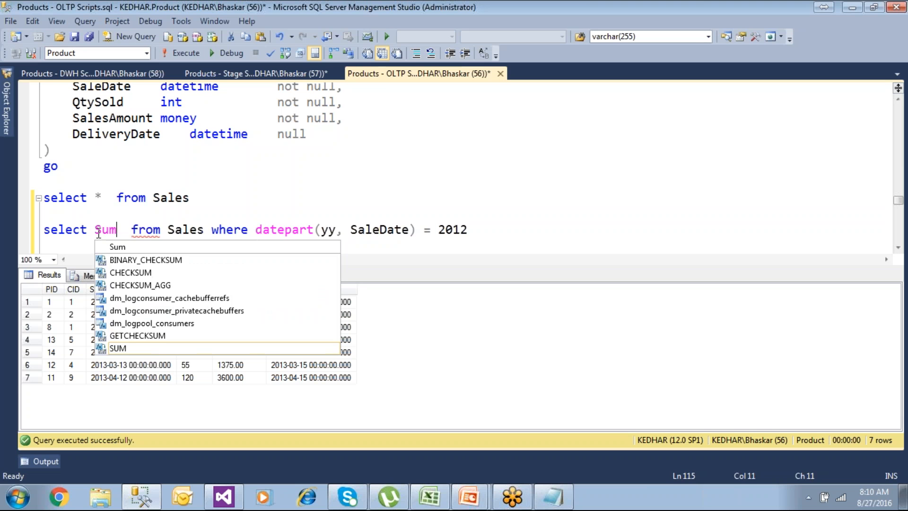
{"action": "type", "text": "ales"}
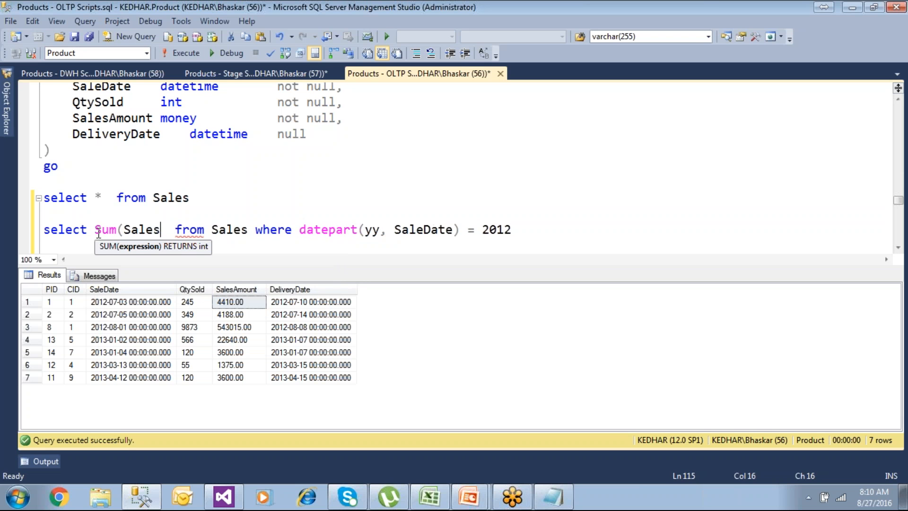
{"action": "type", "text": "A"}
{"action": "type", "text": "mount)"}
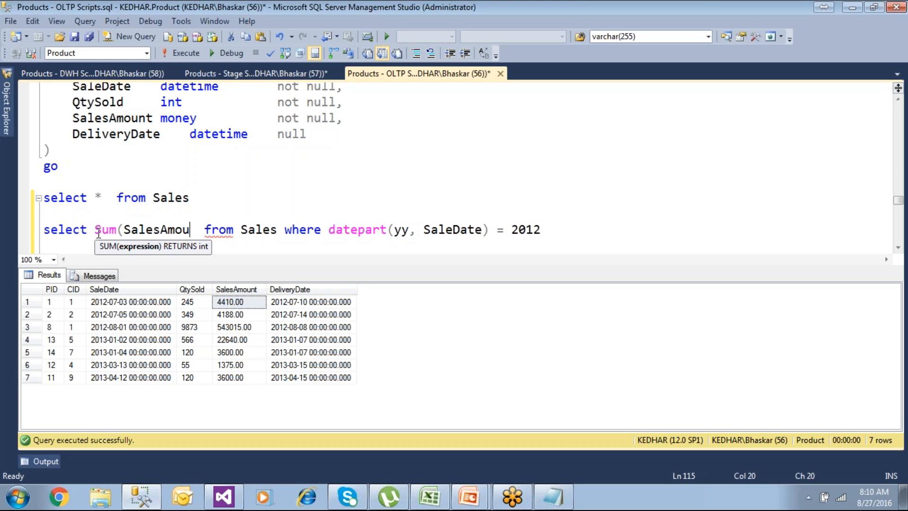
{"action": "type", "text": " as Total"}
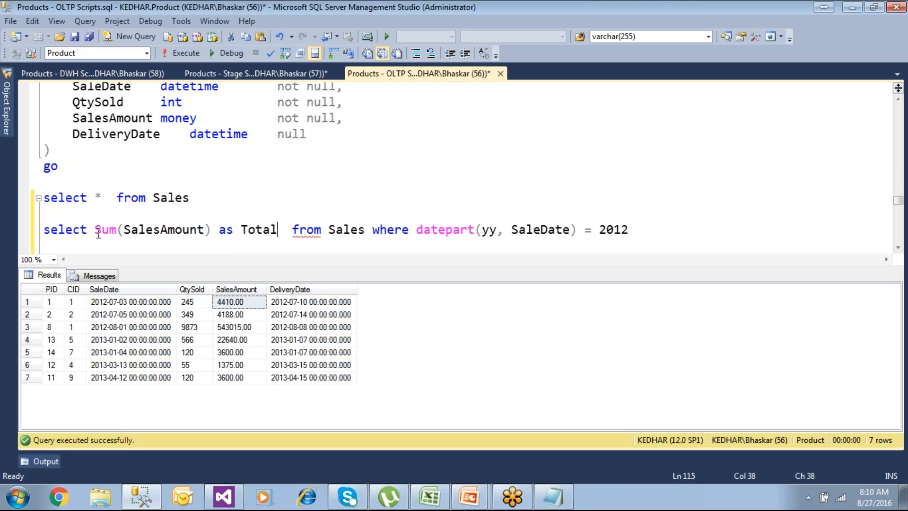
{"action": "type", "text": "Sales"}
Run only the total sales query for 2012
{"action": "left_click", "coordinate": [674, 230]}
{"action": "key", "text": "shift+Home"}
{"action": "key", "text": "F5"}
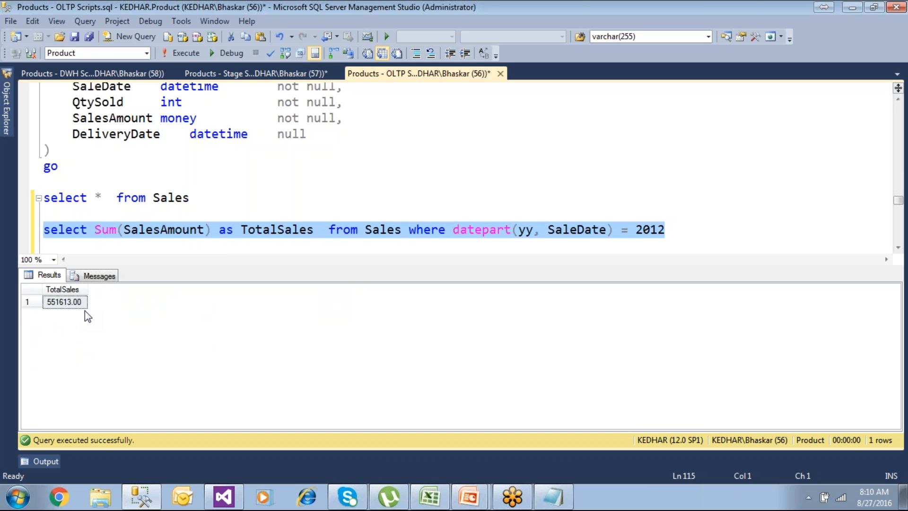
Duplicate the total sales query on the next line, set its year to 2013 and run it
{"action": "key", "text": "Return"}
{"action": "left_click", "coordinate": [669, 238]}
{"action": "key", "text": "ctrl+c"}
{"action": "key", "text": "ctrl+v"}
{"action": "type", "text": "3"}
{"action": "key", "text": "shift+Home"}
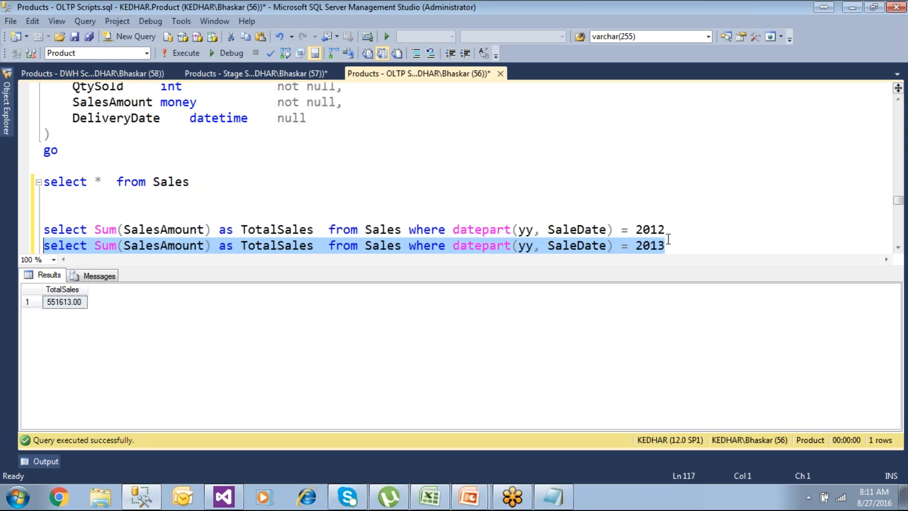
{"action": "key", "text": "F5"}
Paste another copy of the 2012 total sales query below and put its from and where clauses on separate lines
{"action": "left_click", "coordinate": [695, 246]}
{"action": "key", "text": "Return"}
{"action": "key", "text": "Return"}
{"action": "key", "text": "Return"}
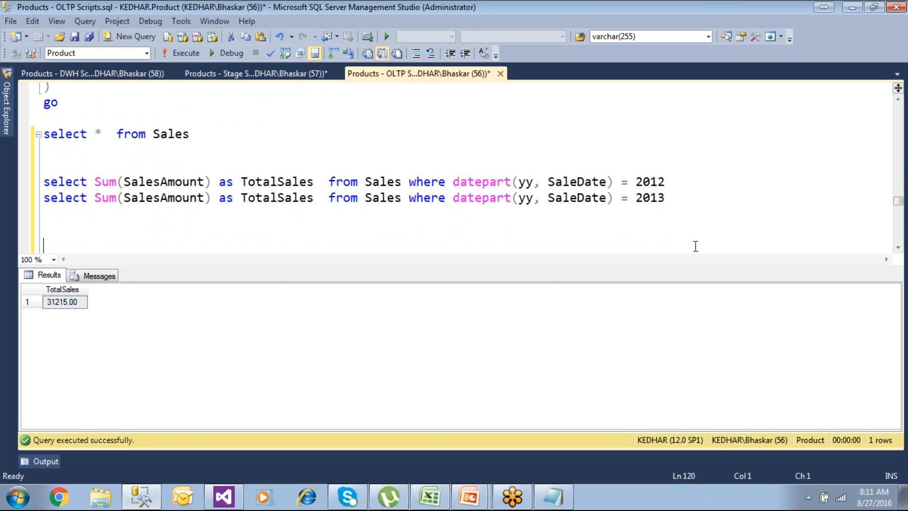
{"action": "key", "text": "ctrl+v"}
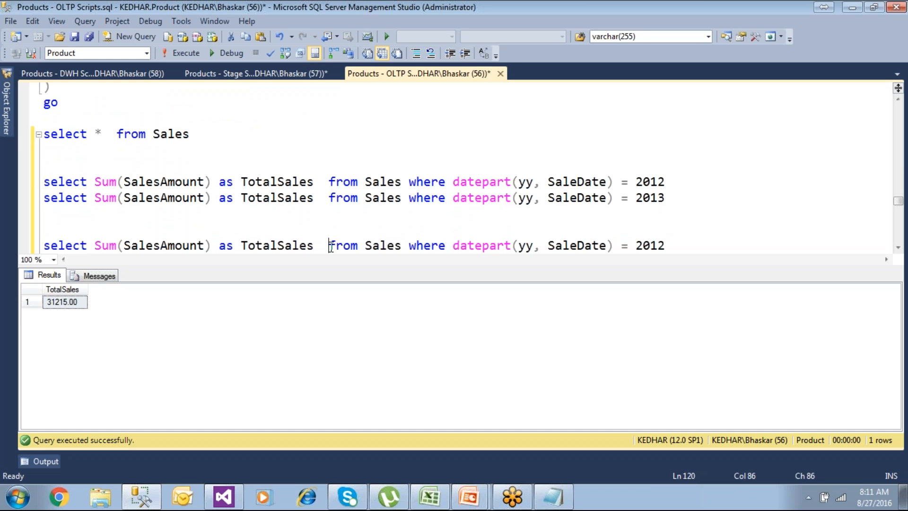
{"action": "key", "text": "Return"}
{"action": "scroll", "coordinate": [380, 259], "scroll_direction": "down", "scroll_amount": 1}
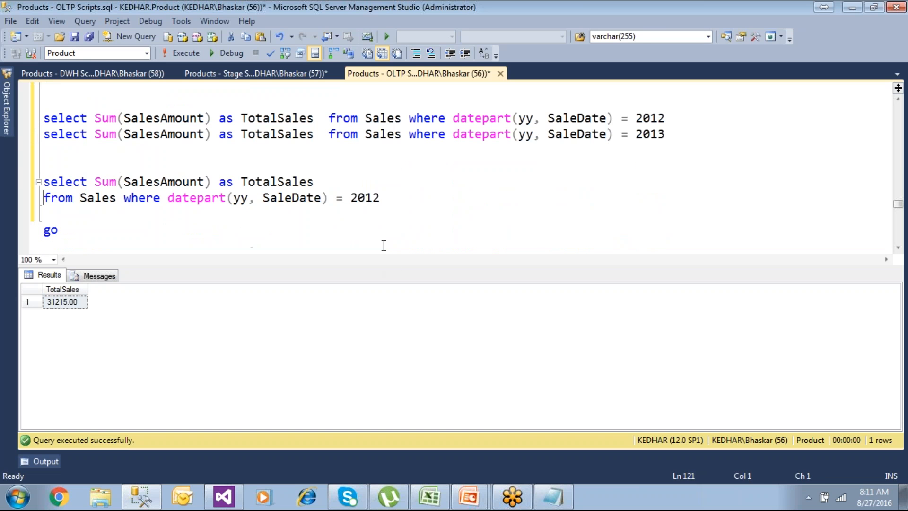
{"action": "key", "text": "ctrl+r"}
{"action": "left_click", "coordinate": [124, 199]}
{"action": "key", "text": "Return"}
{"action": "key", "text": "Return"}
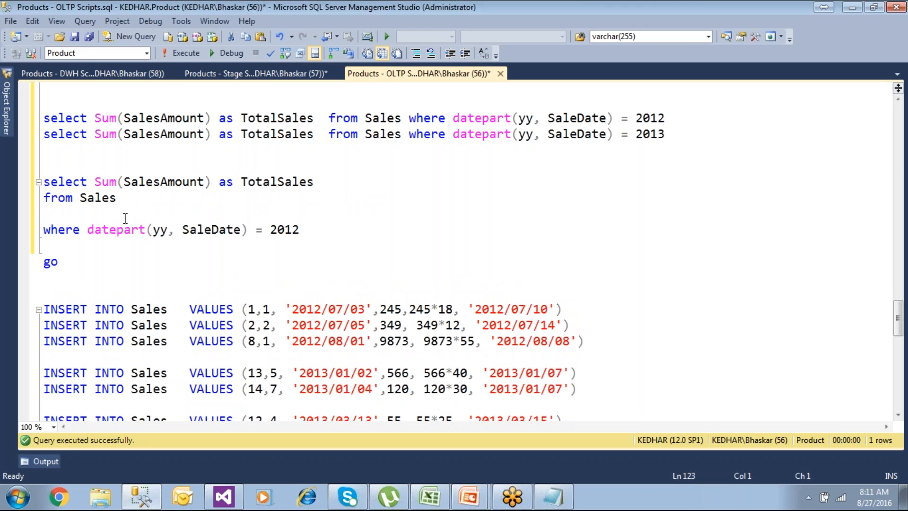
Turn the third query's where clause into group by datepart(yy, SaleDate), removing the 2012 comparison and the blank line above
{"action": "double_click", "coordinate": [76, 230]}
{"action": "type", "text": "gro"}
{"action": "type", "text": "up by"}
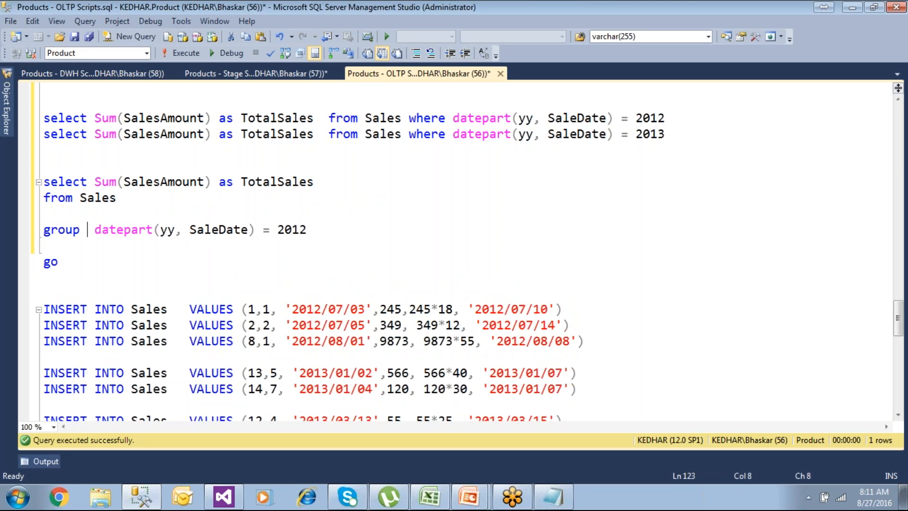
{"action": "key", "text": "Down"}
{"action": "key", "text": "Delete"}
{"action": "left_click", "coordinate": [354, 212]}
{"action": "key", "text": "BackSpace"}
{"action": "key", "text": "BackSpace"}
{"action": "key", "text": "BackSpace"}
{"action": "key", "text": "BackSpace"}
{"action": "key", "text": "BackSpace"}
{"action": "key", "text": "BackSpace"}
{"action": "key", "text": "BackSpace"}
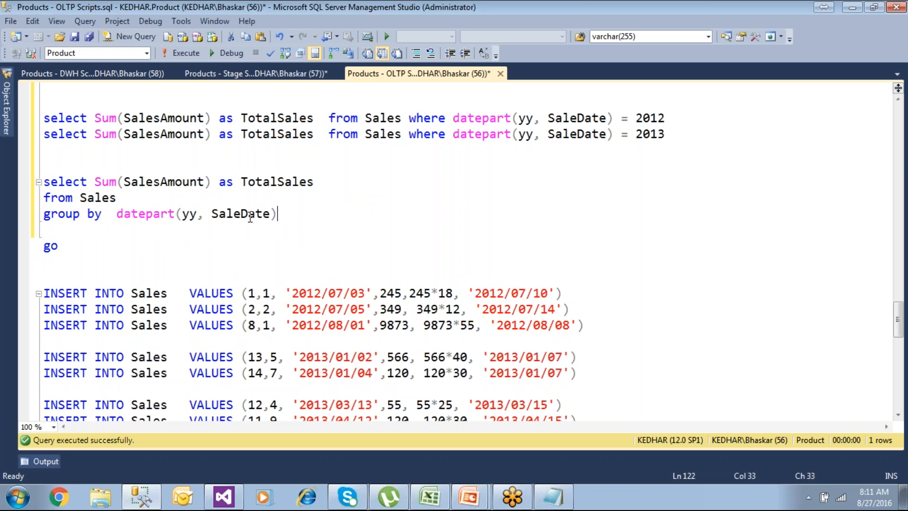
Run the total sales query grouped by year and check its TotalSales rows
{"action": "left_click_drag", "start_coordinate": [118, 214], "coordinate": [40, 183]}
{"action": "left_click", "coordinate": [290, 218]}
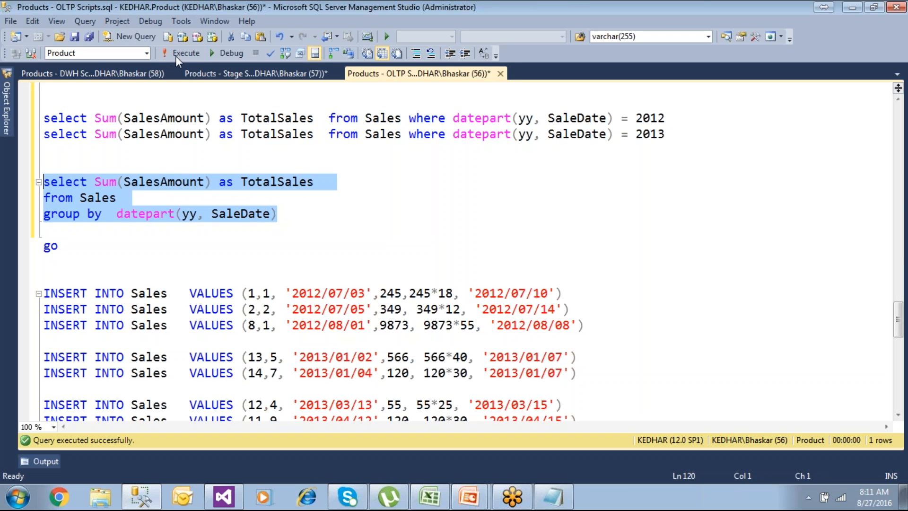
{"action": "left_click", "coordinate": [177, 56]}
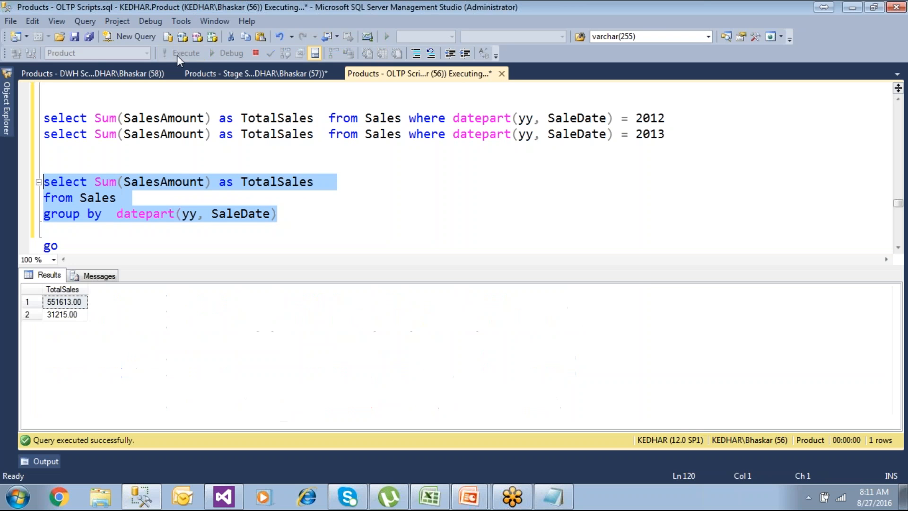
{"action": "left_click", "coordinate": [79, 313]}
{"action": "left_click", "coordinate": [79, 307]}
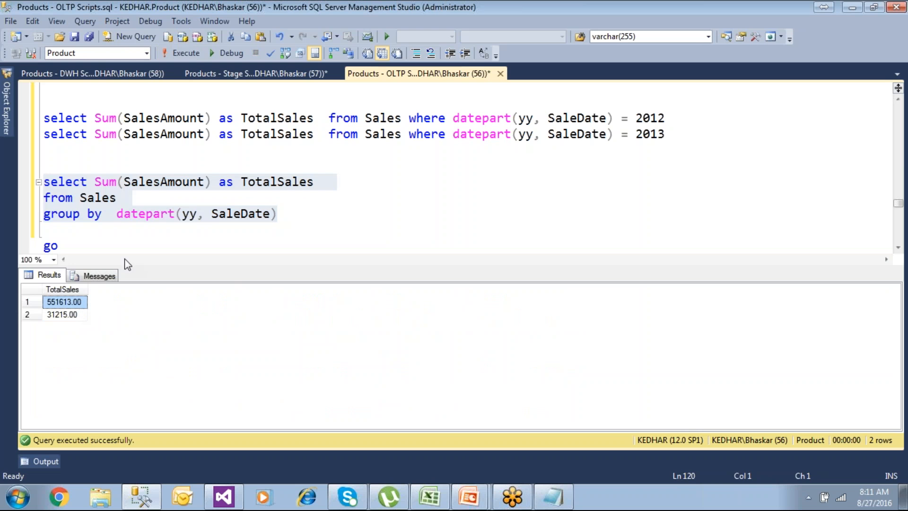
Add datepart(yy, SaleDate) as YearNo before the sum in the grouped query's select list
{"action": "left_click", "coordinate": [118, 245]}
{"action": "left_click_drag", "start_coordinate": [117, 215], "coordinate": [278, 215]}
{"action": "key", "text": "ctrl+c"}
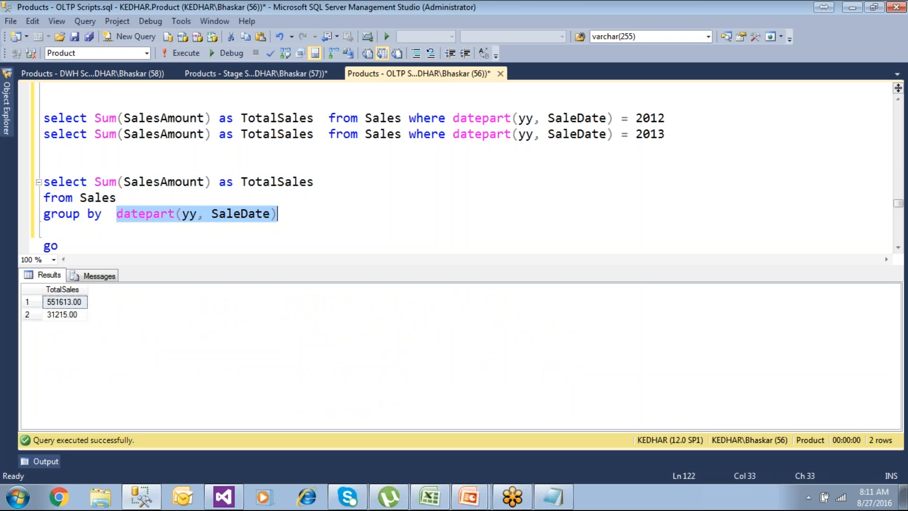
{"action": "left_click", "coordinate": [98, 181]}
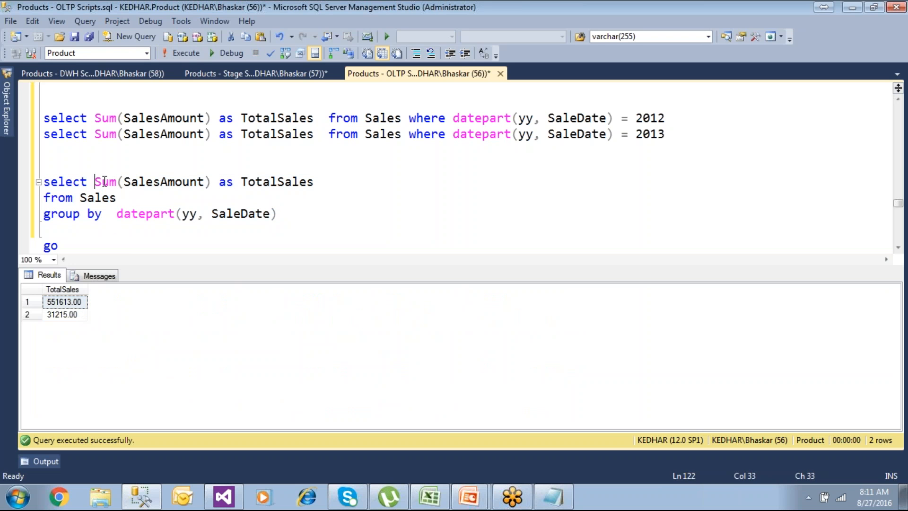
{"action": "key", "text": "ctrl+v"}
{"action": "type", "text": ","}
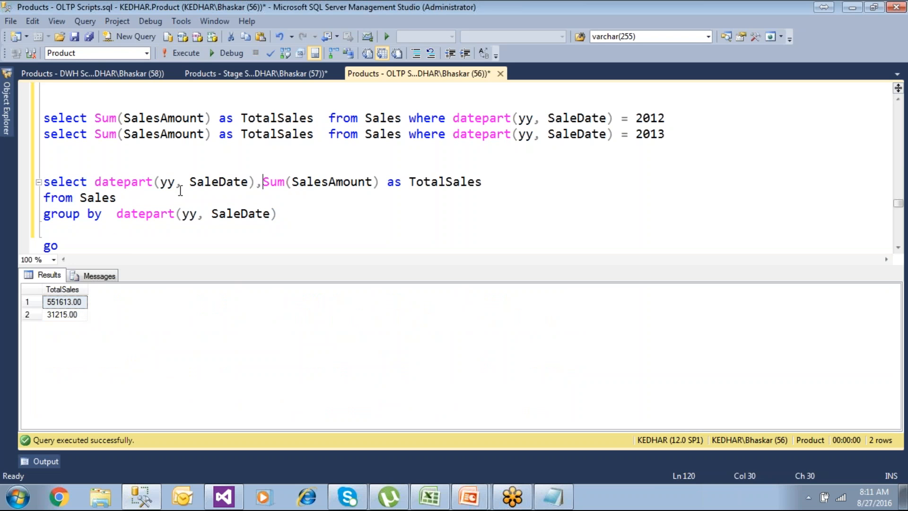
{"action": "key", "text": "Left"}
{"action": "key", "text": "Left"}
{"action": "type", "text": "as Ye"}
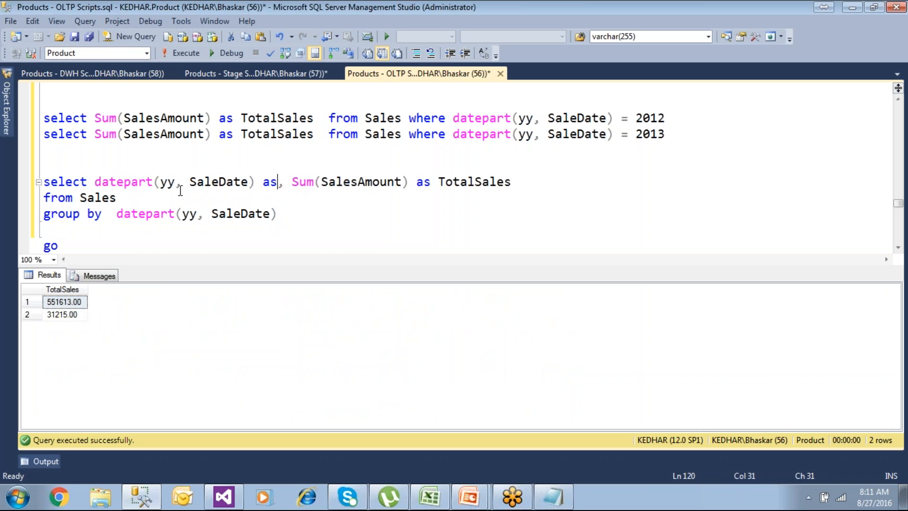
{"action": "type", "text": "arNo"}
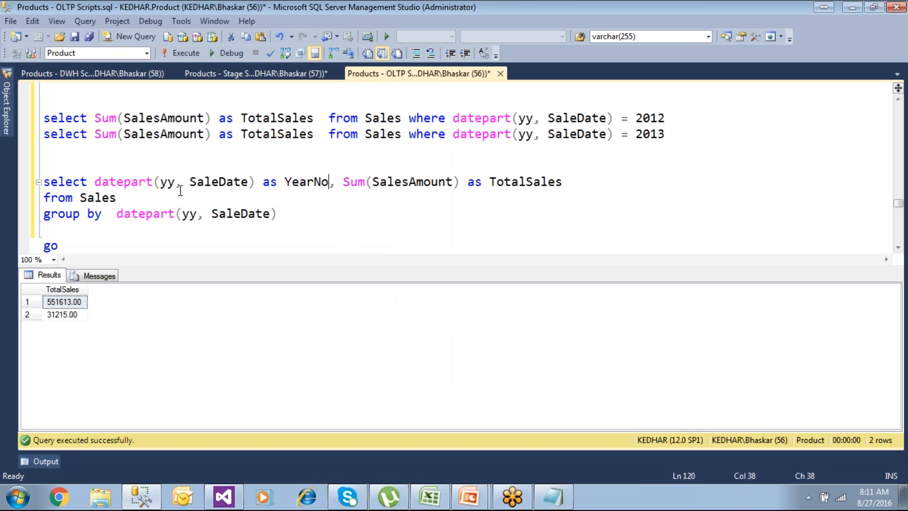
Run the grouped sales query and check its YearNo and TotalSales rows against the group by expression
{"action": "left_click", "coordinate": [282, 214]}
{"action": "left_click", "coordinate": [38, 182], "text": "shift"}
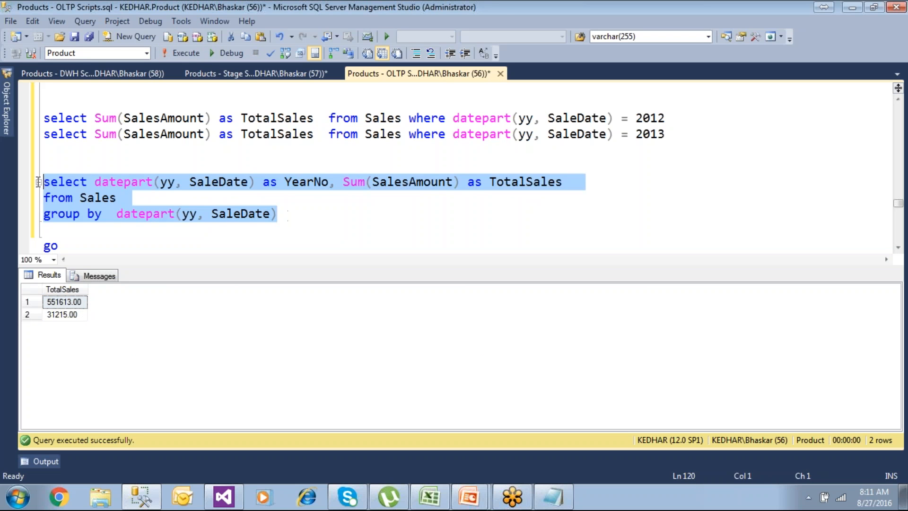
{"action": "left_click", "coordinate": [182, 54]}
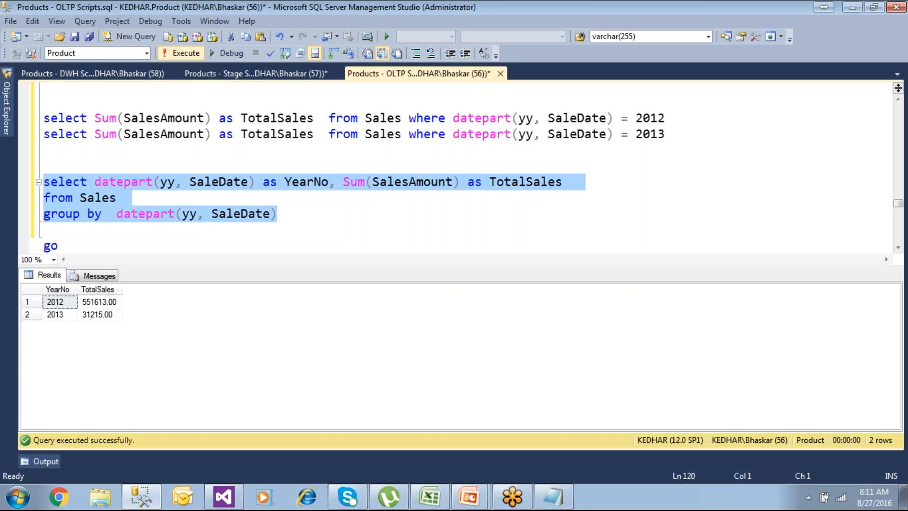
{"action": "left_click", "coordinate": [103, 305]}
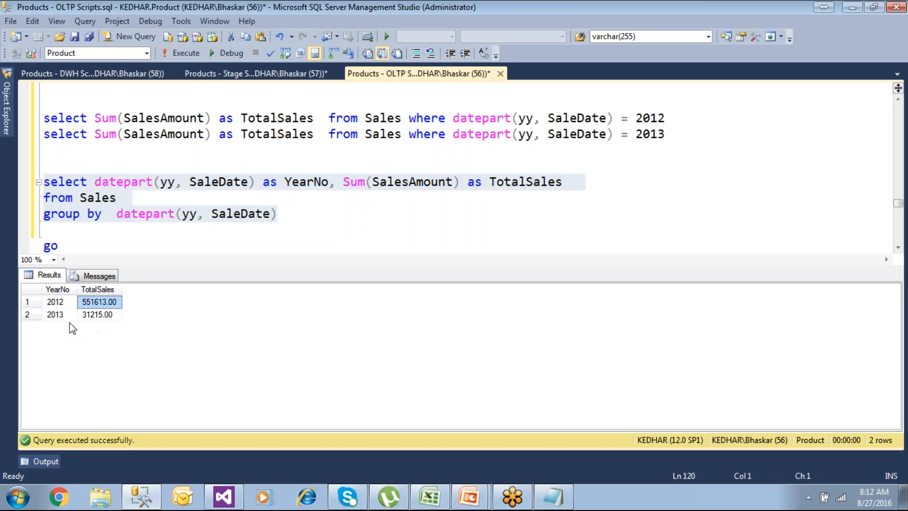
{"action": "left_click", "coordinate": [55, 315]}
{"action": "left_click", "coordinate": [104, 315]}
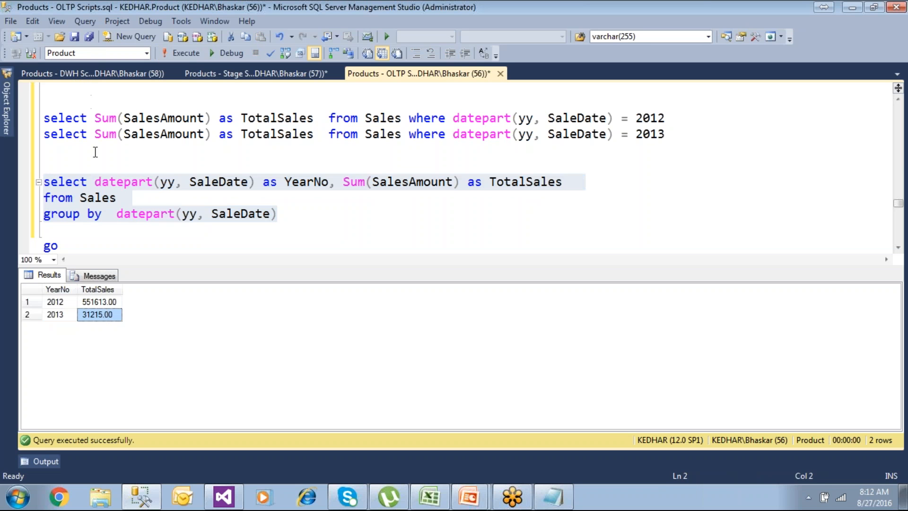
{"action": "left_click", "coordinate": [93, 228]}
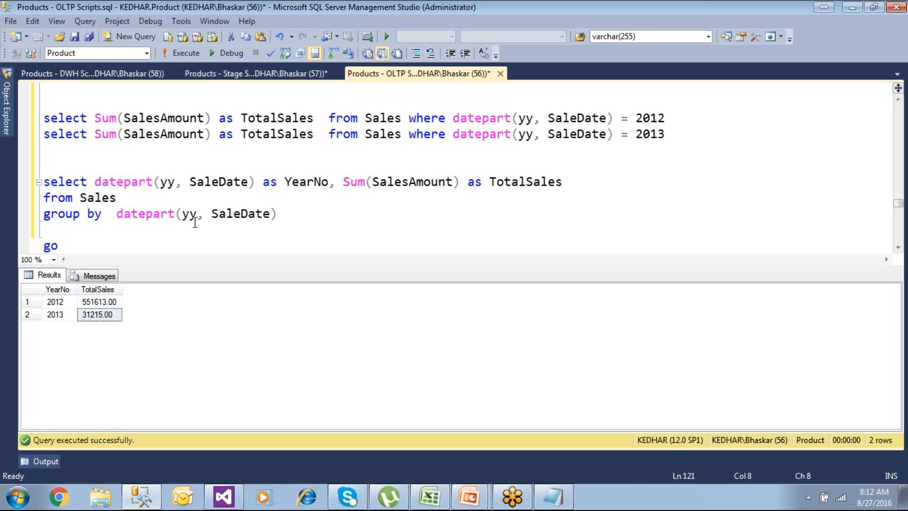
{"action": "left_click_drag", "start_coordinate": [119, 215], "coordinate": [275, 213]}
{"action": "left_click", "coordinate": [187, 228]}
Run select * from Sales and inspect the SaleDate values for the different years
{"action": "scroll", "coordinate": [208, 132], "scroll_direction": "up", "scroll_amount": 1}
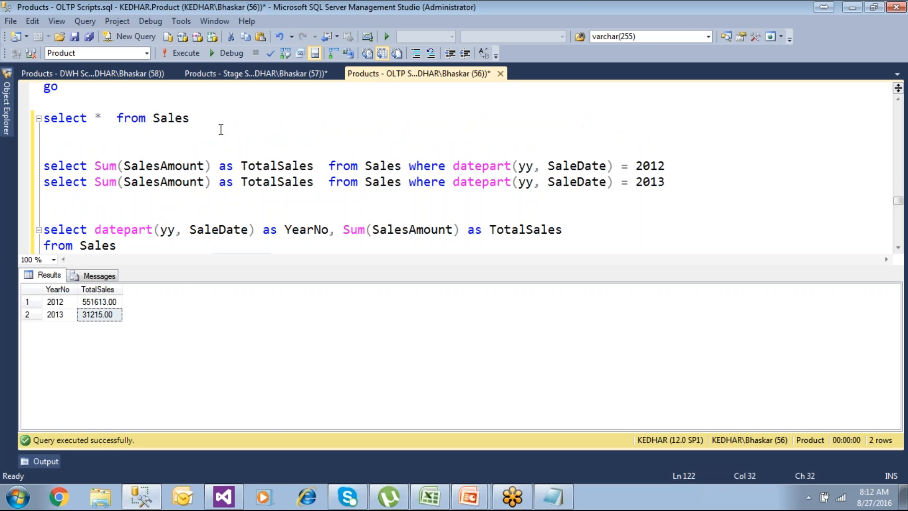
{"action": "left_click", "coordinate": [203, 119]}
{"action": "left_click", "coordinate": [36, 121]}
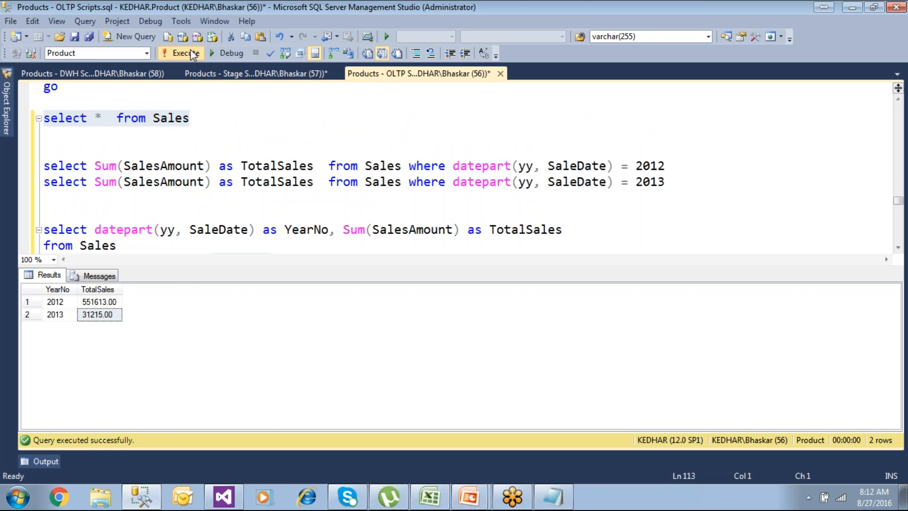
{"action": "left_click", "coordinate": [190, 50]}
{"action": "left_click", "coordinate": [127, 377]}
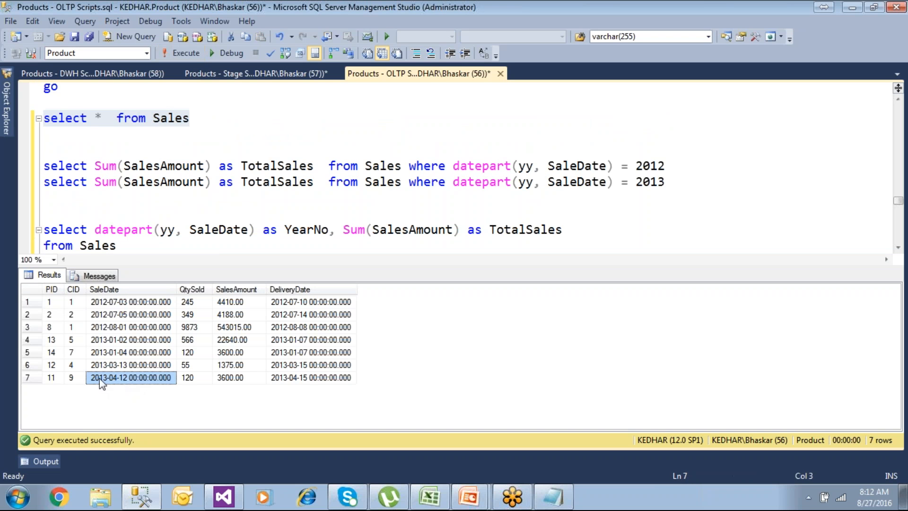
{"action": "left_click", "coordinate": [111, 316]}
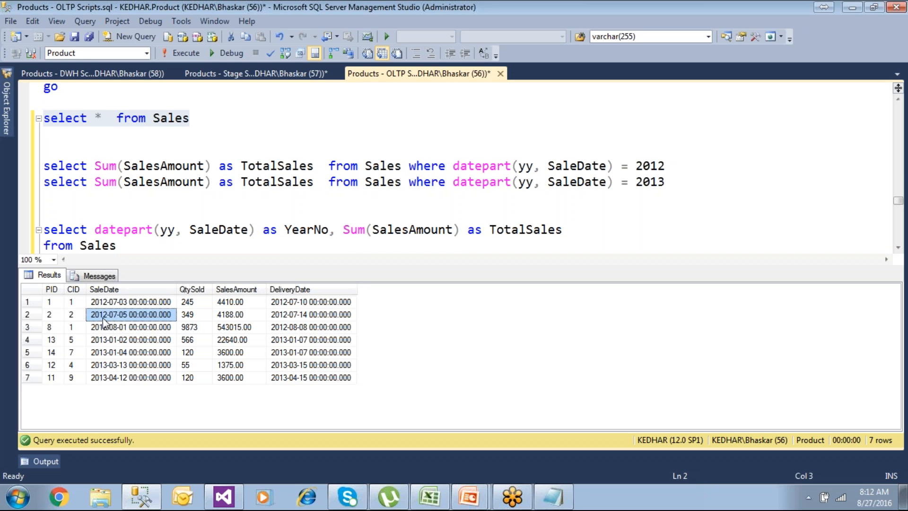
{"action": "left_click", "coordinate": [113, 329]}
{"action": "left_click", "coordinate": [115, 339]}
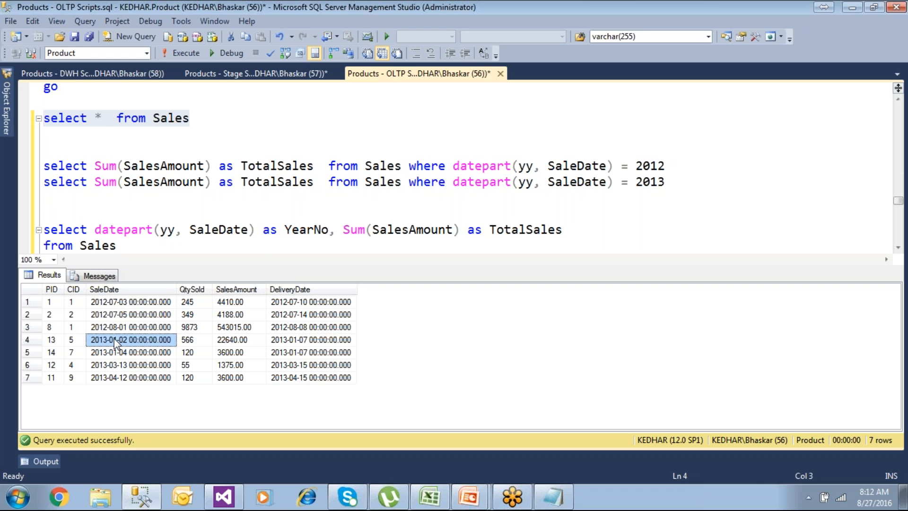
Examine the grouped query's datepart(yy, SaleDate) expression alongside the SaleDate values in the Sales results
{"action": "left_click", "coordinate": [262, 245]}
{"action": "scroll", "coordinate": [261, 246], "scroll_direction": "down", "scroll_amount": 1}
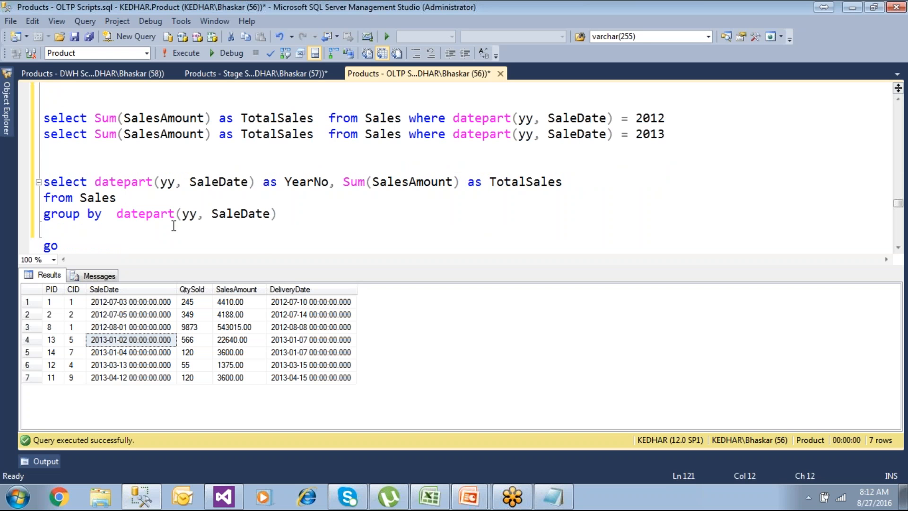
{"action": "double_click", "coordinate": [164, 213]}
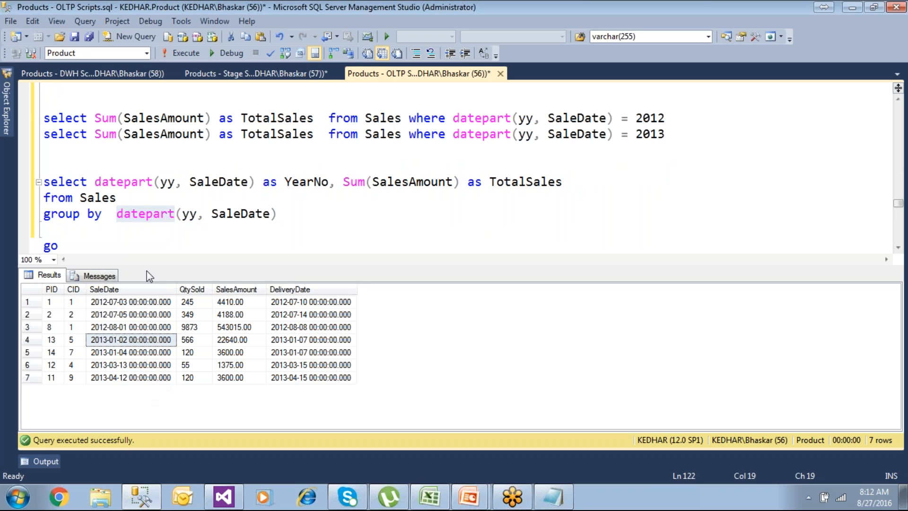
{"action": "left_click_drag", "start_coordinate": [280, 214], "coordinate": [42, 181]}
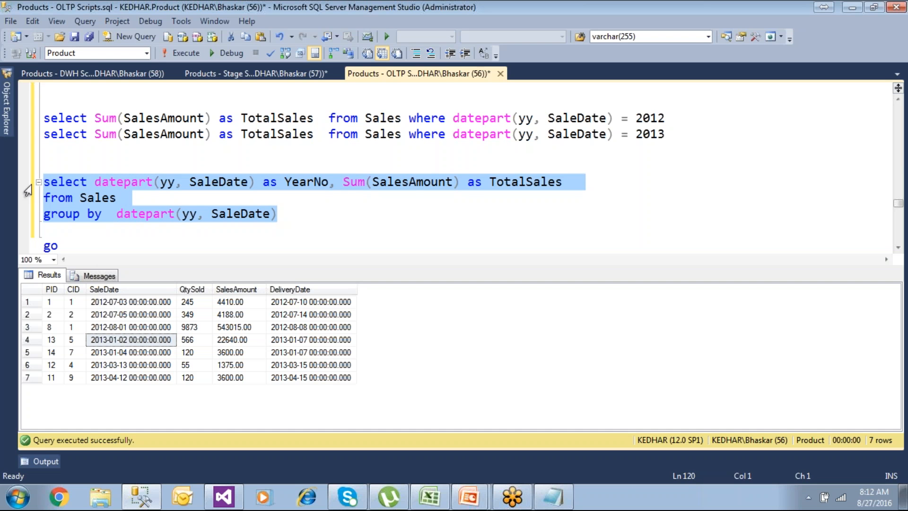
{"action": "left_click", "coordinate": [127, 303]}
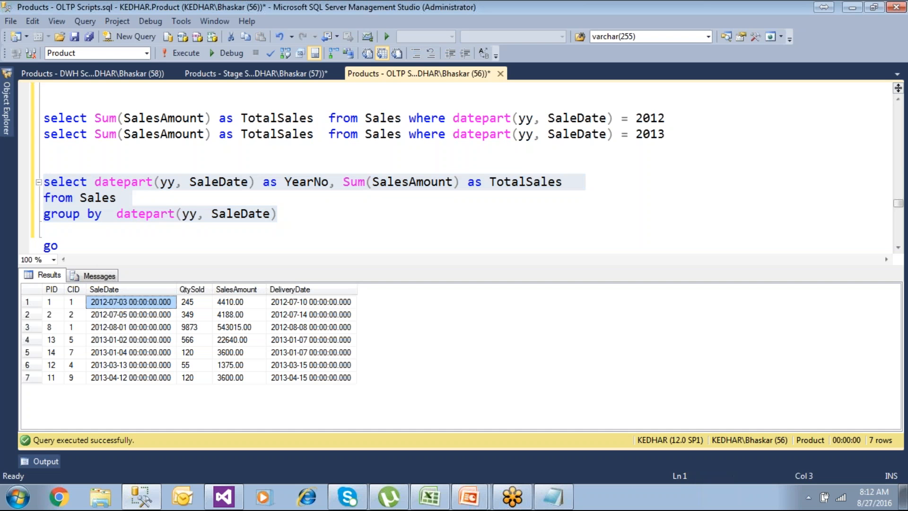
{"action": "left_click", "coordinate": [148, 315]}
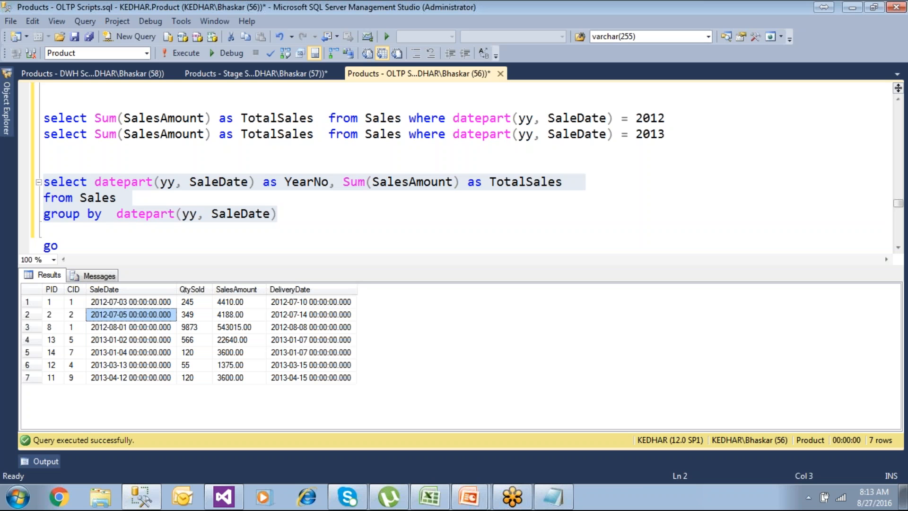
{"action": "left_click", "coordinate": [144, 305]}
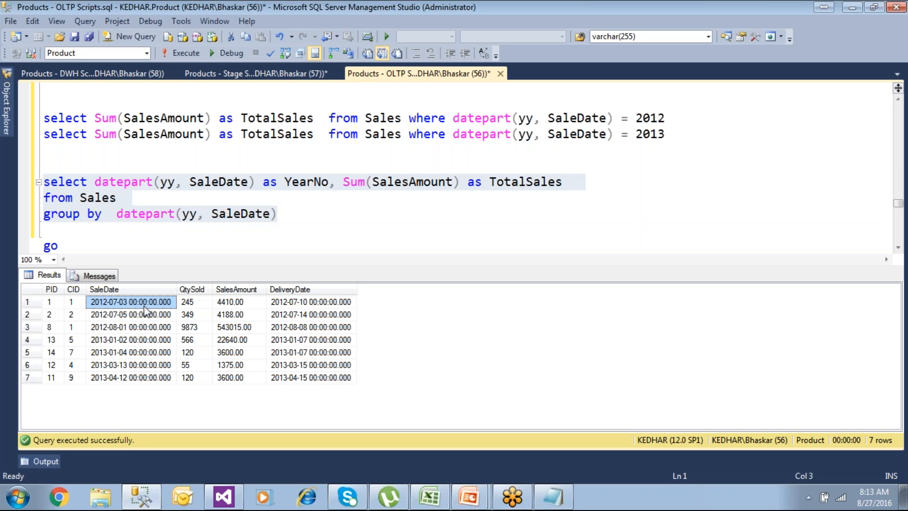
{"action": "left_click", "coordinate": [298, 226]}
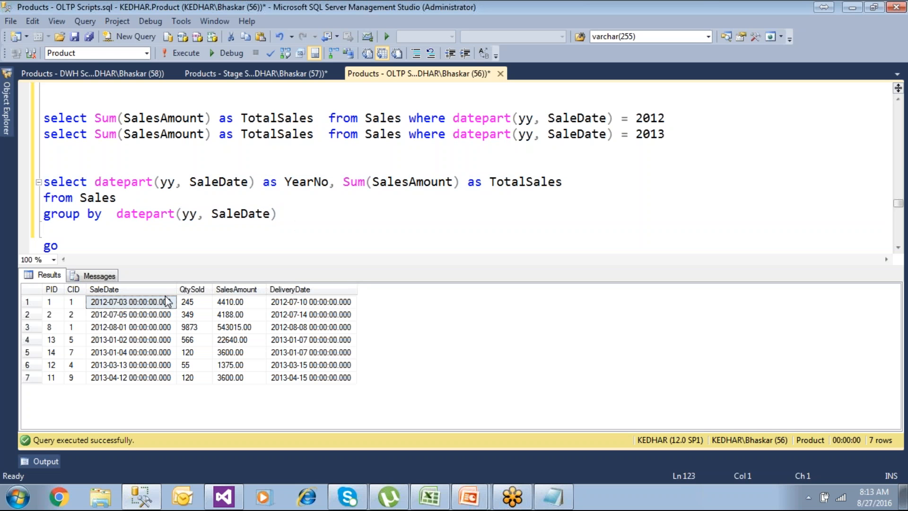
{"action": "left_click", "coordinate": [287, 217]}
{"action": "scroll", "coordinate": [287, 218], "scroll_direction": "up", "scroll_amount": 2}
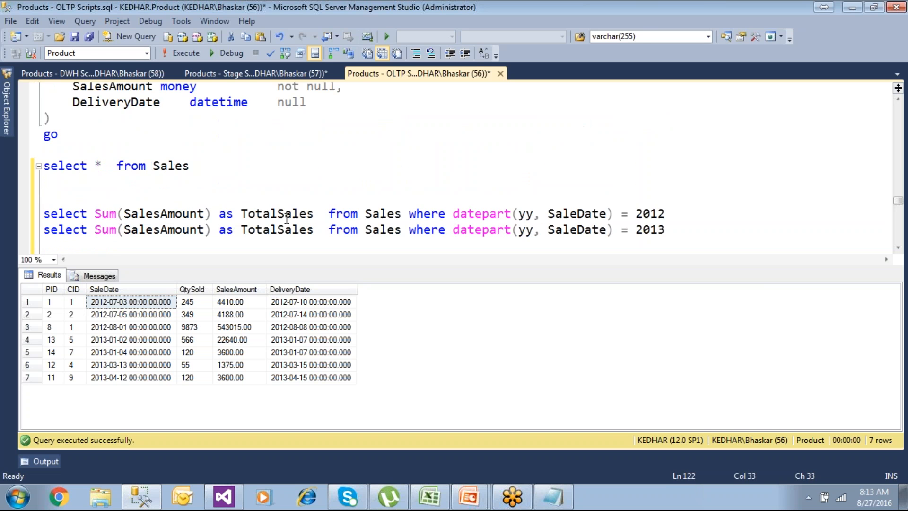
Add blank lines in the script after the grouped query and remove the blank line between its group by clause and go
{"action": "scroll", "coordinate": [202, 197], "scroll_direction": "down", "scroll_amount": 3}
{"action": "left_click", "coordinate": [65, 215]}
{"action": "key", "text": "Return"}
{"action": "key", "text": "Return"}
{"action": "key", "text": "Return"}
{"action": "key", "text": "Return"}
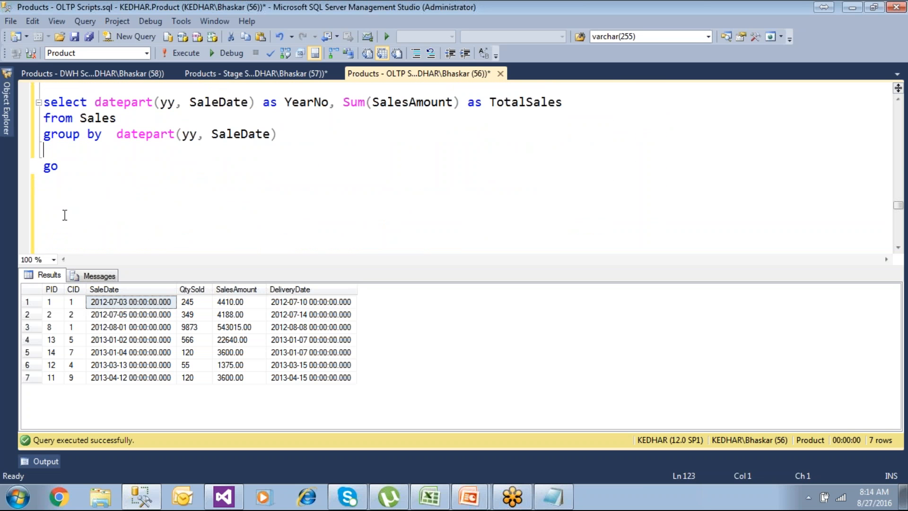
{"action": "key", "text": "Delete"}
{"action": "key", "text": "Down"}
{"action": "key", "text": "Down"}
Write an alter table Sales statement below go that adds an int column named YearNo
{"action": "type", "text": "a"}
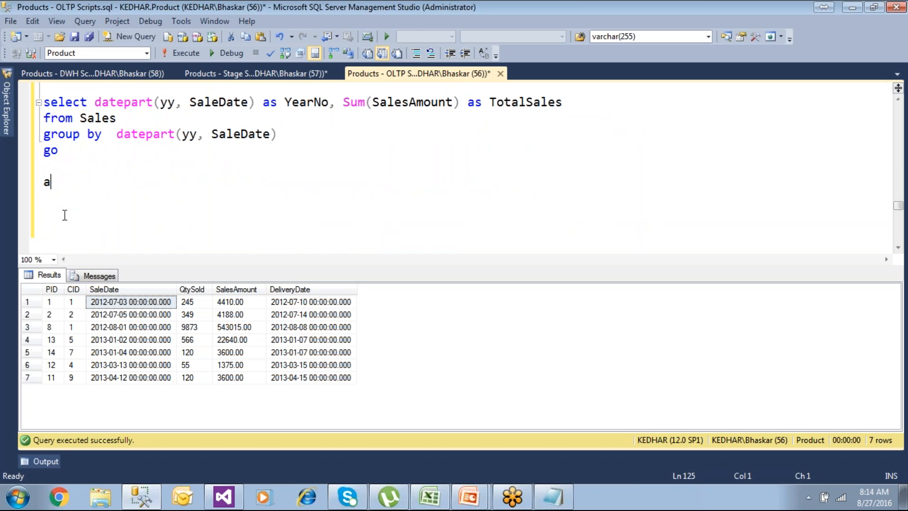
{"action": "type", "text": "letr"}
{"action": "key", "text": "BackSpace"}
{"action": "key", "text": "BackSpace"}
{"action": "key", "text": "BackSpace"}
{"action": "type", "text": "ter table "}
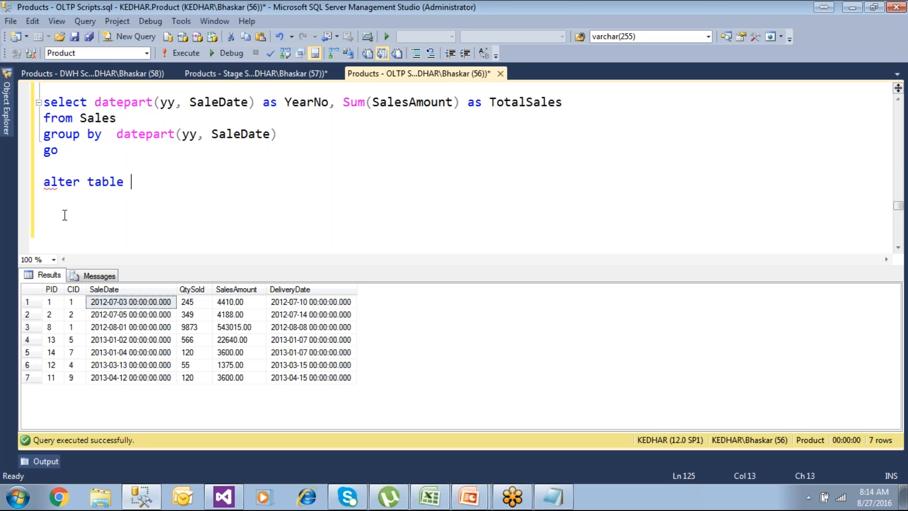
{"action": "type", "text": "Sales"}
{"action": "key", "text": "Return"}
{"action": "type", "text": "a"}
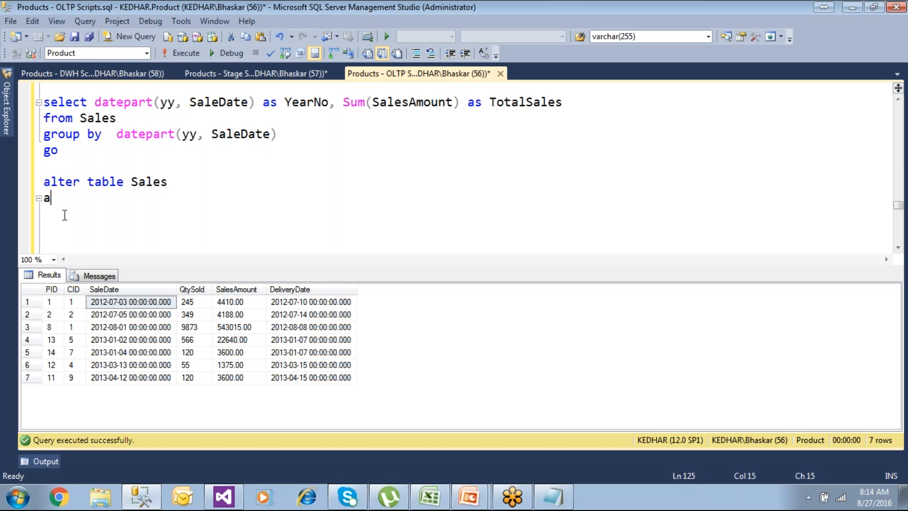
{"action": "type", "text": "dd YearNo "}
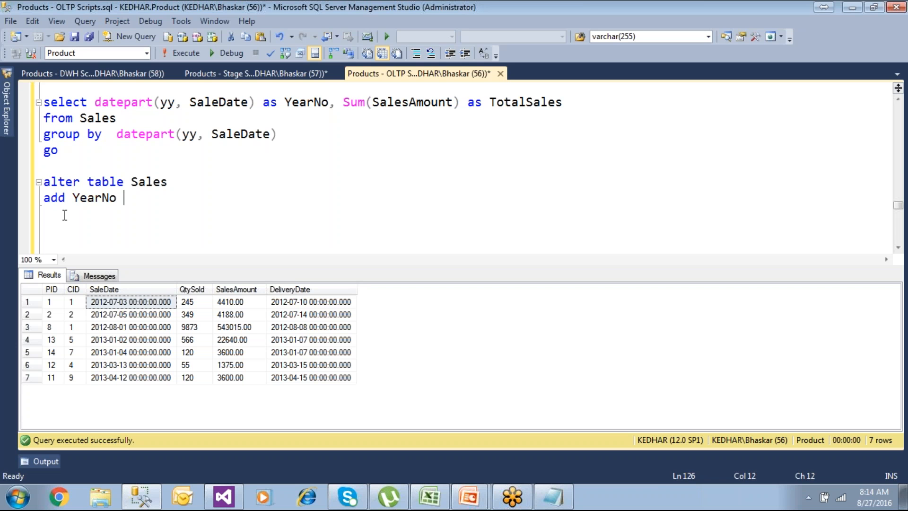
{"action": "type", "text": "int"}
Run the alter table statement on Sales and leave a blank line beneath it
{"action": "left_click_drag", "start_coordinate": [148, 199], "coordinate": [28, 184]}
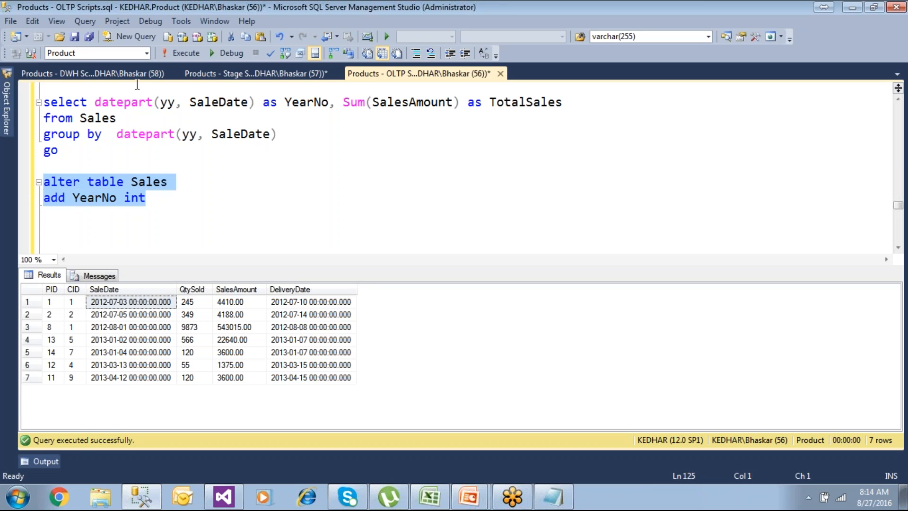
{"action": "left_click", "coordinate": [174, 55]}
{"action": "left_click", "coordinate": [190, 213]}
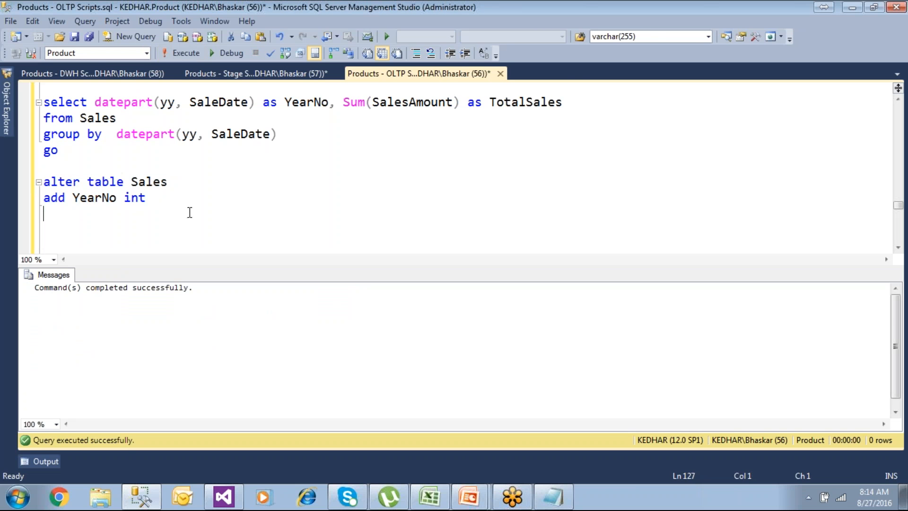
{"action": "key", "text": "Return"}
Rerun select * from Sales and inspect the new YearNo column against the SaleDate values
{"action": "scroll", "coordinate": [189, 210], "scroll_direction": "up", "scroll_amount": 2}
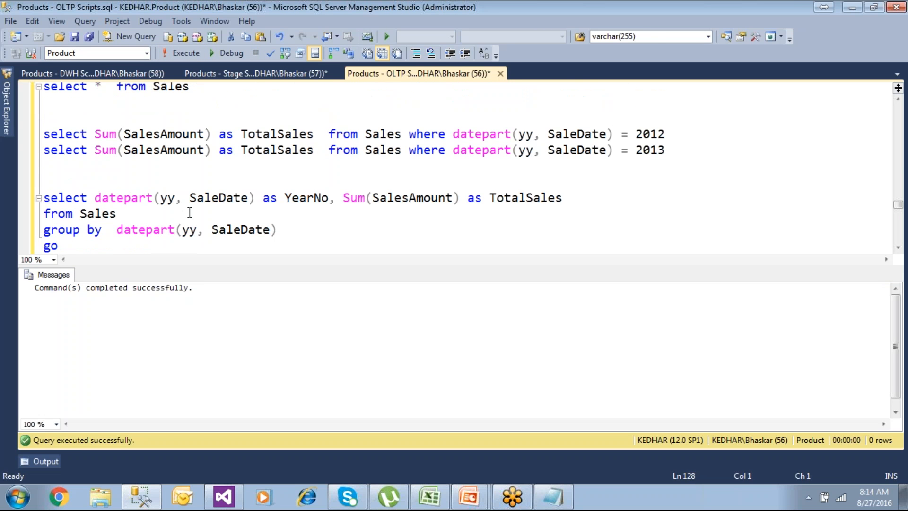
{"action": "left_click_drag", "start_coordinate": [195, 86], "coordinate": [36, 90]}
{"action": "left_click", "coordinate": [164, 56]}
{"action": "left_click", "coordinate": [377, 353]}
{"action": "left_click", "coordinate": [309, 246]}
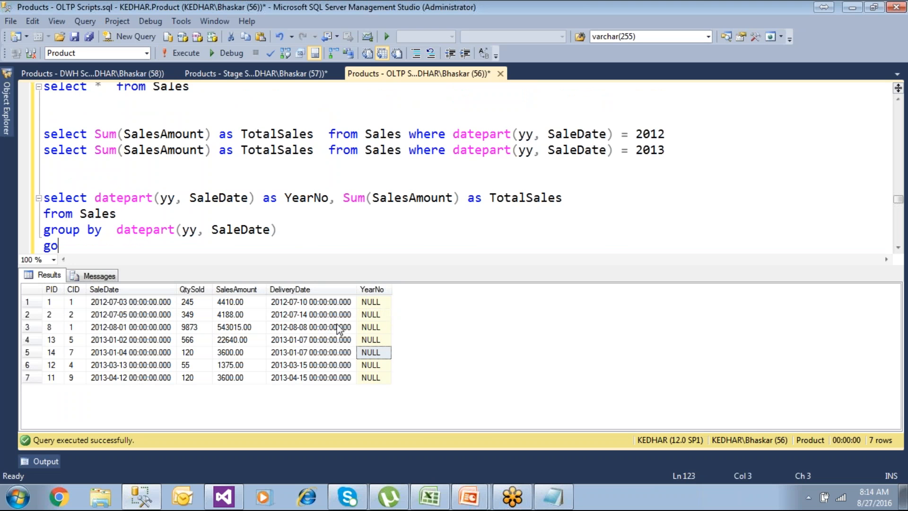
{"action": "left_click", "coordinate": [137, 300]}
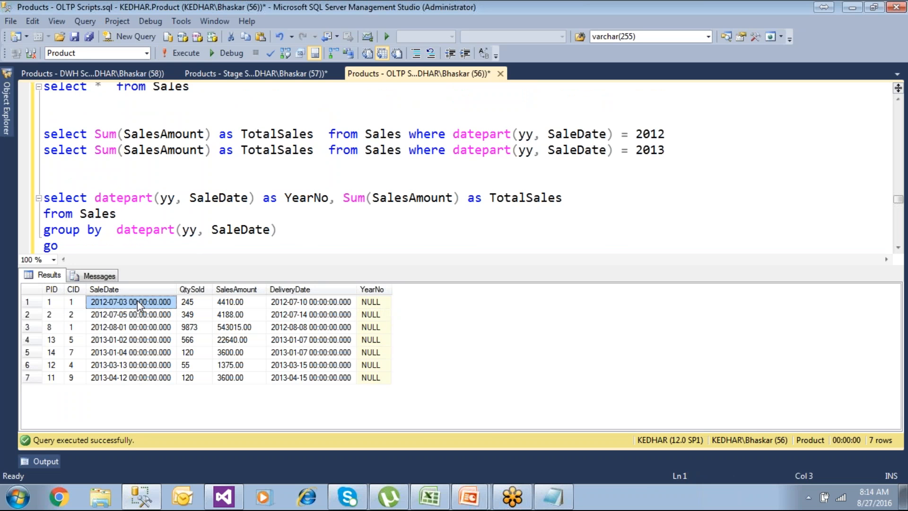
{"action": "left_click", "coordinate": [126, 328]}
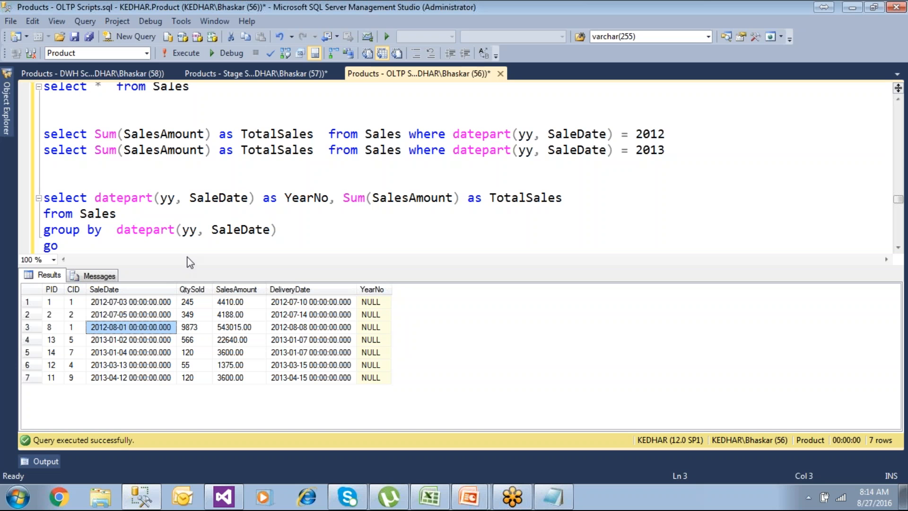
{"action": "left_click", "coordinate": [385, 327]}
{"action": "left_click", "coordinate": [335, 249]}
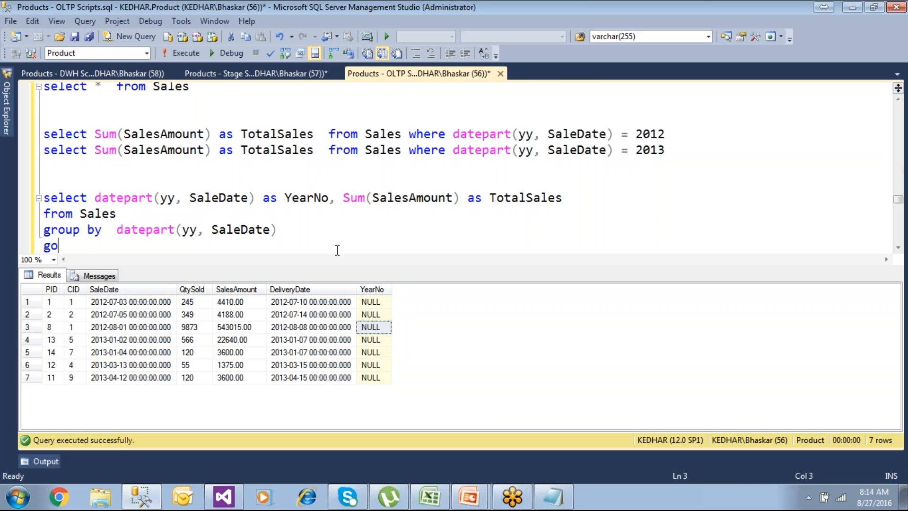
Below the alter table statement, write update sales with set YearNo = 2012 and start its where clause
{"action": "scroll", "coordinate": [335, 249], "scroll_direction": "down", "scroll_amount": 1}
{"action": "scroll", "coordinate": [133, 217], "scroll_direction": "down", "scroll_amount": 1}
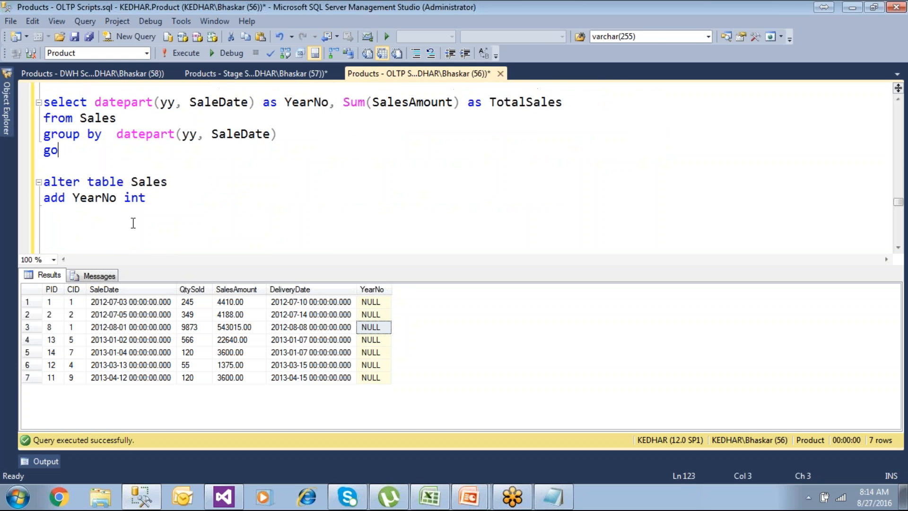
{"action": "type", "text": "update sales"}
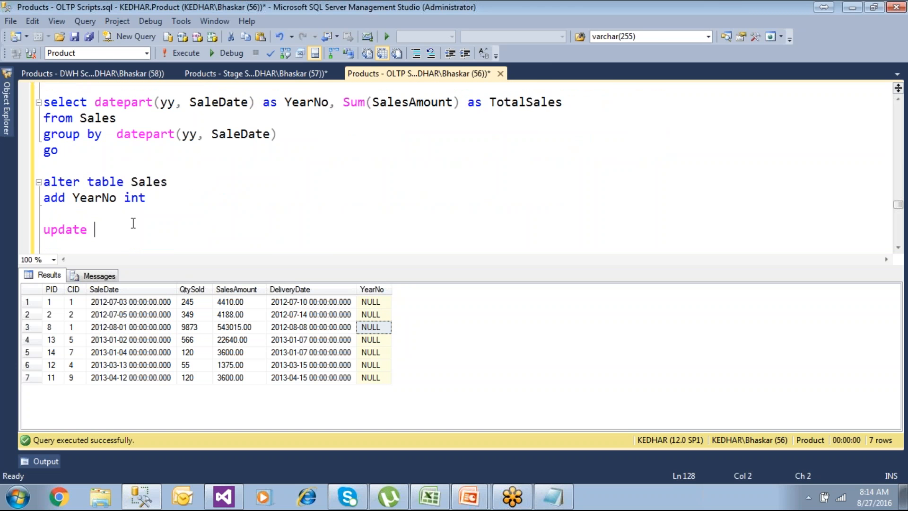
{"action": "key", "text": "Escape"}
{"action": "key", "text": "Return"}
{"action": "type", "text": "setr"}
{"action": "key", "text": "BackSpace"}
{"action": "key", "text": "BackSpace"}
{"action": "type", "text": "Yea"}
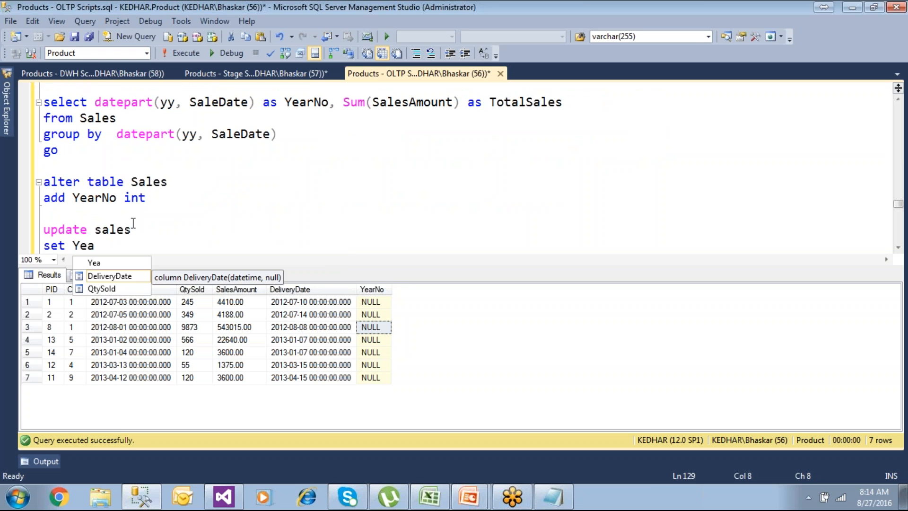
{"action": "type", "text": "rNo "}
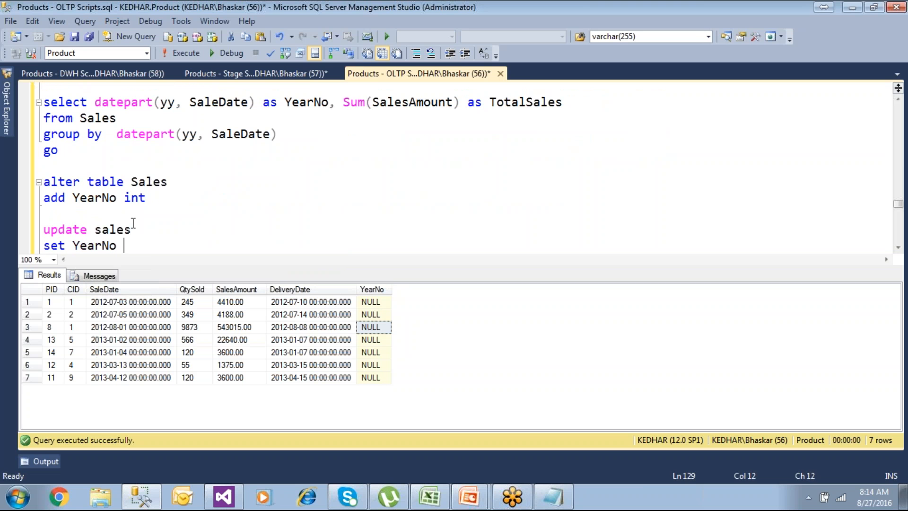
{"action": "type", "text": "= 2012"}
{"action": "key", "text": "Return"}
{"action": "type", "text": "where"}
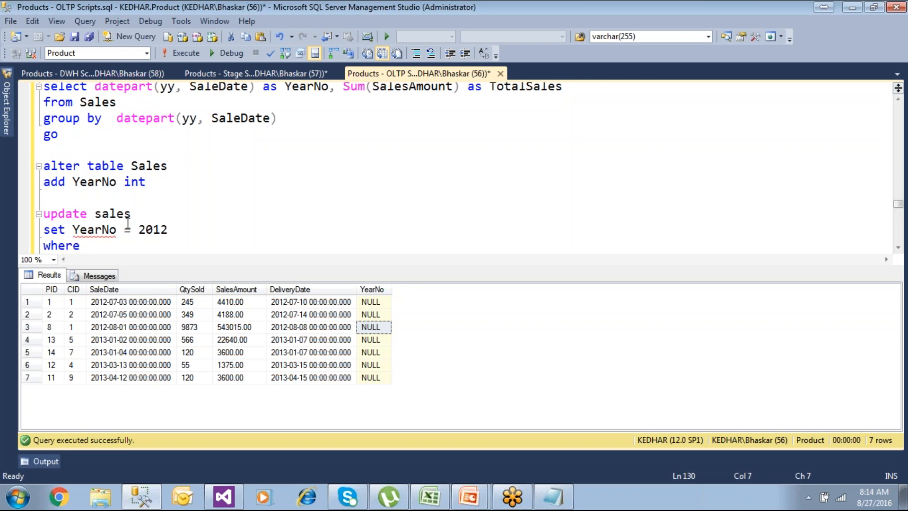
Complete the update statement's where clause with datepart(yy, SaleDate) = 2012, reusing the expression from the grouped query, and run the update
{"action": "scroll", "coordinate": [123, 153], "scroll_direction": "up", "scroll_amount": 1}
{"action": "left_click", "coordinate": [116, 166]}
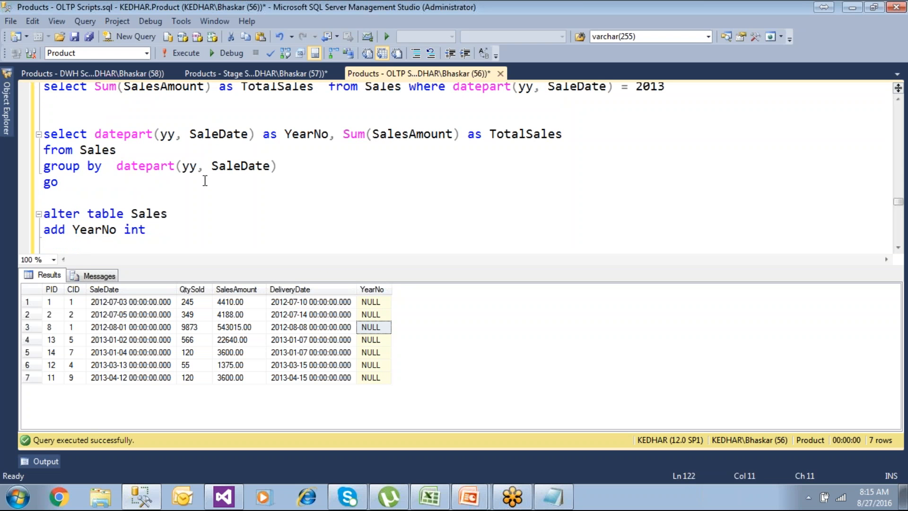
{"action": "left_click", "coordinate": [280, 174], "text": "shift"}
{"action": "key", "text": "ctrl+c"}
{"action": "left_click", "coordinate": [159, 251]}
{"action": "scroll", "coordinate": [150, 250], "scroll_direction": "down", "scroll_amount": 2}
{"action": "left_click", "coordinate": [106, 203]}
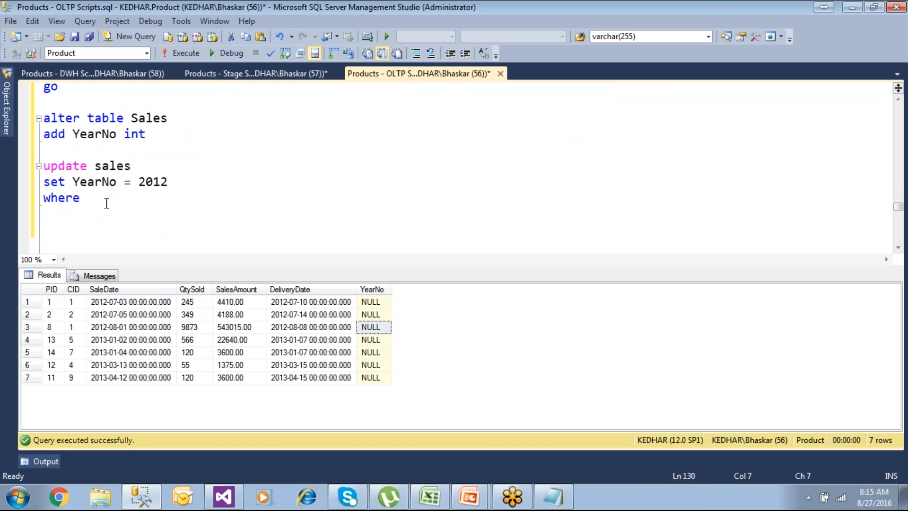
{"action": "key", "text": "ctrl+v"}
{"action": "type", "text": "= 2012"}
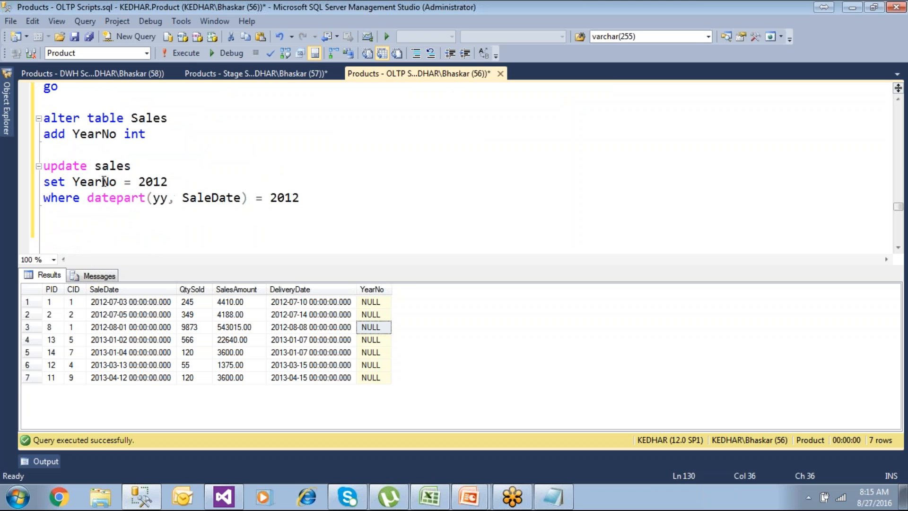
{"action": "left_click_drag", "start_coordinate": [310, 196], "coordinate": [42, 166]}
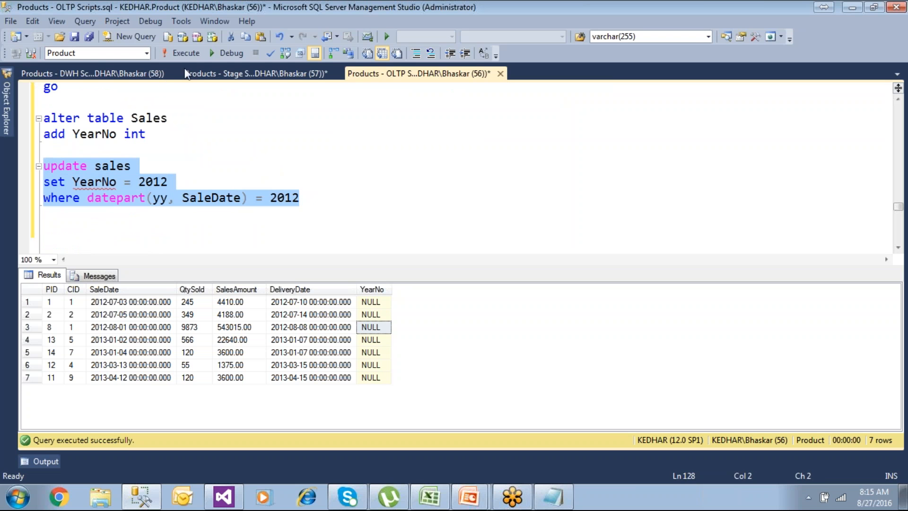
{"action": "left_click", "coordinate": [184, 54]}
Change both years in the update statement to 2013 and run it against the Sales table
{"action": "left_click", "coordinate": [314, 200]}
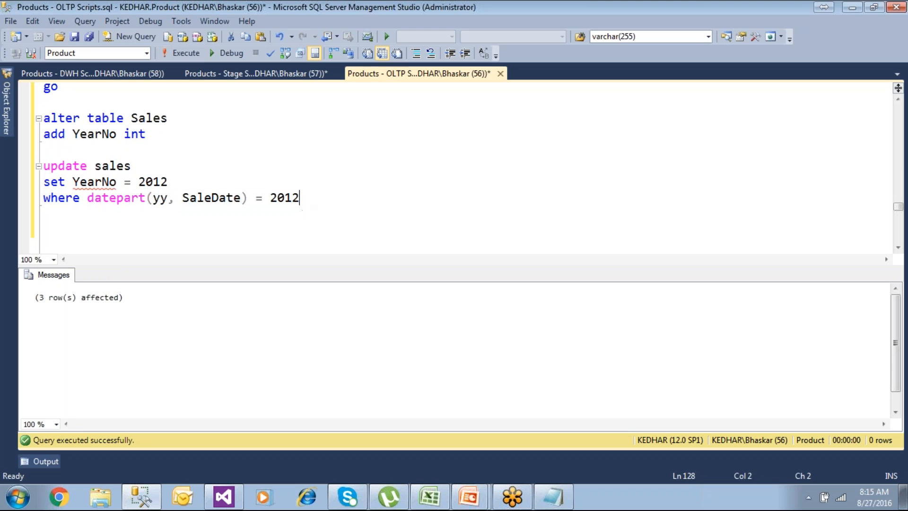
{"action": "key", "text": "BackSpace"}
{"action": "type", "text": "3"}
{"action": "left_click", "coordinate": [183, 185]}
{"action": "key", "text": "BackSpace"}
{"action": "type", "text": "3"}
{"action": "left_click_drag", "start_coordinate": [312, 196], "coordinate": [44, 166]}
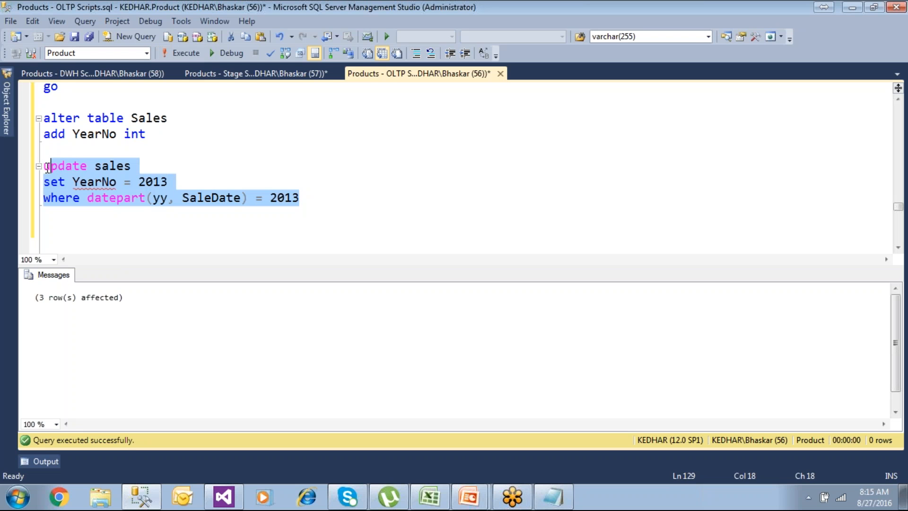
{"action": "left_click", "coordinate": [182, 53]}
Run the select * from Sales query and check the YearNo values against the SaleDate column
{"action": "left_click", "coordinate": [190, 149]}
{"action": "scroll", "coordinate": [189, 147], "scroll_direction": "up", "scroll_amount": 4}
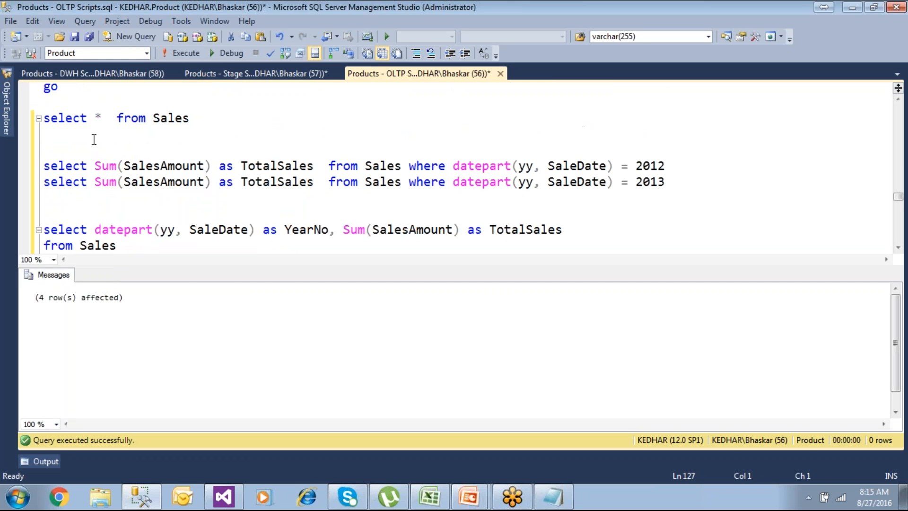
{"action": "left_click_drag", "start_coordinate": [194, 120], "coordinate": [19, 113]}
{"action": "left_click", "coordinate": [178, 50]}
{"action": "left_click", "coordinate": [133, 289]}
{"action": "left_click", "coordinate": [379, 290]}
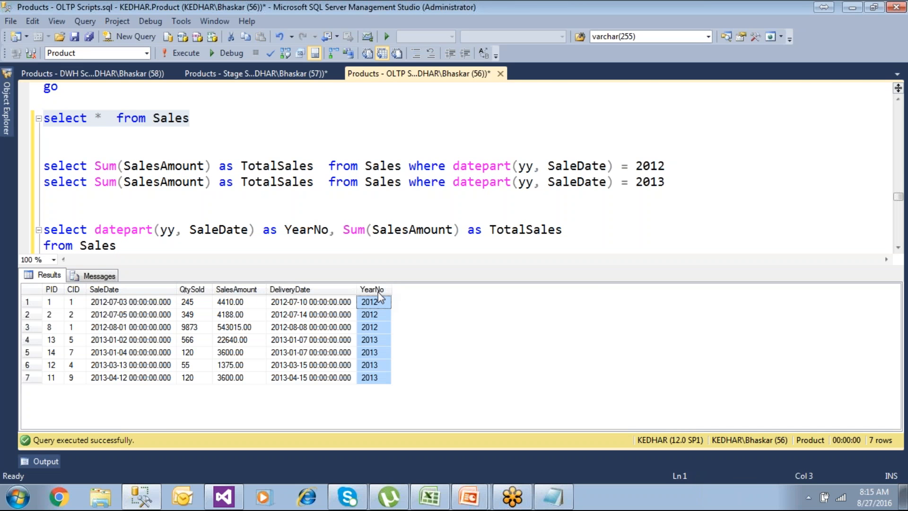
{"action": "left_click", "coordinate": [131, 302]}
Run the query that totals SalesAmount grouped by datepart(yy, SaleDate)
{"action": "left_click", "coordinate": [341, 245]}
{"action": "scroll", "coordinate": [364, 240], "scroll_direction": "down", "scroll_amount": 1}
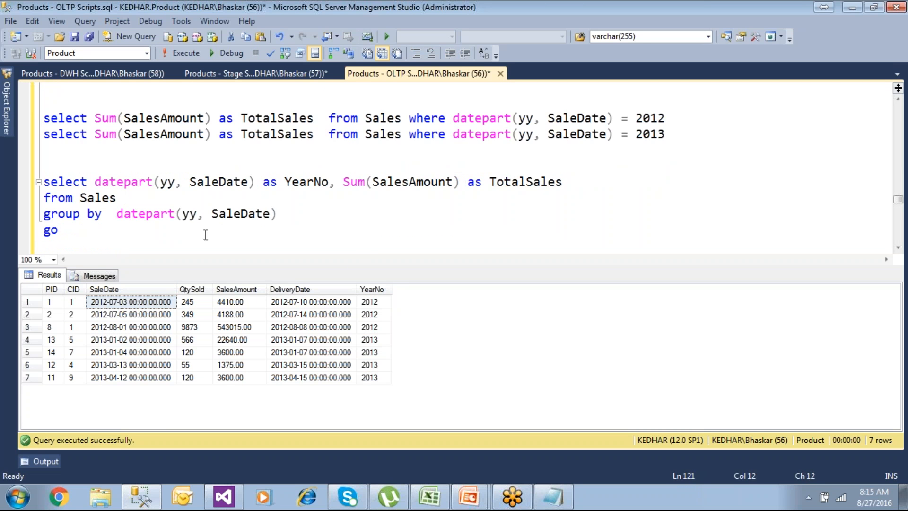
{"action": "left_click", "coordinate": [83, 239]}
{"action": "left_click_drag", "start_coordinate": [83, 239], "coordinate": [42, 182]}
{"action": "left_click", "coordinate": [181, 53]}
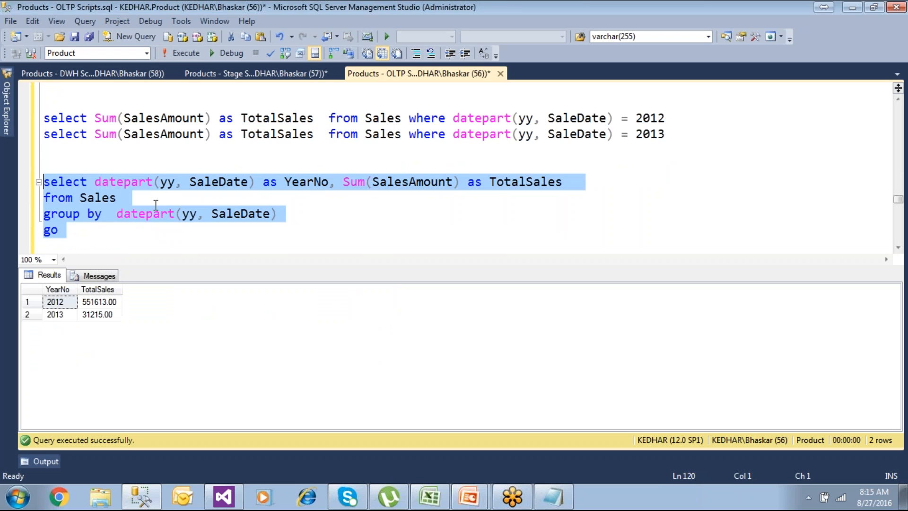
Run select * from Sales again to list all sales rows
{"action": "left_click", "coordinate": [144, 240]}
{"action": "mouse_move", "coordinate": [143, 222]}
{"action": "scroll", "coordinate": [119, 162], "scroll_direction": "up", "scroll_amount": 2}
{"action": "left_click_drag", "start_coordinate": [190, 167], "coordinate": [44, 166]}
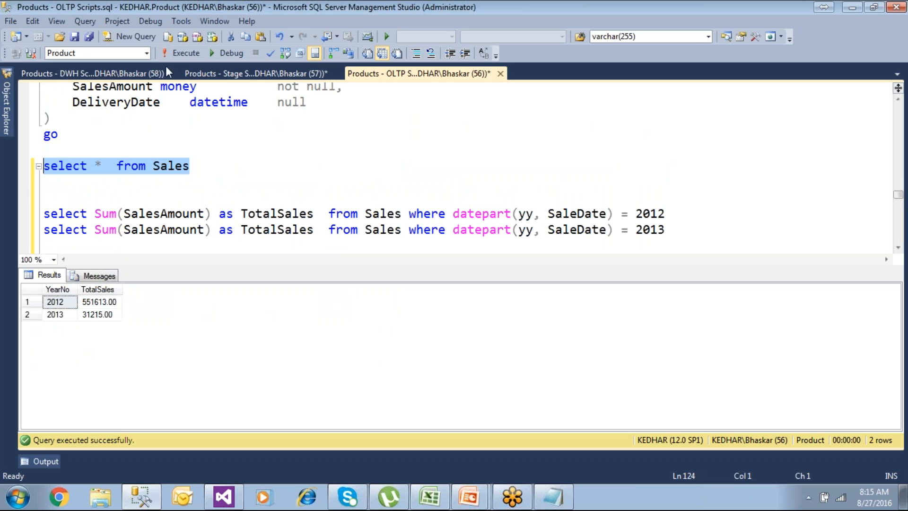
{"action": "left_click", "coordinate": [174, 55]}
Duplicate the yearly grouped sales query, including its go line, below the original with a blank line between
{"action": "scroll", "coordinate": [163, 229], "scroll_direction": "down", "scroll_amount": 2}
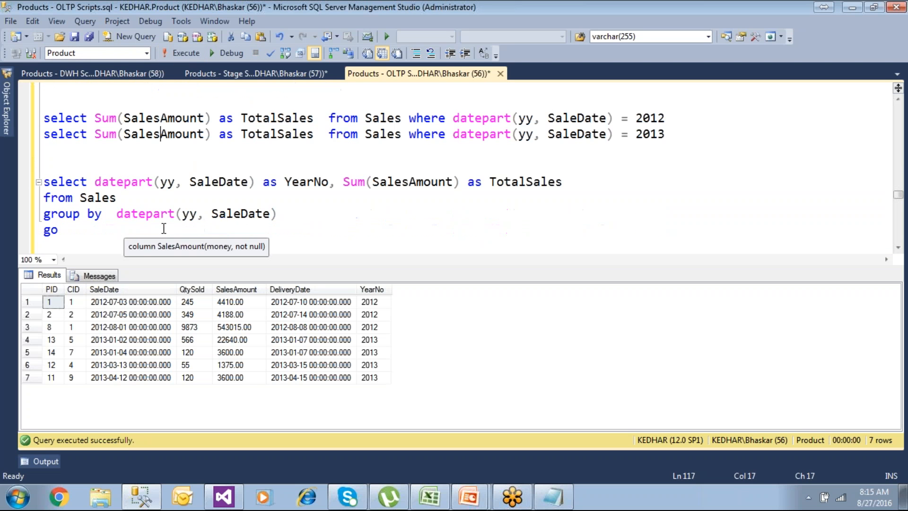
{"action": "left_click", "coordinate": [131, 213]}
{"action": "left_click_drag", "start_coordinate": [75, 241], "coordinate": [42, 182]}
{"action": "key", "text": "ctrl+c"}
{"action": "left_click", "coordinate": [79, 230]}
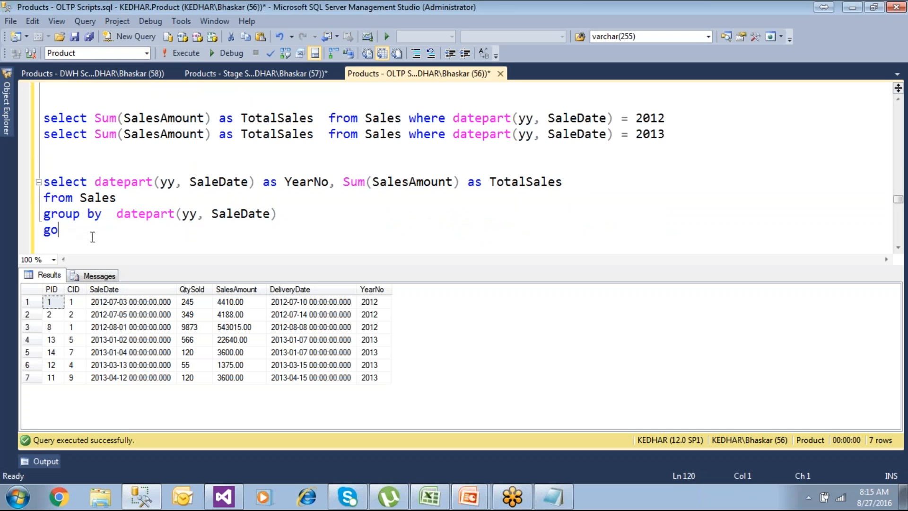
{"action": "key", "text": "Return"}
{"action": "key", "text": "Return"}
{"action": "key", "text": "ctrl+v"}
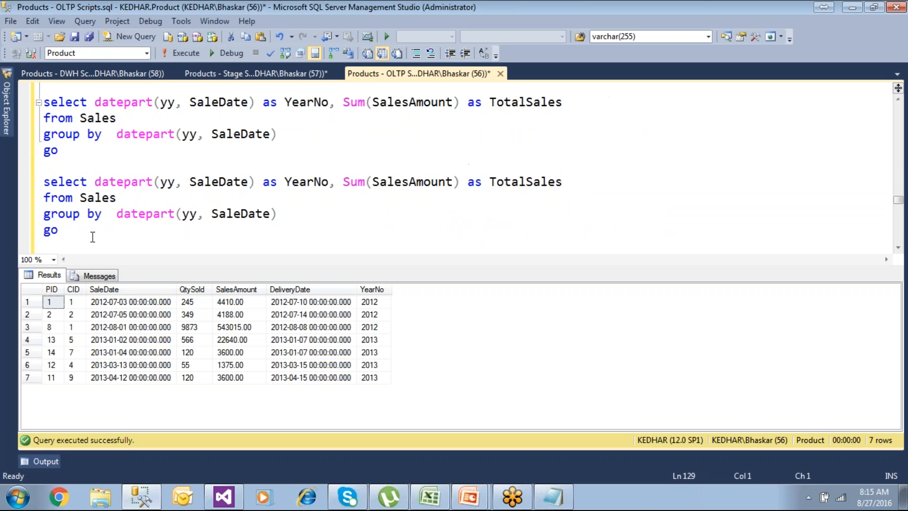
Replace the datepart expression in the group by clause of the duplicated query with YearNo
{"action": "left_click", "coordinate": [107, 289]}
{"action": "left_click", "coordinate": [117, 215]}
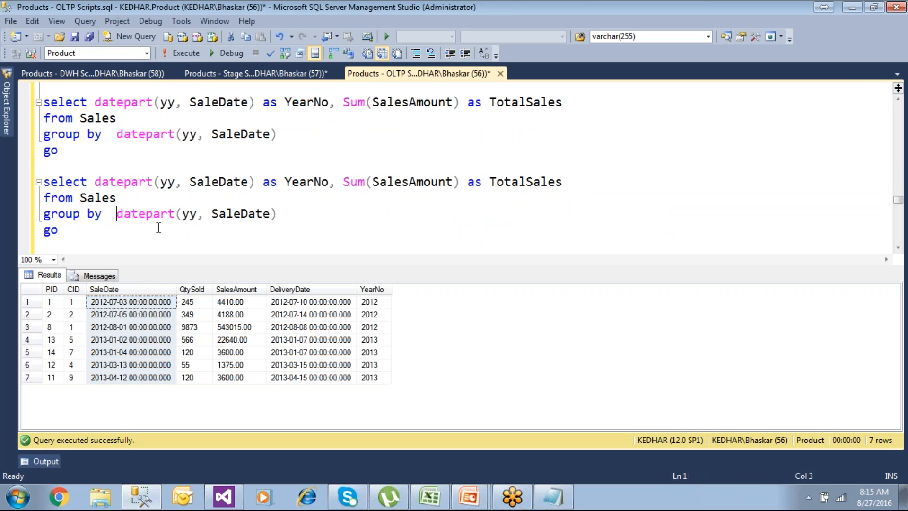
{"action": "key", "text": "Delete"}
{"action": "key", "text": "Delete"}
{"action": "key", "text": "Delete"}
{"action": "key", "text": "Delete"}
{"action": "key", "text": "Delete"}
{"action": "key", "text": "Delete"}
{"action": "key", "text": "Delete"}
{"action": "key", "text": "Delete"}
{"action": "key", "text": "Delete"}
{"action": "key", "text": "Delete"}
{"action": "key", "text": "Delete"}
{"action": "key", "text": "Delete"}
{"action": "key", "text": "Delete"}
{"action": "key", "text": "Delete"}
{"action": "key", "text": "Delete"}
{"action": "key", "text": "Delete"}
{"action": "key", "text": "Delete"}
{"action": "key", "text": "Delete"}
{"action": "key", "text": "Delete"}
{"action": "key", "text": "Delete"}
{"action": "key", "text": "Delete"}
{"action": "key", "text": "Delete"}
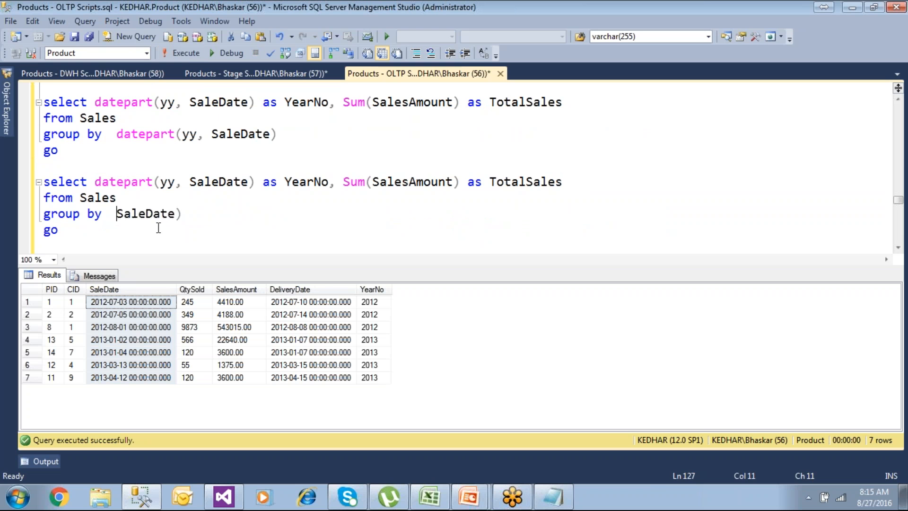
{"action": "type", "text": "YearNo"}
Replace the datepart expression and its alias in the duplicated query's select list with the YearNo column
{"action": "double_click", "coordinate": [142, 223]}
{"action": "double_click", "coordinate": [142, 216]}
{"action": "left_click", "coordinate": [98, 182]}
{"action": "left_click", "coordinate": [326, 183], "text": "shift"}
{"action": "left_click", "coordinate": [330, 183], "text": "shift"}
{"action": "key", "text": "ctrl+v"}
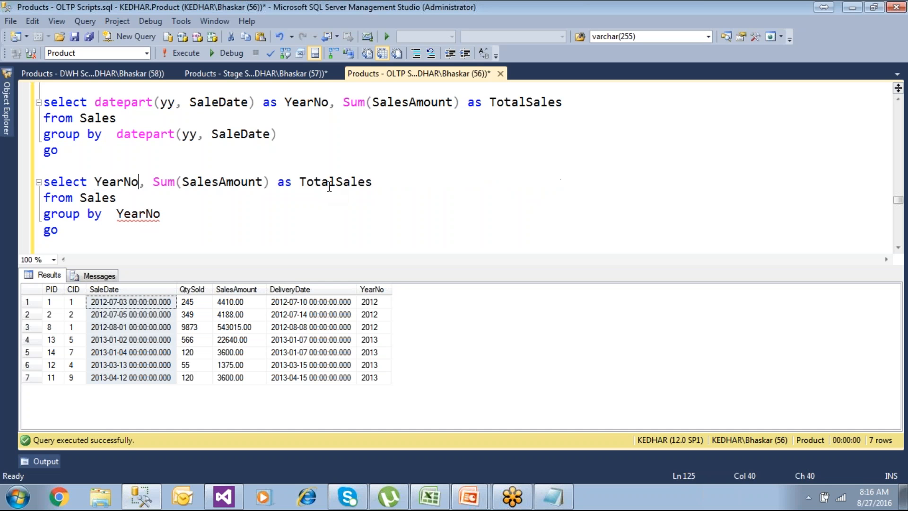
Run only the duplicated query that groups total sales by YearNo
{"action": "left_click", "coordinate": [312, 214]}
{"action": "left_click_drag", "start_coordinate": [58, 231], "coordinate": [41, 181]}
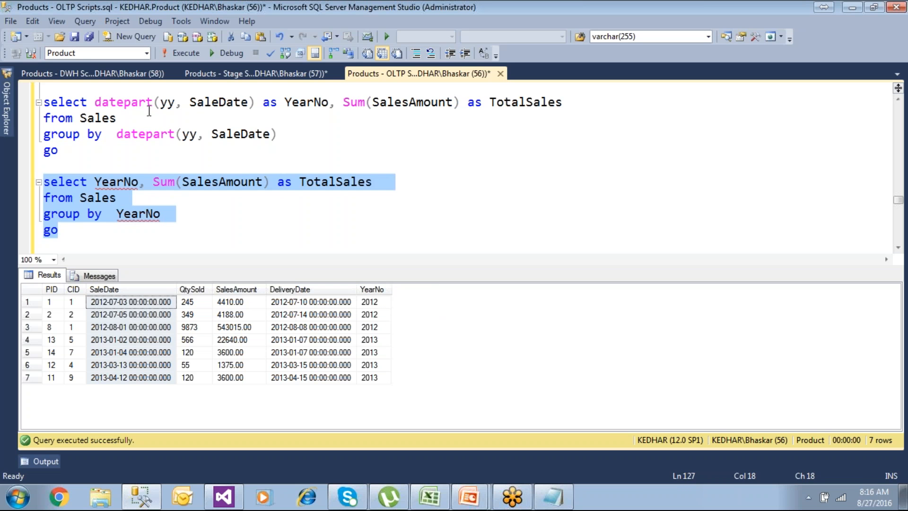
{"action": "left_click", "coordinate": [183, 55]}
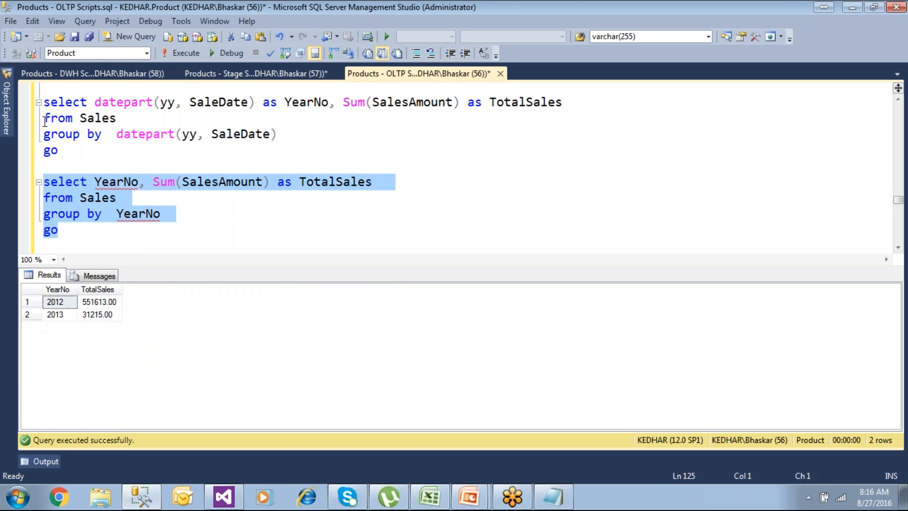
Run the datepart and YearNo grouped queries together to compare their results
{"action": "left_click", "coordinate": [45, 103], "text": "shift"}
{"action": "left_click", "coordinate": [173, 53]}
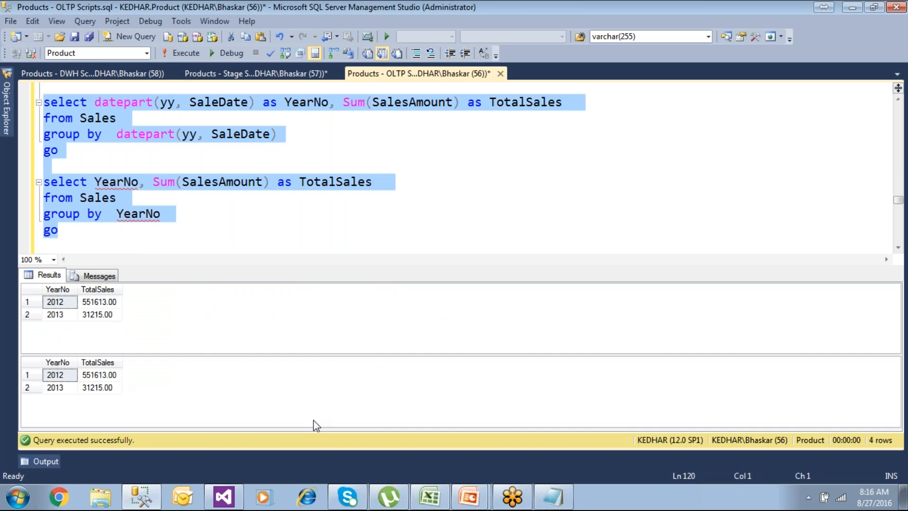
{"action": "mouse_move", "coordinate": [142, 221]}
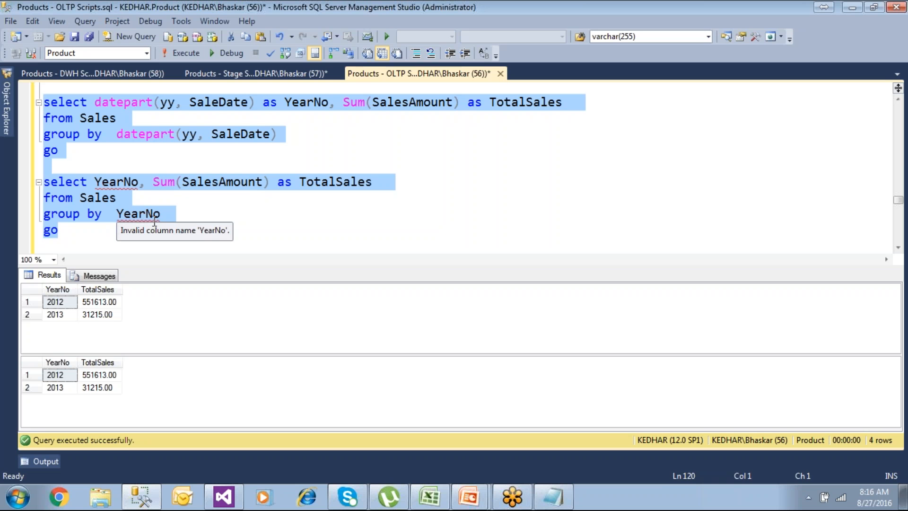
Change the datepart interval from yy to QQ in both the select list and group by clause of the original grouped query
{"action": "left_click_drag", "start_coordinate": [90, 151], "coordinate": [36, 102]}
{"action": "left_click", "coordinate": [109, 102]}
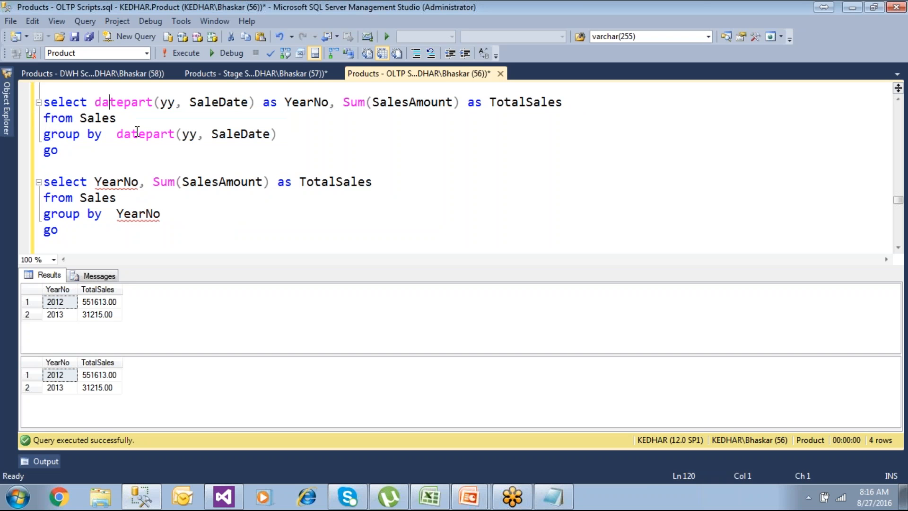
{"action": "left_click", "coordinate": [138, 133]}
{"action": "left_click", "coordinate": [197, 134]}
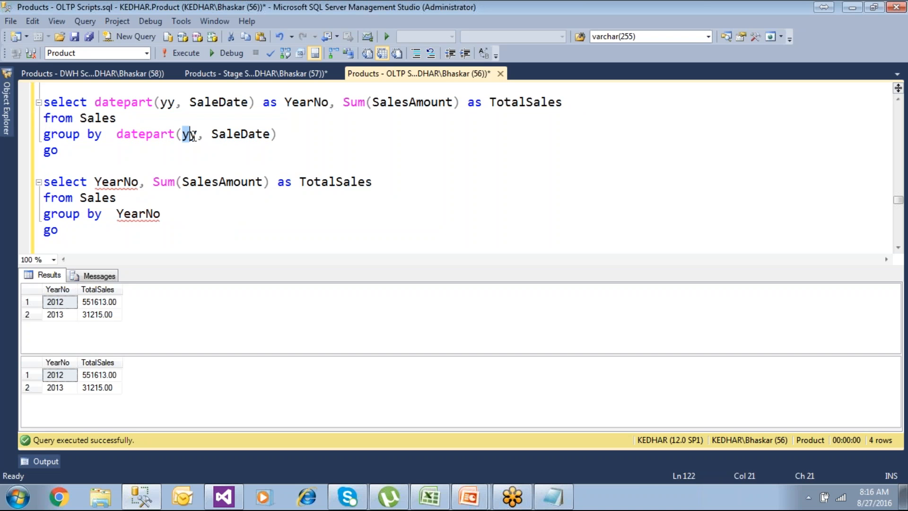
{"action": "double_click", "coordinate": [166, 102]}
{"action": "type", "text": "QQ"}
{"action": "left_click", "coordinate": [233, 163]}
{"action": "double_click", "coordinate": [189, 135]}
{"action": "type", "text": "QQ"}
Rename the datepart column's alias to QtrNo and run the quarterly sales query
{"action": "double_click", "coordinate": [303, 103]}
{"action": "left_click", "coordinate": [293, 102]}
{"action": "double_click", "coordinate": [293, 102]}
{"action": "type", "text": "Qtr"}
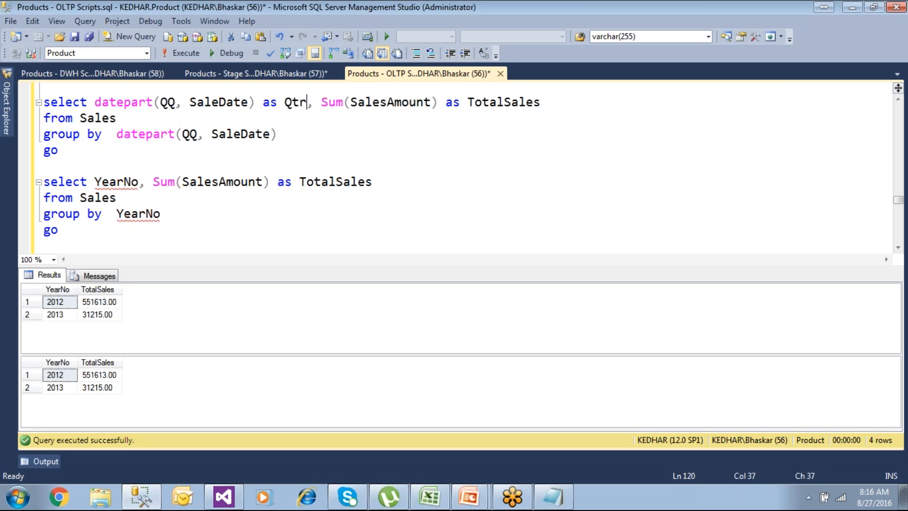
{"action": "type", "text": "No"}
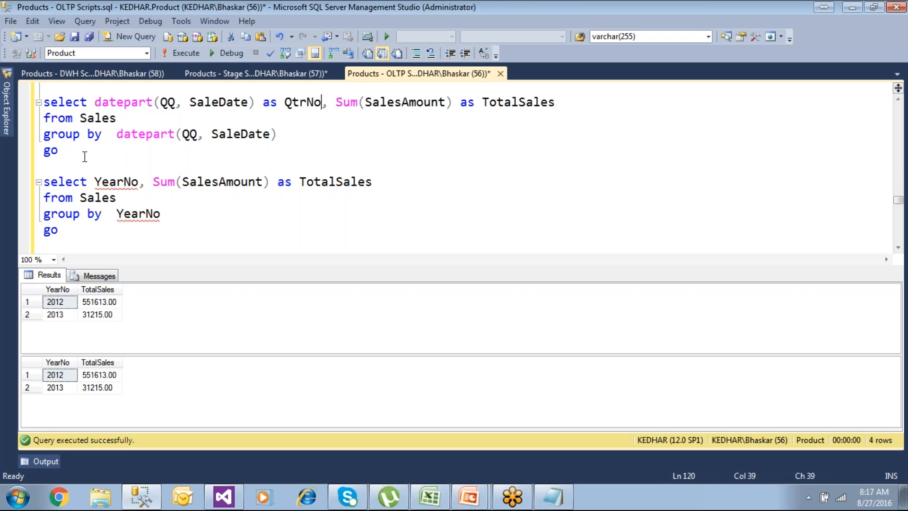
{"action": "left_click_drag", "start_coordinate": [58, 151], "coordinate": [28, 102]}
{"action": "left_click", "coordinate": [172, 54]}
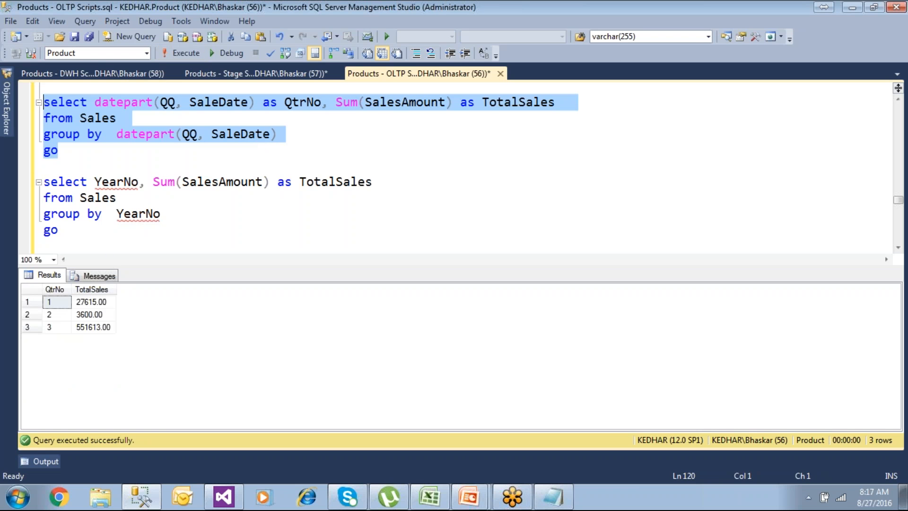
Run the select * from Sales query to list the individual sales rows
{"action": "left_click", "coordinate": [231, 134]}
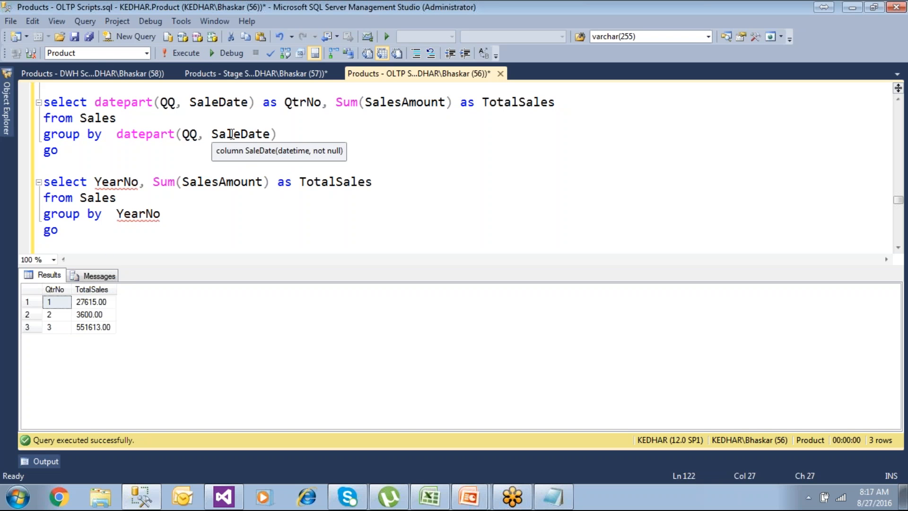
{"action": "left_click_drag", "start_coordinate": [116, 213], "coordinate": [172, 214]}
{"action": "scroll", "coordinate": [180, 205], "scroll_direction": "up", "scroll_amount": 2}
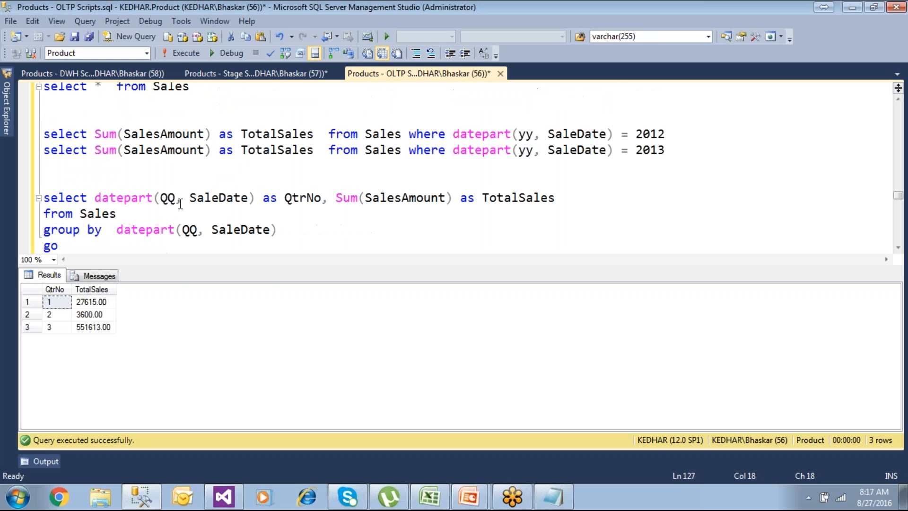
{"action": "scroll", "coordinate": [197, 88], "scroll_direction": "up", "scroll_amount": 1}
{"action": "left_click_drag", "start_coordinate": [192, 90], "coordinate": [42, 90]}
{"action": "left_click", "coordinate": [176, 53]}
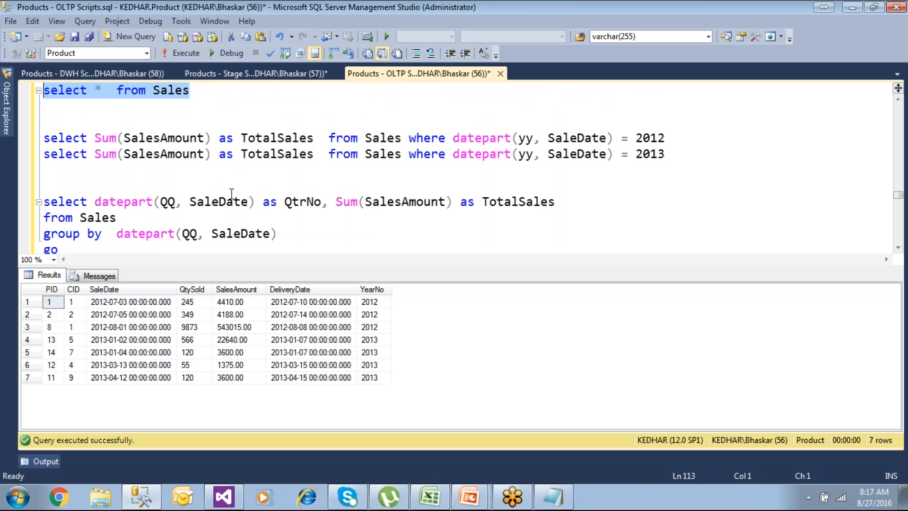
Examine the SaleDate and YearNo columns alongside the datepart grouping to compare computing date parts with storing them
{"action": "left_click", "coordinate": [151, 293]}
{"action": "left_click", "coordinate": [150, 351]}
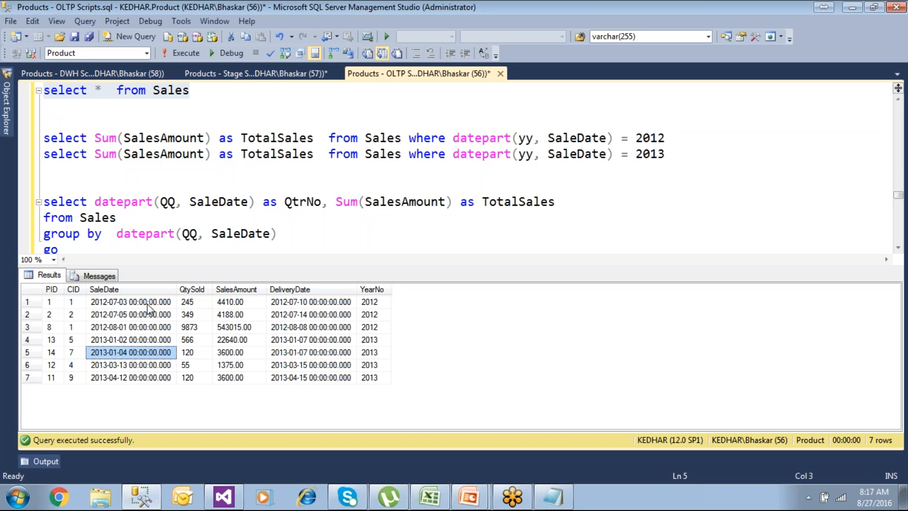
{"action": "left_click", "coordinate": [372, 291]}
{"action": "left_click", "coordinate": [146, 290]}
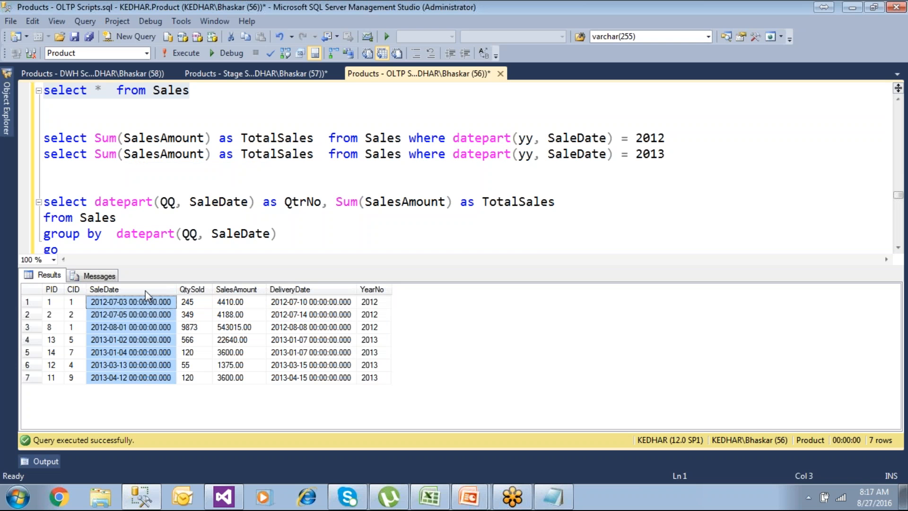
{"action": "left_click", "coordinate": [151, 305]}
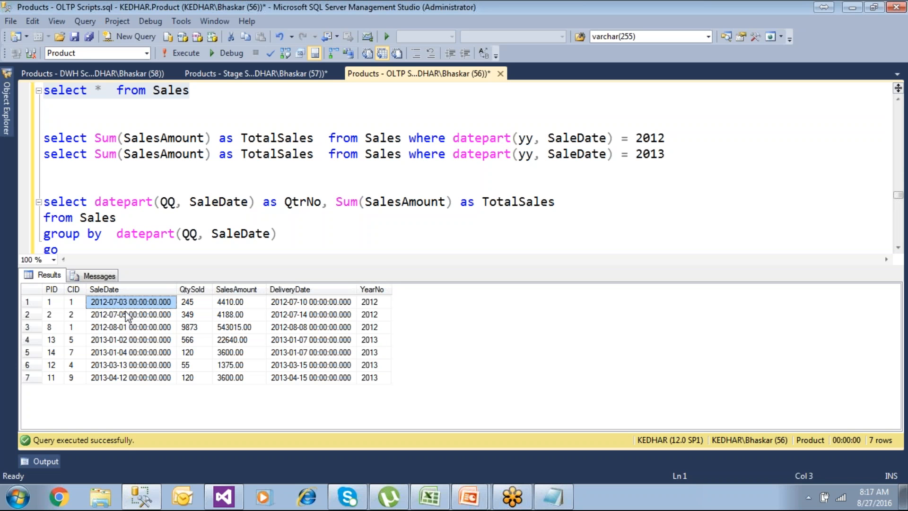
{"action": "double_click", "coordinate": [141, 234]}
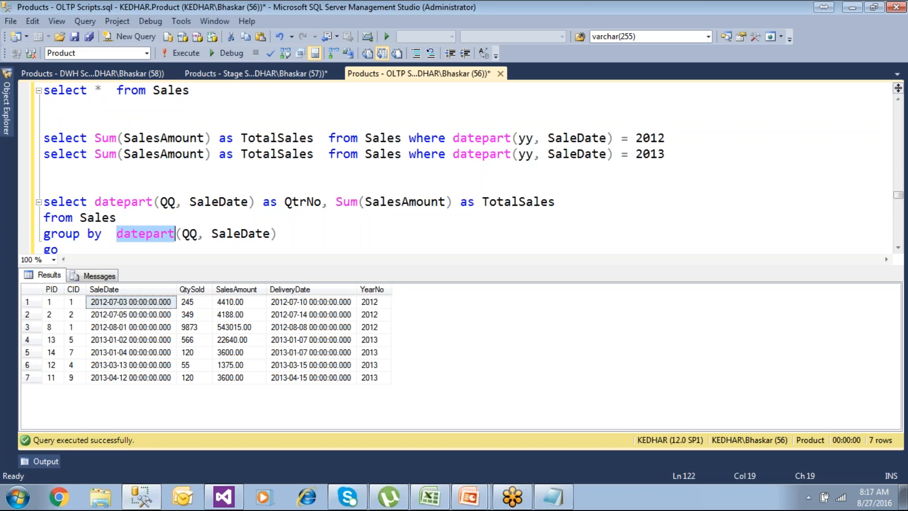
{"action": "left_click", "coordinate": [152, 302]}
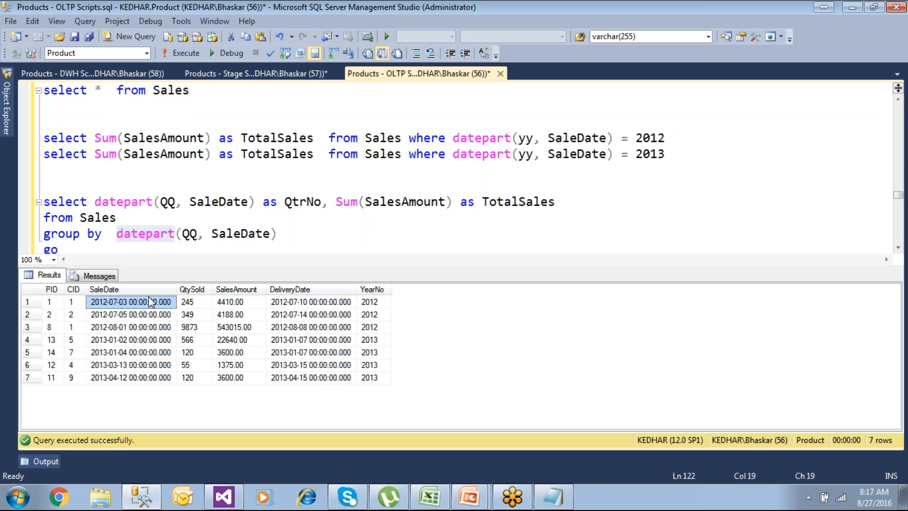
{"action": "left_click", "coordinate": [161, 234]}
{"action": "double_click", "coordinate": [160, 234]}
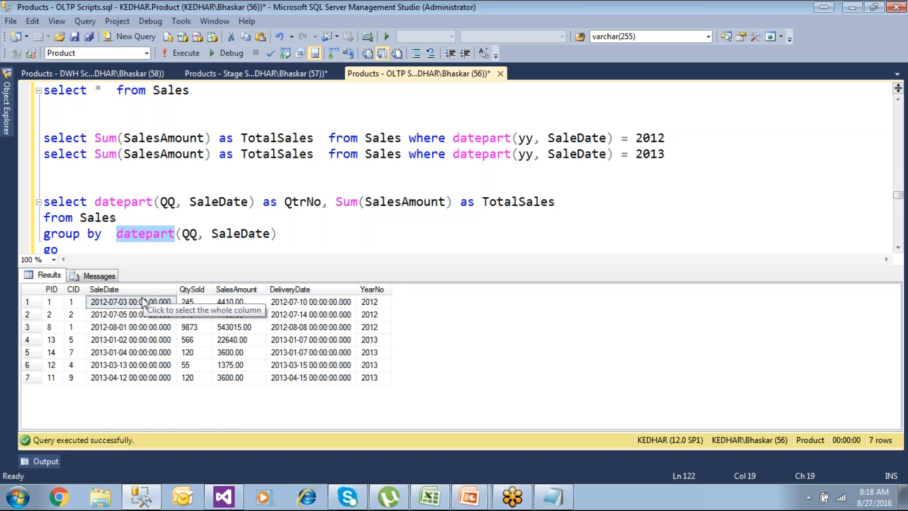
Compare the DimTime table's create statement in the DWH script with the SaleDate and DeliveryDate columns in the Sales results
{"action": "left_click", "coordinate": [123, 73]}
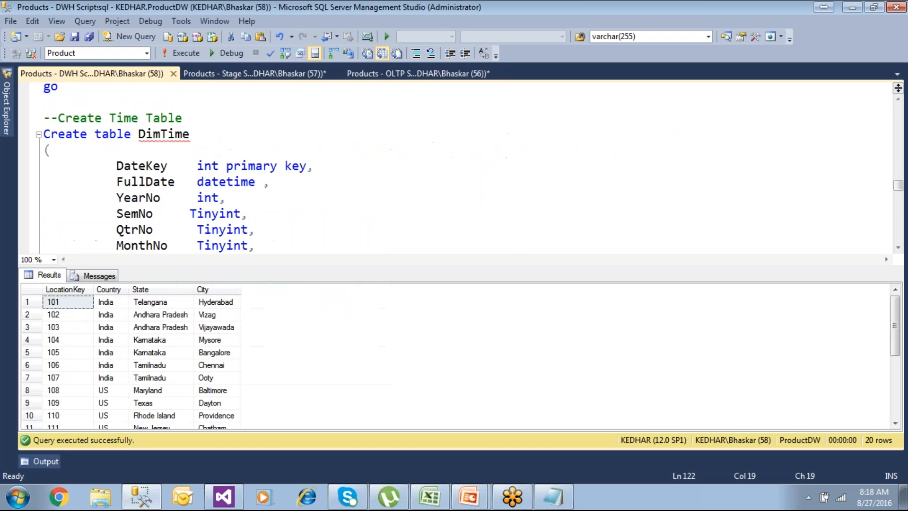
{"action": "left_click_drag", "start_coordinate": [111, 165], "coordinate": [342, 165]}
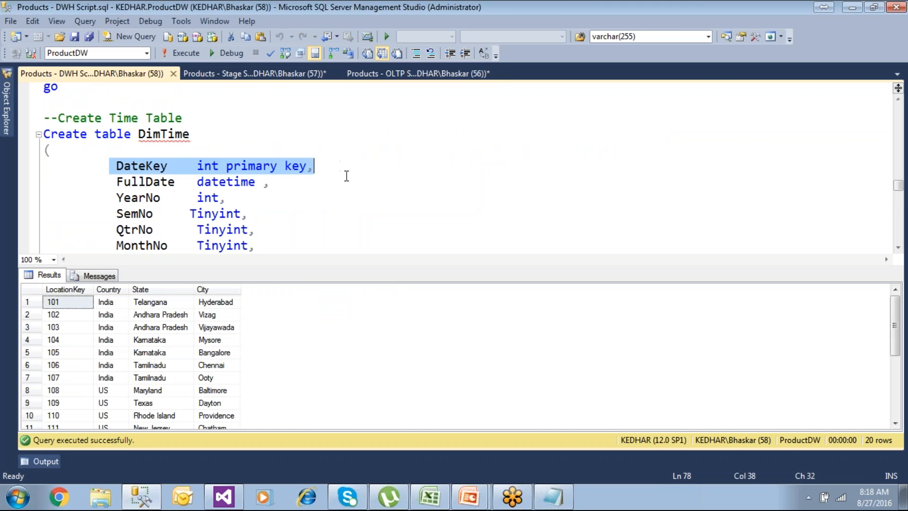
{"action": "left_click", "coordinate": [386, 78]}
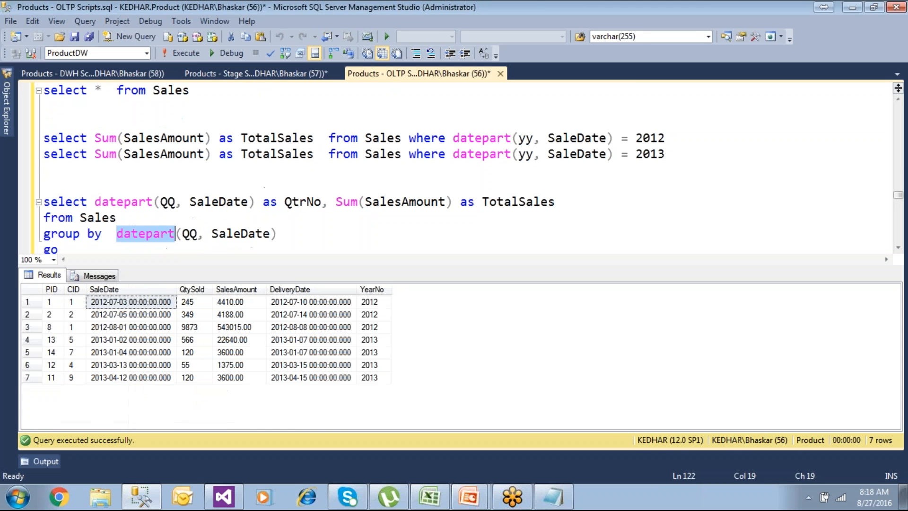
{"action": "left_click", "coordinate": [141, 289]}
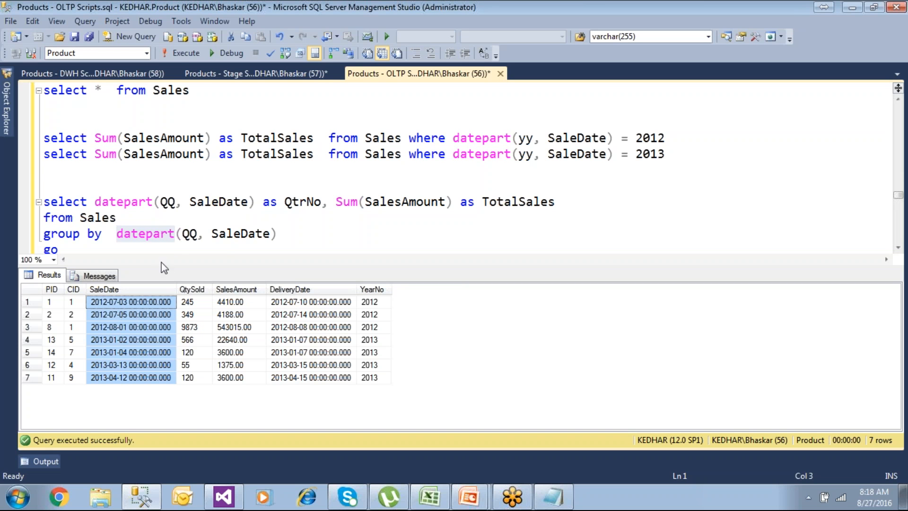
{"action": "left_click", "coordinate": [113, 74]}
{"action": "left_click_drag", "start_coordinate": [139, 134], "coordinate": [190, 134]}
{"action": "left_click", "coordinate": [384, 76]}
{"action": "left_click", "coordinate": [123, 325]}
{"action": "left_click", "coordinate": [339, 324]}
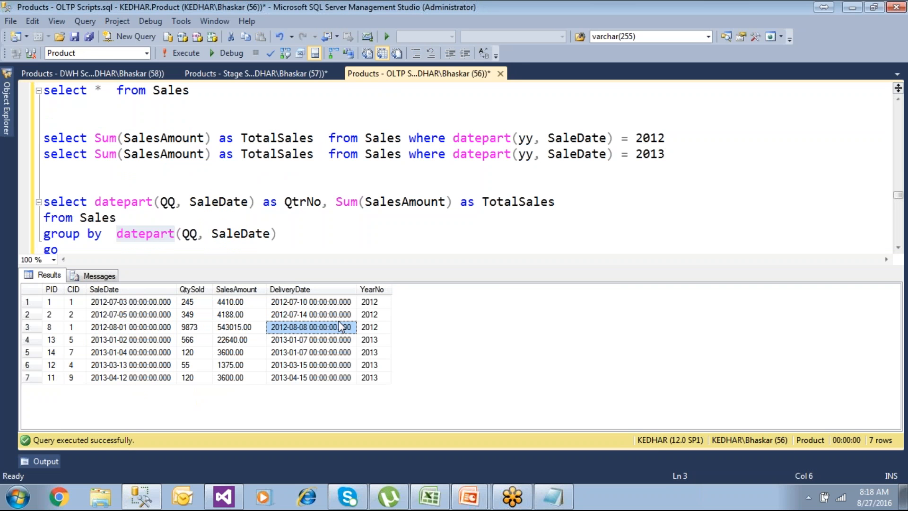
Examine the DimTime column definitions in the DWH script, from DateKey and FullDate through TelMonthName
{"action": "left_click", "coordinate": [133, 79]}
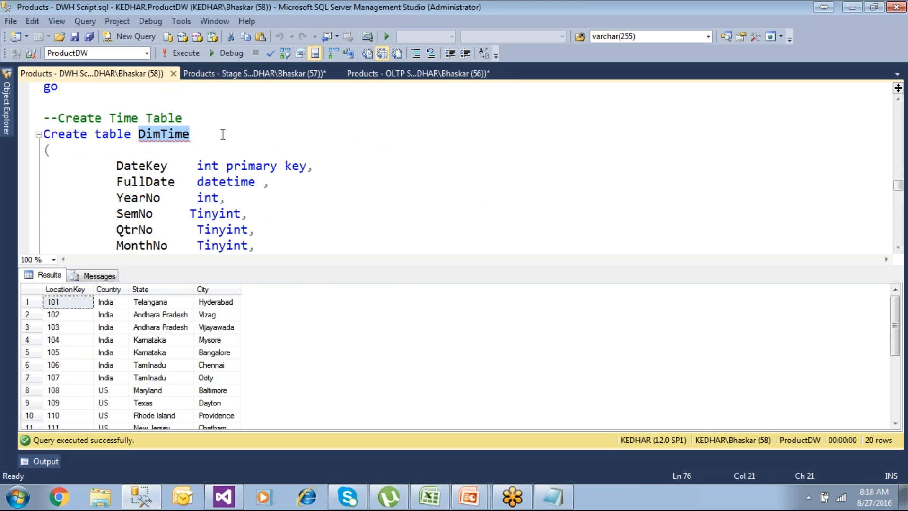
{"action": "left_click", "coordinate": [115, 166]}
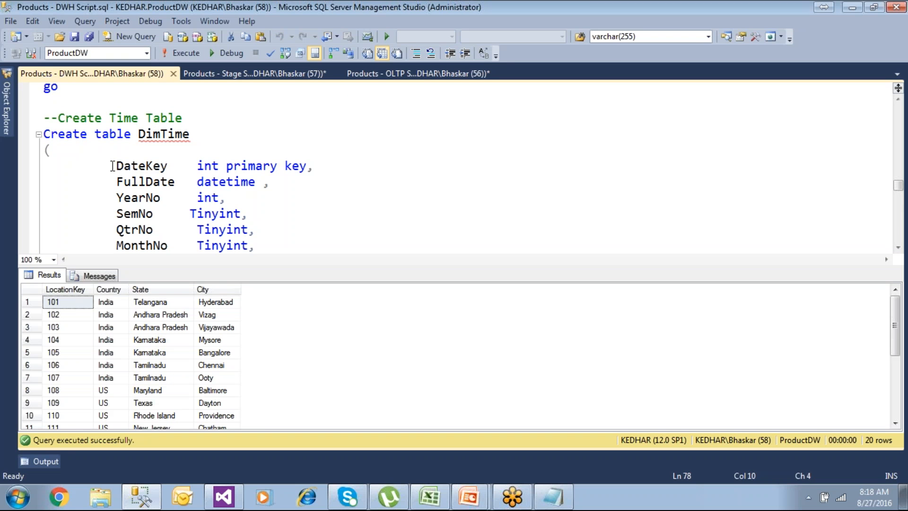
{"action": "left_click", "coordinate": [338, 166], "text": "shift"}
{"action": "left_click", "coordinate": [115, 182]}
{"action": "key", "text": "shift+End"}
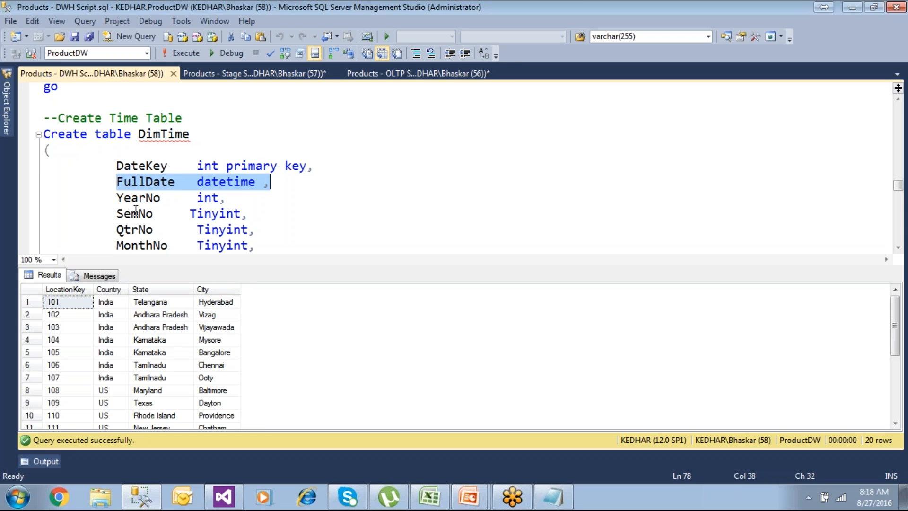
{"action": "left_click_drag", "start_coordinate": [108, 214], "coordinate": [208, 217]}
{"action": "left_click", "coordinate": [154, 229]}
{"action": "scroll", "coordinate": [154, 229], "scroll_direction": "down", "scroll_amount": 1}
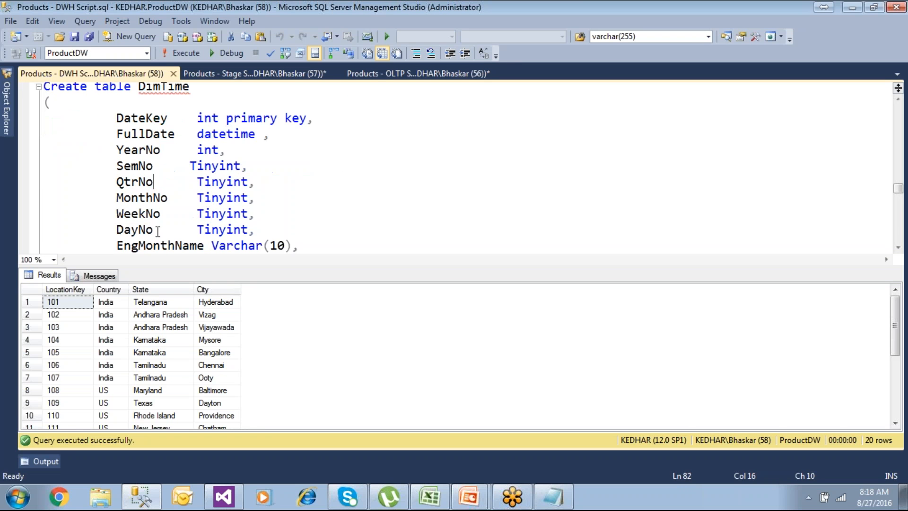
{"action": "left_click", "coordinate": [139, 245]}
{"action": "scroll", "coordinate": [140, 246], "scroll_direction": "down", "scroll_amount": 1}
{"action": "left_click_drag", "start_coordinate": [118, 214], "coordinate": [304, 216]}
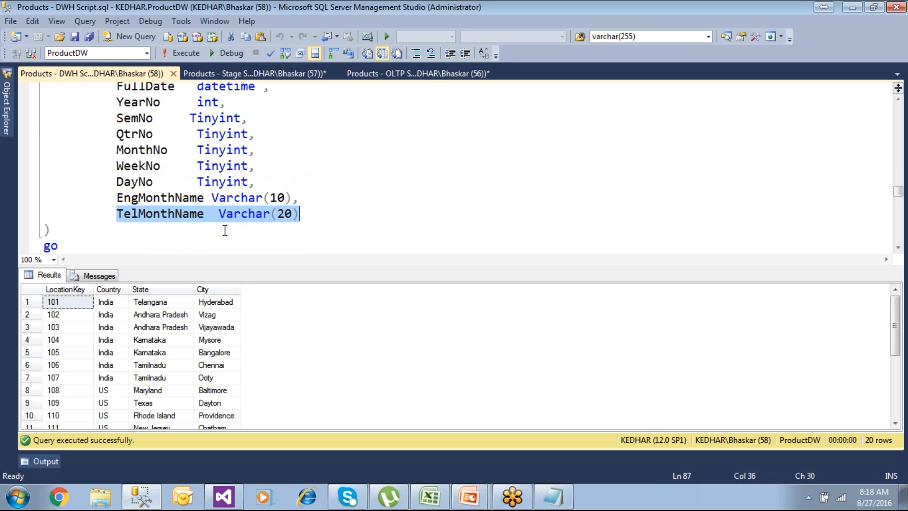
{"action": "left_click", "coordinate": [209, 234]}
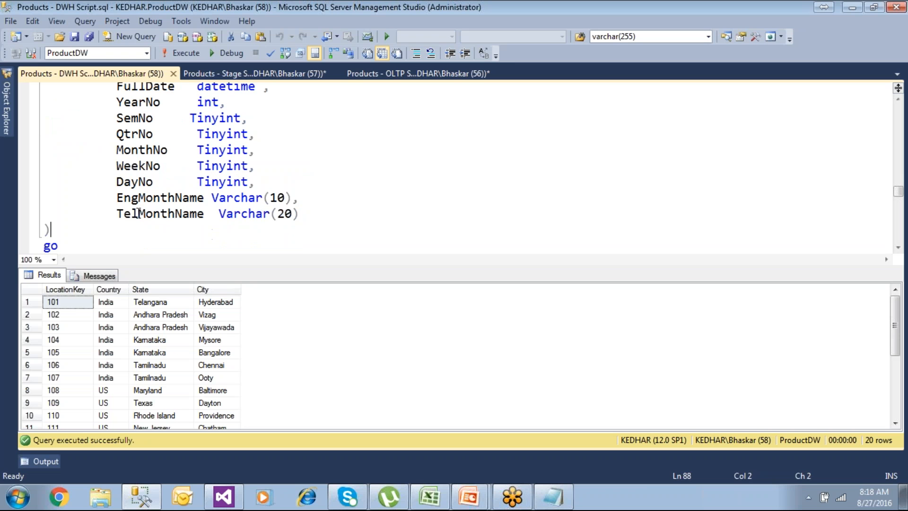
{"action": "left_click_drag", "start_coordinate": [118, 211], "coordinate": [315, 213]}
{"action": "left_click", "coordinate": [315, 212]}
{"action": "type", "text": ","}
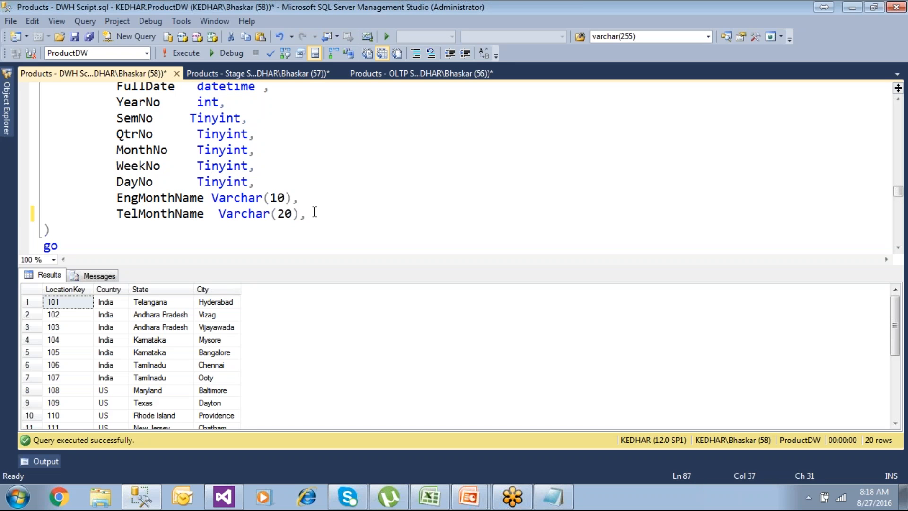
{"action": "key", "text": "BackSpace"}
Try to create the DimTime table by running its complete create table statement
{"action": "scroll", "coordinate": [254, 233], "scroll_direction": "up", "scroll_amount": 1}
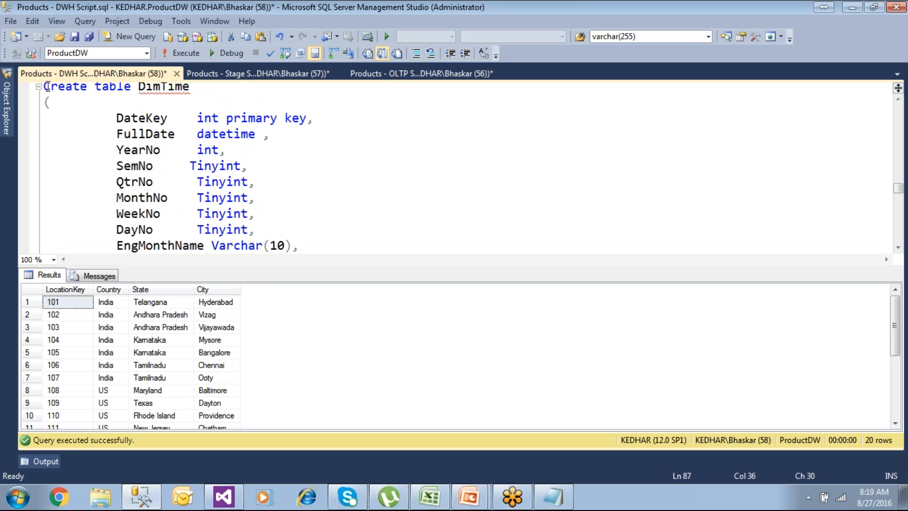
{"action": "scroll", "coordinate": [66, 174], "scroll_direction": "down", "scroll_amount": 2}
{"action": "left_click", "coordinate": [65, 173]}
{"action": "left_click", "coordinate": [69, 203], "text": "shift"}
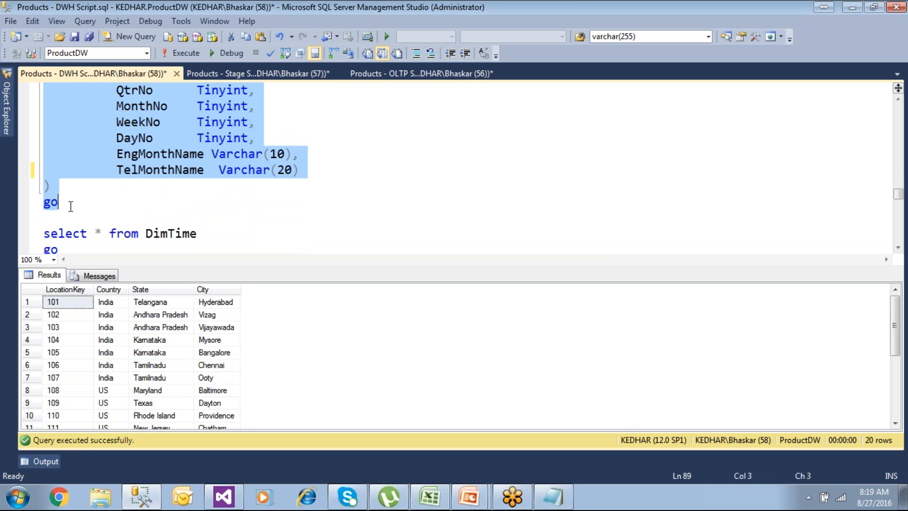
{"action": "key", "text": "F5"}
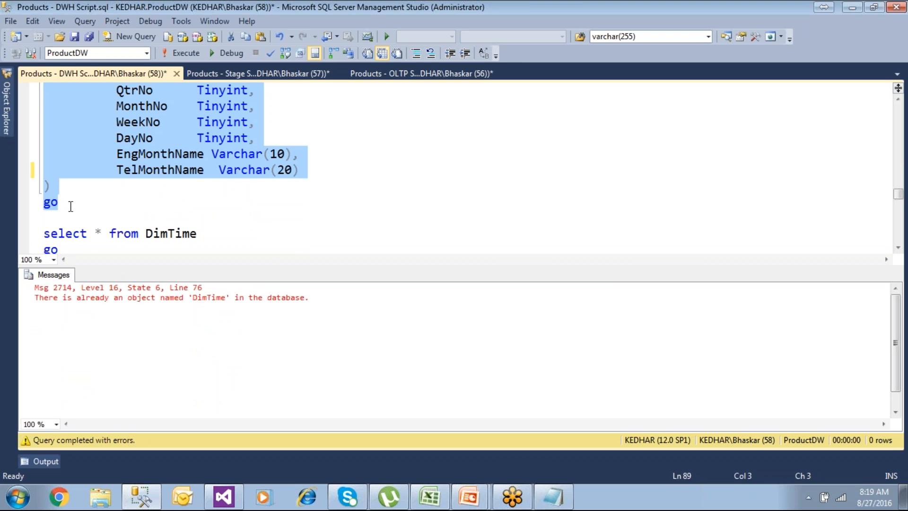
Run the select * from DimTime query to view the table's columns
{"action": "left_click", "coordinate": [85, 249]}
{"action": "left_click", "coordinate": [46, 231], "text": "shift"}
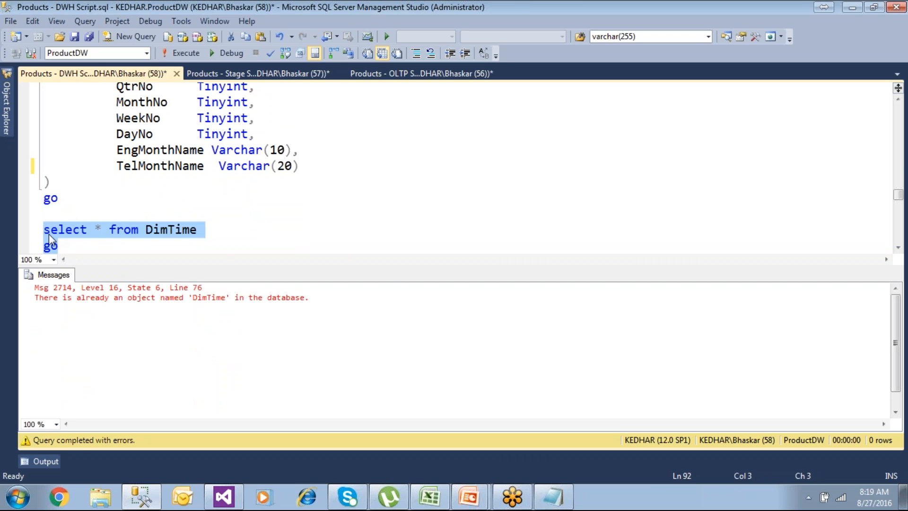
{"action": "key", "text": "F5"}
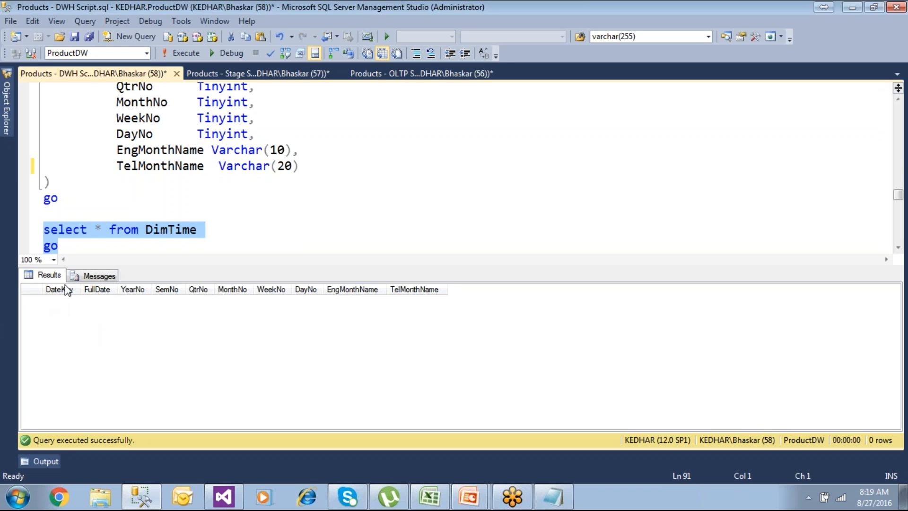
{"action": "left_click", "coordinate": [59, 246]}
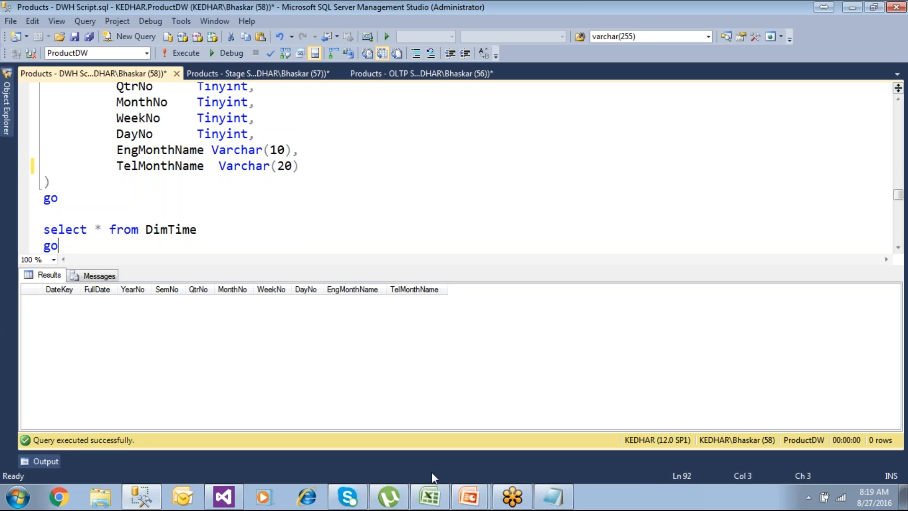
Switch to the Product Tables workbook in Excel and add a new worksheet named DimTime after MappingSheet-DimCustomer
{"action": "left_click", "coordinate": [430, 496]}
{"action": "left_click", "coordinate": [273, 465]}
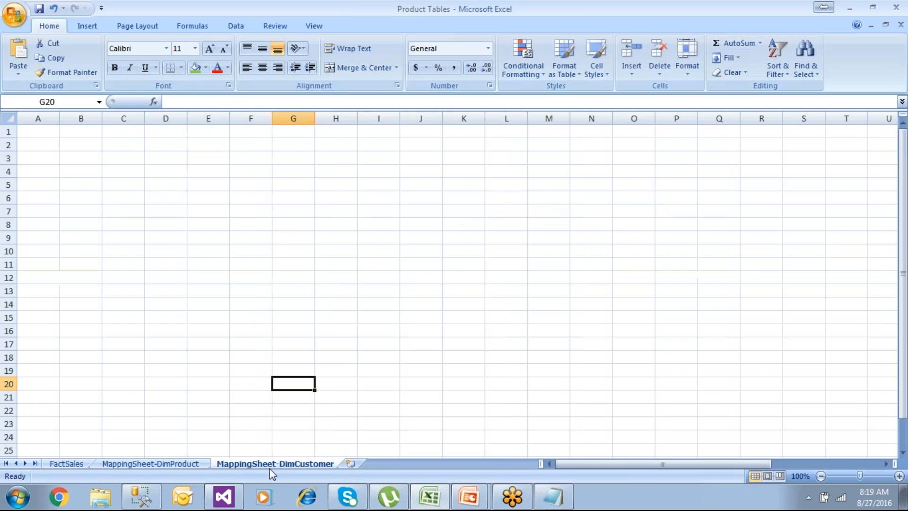
{"action": "left_click", "coordinate": [350, 464]}
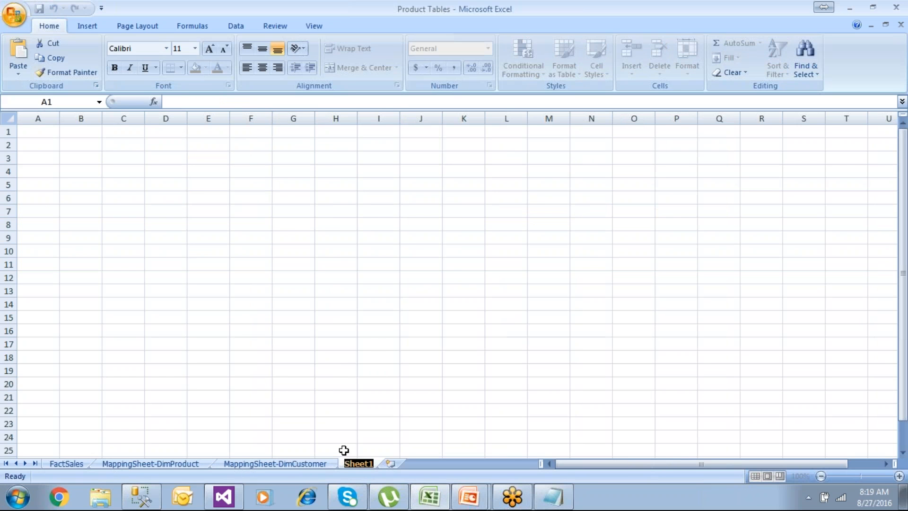
{"action": "type", "text": "DimT"}
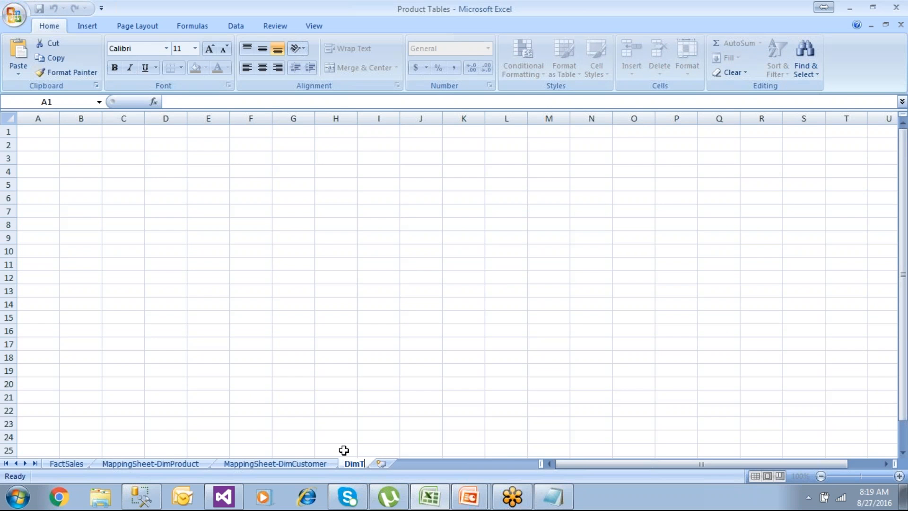
{"action": "type", "text": "ime"}
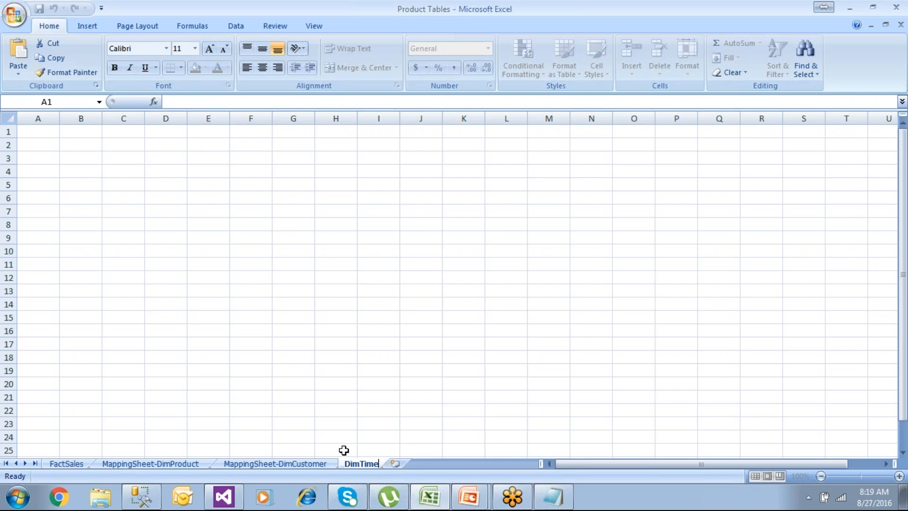
Enter the headers DateKey, FullDate and YearNo in cells B2 to D2 of the DimTime sheet
{"action": "left_click", "coordinate": [89, 150]}
{"action": "type", "text": "DateKey"}
{"action": "key", "text": "Tab"}
{"action": "type", "text": "Ful"}
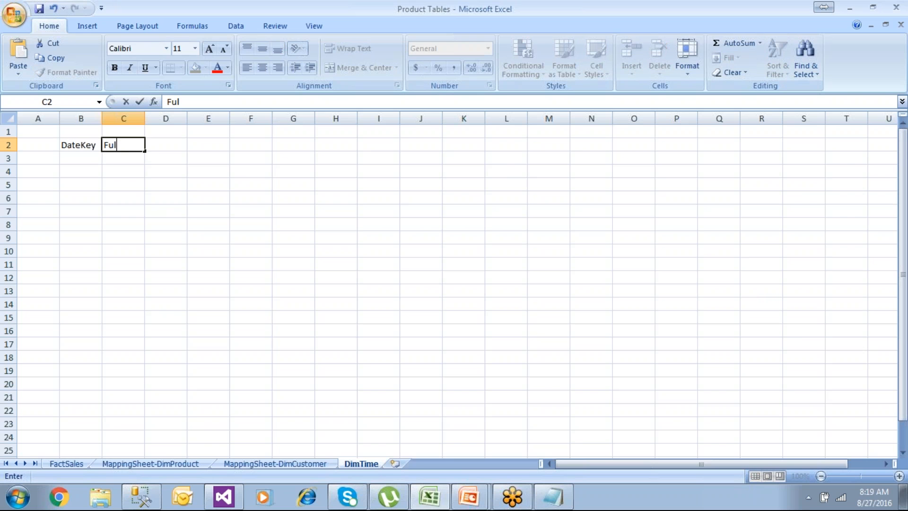
{"action": "type", "text": "lDate"}
{"action": "key", "text": "Tab"}
{"action": "type", "text": "Yea"}
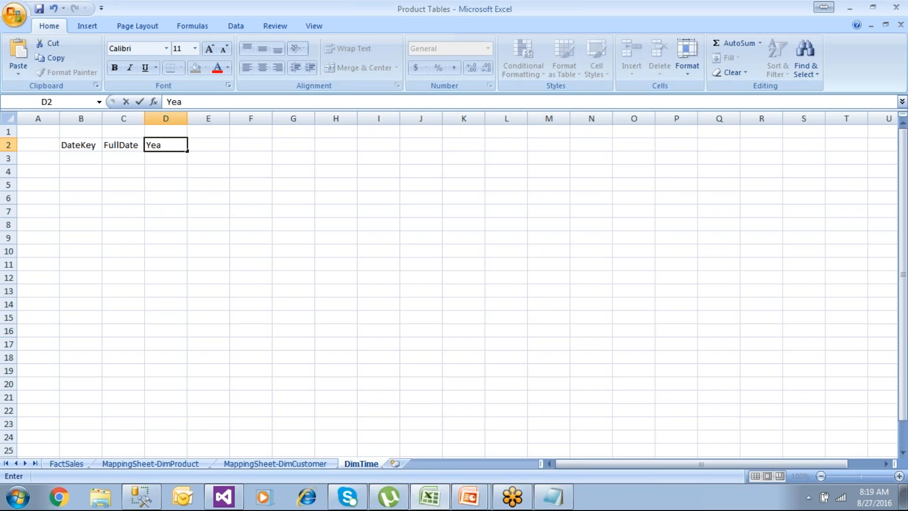
{"action": "type", "text": "rNo"}
{"action": "key", "text": "Tab"}
Add the headers SemNo, QtrNo and MonthNo in cells E2 to G2
{"action": "type", "text": "SemNoi"}
{"action": "key", "text": "BackSpace"}
{"action": "key", "text": "Tab"}
{"action": "type", "text": "QtrNo"}
{"action": "key", "text": "Tab"}
{"action": "type", "text": "Mo"}
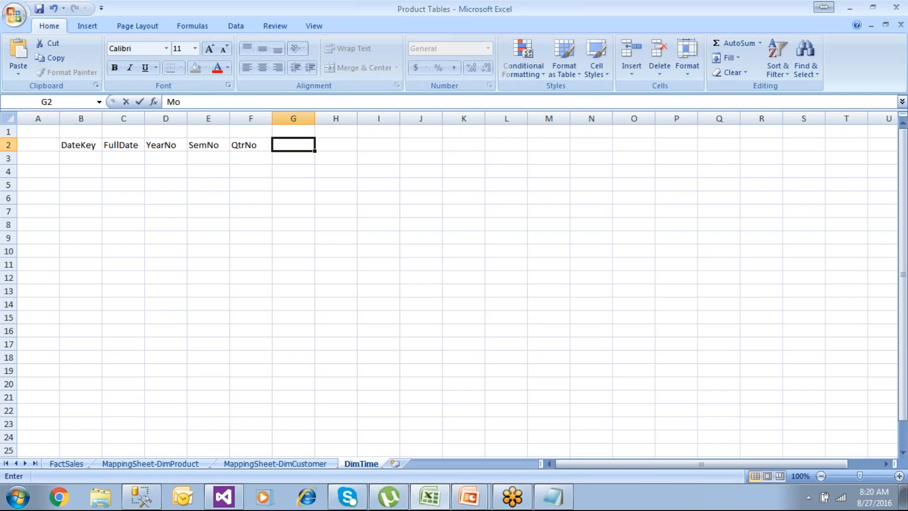
{"action": "type", "text": "nthNo"}
{"action": "key", "text": "Tab"}
Add the header MonthName in cell H2 and widen column H to fit it
{"action": "type", "text": "Month"}
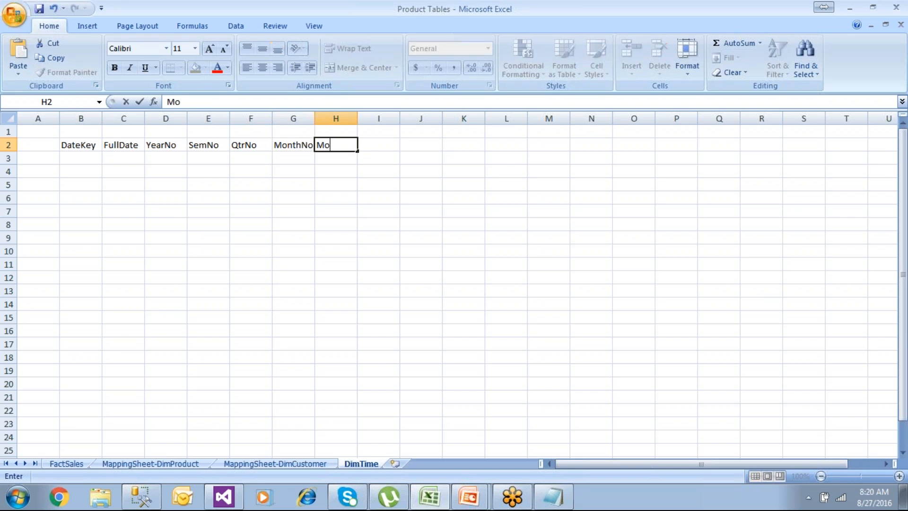
{"action": "type", "text": "Name"}
{"action": "key", "text": "Tab"}
{"action": "type", "text": "q"}
{"action": "key", "text": "Escape"}
{"action": "left_click", "coordinate": [90, 197]}
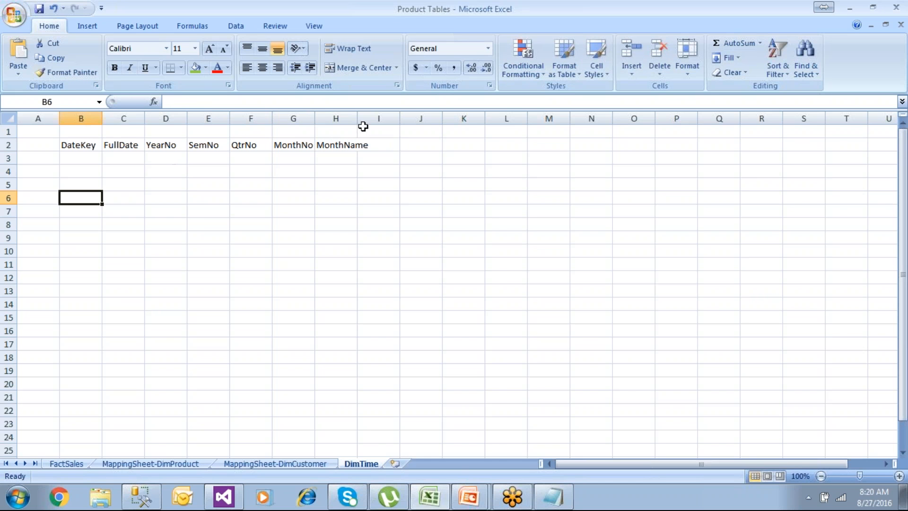
{"action": "left_click_drag", "start_coordinate": [359, 117], "coordinate": [374, 117]}
Add the headers WeekNo, DayNo and DayName in cells I2 to K2
{"action": "left_click", "coordinate": [403, 143]}
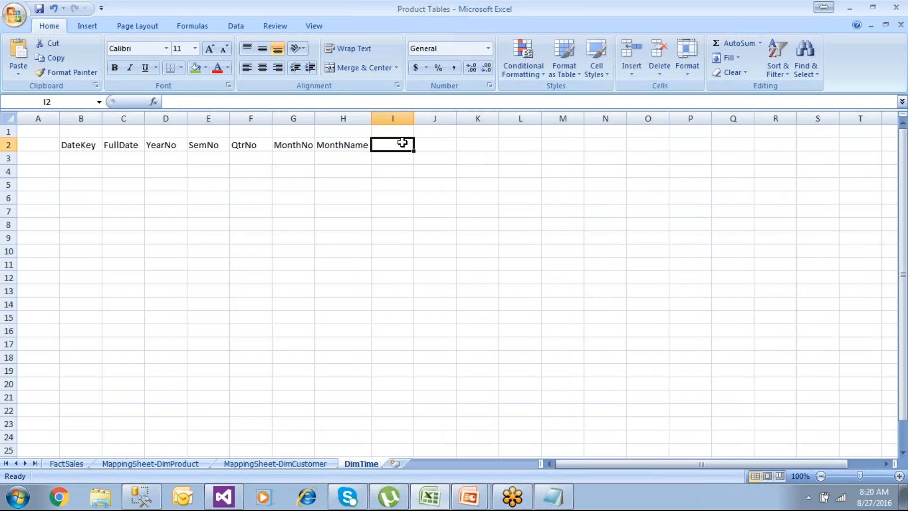
{"action": "type", "text": "WeekNo"}
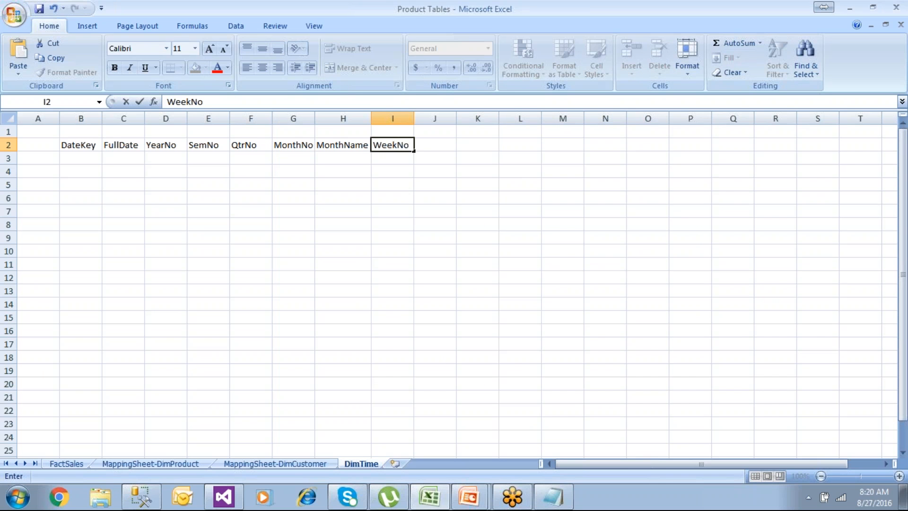
{"action": "key", "text": "Tab"}
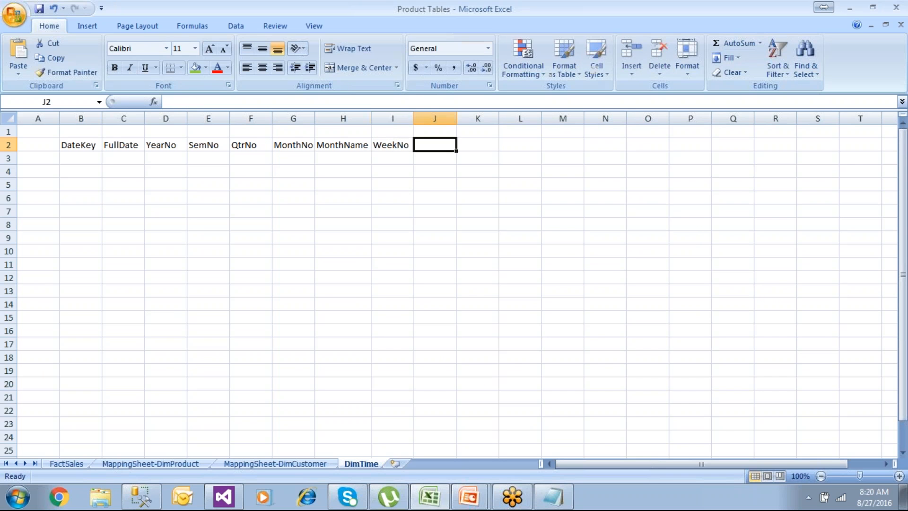
{"action": "type", "text": "DayNo"}
{"action": "key", "text": "Tab"}
{"action": "type", "text": "DayName"}
{"action": "key", "text": "Return"}
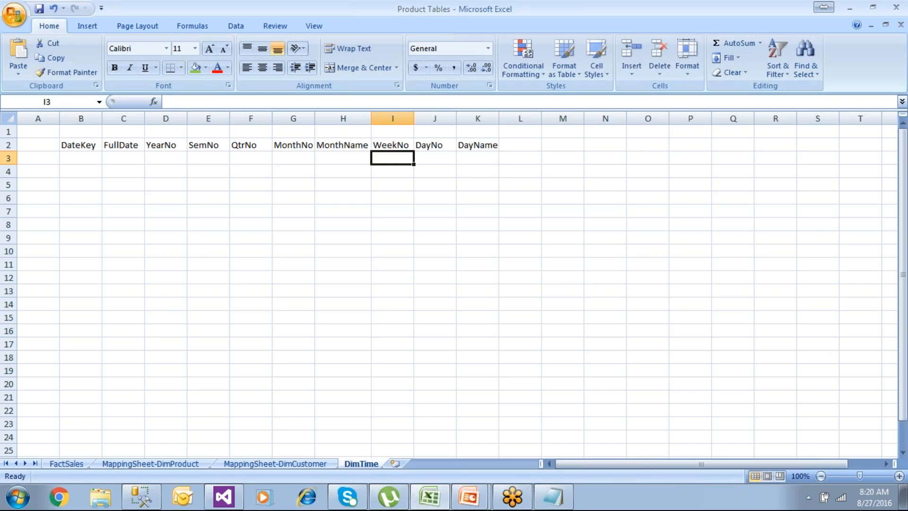
Widen the FullDate column and enter the sample date 2012-07-20 in cell C3
{"action": "left_click", "coordinate": [92, 157]}
{"action": "left_click_drag", "start_coordinate": [145, 119], "coordinate": [167, 119]}
{"action": "left_click", "coordinate": [128, 158]}
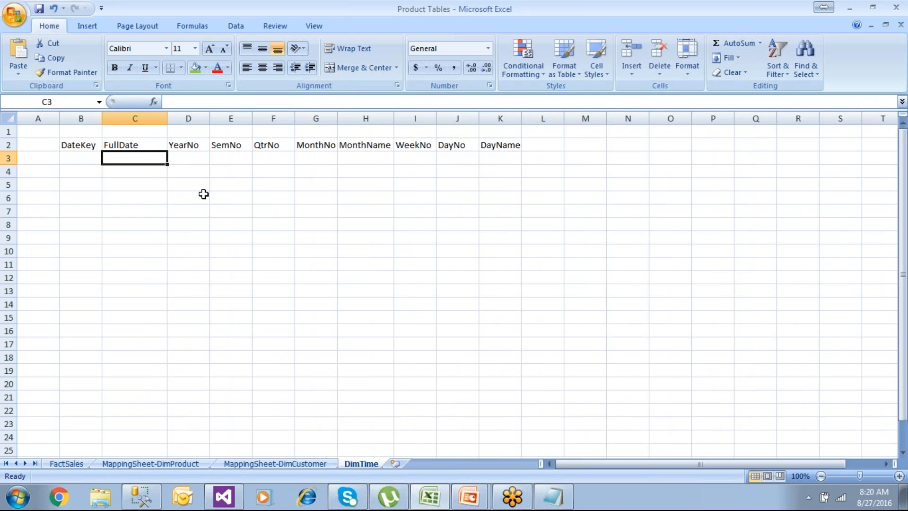
{"action": "type", "text": "2012"}
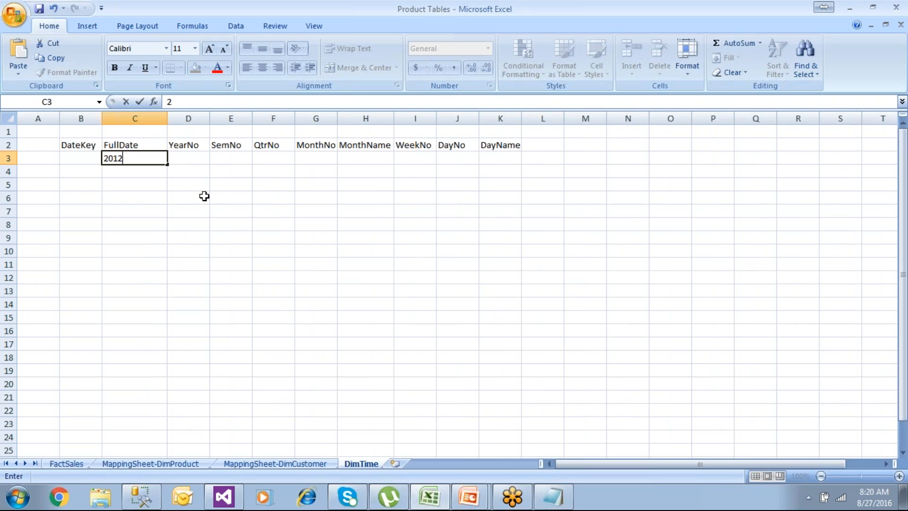
{"action": "type", "text": "-07-20"}
{"action": "key", "text": "Return"}
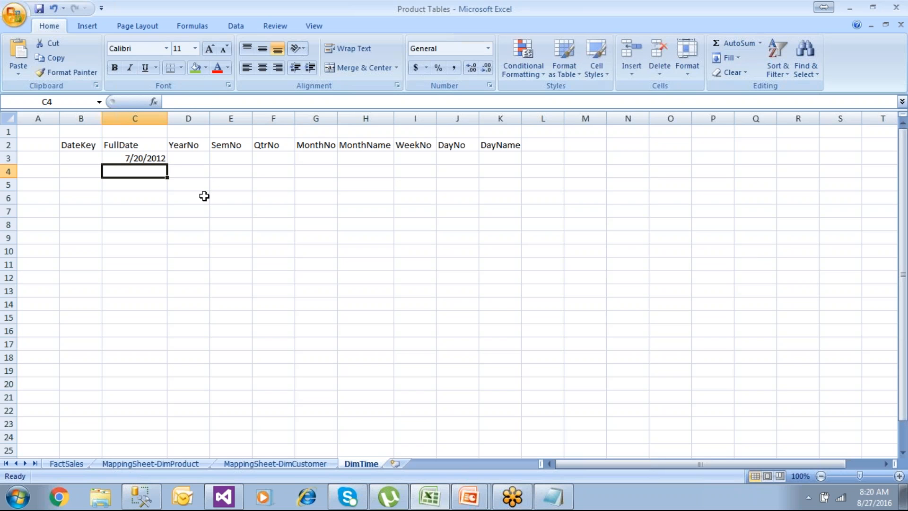
{"action": "left_click", "coordinate": [136, 159]}
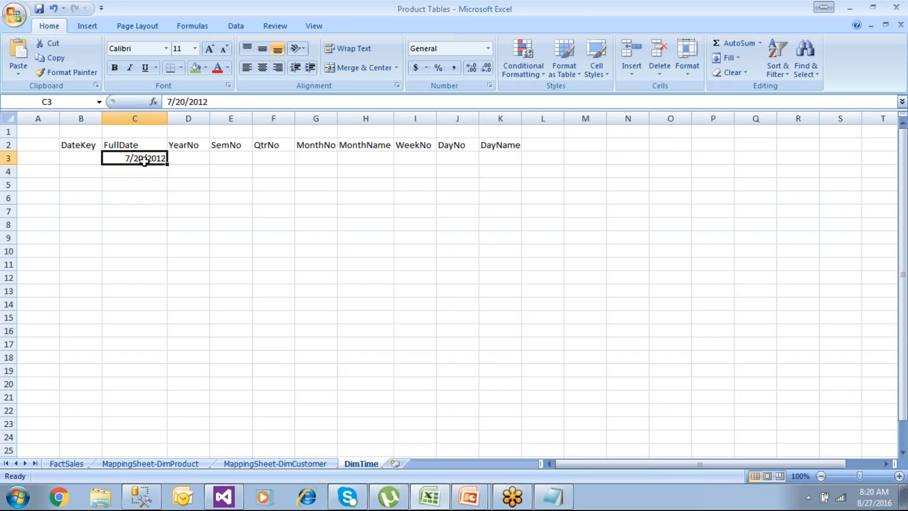
Enter 1 as the DateKey in cell B3 and centre the contents of columns B to K
{"action": "left_click", "coordinate": [92, 158]}
{"action": "type", "text": "1"}
{"action": "key", "text": "Return"}
{"action": "left_click_drag", "start_coordinate": [81, 118], "coordinate": [498, 146]}
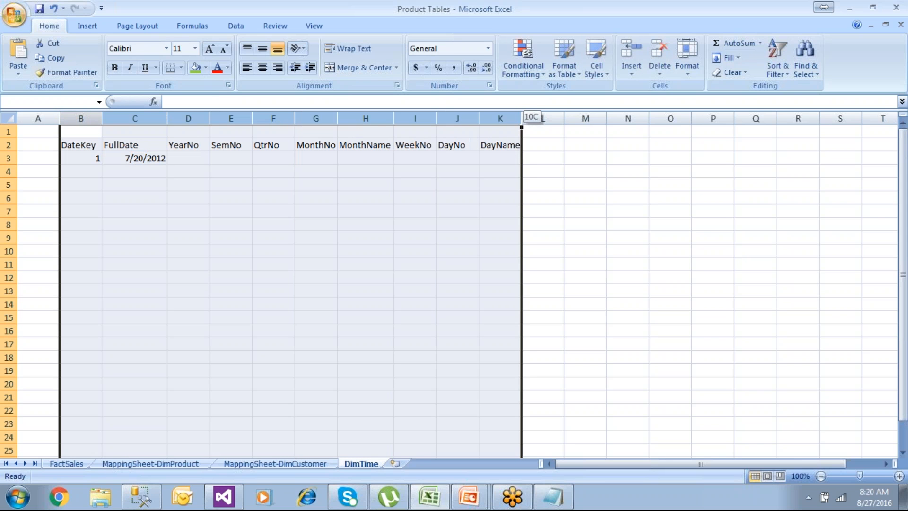
{"action": "left_click", "coordinate": [263, 68]}
{"action": "left_click", "coordinate": [171, 199]}
{"action": "left_click", "coordinate": [134, 161]}
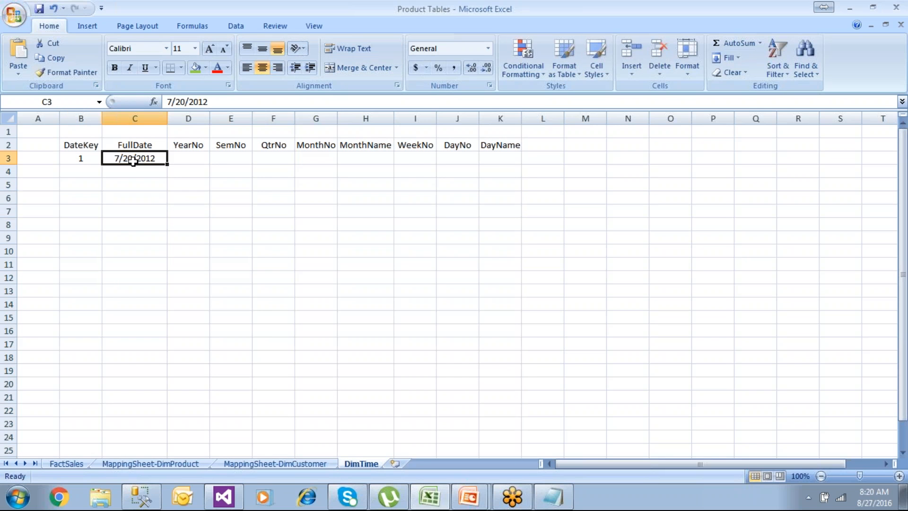
Enter 2 as the second DateKey and fill the numbering down column B to 18 in cell B20
{"action": "left_click", "coordinate": [93, 162]}
{"action": "key", "text": "Return"}
{"action": "type", "text": "2"}
{"action": "key", "text": "Return"}
{"action": "left_click_drag", "start_coordinate": [88, 158], "coordinate": [103, 390]}
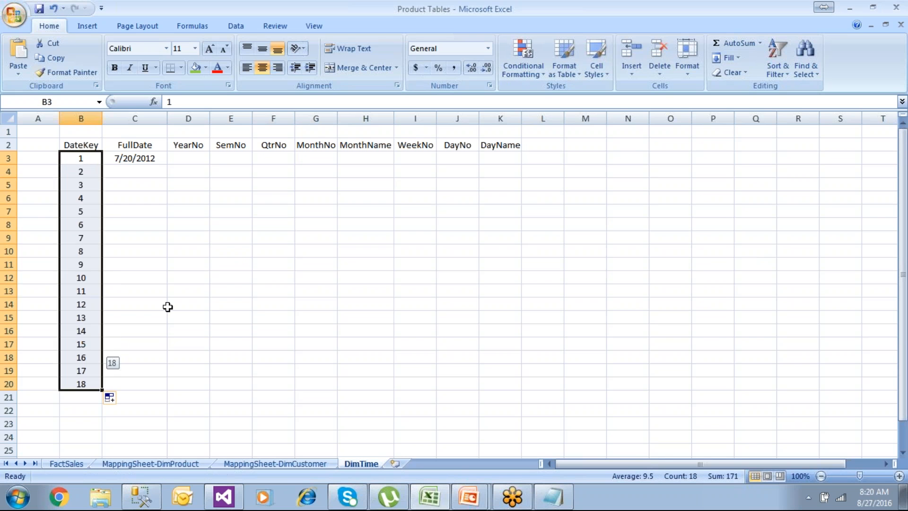
{"action": "left_click", "coordinate": [168, 306]}
Fill the FullDate series down from cell C3 to 7/31/2012 in cell C14
{"action": "left_click", "coordinate": [134, 172]}
{"action": "left_click", "coordinate": [163, 161]}
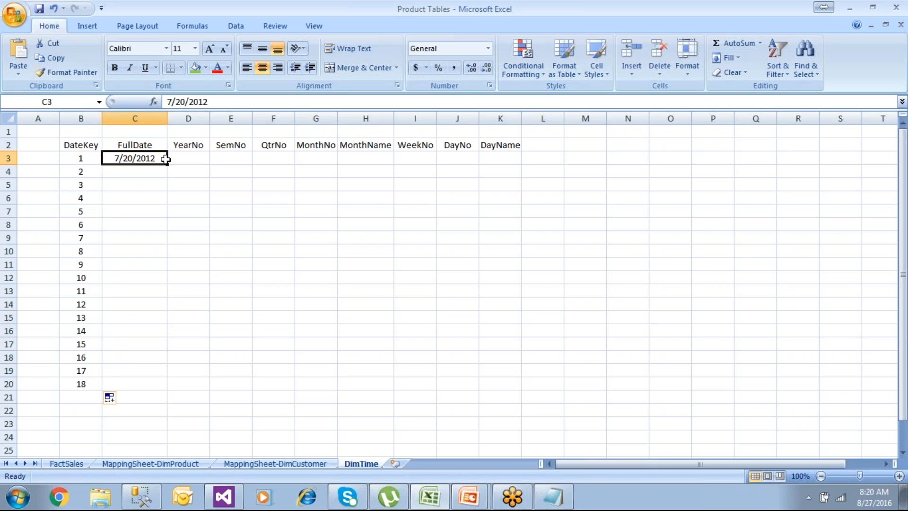
{"action": "left_click_drag", "start_coordinate": [169, 166], "coordinate": [172, 305]}
{"action": "left_click", "coordinate": [192, 249]}
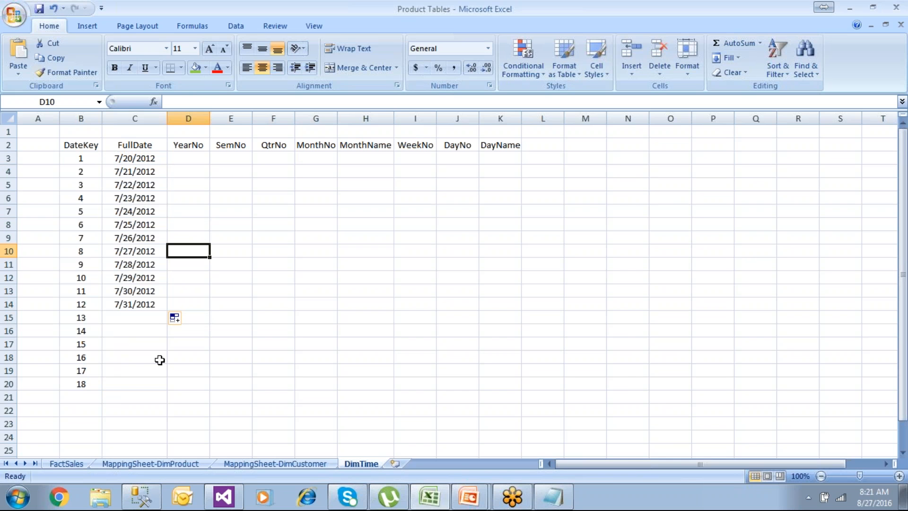
Fill in row 3 with YearNo 2012, SemNo 2 and QtrNo 3
{"action": "left_click", "coordinate": [186, 162]}
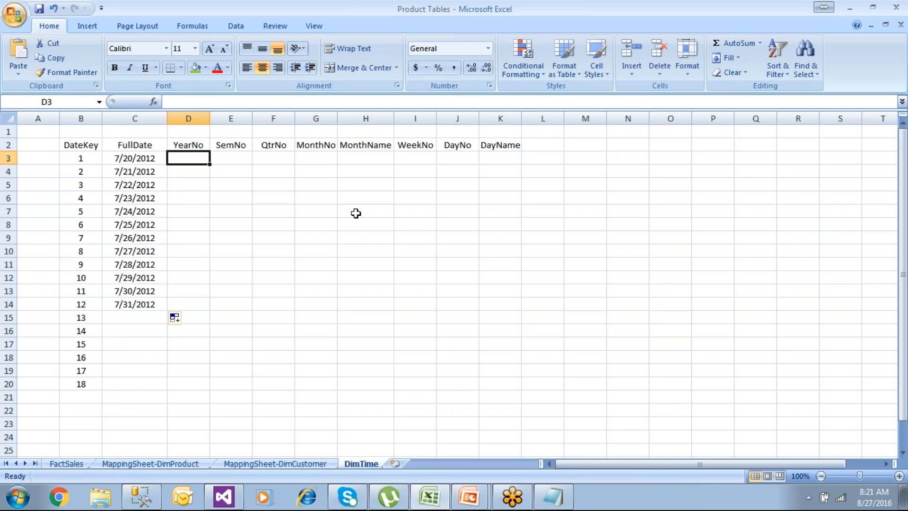
{"action": "type", "text": "2012"}
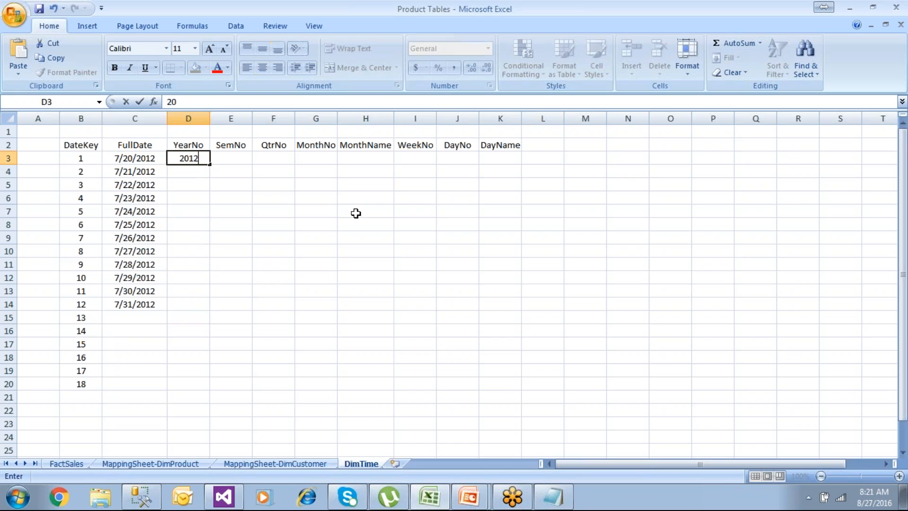
{"action": "key", "text": "Return"}
{"action": "key", "text": "Up"}
{"action": "key", "text": "Right"}
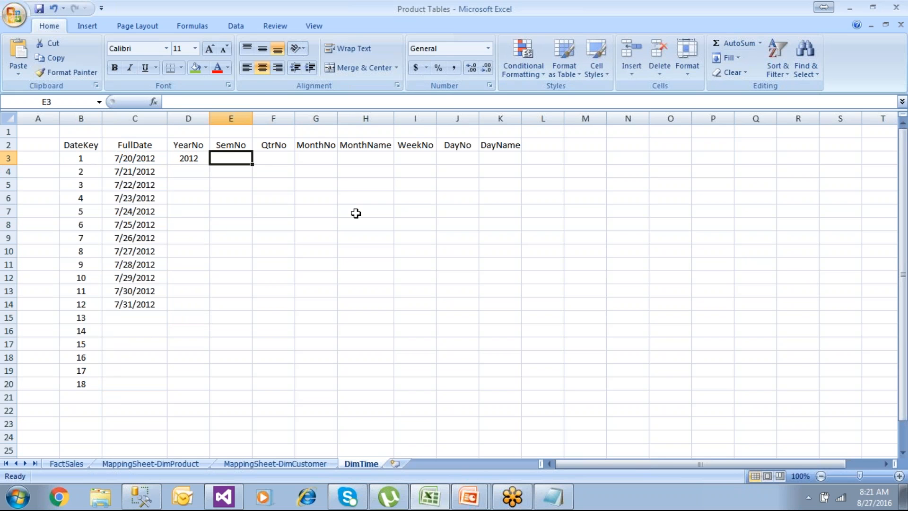
{"action": "type", "text": "2"}
{"action": "key", "text": "Tab"}
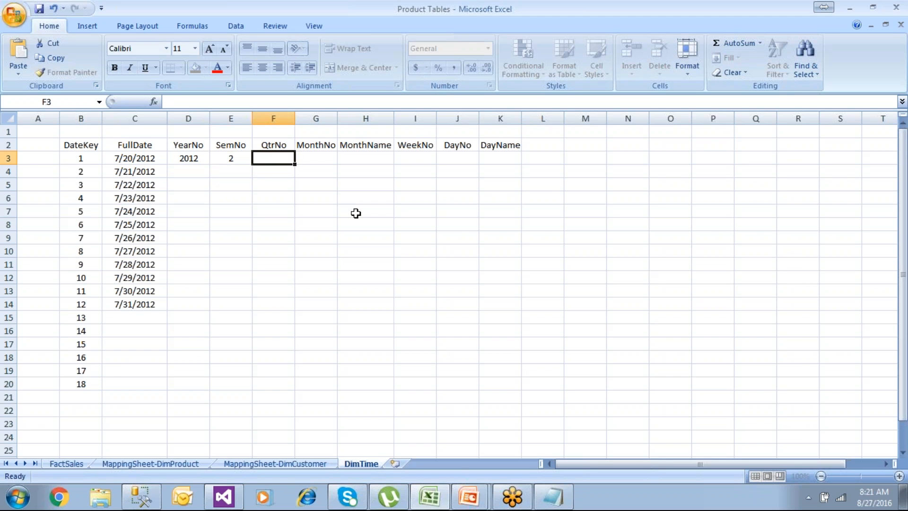
{"action": "type", "text": "3"}
{"action": "key", "text": "Tab"}
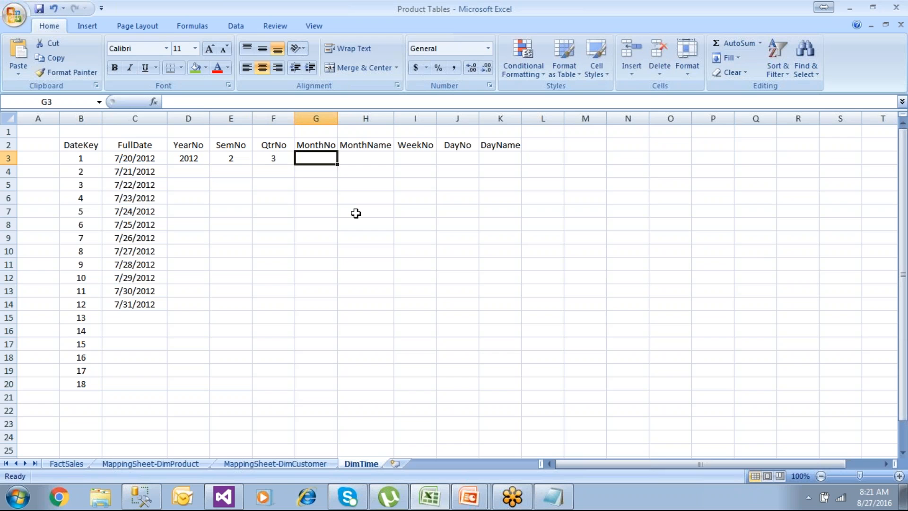
Continue row 3 with MonthNo 7, MonthName July and WeekNo 36
{"action": "type", "text": "7"}
{"action": "key", "text": "Tab"}
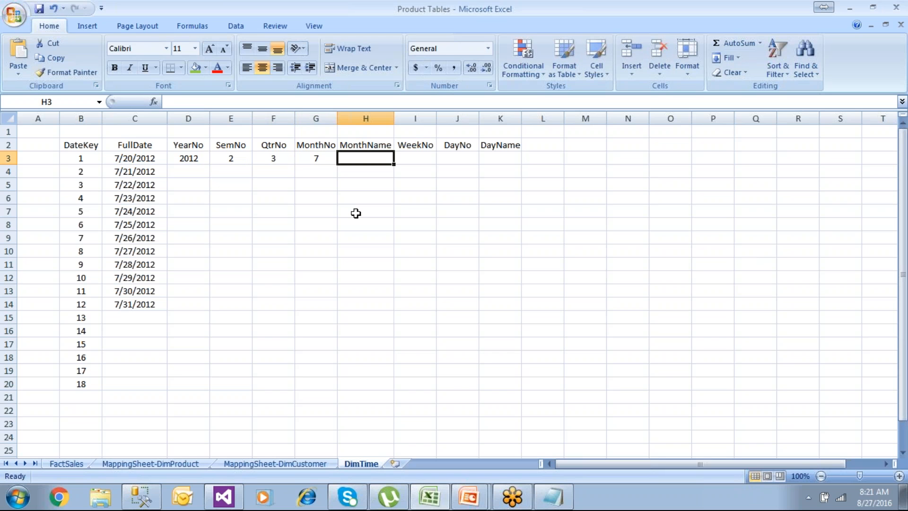
{"action": "type", "text": "July"}
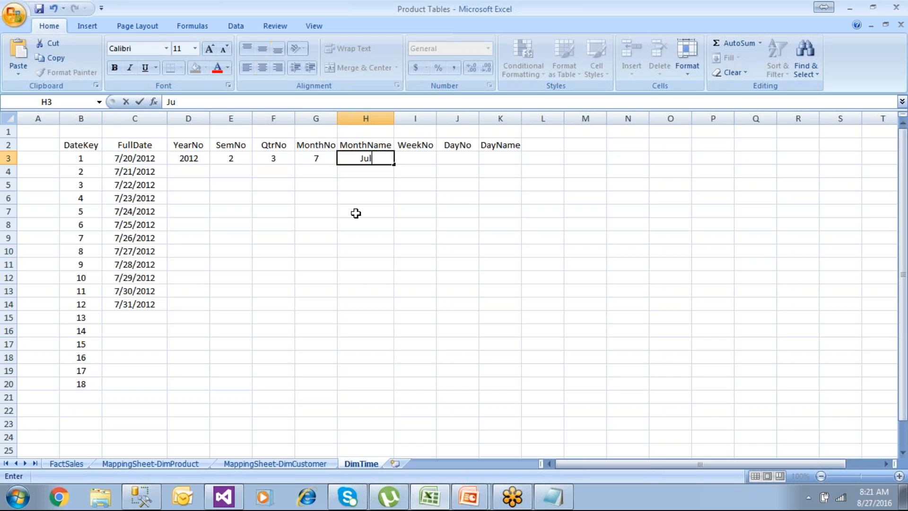
{"action": "key", "text": "Tab"}
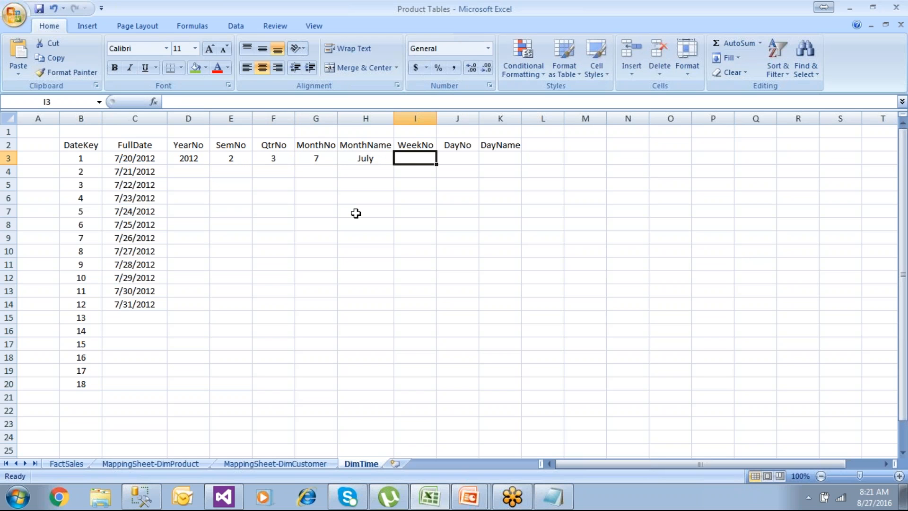
{"action": "type", "text": "36"}
{"action": "left_click", "coordinate": [367, 223]}
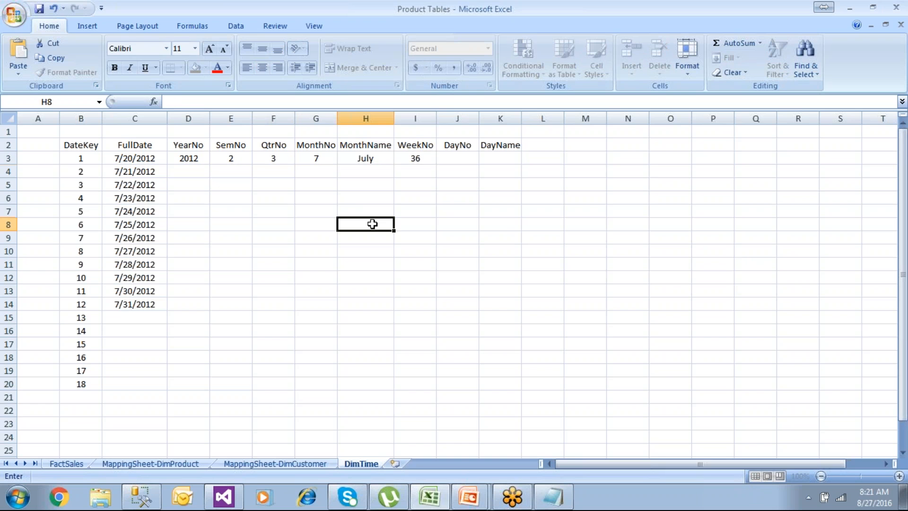
{"action": "left_click", "coordinate": [427, 159]}
Enter DayNo 20 and DayName Sunday in row 3, widening column K
{"action": "left_click", "coordinate": [457, 155]}
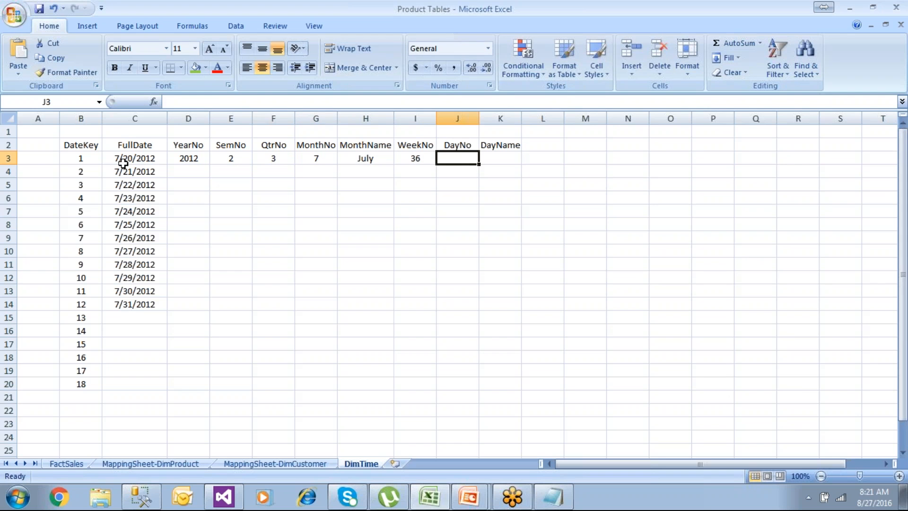
{"action": "type", "text": "20"}
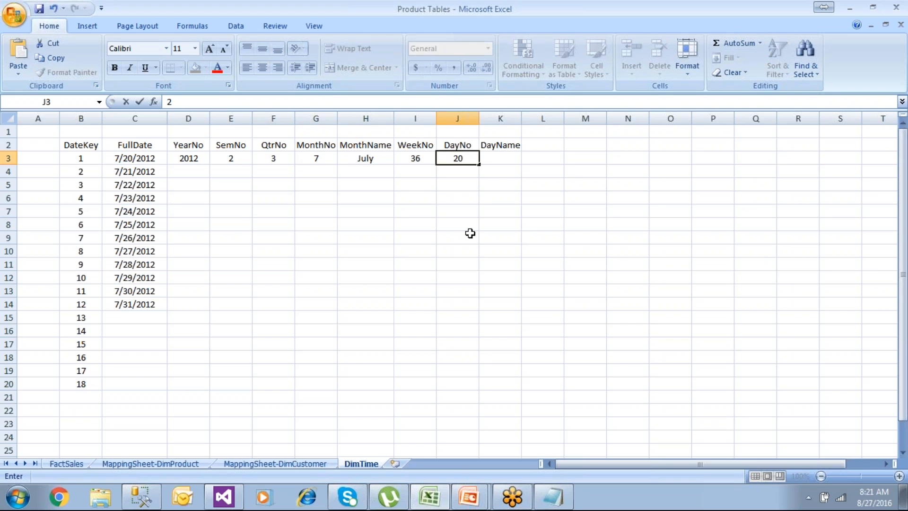
{"action": "left_click", "coordinate": [470, 234]}
{"action": "left_click", "coordinate": [505, 158]}
{"action": "left_click_drag", "start_coordinate": [522, 123], "coordinate": [536, 122]}
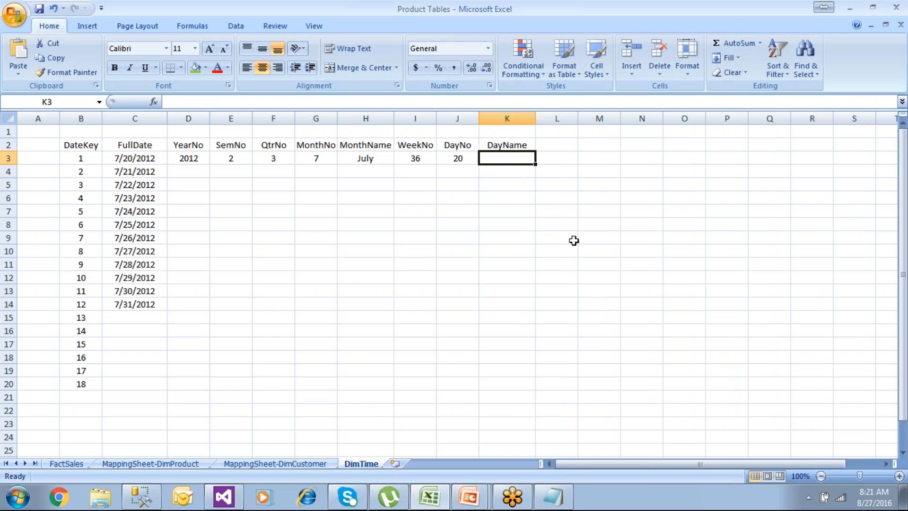
{"action": "type", "text": "Sunday"}
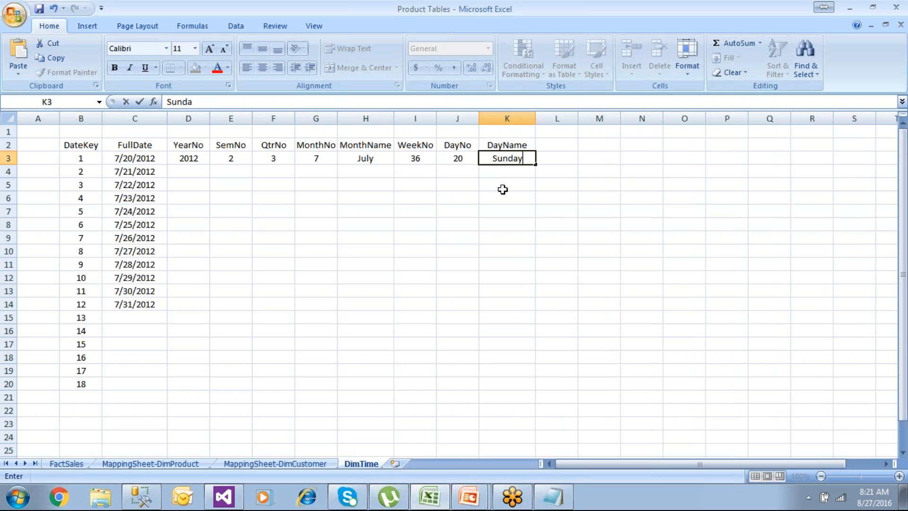
{"action": "key", "text": "Return"}
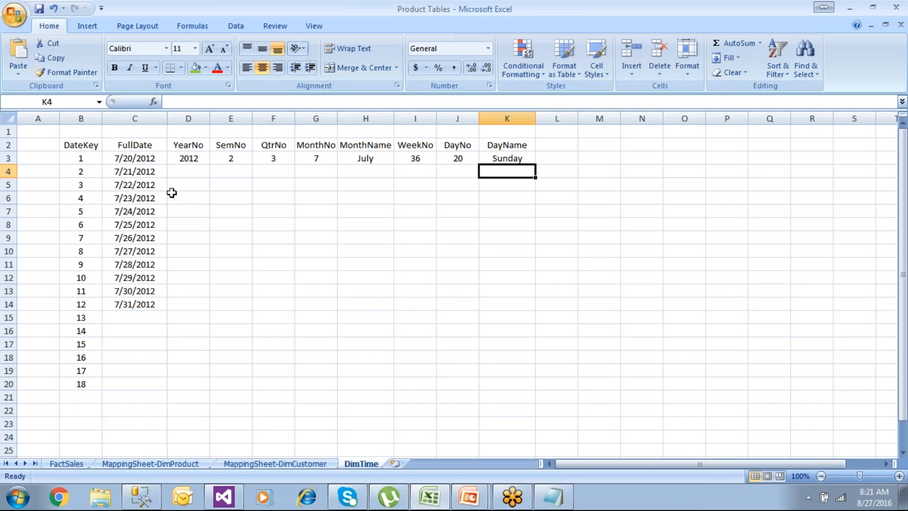
Examine how the DateKey values correspond to the FullDate entries and the stored date parts in row 3
{"action": "left_click", "coordinate": [148, 160]}
{"action": "left_click", "coordinate": [113, 184]}
{"action": "left_click", "coordinate": [94, 184]}
{"action": "left_click", "coordinate": [84, 200]}
{"action": "left_click", "coordinate": [72, 224]}
{"action": "left_click", "coordinate": [83, 252]}
{"action": "left_click", "coordinate": [86, 268]}
{"action": "left_click", "coordinate": [156, 281]}
{"action": "left_click", "coordinate": [89, 279]}
{"action": "left_click", "coordinate": [166, 276]}
{"action": "left_click", "coordinate": [84, 276]}
{"action": "left_click", "coordinate": [130, 225]}
{"action": "left_click", "coordinate": [74, 225]}
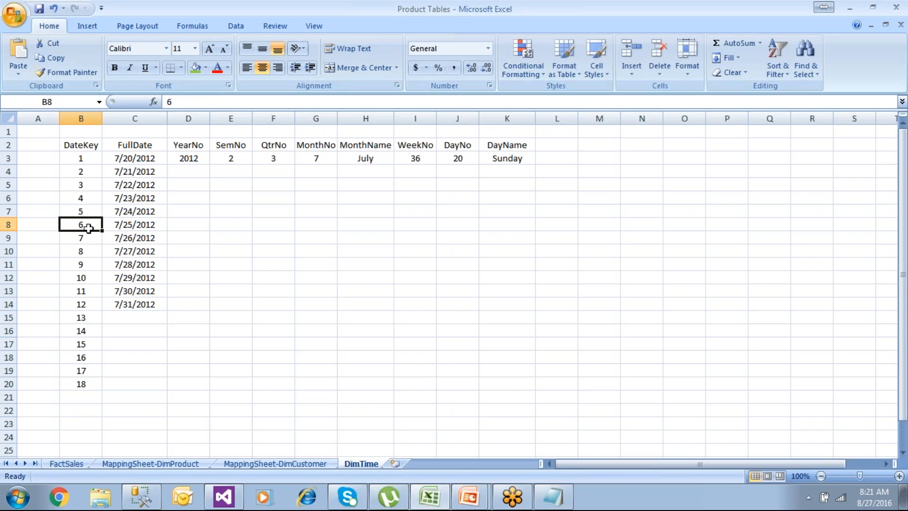
{"action": "left_click_drag", "start_coordinate": [193, 161], "coordinate": [470, 163]}
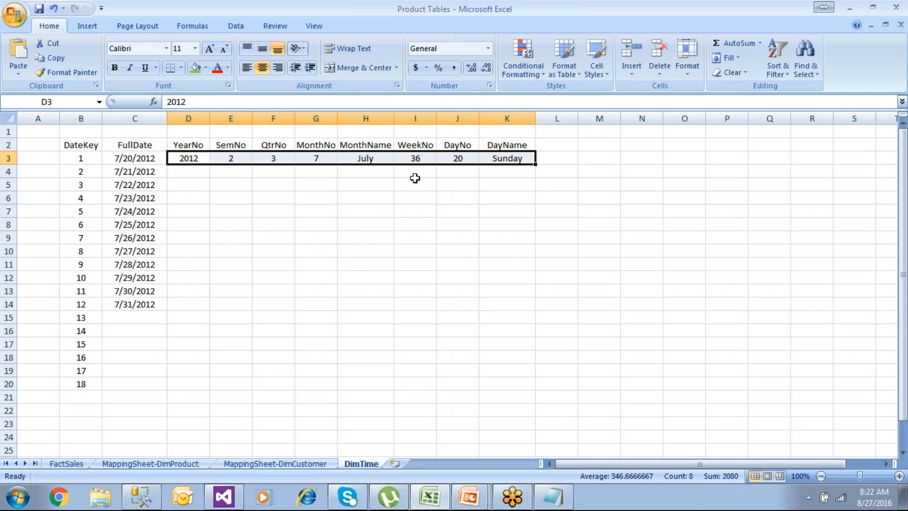
Add an IsItHoliday column in cell L2 with the value No in L3, and widen column L
{"action": "left_click", "coordinate": [550, 145]}
{"action": "type", "text": "Is"}
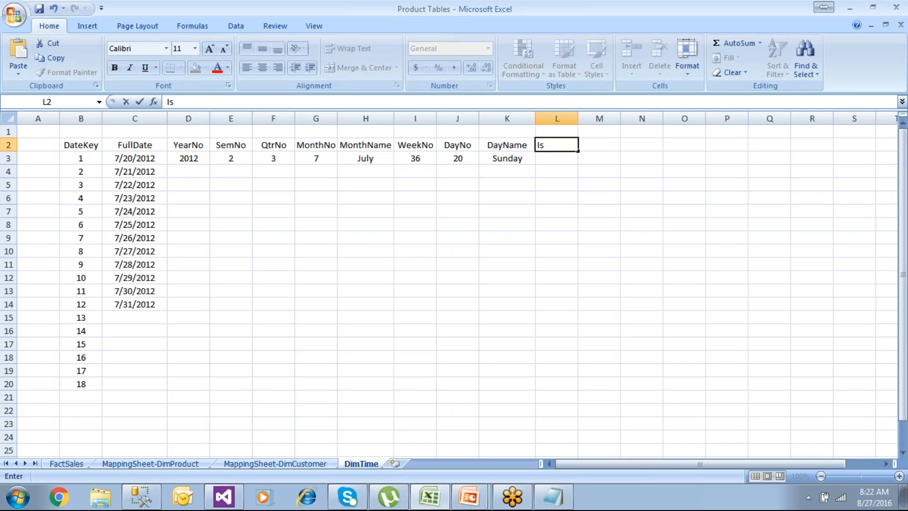
{"action": "type", "text": "ItHoliday"}
{"action": "key", "text": "Return"}
{"action": "type", "text": "N"}
{"action": "key", "text": "Return"}
{"action": "key", "text": "Up"}
{"action": "type", "text": "No"}
{"action": "key", "text": "Return"}
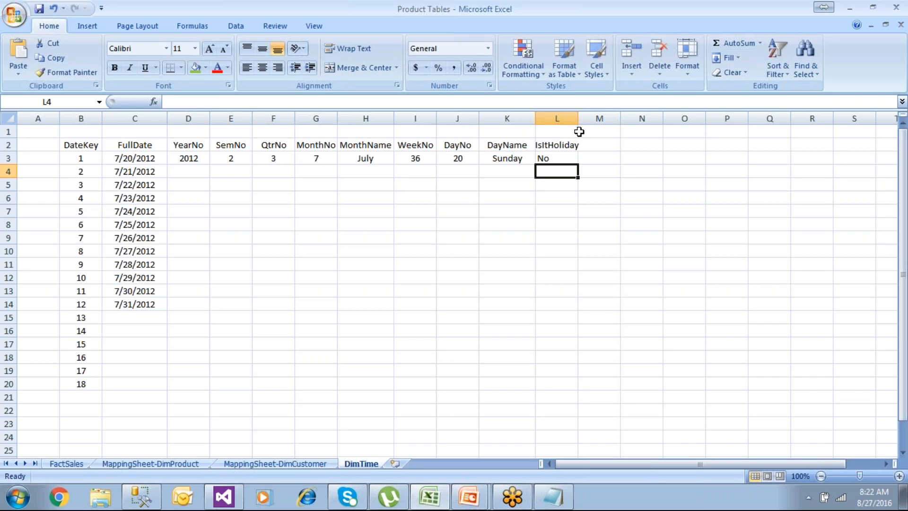
{"action": "left_click_drag", "start_coordinate": [578, 119], "coordinate": [620, 195]}
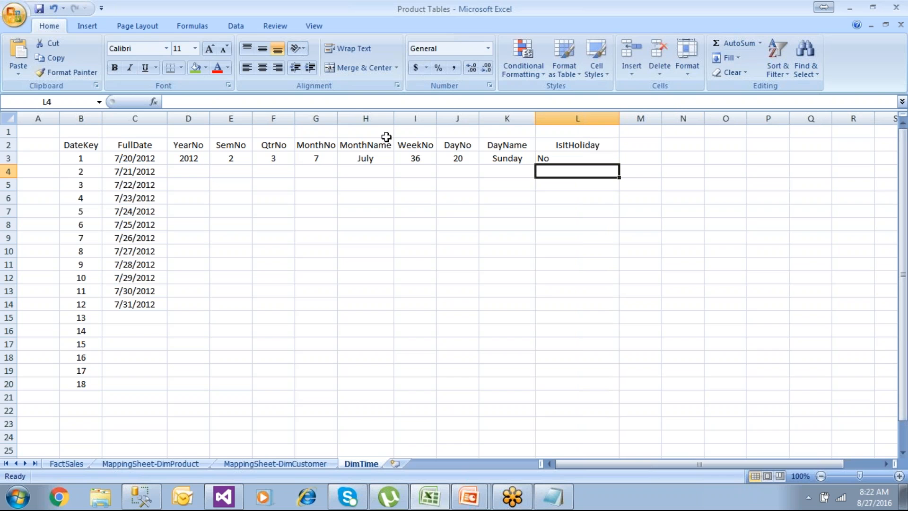
Select the DimTime headers B2 to L2 and switch to SQL Server Management Studio to view the DimTime table script
{"action": "left_click_drag", "start_coordinate": [81, 145], "coordinate": [594, 146]}
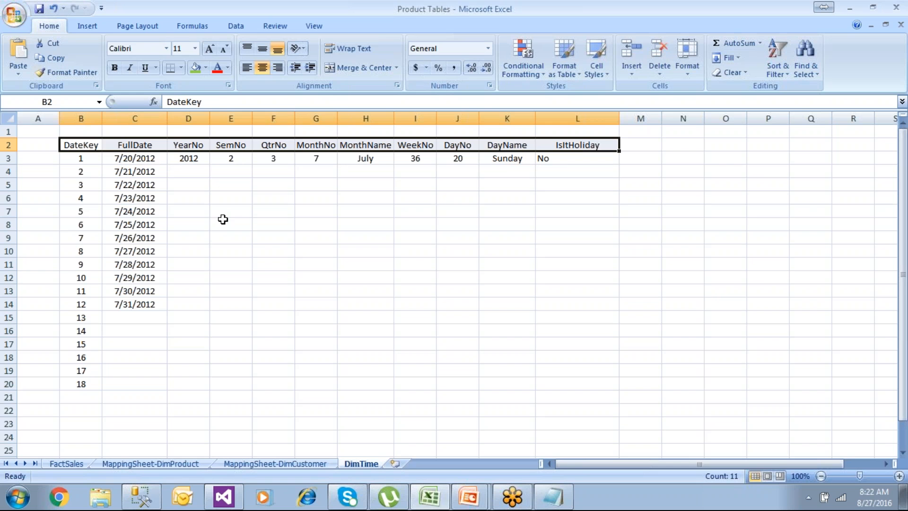
{"action": "left_click", "coordinate": [148, 499]}
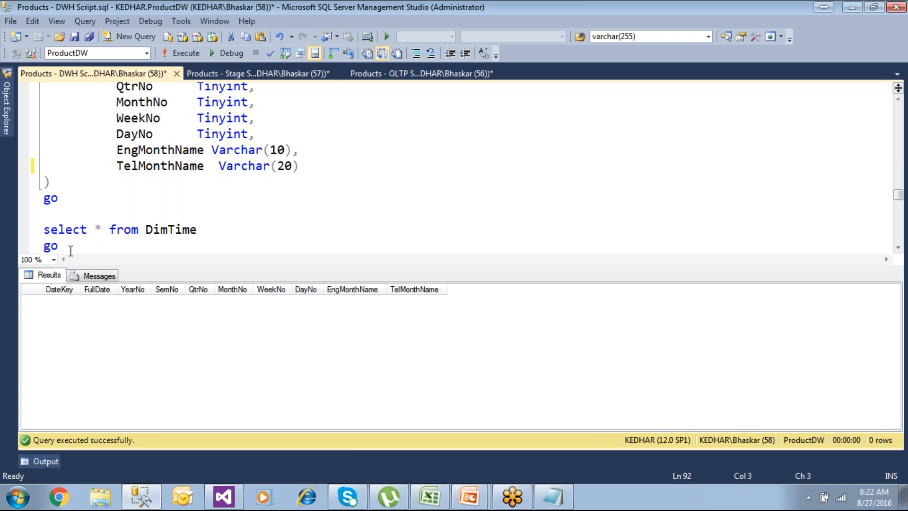
{"action": "mouse_move", "coordinate": [128, 497]}
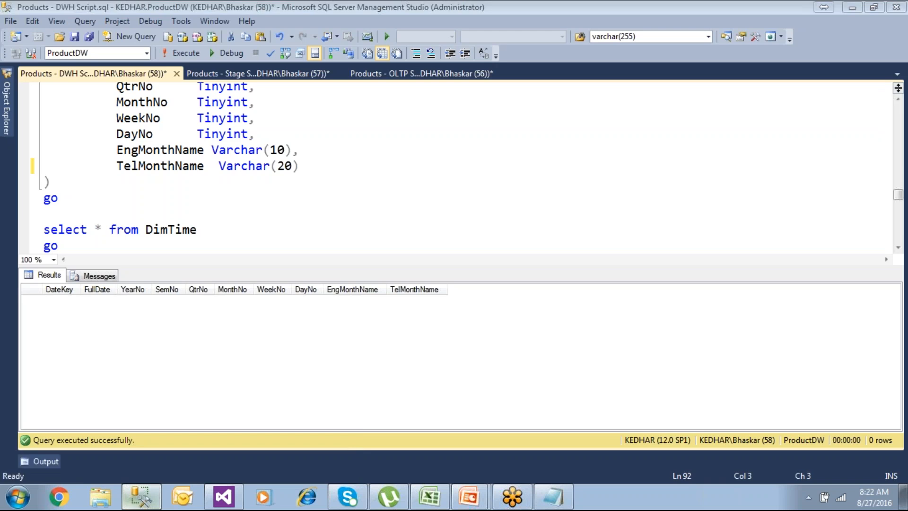
Switch to File Explorer and look for the DimTime script in the Data folder on drive D and in Google Drive on drive E
{"action": "key", "text": "super+e"}
{"action": "left_click", "coordinate": [362, 110]}
{"action": "double_click", "coordinate": [362, 110]}
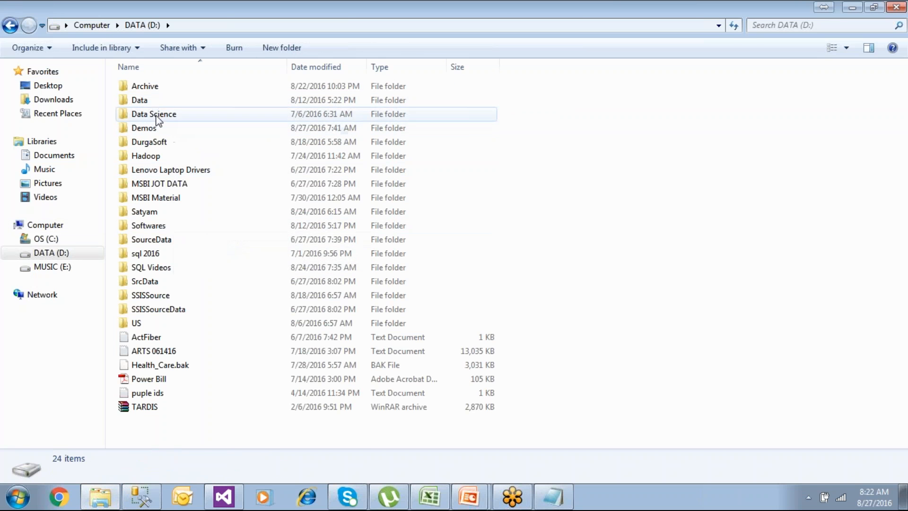
{"action": "double_click", "coordinate": [152, 100]}
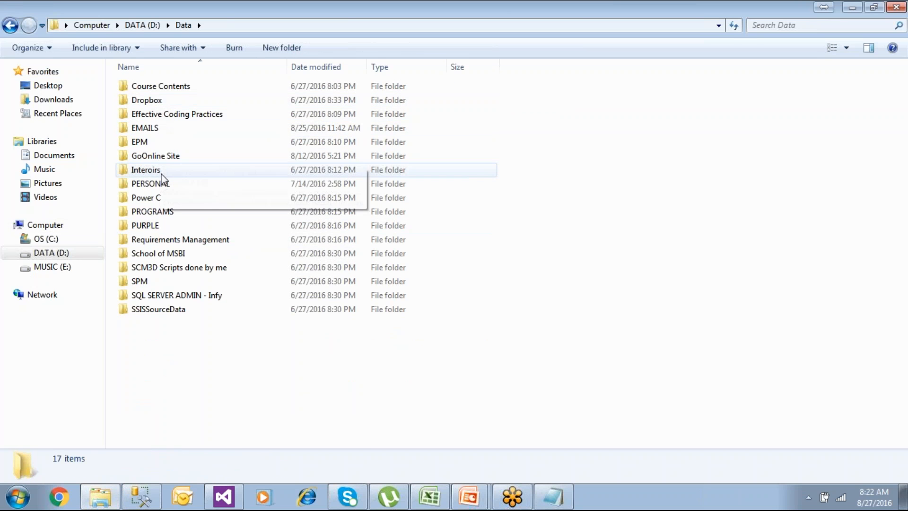
{"action": "left_click", "coordinate": [52, 267]}
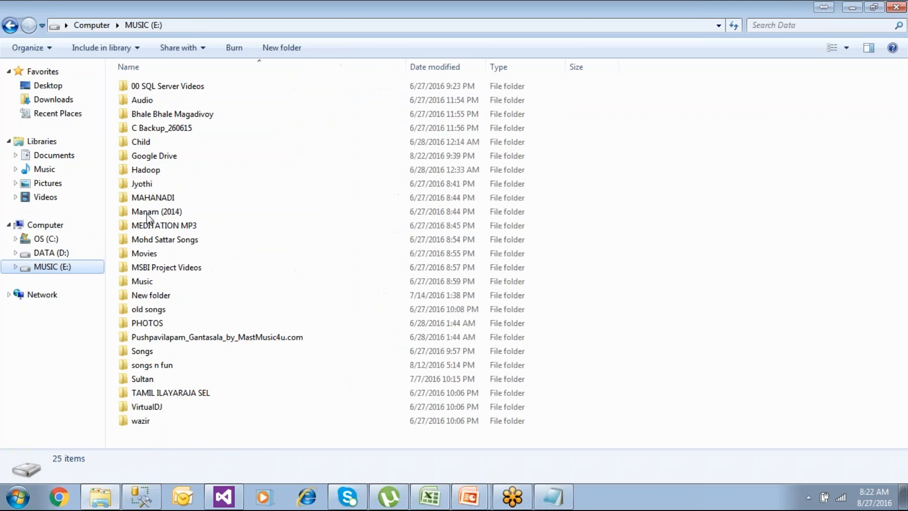
{"action": "double_click", "coordinate": [174, 90]}
{"action": "left_click", "coordinate": [11, 25]}
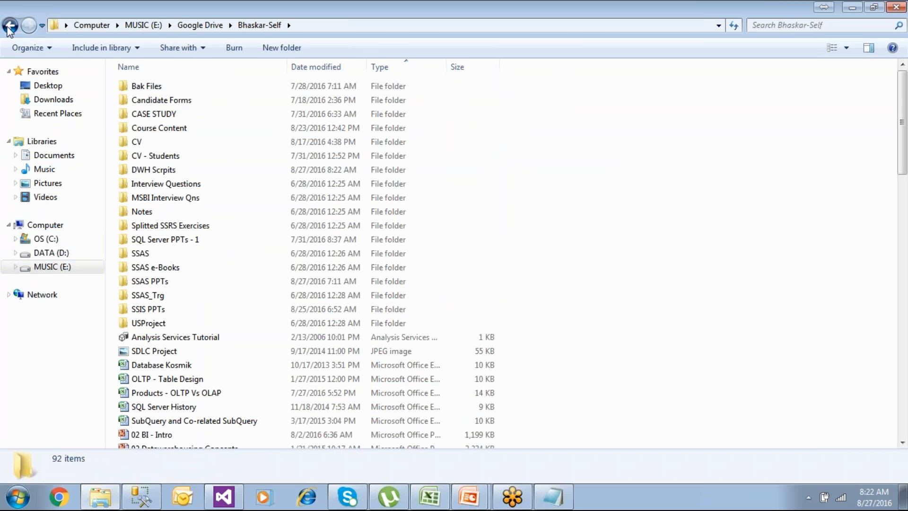
Open the script 04 DimTime - StoredProc from the allfiles folder of DWH Project Kosmik in SQL Server Management Studio
{"action": "left_click", "coordinate": [167, 102]}
{"action": "double_click", "coordinate": [167, 101]}
{"action": "double_click", "coordinate": [157, 88]}
{"action": "left_click", "coordinate": [167, 129]}
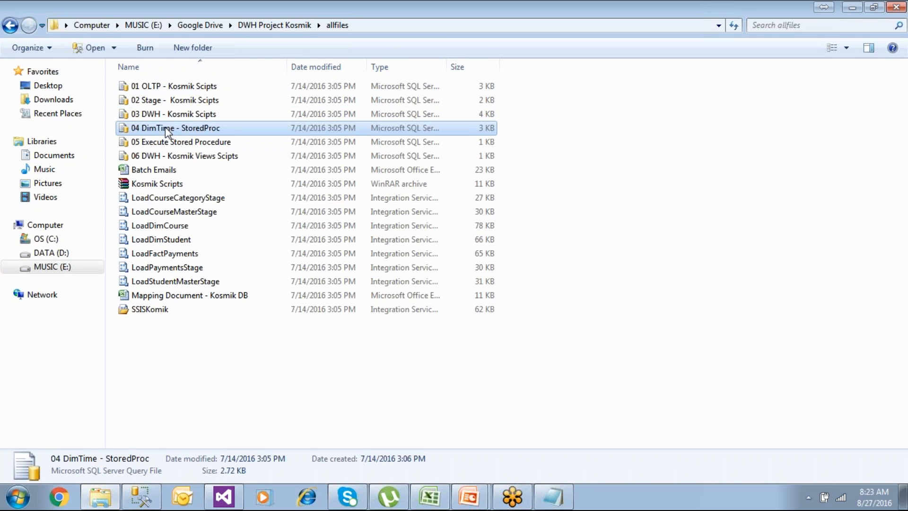
{"action": "double_click", "coordinate": [166, 131]}
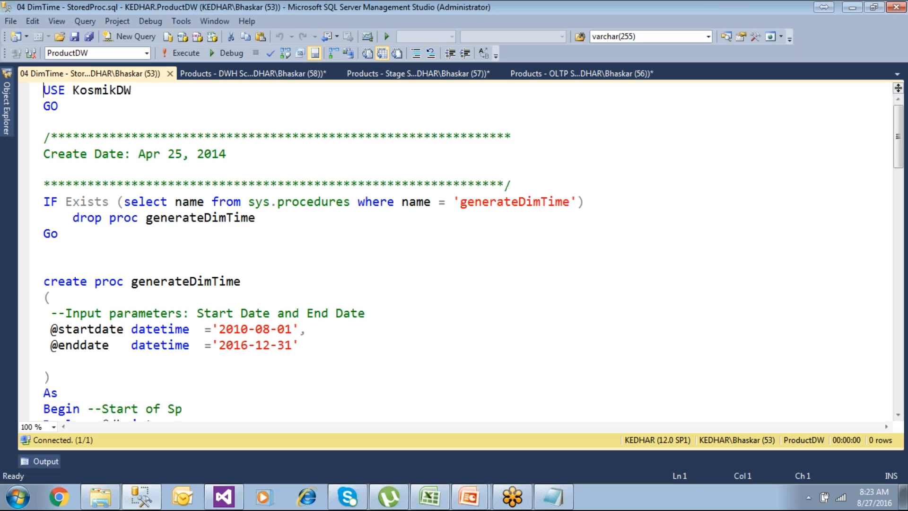
Change the database in the USE statement to ProductDW and save the stored procedure script
{"action": "double_click", "coordinate": [124, 91]}
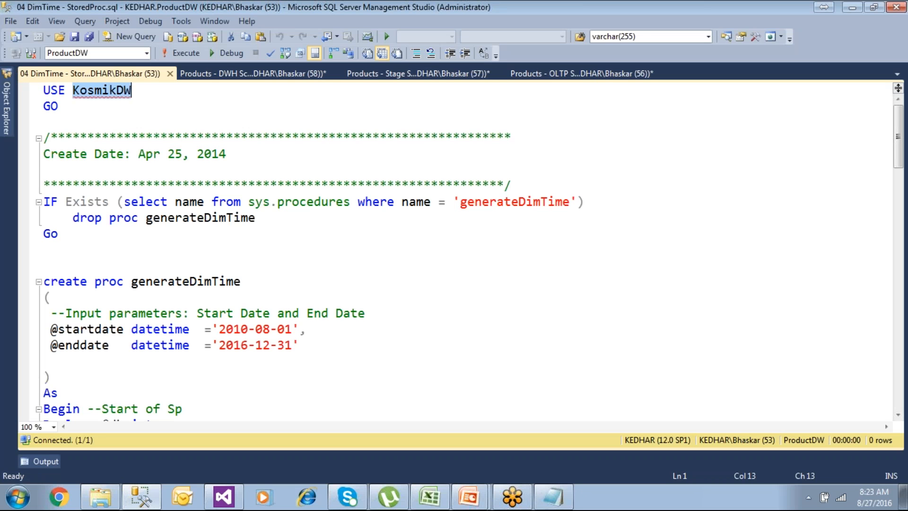
{"action": "type", "text": "Pr"}
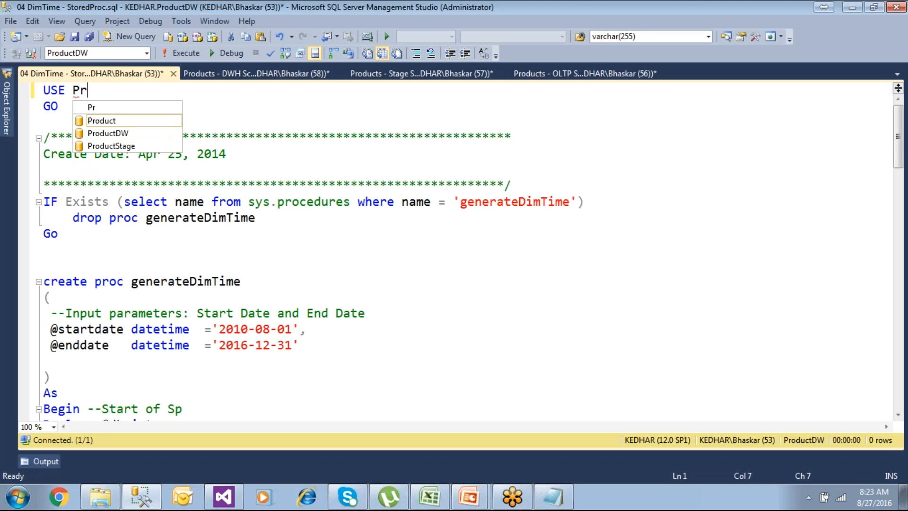
{"action": "double_click", "coordinate": [131, 134]}
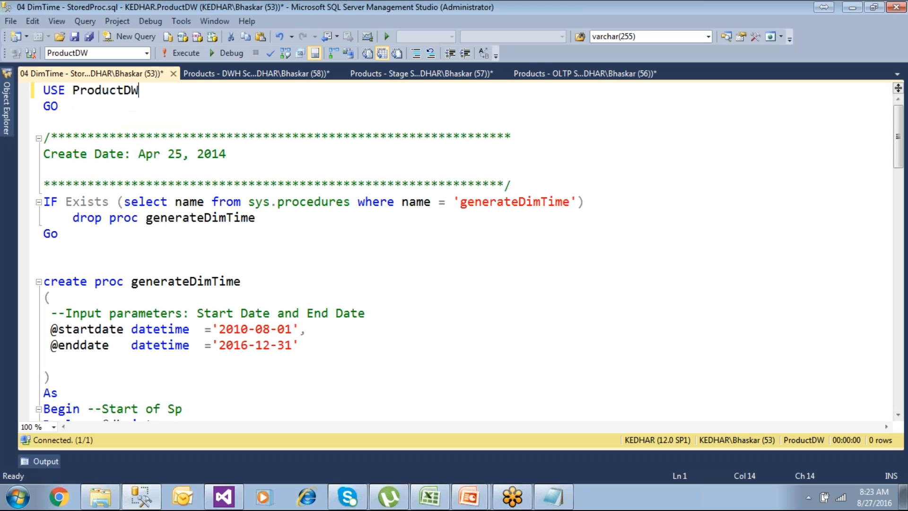
{"action": "key", "text": "ctrl+s"}
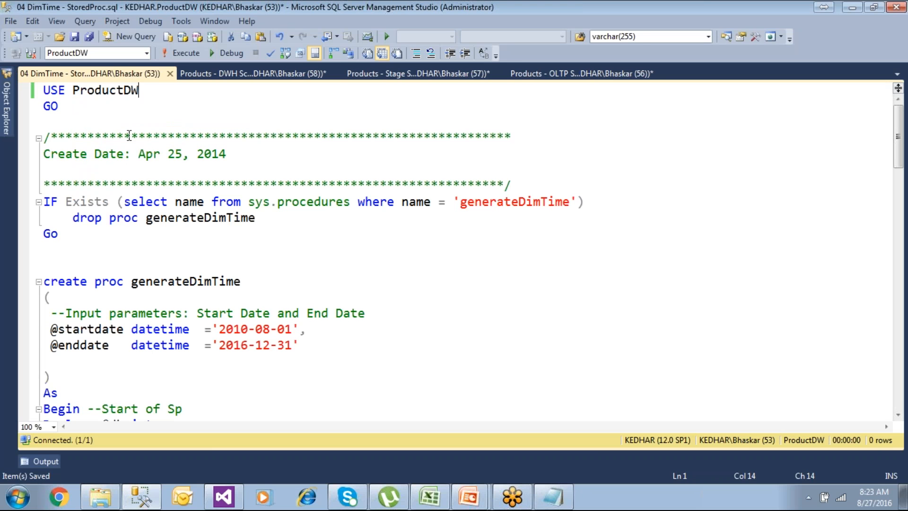
{"action": "scroll", "coordinate": [151, 211], "scroll_direction": "down", "scroll_amount": 1}
{"action": "left_click_drag", "start_coordinate": [133, 234], "coordinate": [261, 236]}
{"action": "left_click_drag", "start_coordinate": [233, 286], "coordinate": [249, 283]}
{"action": "left_click", "coordinate": [247, 285]}
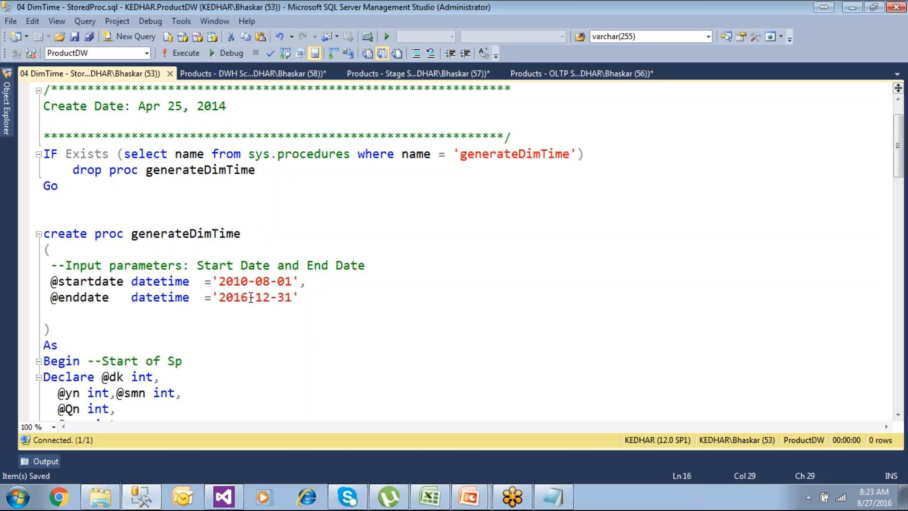
{"action": "key", "text": "BackSpace"}
{"action": "type", "text": "2"}
{"action": "key", "text": "Delete"}
{"action": "type", "text": "7"}
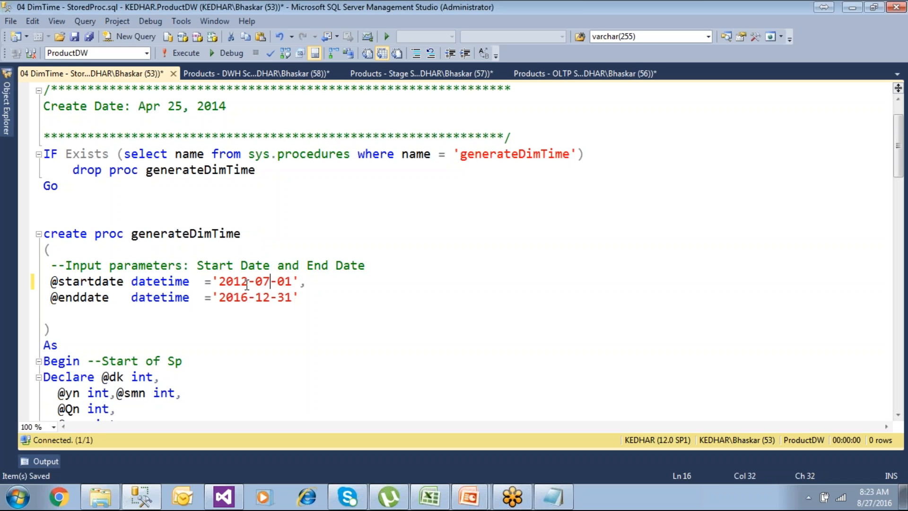
{"action": "key", "text": "shift+Right"}
{"action": "key", "text": "shift+Right"}
{"action": "type", "text": "20"}
{"action": "left_click_drag", "start_coordinate": [219, 297], "coordinate": [292, 297]}
{"action": "left_click", "coordinate": [298, 310]}
Look through the generateDimTime procedure down to its end and back up to the variable declarations
{"action": "scroll", "coordinate": [141, 282], "scroll_direction": "down", "scroll_amount": 2}
{"action": "scroll", "coordinate": [134, 284], "scroll_direction": "down", "scroll_amount": 12}
{"action": "scroll", "coordinate": [133, 284], "scroll_direction": "down", "scroll_amount": 4}
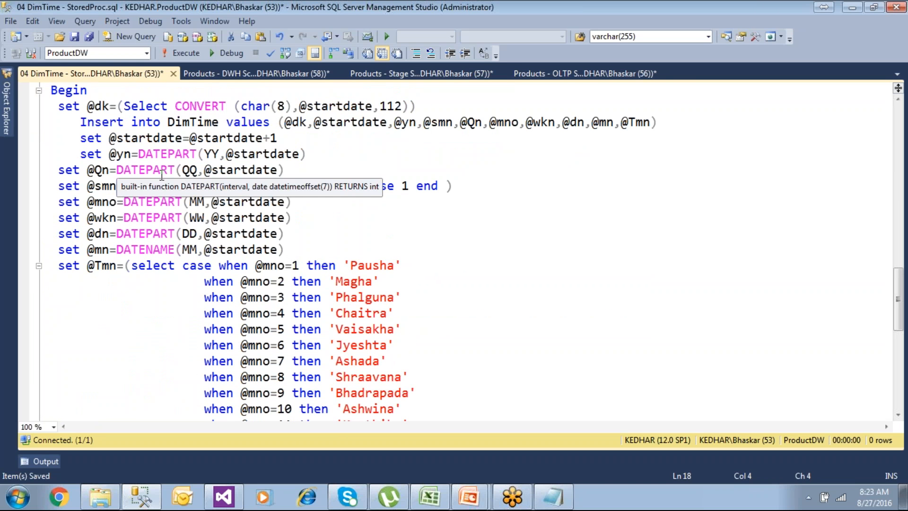
{"action": "scroll", "coordinate": [182, 220], "scroll_direction": "down", "scroll_amount": 3}
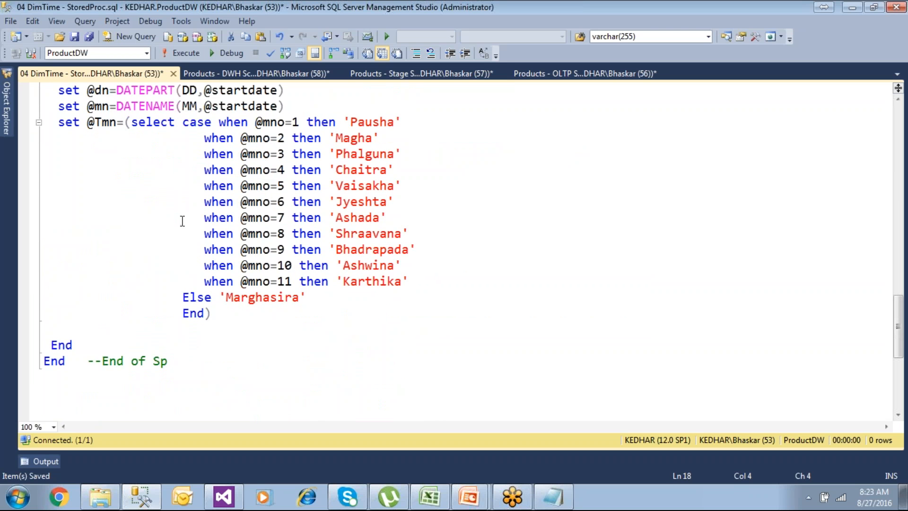
{"action": "scroll", "coordinate": [200, 259], "scroll_direction": "up", "scroll_amount": 5}
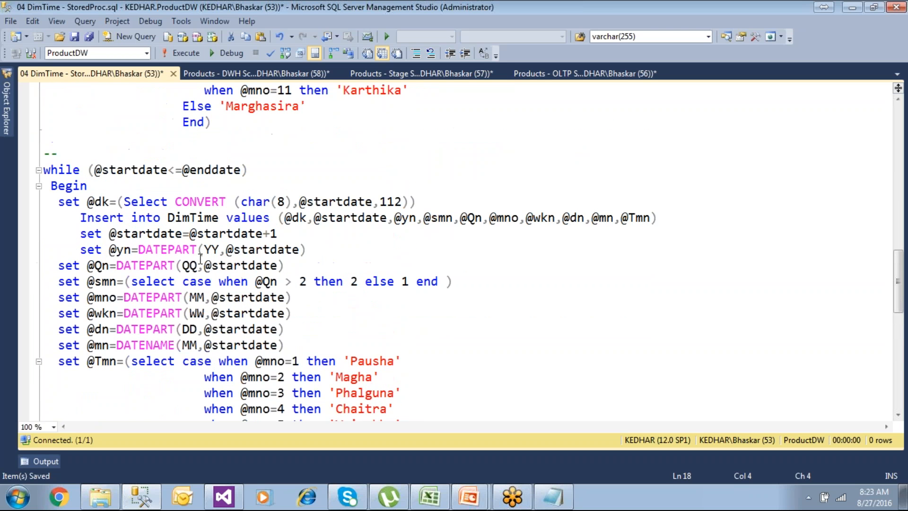
{"action": "scroll", "coordinate": [200, 259], "scroll_direction": "up", "scroll_amount": 6}
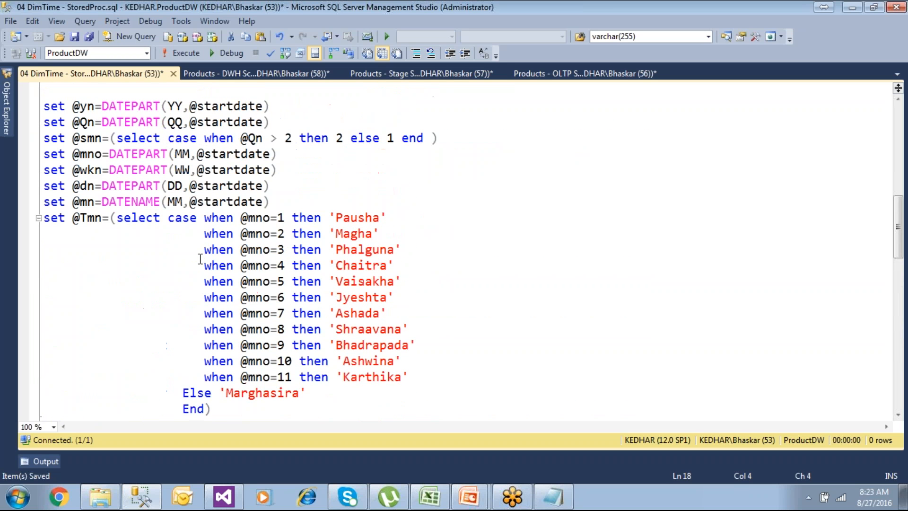
{"action": "scroll", "coordinate": [200, 259], "scroll_direction": "up", "scroll_amount": 1}
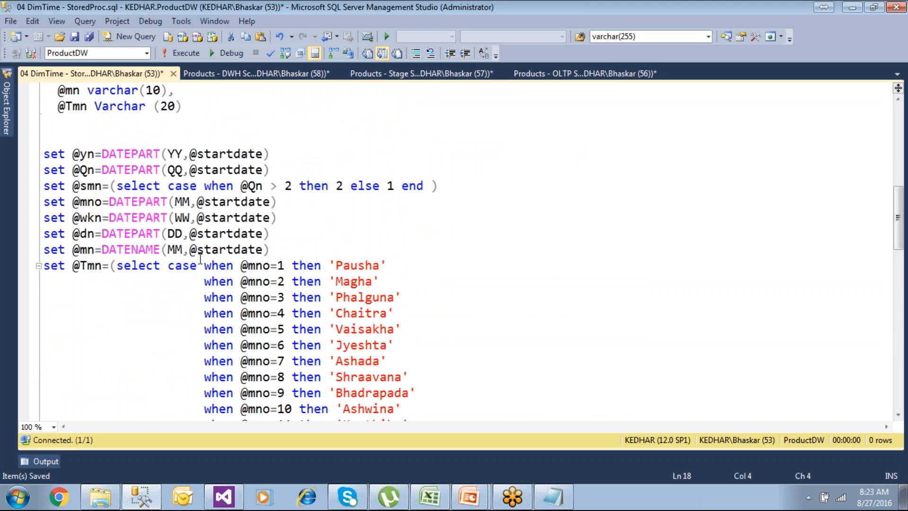
{"action": "scroll", "coordinate": [200, 259], "scroll_direction": "up", "scroll_amount": 3}
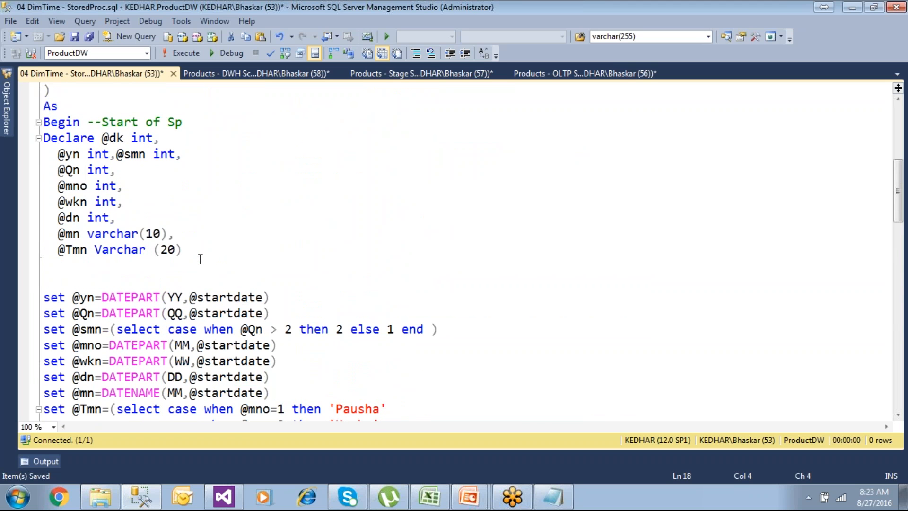
{"action": "scroll", "coordinate": [200, 259], "scroll_direction": "up", "scroll_amount": 2}
{"action": "scroll", "coordinate": [201, 259], "scroll_direction": "down", "scroll_amount": 4}
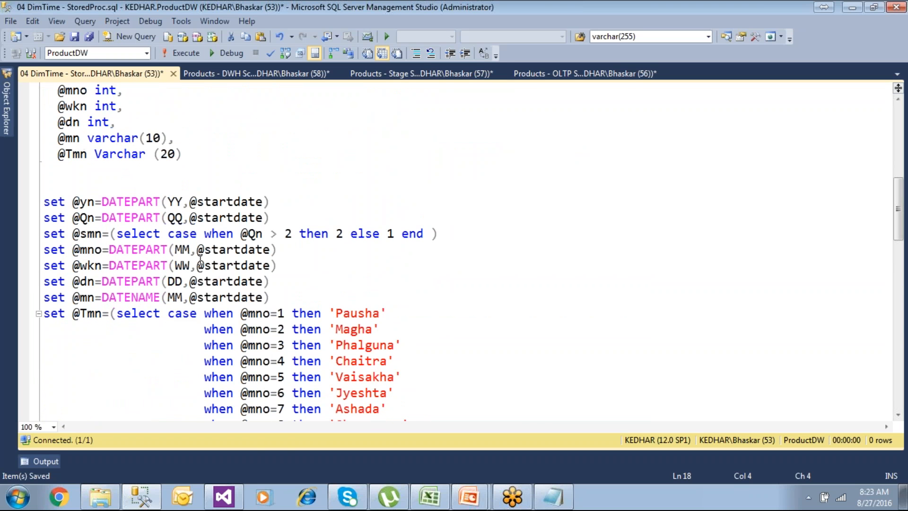
{"action": "scroll", "coordinate": [200, 259], "scroll_direction": "down", "scroll_amount": 2}
{"action": "scroll", "coordinate": [201, 260], "scroll_direction": "down", "scroll_amount": 2}
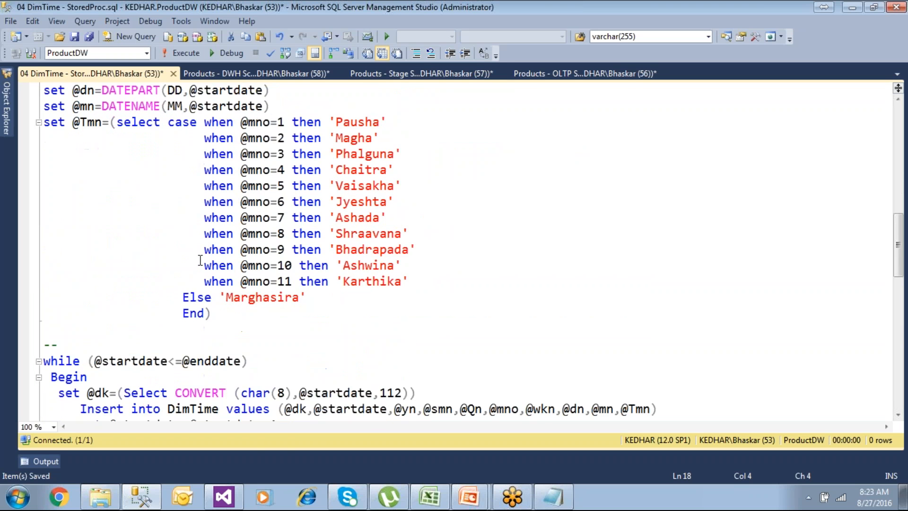
{"action": "scroll", "coordinate": [200, 260], "scroll_direction": "down", "scroll_amount": 1}
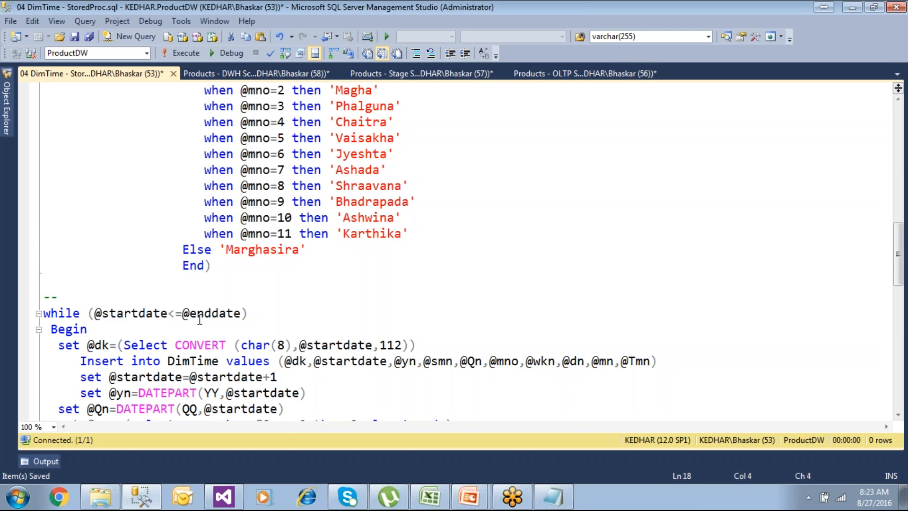
{"action": "left_click_drag", "start_coordinate": [183, 314], "coordinate": [242, 314]}
{"action": "left_click", "coordinate": [131, 314]}
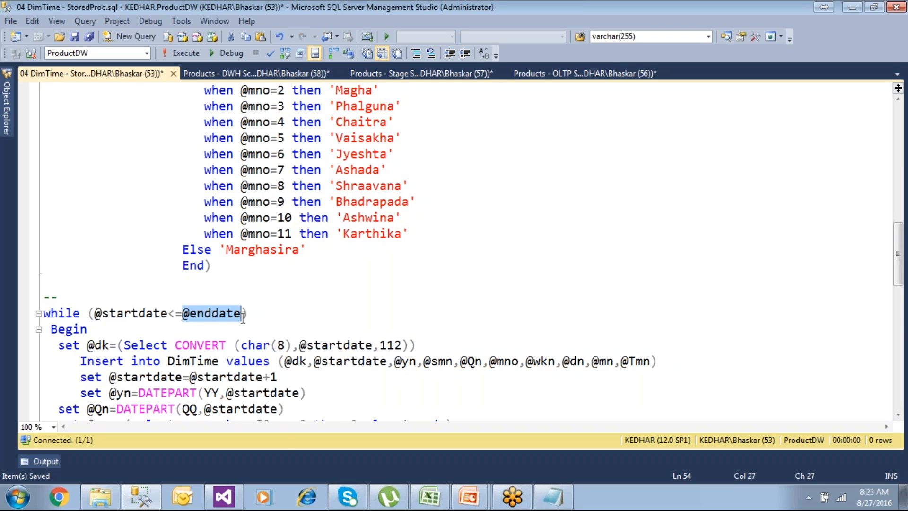
{"action": "scroll", "coordinate": [241, 314], "scroll_direction": "down", "scroll_amount": 1}
{"action": "left_click", "coordinate": [73, 286]}
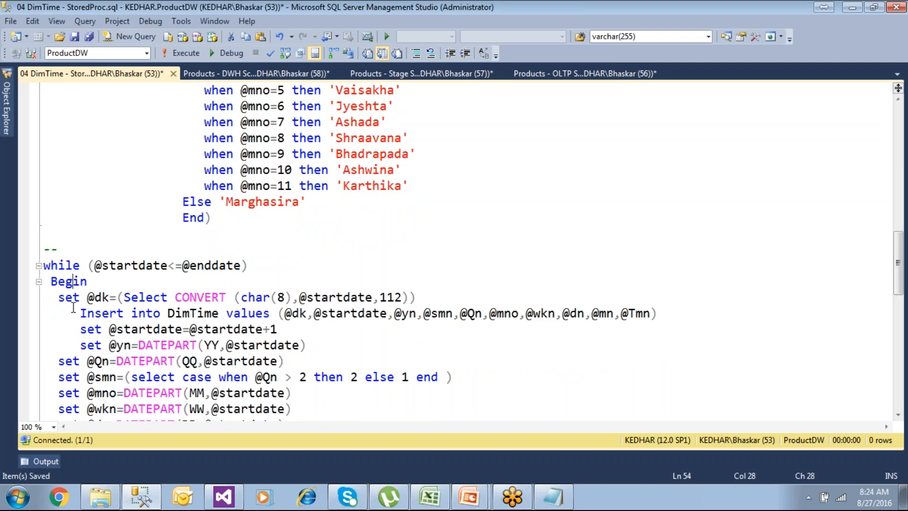
{"action": "scroll", "coordinate": [74, 315], "scroll_direction": "down", "scroll_amount": 8}
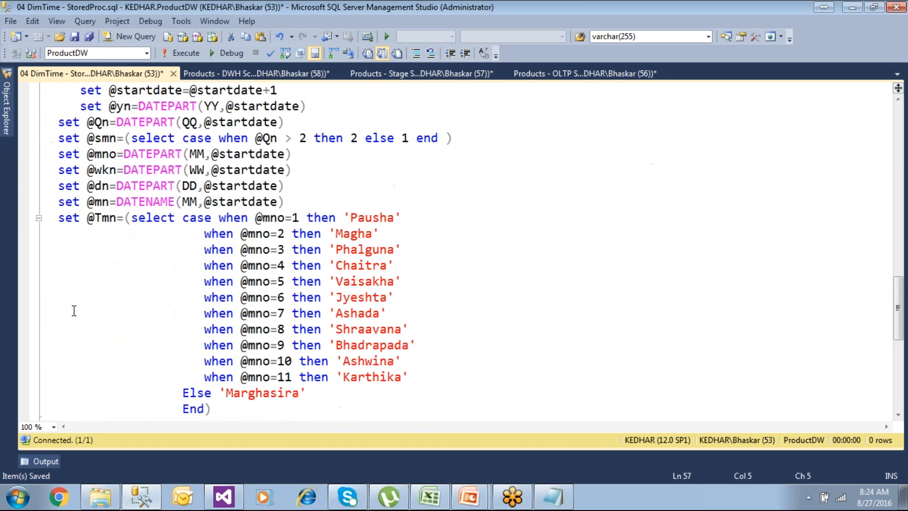
{"action": "left_click", "coordinate": [180, 318]}
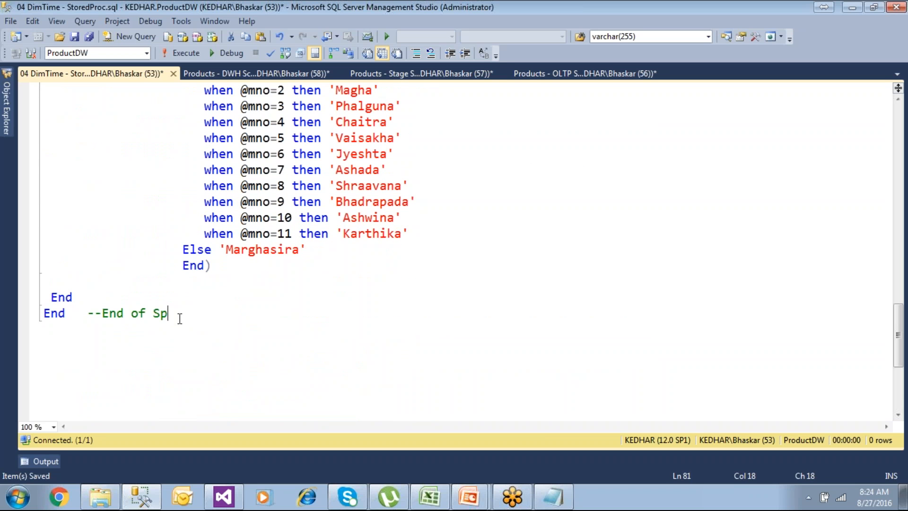
Execute the entire script to create the generateDimTime stored procedure in ProductDW
{"action": "scroll", "coordinate": [180, 318], "scroll_direction": "up", "scroll_amount": 20}
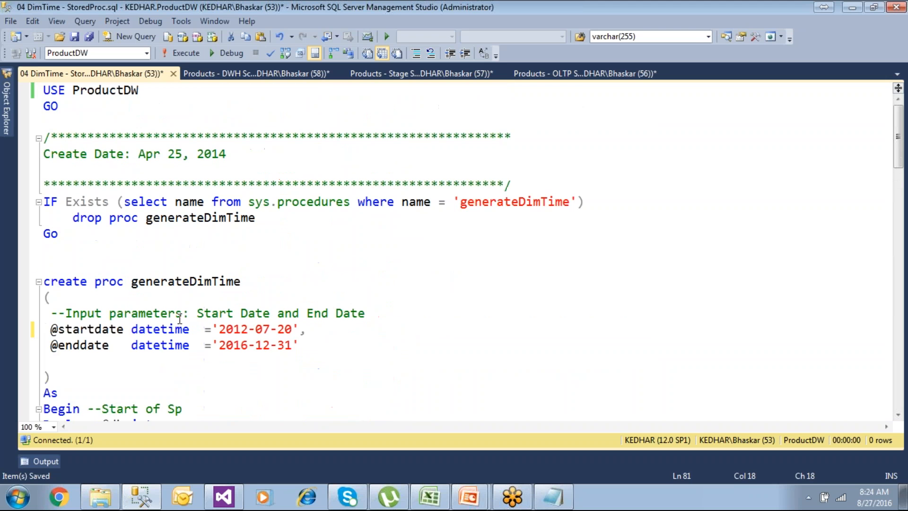
{"action": "key", "text": "ctrl+shift+Home"}
{"action": "left_click", "coordinate": [183, 53]}
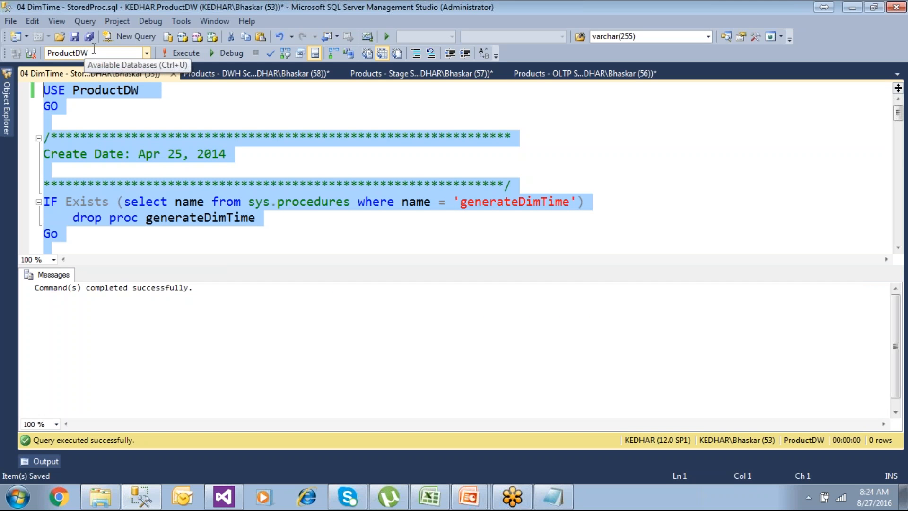
{"action": "left_click", "coordinate": [109, 112]}
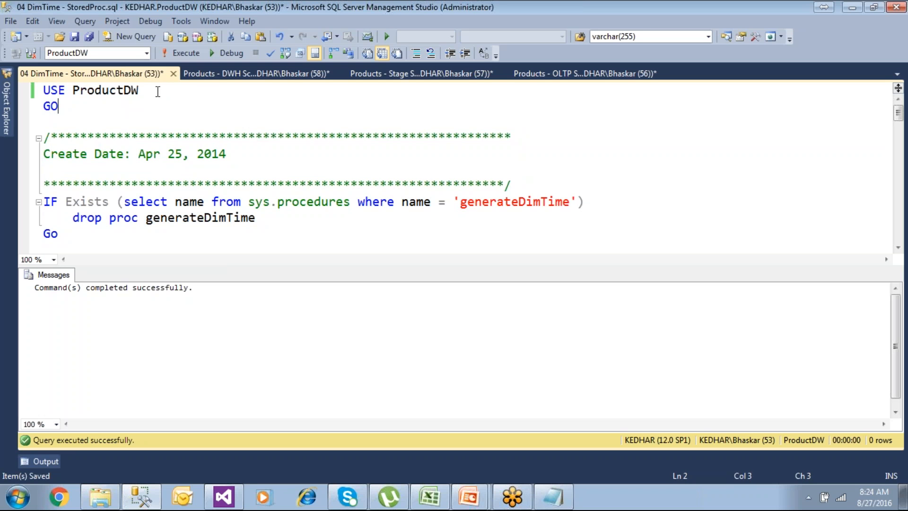
Copy the procedure name generateDimTime and close the 04 DimTime - StoredProc script
{"action": "scroll", "coordinate": [241, 190], "scroll_direction": "down", "scroll_amount": 2}
{"action": "left_click", "coordinate": [213, 187]}
{"action": "double_click", "coordinate": [214, 187]}
{"action": "key", "text": "ctrl+c"}
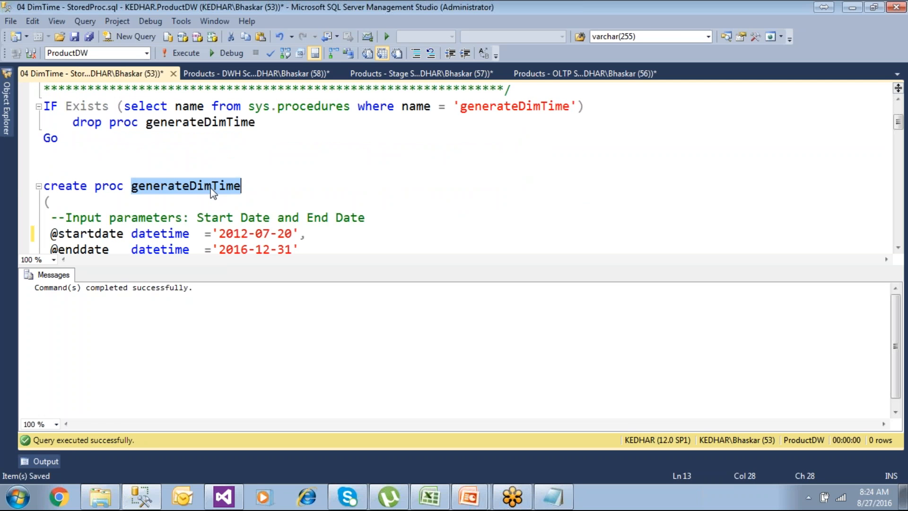
{"action": "left_click", "coordinate": [173, 74]}
{"action": "left_click", "coordinate": [492, 331]}
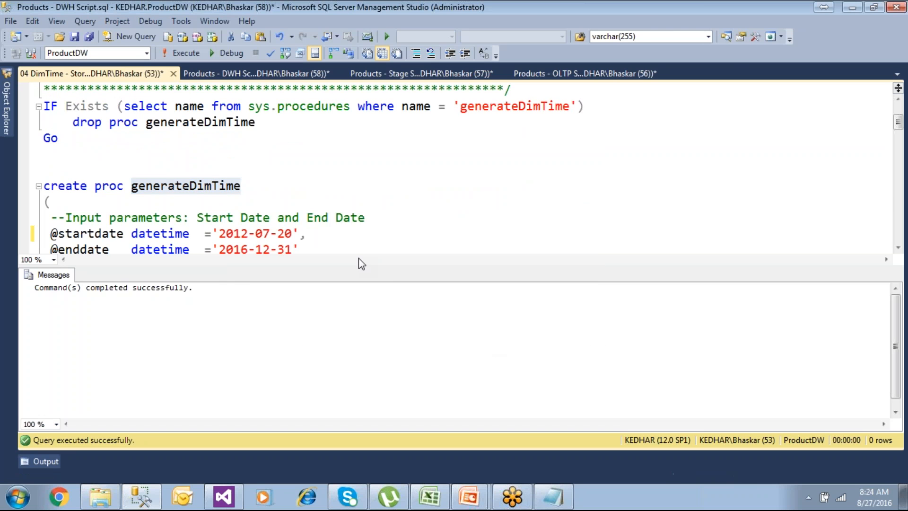
Write a new query with use ProductDW, go, and exec generateDimTime
{"action": "left_click", "coordinate": [131, 37]}
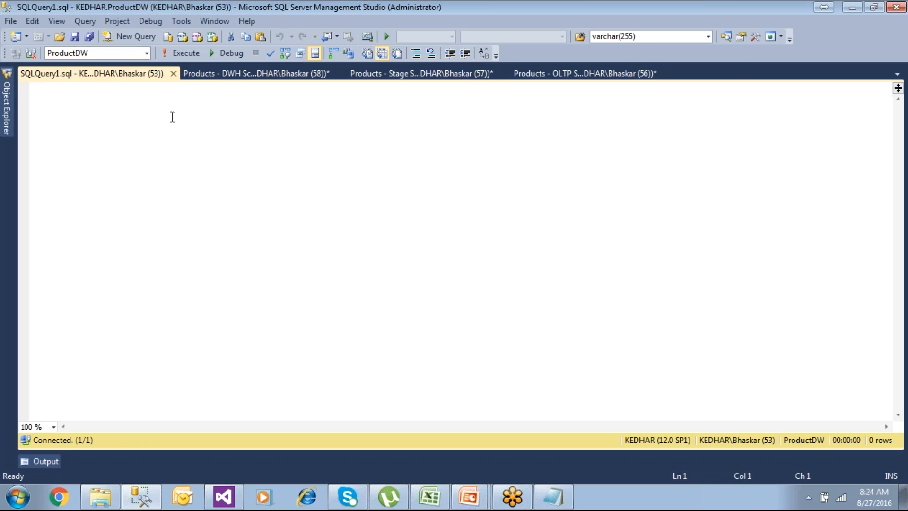
{"action": "type", "text": "use Pro"}
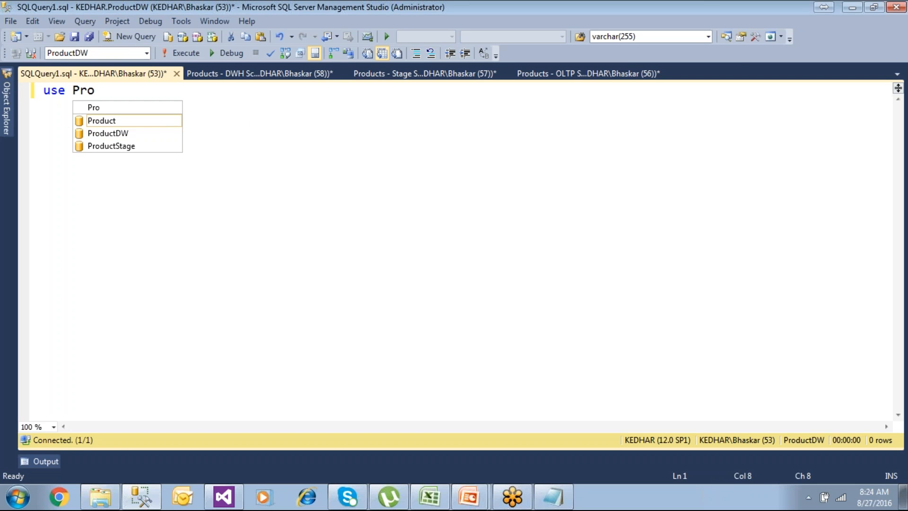
{"action": "double_click", "coordinate": [119, 135]}
{"action": "key", "text": "Return"}
{"action": "type", "text": "go"}
{"action": "key", "text": "Return"}
{"action": "key", "text": "Return"}
{"action": "type", "text": "exec"}
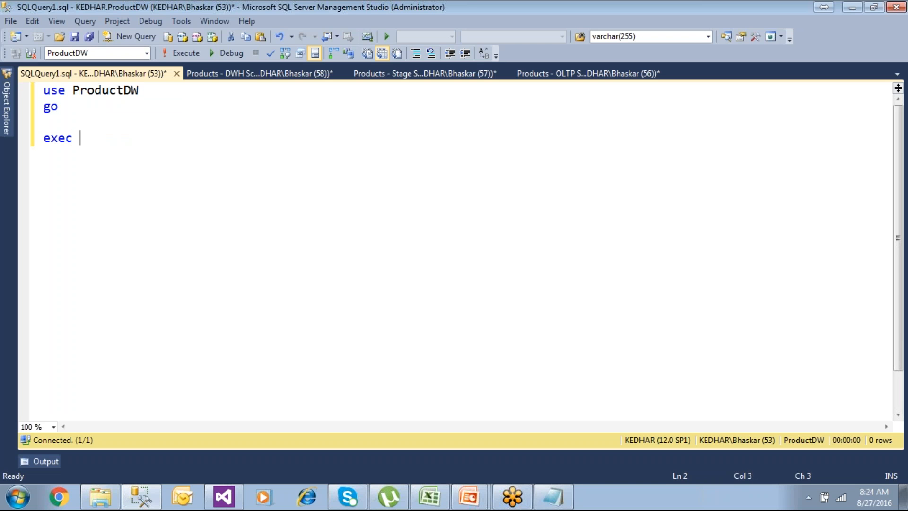
{"action": "key", "text": "ctrl+v"}
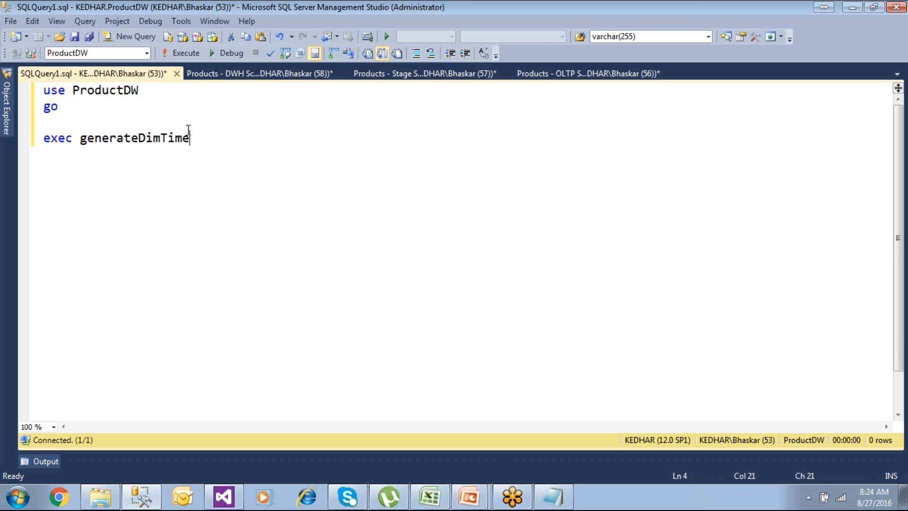
Execute the whole new query to fill the DimTime table through the stored procedure
{"action": "left_click_drag", "start_coordinate": [209, 144], "coordinate": [75, 80]}
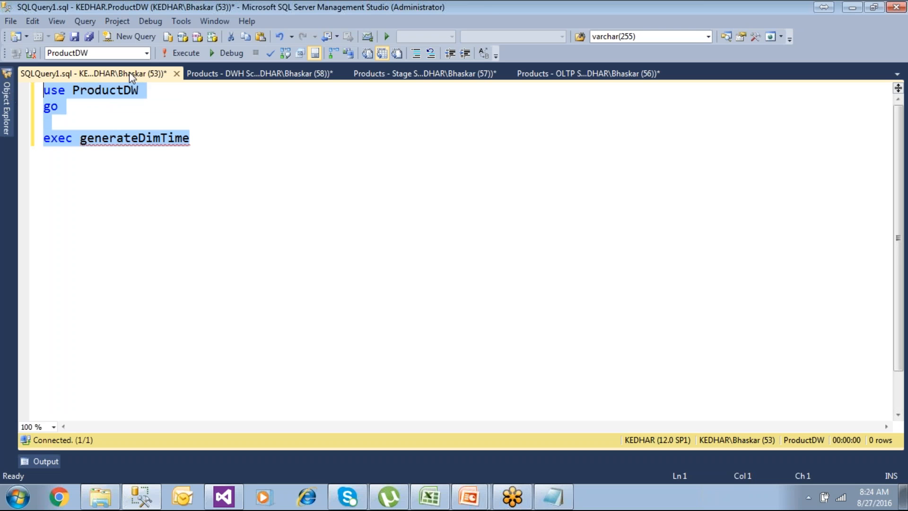
{"action": "left_click", "coordinate": [165, 54]}
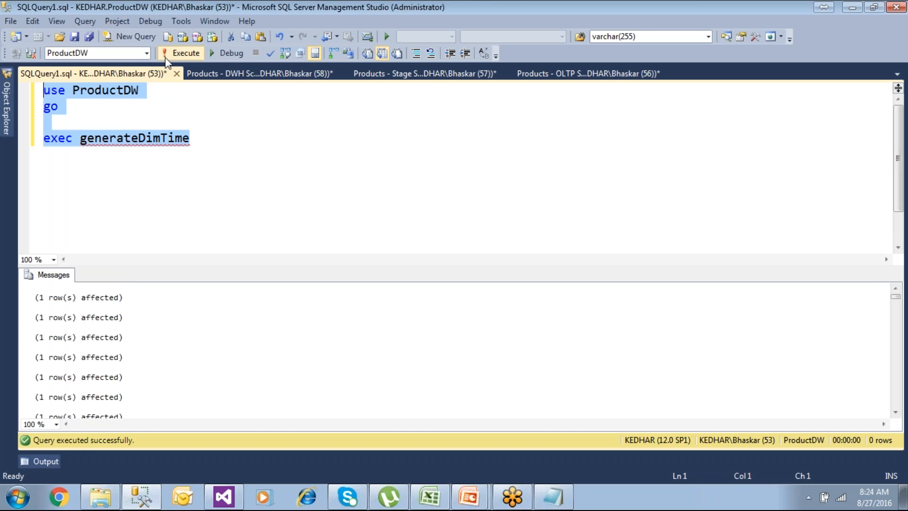
{"action": "left_click", "coordinate": [178, 154]}
Run select * from DimTime in the Products - DWH Script query
{"action": "left_click", "coordinate": [219, 76]}
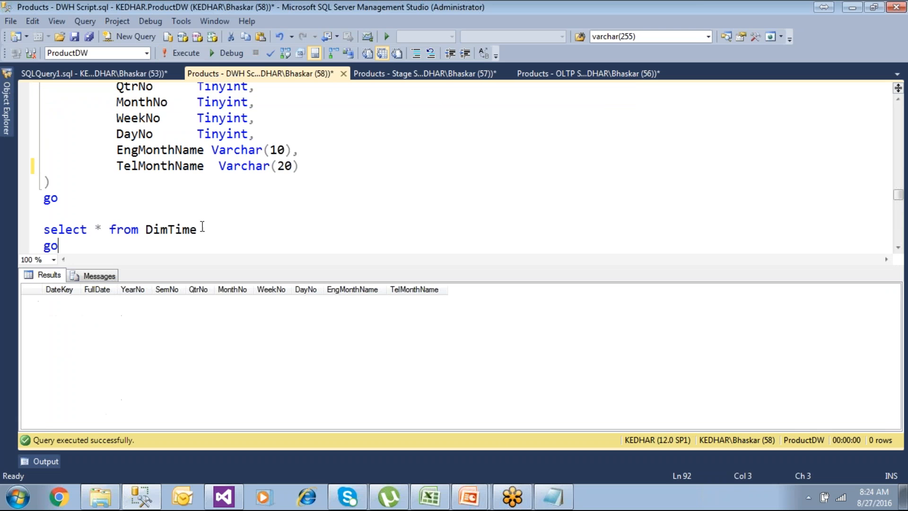
{"action": "key", "text": "shift+Home"}
{"action": "key", "text": "shift+Up"}
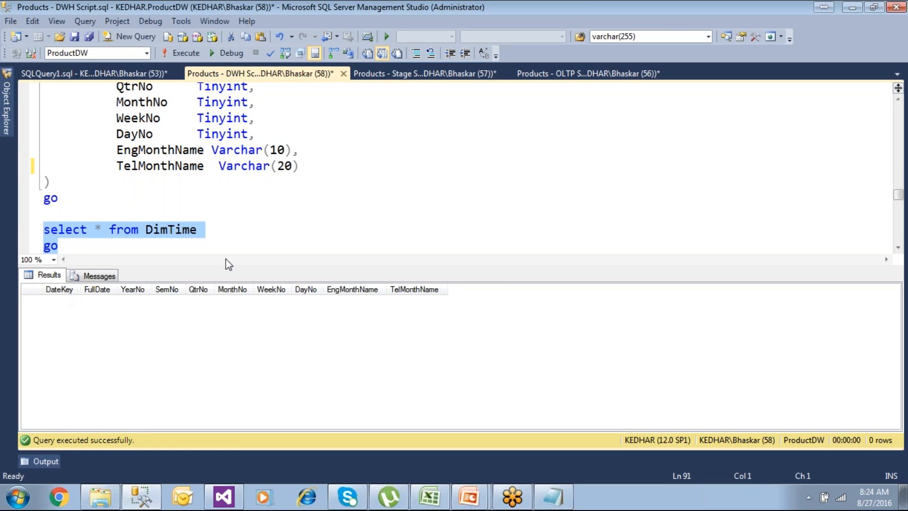
{"action": "left_click", "coordinate": [179, 57]}
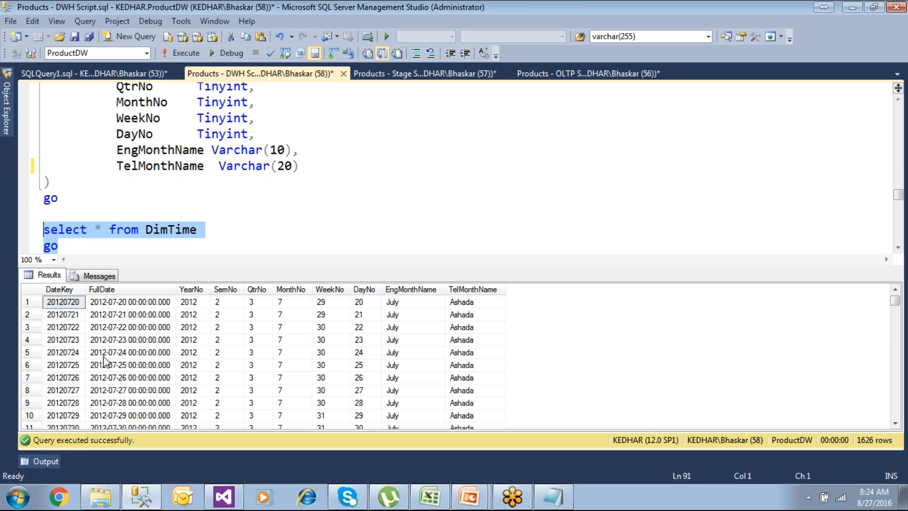
Examine the returned DimTime rows across the FullDate, QtrNo, MonthNo, EngMonthName and TelMonthName columns
{"action": "left_click", "coordinate": [135, 304]}
{"action": "left_click", "coordinate": [242, 304]}
{"action": "left_click", "coordinate": [306, 303]}
{"action": "left_click", "coordinate": [421, 305]}
{"action": "left_click", "coordinate": [458, 306]}
{"action": "left_click", "coordinate": [463, 337]}
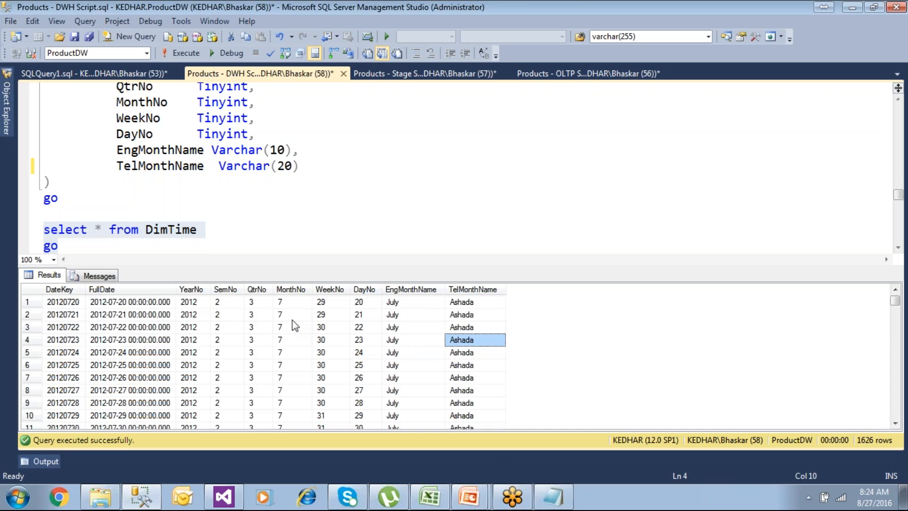
{"action": "left_click", "coordinate": [399, 304]}
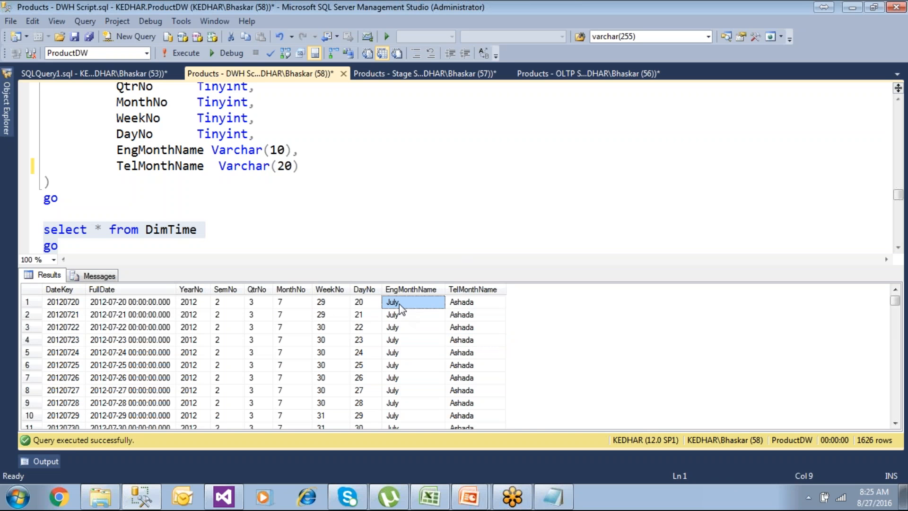
Compare the EngMonthName and TelMonthName values in the DimTime rows from July through September 2012
{"action": "left_click", "coordinate": [448, 305]}
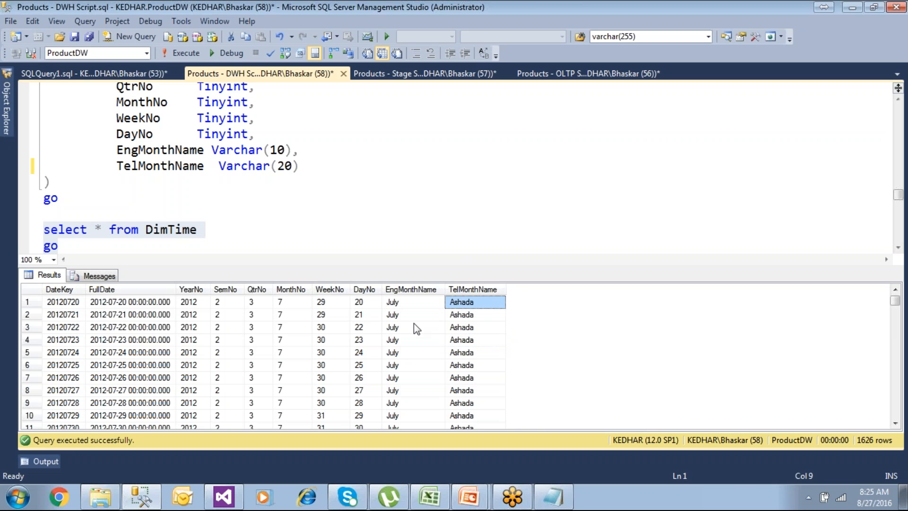
{"action": "left_click", "coordinate": [468, 329]}
{"action": "left_click", "coordinate": [461, 353]}
{"action": "left_click", "coordinate": [454, 389]}
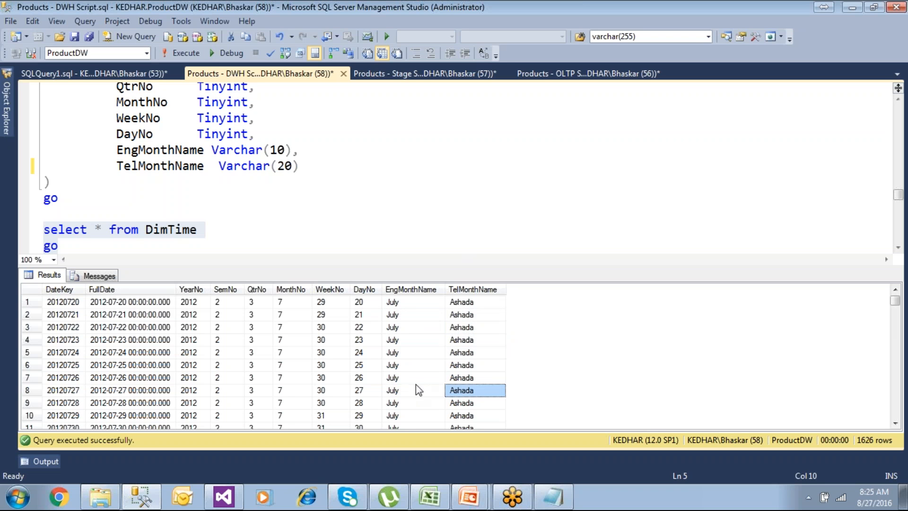
{"action": "scroll", "coordinate": [407, 390], "scroll_direction": "down", "scroll_amount": 11}
{"action": "left_click", "coordinate": [395, 390]}
{"action": "left_click", "coordinate": [474, 391]}
{"action": "scroll", "coordinate": [412, 405], "scroll_direction": "down", "scroll_amount": 2}
{"action": "left_click", "coordinate": [400, 406]}
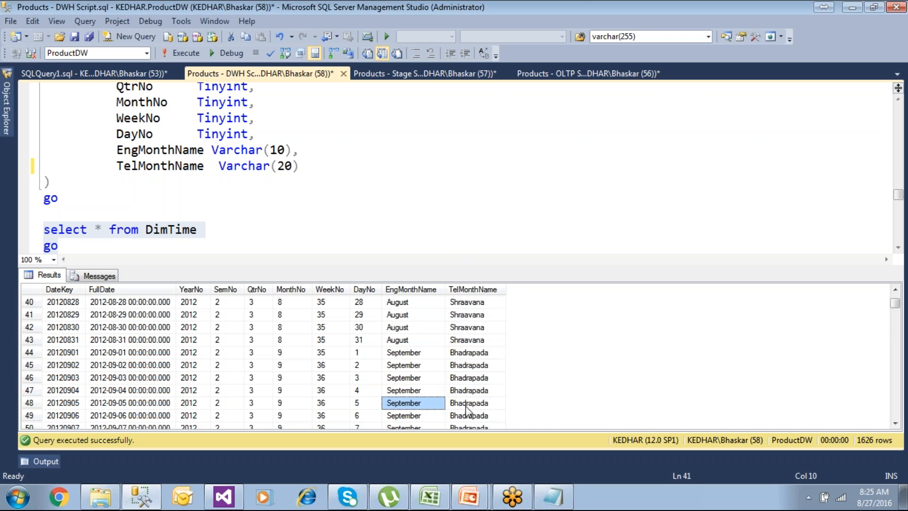
{"action": "key", "text": "Right"}
{"action": "left_click", "coordinate": [401, 407]}
{"action": "left_click", "coordinate": [485, 407]}
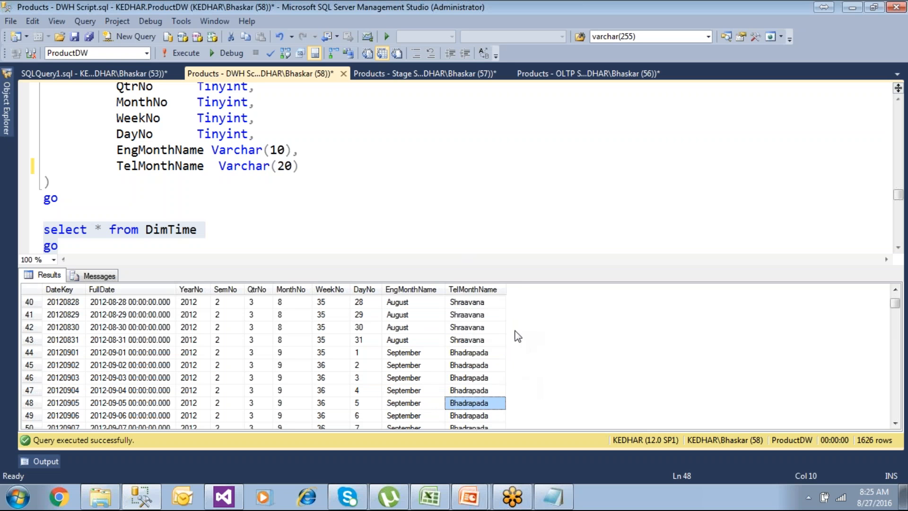
{"action": "left_click", "coordinate": [75, 378]}
Close the SQLQuery1.sql query without saving it and locate the create table FactSales statement in the DWH script
{"action": "left_click", "coordinate": [237, 238]}
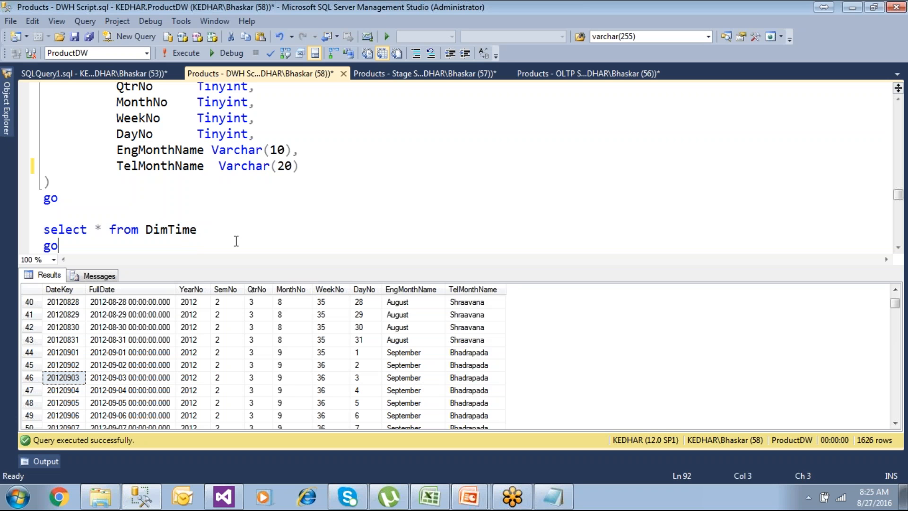
{"action": "double_click", "coordinate": [172, 232]}
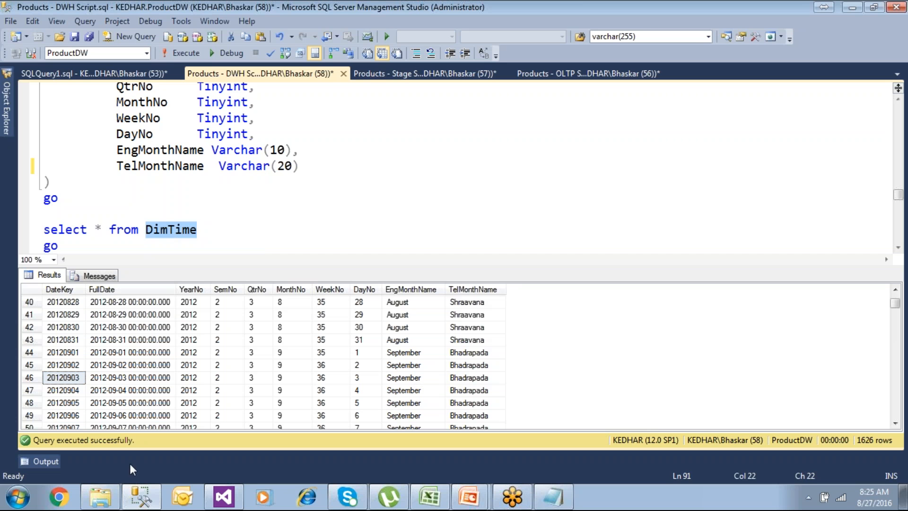
{"action": "mouse_move", "coordinate": [100, 496]}
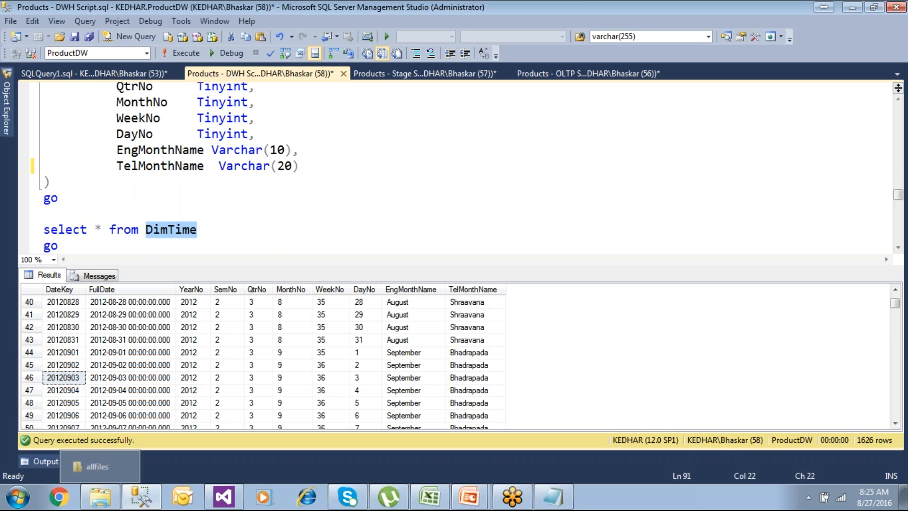
{"action": "left_click", "coordinate": [135, 74]}
{"action": "left_click", "coordinate": [176, 74]}
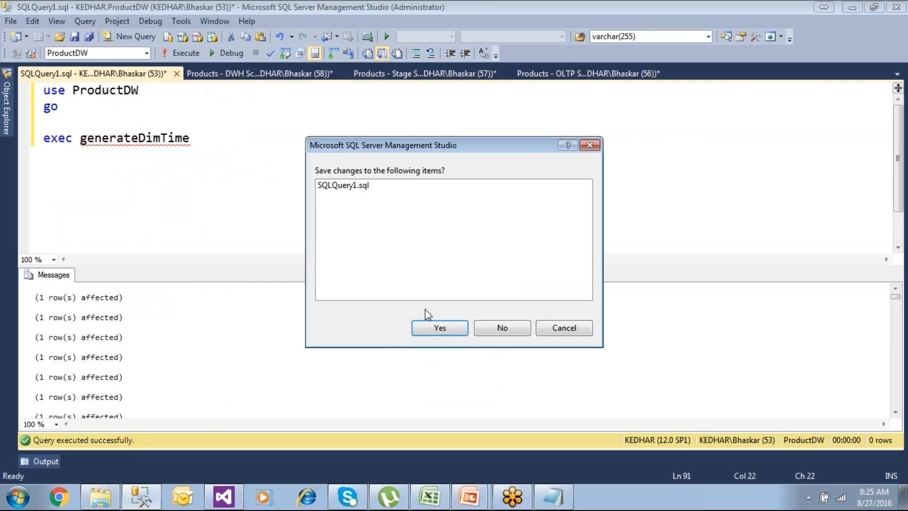
{"action": "left_click", "coordinate": [492, 328]}
{"action": "left_click", "coordinate": [242, 211]}
{"action": "scroll", "coordinate": [241, 212], "scroll_direction": "down", "scroll_amount": 3}
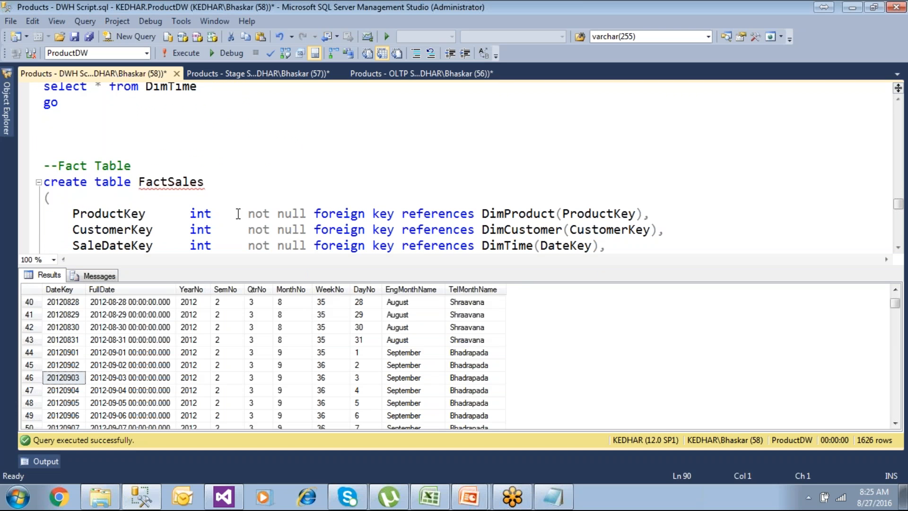
{"action": "double_click", "coordinate": [175, 182]}
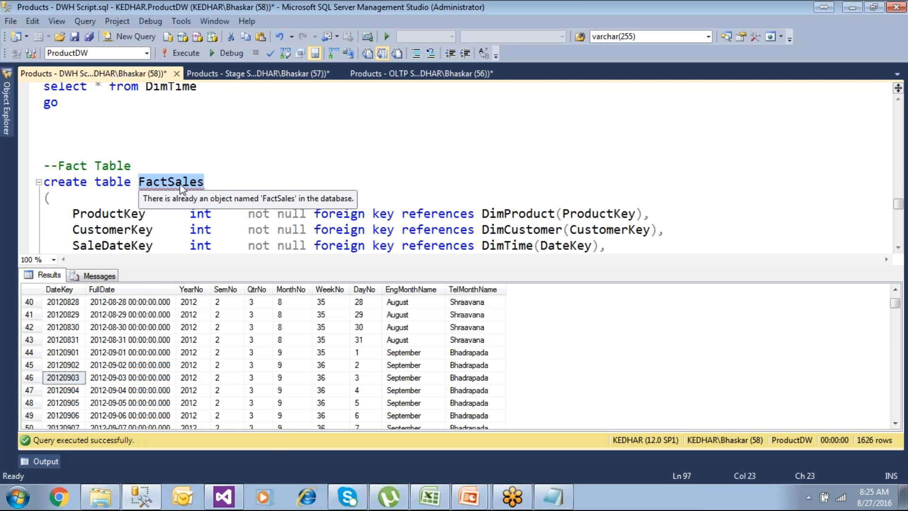
Open a new Notepad document and write the heading DWH underlined with a row of dashes
{"action": "left_click", "coordinate": [18, 497]}
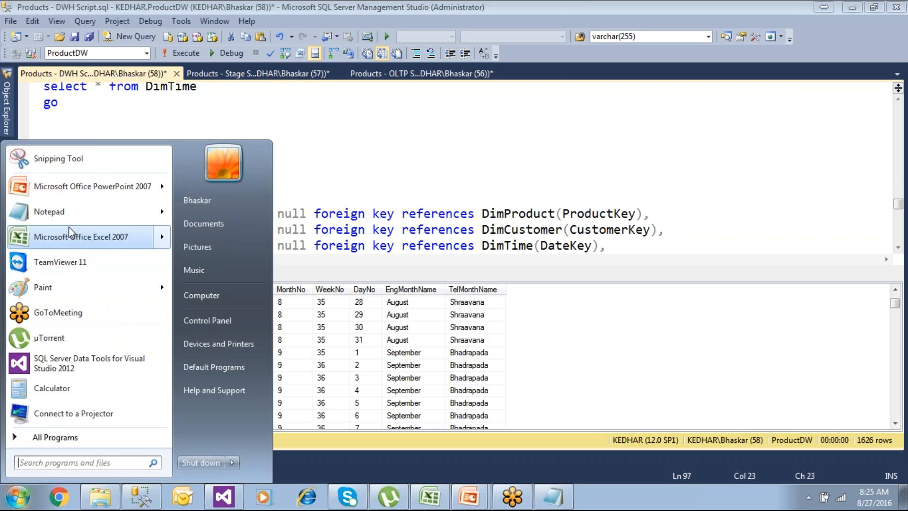
{"action": "left_click", "coordinate": [66, 213]}
{"action": "type", "text": "D"}
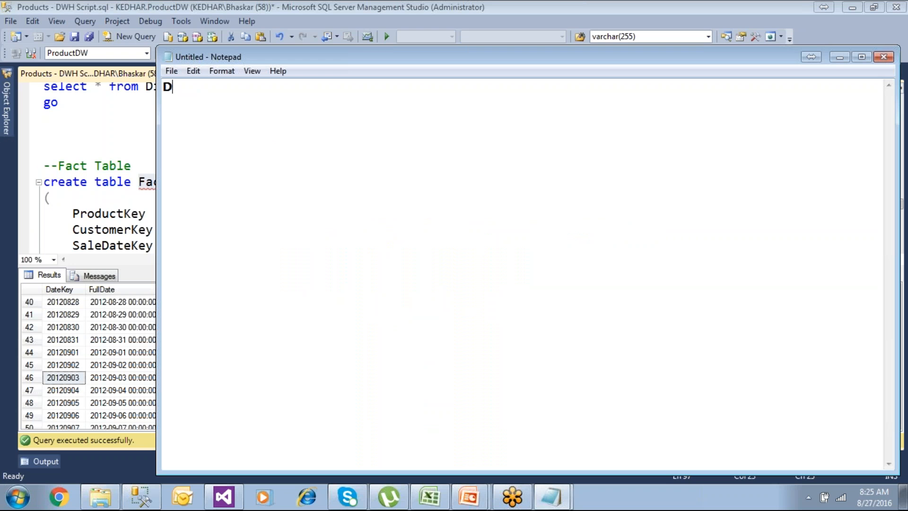
{"action": "type", "text": "WH ---------"}
{"action": "key", "text": "Return"}
List DimProduct, DimCustomer and DimLocation under the DWH heading, with a blank line before DimLocation
{"action": "type", "text": "Dim"}
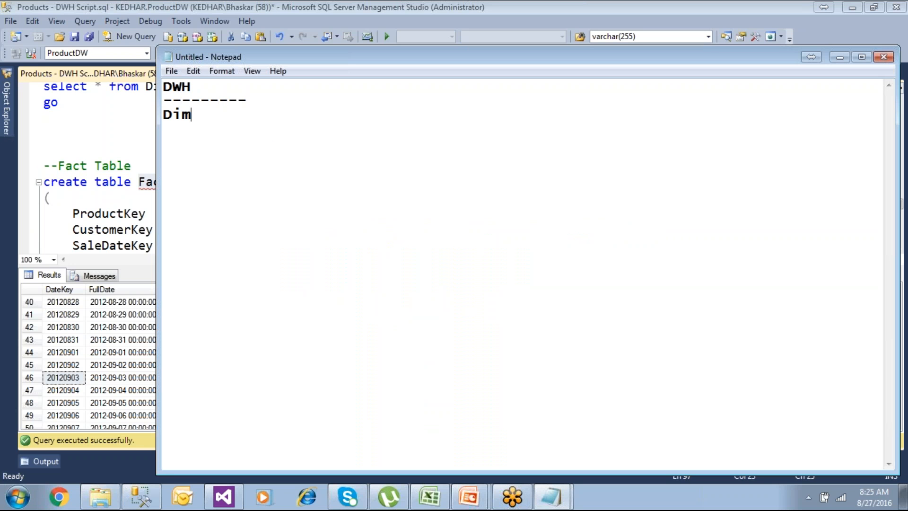
{"action": "type", "text": "Prod"}
{"action": "type", "text": "uct"}
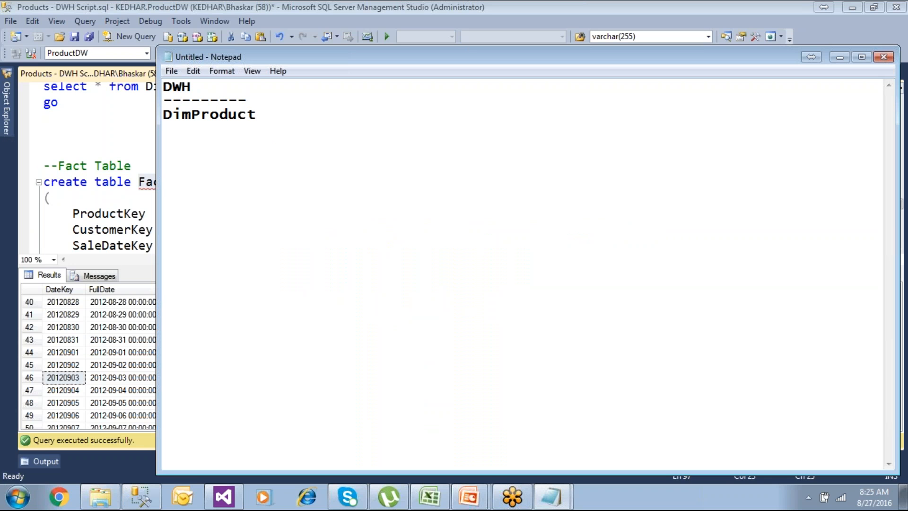
{"action": "key", "text": "Return"}
{"action": "type", "text": "DimCustomer"}
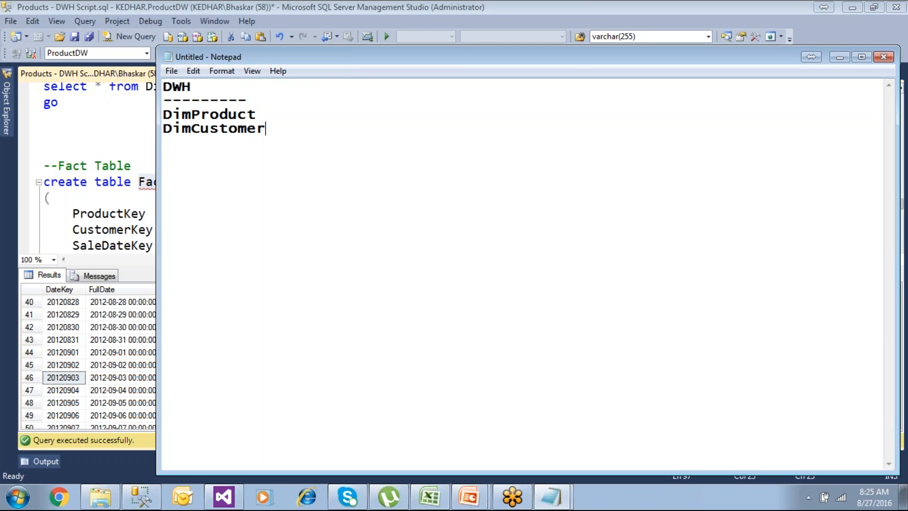
{"action": "key", "text": "Return"}
{"action": "type", "text": "DimLocation"}
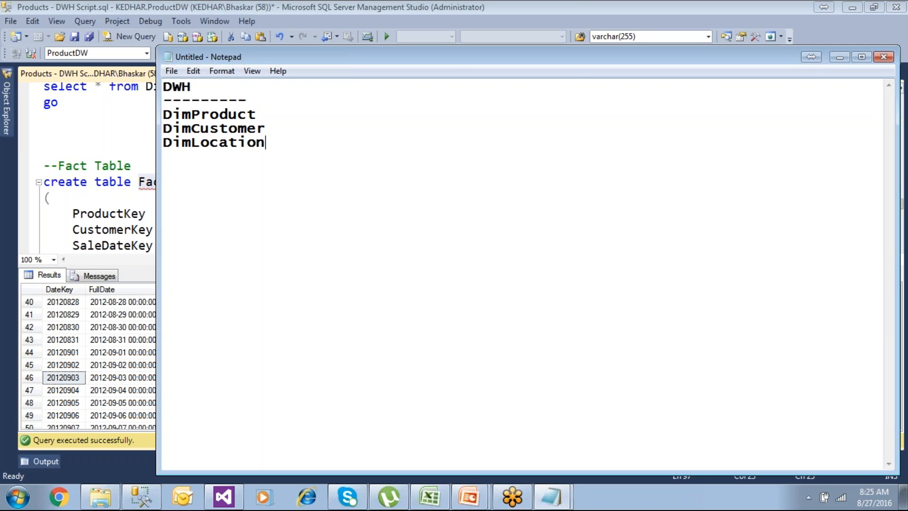
{"action": "key", "text": "Home"}
{"action": "key", "text": "Return"}
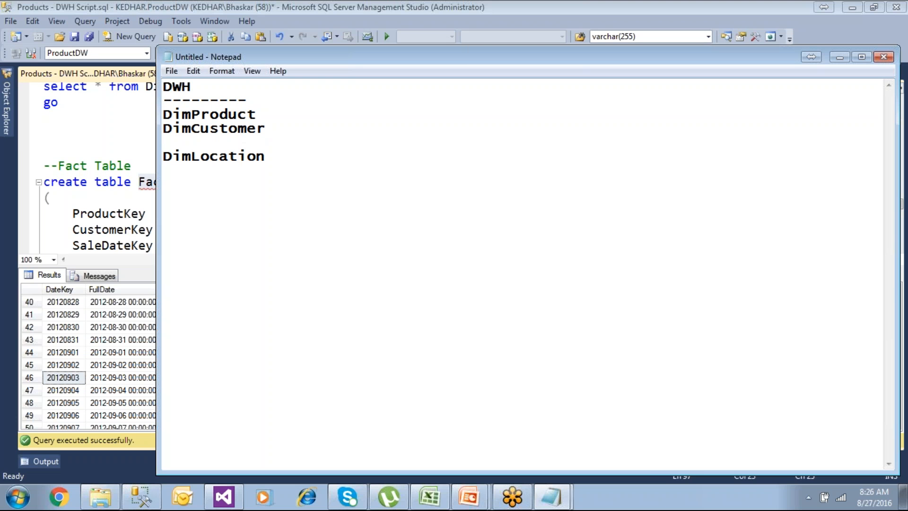
Label DimLocation as (user Table) and add a DimTime line labelled (user table)
{"action": "left_click", "coordinate": [284, 157]}
{"action": "type", "text": "(user Table) "}
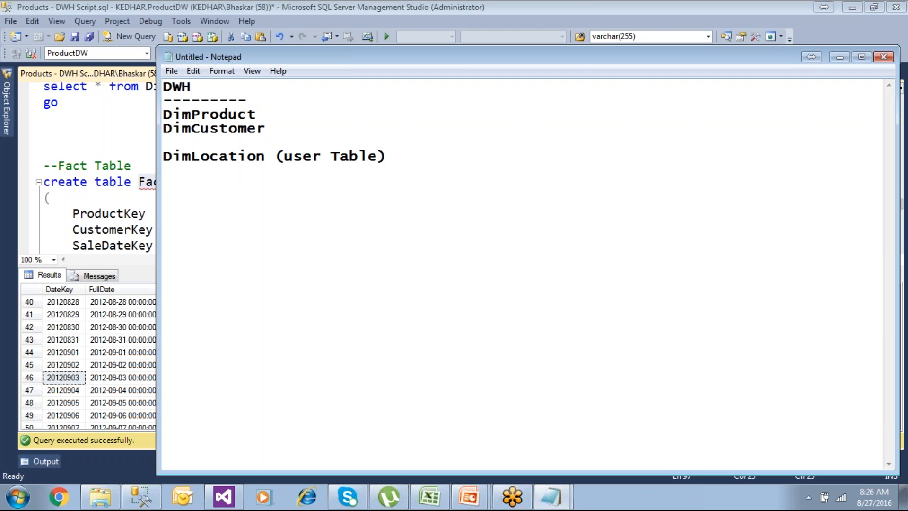
{"action": "type", "text": "DimTime"}
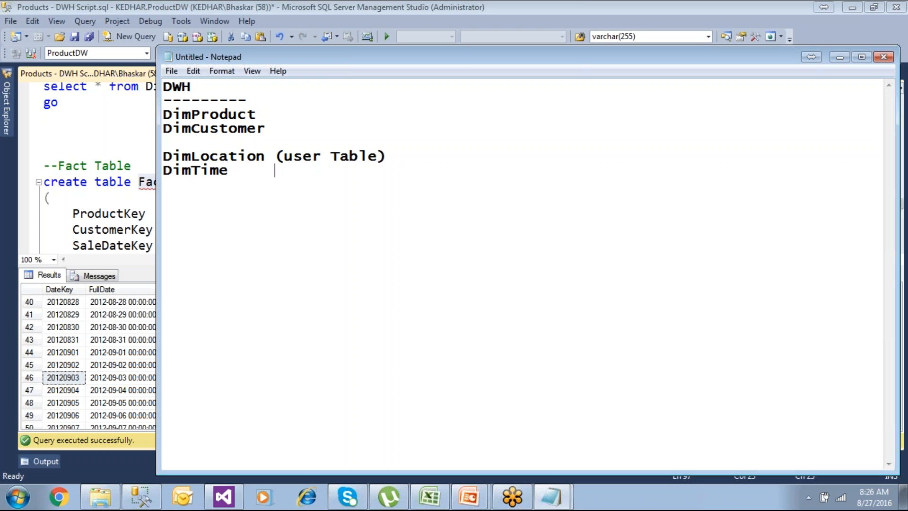
{"action": "type", "text": "     (user table)"}
Label both the DimProduct and DimCustomer lines with (OLTP Table)
{"action": "left_click", "coordinate": [282, 114]}
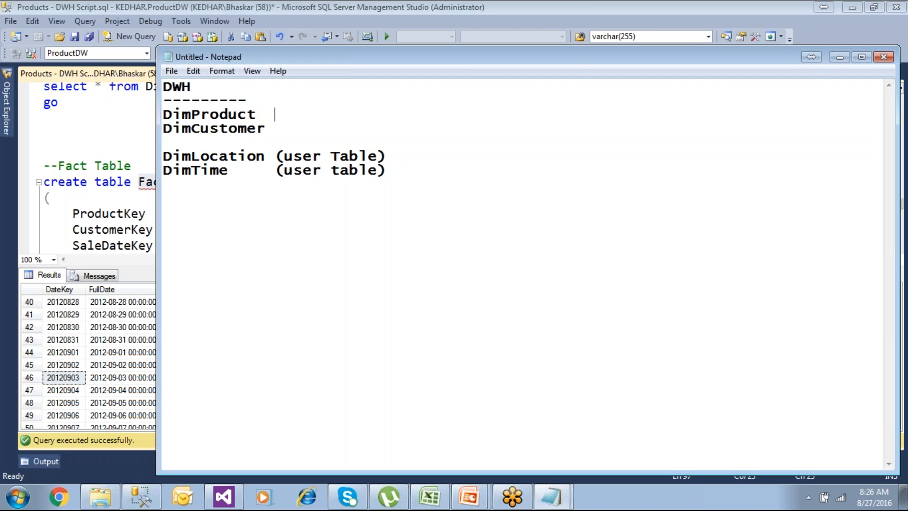
{"action": "type", "text": "(OLTP Table)"}
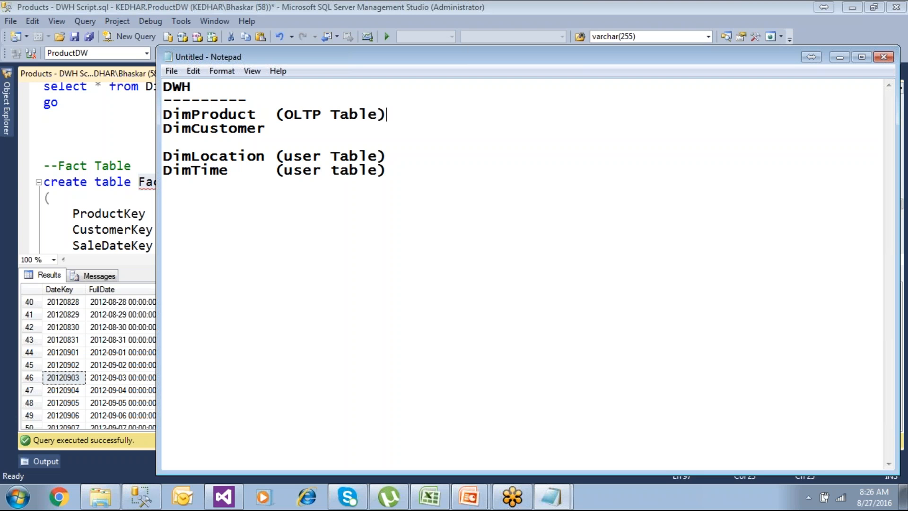
{"action": "key", "text": "shift+Left"}
{"action": "key", "text": "shift+Left"}
{"action": "key", "text": "shift+Left"}
{"action": "key", "text": "shift+Left"}
{"action": "key", "text": "shift+Left"}
{"action": "key", "text": "shift+Left"}
{"action": "key", "text": "shift+Left"}
{"action": "key", "text": "shift+Left"}
{"action": "key", "text": "shift+Left"}
{"action": "key", "text": "shift+Left"}
{"action": "key", "text": "shift+Left"}
{"action": "key", "text": "shift+Left"}
{"action": "key", "text": "ctrl+c"}
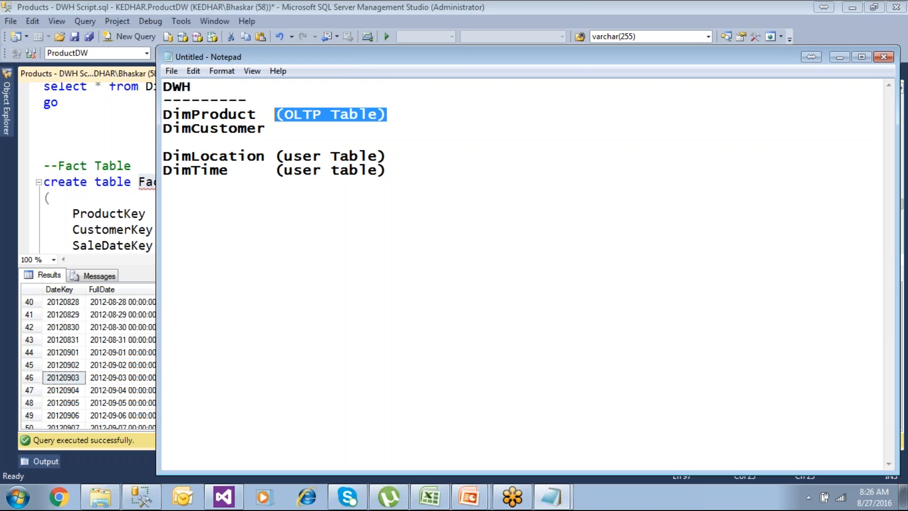
{"action": "left_click", "coordinate": [278, 130]}
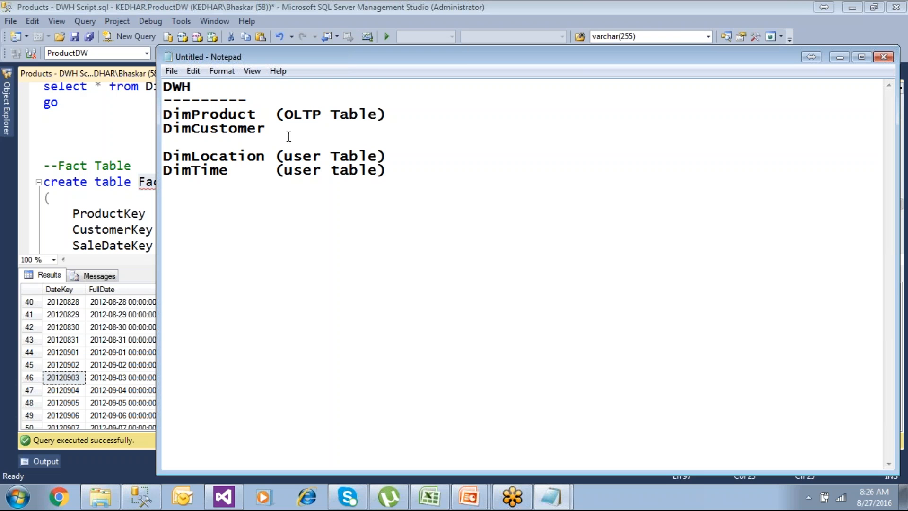
{"action": "key", "text": "ctrl+v"}
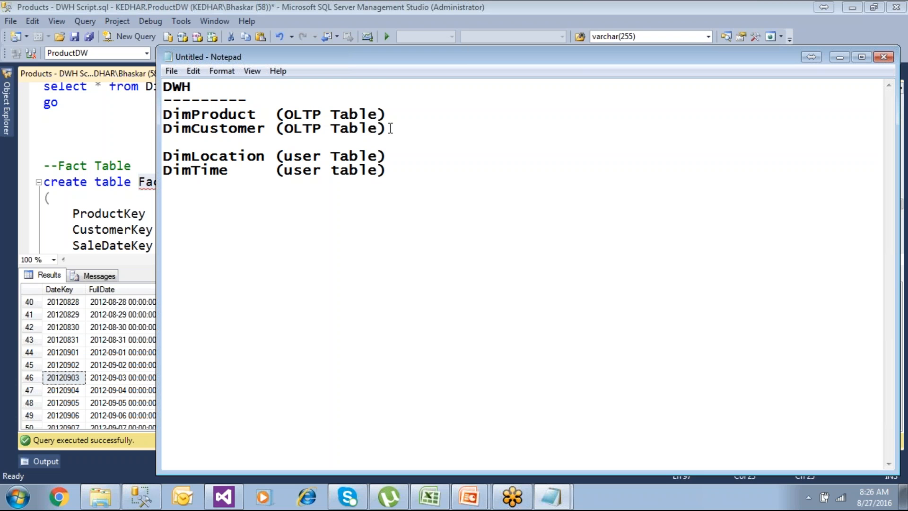
Append "-- SSIS Pkg" to the DimProduct and DimCustomer lines, aligning the two notes
{"action": "left_click", "coordinate": [410, 118]}
{"action": "type", "text": "-- SSIS Pkg"}
{"action": "left_click_drag", "start_coordinate": [408, 116], "coordinate": [522, 121]}
{"action": "left_click", "coordinate": [519, 115]}
{"action": "left_click_drag", "start_coordinate": [408, 115], "coordinate": [548, 118]}
{"action": "key", "text": "ctrl+c"}
{"action": "left_click", "coordinate": [426, 135]}
{"action": "key", "text": "ctrl+v"}
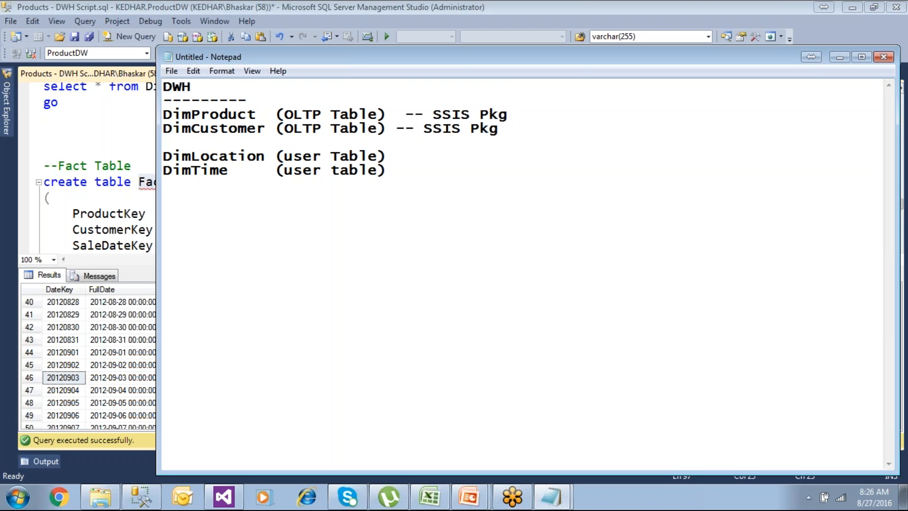
{"action": "left_click", "coordinate": [394, 130]}
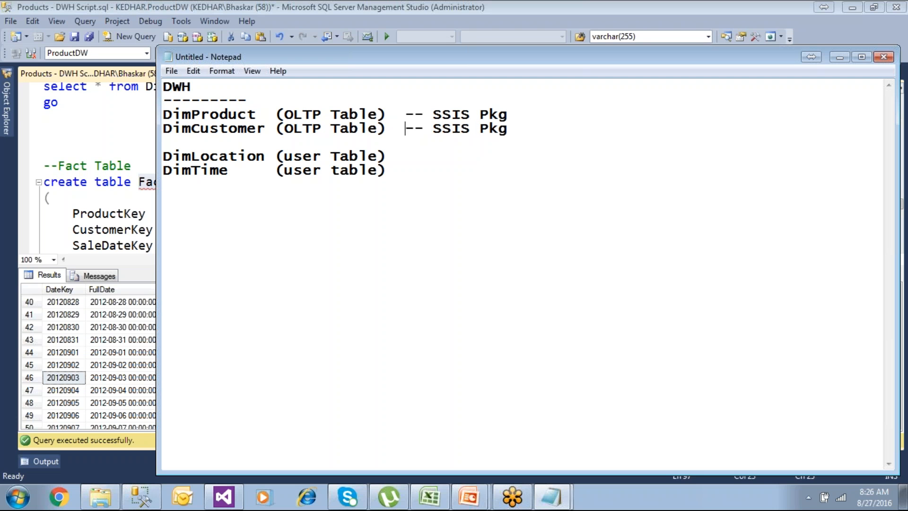
Append "-- Insert / excel" to the DimLocation line and "-- SP/excel sheet" to the DimTime line
{"action": "left_click", "coordinate": [404, 158]}
{"action": "type", "text": "-- Insert / excel"}
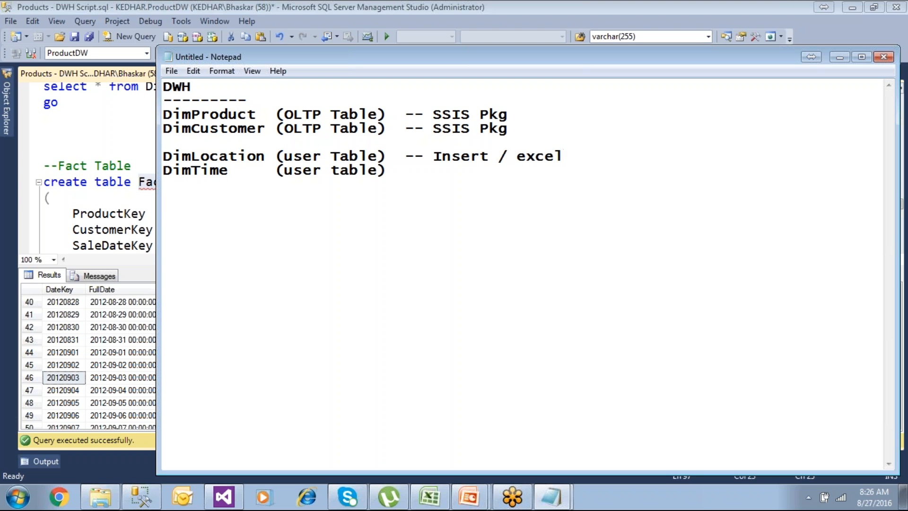
{"action": "left_click", "coordinate": [407, 171]}
{"action": "type", "text": "-- SP/excel sheet"}
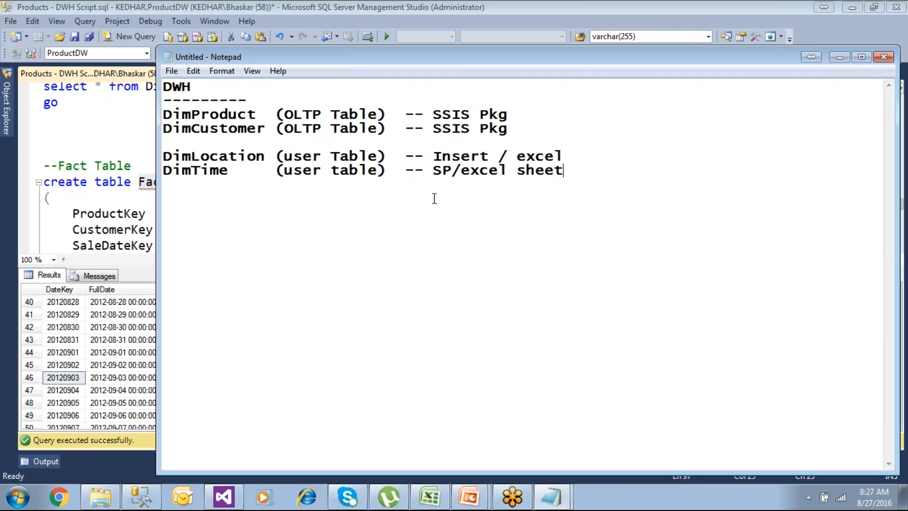
{"action": "left_click_drag", "start_coordinate": [460, 172], "coordinate": [564, 176]}
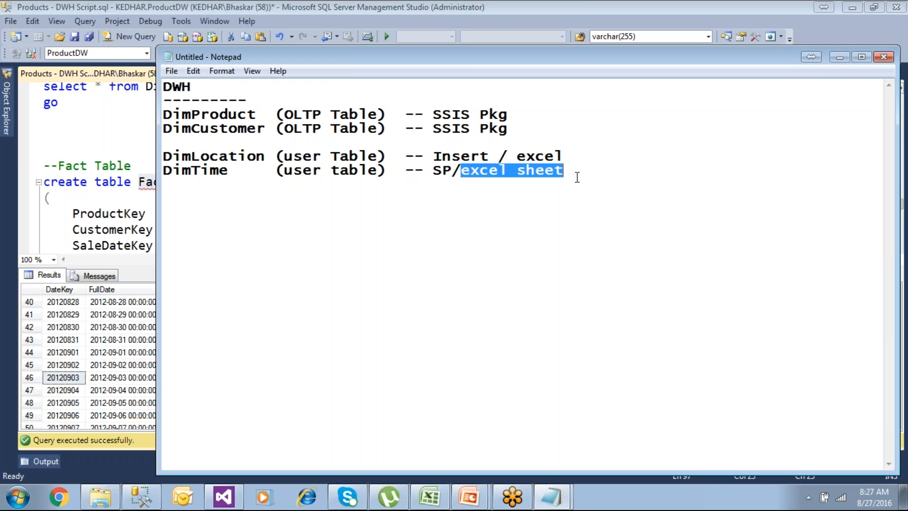
{"action": "left_click_drag", "start_coordinate": [438, 176], "coordinate": [470, 171]}
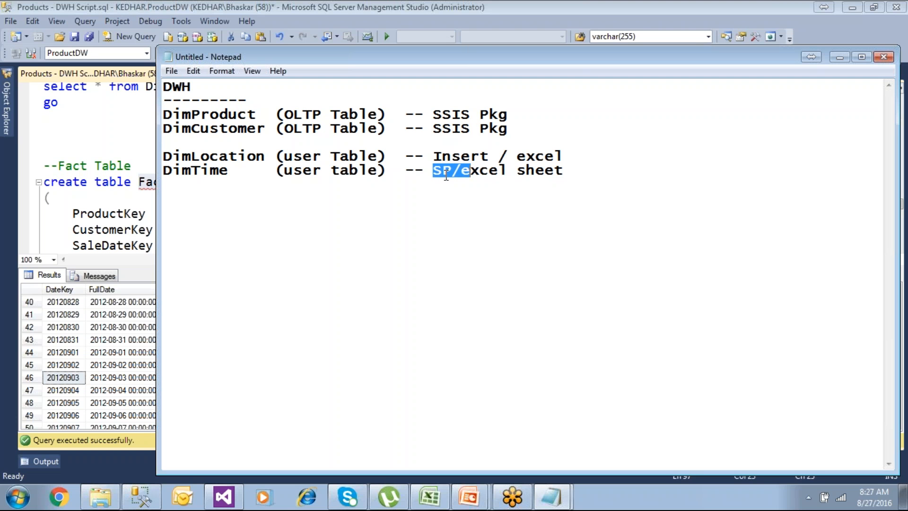
{"action": "left_click", "coordinate": [453, 223]}
{"action": "left_click_drag", "start_coordinate": [164, 171], "coordinate": [588, 171]}
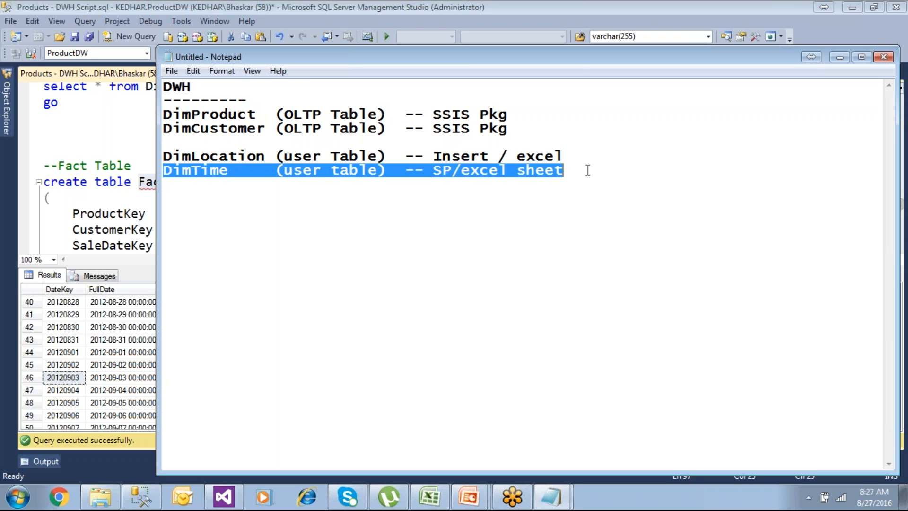
{"action": "double_click", "coordinate": [209, 171]}
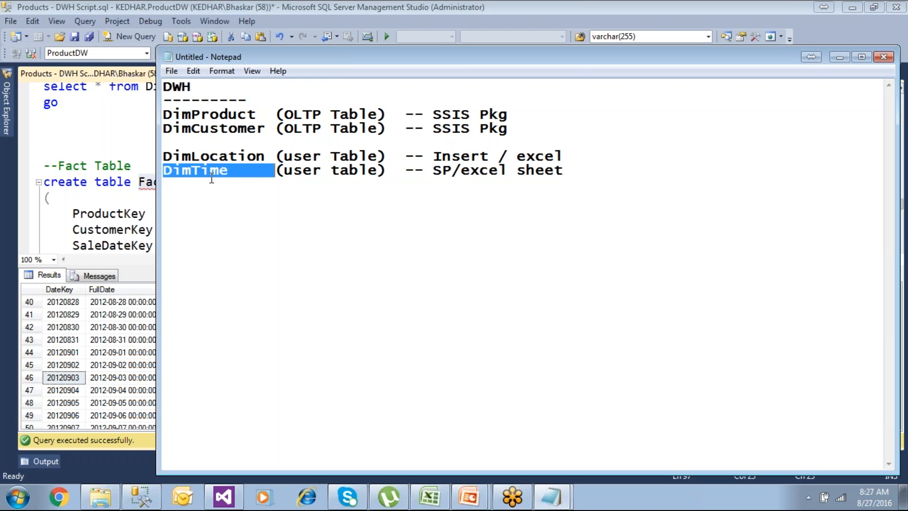
Add a FactSales line below DimTime, separated by a blank line
{"action": "left_click", "coordinate": [571, 174]}
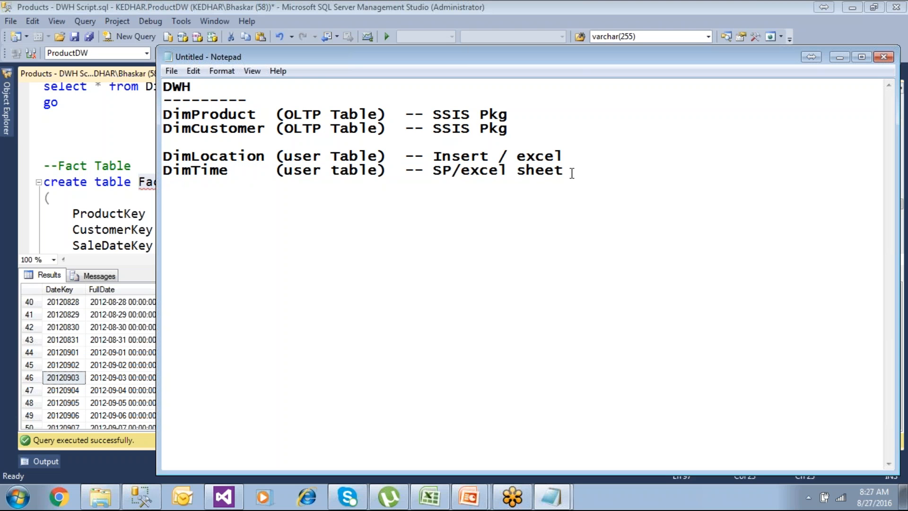
{"action": "key", "text": "Return"}
{"action": "key", "text": "Return"}
{"action": "type", "text": "FactSales"}
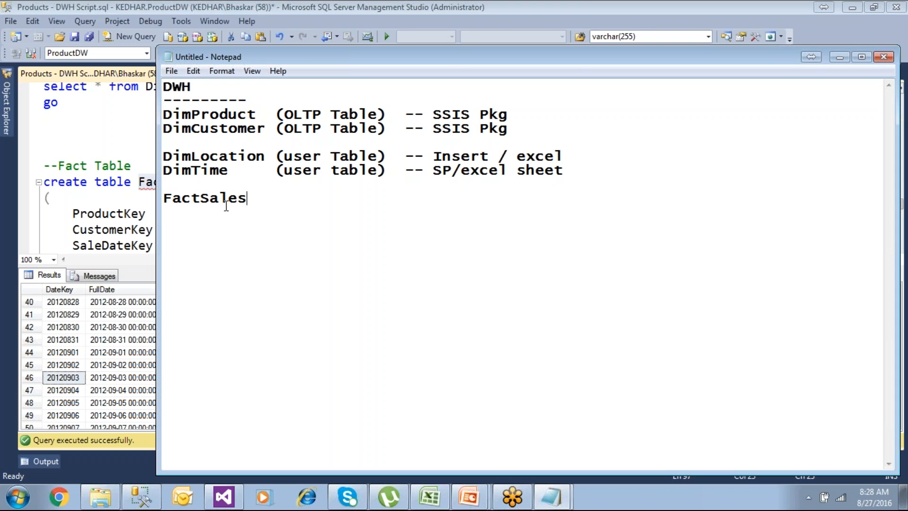
Switch to SQL Server Management Studio and examine the ProductKey column and its foreign key reference in the FactSales create table script
{"action": "left_click", "coordinate": [112, 188]}
{"action": "scroll", "coordinate": [113, 187], "scroll_direction": "down", "scroll_amount": 1}
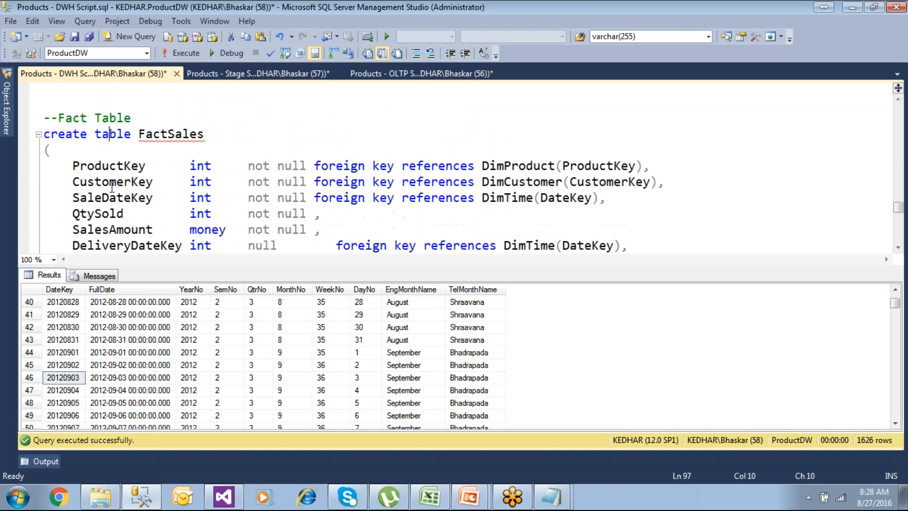
{"action": "left_click_drag", "start_coordinate": [72, 166], "coordinate": [147, 167]}
{"action": "left_click_drag", "start_coordinate": [402, 165], "coordinate": [474, 166]}
{"action": "mouse_move", "coordinate": [558, 503]}
{"action": "left_click", "coordinate": [558, 471]}
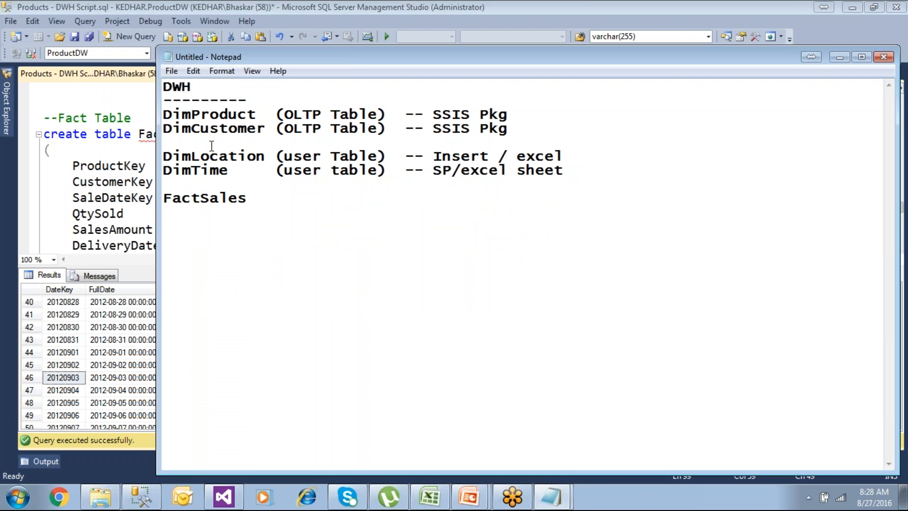
{"action": "key", "text": "Return"}
{"action": "key", "text": "Return"}
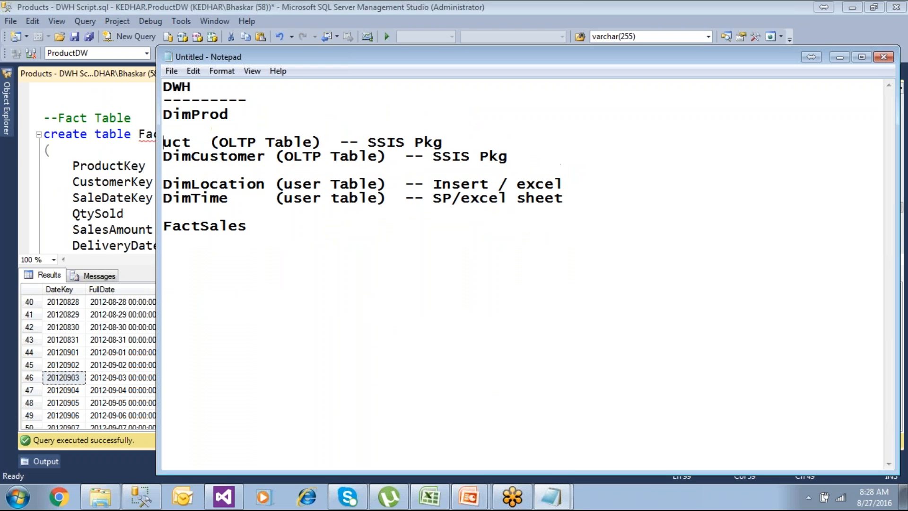
{"action": "key", "text": "BackSpace"}
{"action": "key", "text": "BackSpace"}
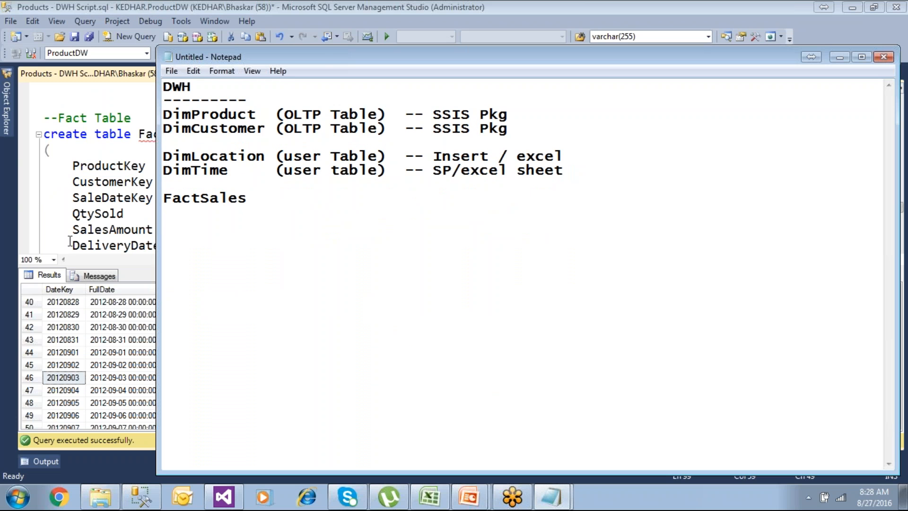
Move the notes window aside and examine the SaleDateKey, DeliveryDateKey, QtySold and SalesAmount columns in the FactSales create table script
{"action": "left_click_drag", "start_coordinate": [261, 57], "coordinate": [437, 96]}
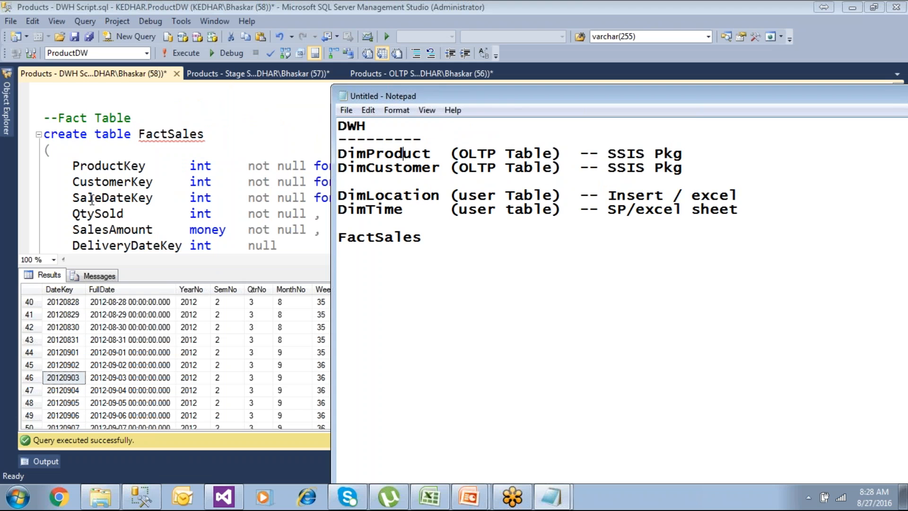
{"action": "left_click", "coordinate": [91, 198]}
{"action": "double_click", "coordinate": [91, 199]}
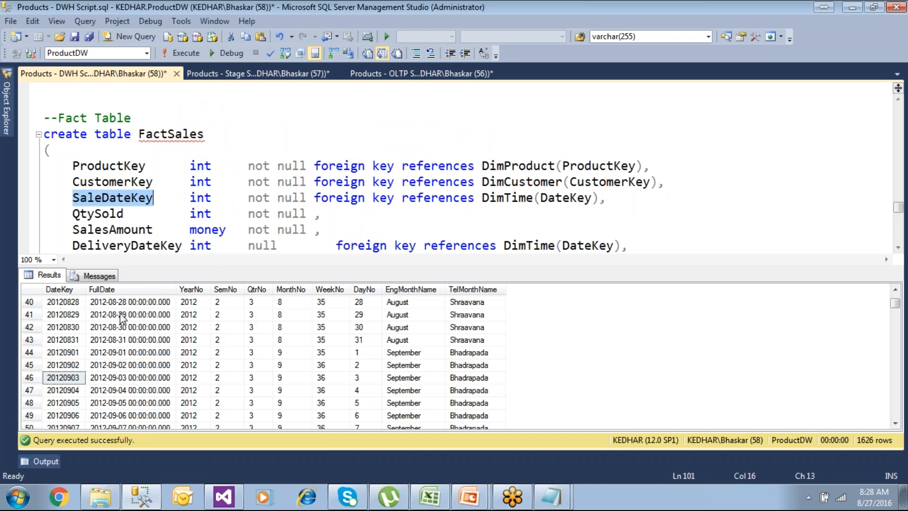
{"action": "left_click", "coordinate": [142, 203]}
{"action": "double_click", "coordinate": [127, 246]}
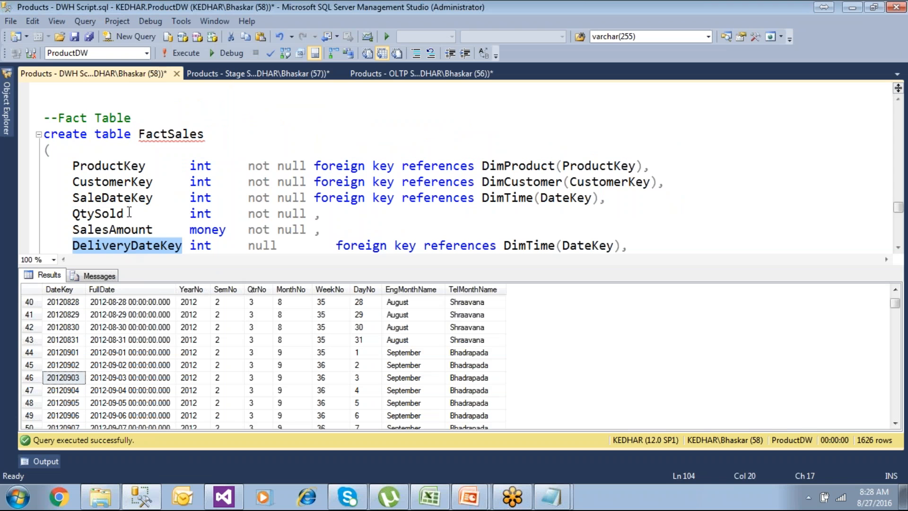
{"action": "double_click", "coordinate": [137, 198]}
{"action": "double_click", "coordinate": [144, 246]}
{"action": "left_click_drag", "start_coordinate": [72, 213], "coordinate": [153, 230]}
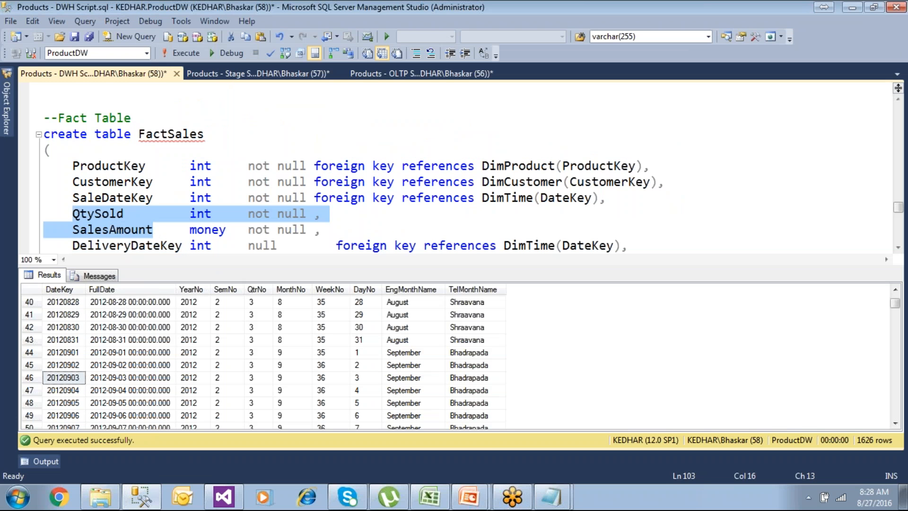
Run select * from Sales in the OLTP script and inspect the PID, CID and SaleDate columns of the result
{"action": "left_click", "coordinate": [388, 74]}
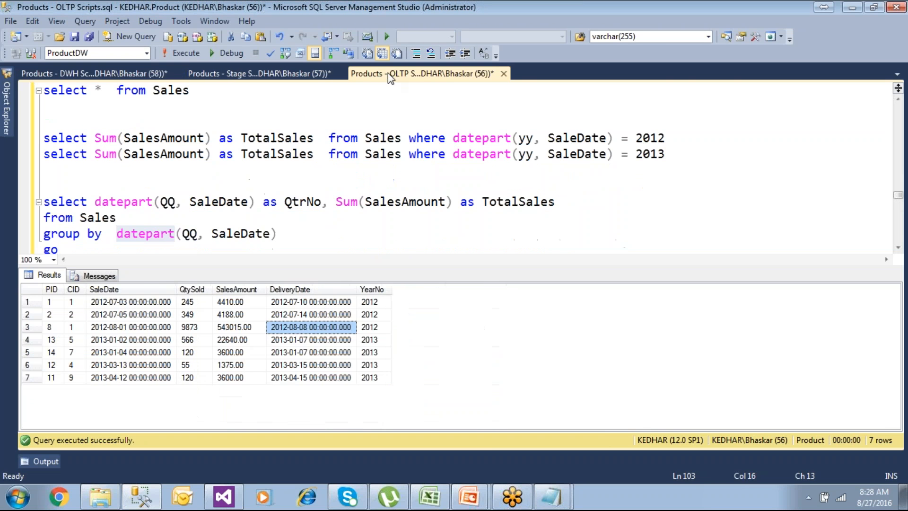
{"action": "left_click_drag", "start_coordinate": [202, 91], "coordinate": [43, 90]}
{"action": "left_click", "coordinate": [180, 54]}
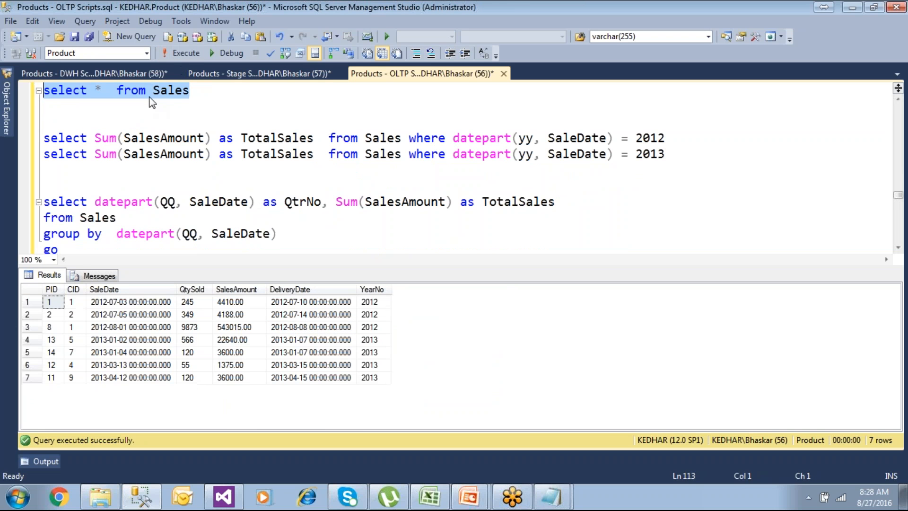
{"action": "left_click", "coordinate": [60, 290]}
{"action": "left_click", "coordinate": [73, 289]}
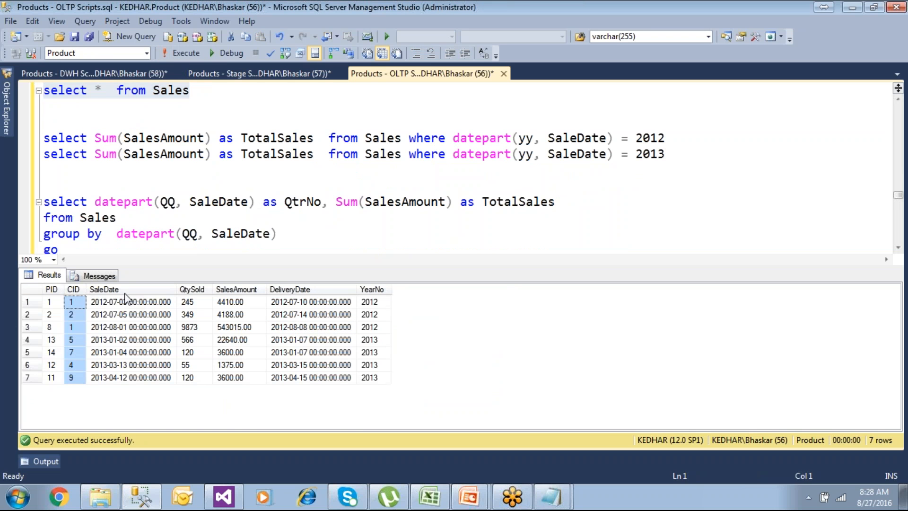
{"action": "left_click", "coordinate": [127, 290]}
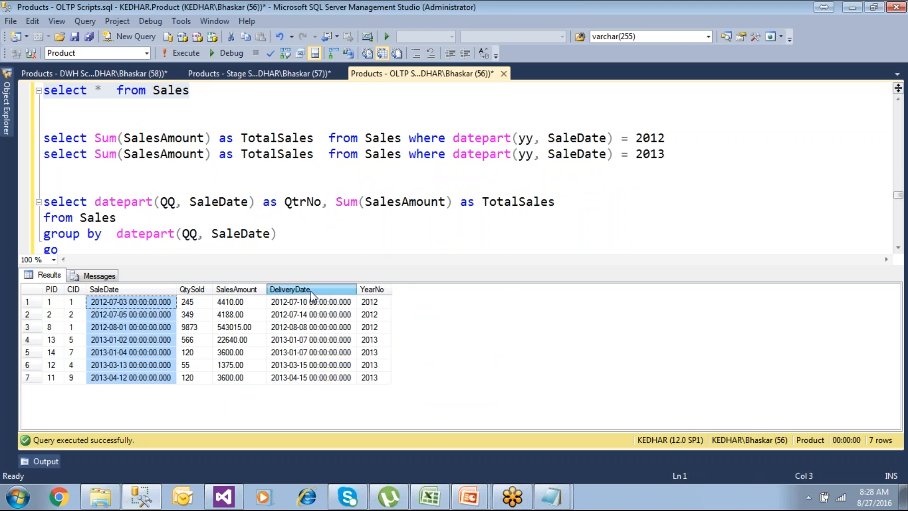
{"action": "left_click", "coordinate": [113, 304]}
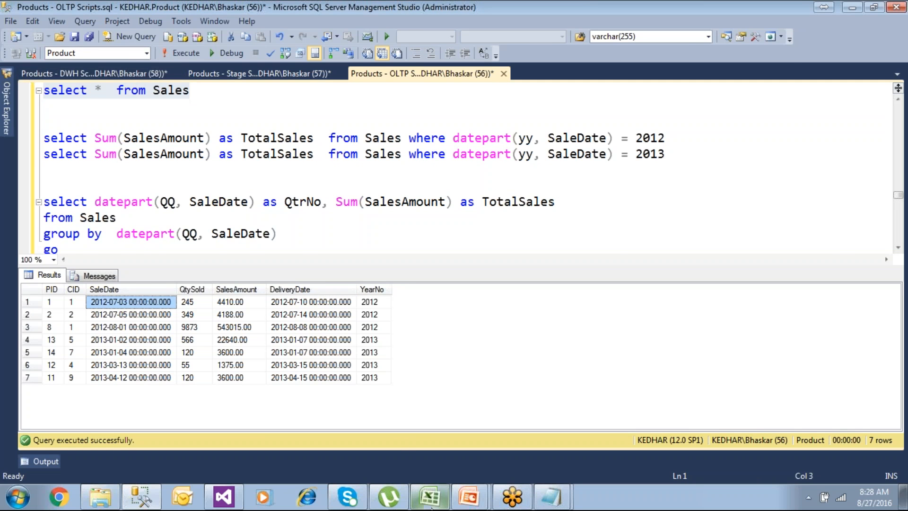
Switch to the Product Tables workbook in Excel and set the first FullDate on the DimTime sheet to 7/3/2012
{"action": "left_click", "coordinate": [431, 498]}
{"action": "left_click", "coordinate": [128, 159]}
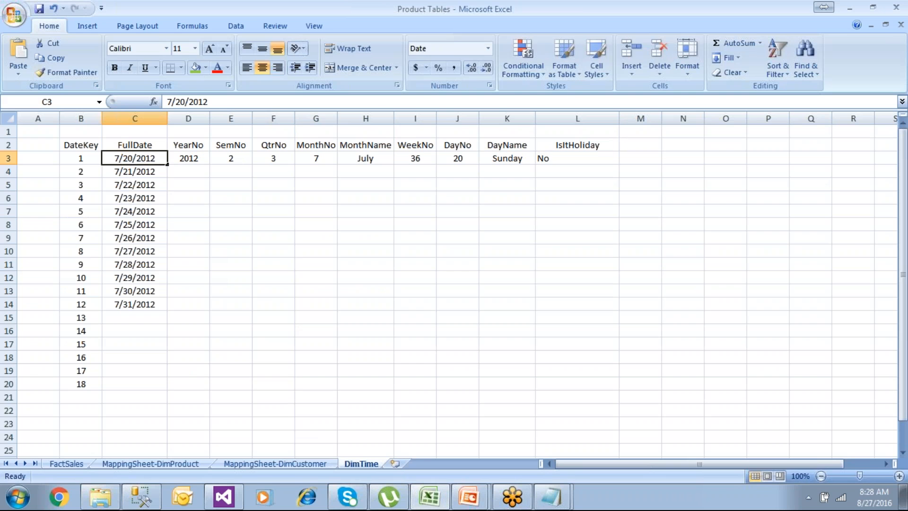
{"action": "key", "text": "F2"}
{"action": "key", "text": "Left"}
{"action": "key", "text": "Left"}
{"action": "key", "text": "Left"}
{"action": "key", "text": "Left"}
{"action": "key", "text": "Left"}
{"action": "key", "text": "BackSpace"}
{"action": "key", "text": "BackSpace"}
{"action": "type", "text": "0"}
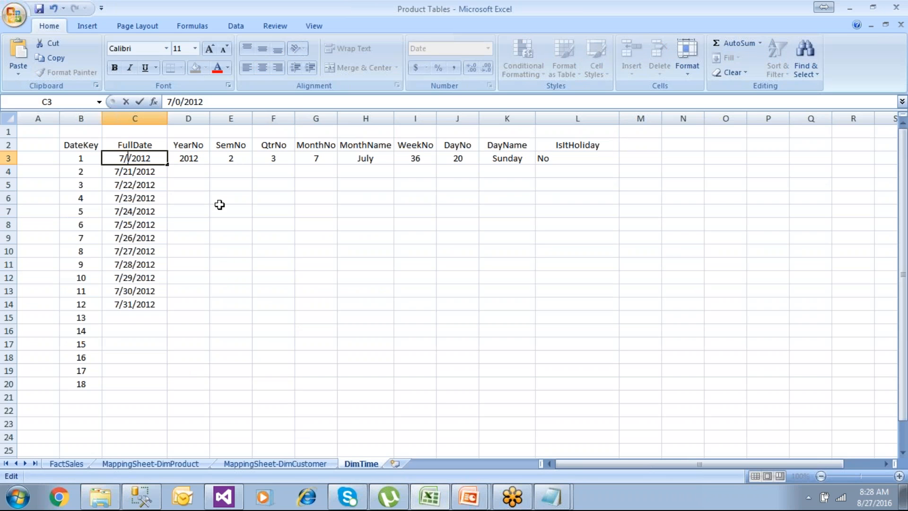
{"action": "type", "text": "3"}
{"action": "key", "text": "Return"}
Fill the FullDate series on the DimTime sheet from cell C3 down to 7/14/2012 in row 14
{"action": "left_click", "coordinate": [161, 156]}
{"action": "left_click_drag", "start_coordinate": [167, 164], "coordinate": [175, 312]}
{"action": "left_click", "coordinate": [140, 343]}
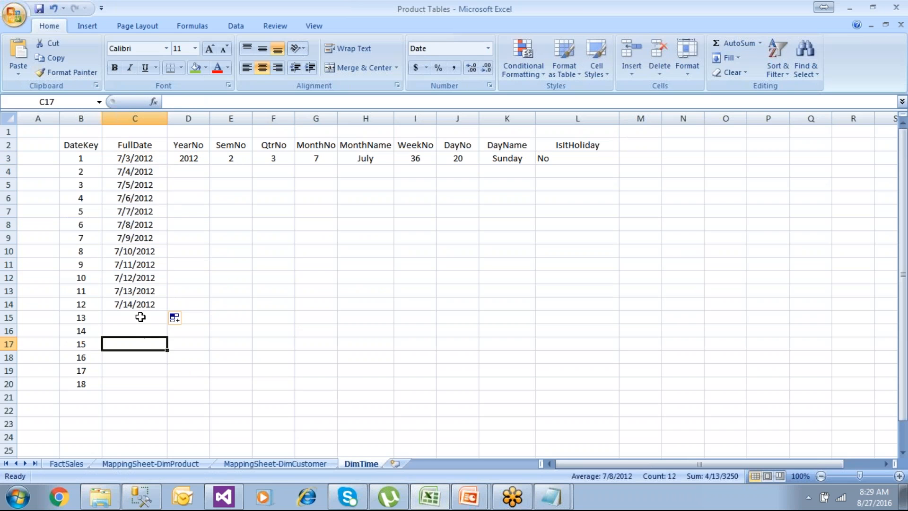
Review the FullDate and DateKey columns on the DimTime sheet
{"action": "left_click", "coordinate": [135, 160]}
{"action": "left_click", "coordinate": [79, 158]}
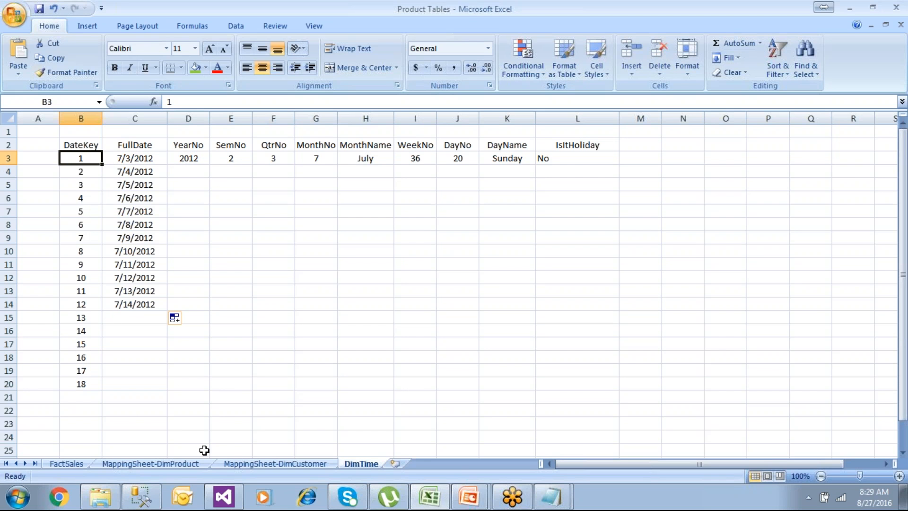
{"action": "left_click", "coordinate": [204, 380]}
{"action": "scroll", "coordinate": [189, 378], "scroll_direction": "down", "scroll_amount": 1}
{"action": "left_click", "coordinate": [81, 383]}
On the FactSales sheet, compare the first OLTP row's SaleDate with the SaleDateKey in the DWH row
{"action": "left_click", "coordinate": [66, 463]}
{"action": "left_click", "coordinate": [218, 366]}
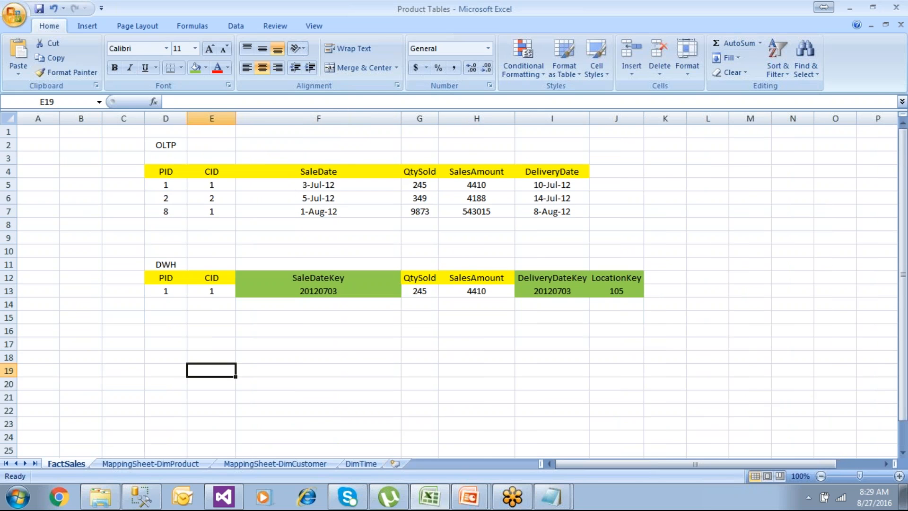
{"action": "left_click_drag", "start_coordinate": [162, 144], "coordinate": [636, 215]}
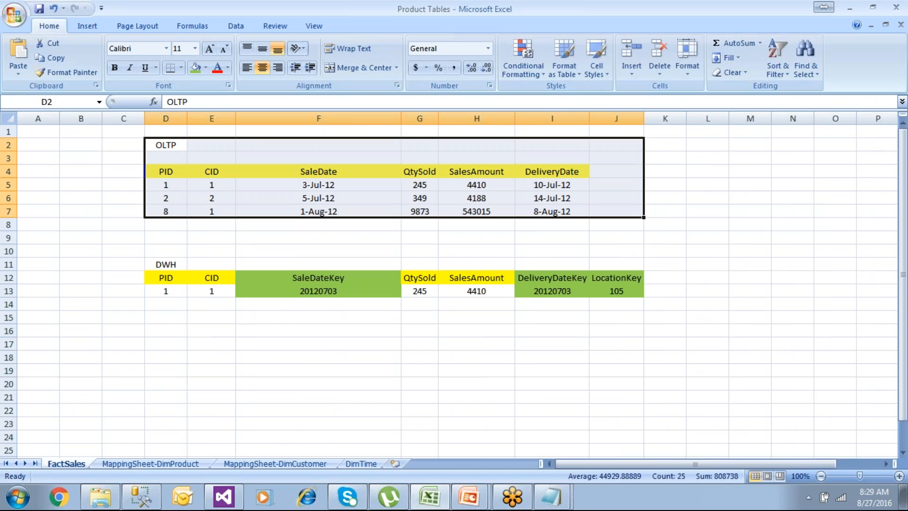
{"action": "left_click", "coordinate": [319, 292]}
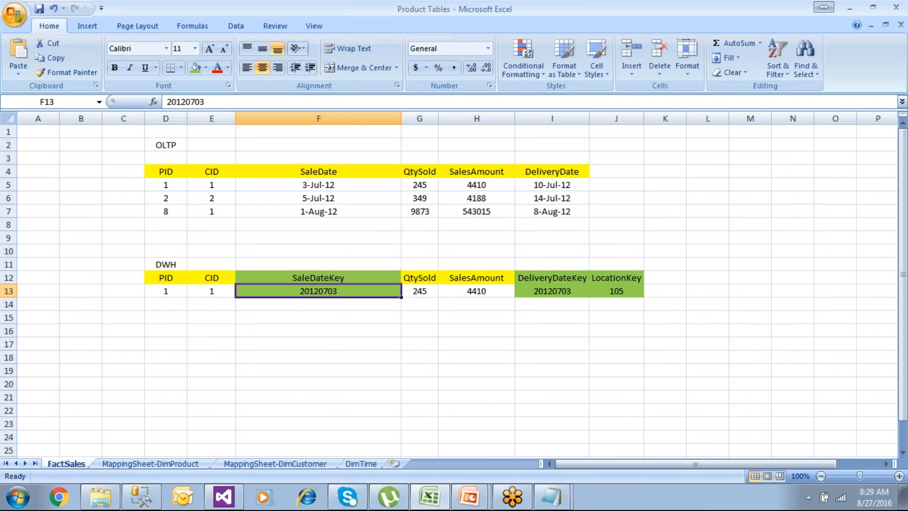
{"action": "left_click", "coordinate": [344, 187]}
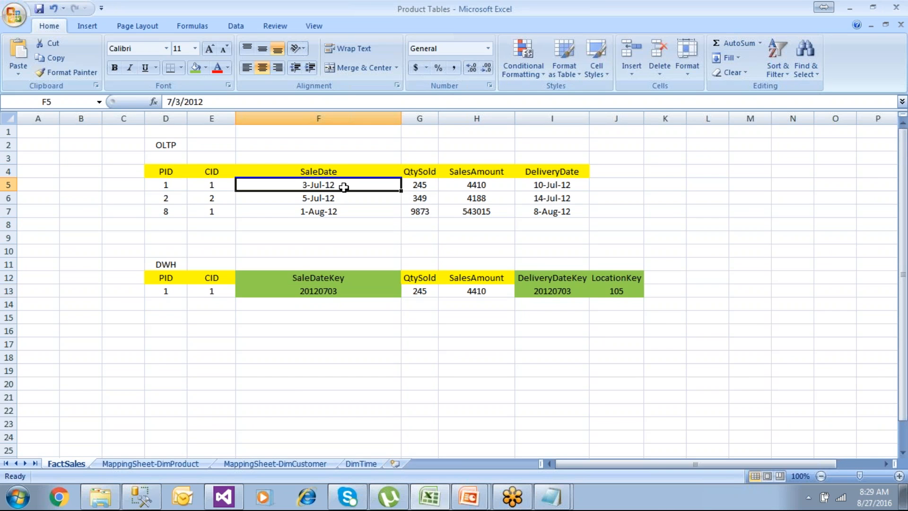
{"action": "left_click", "coordinate": [339, 291]}
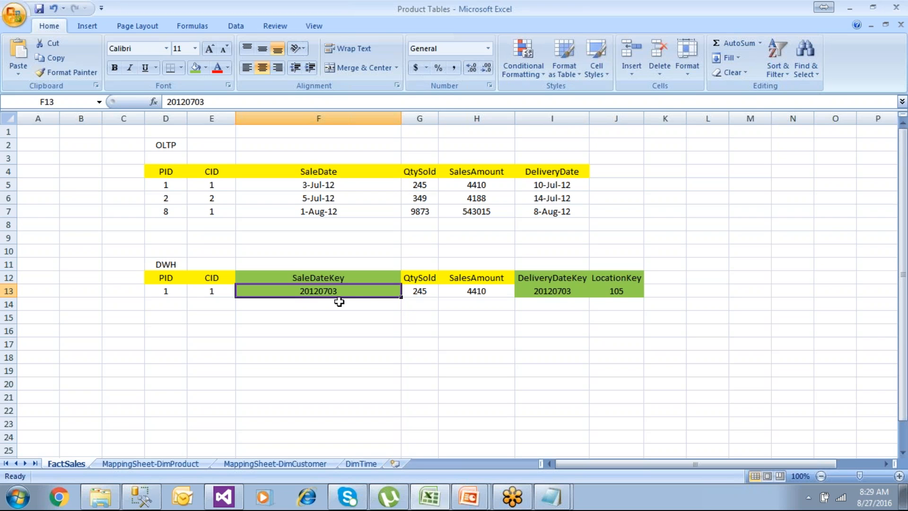
{"action": "left_click", "coordinate": [341, 186]}
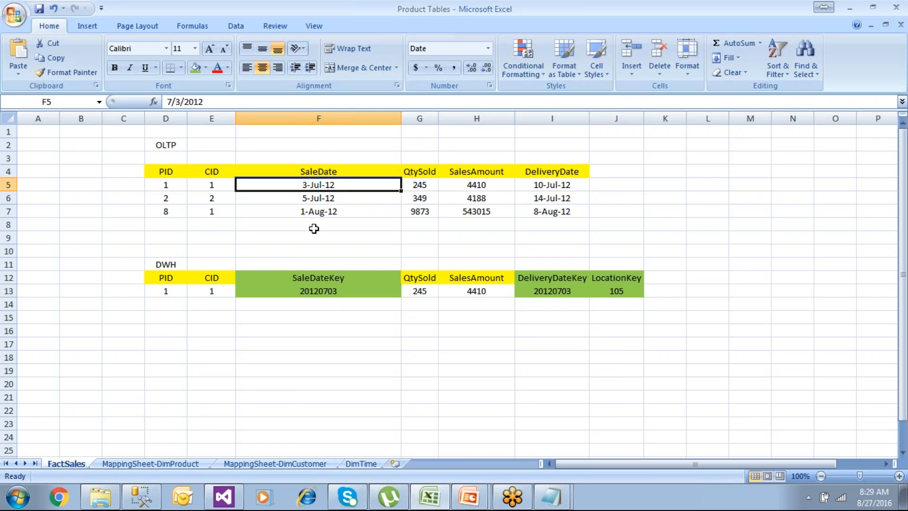
Look up the DateKey that belongs to the FullDate 7/3/2012 on the DimTime sheet
{"action": "left_click", "coordinate": [359, 466]}
{"action": "left_click", "coordinate": [155, 135]}
{"action": "scroll", "coordinate": [155, 137], "scroll_direction": "up", "scroll_amount": 1}
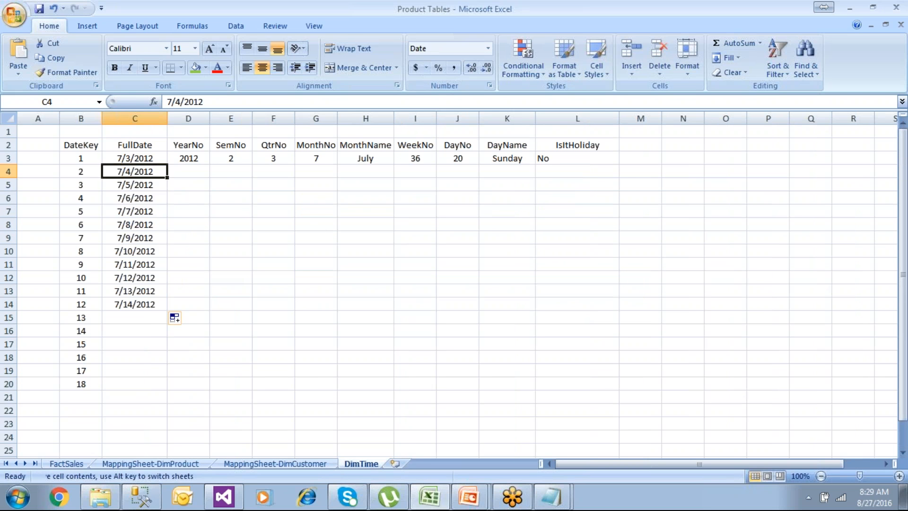
{"action": "left_click", "coordinate": [119, 156]}
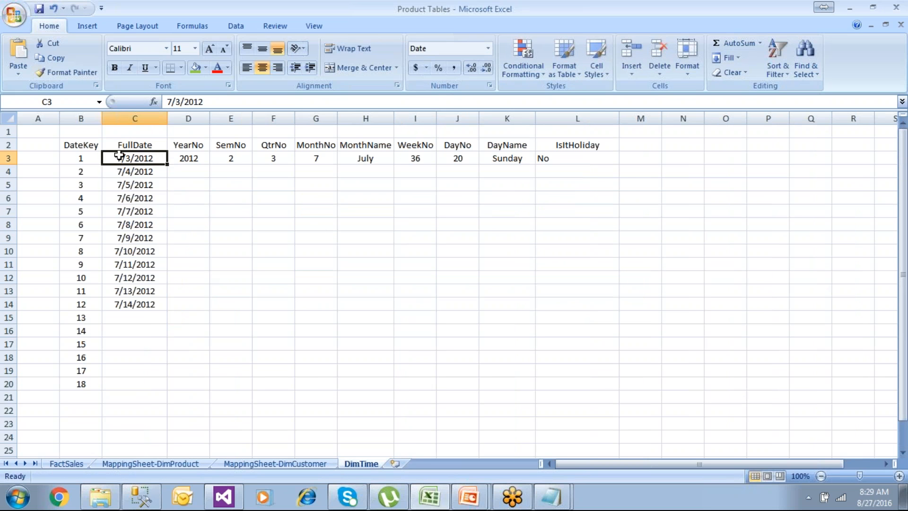
{"action": "left_click", "coordinate": [91, 156]}
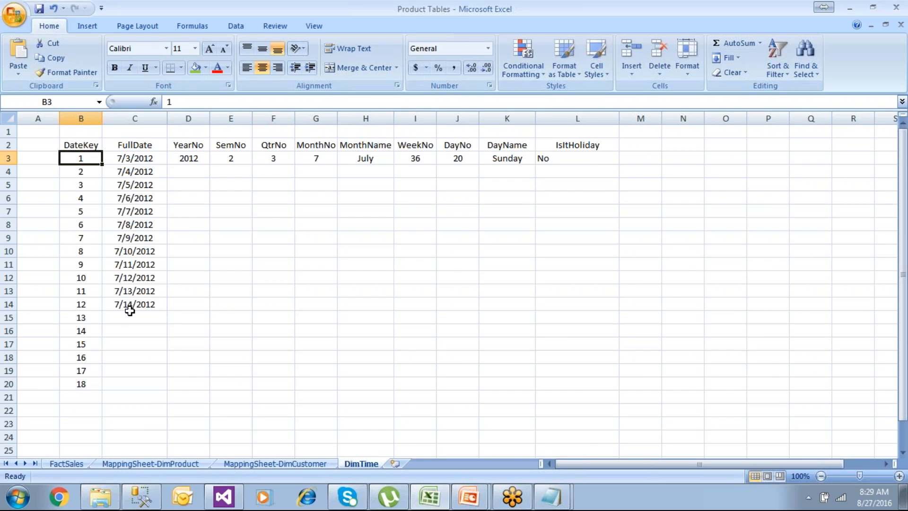
Set both SaleDateKey and DeliveryDateKey to 1 in the DWH row of the FactSales sheet
{"action": "left_click", "coordinate": [80, 466]}
{"action": "left_click", "coordinate": [326, 291]}
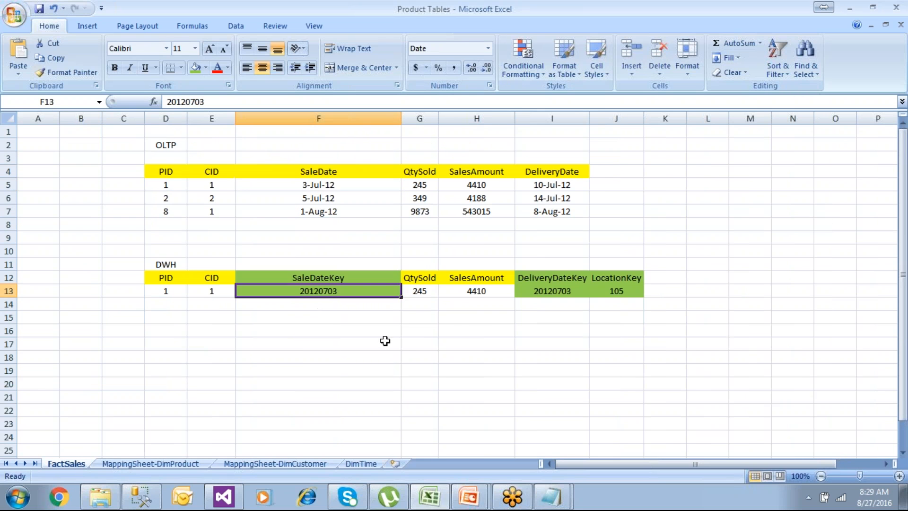
{"action": "type", "text": "1"}
{"action": "key", "text": "Return"}
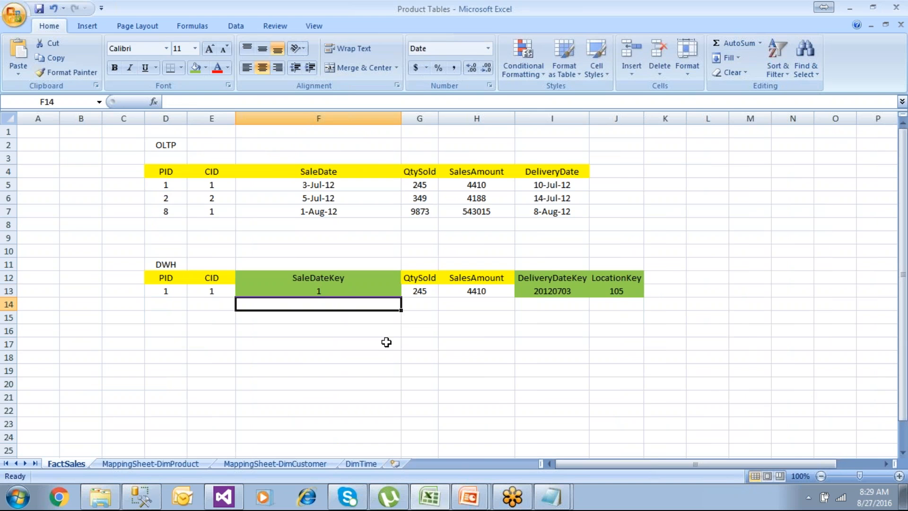
{"action": "left_click", "coordinate": [337, 293]}
{"action": "left_click", "coordinate": [574, 290]}
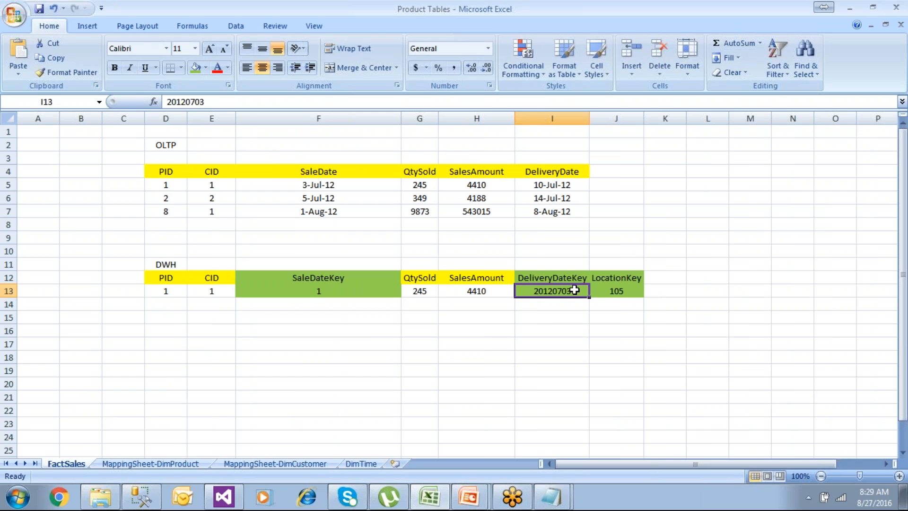
{"action": "type", "text": "1"}
{"action": "left_click", "coordinate": [554, 357]}
Rename the PID header in the DWH table of the FactSales sheet to ProductKey
{"action": "left_click_drag", "start_coordinate": [182, 278], "coordinate": [586, 288]}
{"action": "left_click", "coordinate": [168, 278]}
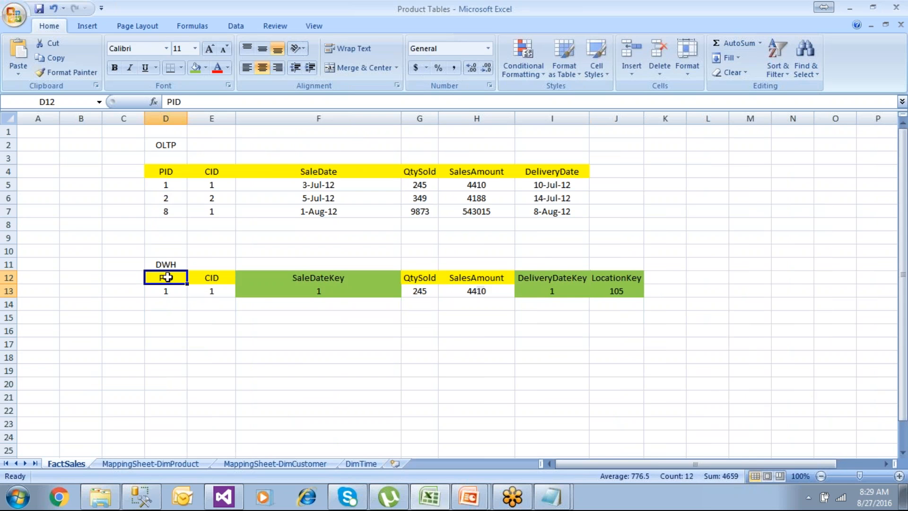
{"action": "double_click", "coordinate": [168, 278]}
{"action": "key", "text": "BackSpace"}
{"action": "key", "text": "BackSpace"}
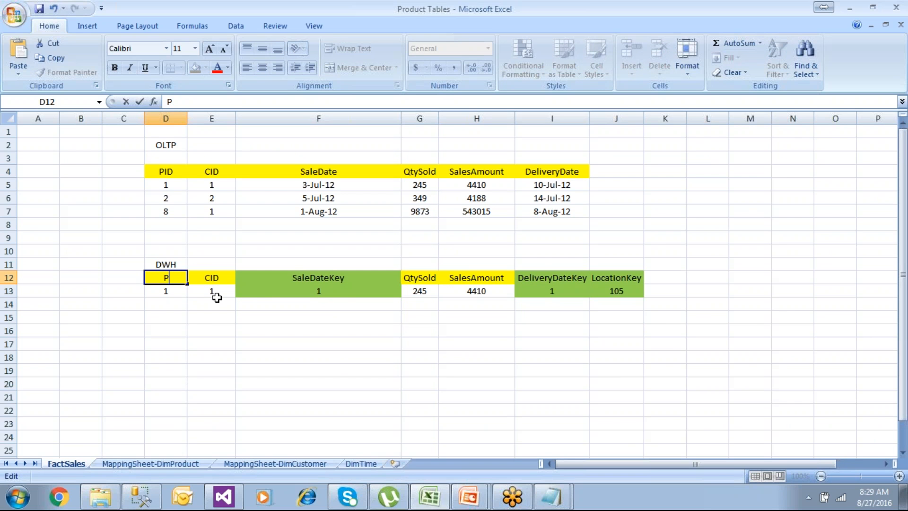
{"action": "type", "text": "roductKey"}
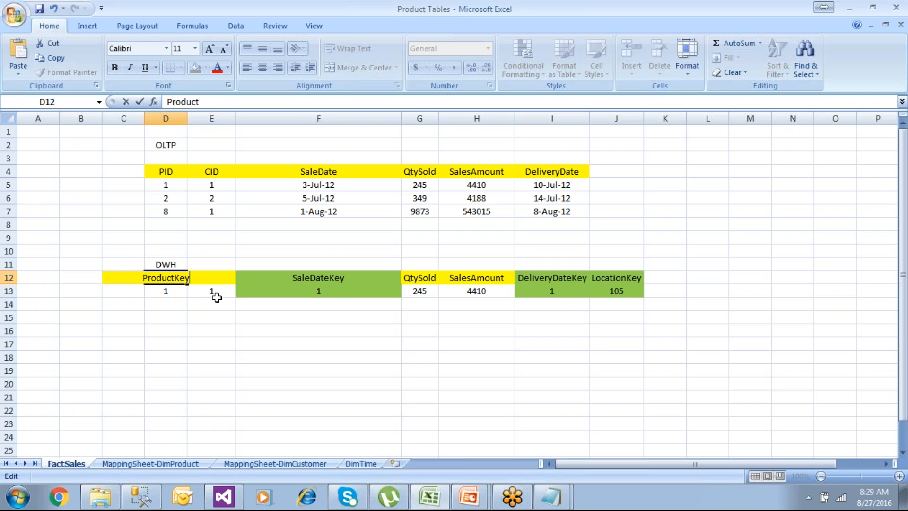
{"action": "key", "text": "Return"}
Rename the CID header in the DWH table to CustomerKey
{"action": "left_click", "coordinate": [227, 277]}
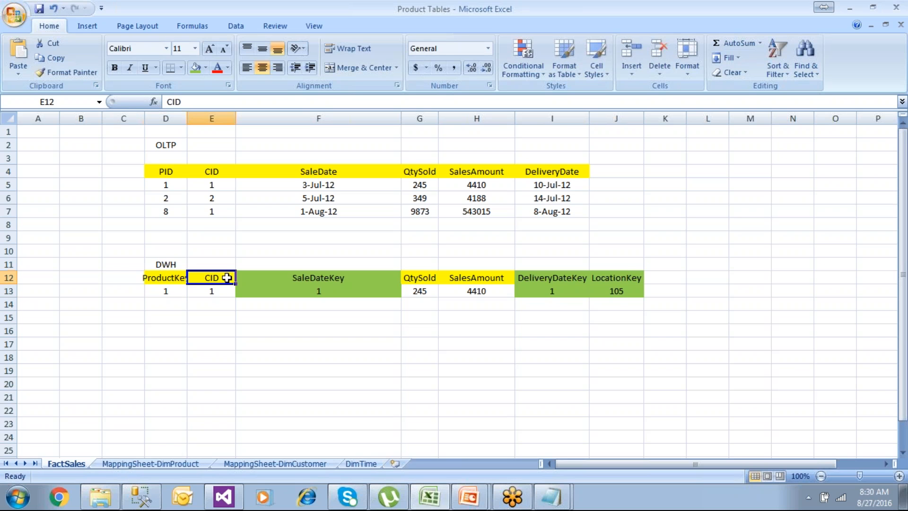
{"action": "type", "text": "Custo"}
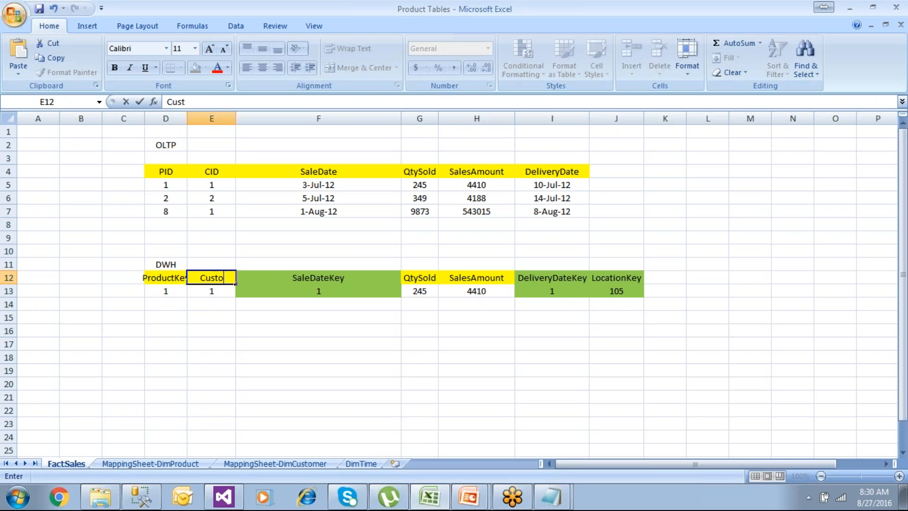
{"action": "type", "text": "merKey"}
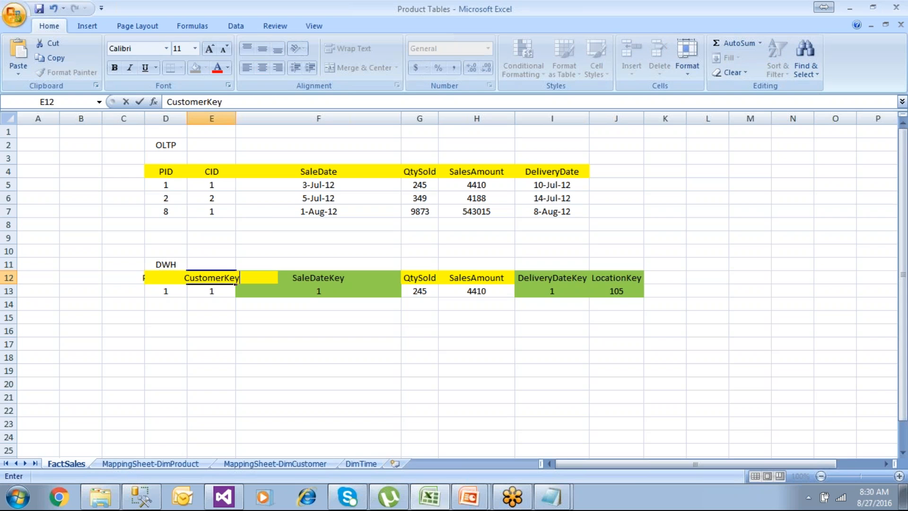
{"action": "key", "text": "Return"}
{"action": "left_click", "coordinate": [313, 368]}
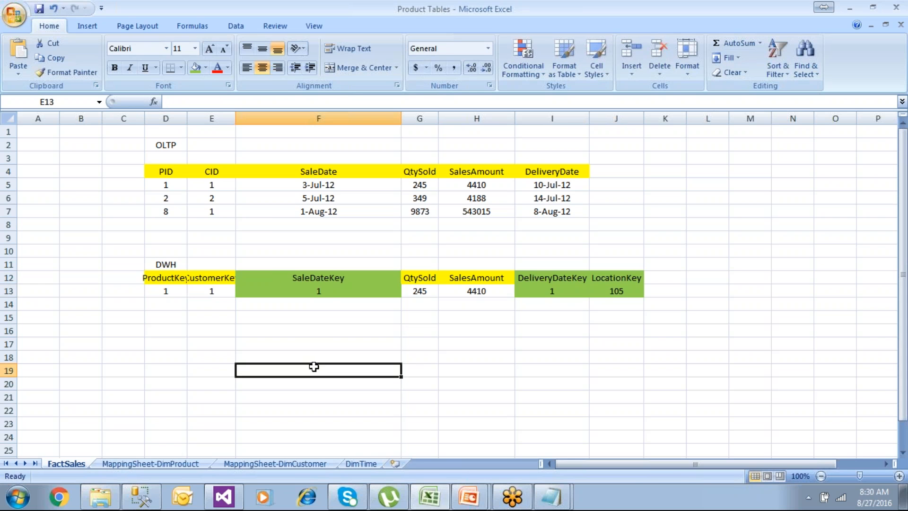
Review the SaleDateKey, DeliveryDateKey and LocationKey columns of the DWH table
{"action": "left_click_drag", "start_coordinate": [336, 279], "coordinate": [347, 325]}
{"action": "left_click_drag", "start_coordinate": [549, 278], "coordinate": [563, 319]}
{"action": "left_click", "coordinate": [559, 382]}
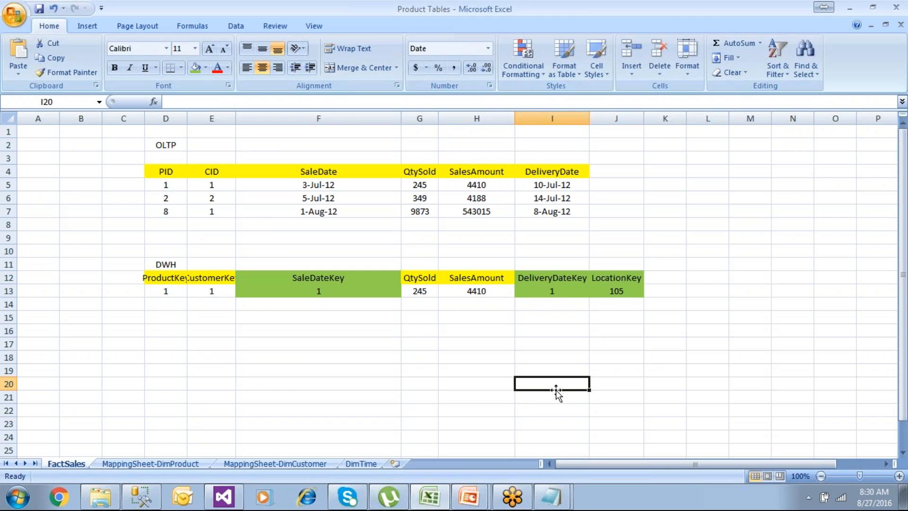
{"action": "left_click_drag", "start_coordinate": [615, 279], "coordinate": [618, 299]}
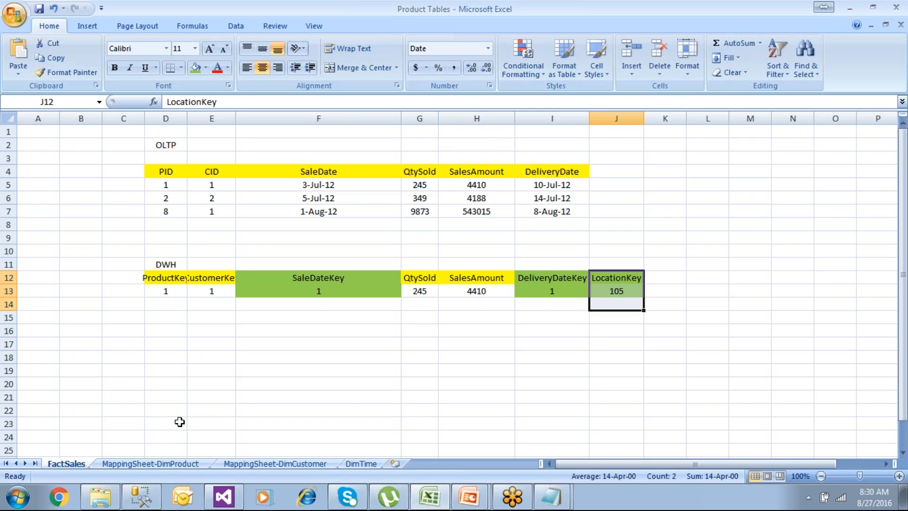
Switch to SQL Server Management Studio and review the columns of the DimCustomer table definition in the DWH script
{"action": "left_click", "coordinate": [141, 496]}
{"action": "left_click", "coordinate": [235, 232]}
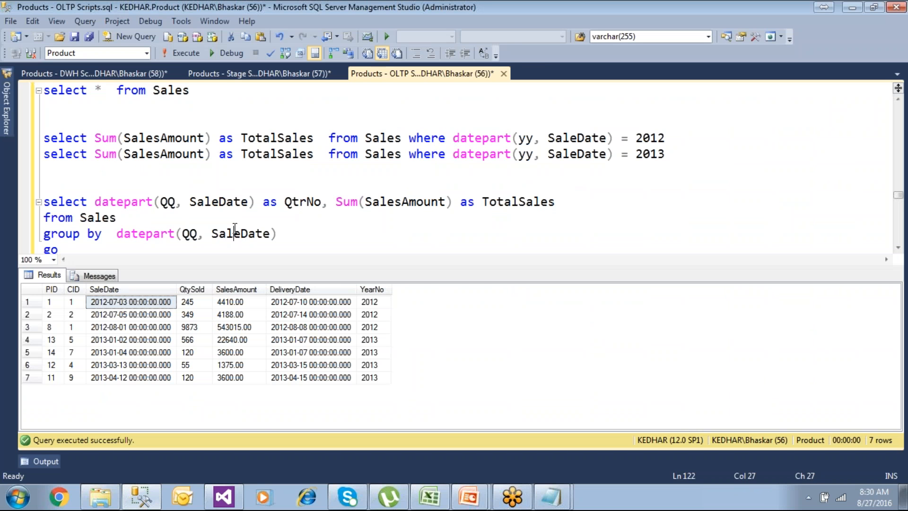
{"action": "left_click", "coordinate": [151, 75]}
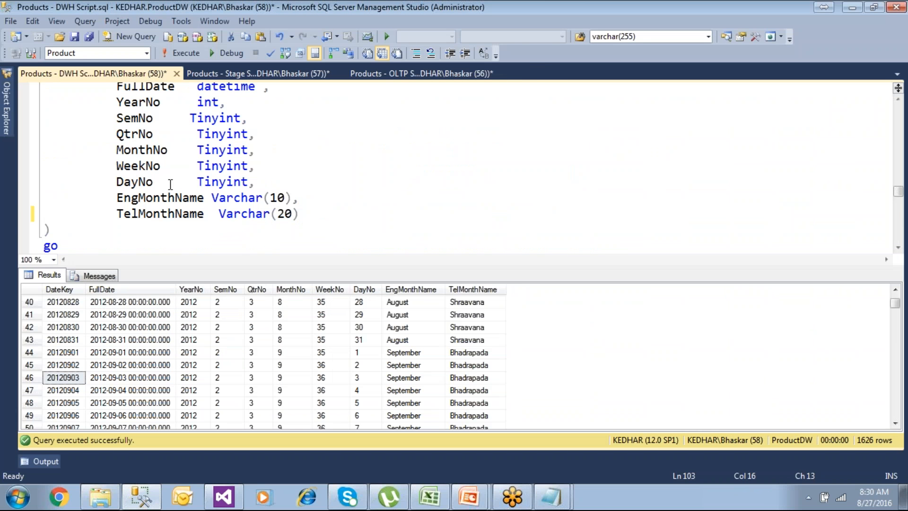
{"action": "scroll", "coordinate": [171, 184], "scroll_direction": "up", "scroll_amount": 15}
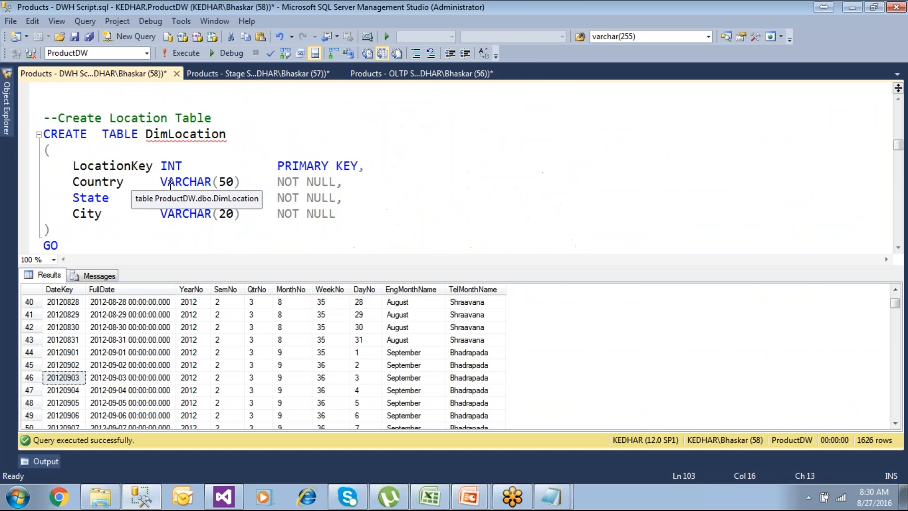
{"action": "scroll", "coordinate": [171, 184], "scroll_direction": "up", "scroll_amount": 5}
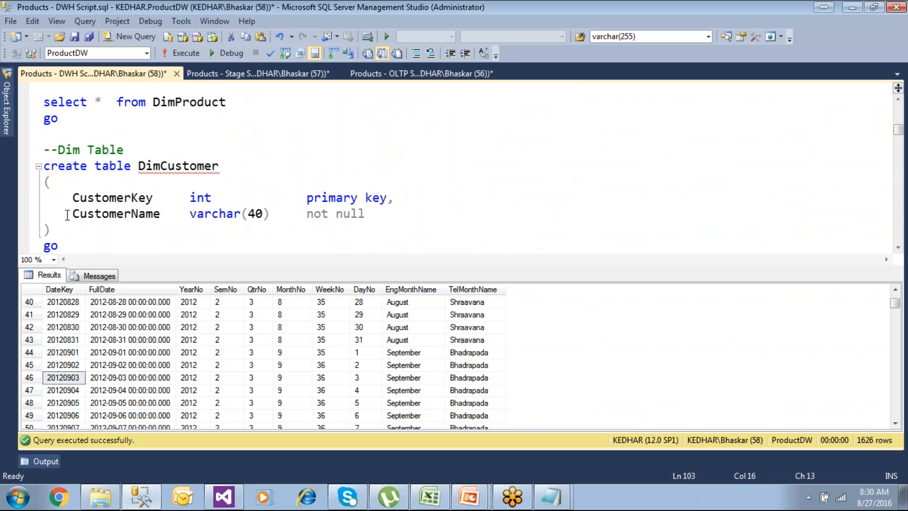
{"action": "left_click_drag", "start_coordinate": [72, 198], "coordinate": [365, 214]}
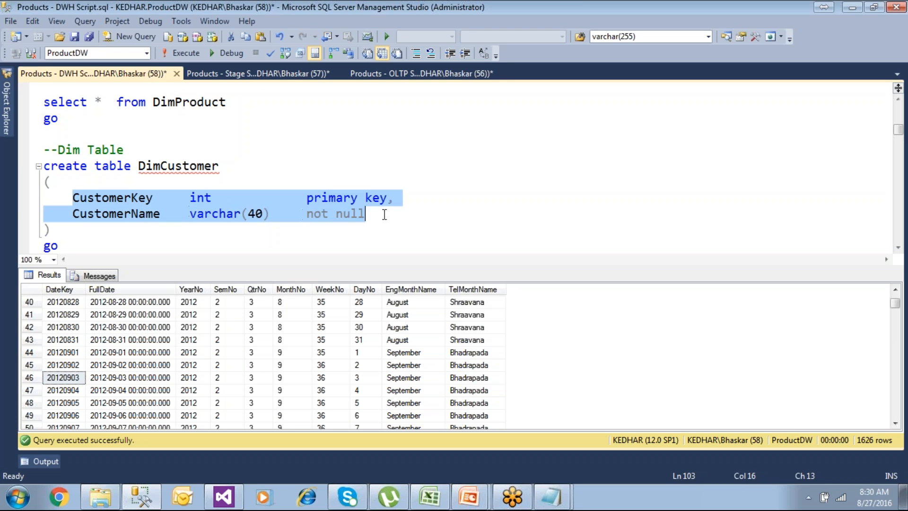
{"action": "left_click", "coordinate": [161, 198]}
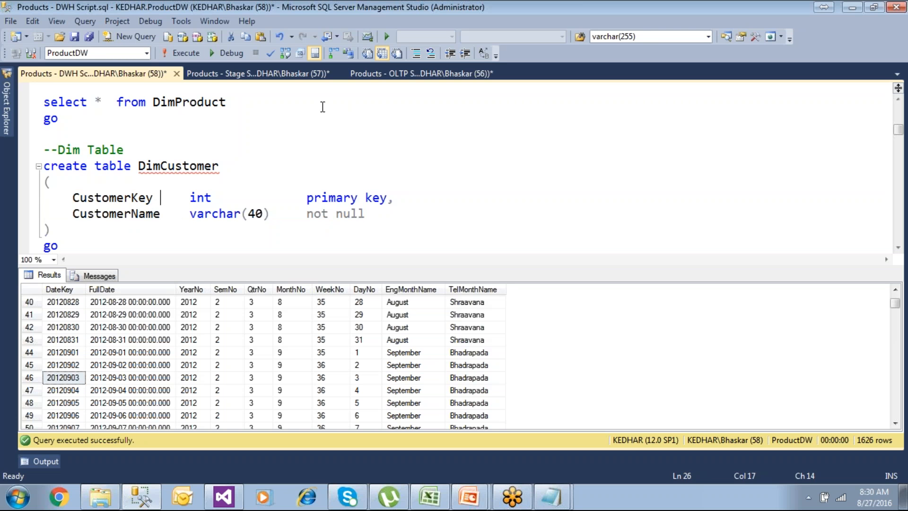
Run the select query on CustomerMaster in the OLTP script
{"action": "left_click", "coordinate": [369, 74]}
{"action": "scroll", "coordinate": [348, 138], "scroll_direction": "up", "scroll_amount": 6}
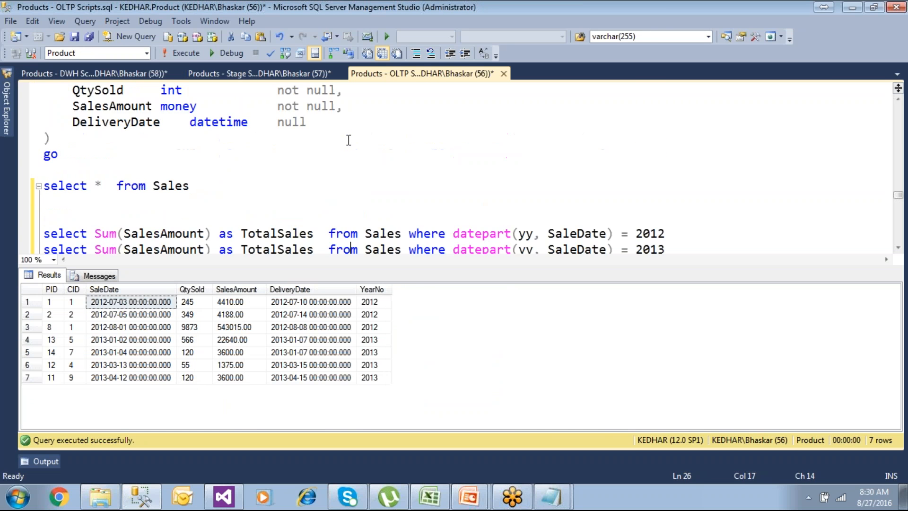
{"action": "scroll", "coordinate": [348, 140], "scroll_direction": "up", "scroll_amount": 6}
{"action": "scroll", "coordinate": [349, 140], "scroll_direction": "down", "scroll_amount": 1}
{"action": "left_click_drag", "start_coordinate": [75, 203], "coordinate": [41, 184]}
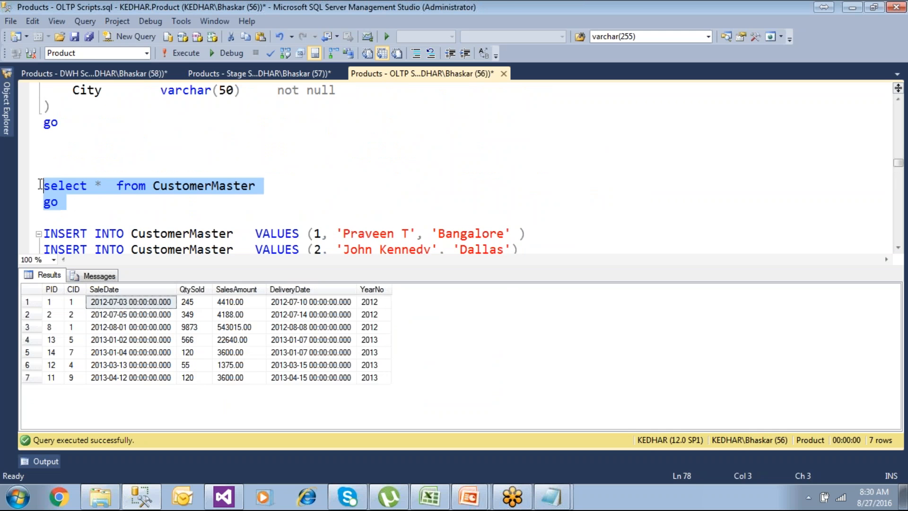
{"action": "left_click", "coordinate": [192, 54]}
Look up the name and city of the customer with CID 1 in the CustomerMaster results
{"action": "left_click", "coordinate": [61, 303]}
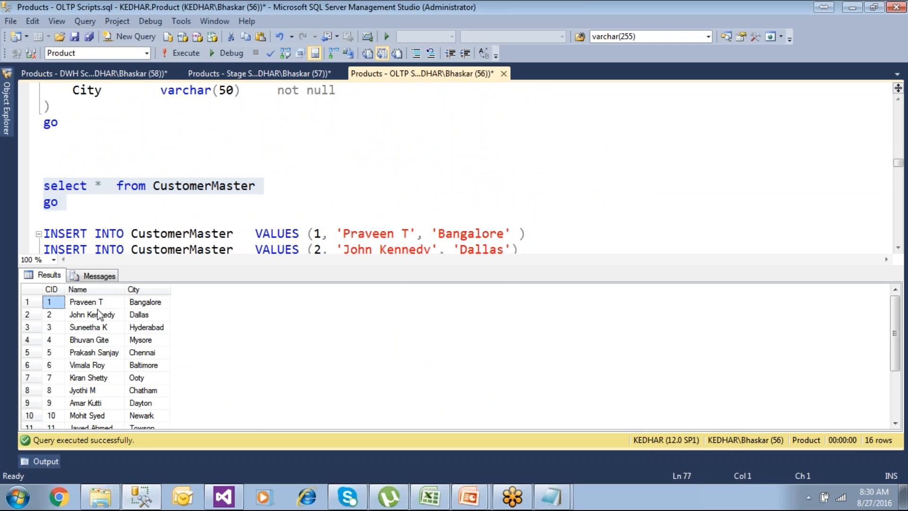
{"action": "left_click", "coordinate": [141, 303]}
{"action": "left_click", "coordinate": [111, 305]}
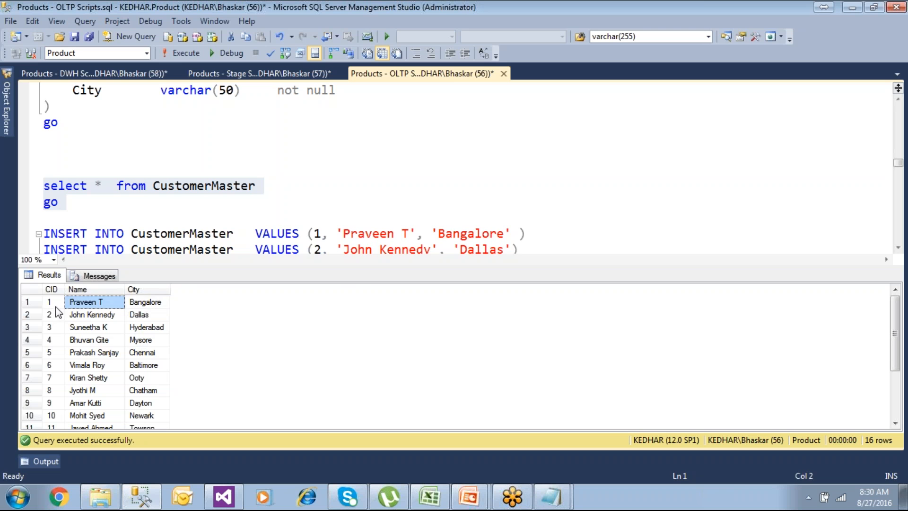
{"action": "left_click", "coordinate": [149, 305]}
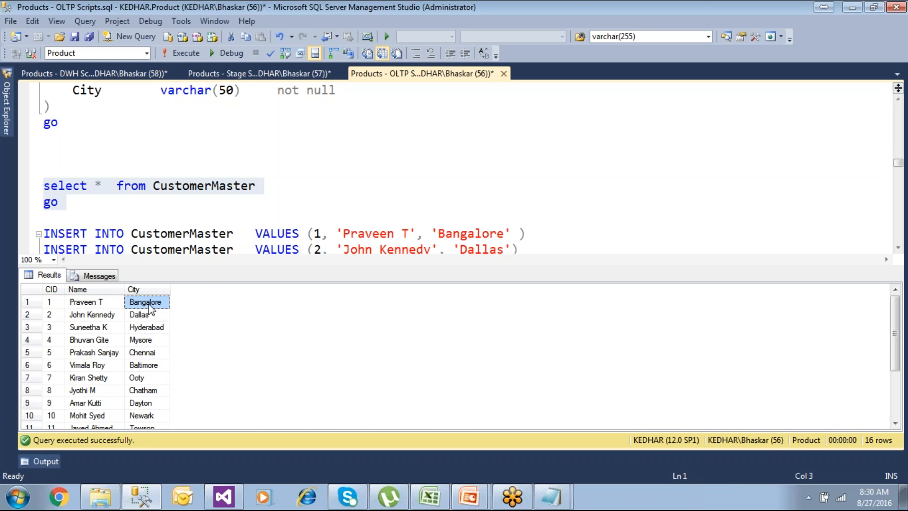
Run the select query on DimLocation in the DWH script
{"action": "left_click", "coordinate": [116, 74]}
{"action": "left_click", "coordinate": [148, 164]}
{"action": "scroll", "coordinate": [148, 164], "scroll_direction": "up", "scroll_amount": 1}
{"action": "scroll", "coordinate": [150, 166], "scroll_direction": "down", "scroll_amount": 5}
{"action": "scroll", "coordinate": [151, 168], "scroll_direction": "down", "scroll_amount": 12}
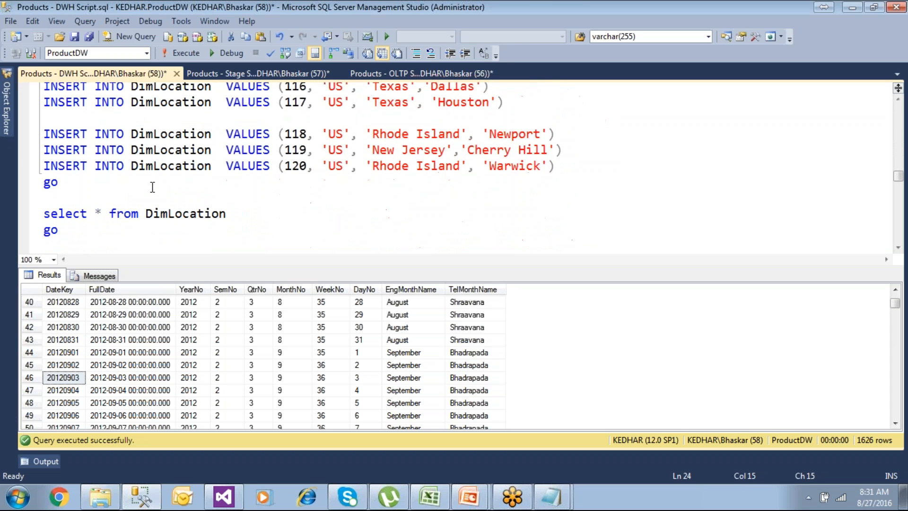
{"action": "left_click_drag", "start_coordinate": [69, 227], "coordinate": [43, 214]}
{"action": "left_click", "coordinate": [186, 53]}
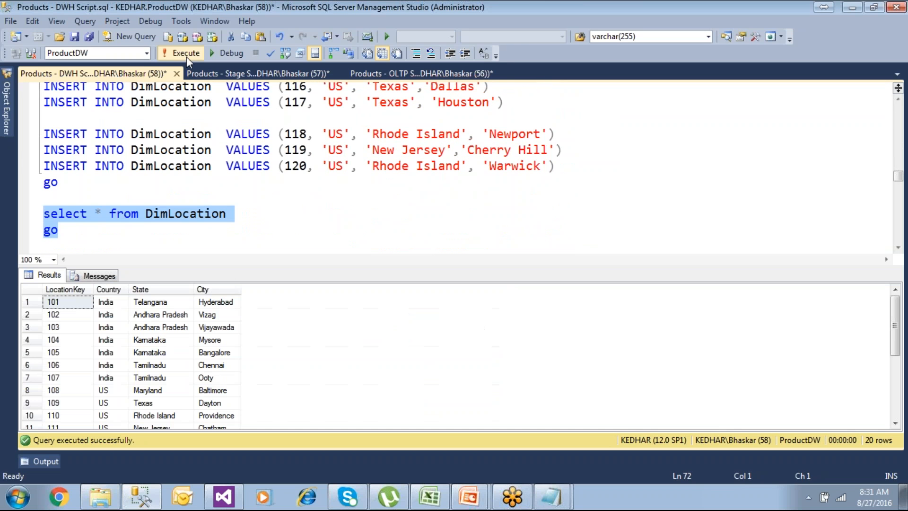
Look up the LocationKey that belongs to the city Bangalore in the DimLocation results
{"action": "left_click", "coordinate": [225, 355]}
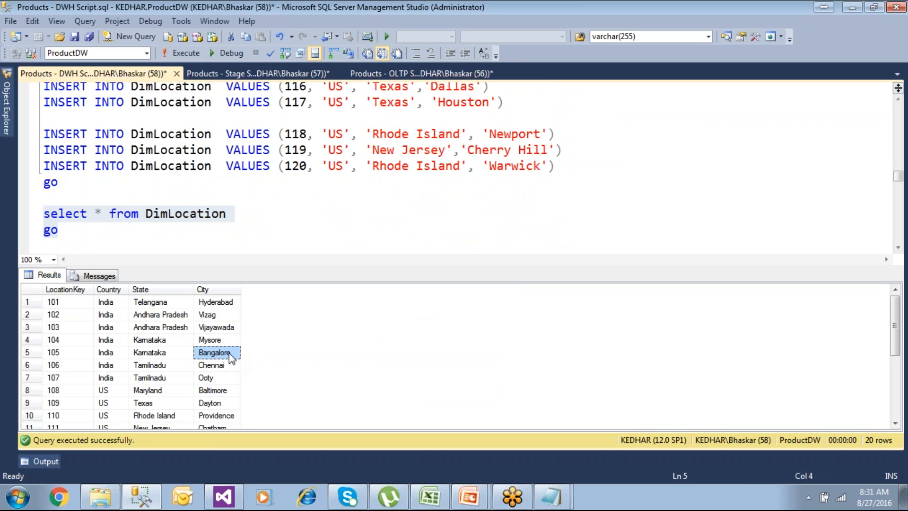
{"action": "left_click", "coordinate": [66, 354]}
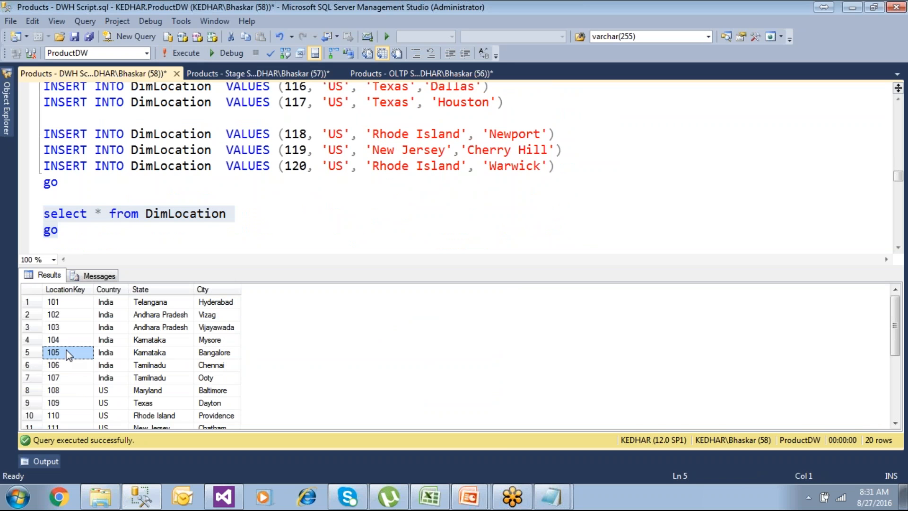
{"action": "left_click", "coordinate": [230, 354]}
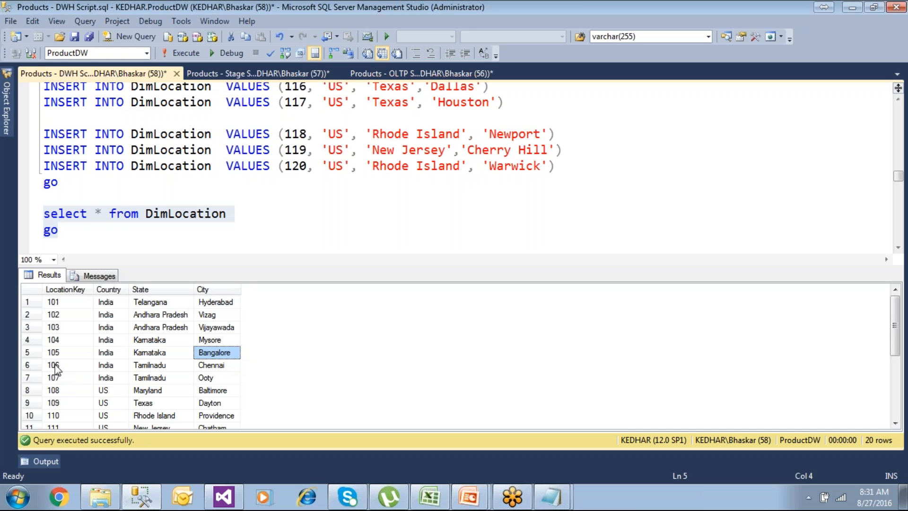
{"action": "left_click", "coordinate": [75, 352]}
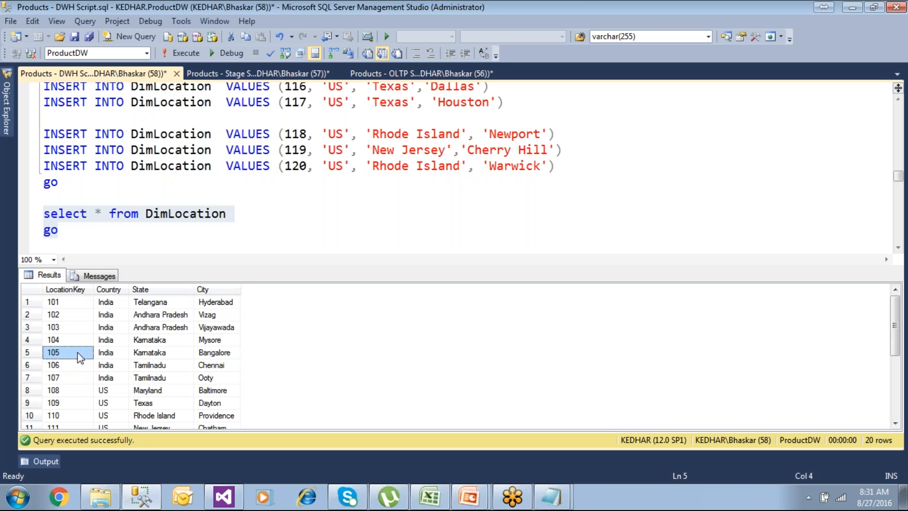
{"action": "left_click", "coordinate": [199, 230]}
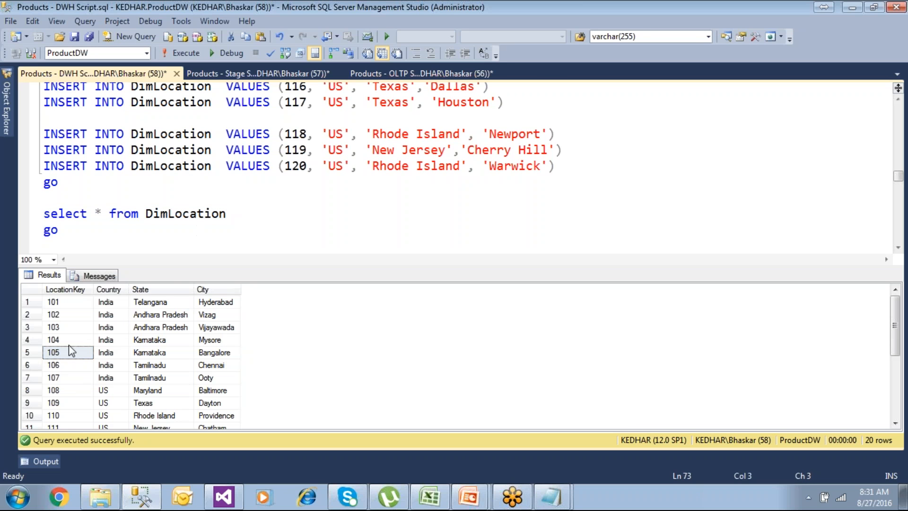
Run only the FactSales select query at the end of the DWH script to inspect the table's columns
{"action": "left_click", "coordinate": [162, 240]}
{"action": "key", "text": "ctrl+v"}
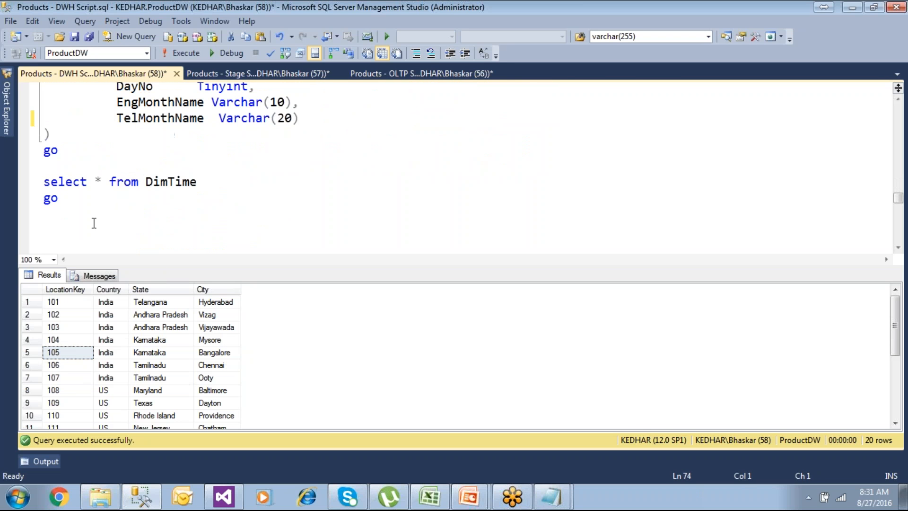
{"action": "scroll", "coordinate": [94, 223], "scroll_direction": "down", "scroll_amount": 15}
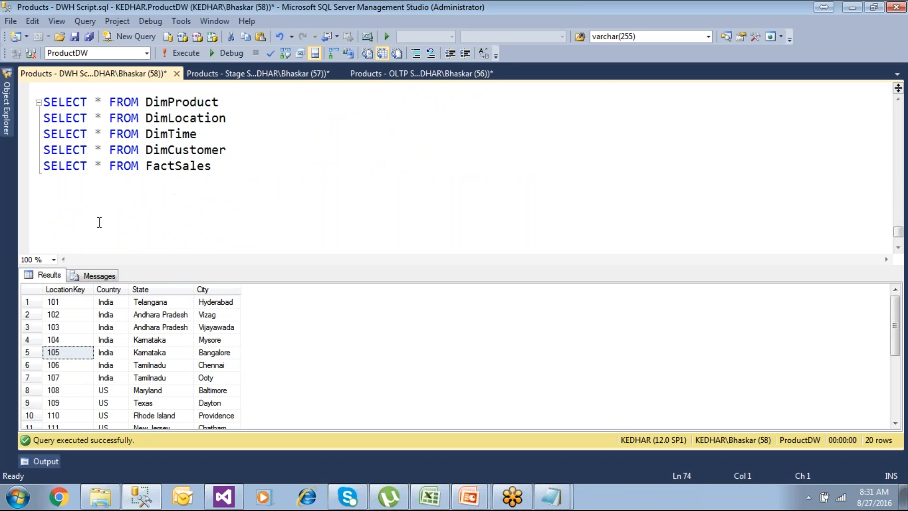
{"action": "left_click_drag", "start_coordinate": [212, 167], "coordinate": [29, 168]}
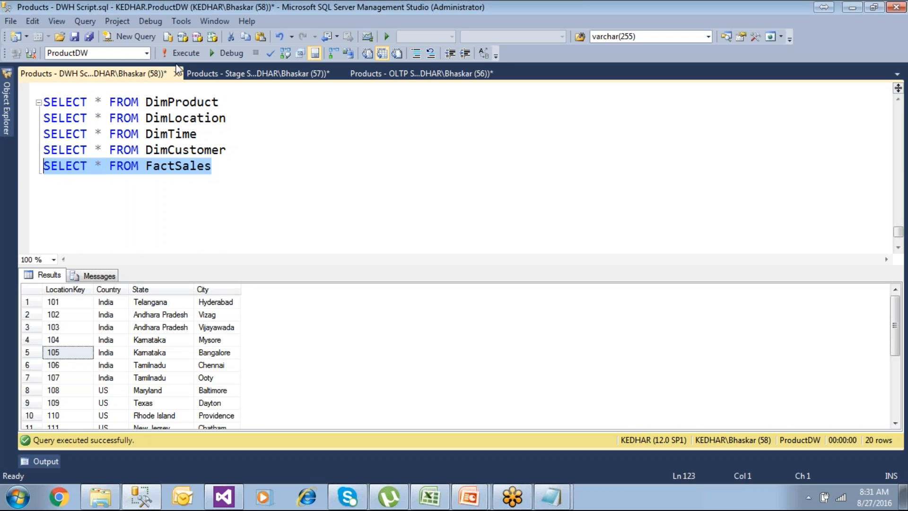
{"action": "left_click", "coordinate": [186, 54]}
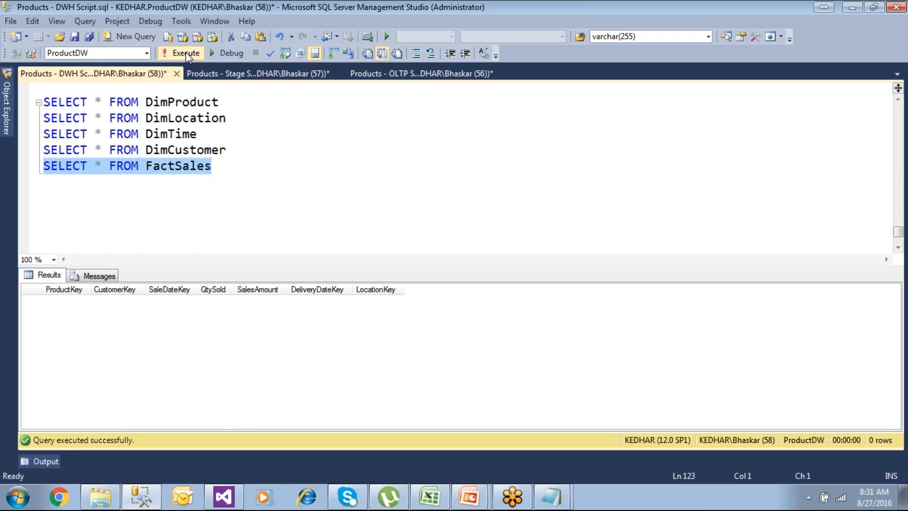
{"action": "left_click", "coordinate": [237, 175]}
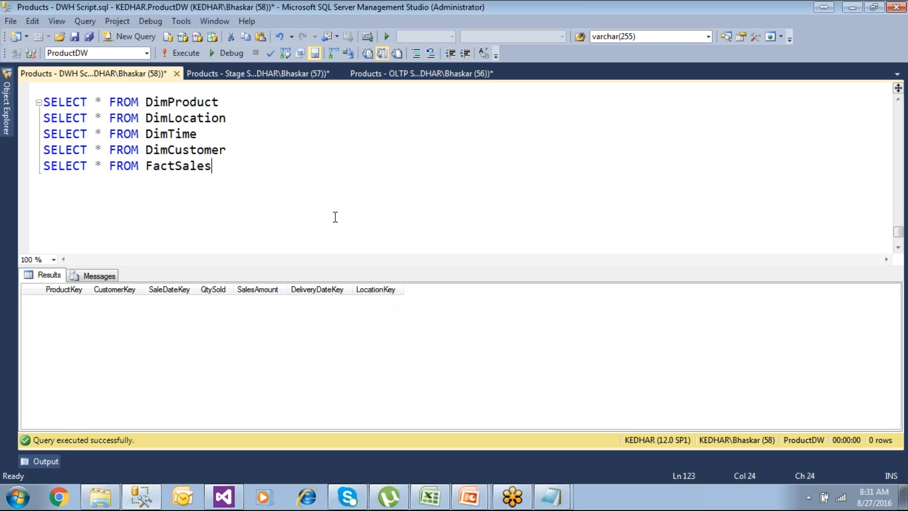
Examine the city values in the OLTP script's CustomerMaster insert statements and highlight Baltimore in the row for CID 6
{"action": "left_click", "coordinate": [396, 73]}
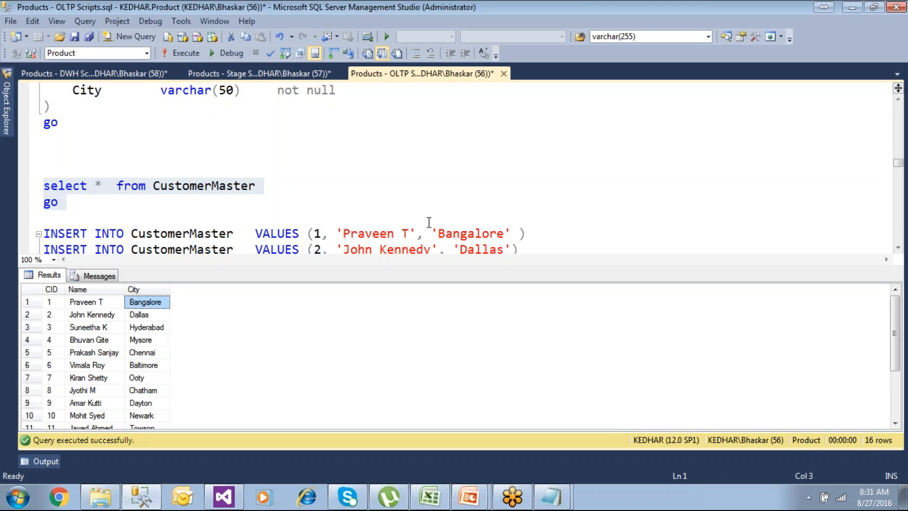
{"action": "left_click", "coordinate": [462, 237]}
{"action": "scroll", "coordinate": [464, 237], "scroll_direction": "down", "scroll_amount": 3}
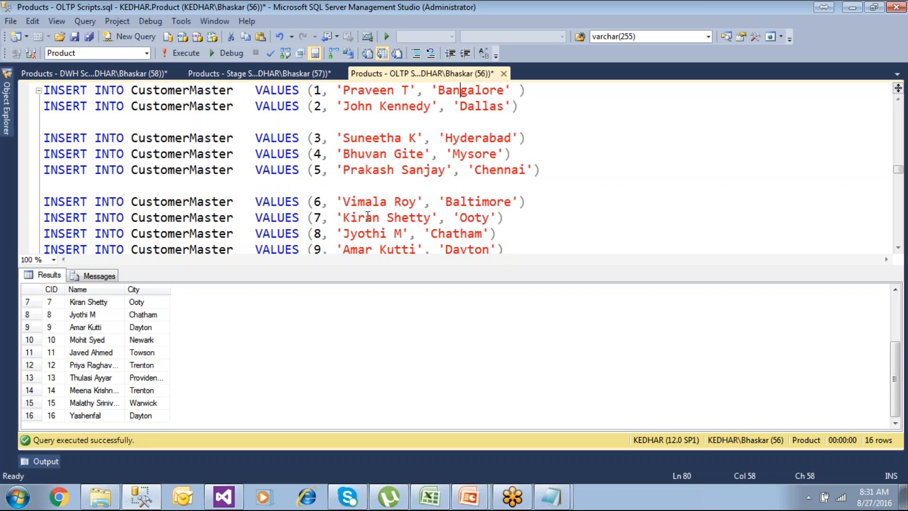
{"action": "left_click", "coordinate": [482, 201]}
{"action": "double_click", "coordinate": [484, 201]}
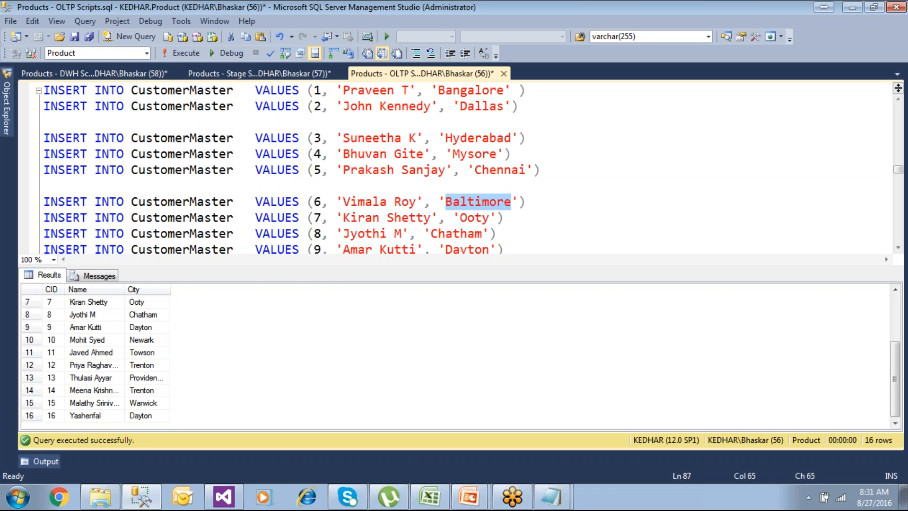
Run only the DimLocation select query in the DWH script and look up the LocationKey for Baltimore
{"action": "left_click", "coordinate": [106, 74]}
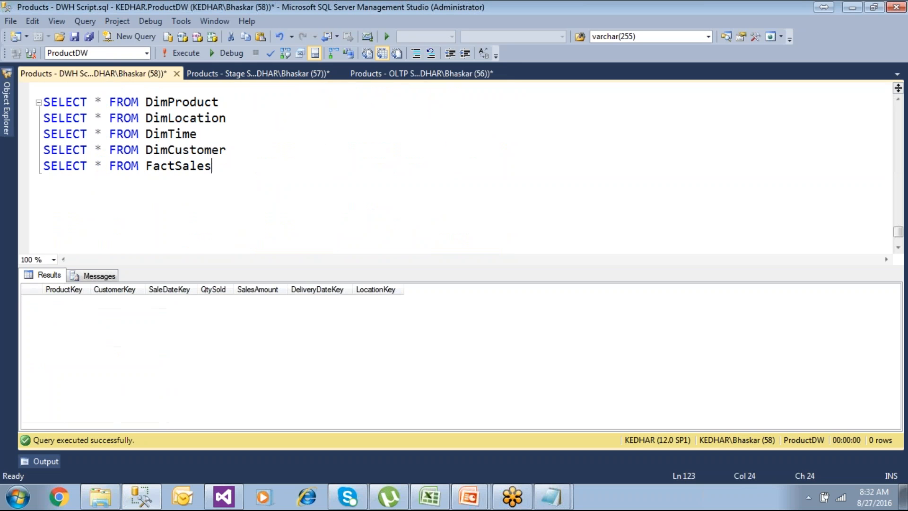
{"action": "left_click_drag", "start_coordinate": [234, 118], "coordinate": [33, 119]}
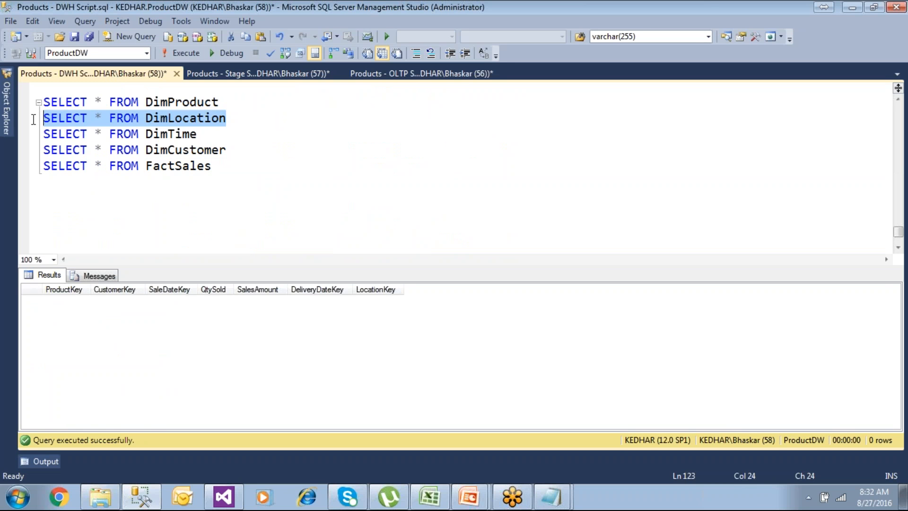
{"action": "left_click", "coordinate": [181, 53]}
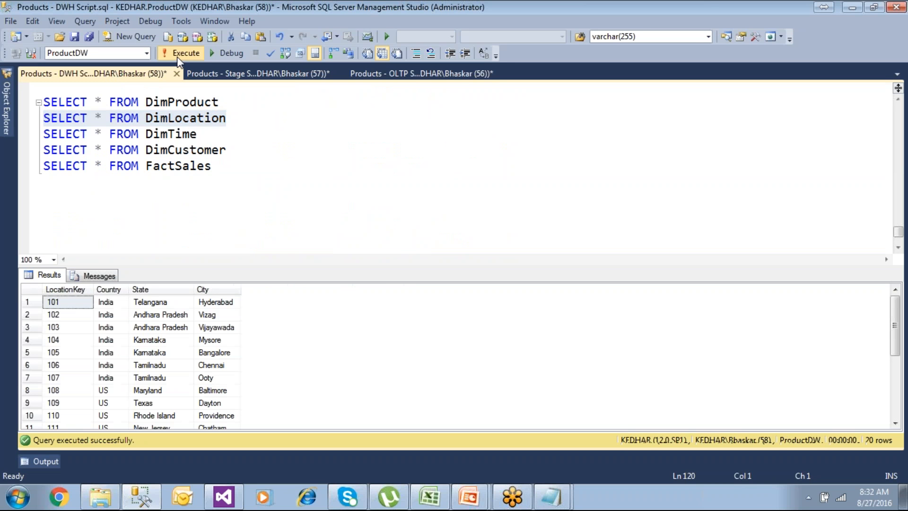
{"action": "left_click", "coordinate": [226, 390]}
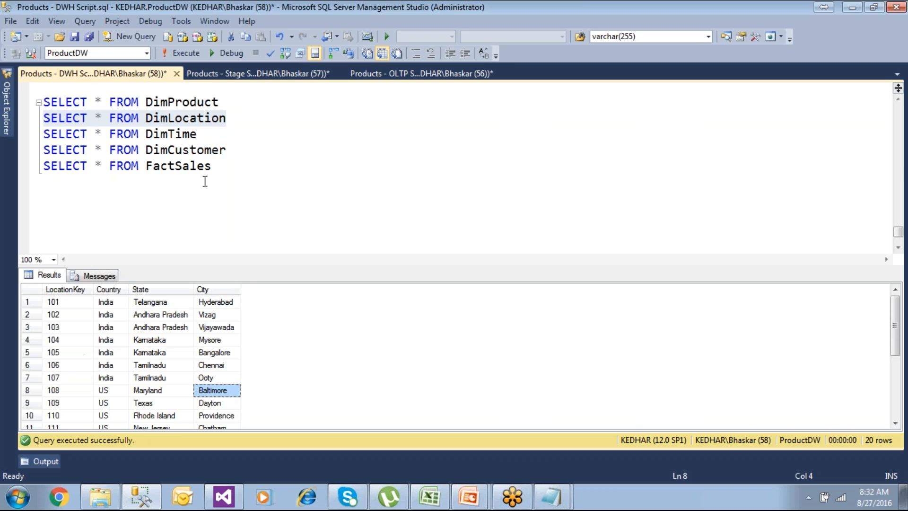
{"action": "left_click", "coordinate": [54, 393]}
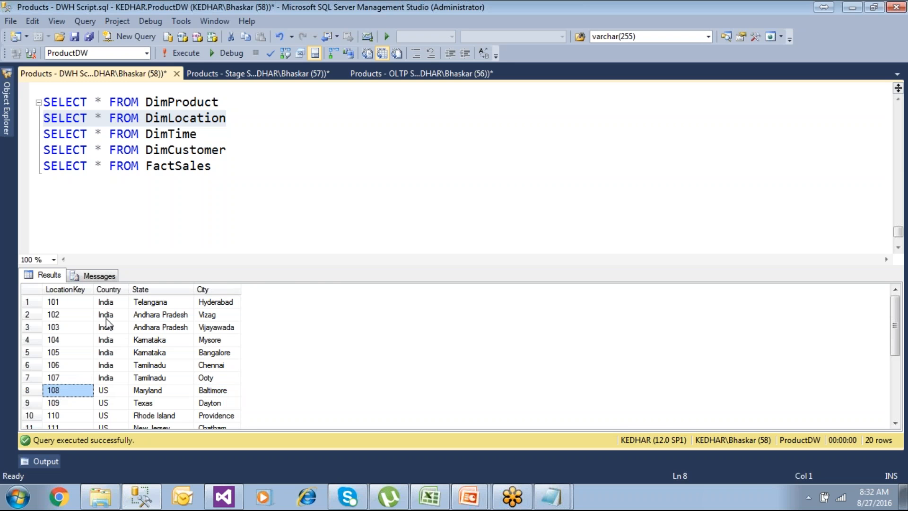
Run only the FactSales select query in the DWH script to review the fact table's columns
{"action": "left_click", "coordinate": [218, 168]}
{"action": "key", "text": "shift+Home"}
{"action": "left_click", "coordinate": [186, 54]}
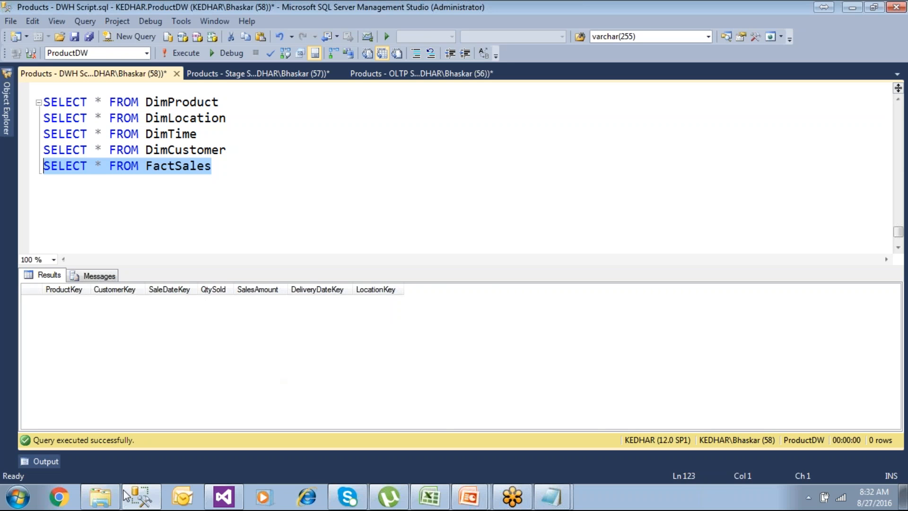
Switch to the Product Tables workbook in Excel and review the DWH key mapping on the FactSales sheet
{"action": "left_click", "coordinate": [428, 498]}
{"action": "left_click", "coordinate": [270, 351]}
{"action": "left_click_drag", "start_coordinate": [167, 277], "coordinate": [614, 296]}
{"action": "left_click", "coordinate": [616, 335]}
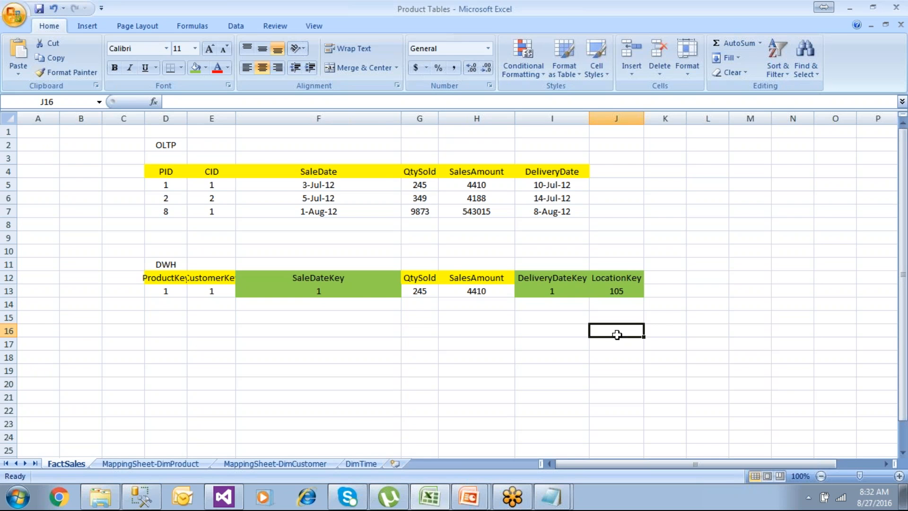
Switch to the SSISProducts project in Visual Studio and examine its CategoryMaster and Product stage-loading packages
{"action": "left_click", "coordinate": [221, 506]}
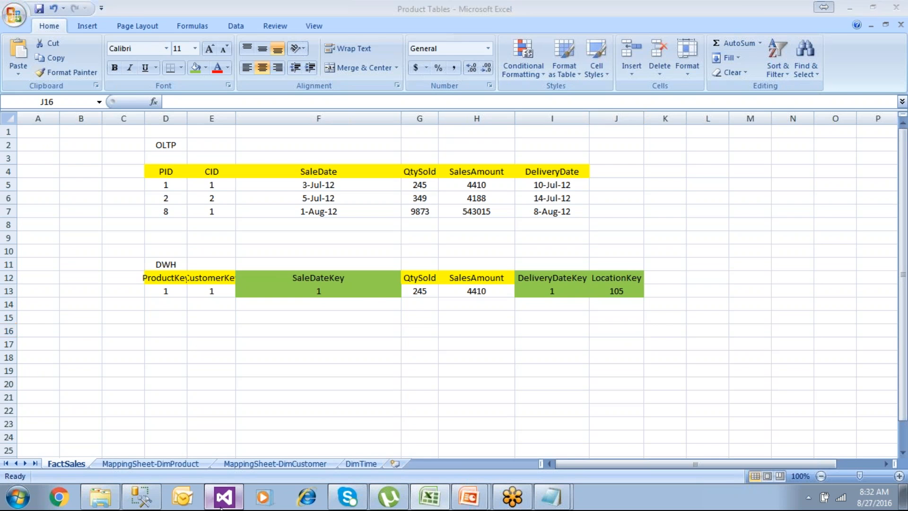
{"action": "left_click", "coordinate": [894, 100]}
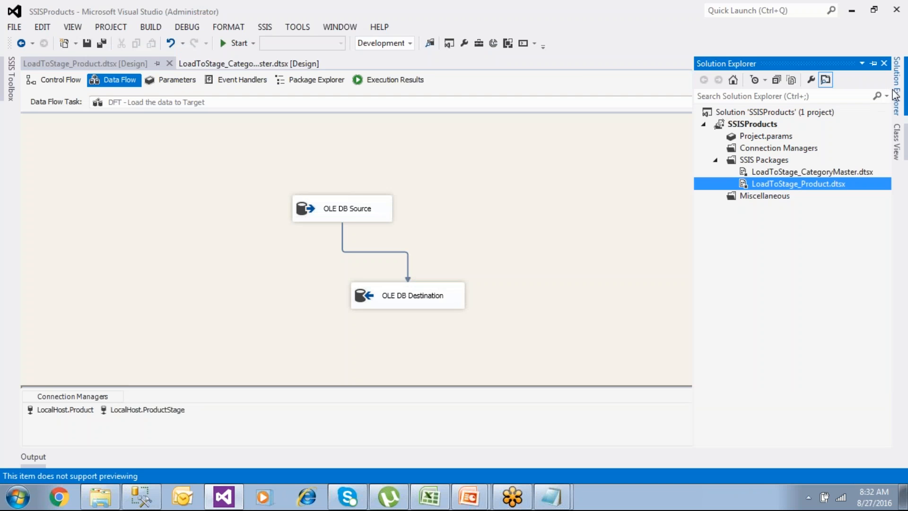
{"action": "left_click", "coordinate": [828, 172]}
{"action": "left_click", "coordinate": [829, 184]}
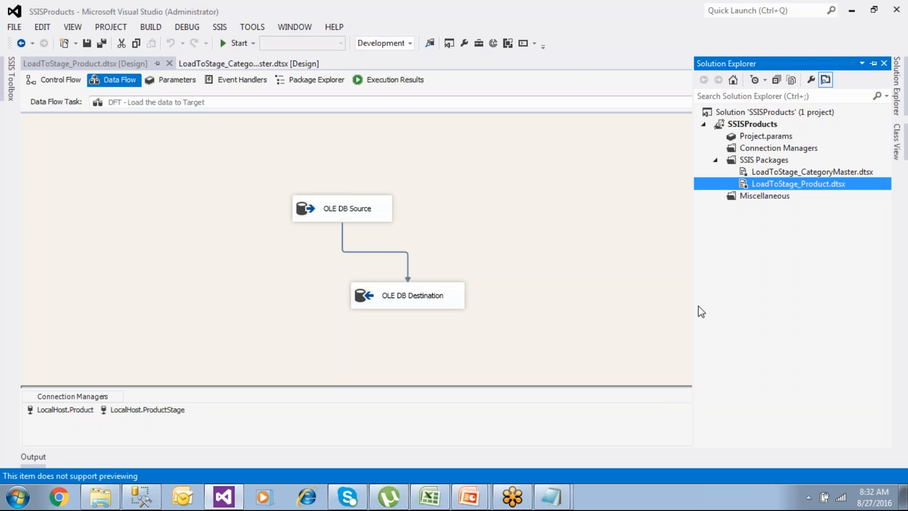
Switch to the Notepad notes and add a Stage heading with a dashed underline above the DWH section
{"action": "left_click", "coordinate": [551, 497]}
{"action": "left_click", "coordinate": [551, 467]}
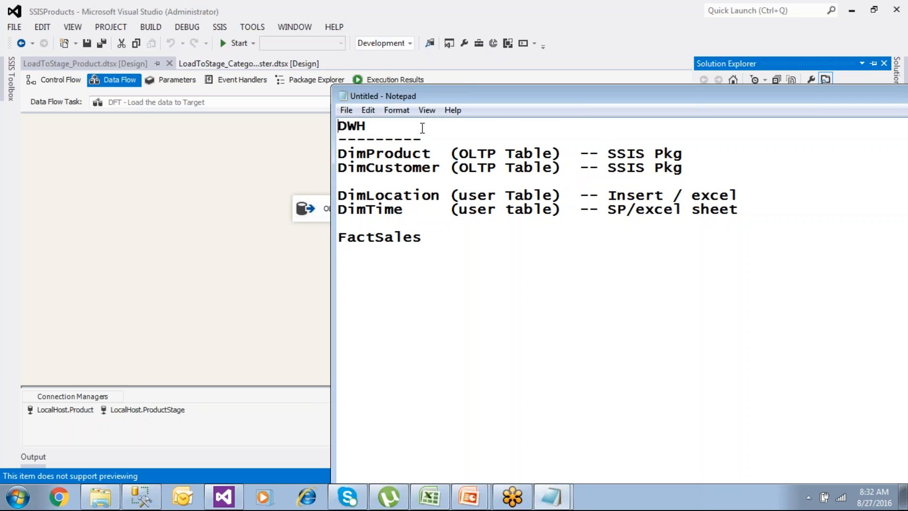
{"action": "key", "text": "Return"}
{"action": "key", "text": "Return"}
{"action": "key", "text": "Return"}
{"action": "key", "text": "Up"}
{"action": "key", "text": "Up"}
{"action": "key", "text": "Up"}
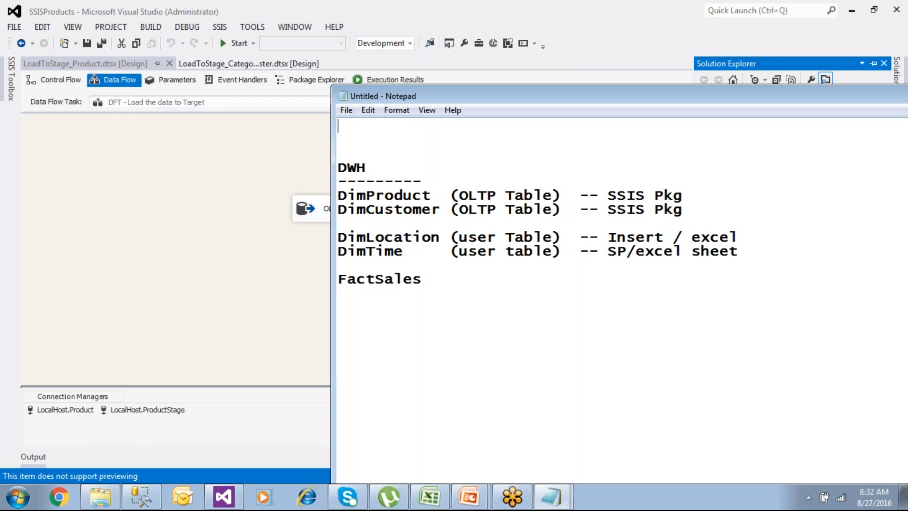
{"action": "type", "text": "Stage"}
{"action": "key", "text": "Return"}
{"action": "type", "text": "------------------"}
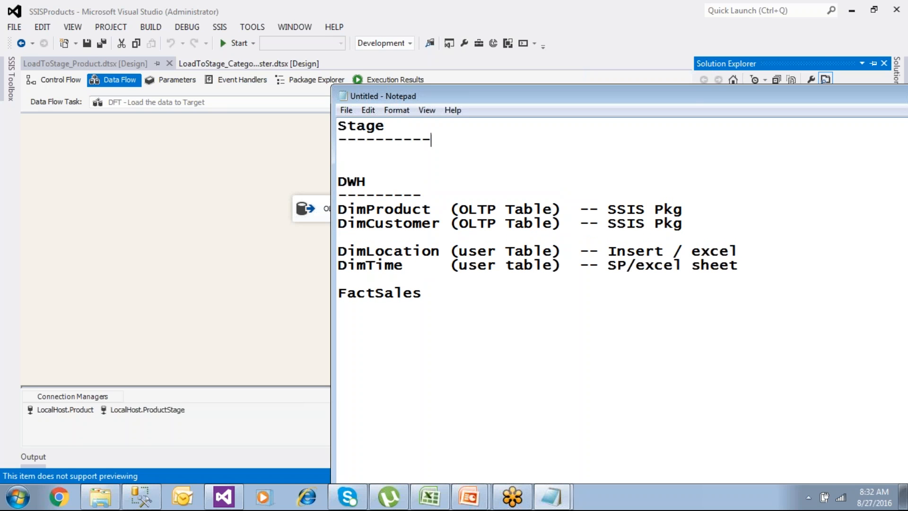
Add StageProductMaster as the first table under the Stage heading
{"action": "key", "text": "Return"}
{"action": "type", "text": "Satge"}
{"action": "key", "text": "BackSpace"}
{"action": "key", "text": "BackSpace"}
{"action": "key", "text": "BackSpace"}
{"action": "key", "text": "BackSpace"}
{"action": "type", "text": "tage"}
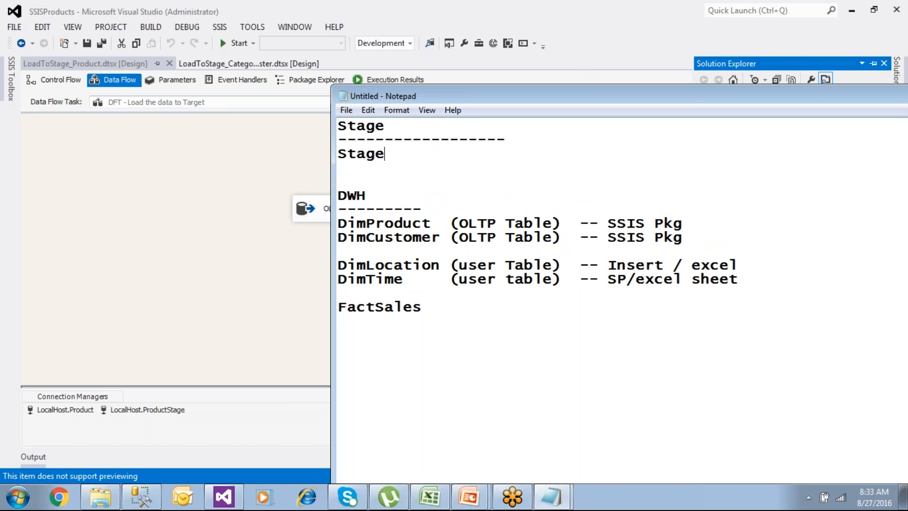
{"action": "type", "text": "ProductMaster"}
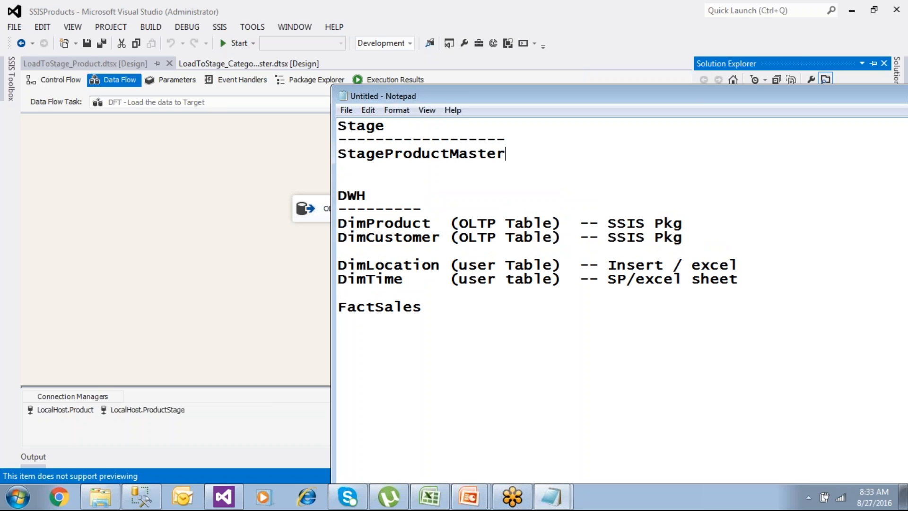
Add StageCustomerMaster on a new line below StageProductMaster
{"action": "key", "text": "Return"}
{"action": "type", "text": "Satge"}
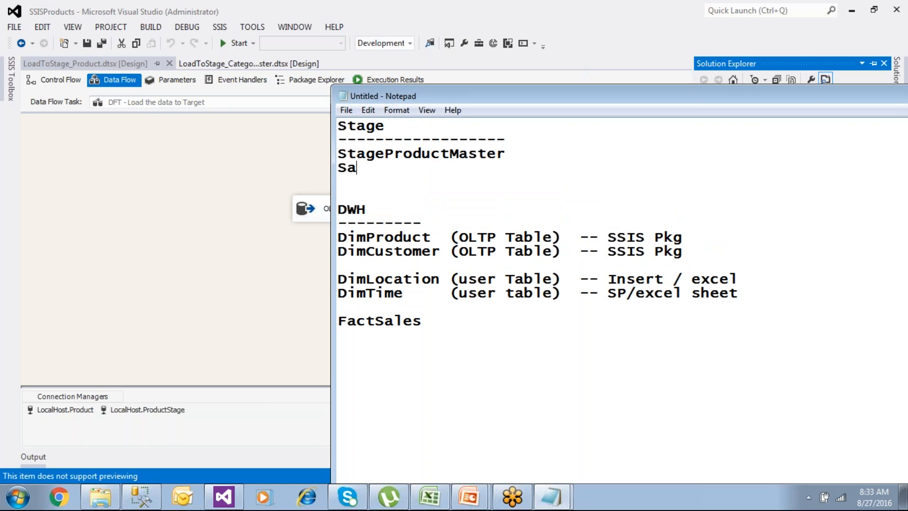
{"action": "key", "text": "BackSpace"}
{"action": "key", "text": "BackSpace"}
{"action": "key", "text": "BackSpace"}
{"action": "key", "text": "BackSpace"}
{"action": "type", "text": "tageCustomerMaster"}
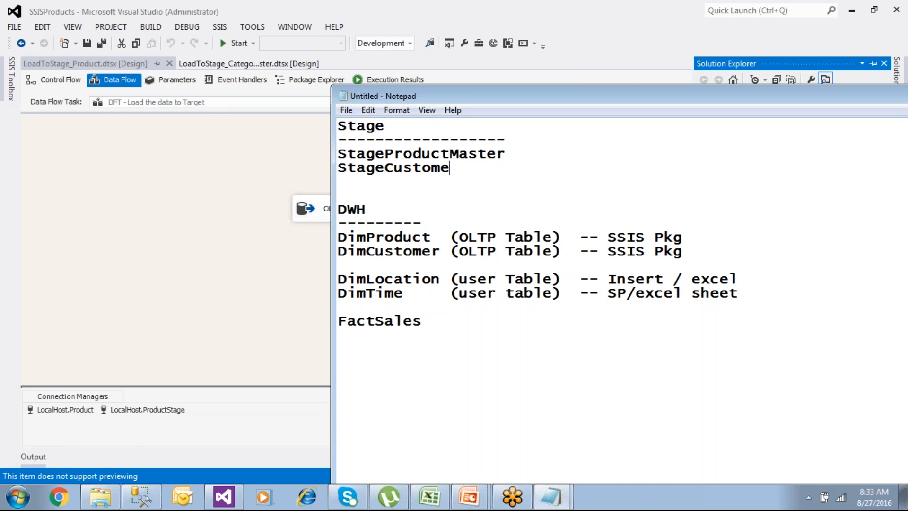
Add StageCategoryMaster and StageSales on separate lines to complete the Stage table list
{"action": "key", "text": "Return"}
{"action": "type", "text": "StageCateg"}
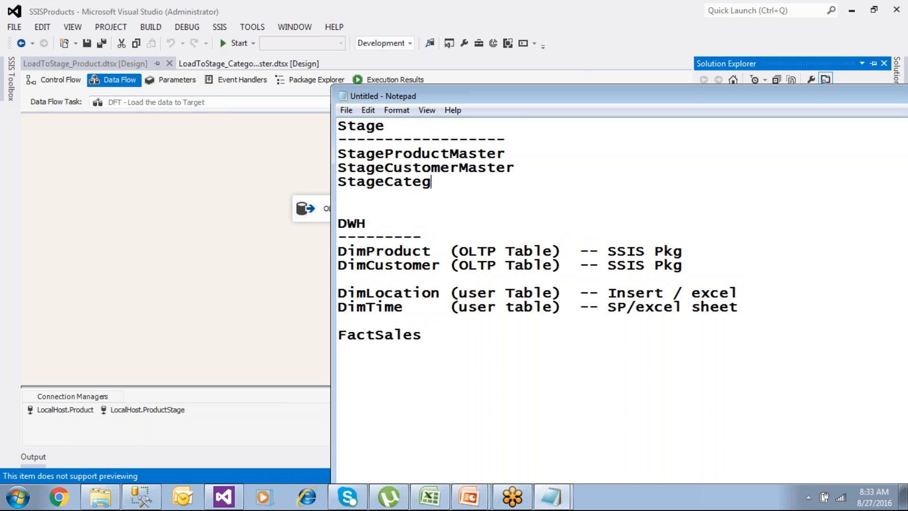
{"action": "type", "text": "oryMaster"}
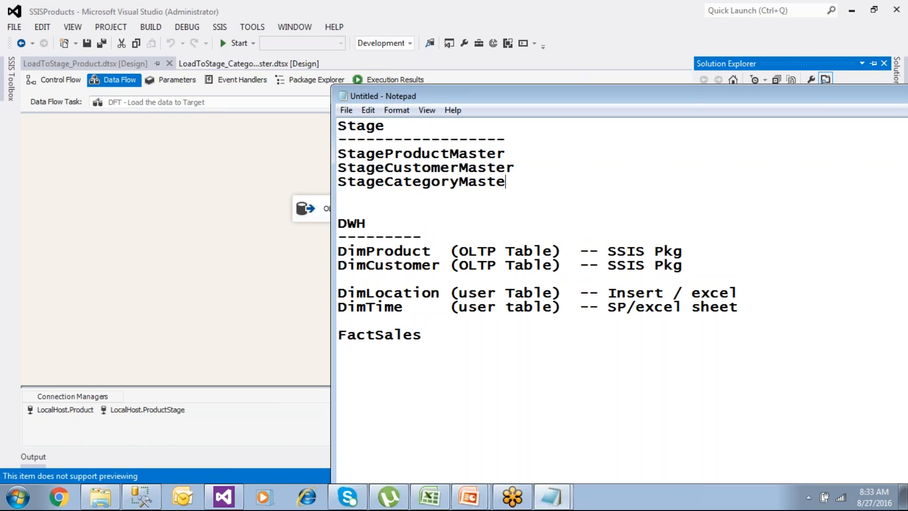
{"action": "key", "text": "Return"}
{"action": "type", "text": "Satg"}
{"action": "key", "text": "BackSpace"}
{"action": "key", "text": "BackSpace"}
{"action": "key", "text": "BackSpace"}
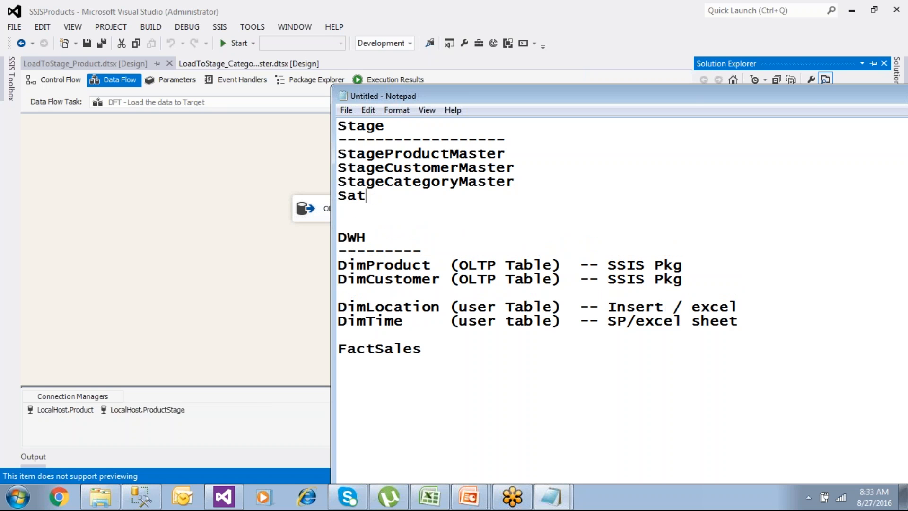
{"action": "type", "text": "tageSales"}
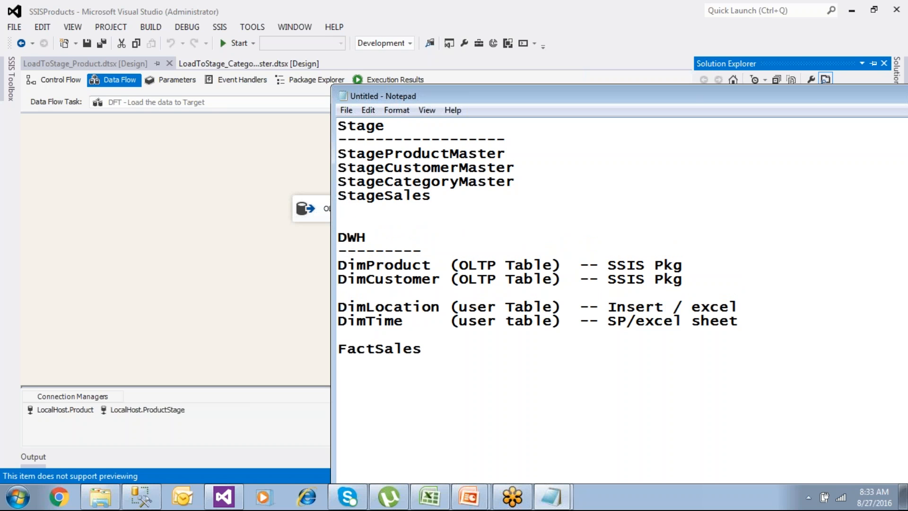
Insert an OLTP heading with a dashed underline above the Stage section
{"action": "left_click", "coordinate": [342, 131]}
{"action": "key", "text": "Return"}
{"action": "key", "text": "Return"}
{"action": "key", "text": "Up"}
{"action": "key", "text": "Up"}
{"action": "type", "text": "OLTP"}
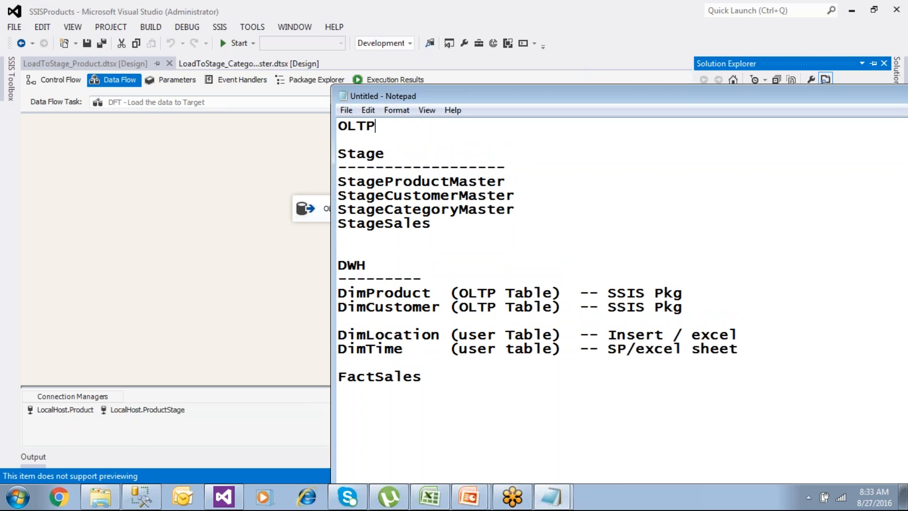
{"action": "key", "text": "Return"}
{"action": "type", "text": "-------------------"}
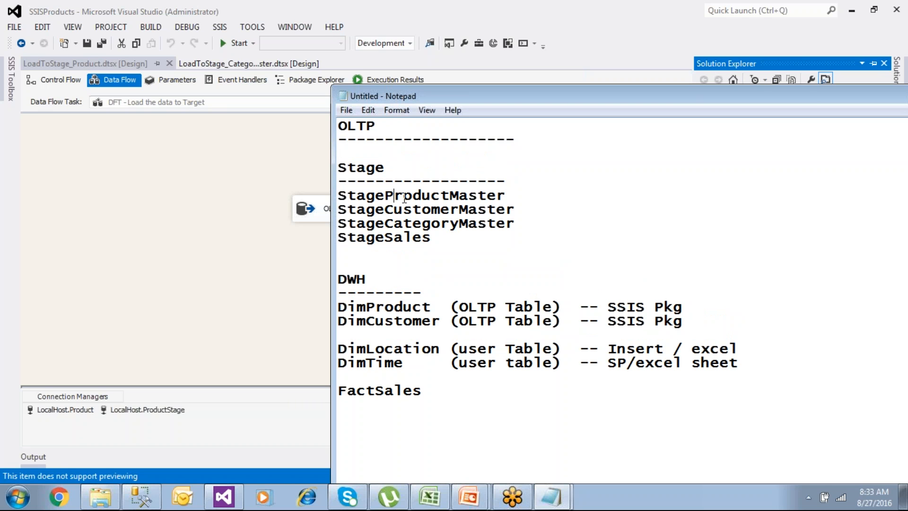
Copy the four Stage table names into the space under the OLTP heading
{"action": "left_click", "coordinate": [506, 194]}
{"action": "key", "text": "shift+Down"}
{"action": "key", "text": "shift+Down"}
{"action": "key", "text": "shift+Down"}
{"action": "key", "text": "shift+Down"}
{"action": "key", "text": "ctrl+c"}
{"action": "left_click", "coordinate": [415, 151]}
{"action": "key", "text": "ctrl+v"}
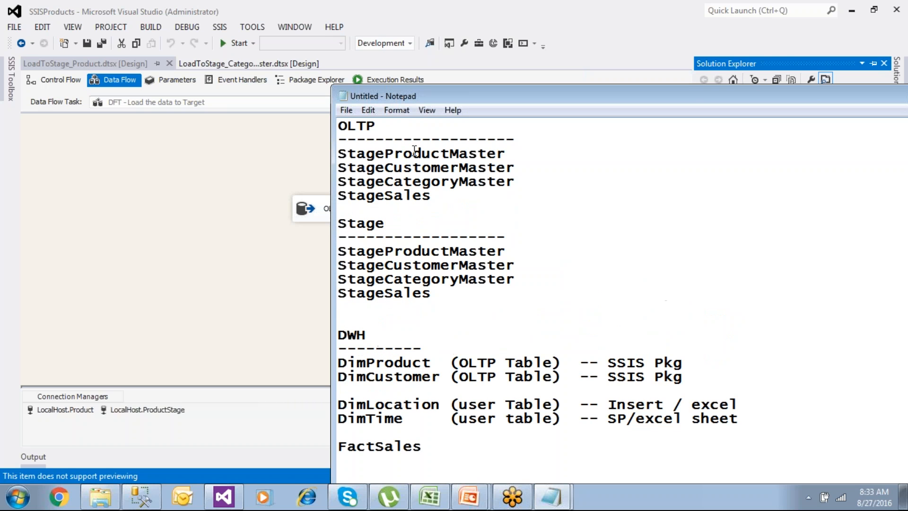
Remove the Stage prefix from the ProductMaster and CustomerMaster entries in the OLTP list
{"action": "left_click", "coordinate": [392, 155]}
{"action": "key", "text": "BackSpace"}
{"action": "key", "text": "BackSpace"}
{"action": "key", "text": "BackSpace"}
{"action": "key", "text": "BackSpace"}
{"action": "key", "text": "BackSpace"}
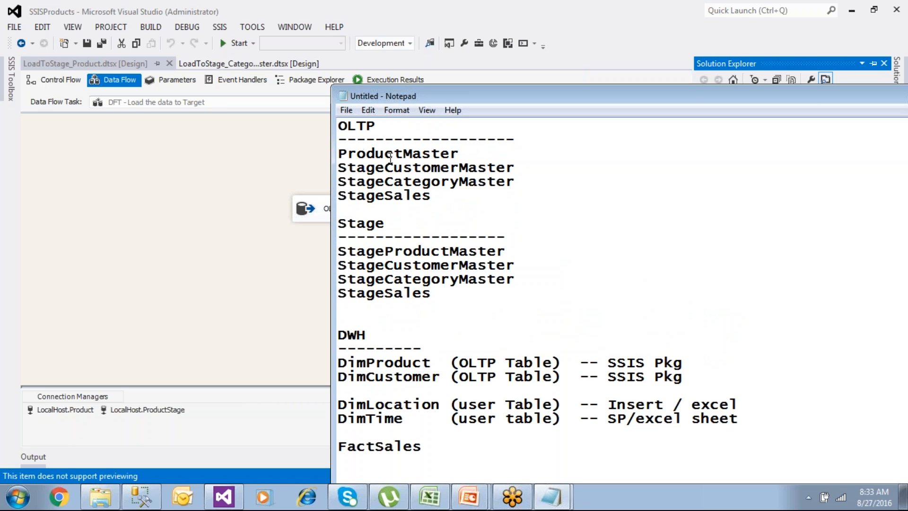
{"action": "left_click", "coordinate": [387, 168]}
{"action": "key", "text": "BackSpace"}
{"action": "key", "text": "BackSpace"}
{"action": "key", "text": "BackSpace"}
{"action": "key", "text": "BackSpace"}
{"action": "key", "text": "BackSpace"}
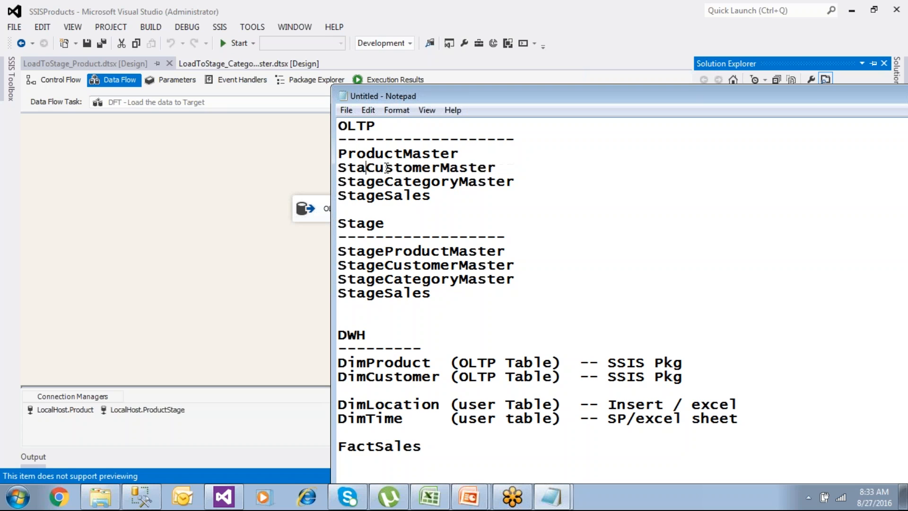
Remove the Stage prefix from the CategoryMaster and Sales entries in the OLTP list
{"action": "left_click", "coordinate": [385, 183]}
{"action": "key", "text": "BackSpace"}
{"action": "key", "text": "BackSpace"}
{"action": "key", "text": "BackSpace"}
{"action": "key", "text": "BackSpace"}
{"action": "key", "text": "BackSpace"}
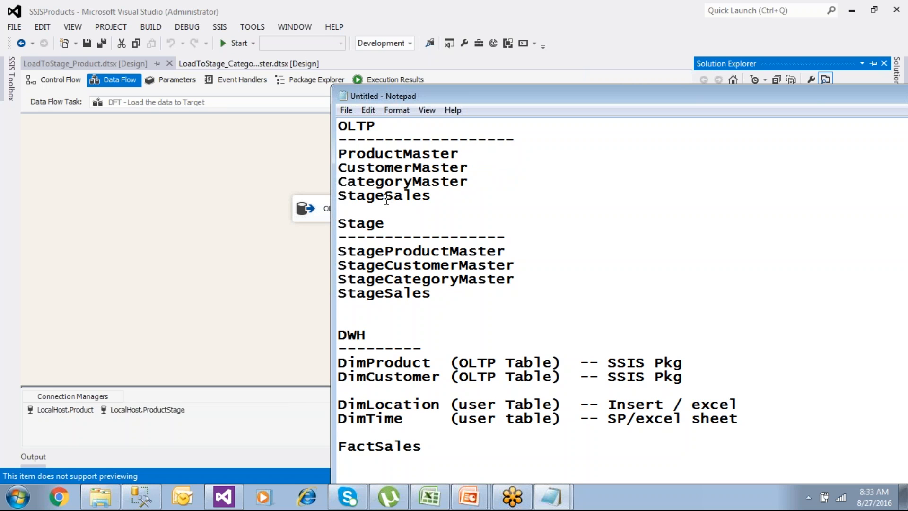
{"action": "key", "text": "BackSpace"}
{"action": "key", "text": "BackSpace"}
{"action": "key", "text": "BackSpace"}
{"action": "key", "text": "BackSpace"}
{"action": "key", "text": "BackSpace"}
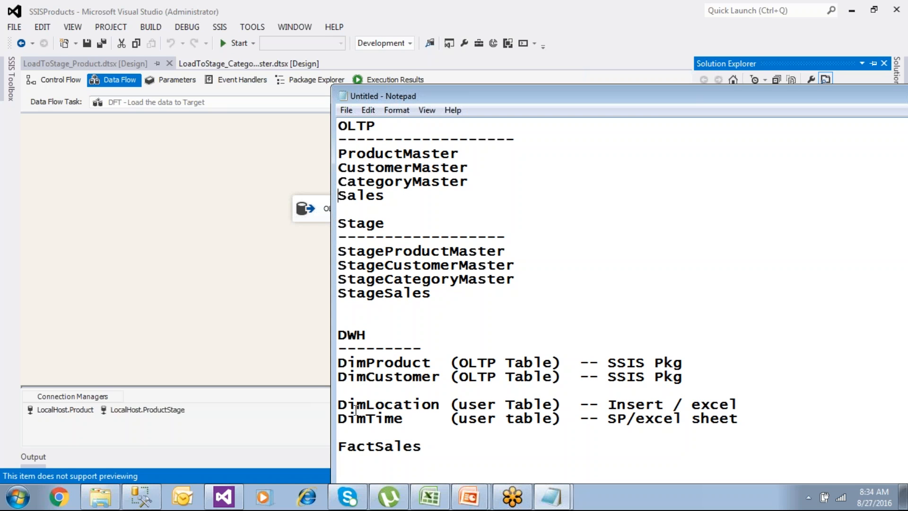
Review the OLTP, Stage and DWH table lists in the notes, highlighting each section
{"action": "left_click_drag", "start_coordinate": [338, 404], "coordinate": [768, 420]}
{"action": "mouse_move", "coordinate": [441, 294]}
{"action": "left_mouse_down"}
{"action": "mouse_move", "coordinate": [403, 281]}
{"action": "mouse_move", "coordinate": [321, 124]}
{"action": "mouse_move", "coordinate": [369, 168]}
{"action": "mouse_move", "coordinate": [436, 294]}
{"action": "left_mouse_up"}
{"action": "left_click", "coordinate": [526, 194]}
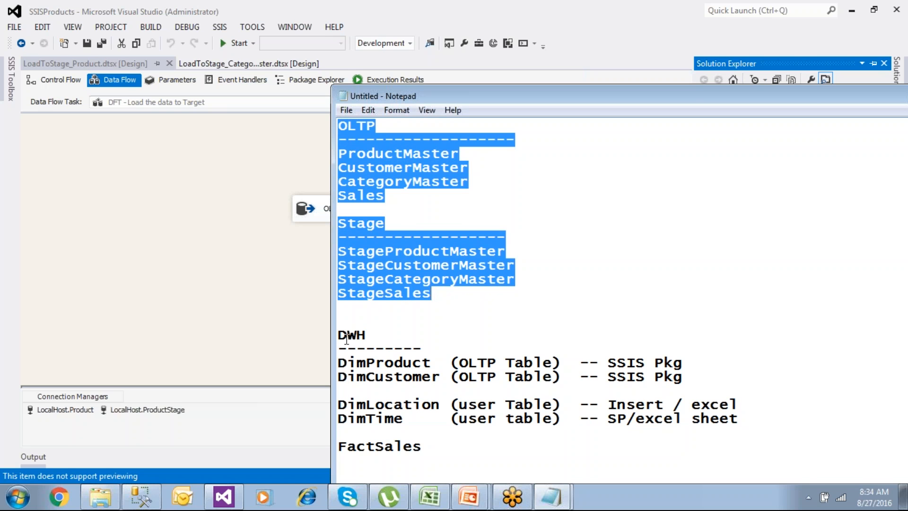
{"action": "left_click_drag", "start_coordinate": [339, 335], "coordinate": [437, 457]}
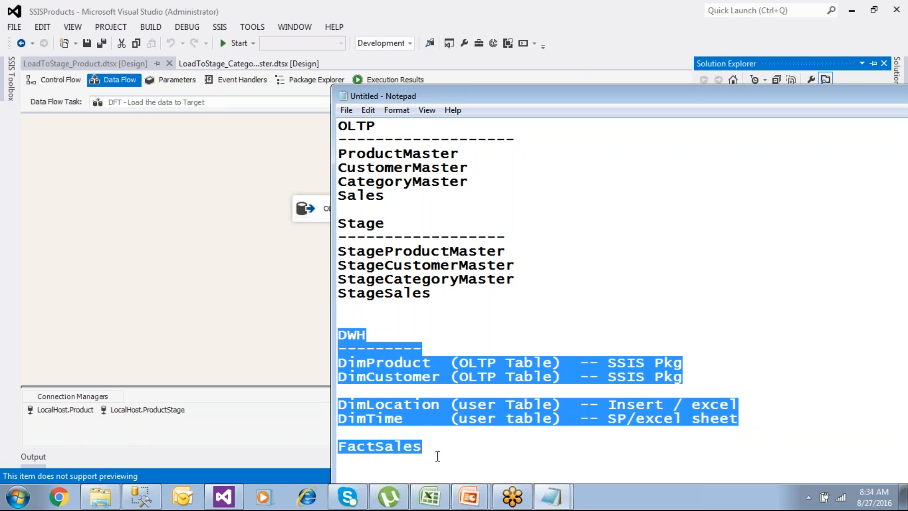
{"action": "left_click_drag", "start_coordinate": [341, 226], "coordinate": [440, 300]}
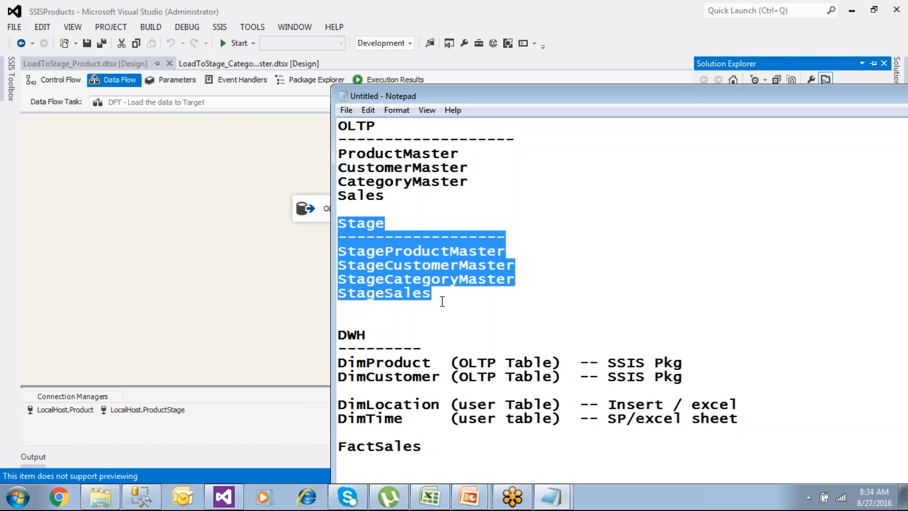
{"action": "left_click", "coordinate": [340, 336]}
{"action": "left_click_drag", "start_coordinate": [340, 336], "coordinate": [406, 461]}
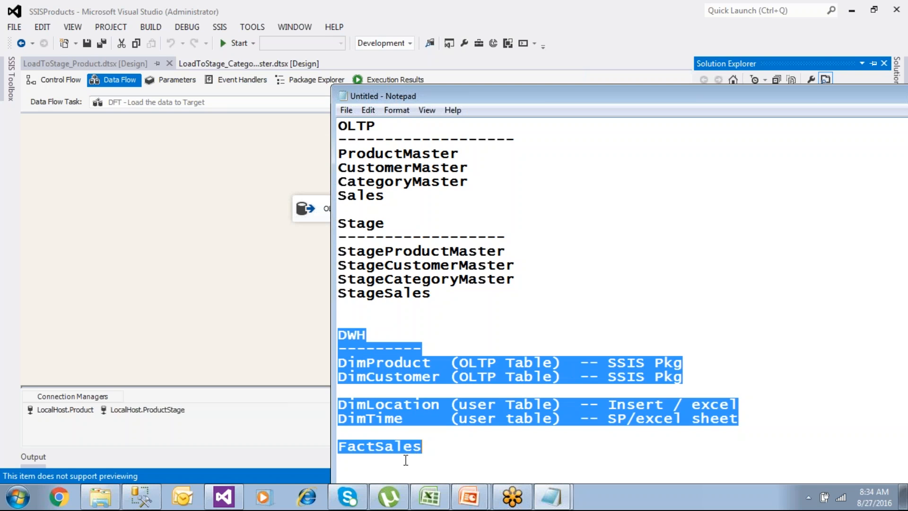
Check the SSIS project in Visual Studio and the files in the allfiles folder, and close the folder window
{"action": "left_click", "coordinate": [213, 340]}
{"action": "mouse_move", "coordinate": [899, 100]}
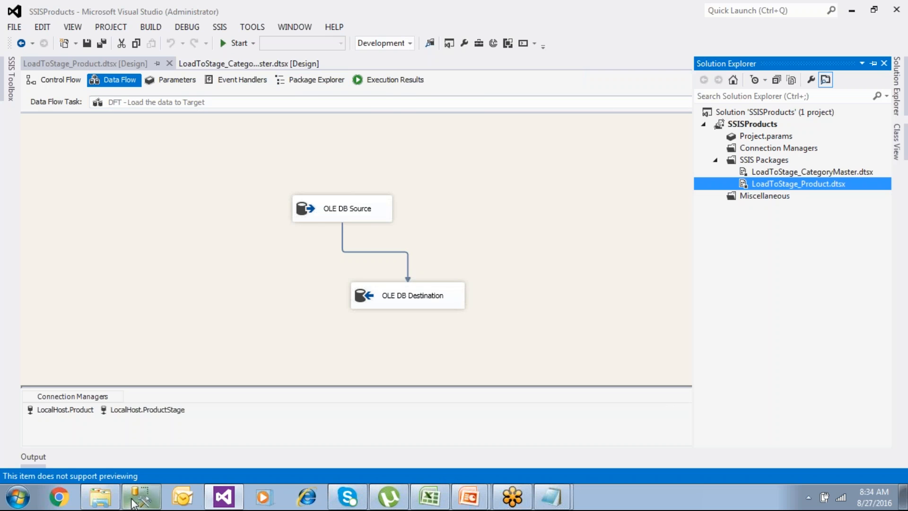
{"action": "left_click", "coordinate": [100, 497]}
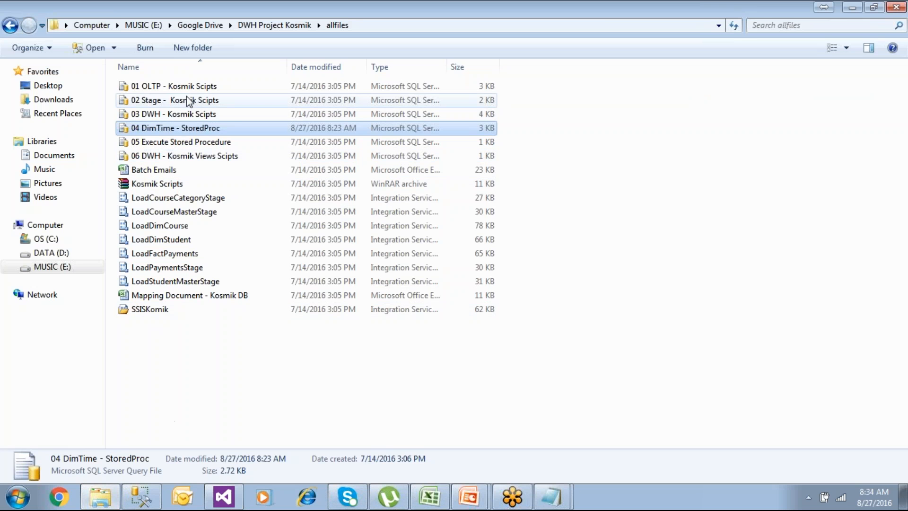
{"action": "left_click", "coordinate": [896, 7]}
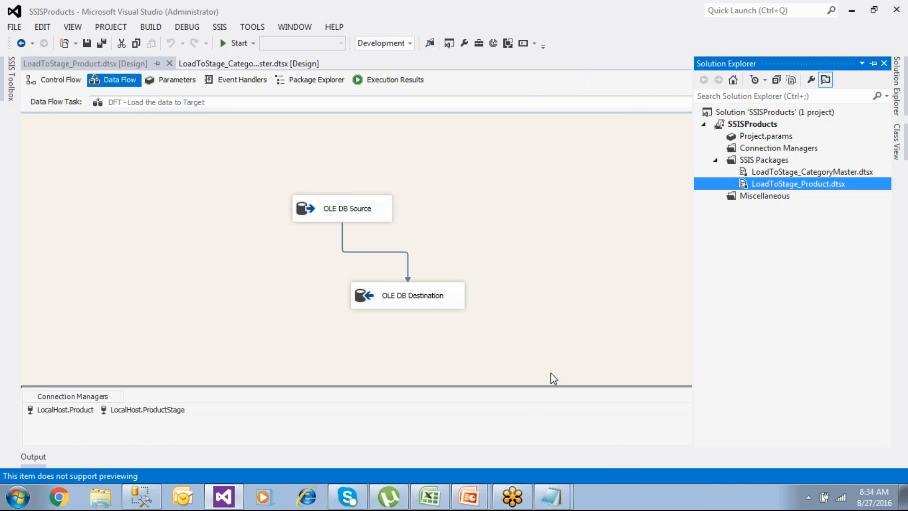
Reopen the Notepad notes, highlight the OLTP, Stage and DWH sections in turn, and return to Visual Studio
{"action": "mouse_move", "coordinate": [544, 499]}
{"action": "left_click", "coordinate": [555, 470]}
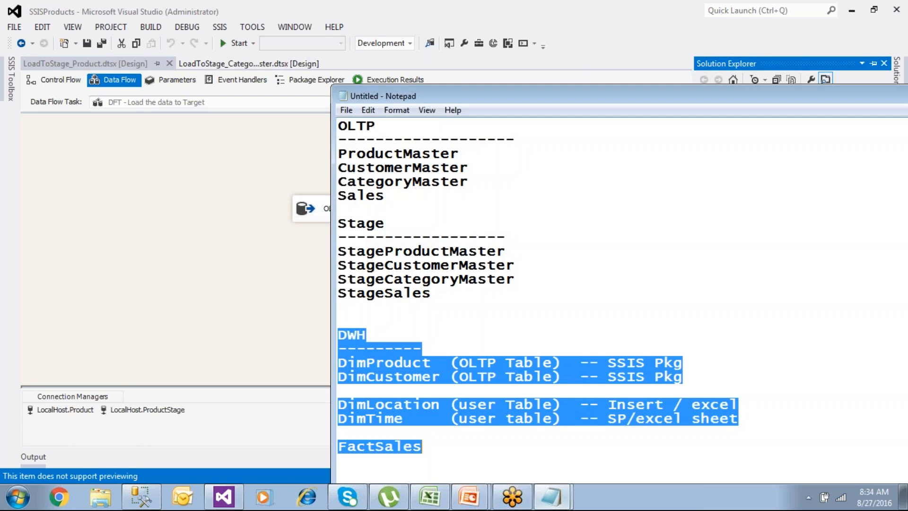
{"action": "left_click", "coordinate": [533, 315]}
{"action": "left_click_drag", "start_coordinate": [386, 198], "coordinate": [322, 128]}
{"action": "left_click_drag", "start_coordinate": [440, 297], "coordinate": [333, 225]}
{"action": "left_click_drag", "start_coordinate": [426, 445], "coordinate": [333, 337]}
{"action": "left_click", "coordinate": [278, 240]}
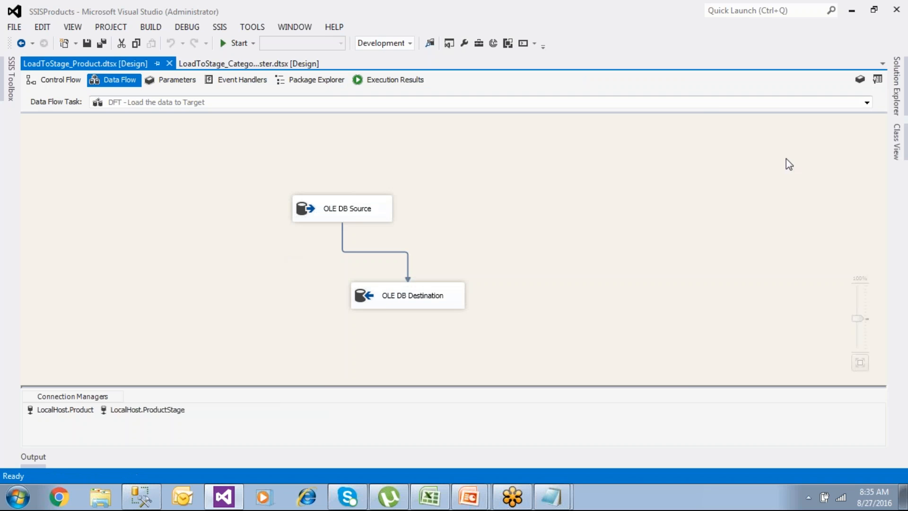
Show the SSIS package list and switch to the "Case Study: Product" slide in PowerPoint
{"action": "left_click", "coordinate": [897, 85]}
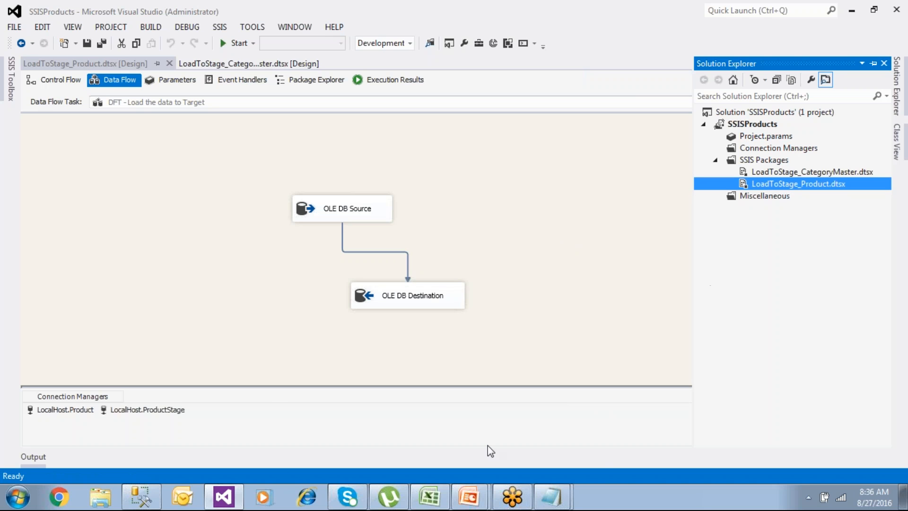
{"action": "mouse_move", "coordinate": [470, 497]}
{"action": "left_click", "coordinate": [470, 470]}
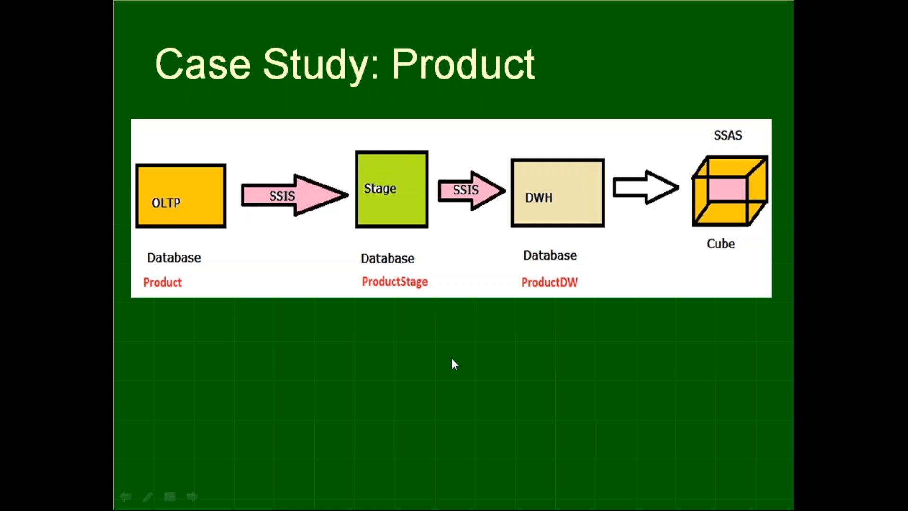